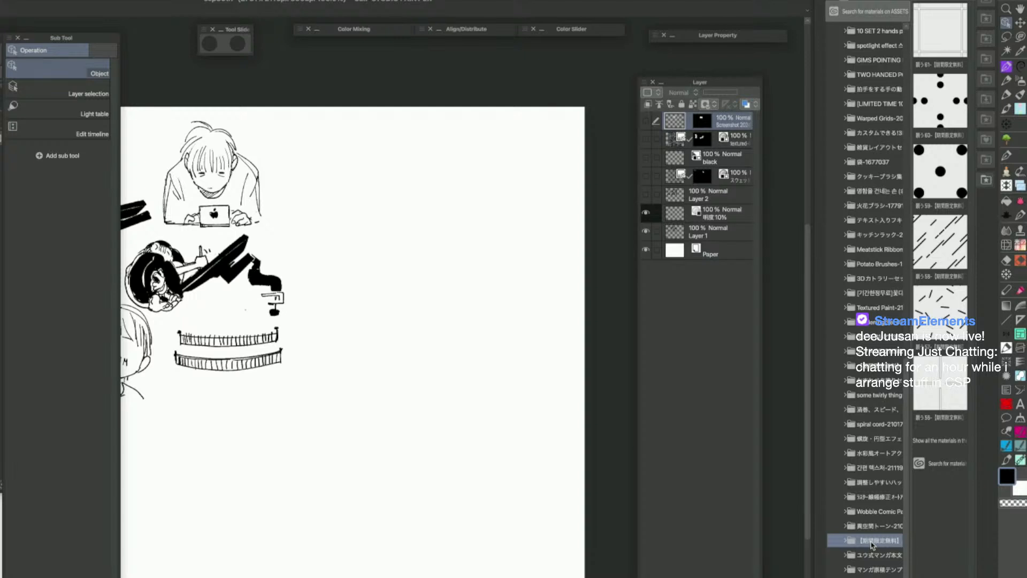
Look through the 【期間限定無料】 material folder, and open the SFX Vol4 folder in the downloaded materials
click(872, 532)
click(874, 530)
click(874, 540)
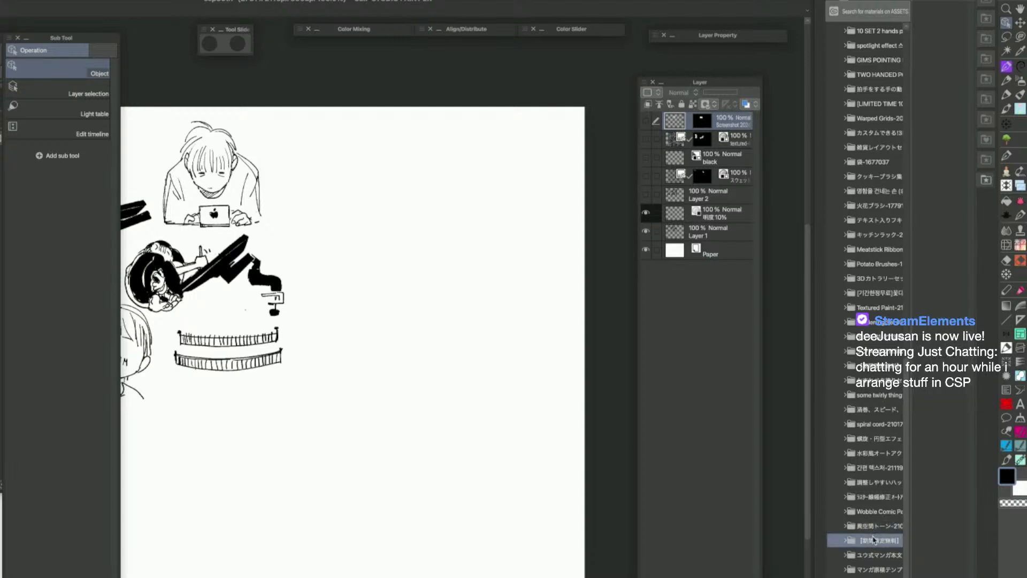
drag(907, 482, 906, 169)
click(883, 161)
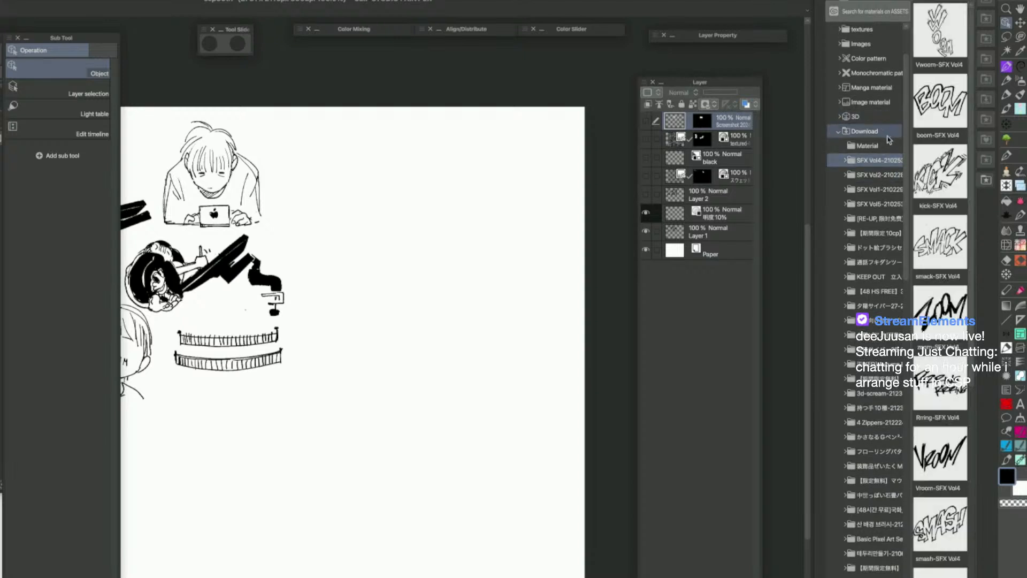
Expand the Images folder and its Comics subfolder in the material tree to reach the SFX folder
scroll(905, 109, up, 3)
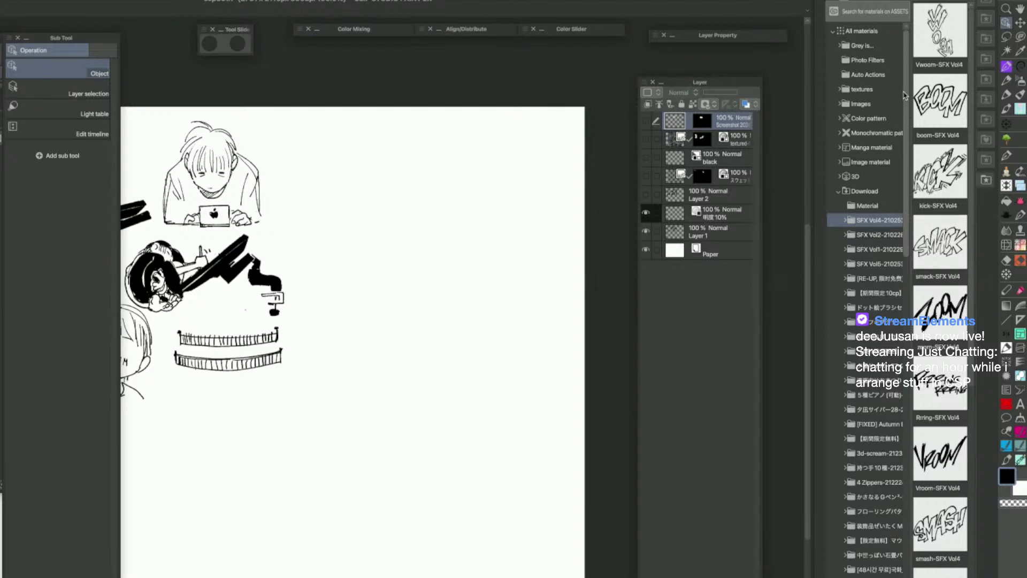
click(840, 104)
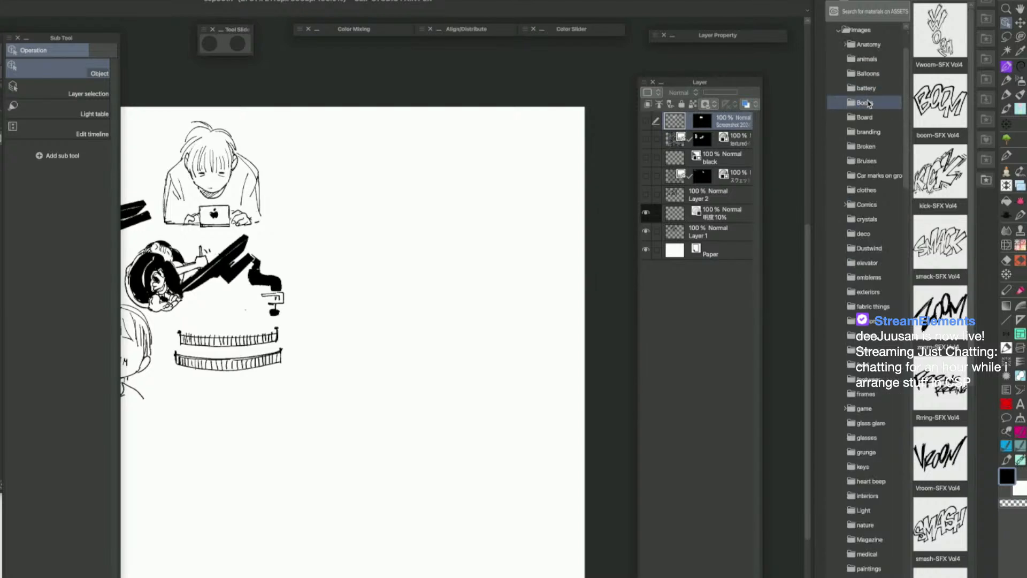
click(845, 204)
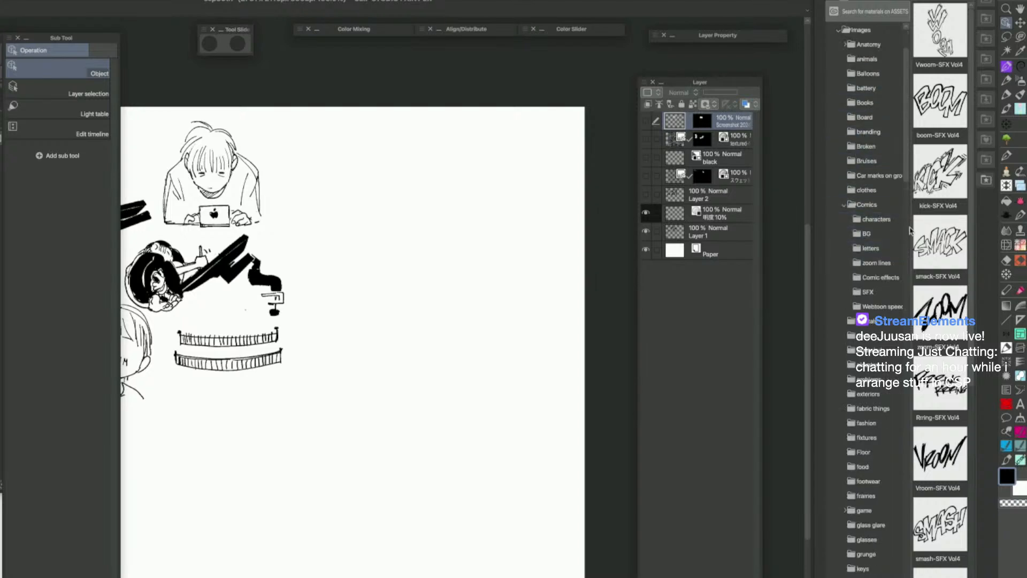
scroll(910, 230, down, 10)
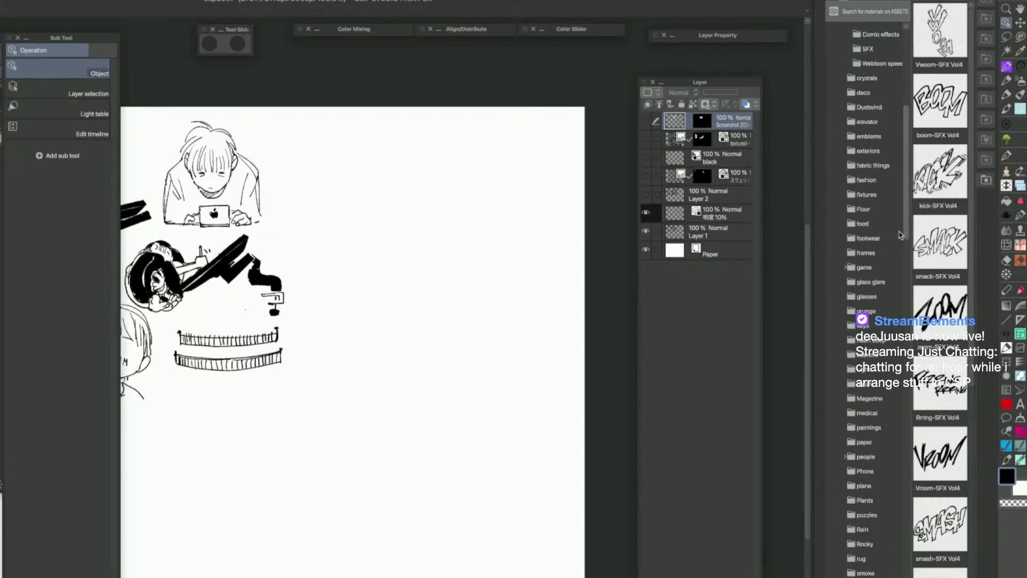
scroll(901, 233, up, 5)
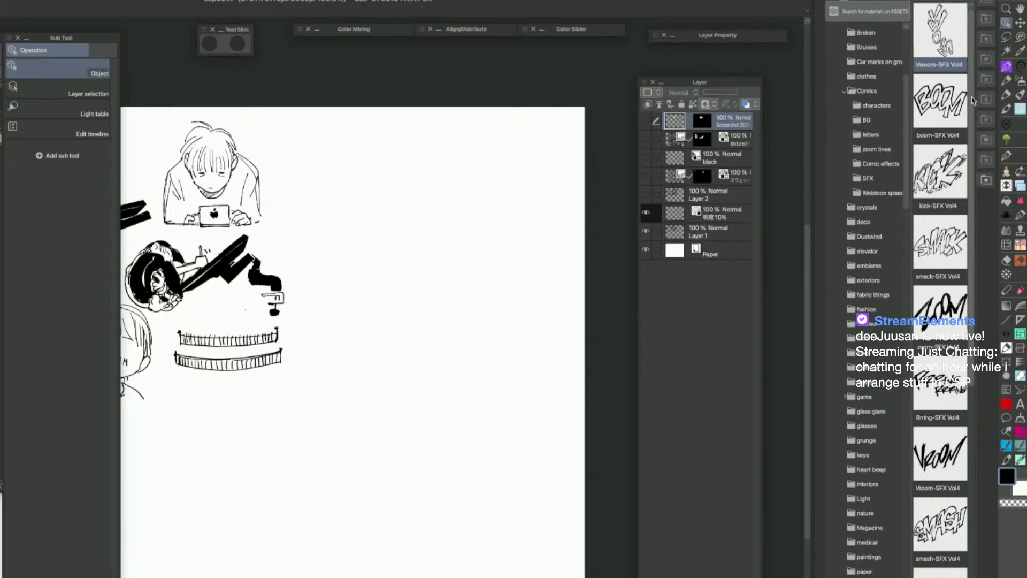
Move all SFX Vol4 materials into the SFX folder under Comics and delete the SFX Vol4 download folder
scroll(920, 152, down, 8)
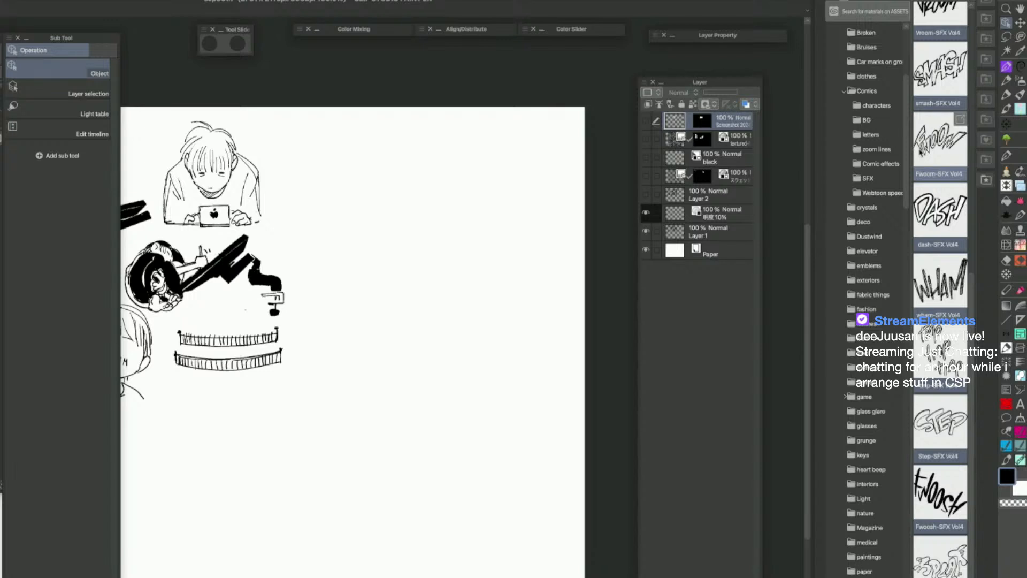
drag(920, 152, 883, 184)
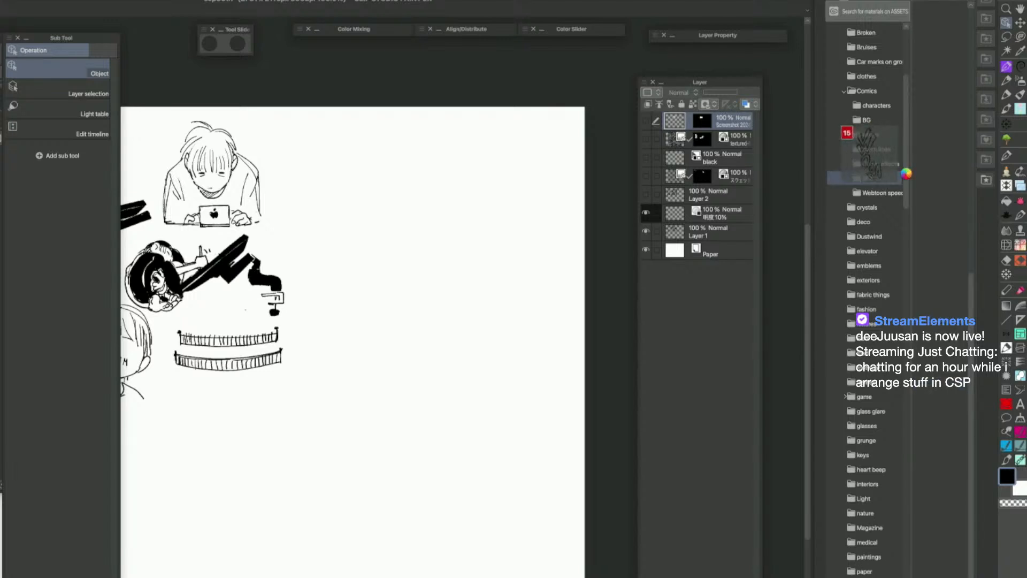
drag(906, 174, 908, 384)
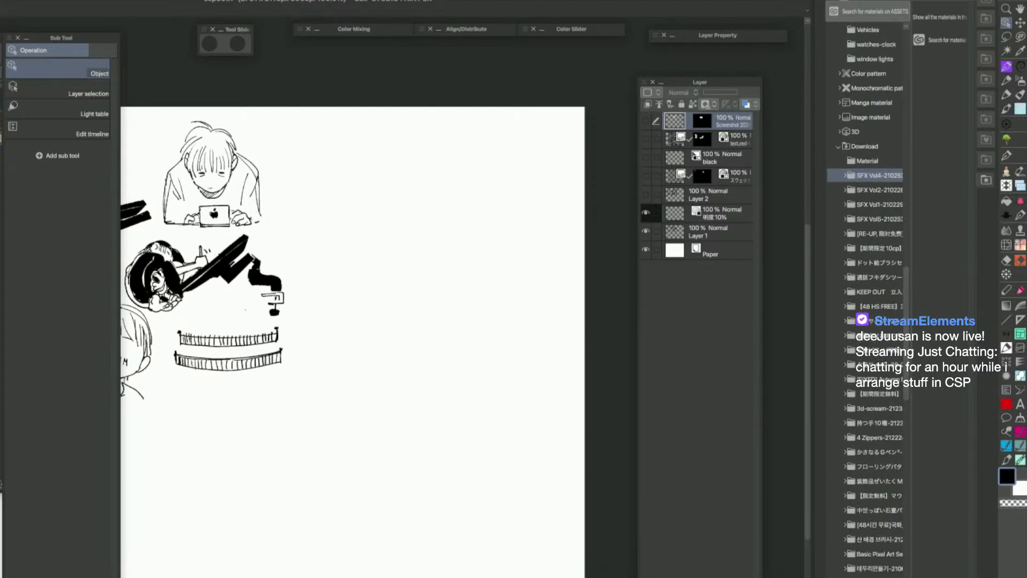
key(Delete)
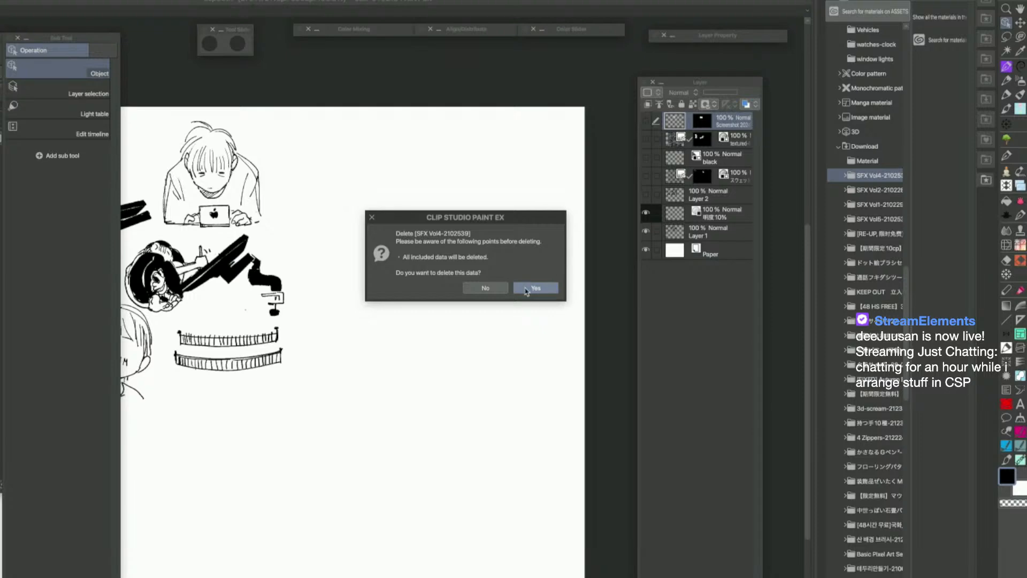
click(535, 289)
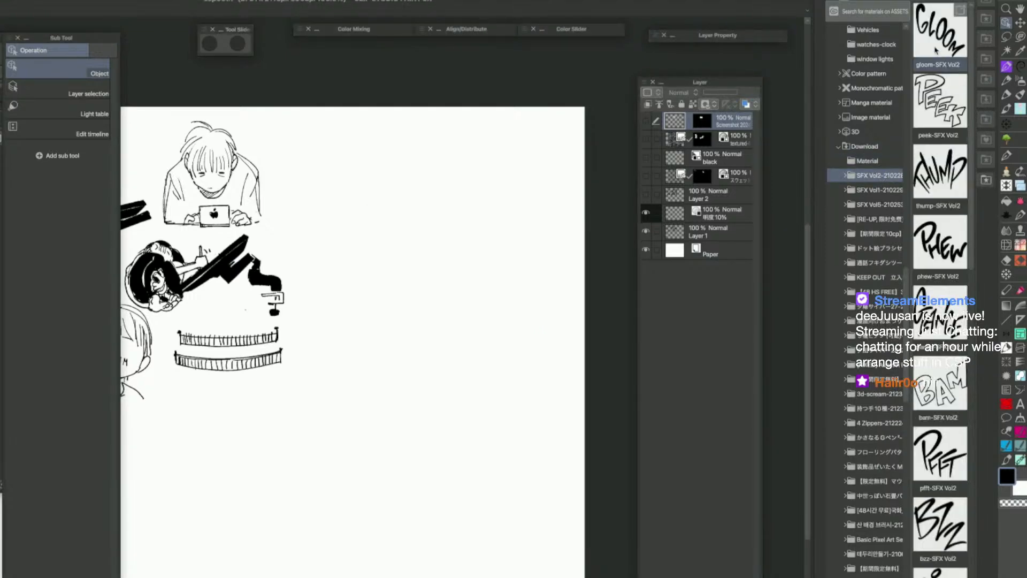
Move all SFX Vol2 materials into the SFX folder under Comics and delete the SFX Vol2 download folder
drag(972, 129, 965, 511)
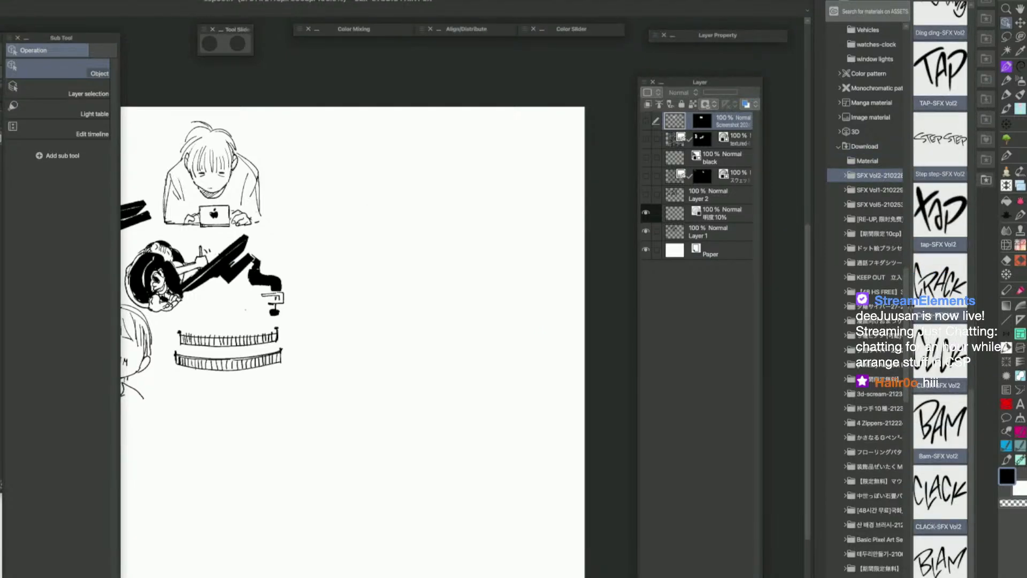
drag(908, 369, 909, 63)
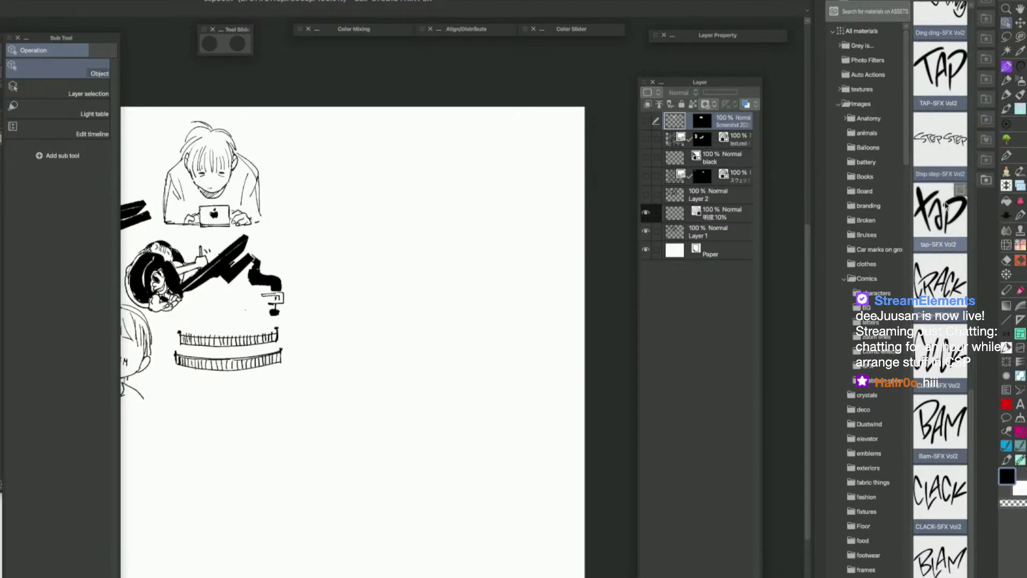
drag(946, 222, 868, 369)
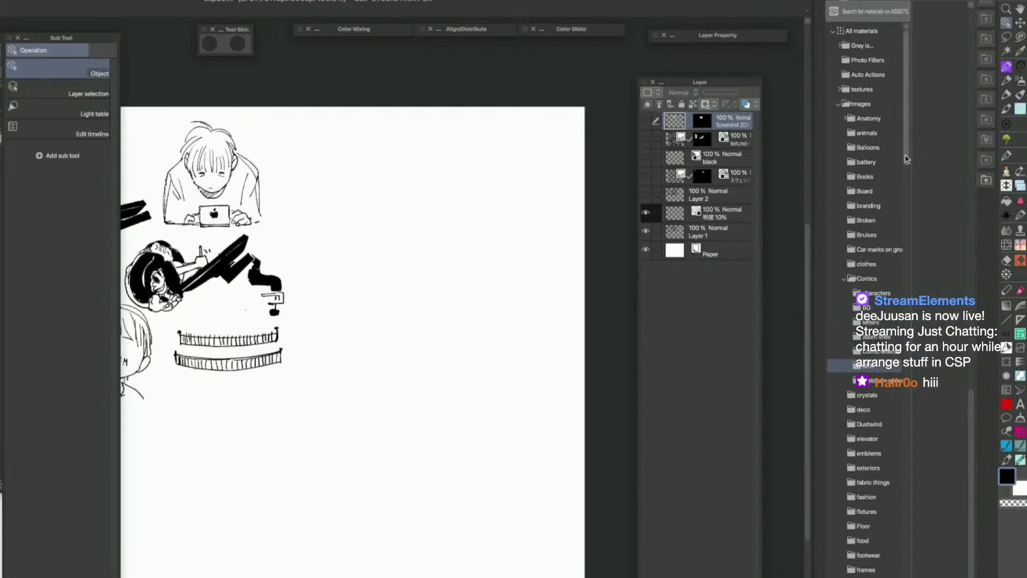
drag(907, 576, 913, 391)
click(904, 576)
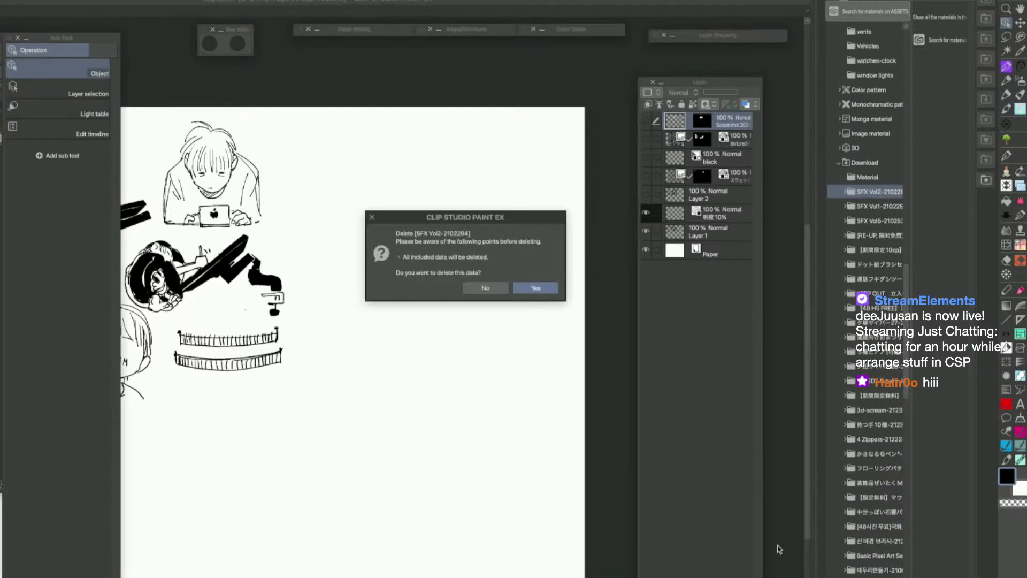
click(529, 291)
Move all SFX Vol1 materials into the SFX folder under Comics and delete the SFX Vol1 download folder
click(877, 191)
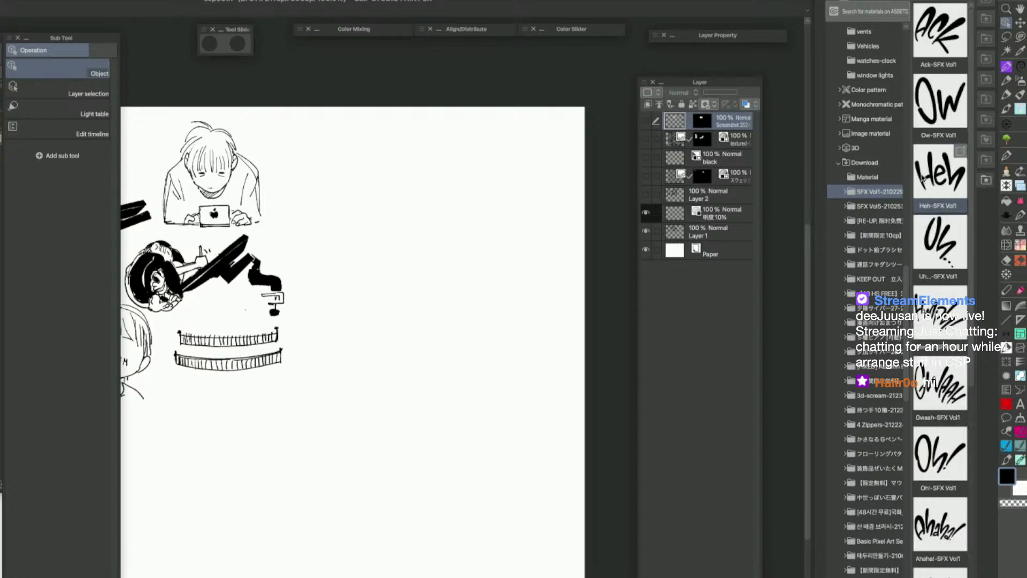
scroll(972, 496, down, 10)
shift+click(940, 561)
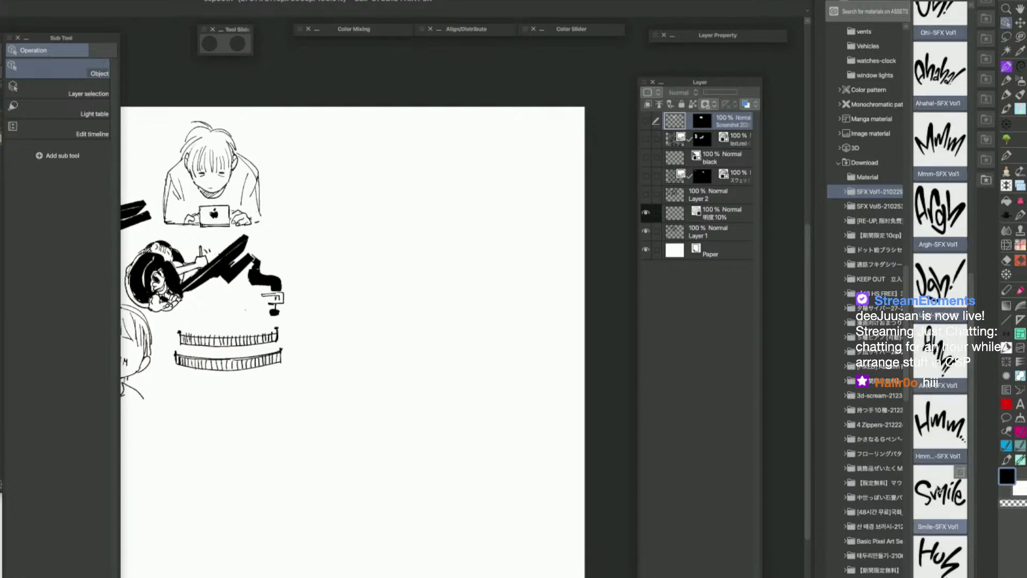
drag(908, 288, 918, 87)
drag(940, 211, 873, 218)
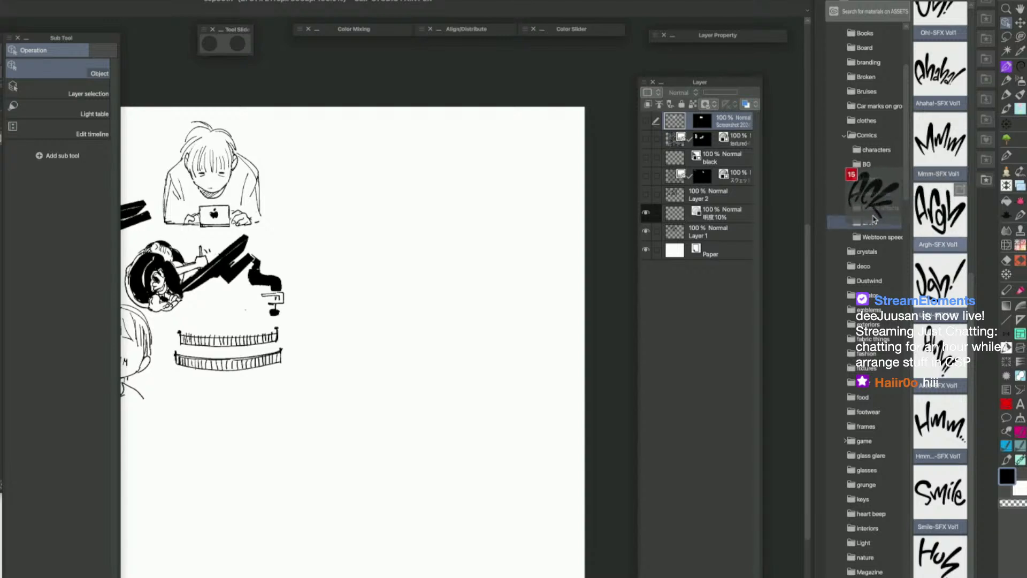
drag(911, 162, 906, 165)
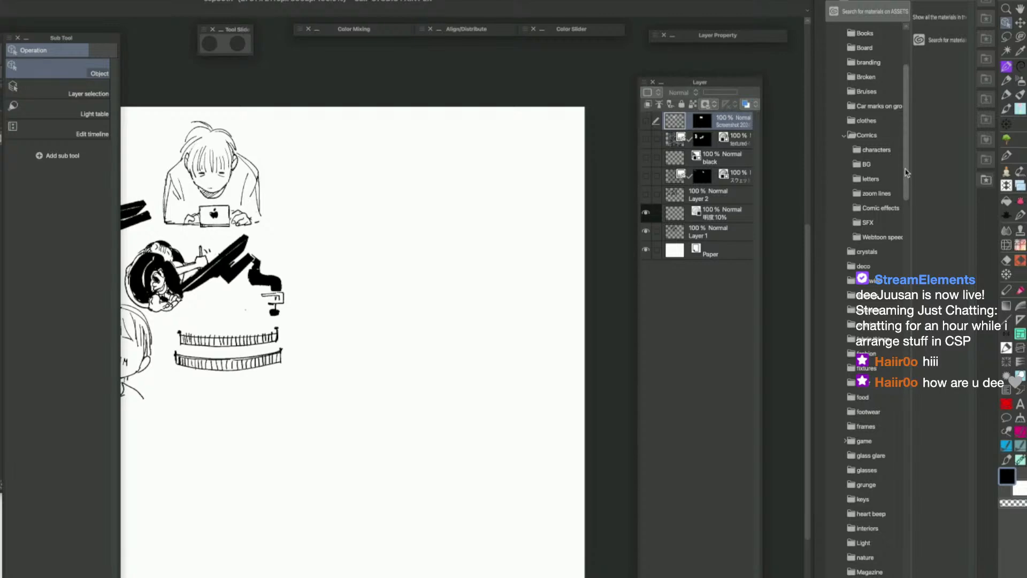
drag(906, 169, 908, 372)
click(880, 577)
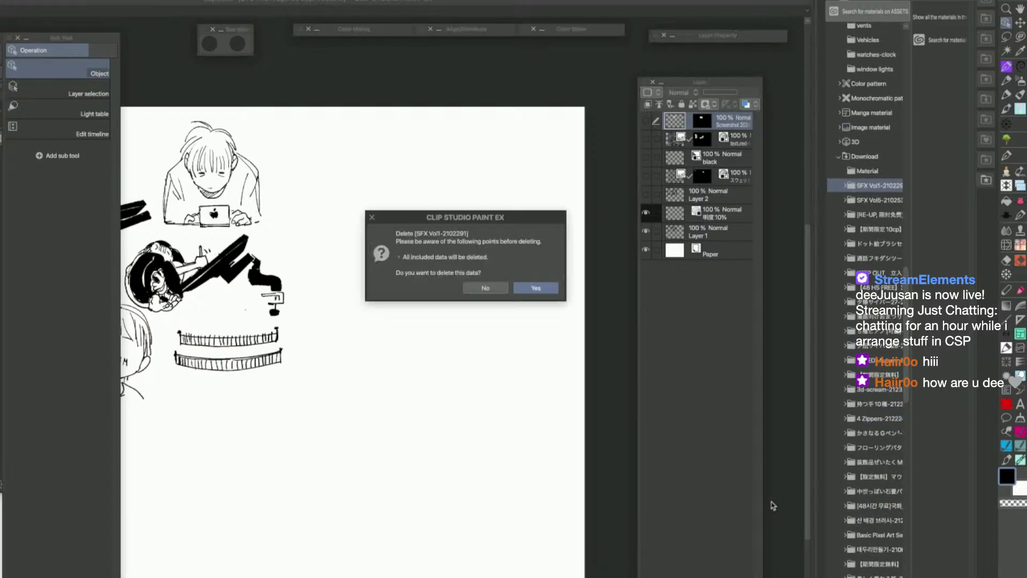
click(544, 289)
Move all SFX Vol5 materials into the SFX folder under Comics and delete the SFX Vol5 download folder
click(880, 185)
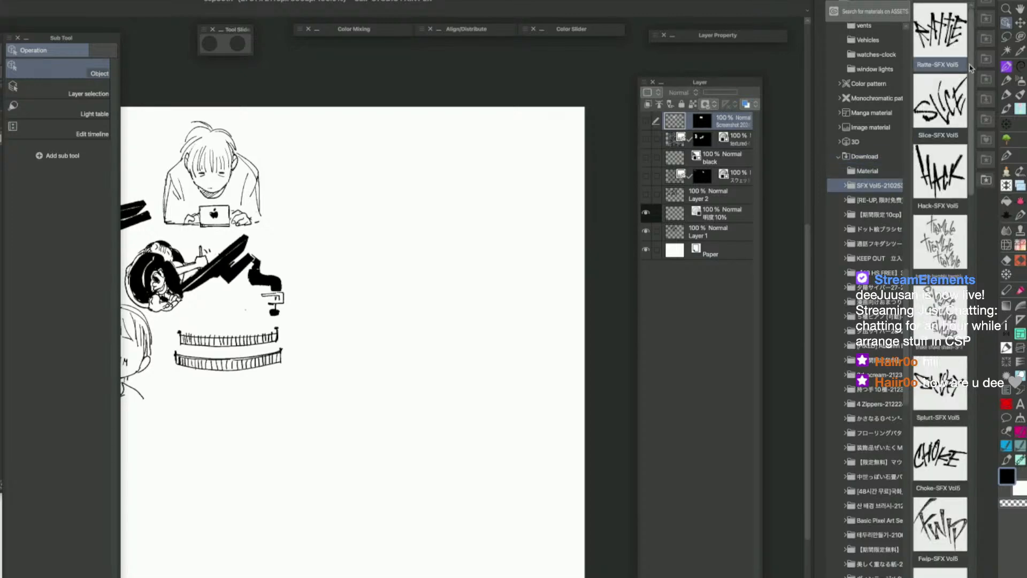
drag(972, 68, 989, 568)
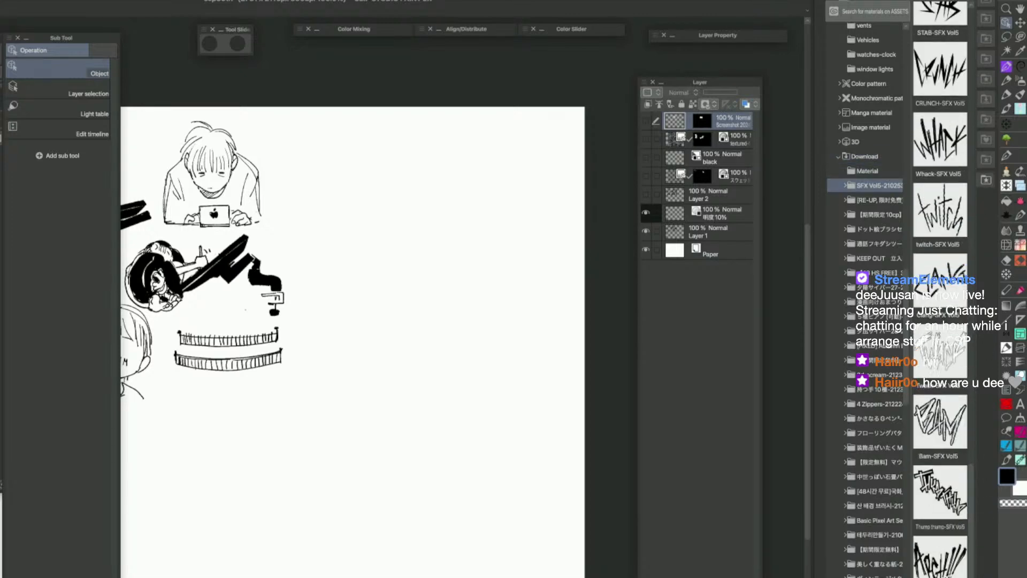
shift+click(941, 567)
drag(907, 297, 908, 89)
drag(929, 211, 867, 266)
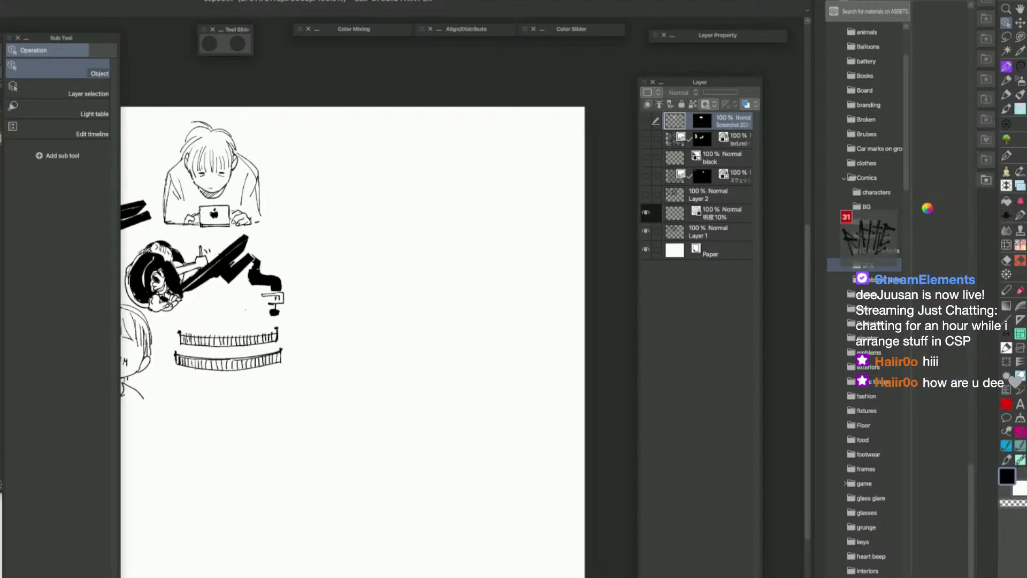
drag(906, 187, 906, 373)
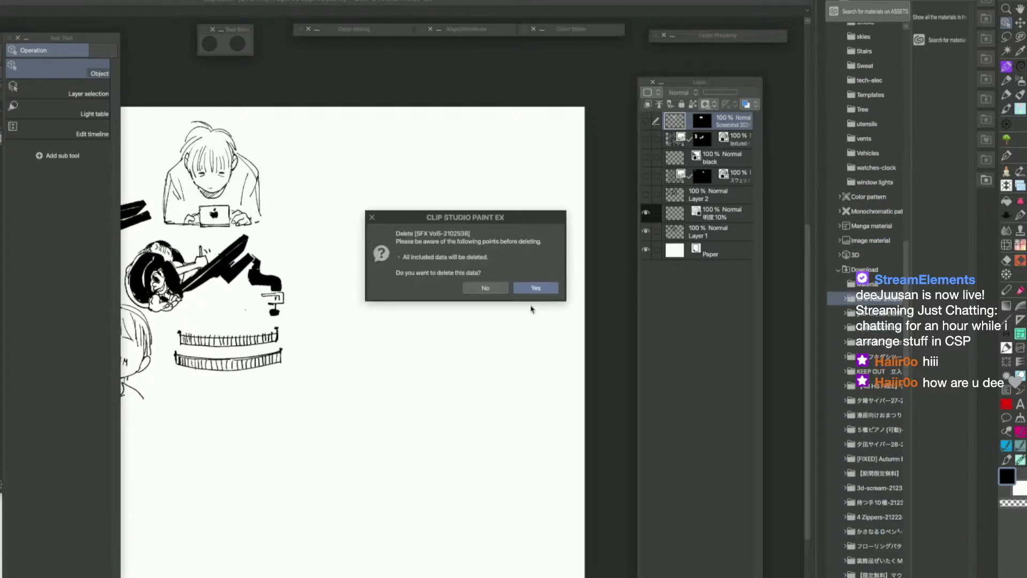
click(536, 289)
Go through the next download folders, returning to Clip Studio Paint from Clip Studio, and open the 通話フキダシツール folder
click(872, 301)
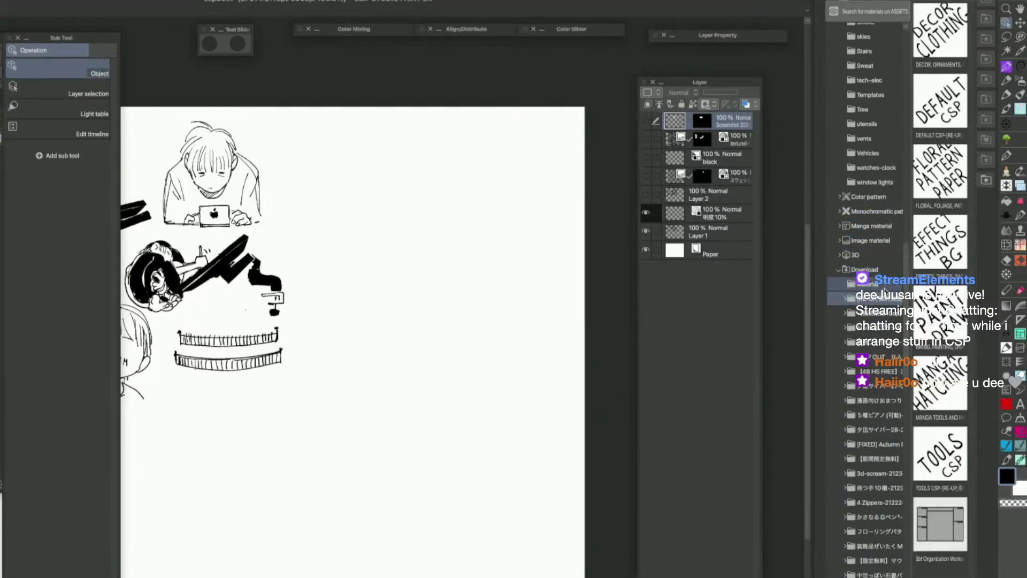
click(884, 301)
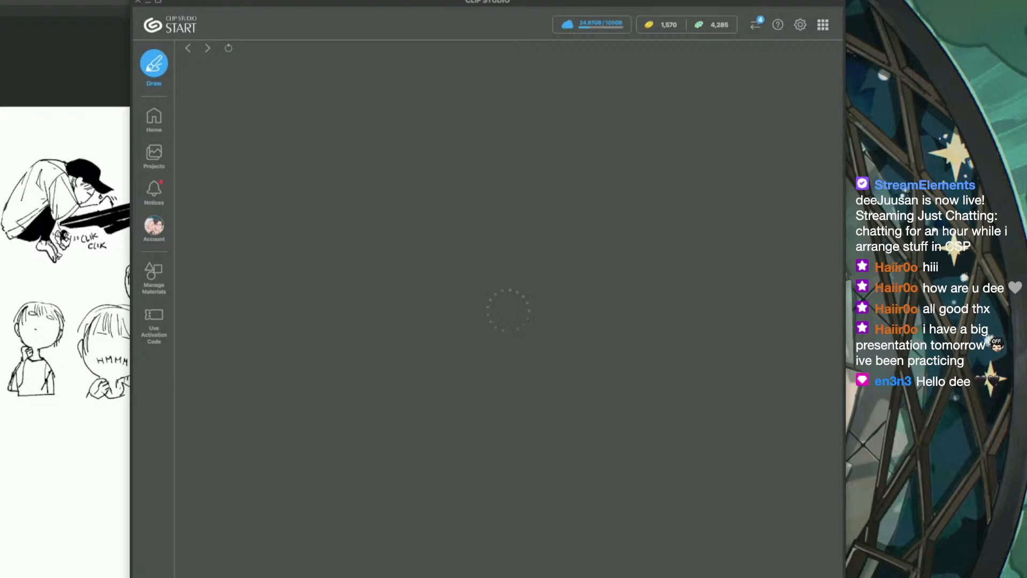
key(super+Tab)
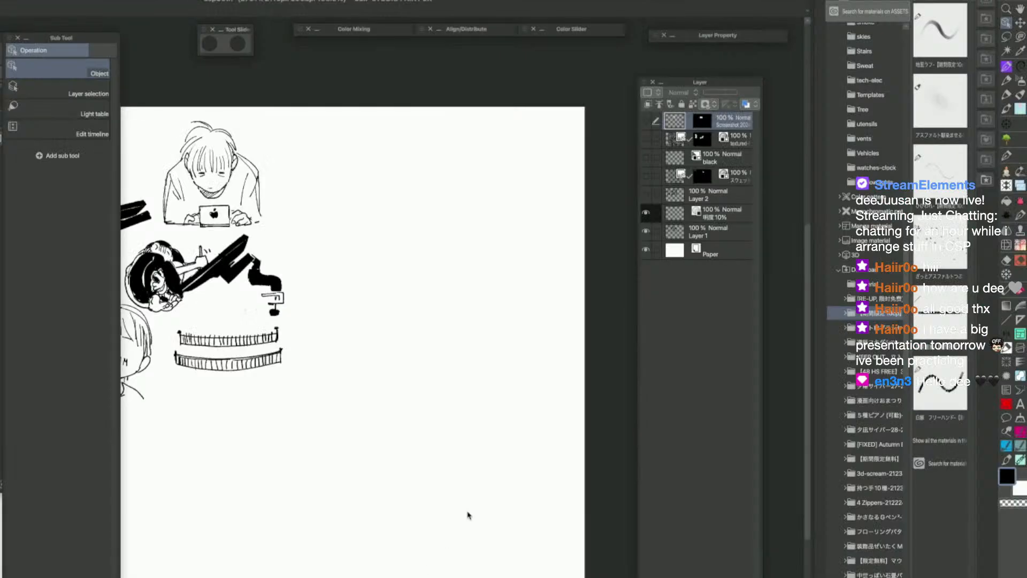
click(878, 327)
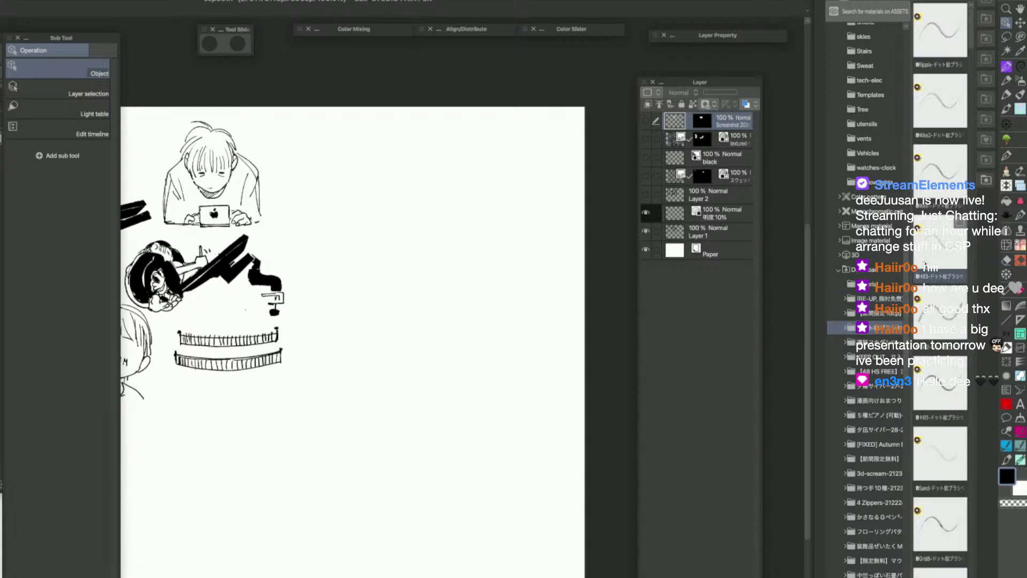
click(888, 343)
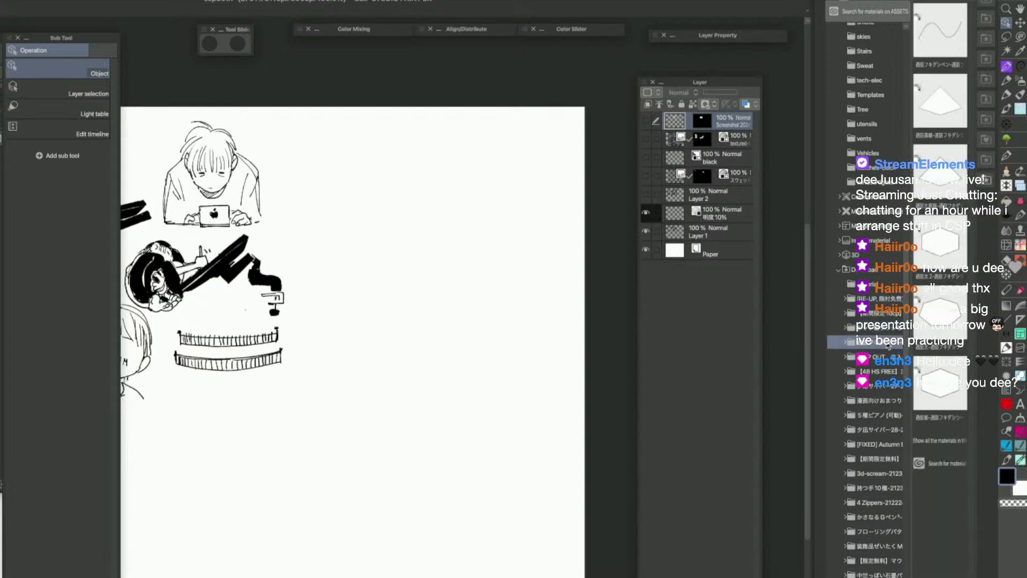
Create a subfolder named "phone call" under Balloon in Manga material
click(839, 226)
click(843, 256)
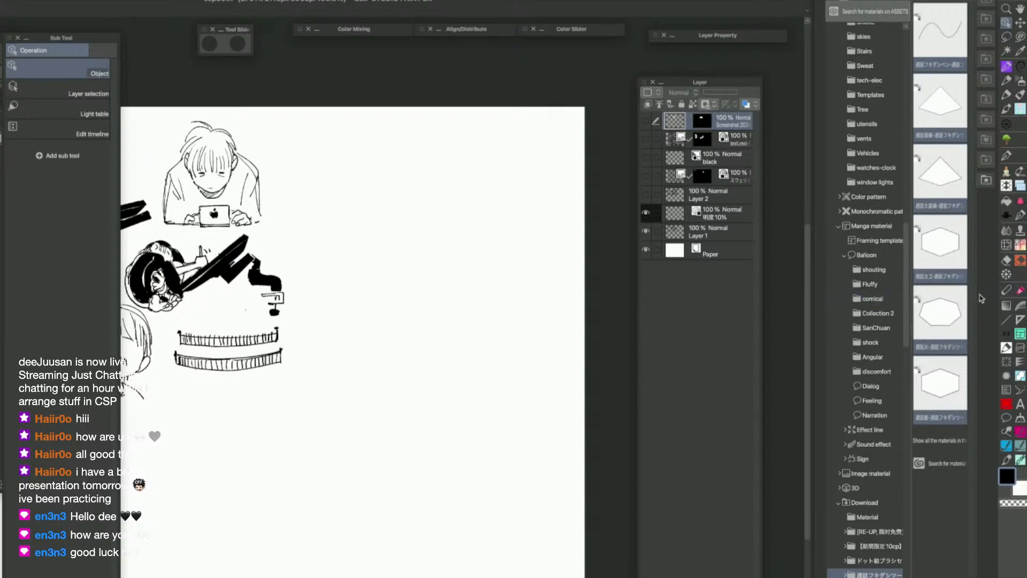
drag(911, 337, 909, 337)
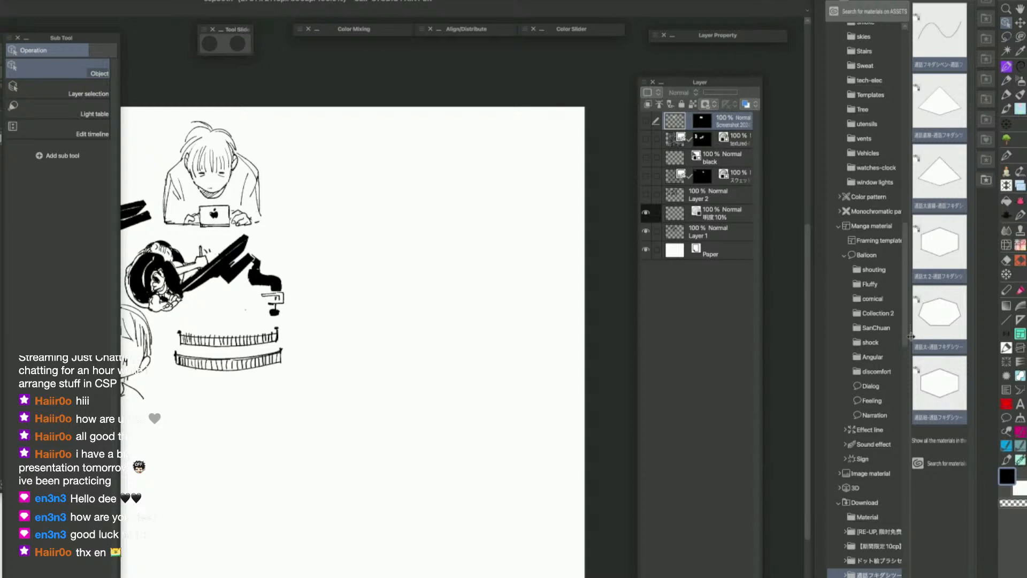
scroll(905, 323, down, 1)
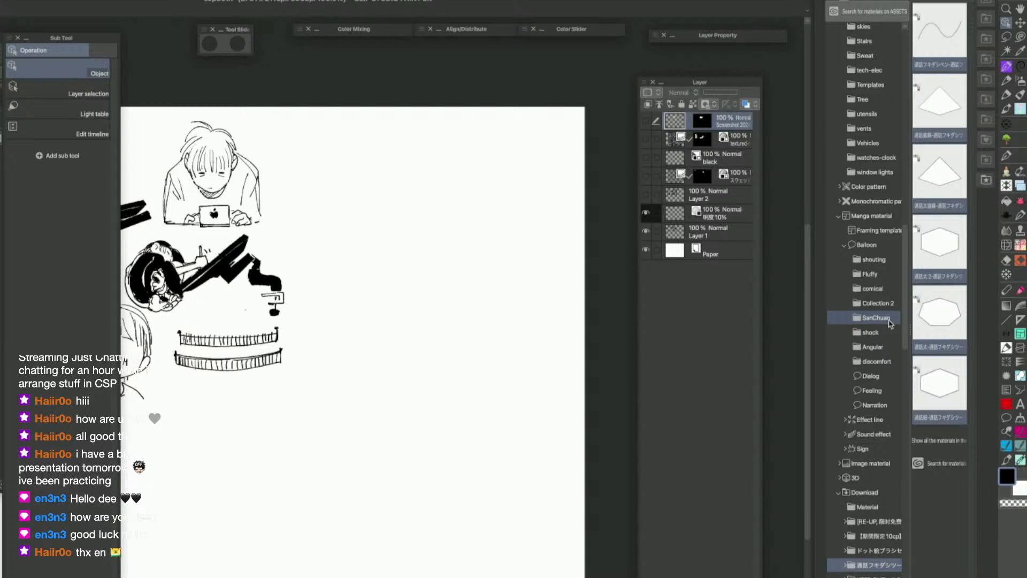
right_click(870, 250)
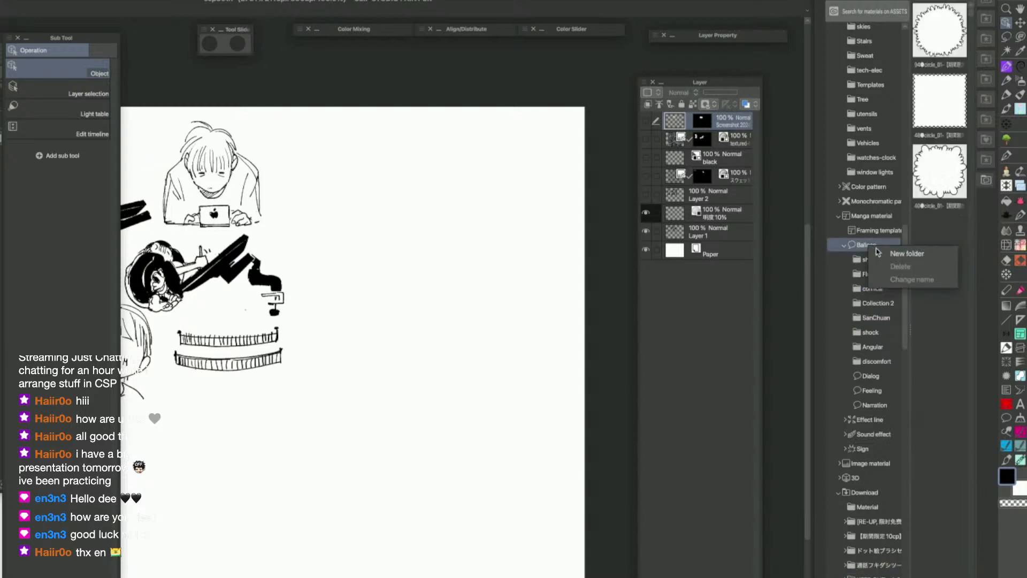
click(942, 248)
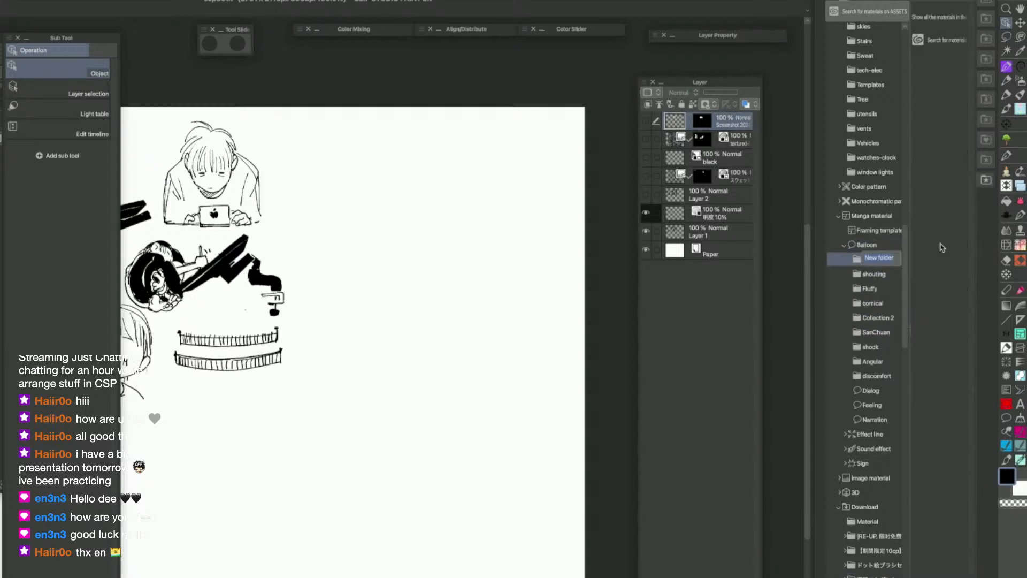
text(Phone call)
key(Return)
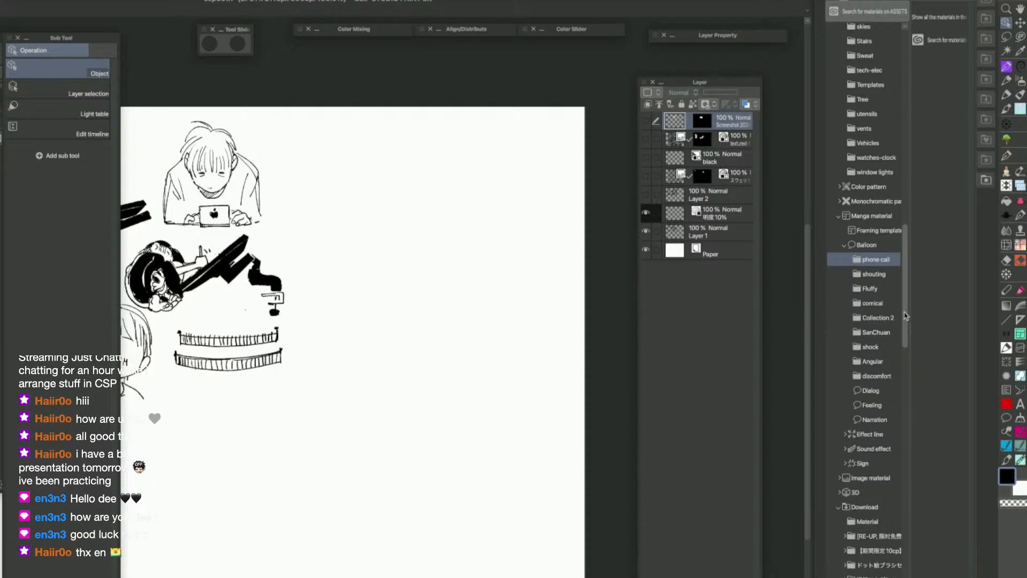
Move all 通話フキダシツール materials into the phone call folder under Balloon and delete the emptied download folder
drag(906, 316, 908, 396)
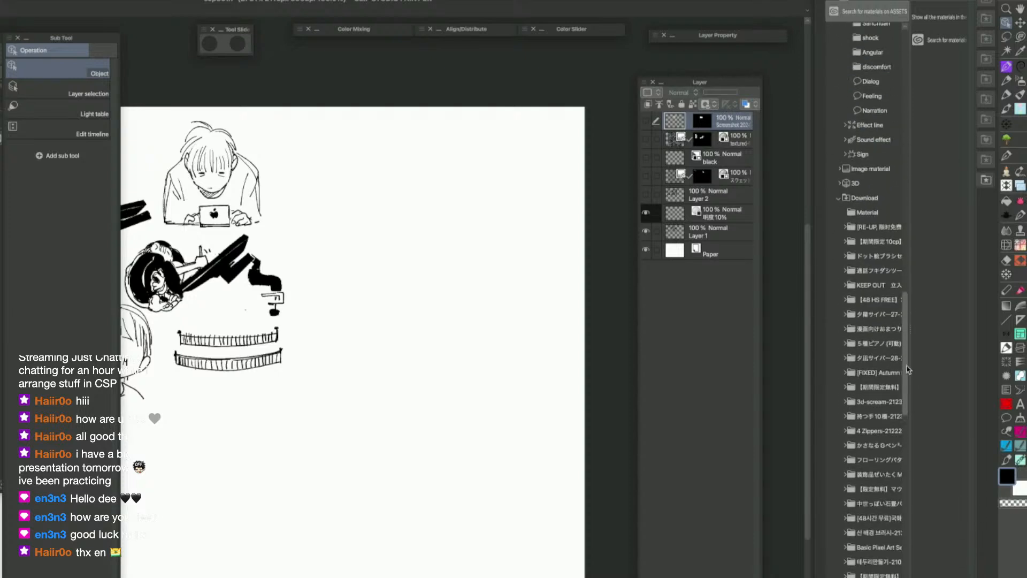
click(891, 260)
click(890, 284)
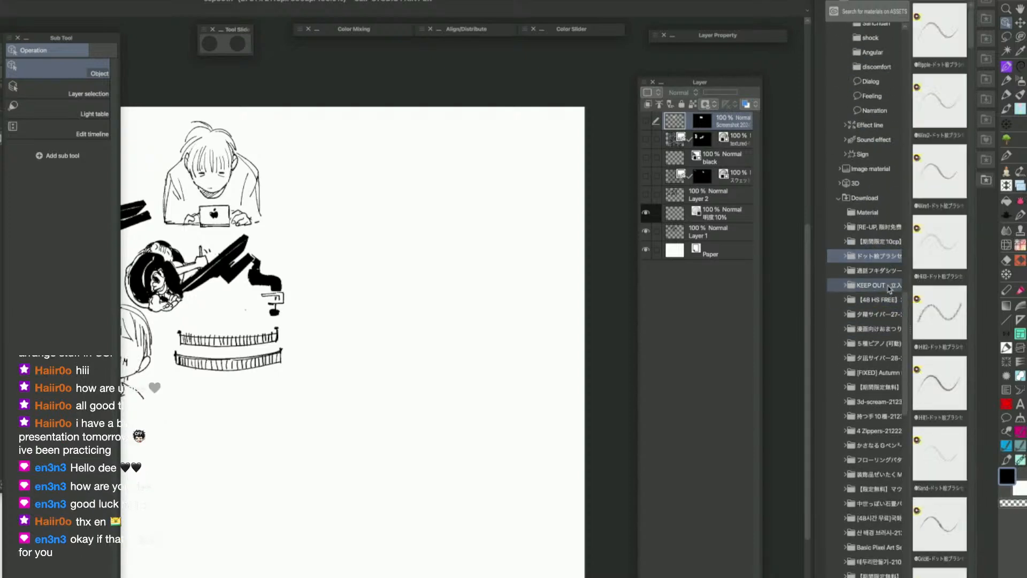
click(891, 272)
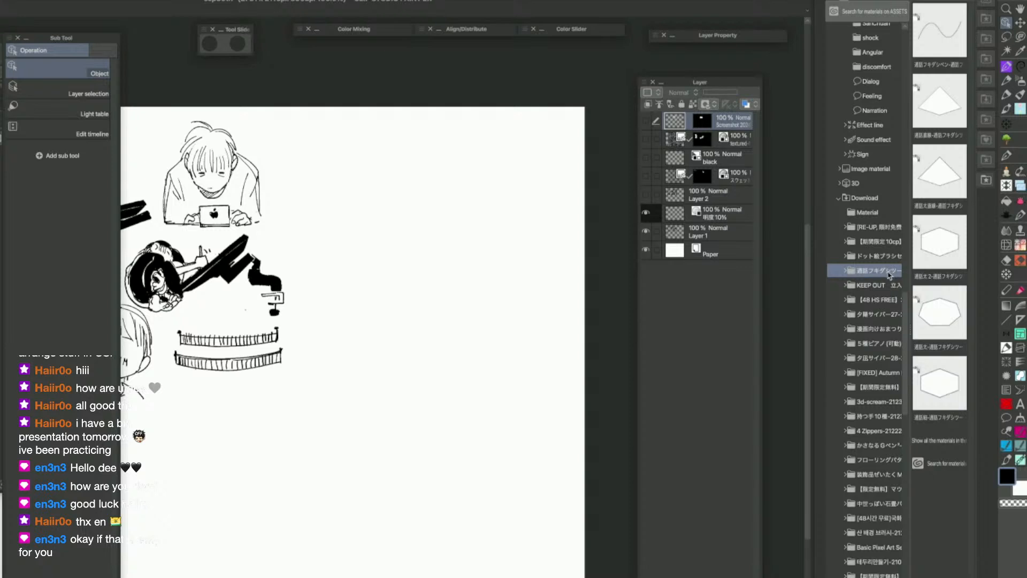
click(940, 46)
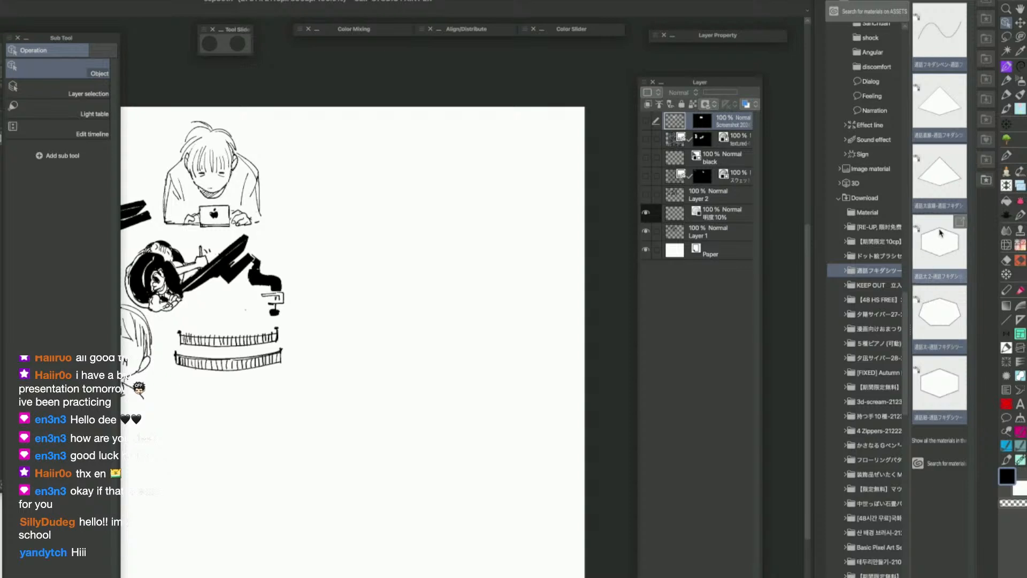
drag(907, 305, 875, 92)
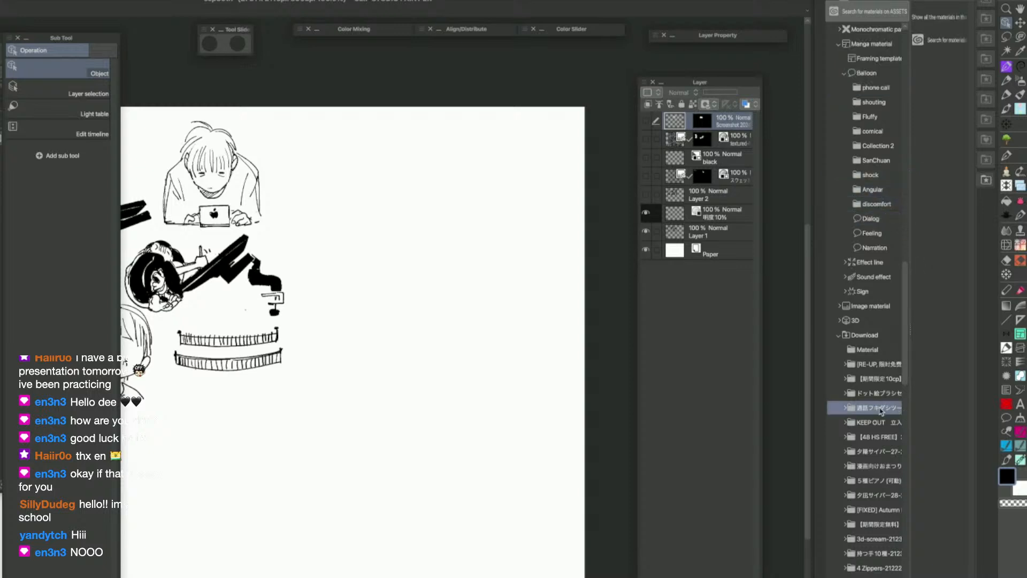
key(Delete)
key(Return)
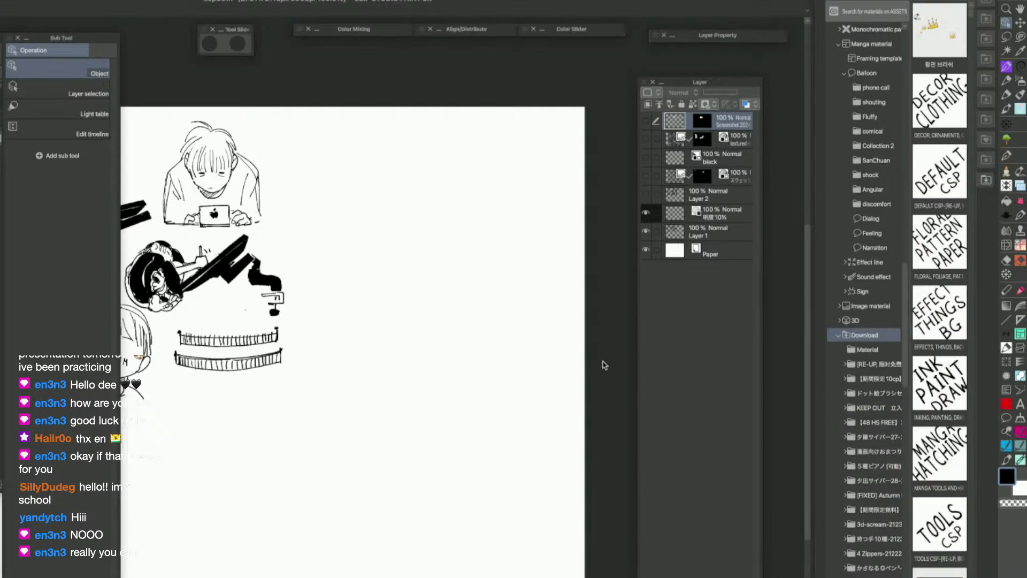
Open the KEEP OUT download folder and check the City, People and Ribbons brush groups for a fitting place for its brushes
click(867, 408)
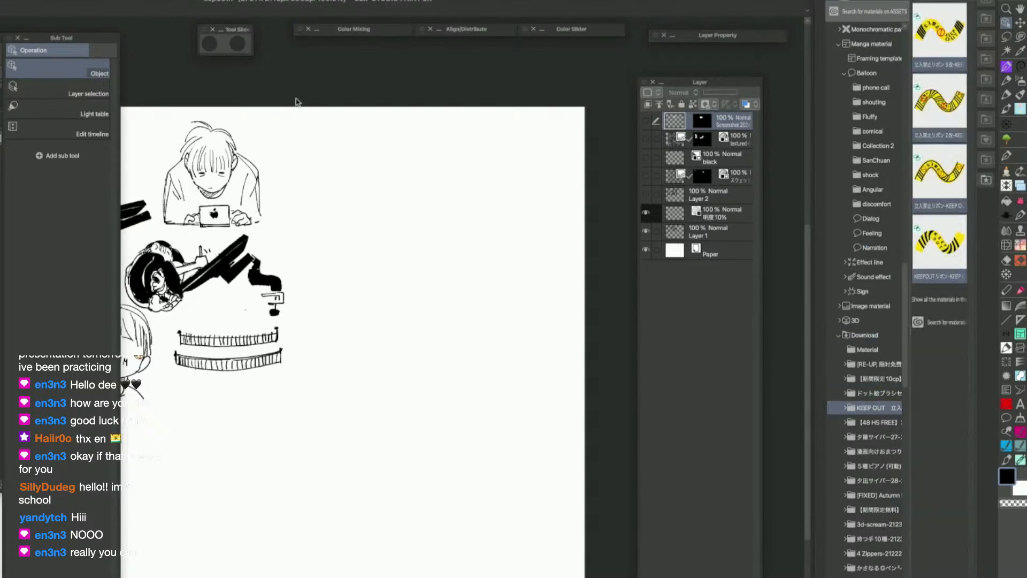
click(375, 0)
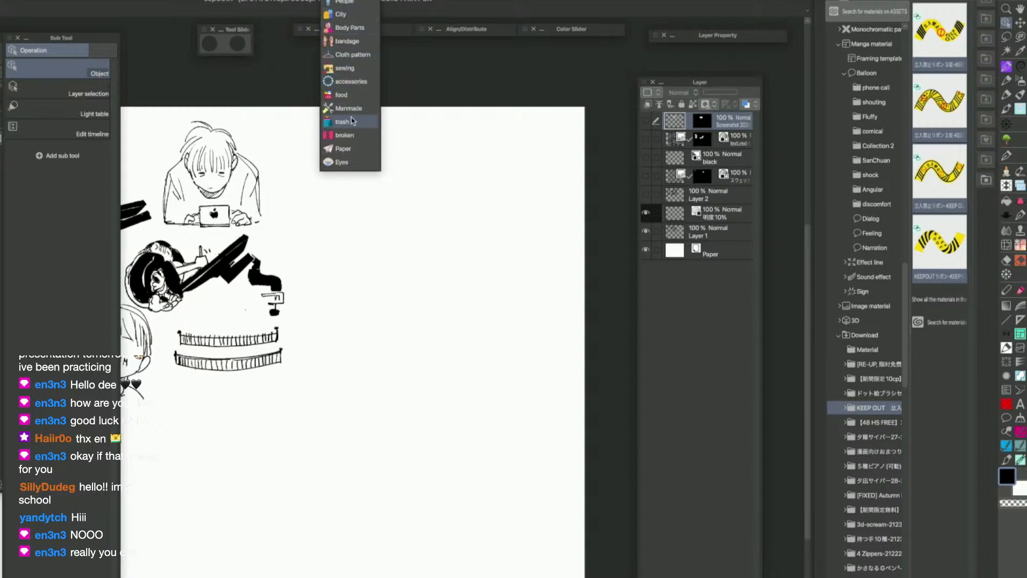
click(351, 1)
click(350, 1)
click(350, 0)
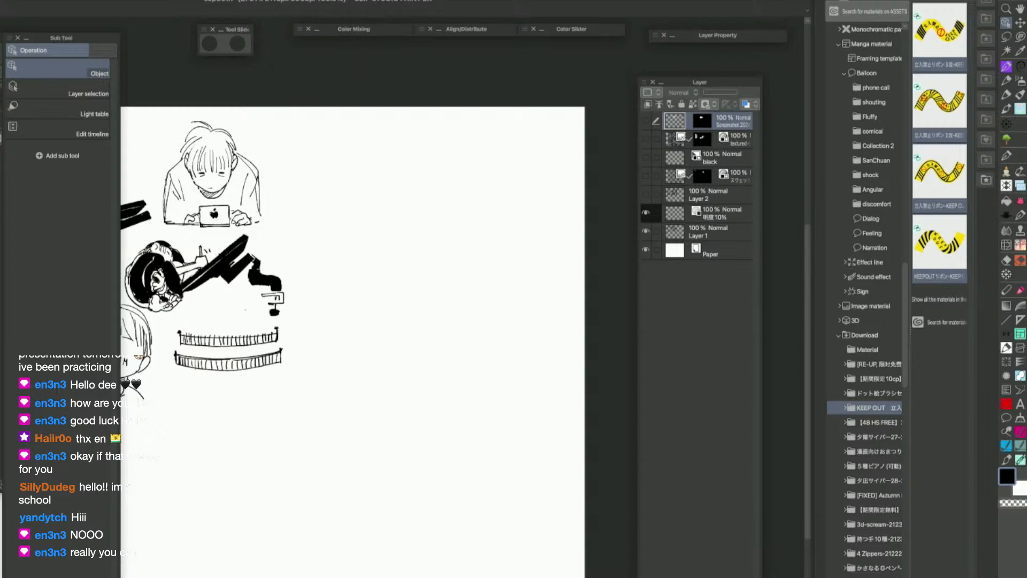
click(352, 0)
click(356, 15)
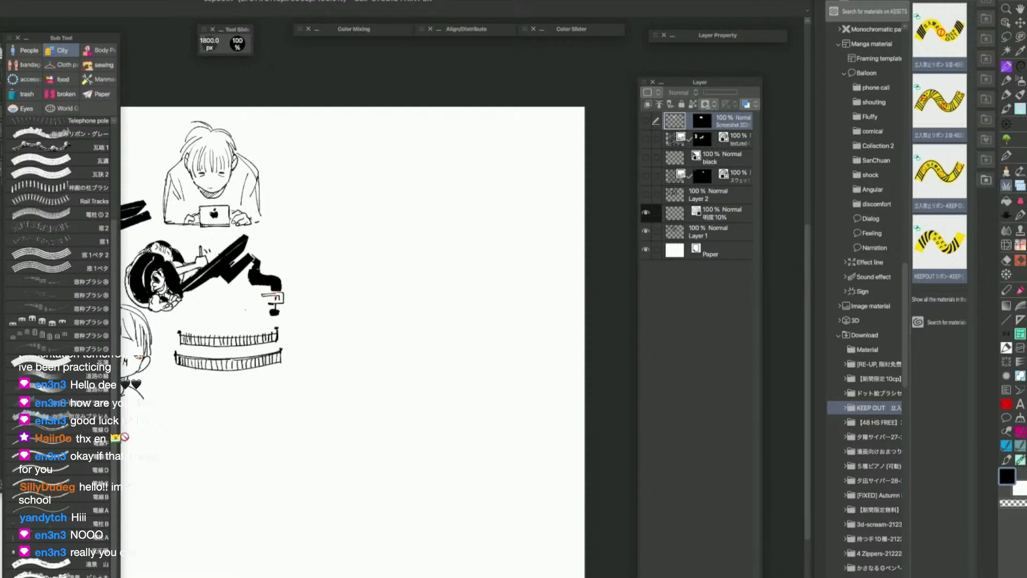
click(351, 2)
click(351, 1)
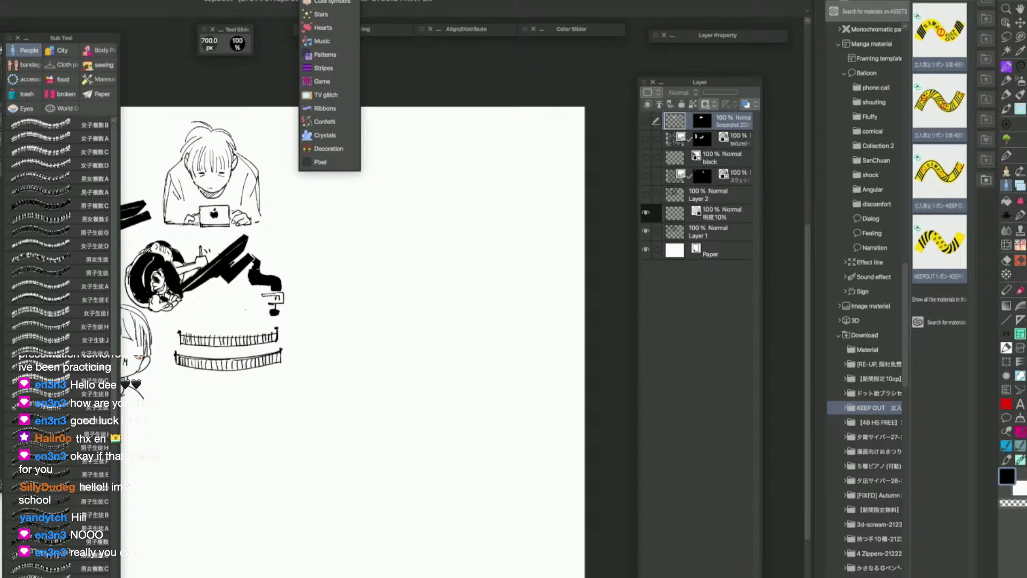
click(325, 108)
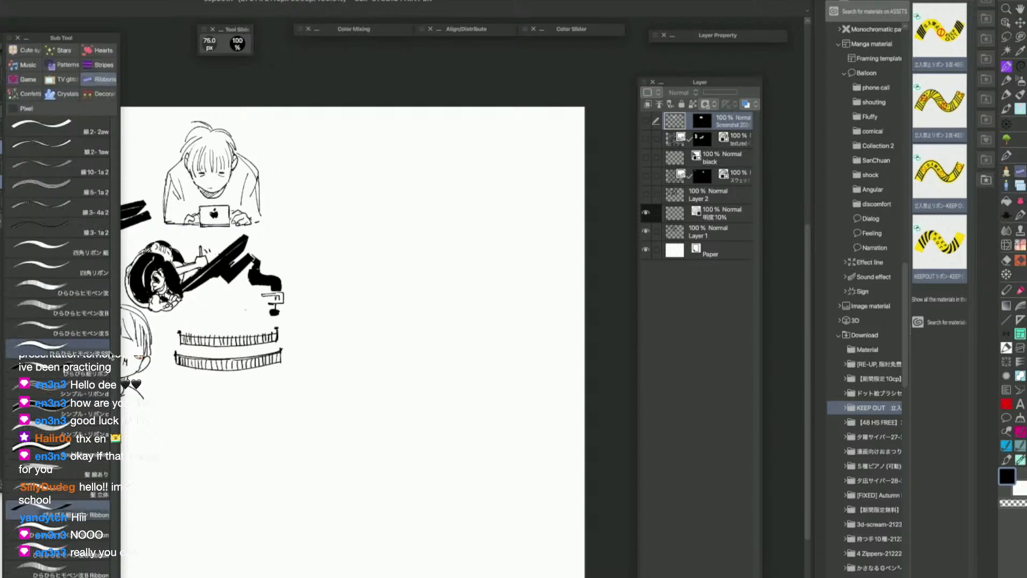
click(325, 2)
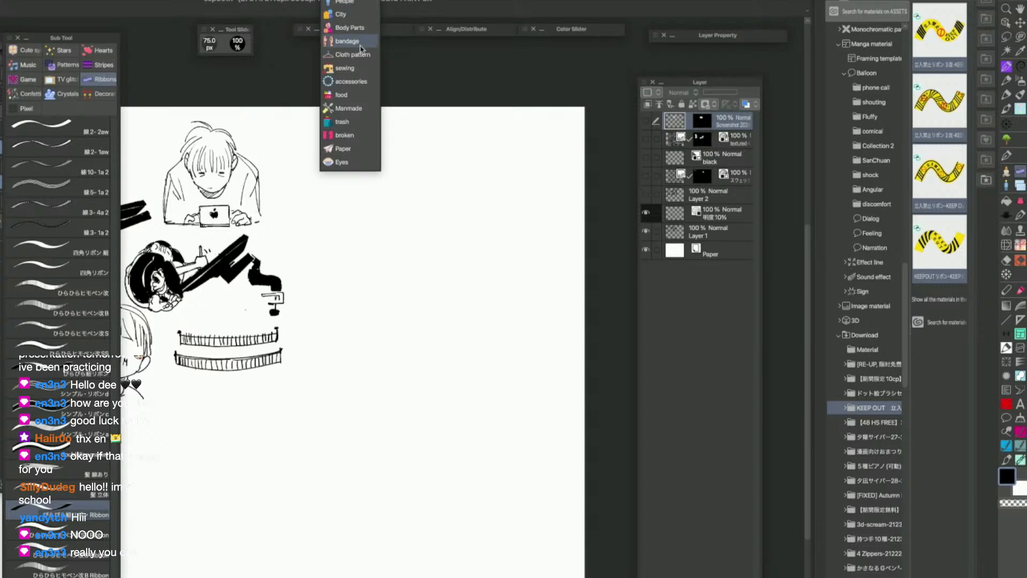
click(343, 14)
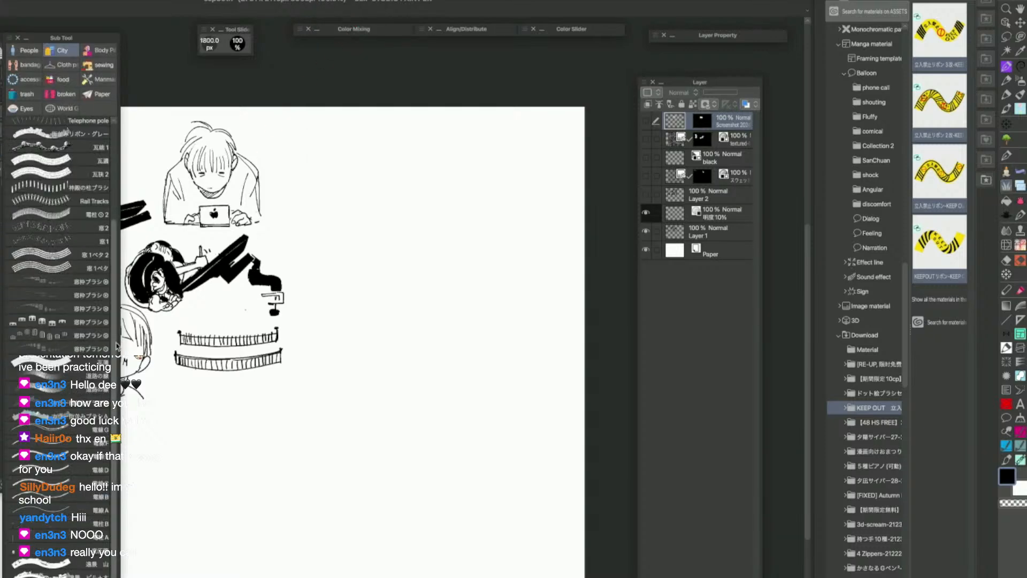
scroll(118, 231, up, 5)
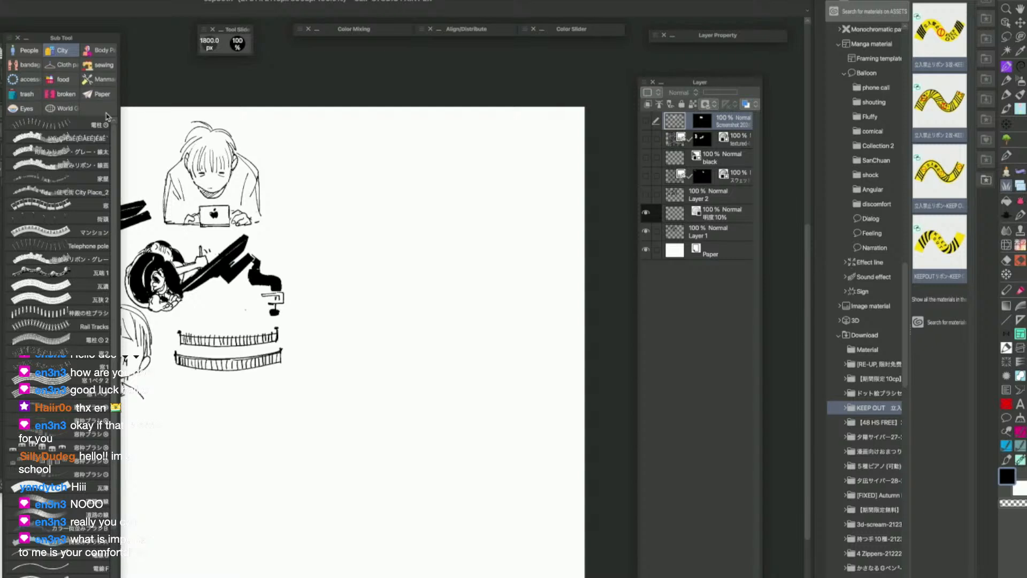
key(bracketleft)
key(bracketleft)
key(bracketleft)
key(bracketleft)
key(bracketleft)
key(bracketleft)
key(bracketleft)
key(bracketleft)
key(bracketleft)
key(bracketleft)
key(bracketleft)
key(bracketleft)
key(bracketleft)
key(bracketleft)
key(bracketleft)
key(bracketleft)
key(bracketleft)
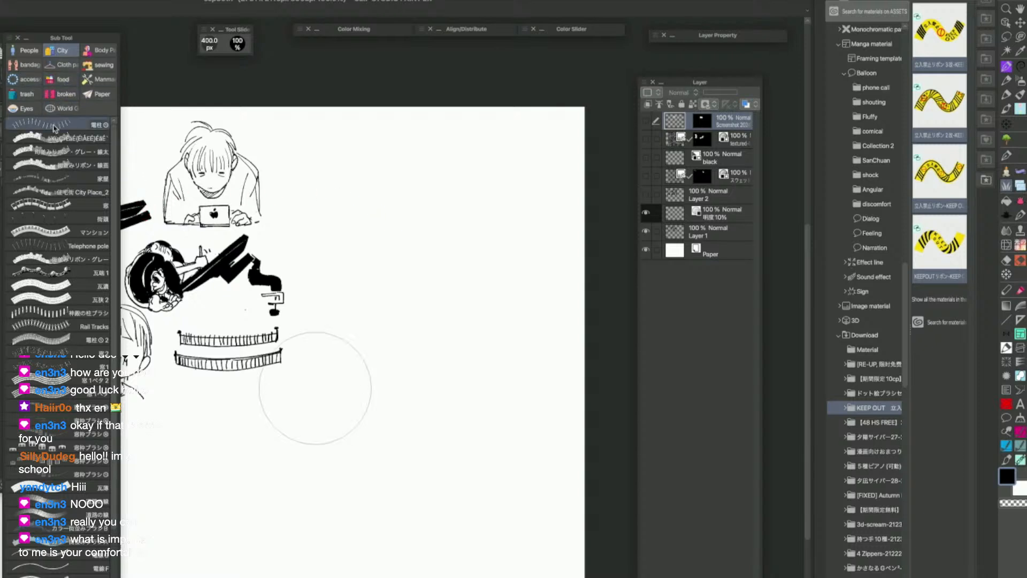
Check the trash brush group, and add the KEEP OUT ribbon brushes to the Manmade group
click(27, 94)
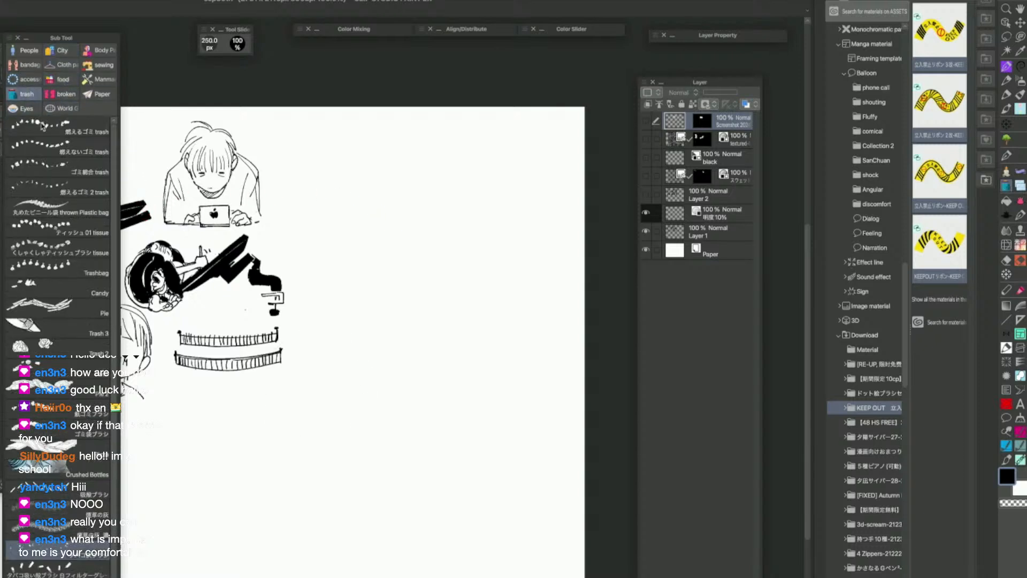
click(103, 80)
scroll(114, 219, up, 10)
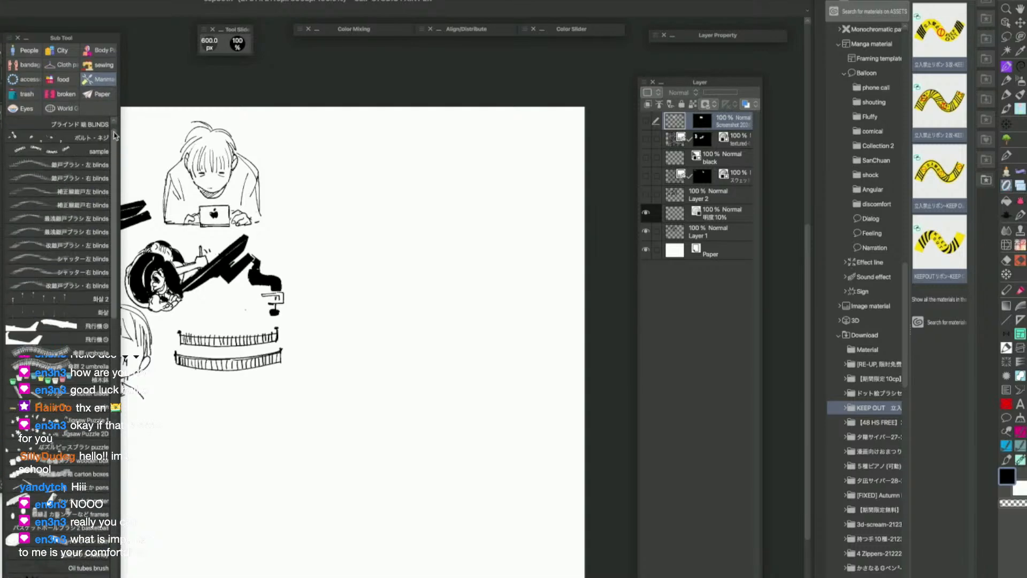
mouse_move(940, 241)
mouse_down()
mouse_move(805, 211)
mouse_move(70, 292)
mouse_up()
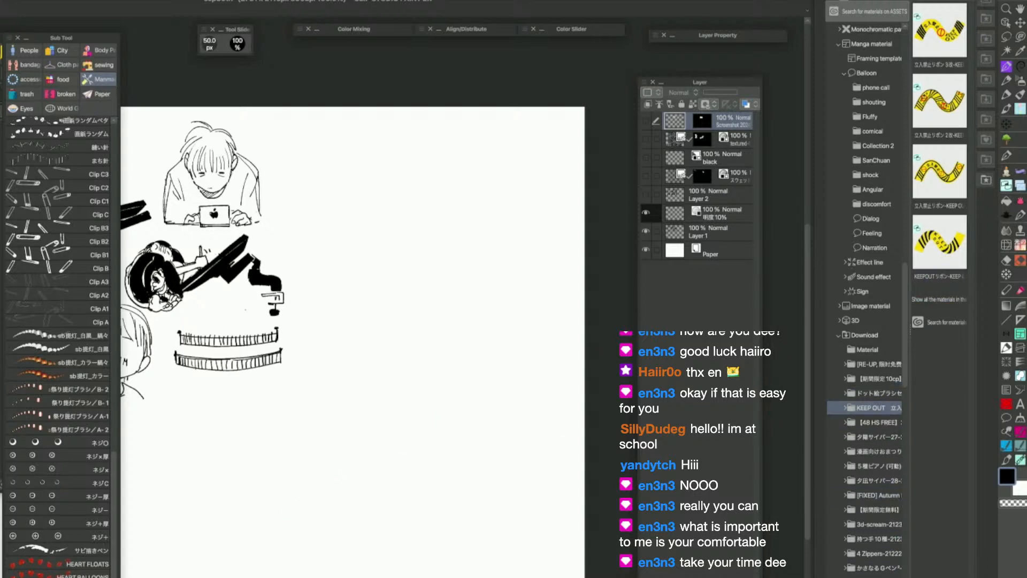
Create a new layer and test the KEEP OUT ribbon brush with diagonal strokes at 50 px and 80 px, undoing each stroke
key(ctrl+shift+n)
mouse_move(249, 520)
mouse_down()
mouse_move(456, 413)
mouse_move(506, 401)
mouse_up()
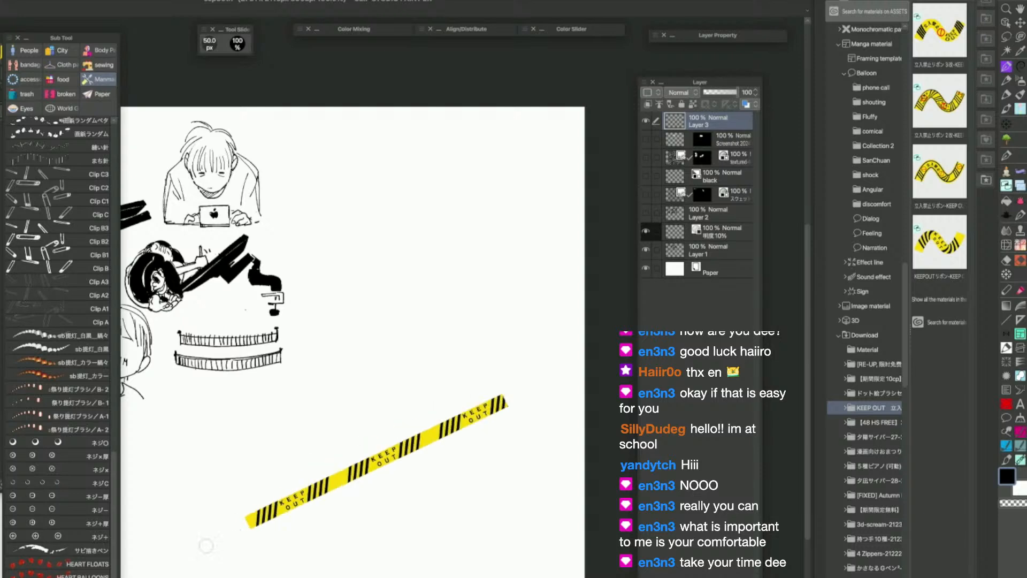
key(ctrl+z)
drag(247, 527, 567, 366)
key(ctrl+z)
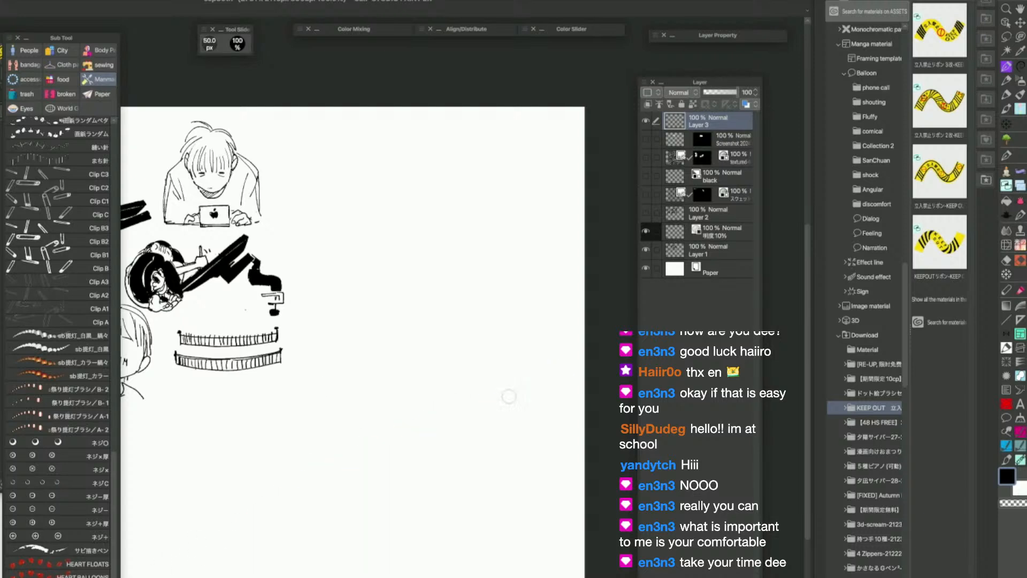
mouse_move(252, 501)
mouse_down()
mouse_move(471, 379)
mouse_move(559, 342)
mouse_up()
key(ctrl+z)
key(bracketright)
key(bracketright)
mouse_move(228, 537)
mouse_down()
mouse_move(443, 421)
mouse_move(527, 393)
mouse_up()
key(ctrl+z)
Delete the four KEEP OUT ribbon materials and the emptied KEEP OUT download folder
click(922, 41)
shift+click(943, 251)
key(Delete)
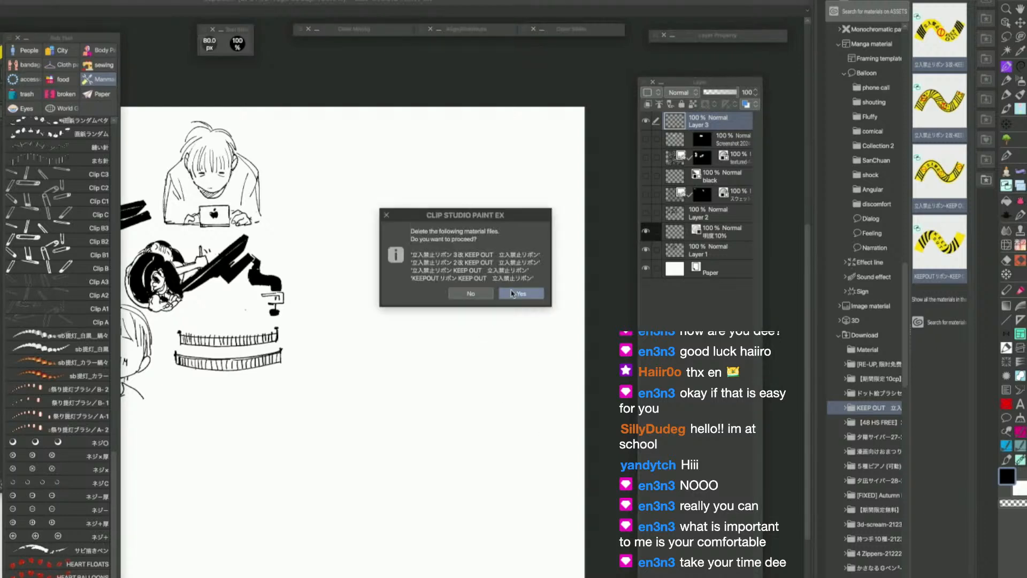
click(510, 294)
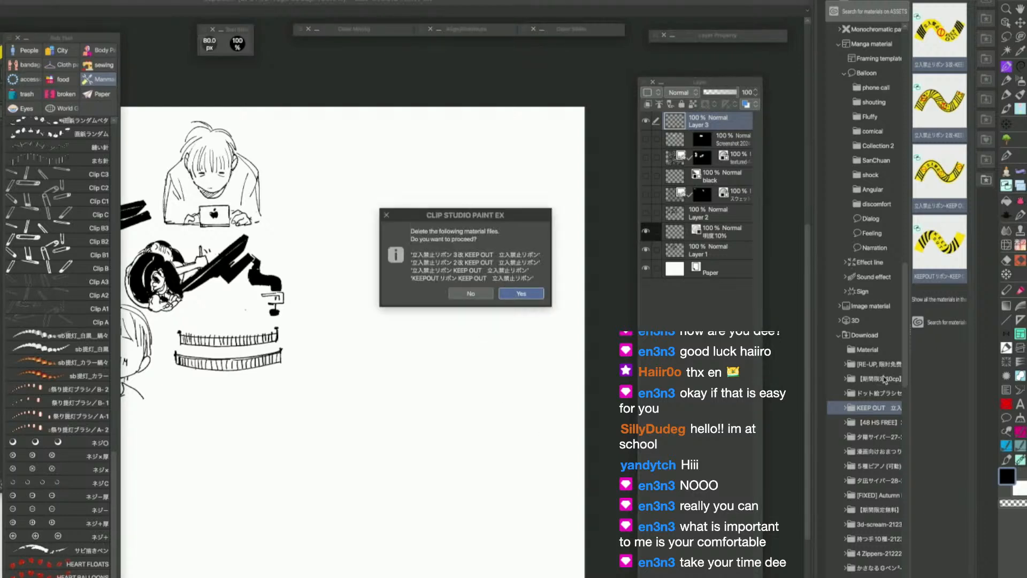
click(878, 409)
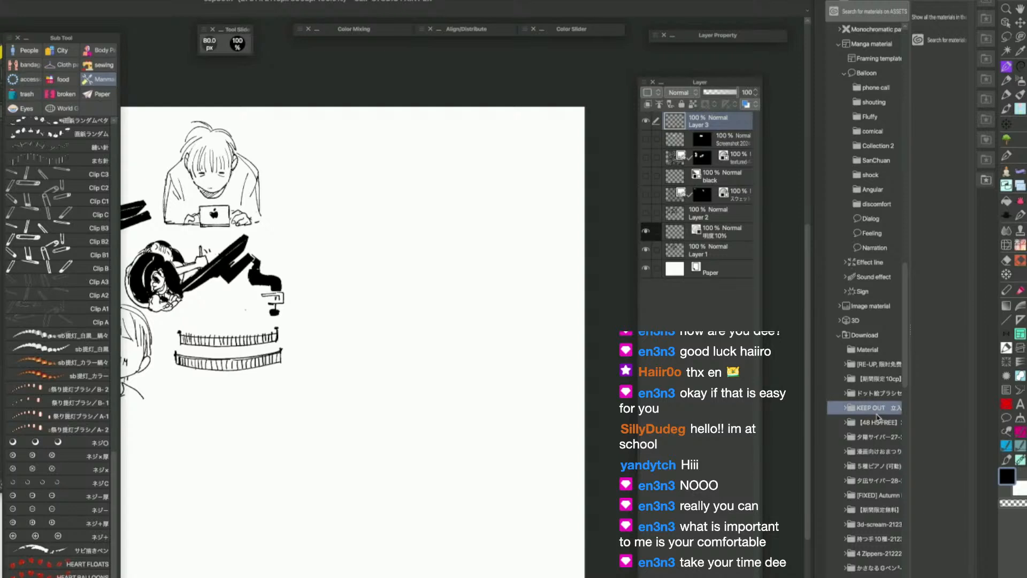
key(Delete)
click(535, 289)
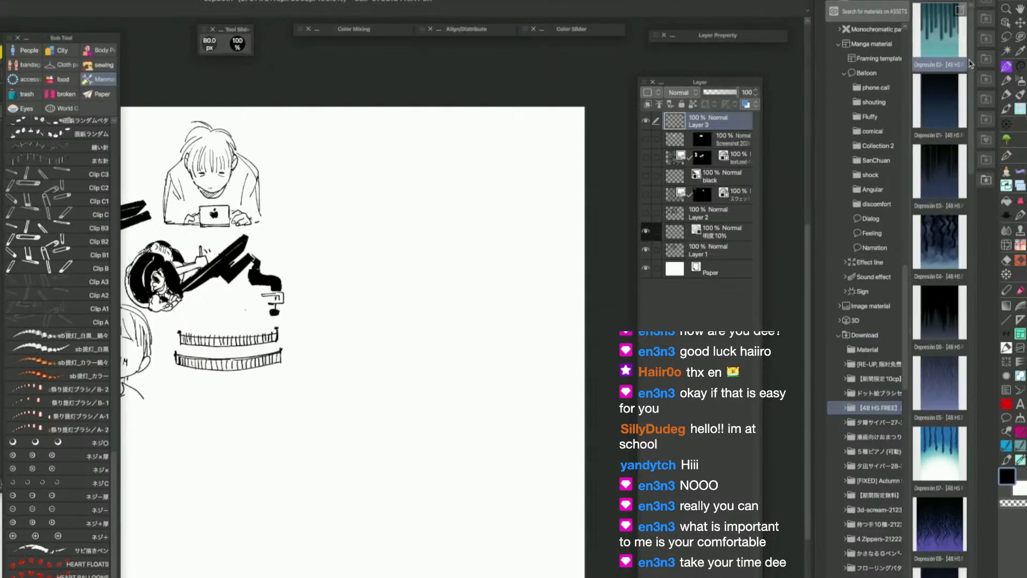
Move all 48 HS FREE webtoon background images into the Comics BG material folder and delete their emptied download folder
scroll(943, 45, down, 15)
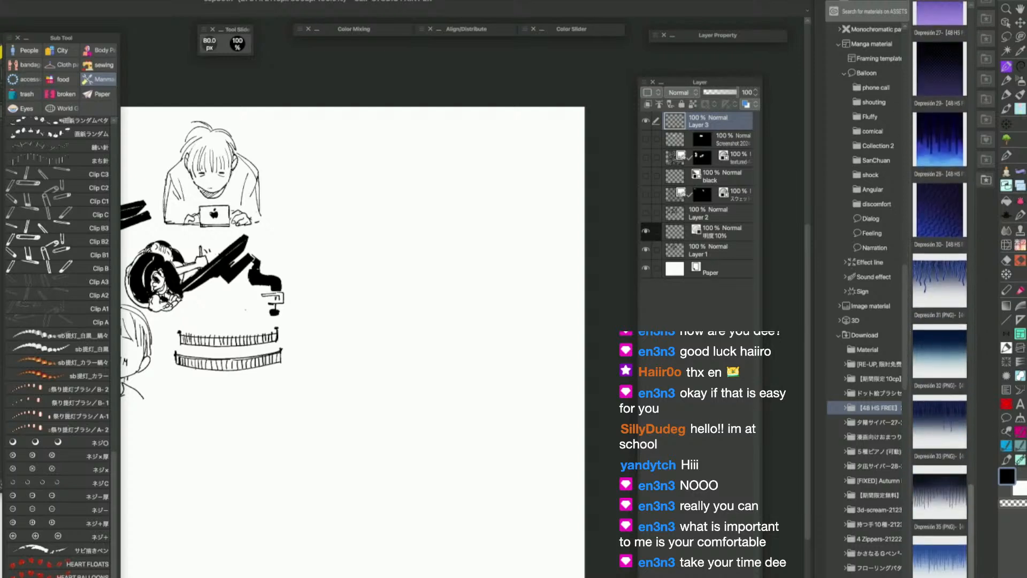
drag(905, 292, 905, 106)
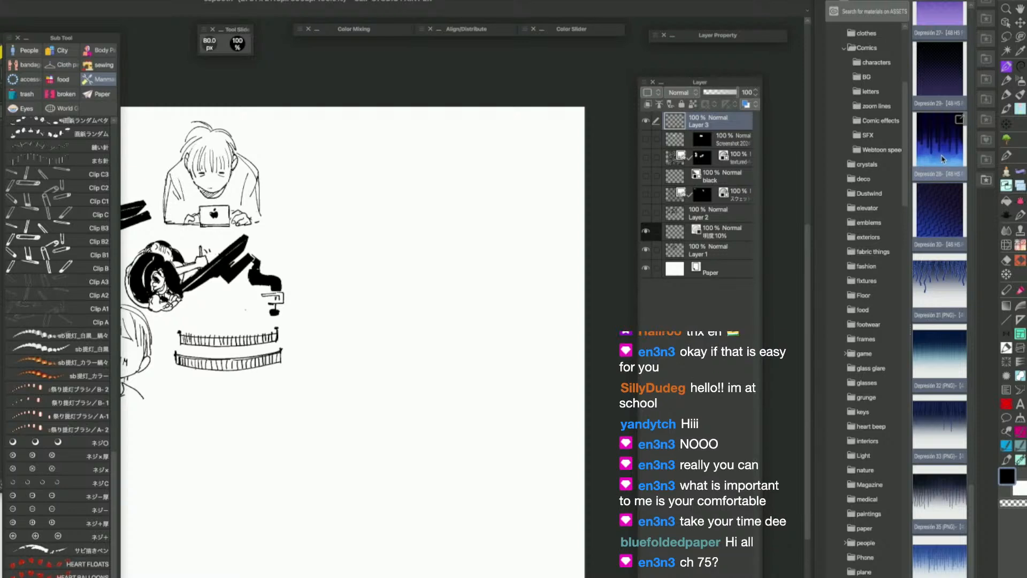
drag(934, 152, 875, 68)
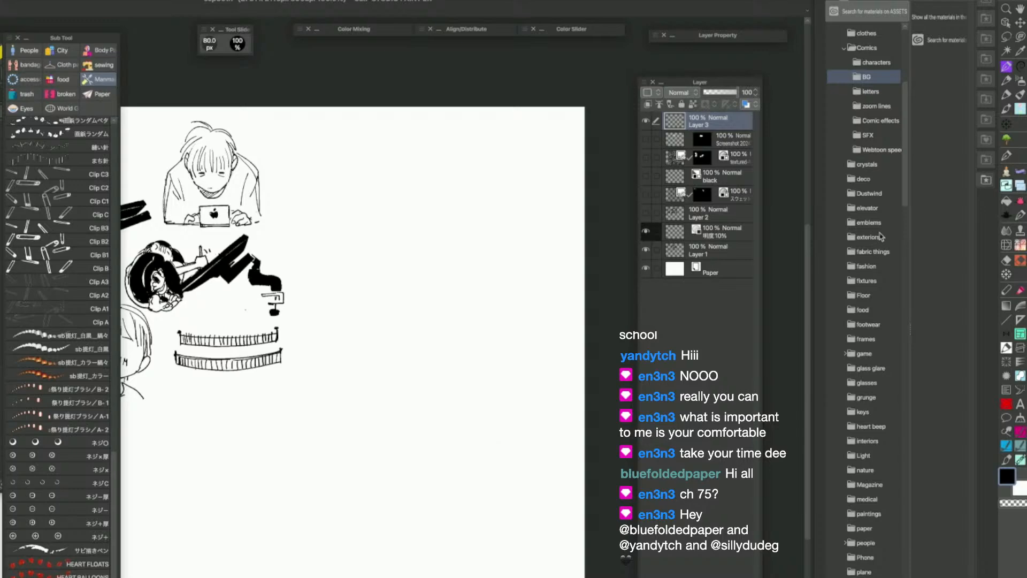
drag(907, 197, 916, 427)
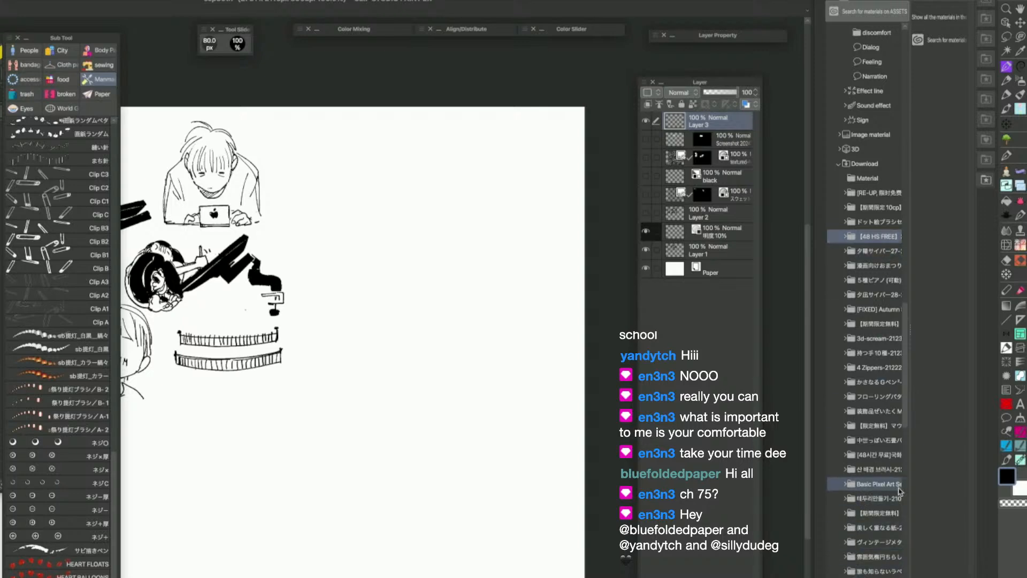
key(Delete)
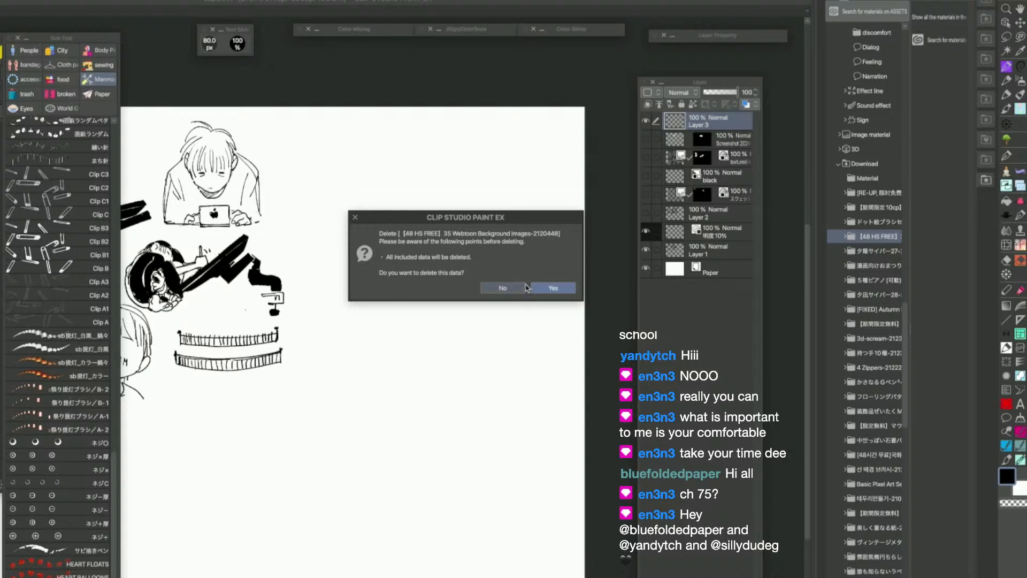
key(Return)
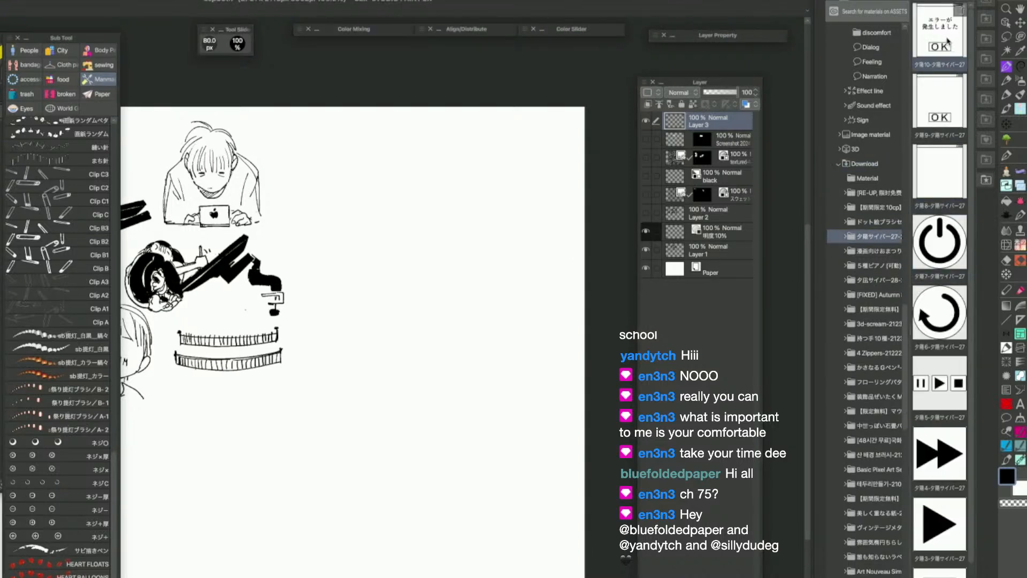
Move the downloaded OK, power, play and pause button materials into the game material folder and delete their emptied download folder
drag(948, 42, 498, 321)
key(ctrl+z)
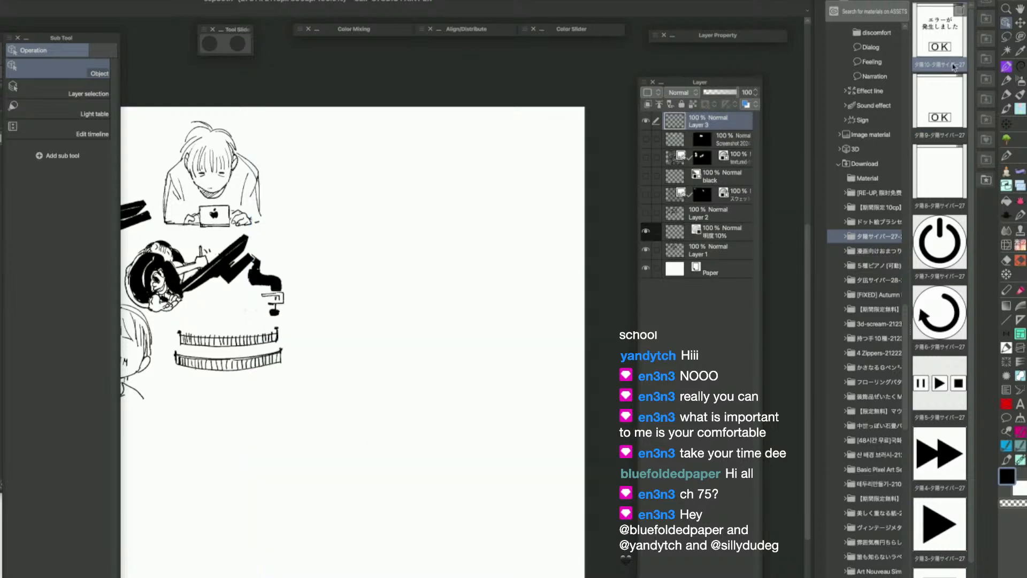
scroll(939, 374, down, 3)
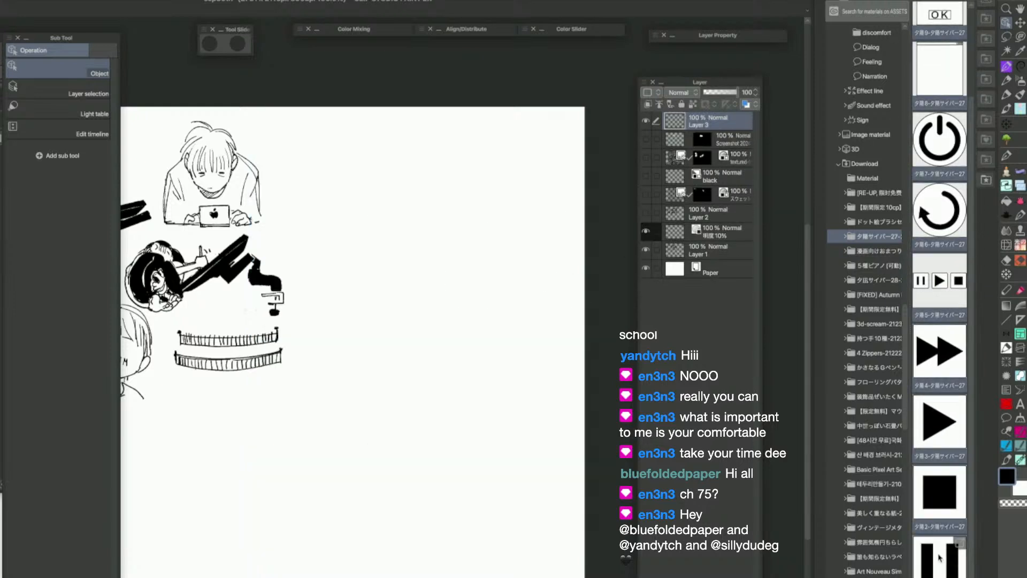
scroll(908, 169, down, 15)
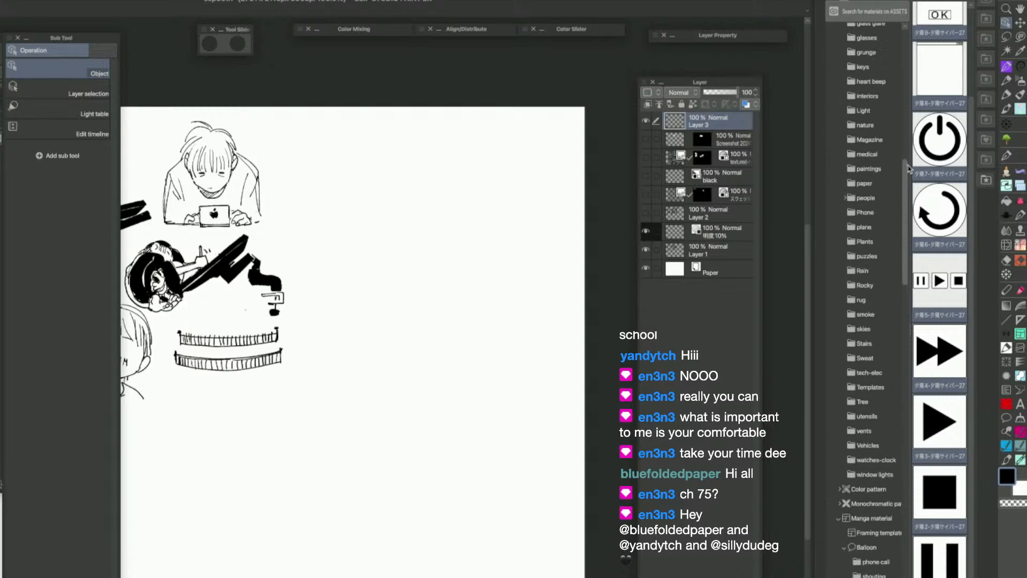
drag(908, 169, 916, 105)
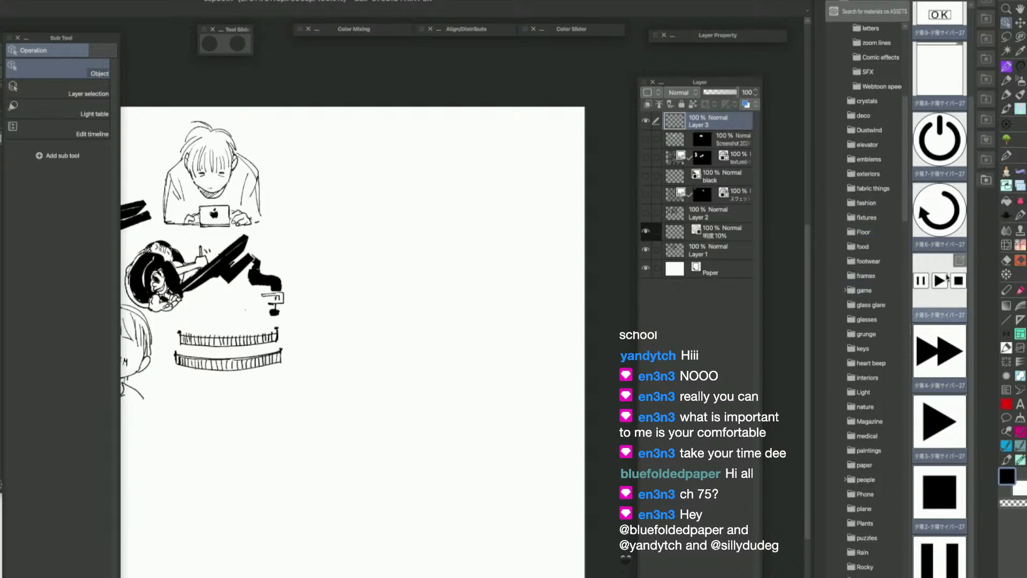
drag(947, 278, 865, 288)
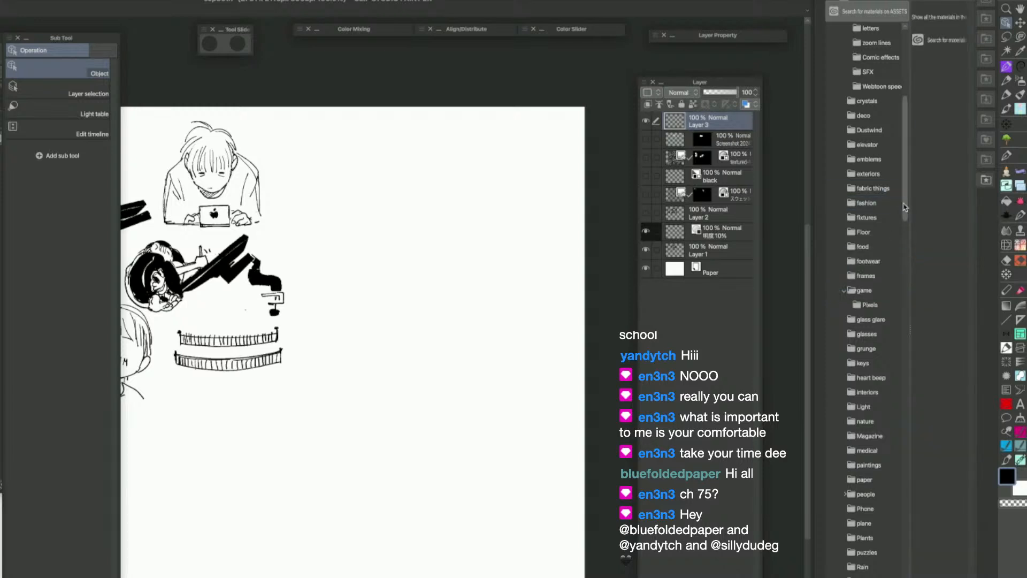
drag(906, 209, 908, 430)
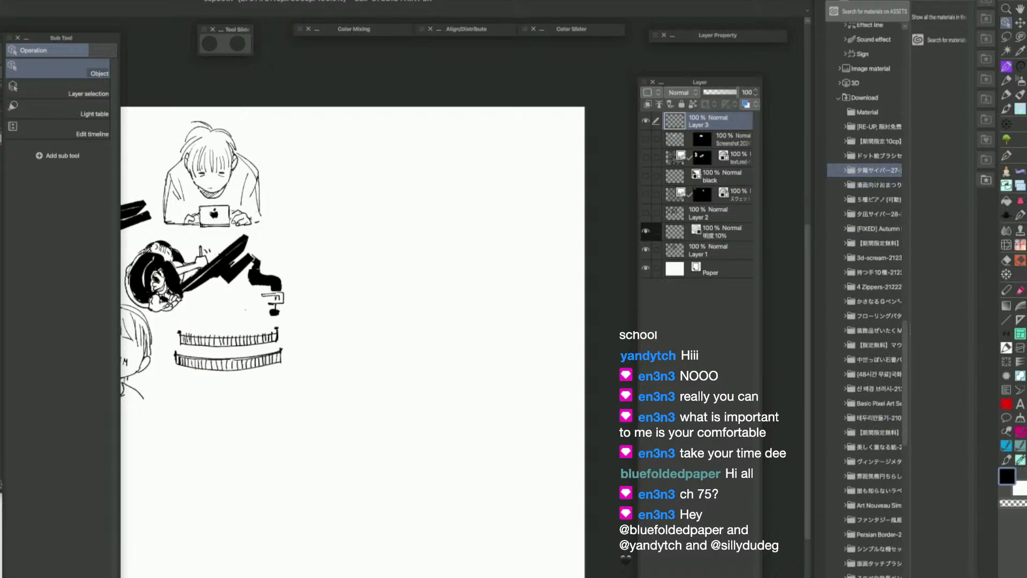
click(543, 290)
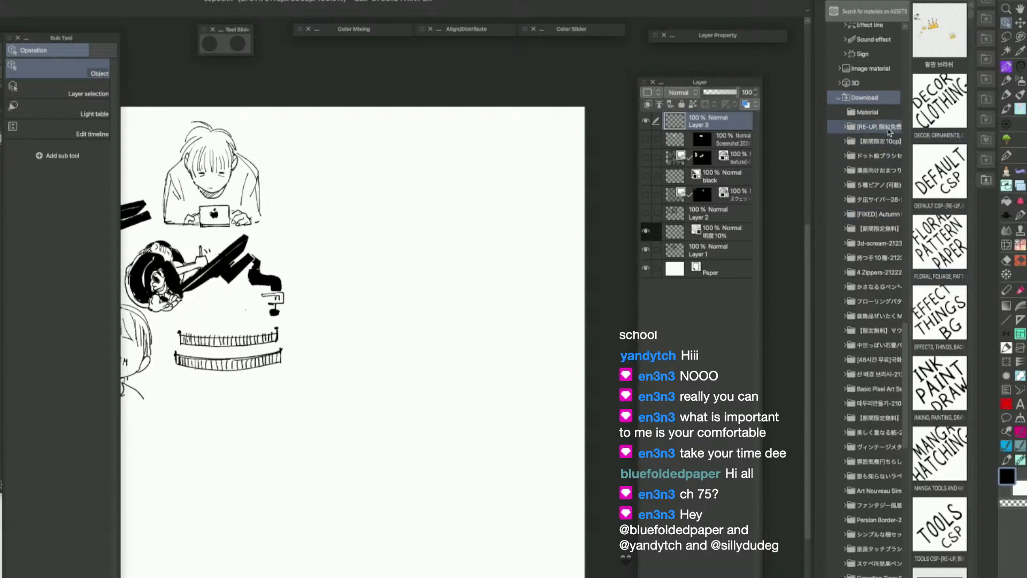
Look through the next brush download folders and view the Asphalt Brush page in Clip Studio Assets
click(877, 156)
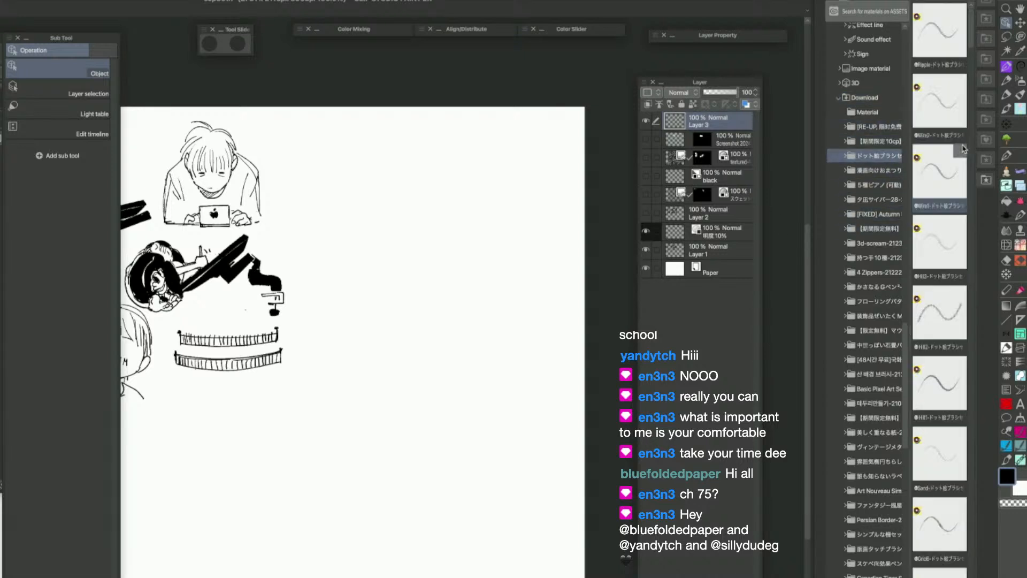
click(890, 141)
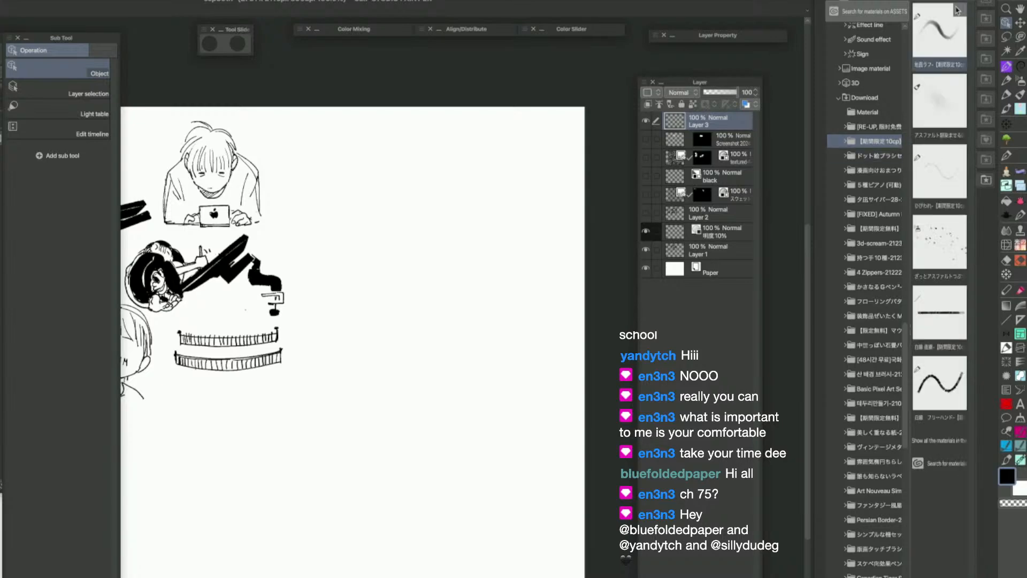
click(957, 11)
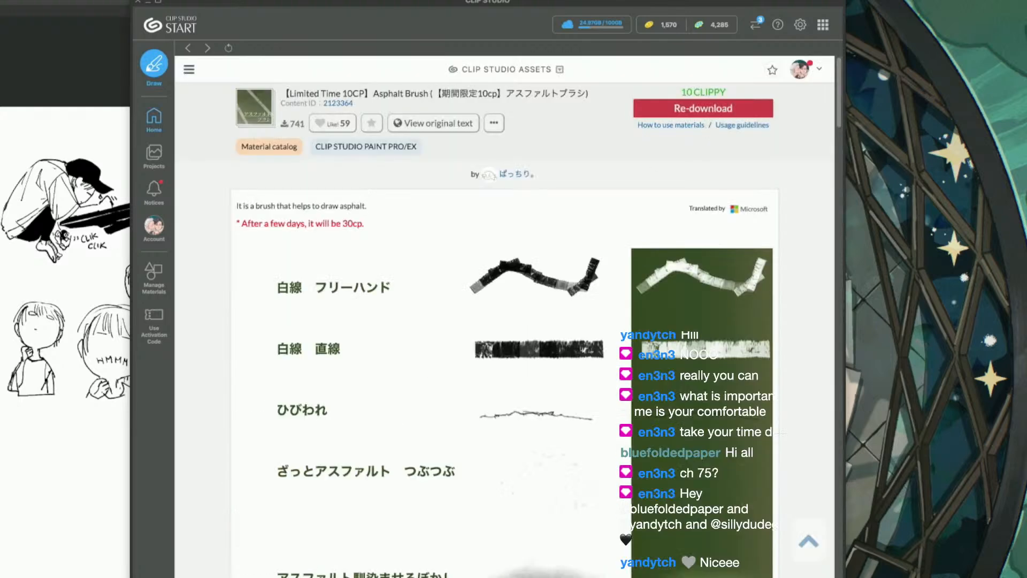
key(super+Tab)
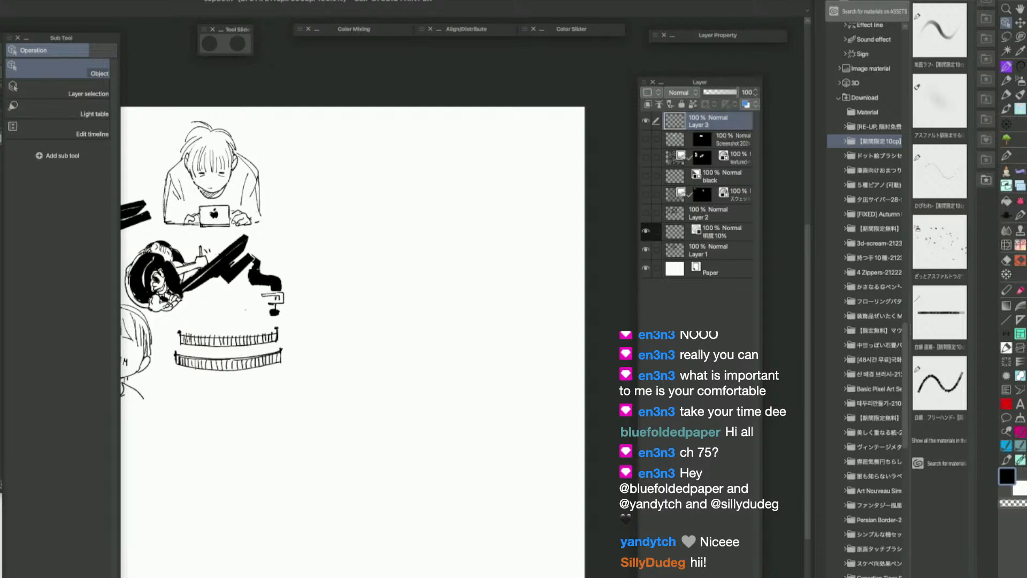
Add the six downloaded asphalt brushes to the City brush group
click(328, 1)
click(355, 15)
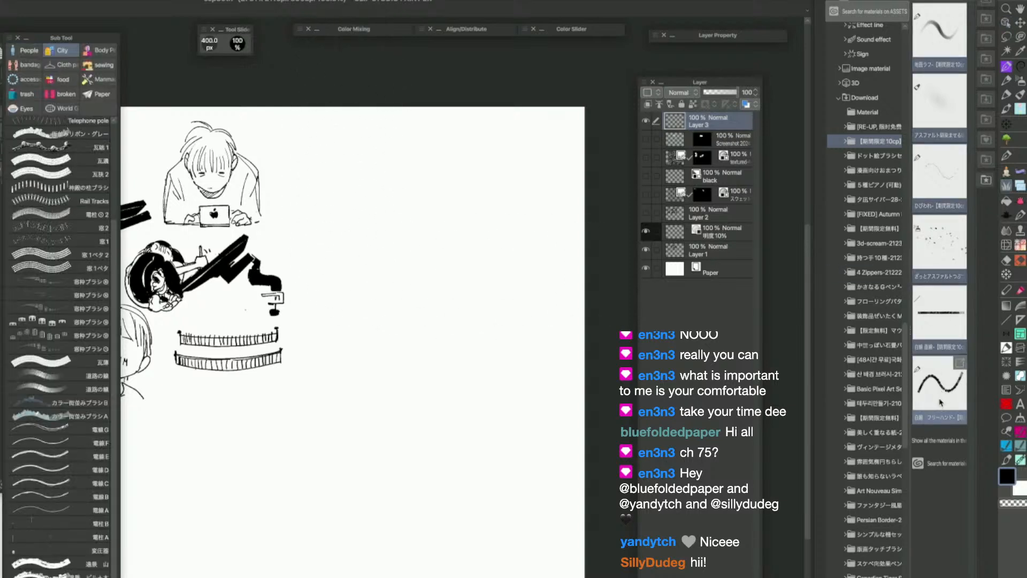
mouse_move(940, 402)
mouse_down()
mouse_move(198, 514)
mouse_move(86, 543)
mouse_move(112, 487)
mouse_up()
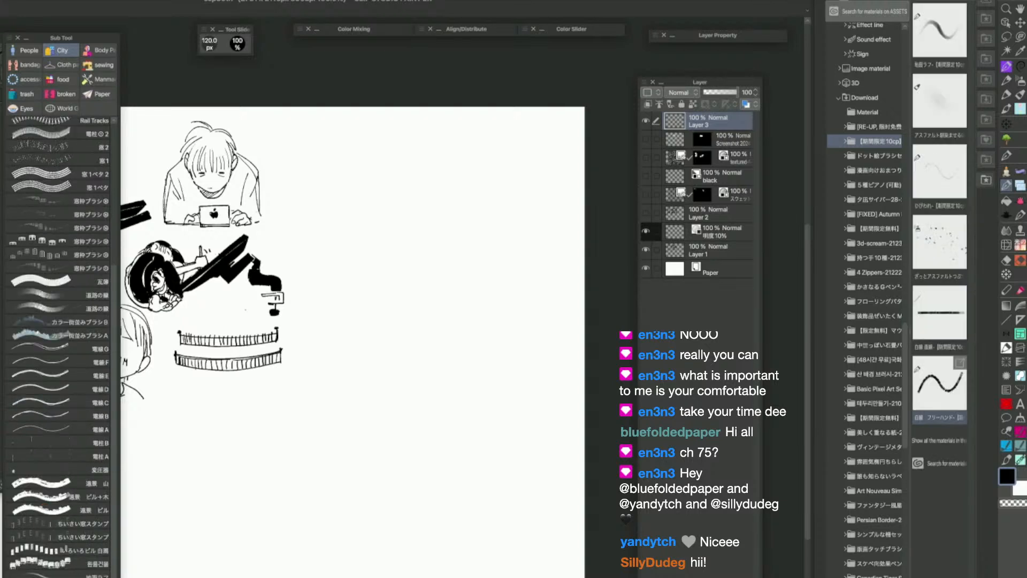
Duplicate the Perm/curly divider sub tool in the Hair brush group
click(259, 1)
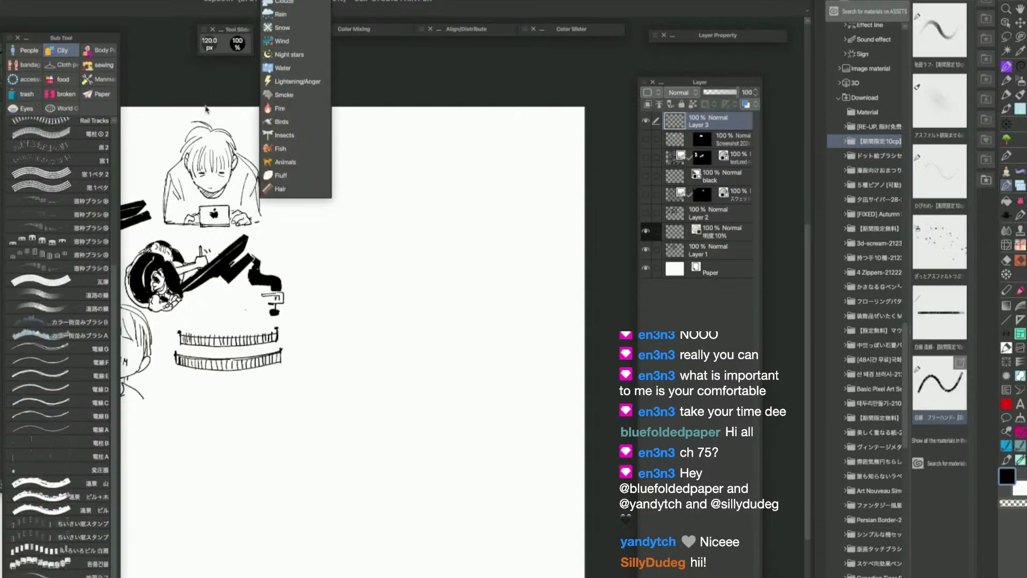
click(282, 190)
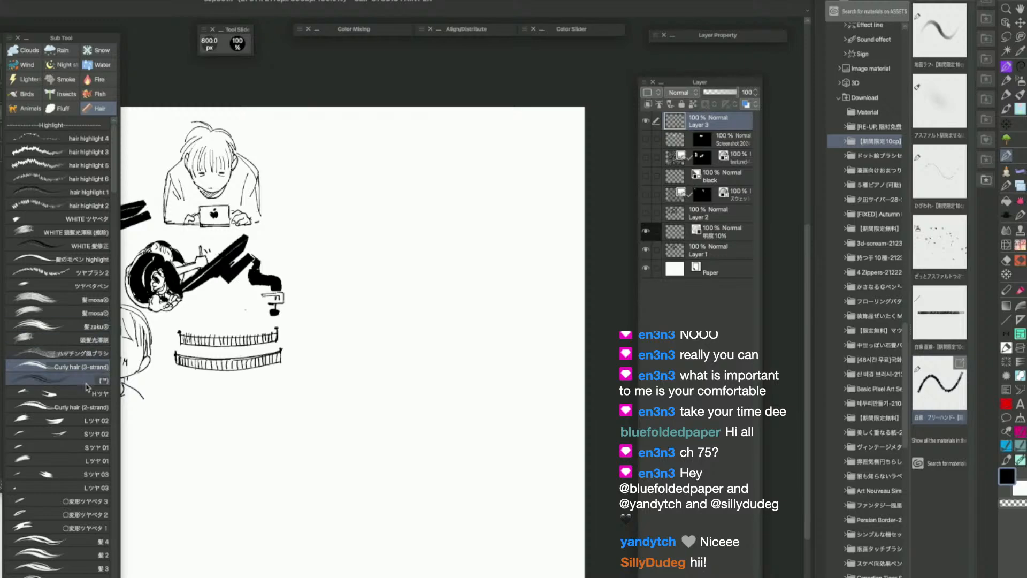
scroll(110, 401, down, 10)
scroll(110, 401, down, 10)
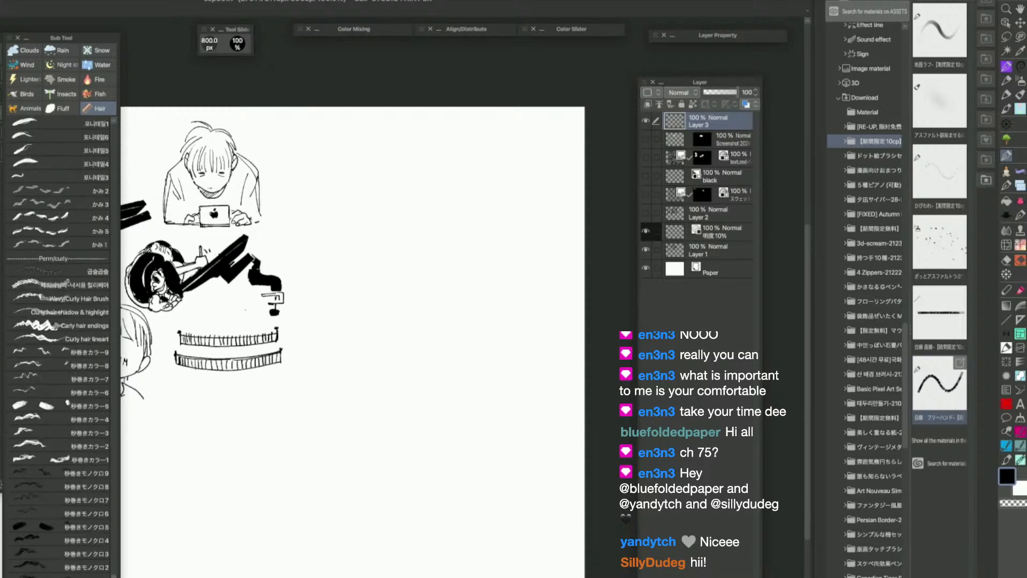
click(54, 258)
right_click(77, 257)
click(102, 264)
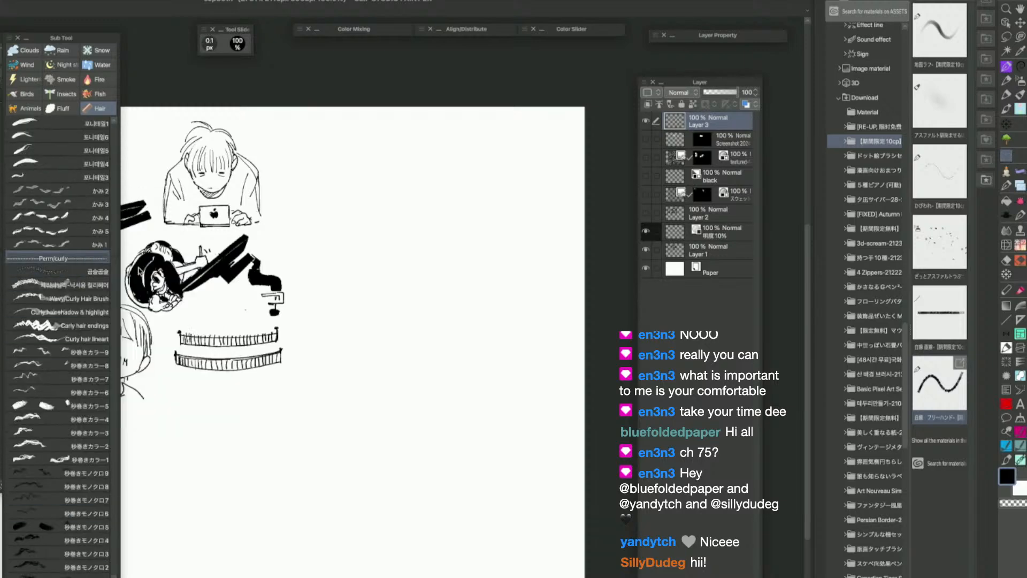
key(Return)
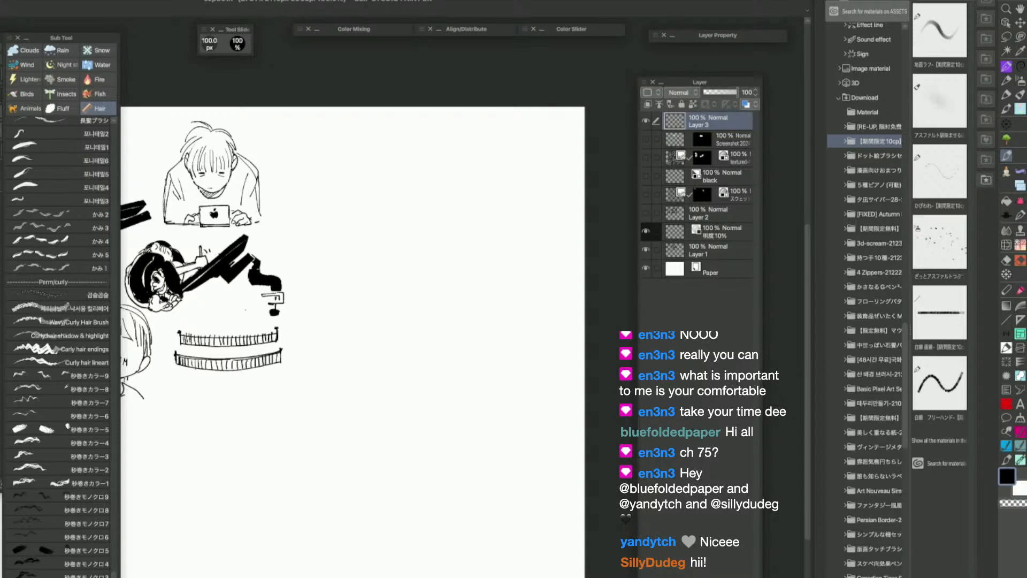
Move the duplicated Perm/curly divider into the City brush group and place it directly above the asphalt brushes
click(333, 1)
click(345, 15)
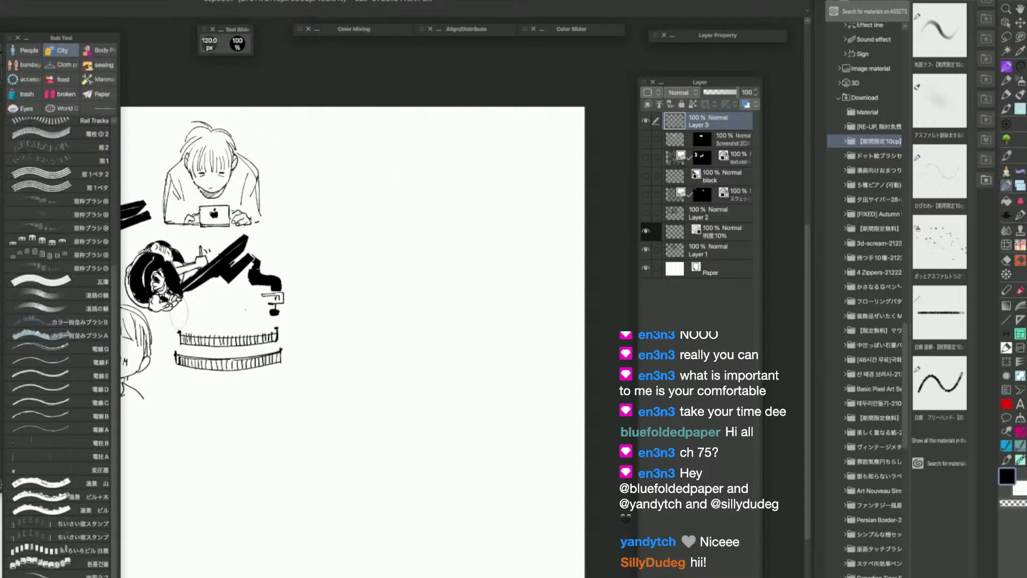
click(109, 110)
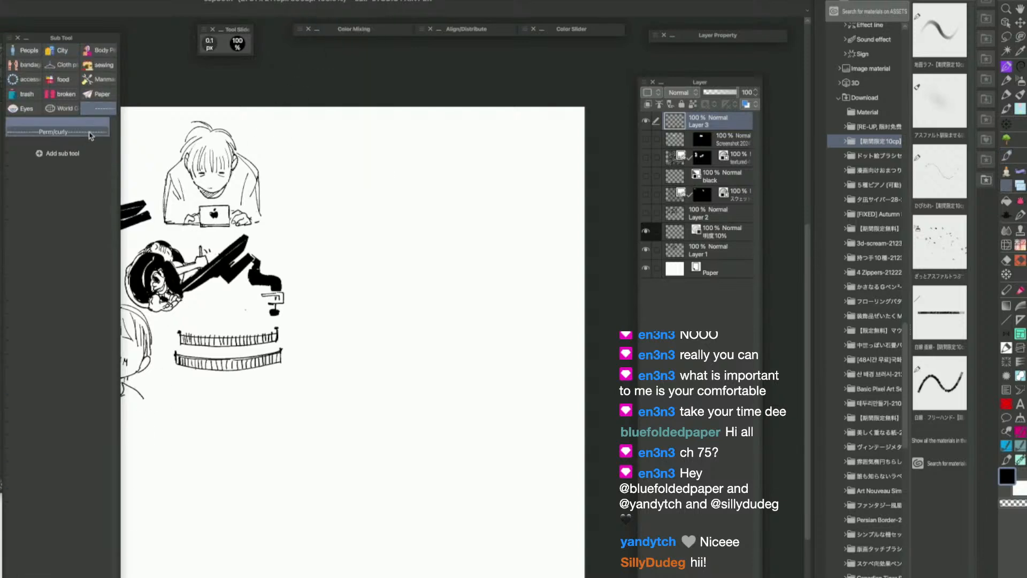
drag(87, 130, 63, 80)
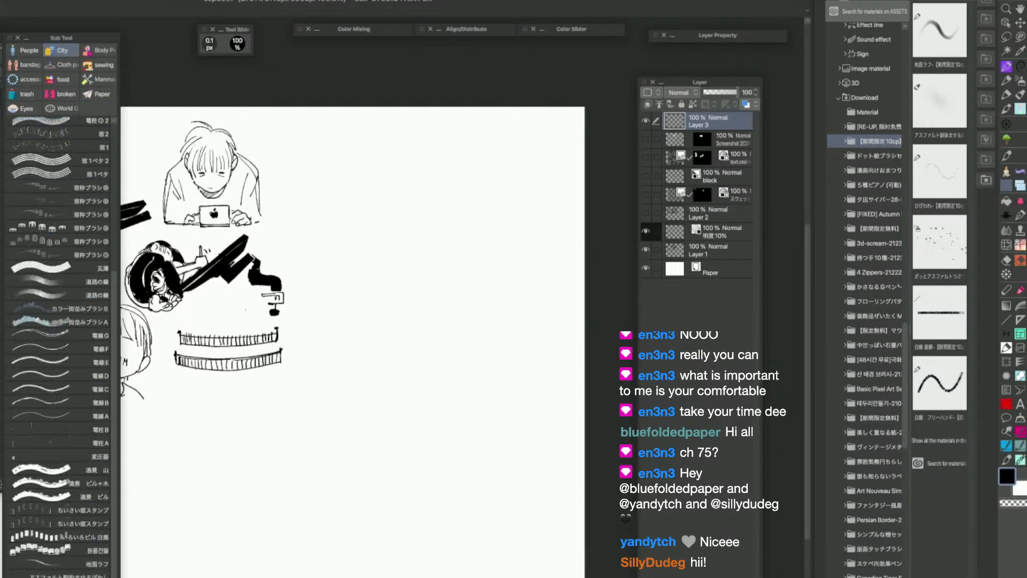
scroll(60, 347, down, 2)
drag(99, 575, 100, 537)
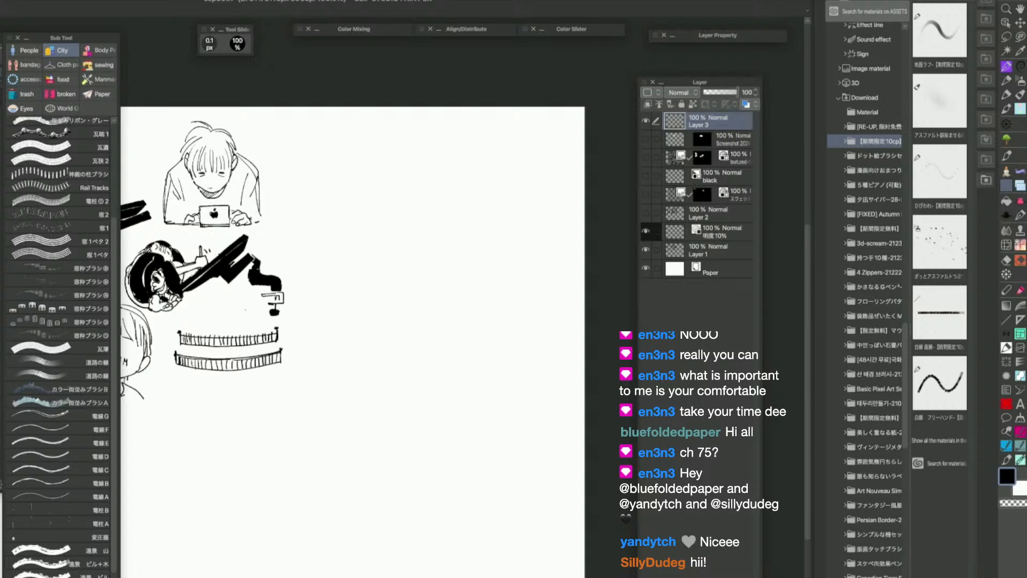
scroll(59, 321, down, 4)
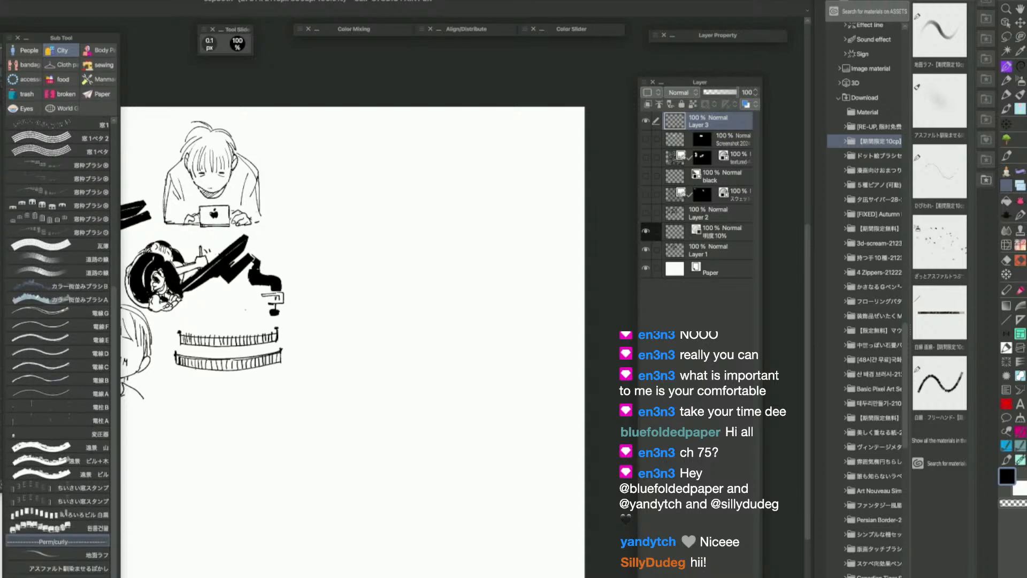
Test the asphalt blending brush with two diagonal strokes at 120 px on the empty canvas area, undoing both
click(100, 577)
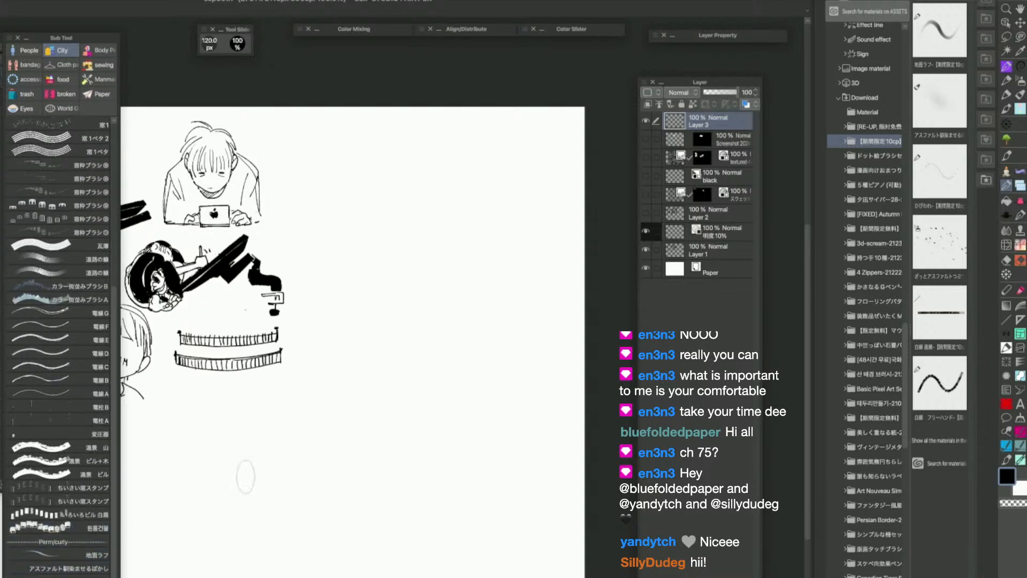
drag(308, 458, 556, 329)
drag(279, 527, 575, 339)
key(ctrl+z)
key(ctrl+z)
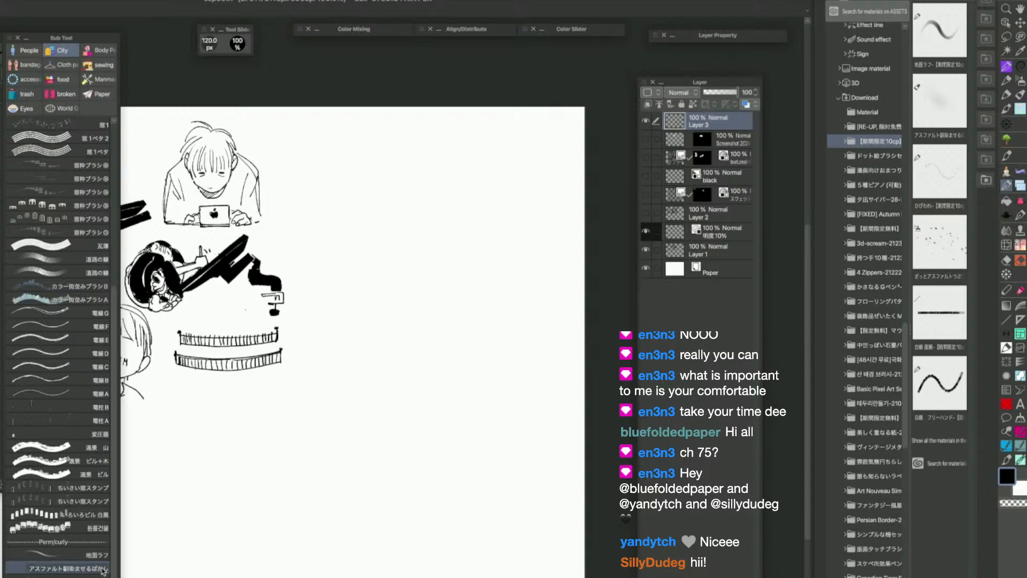
Rename the duplicated divider in the City brush group to Asphalt, keeping the dashes around the name
click(61, 542)
right_click(62, 542)
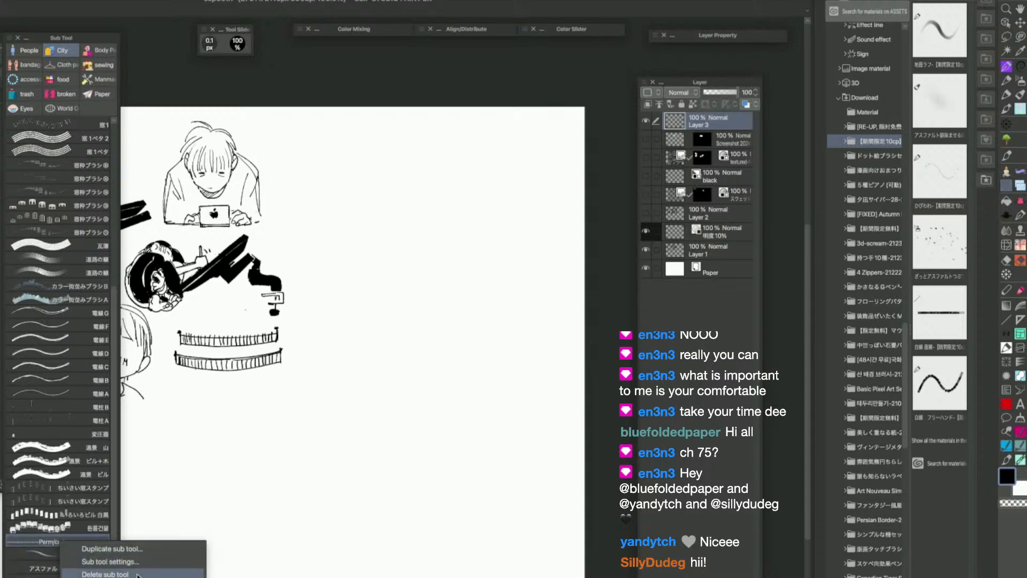
click(110, 561)
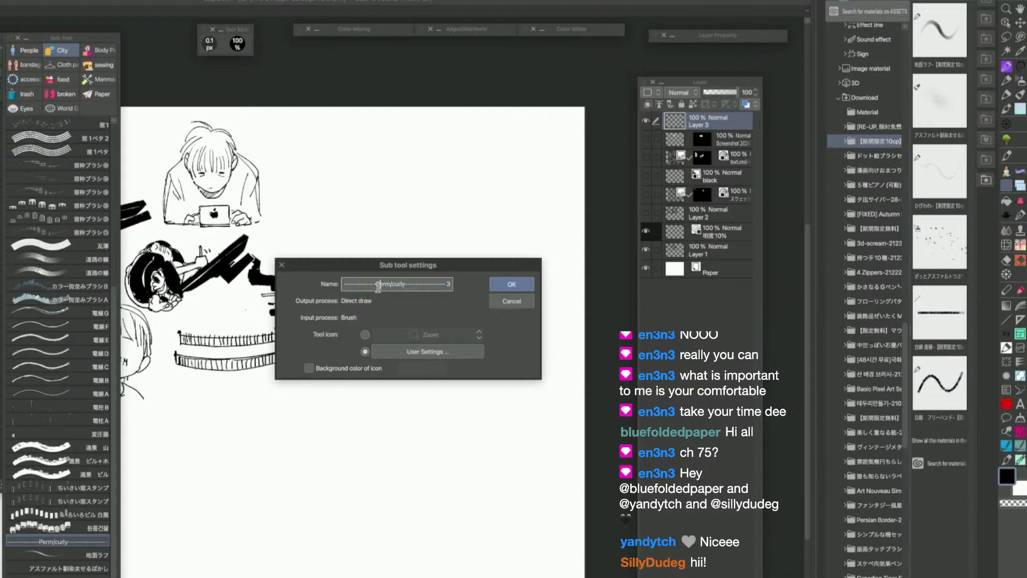
drag(377, 285, 404, 288)
text(Asphalt b)
key(BackSpace)
drag(438, 284, 455, 282)
key(Return)
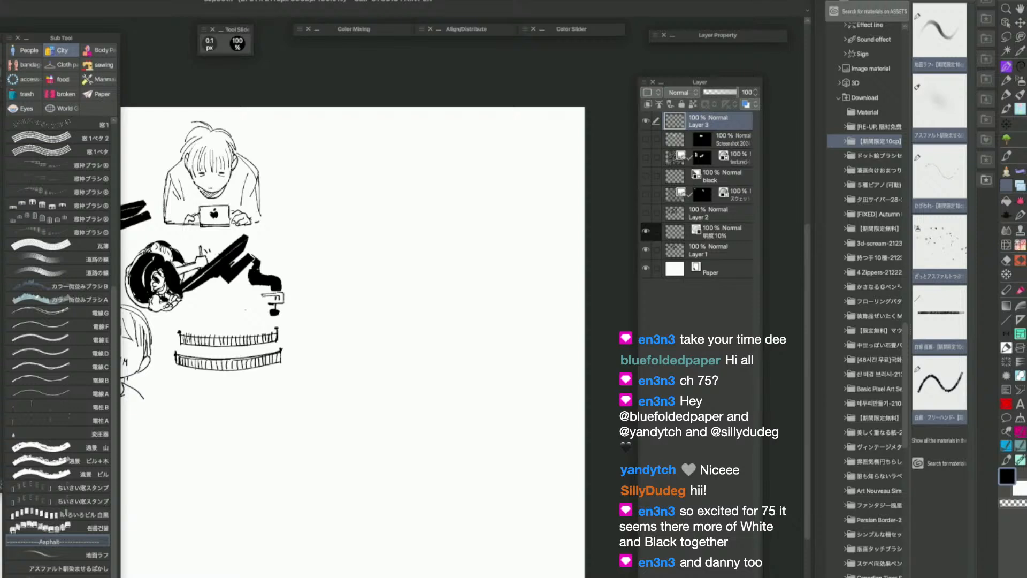
Delete the six downloaded asphalt brush materials together with their emptied アスファルトブラシ download folder
key(Delete)
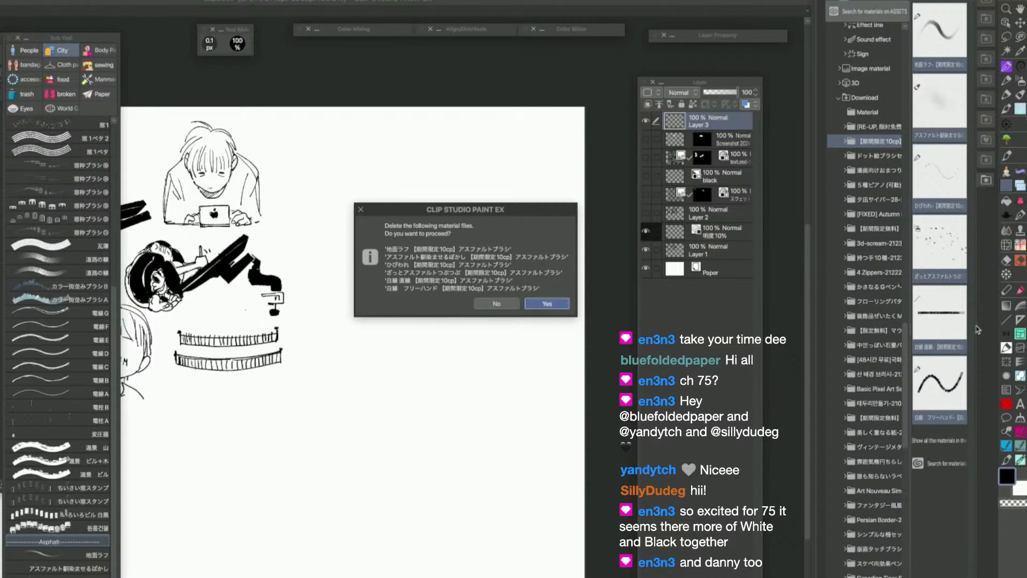
key(Return)
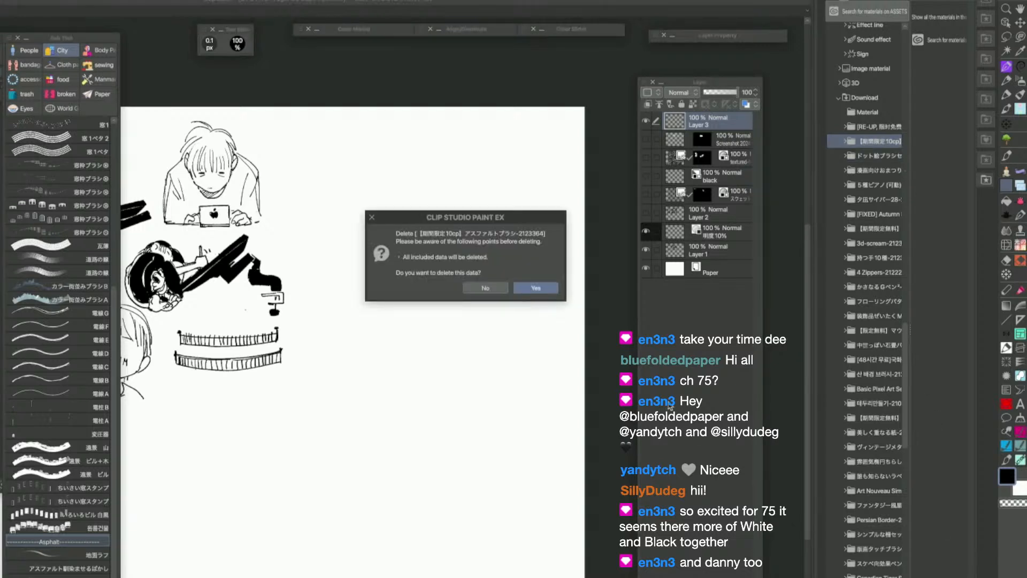
click(550, 294)
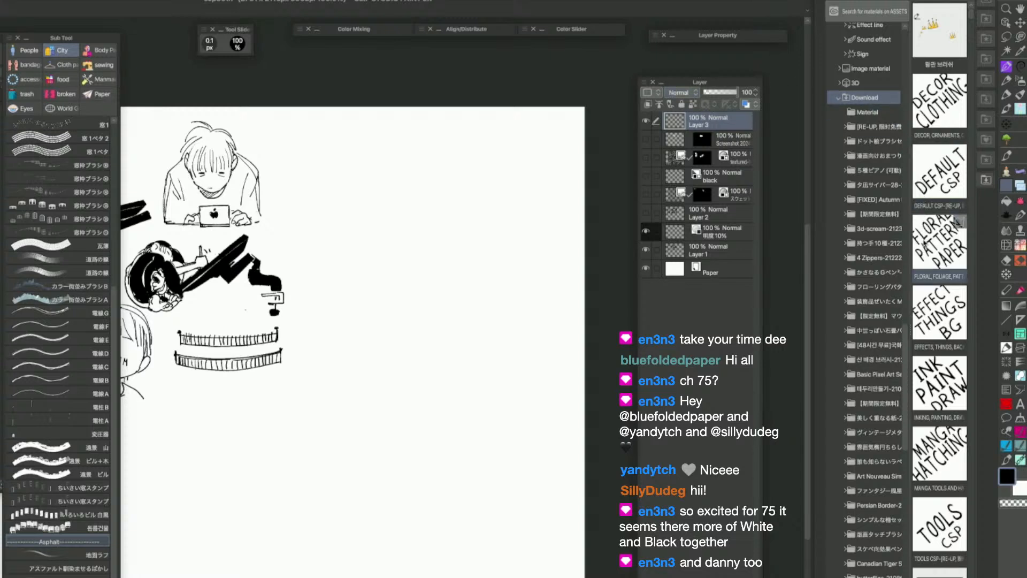
Examine the brushes in the downloaded ドット絵ブラシセット pixel art folder and the set's Clip Studio Assets page
click(877, 157)
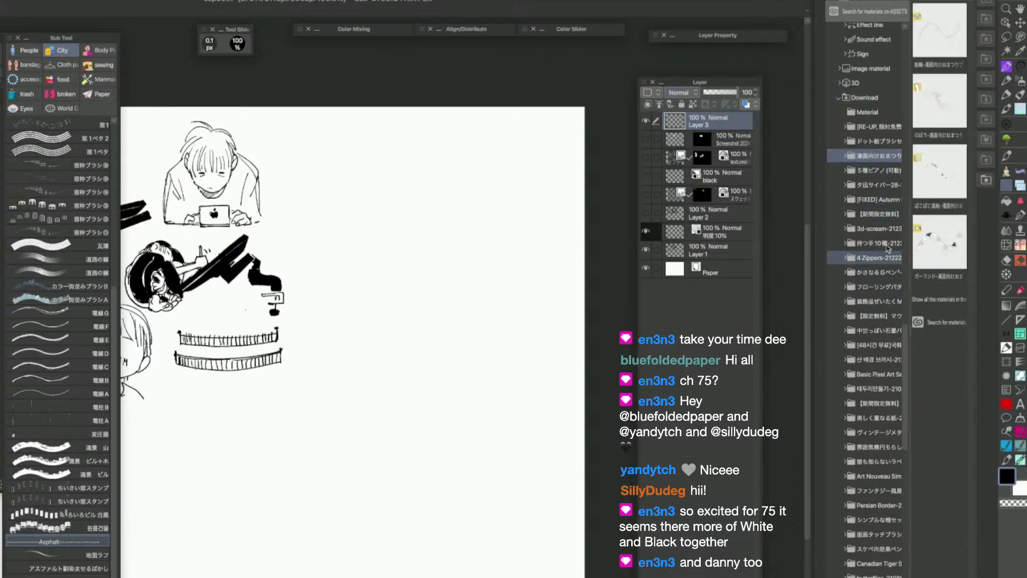
click(889, 141)
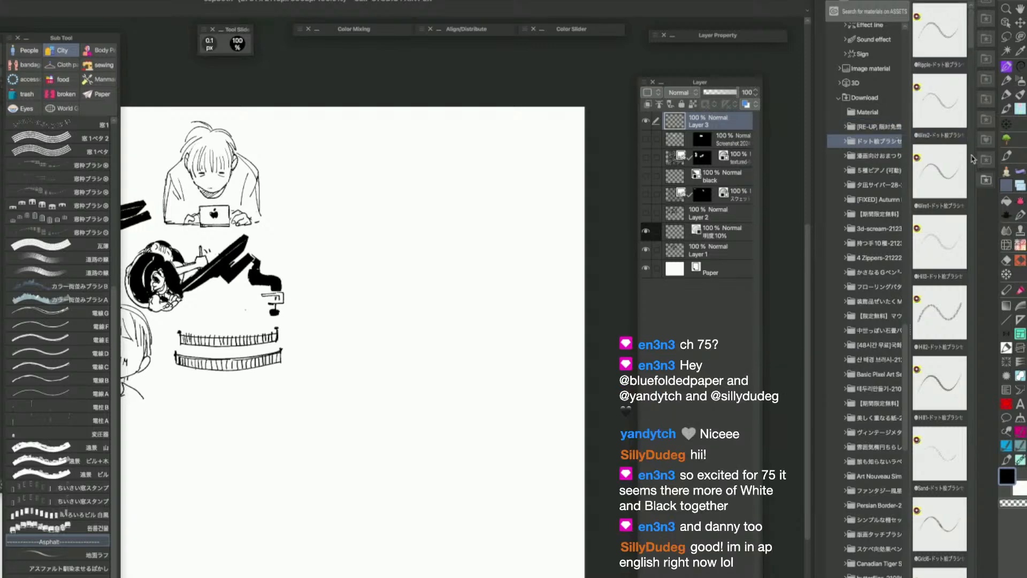
key(Tab)
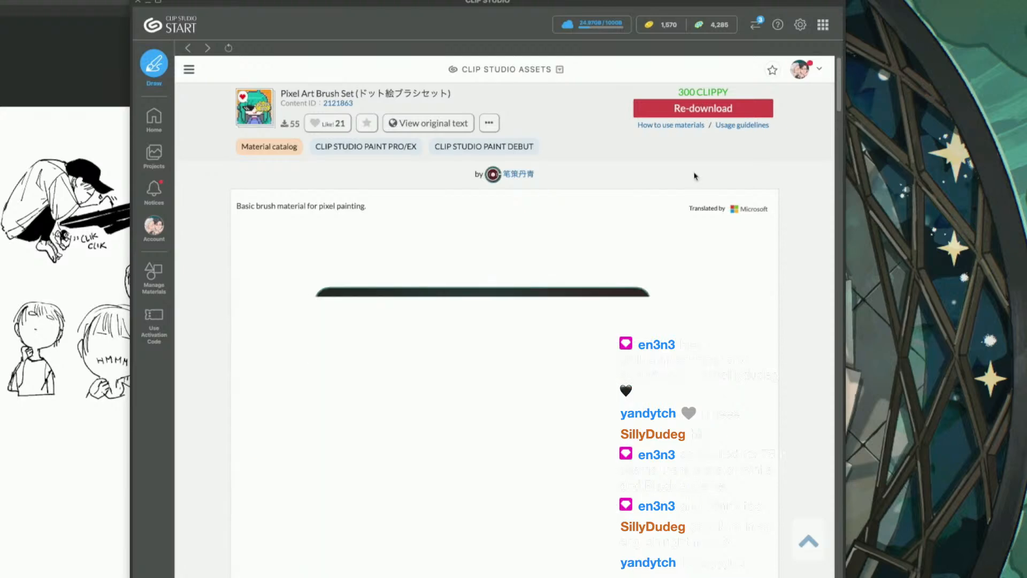
key(super+Tab)
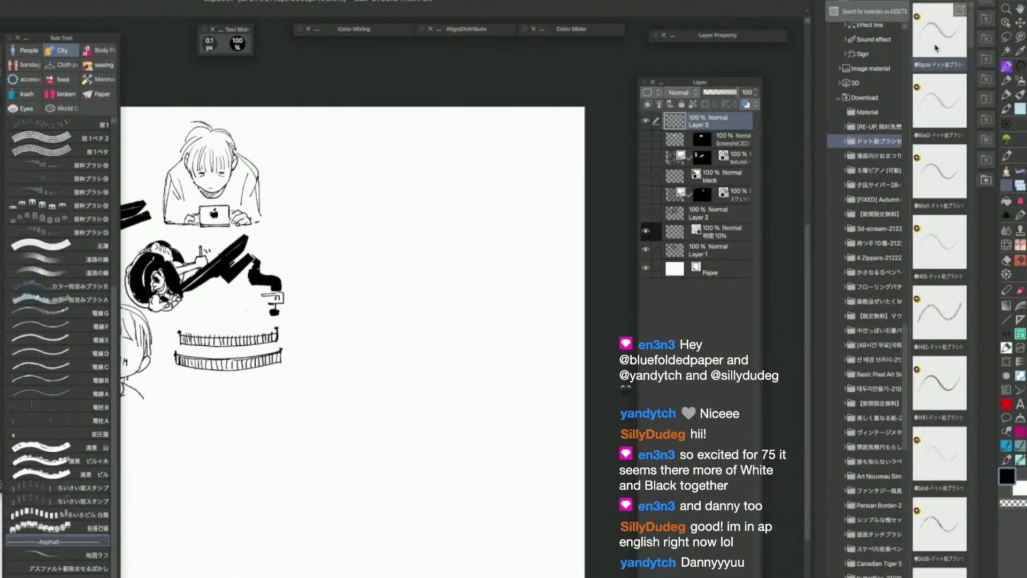
mouse_move(974, 48)
mouse_down()
mouse_move(972, 217)
mouse_move(972, 152)
mouse_move(972, 202)
mouse_up()
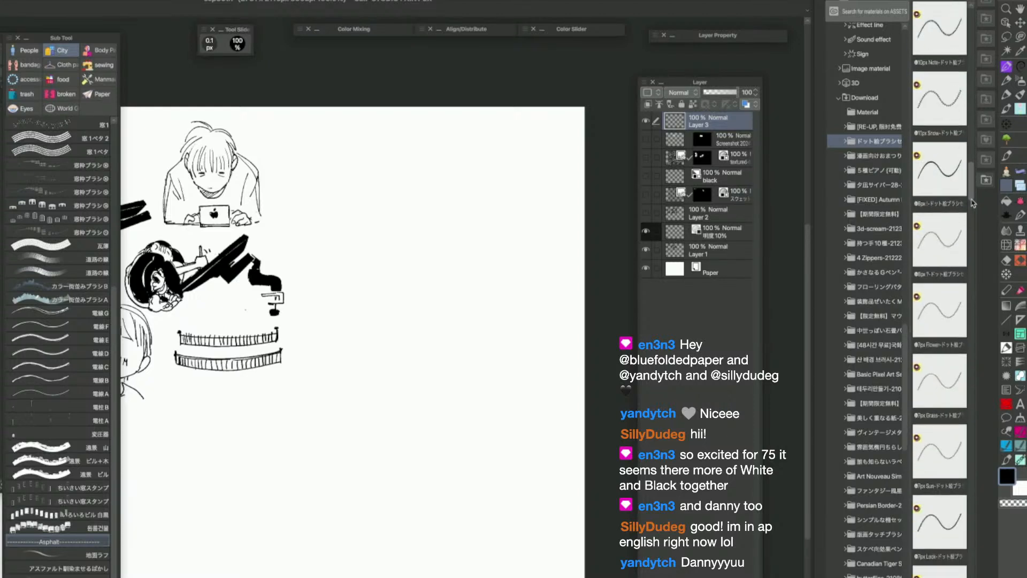
Add the four festival brushes from the downloaded 漫画向けおまつりブラシセット folder to the Confetti brush group
click(891, 156)
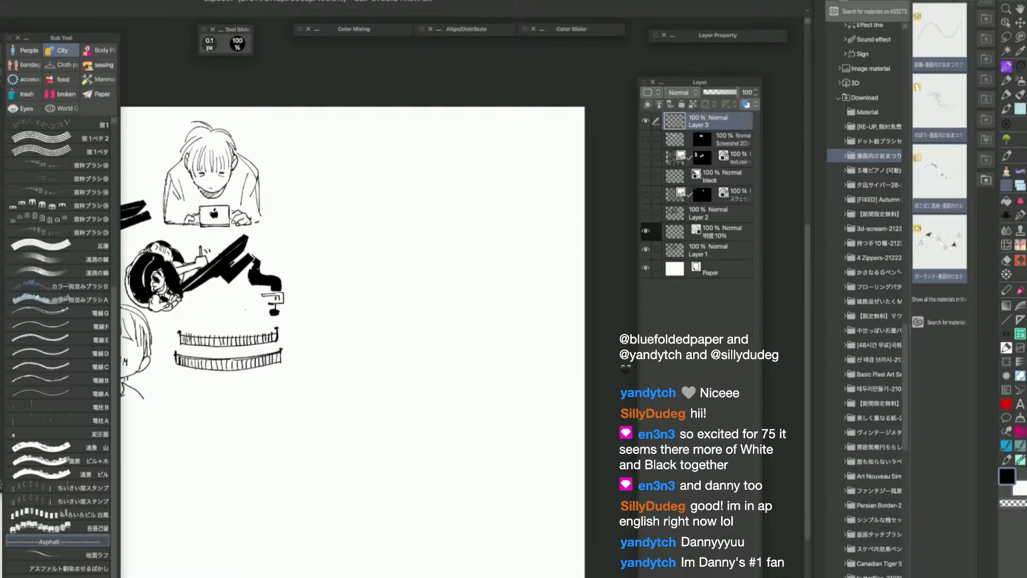
key(b)
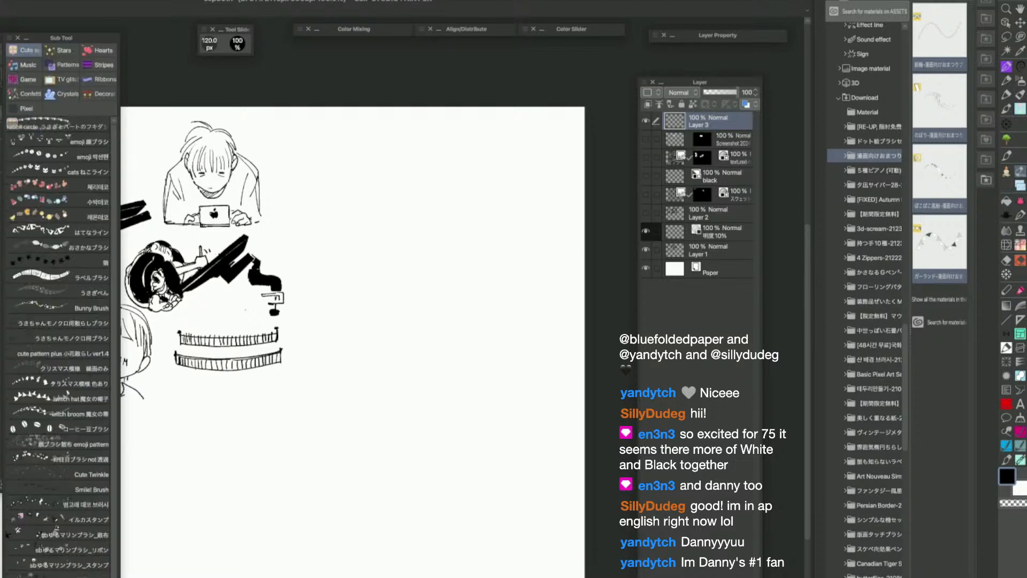
click(43, 94)
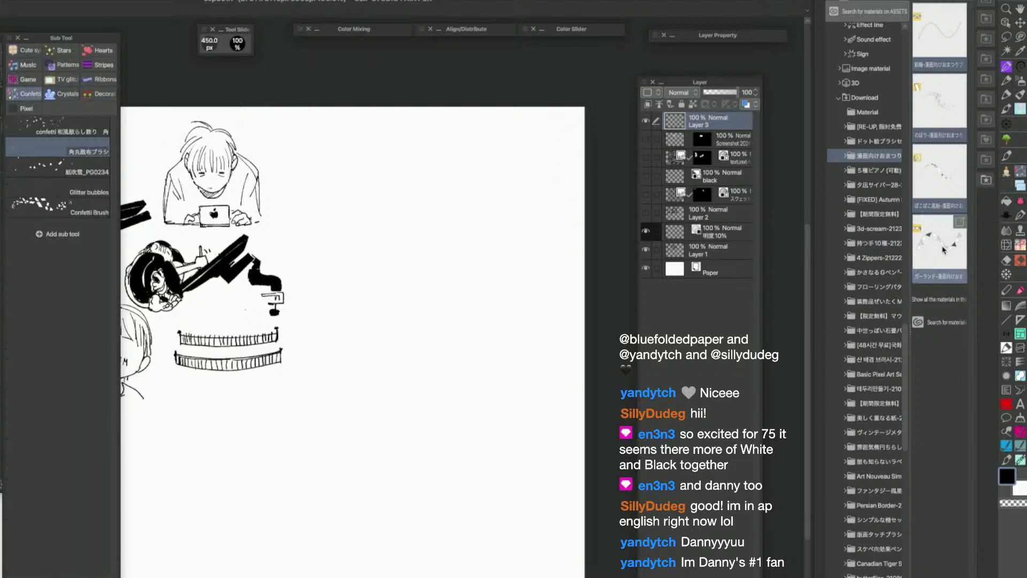
drag(944, 250, 67, 442)
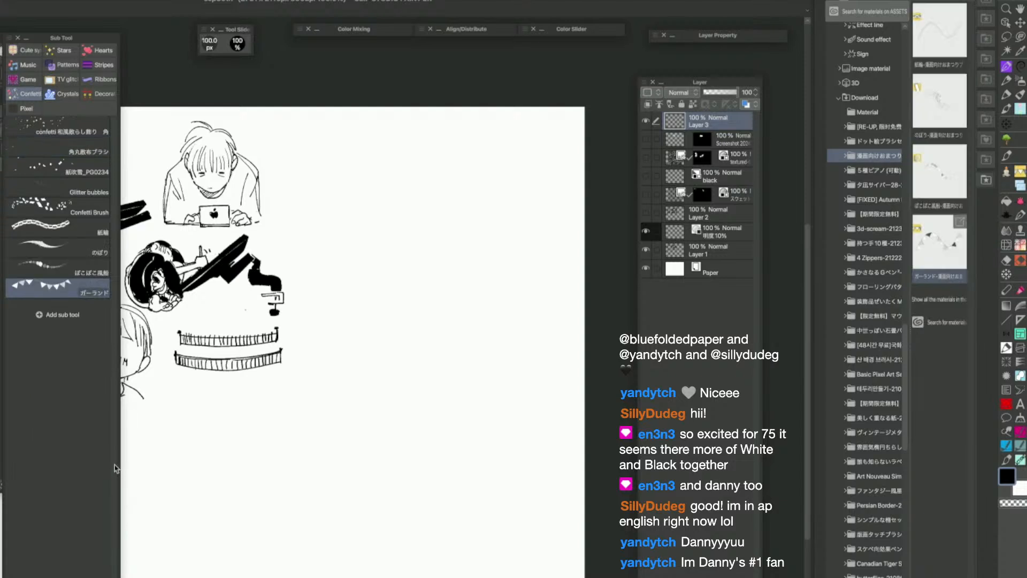
Test the ガーランド and のぼり brushes with strokes on the empty canvas, trying のぼり at up to 350 px, and undo every stroke
drag(336, 246, 552, 240)
key(super+z)
click(88, 248)
drag(336, 251, 600, 231)
key(super+z)
key(])
key(])
key(])
drag(300, 255, 617, 229)
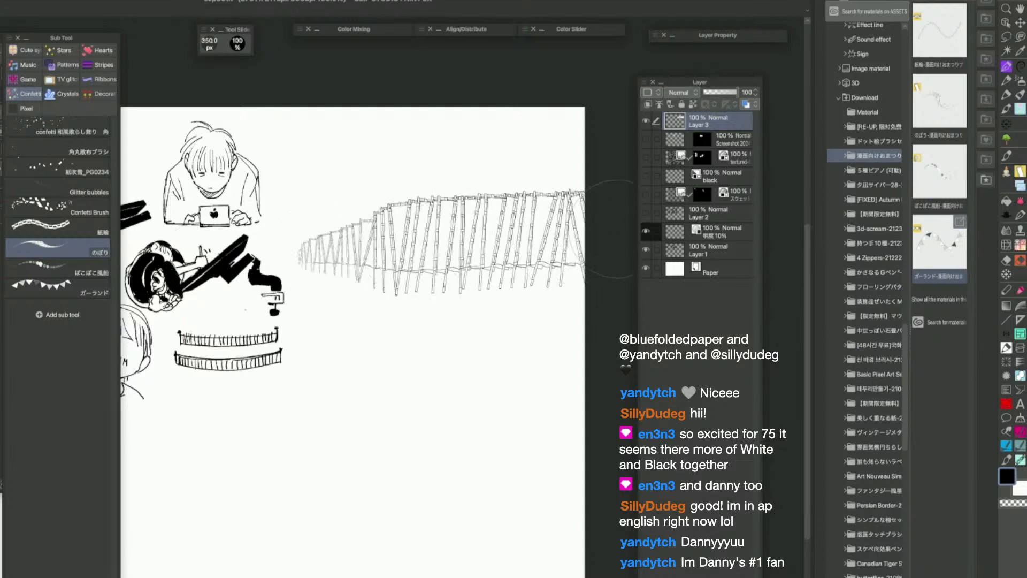
key(super+z)
key([)
key([)
key([)
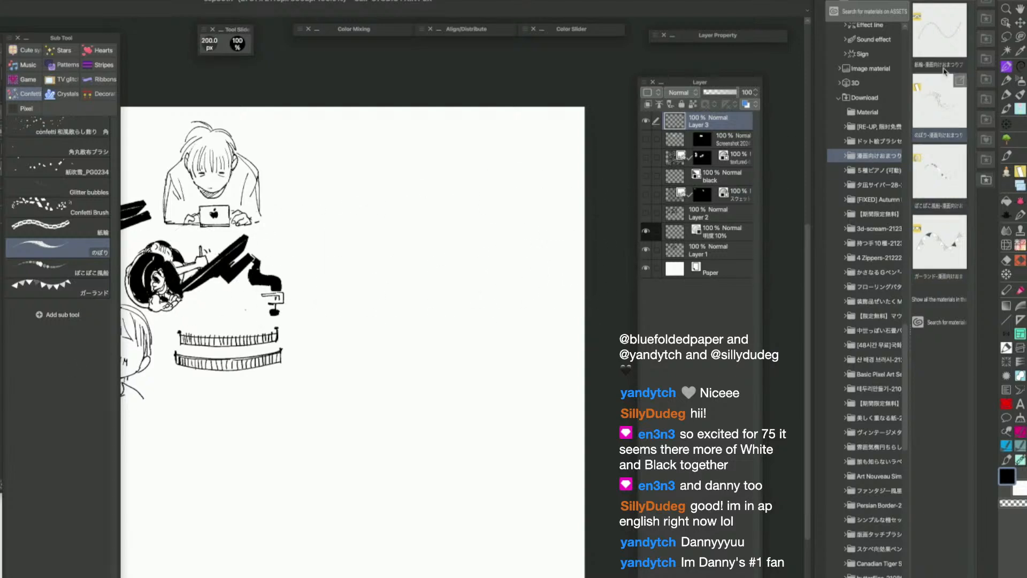
Delete the four downloaded festival brush materials and their emptied 漫画向けおまつりブラシセット folder
key(Delete)
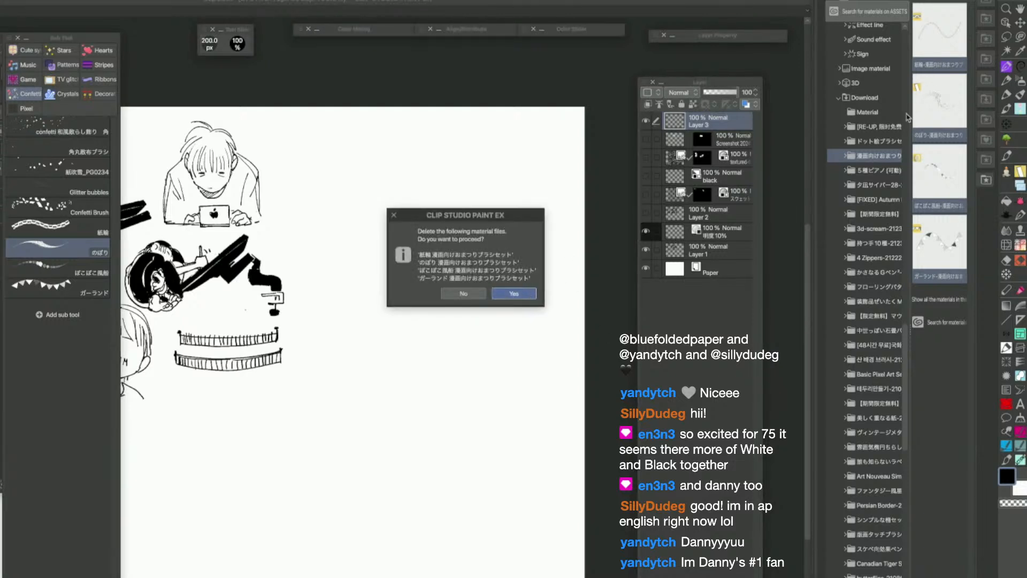
key(Return)
click(891, 160)
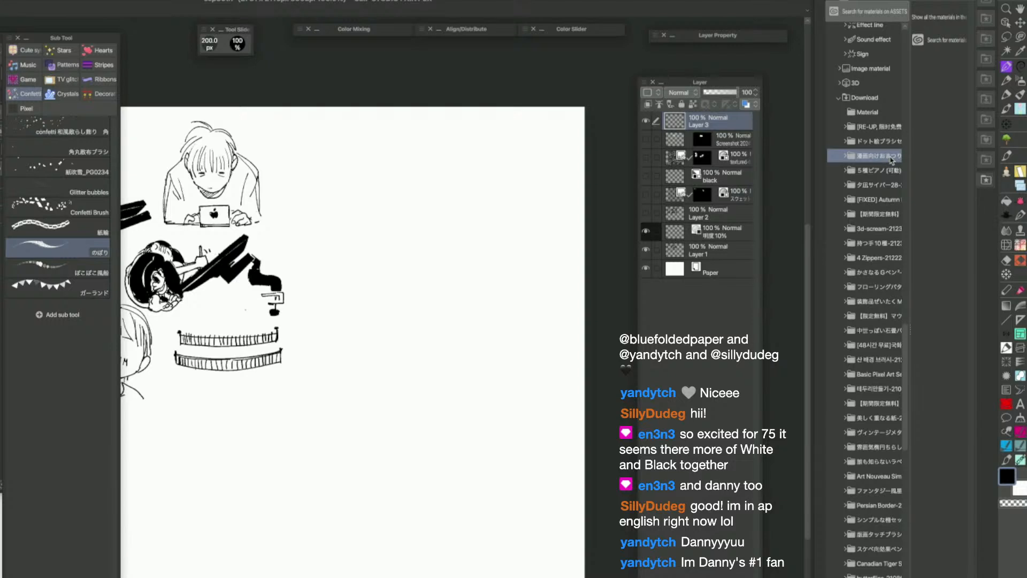
key(Delete)
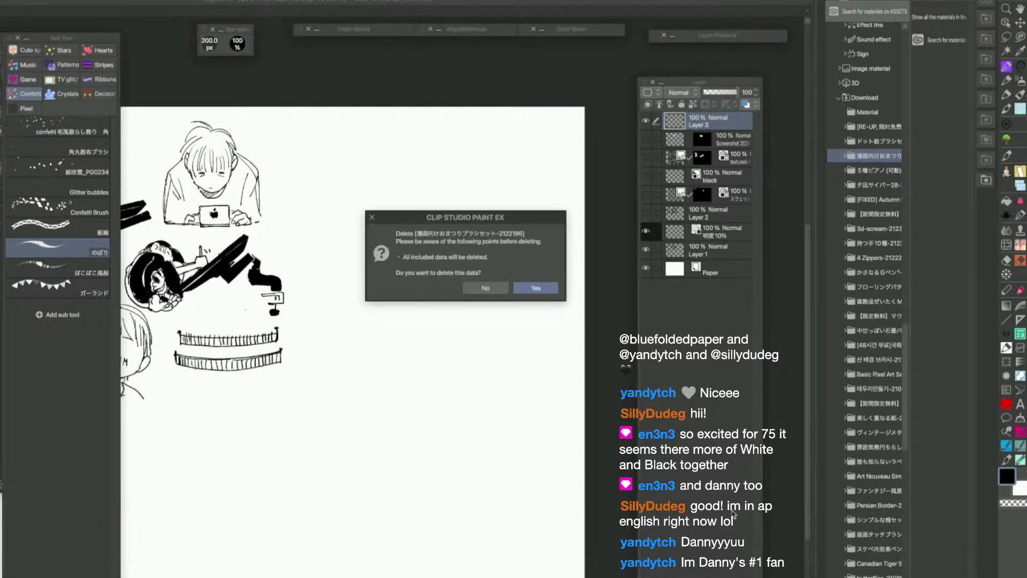
click(535, 290)
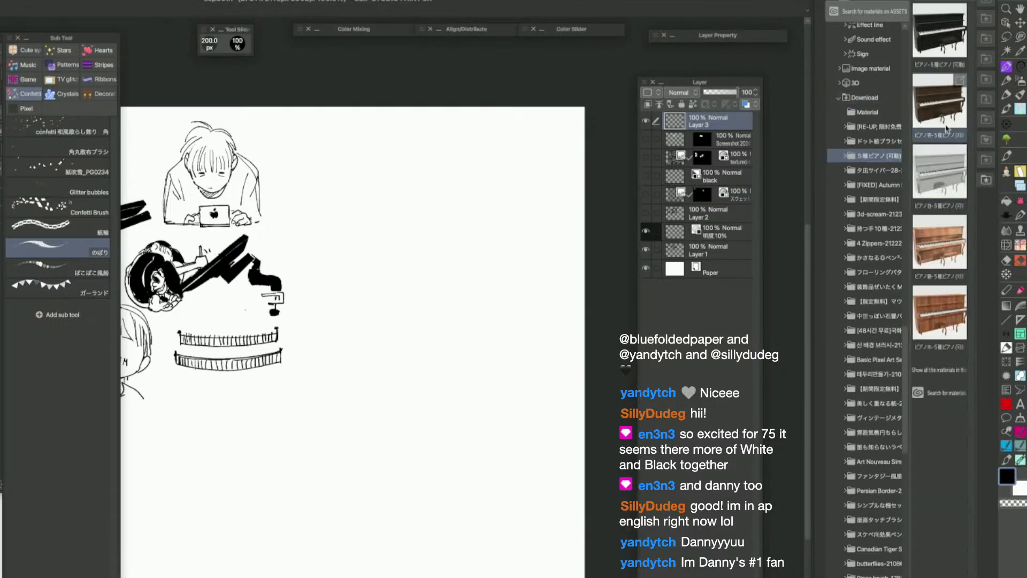
Try two of the downloaded 3D pianos on the canvas, the light brown one and the black one, undoing each placement
drag(936, 263, 480, 389)
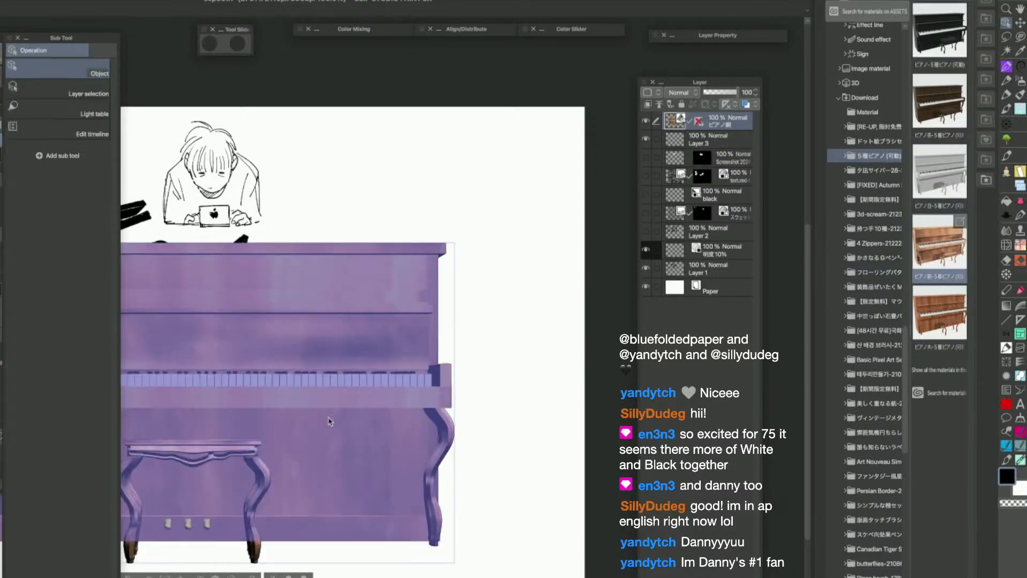
key(ctrl+z)
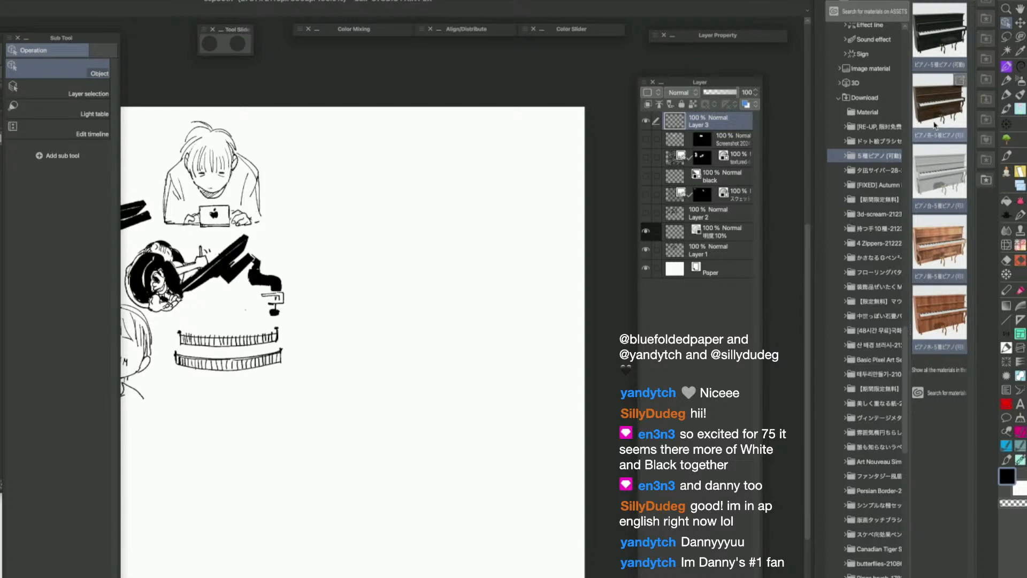
drag(947, 51, 444, 432)
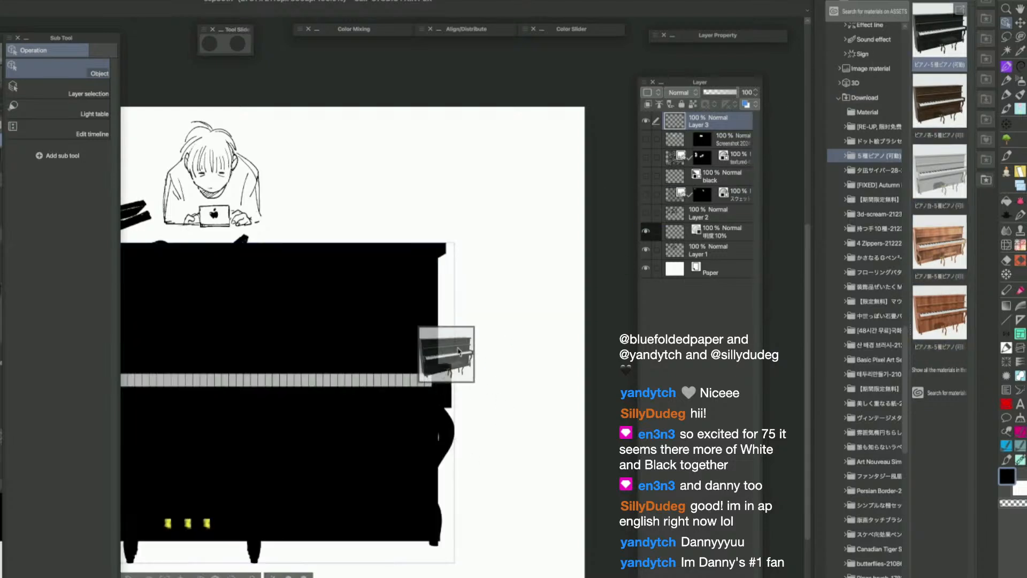
key(ctrl+z)
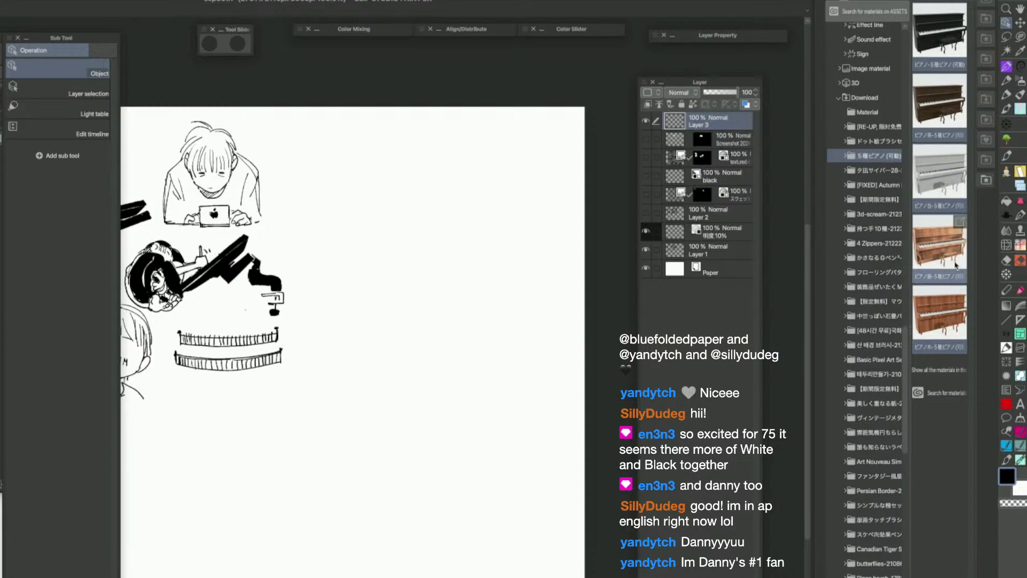
Move all five downloaded piano materials into the hobbies folder under Things in the 3D materials
scroll(908, 304, up, 5)
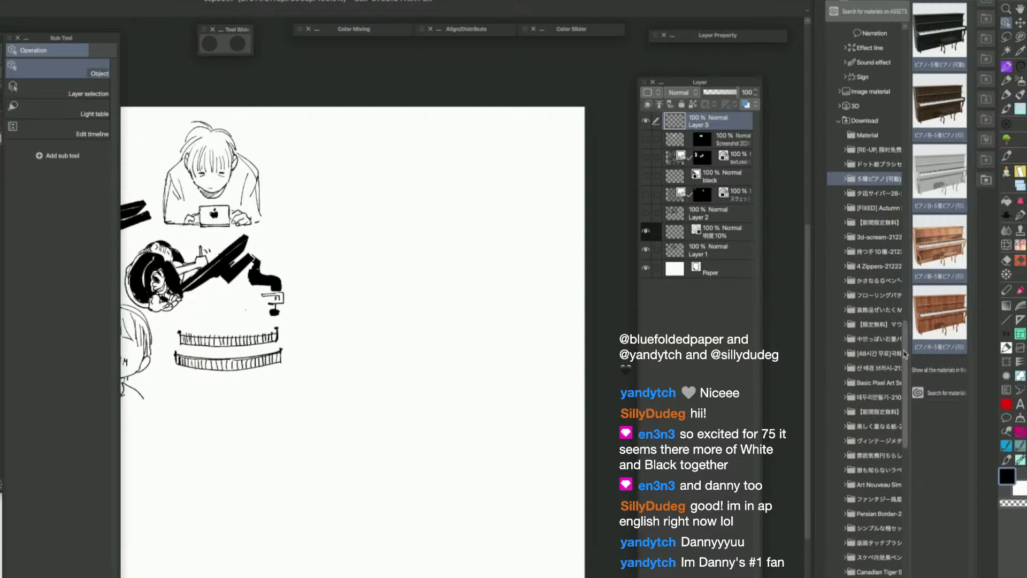
drag(908, 304, 909, 245)
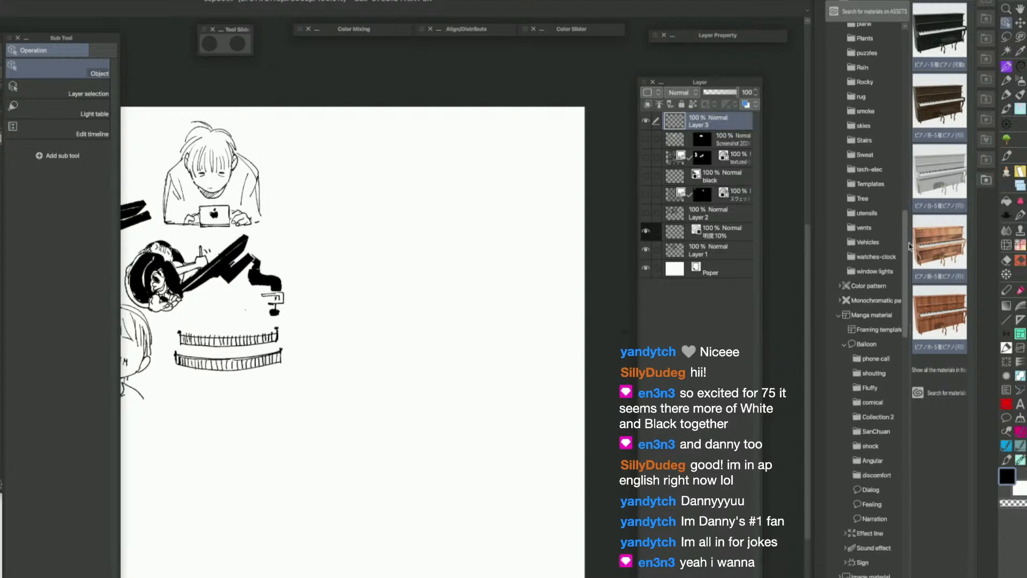
scroll(846, 273, down, 6)
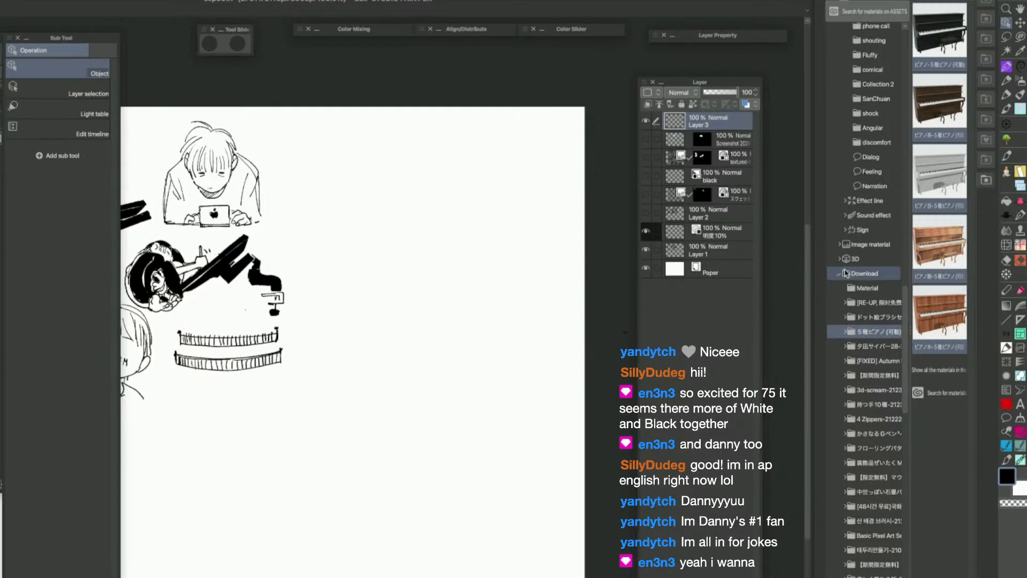
click(840, 259)
drag(905, 301, 910, 383)
click(846, 189)
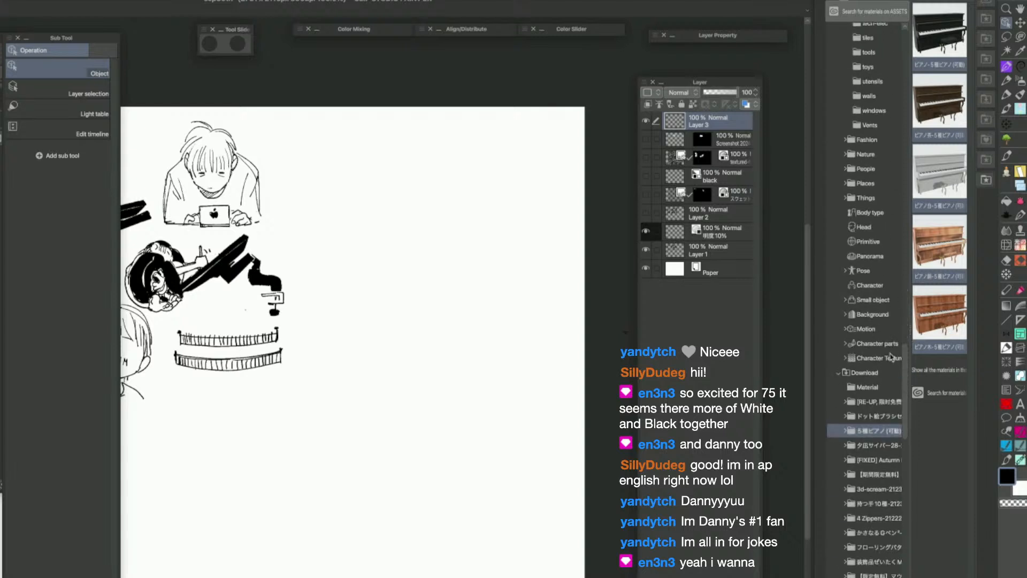
click(845, 199)
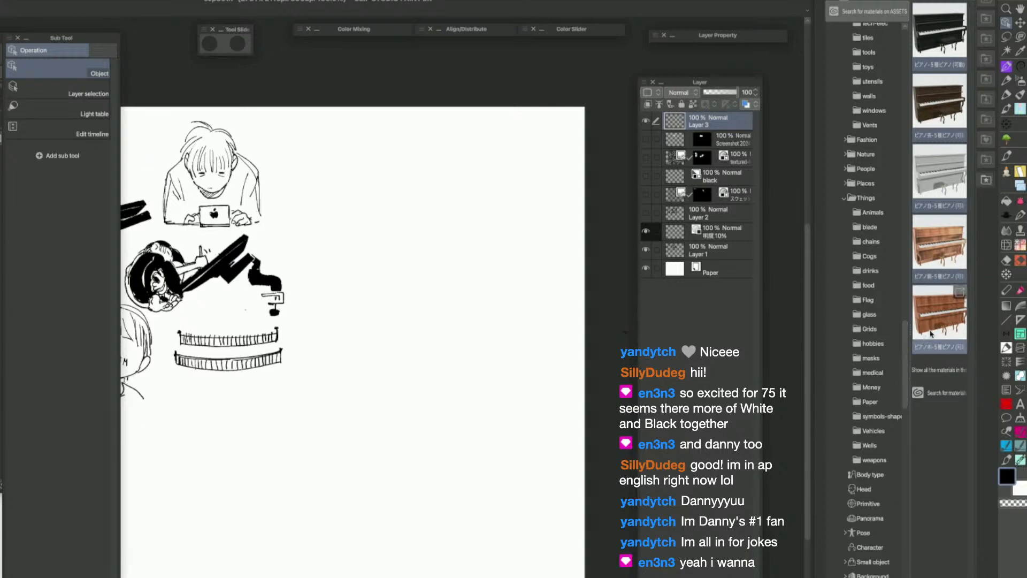
drag(928, 332, 875, 343)
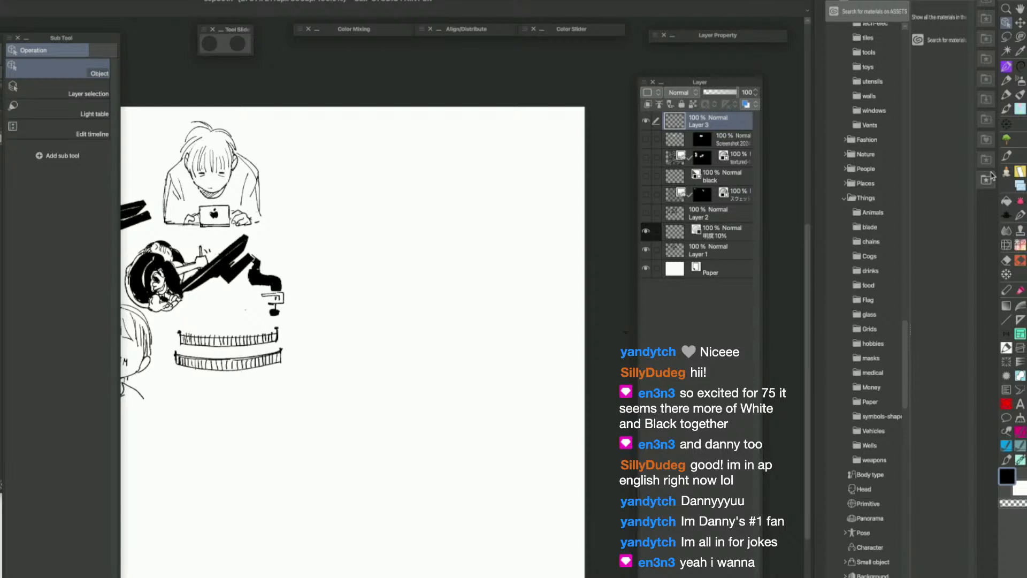
Delete the emptied 5種ピアノ folder from the downloads
scroll(910, 335, down, 10)
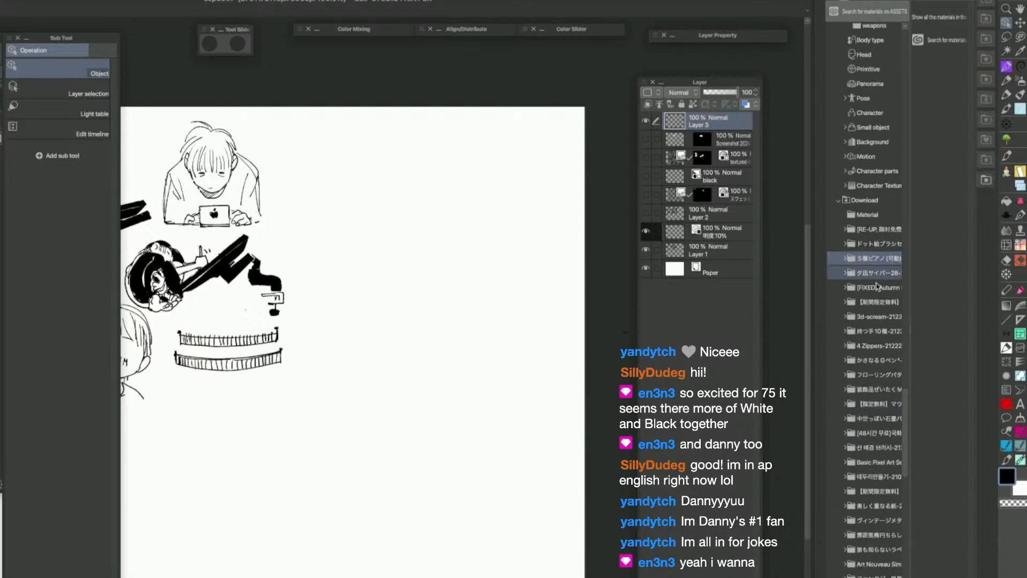
key(Delete)
click(535, 289)
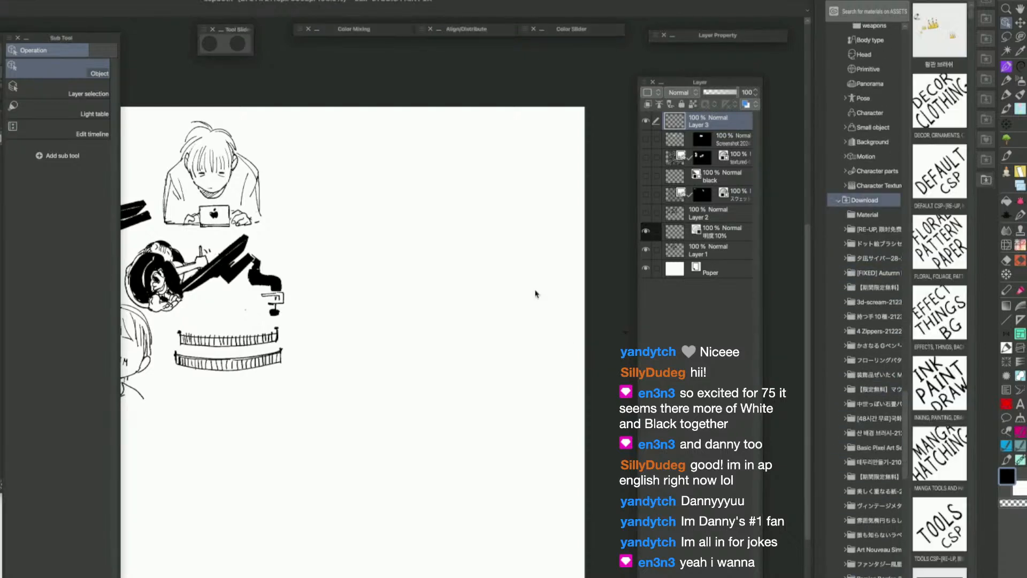
Move all the downloaded 夕凪サイバー28 player and progress bar materials into a matching custom category folder above the color patterns
click(880, 258)
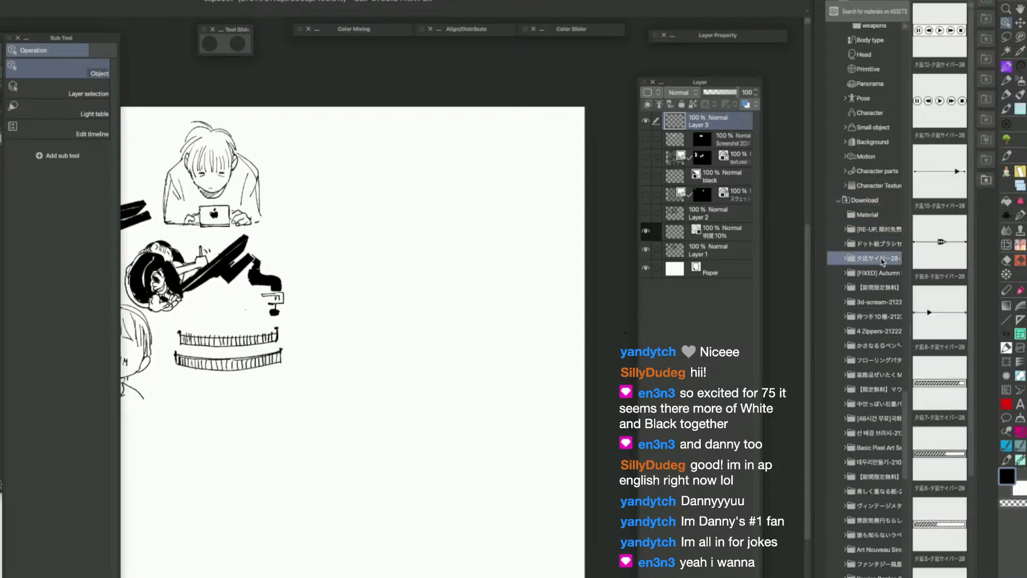
click(942, 48)
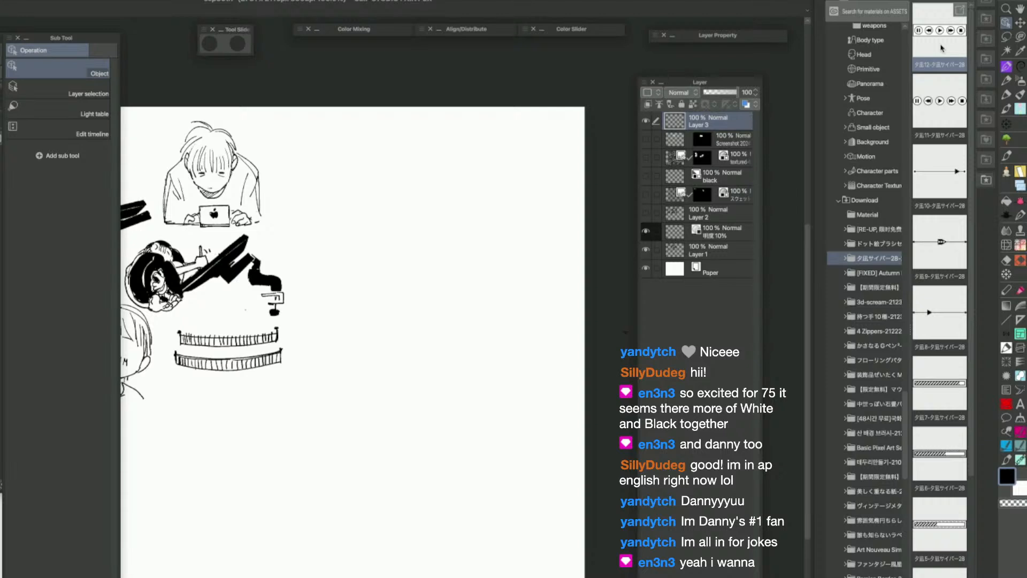
scroll(977, 163, down, 3)
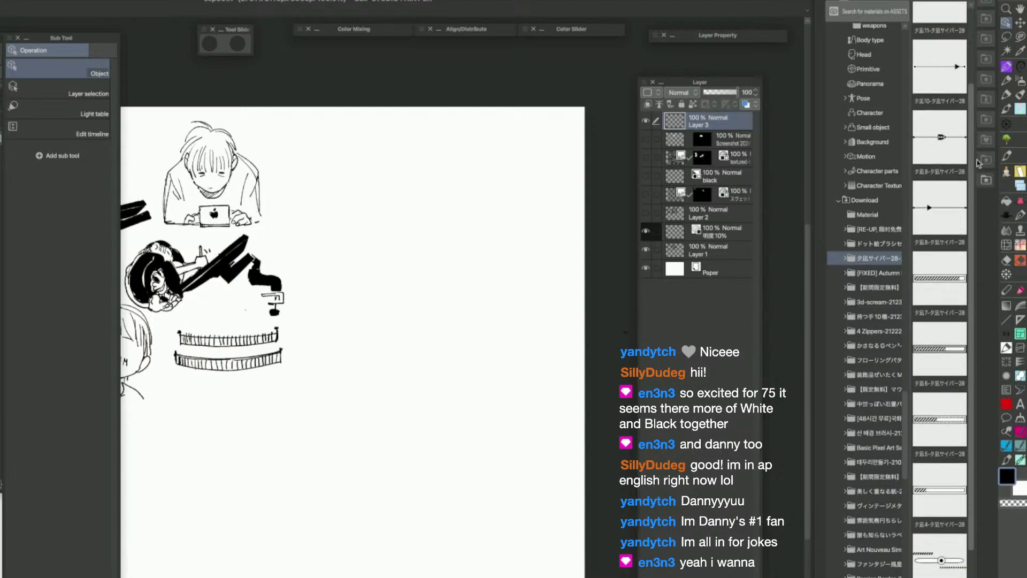
scroll(978, 163, down, 4)
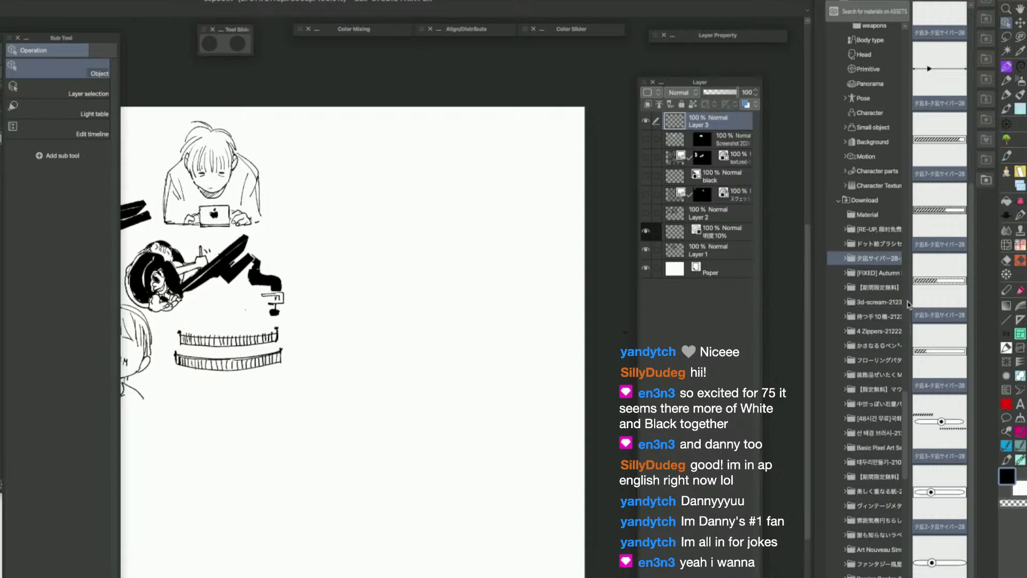
drag(906, 411, 912, 358)
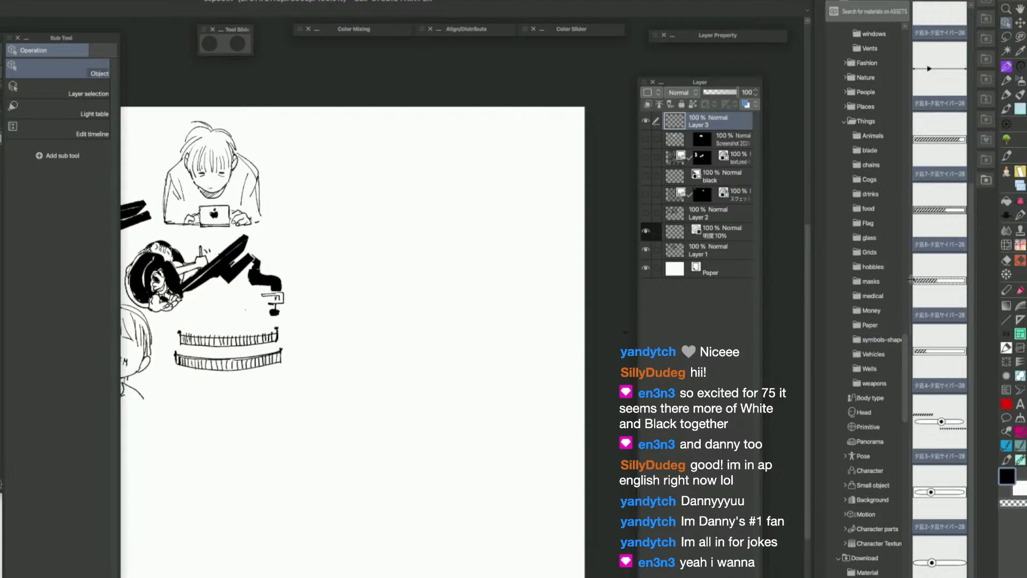
scroll(908, 316, up, 5)
scroll(908, 316, up, 4)
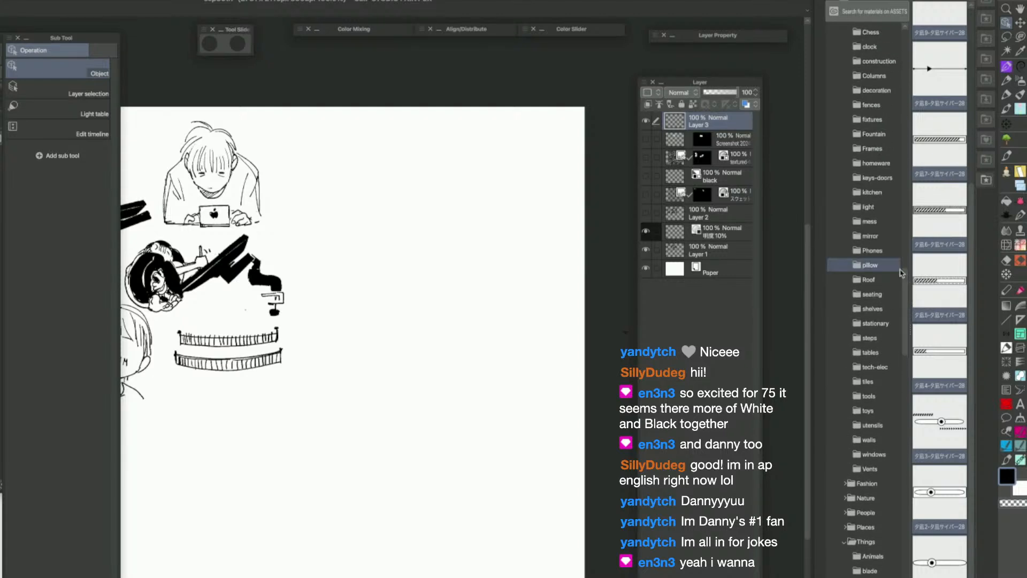
scroll(908, 277, up, 3)
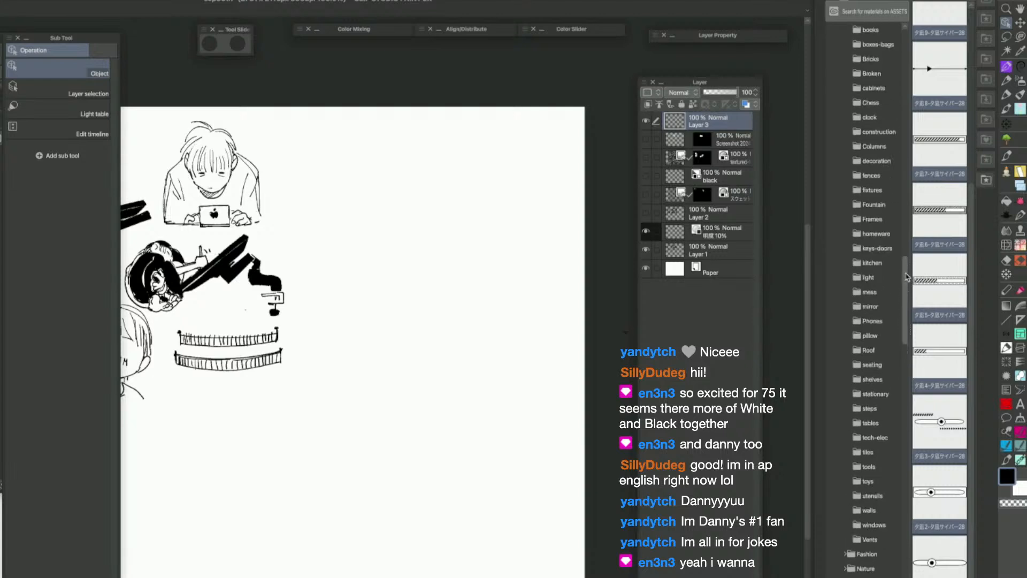
scroll(908, 277, up, 5)
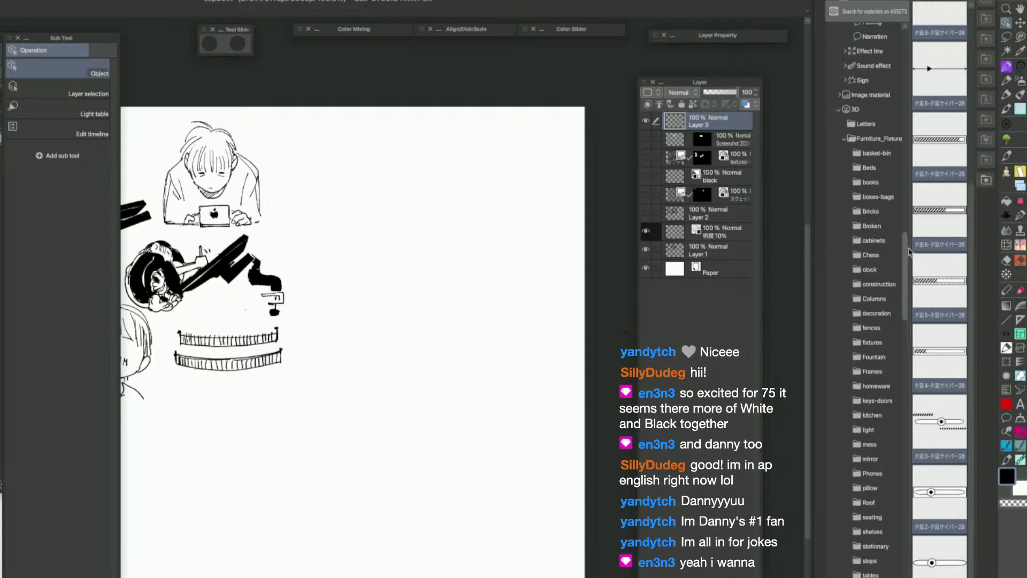
scroll(913, 238, up, 10)
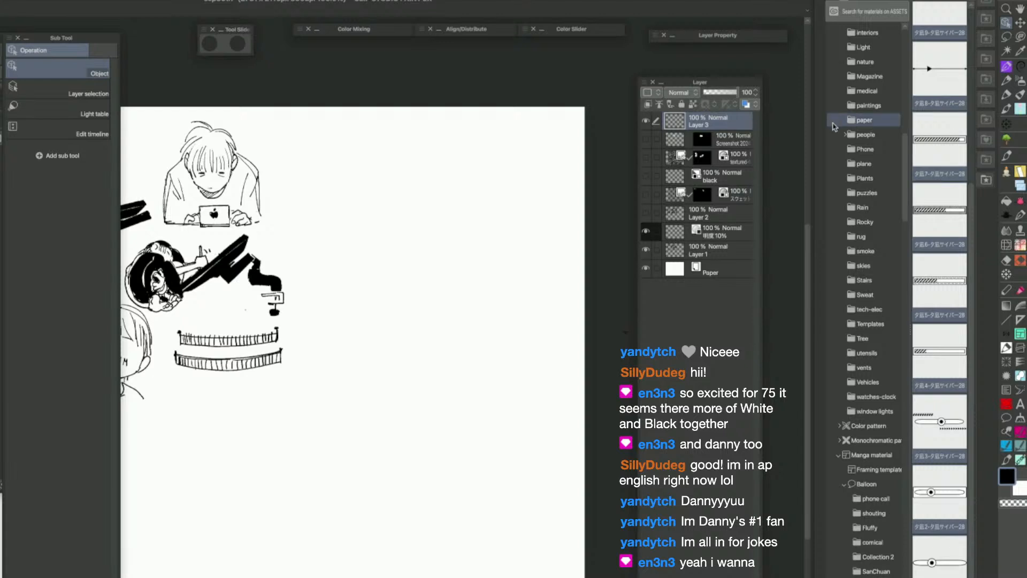
scroll(907, 166, up, 1)
drag(906, 167, 908, 150)
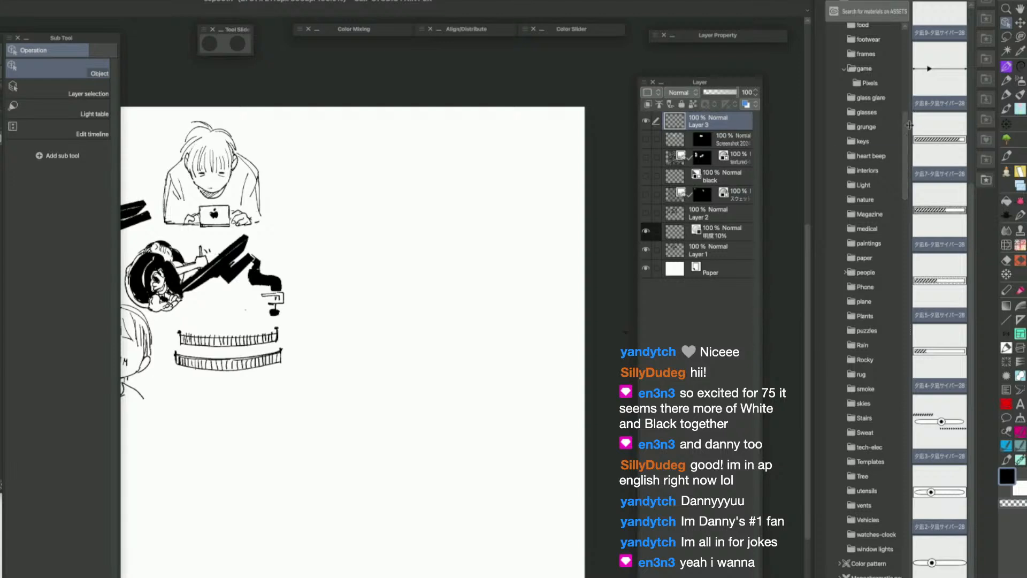
drag(907, 124, 906, 116)
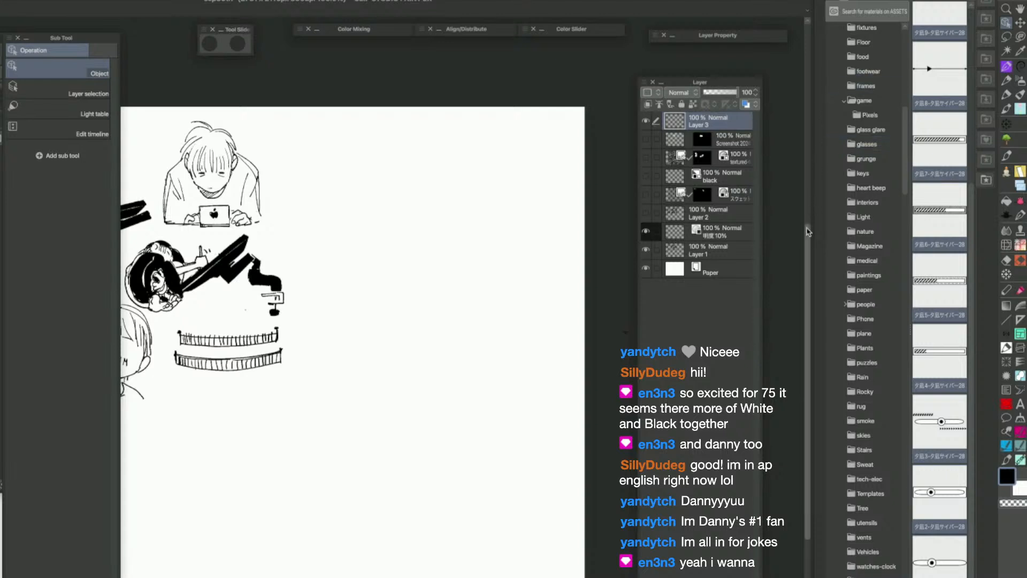
scroll(809, 231, up, 1)
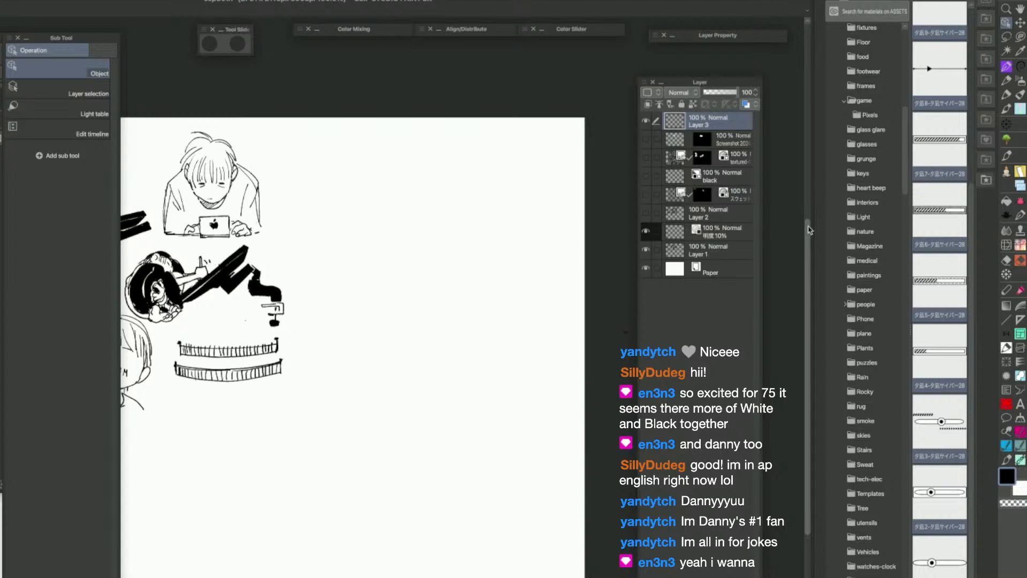
drag(809, 224, 809, 229)
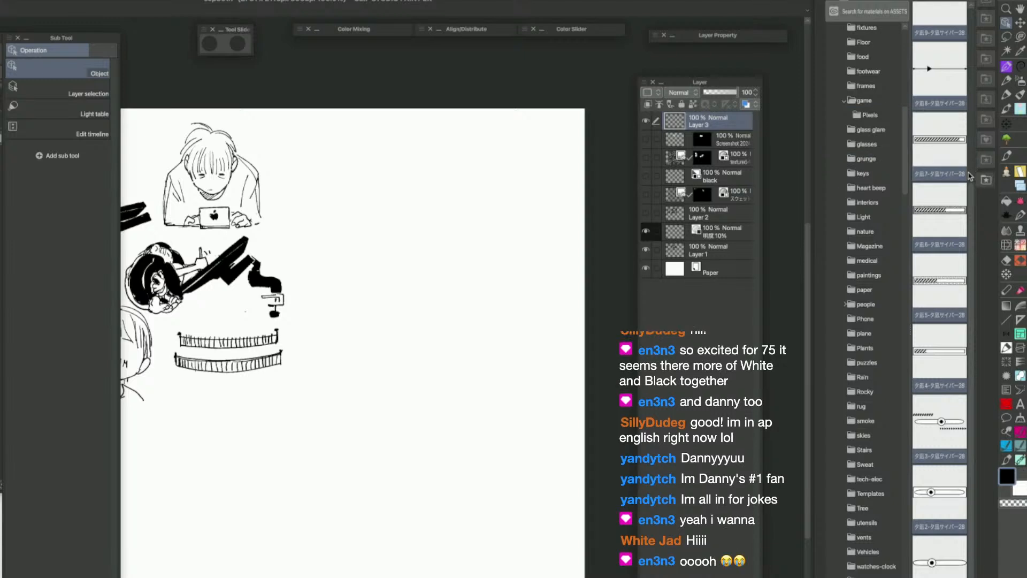
scroll(963, 64, up, 4)
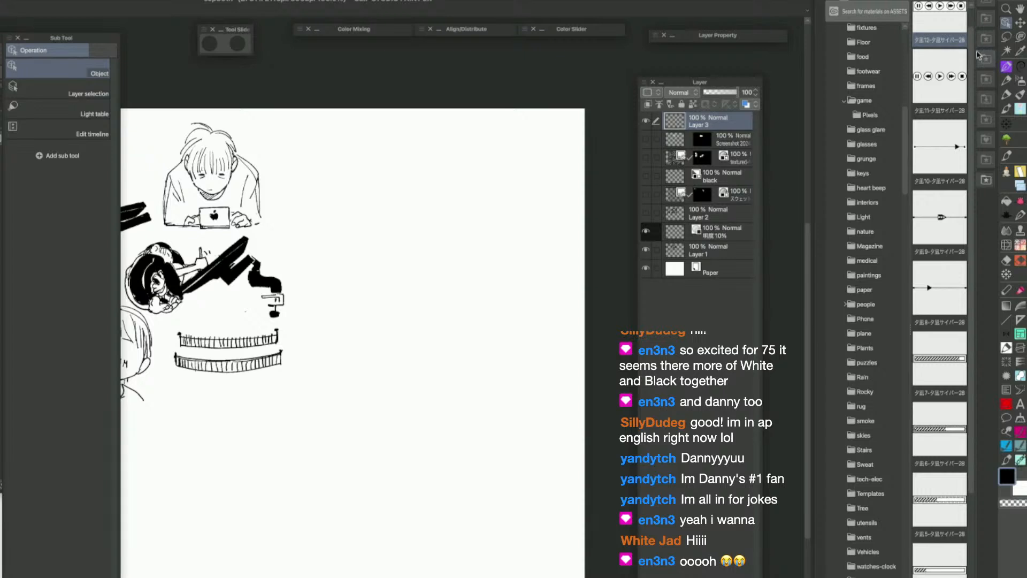
scroll(955, 39, down, 4)
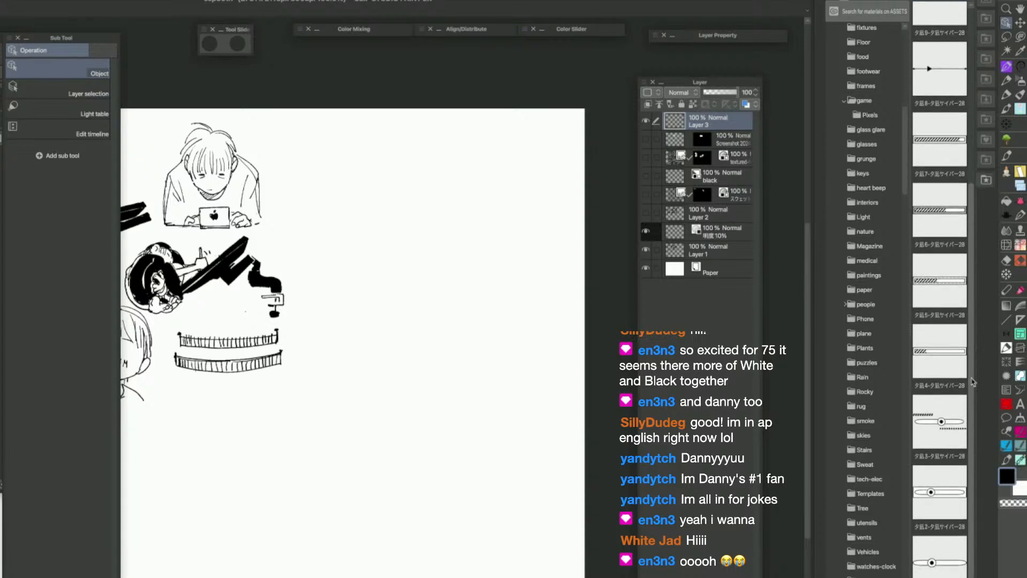
scroll(903, 174, down, 3)
drag(903, 174, 906, 149)
drag(945, 291, 856, 221)
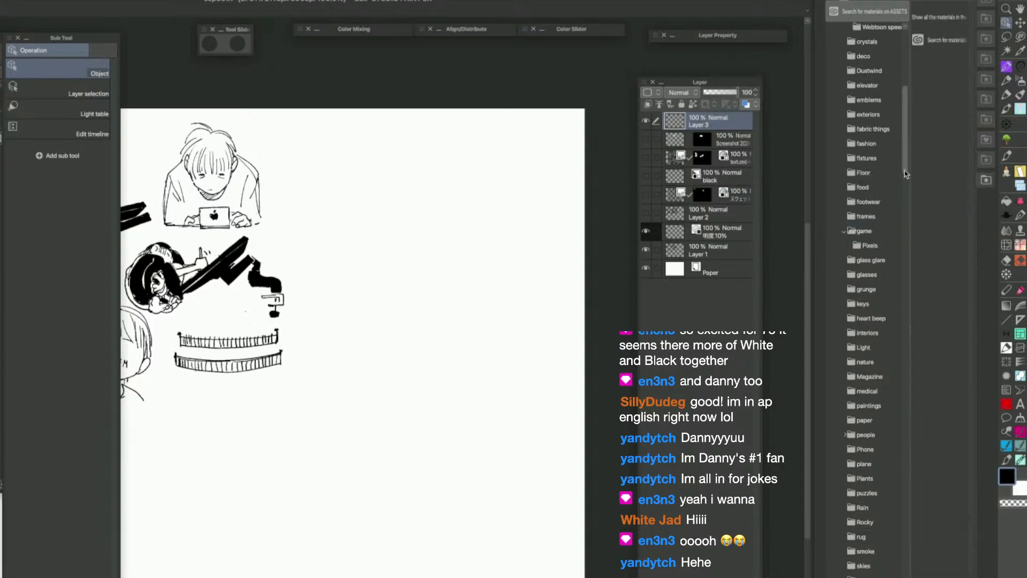
Delete the emptied 夕凪サイバー28 folder from the downloads
drag(907, 177, 902, 484)
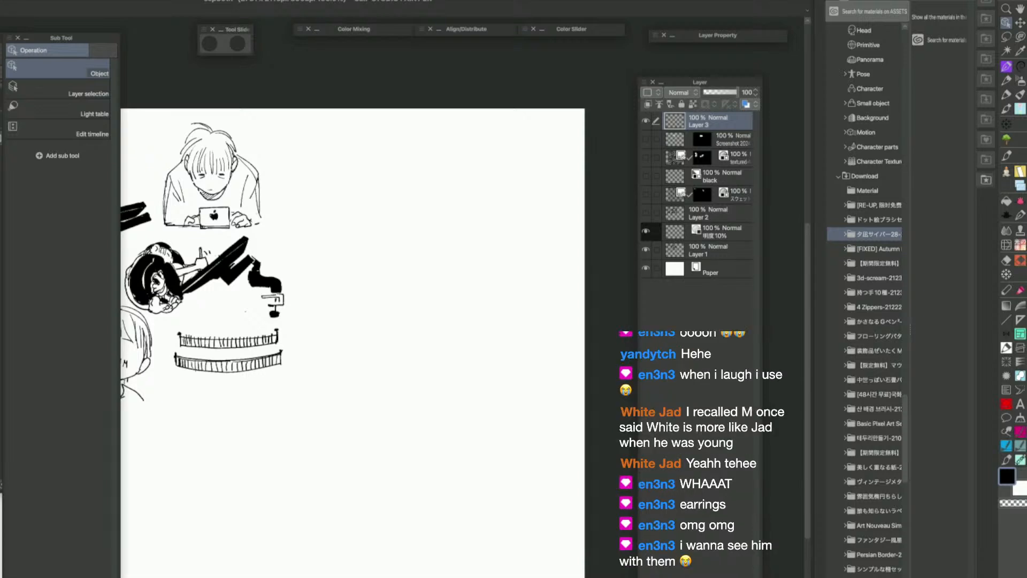
key(Delete)
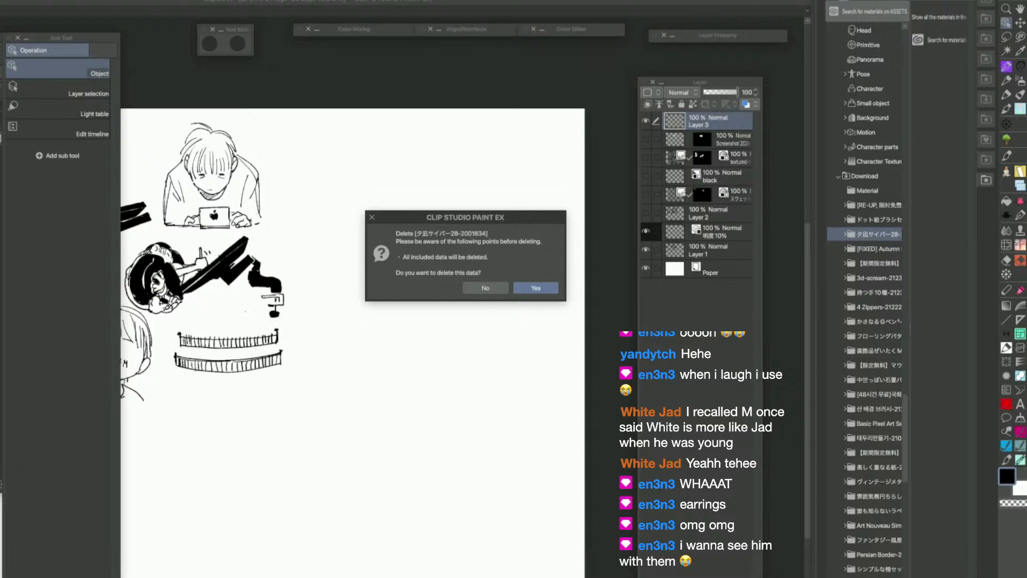
click(538, 290)
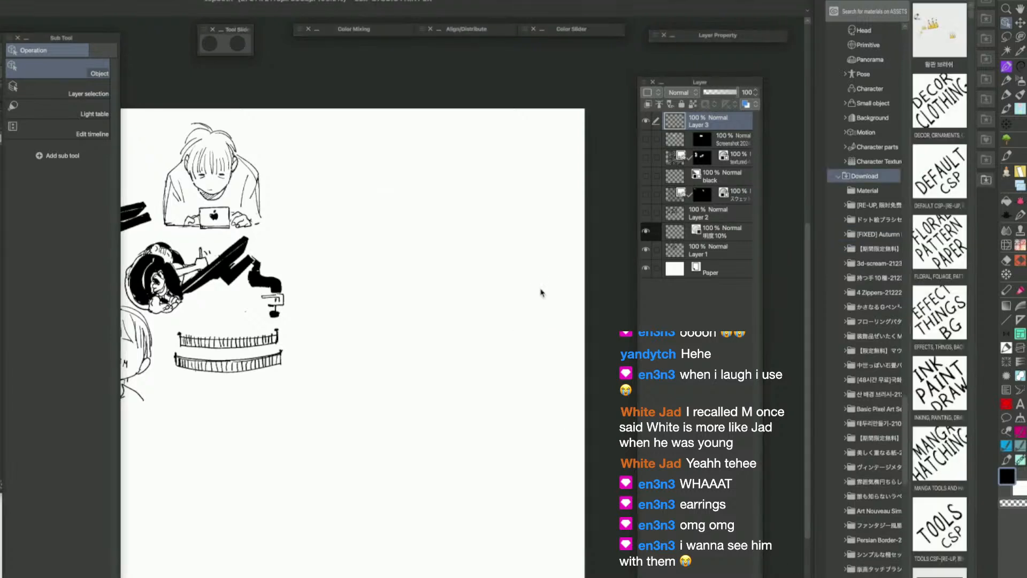
Add all three brushes from the downloaded [FIXED] Autumn Brushes folder to the Patterns sub tool group
click(899, 248)
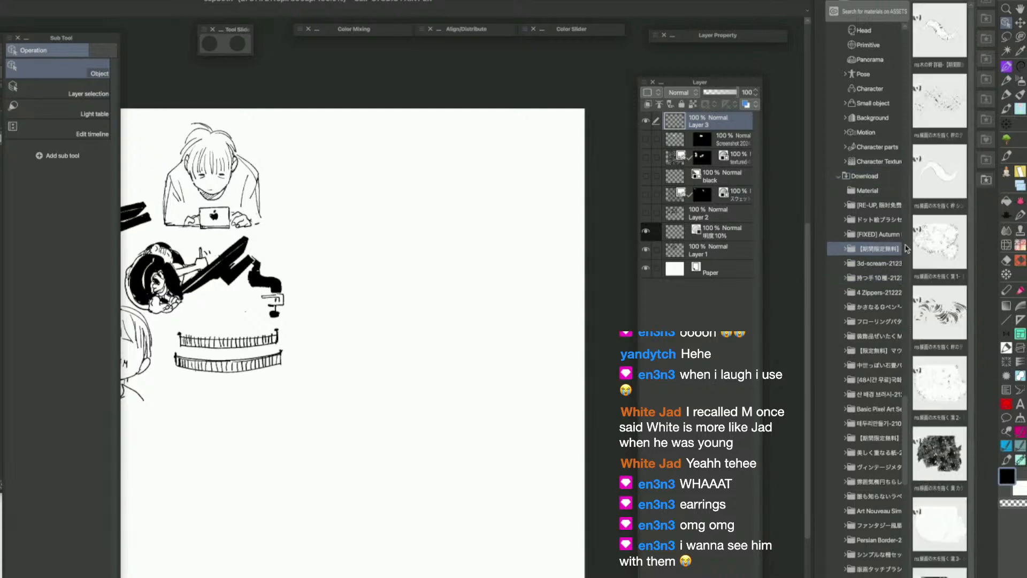
shift+click(868, 237)
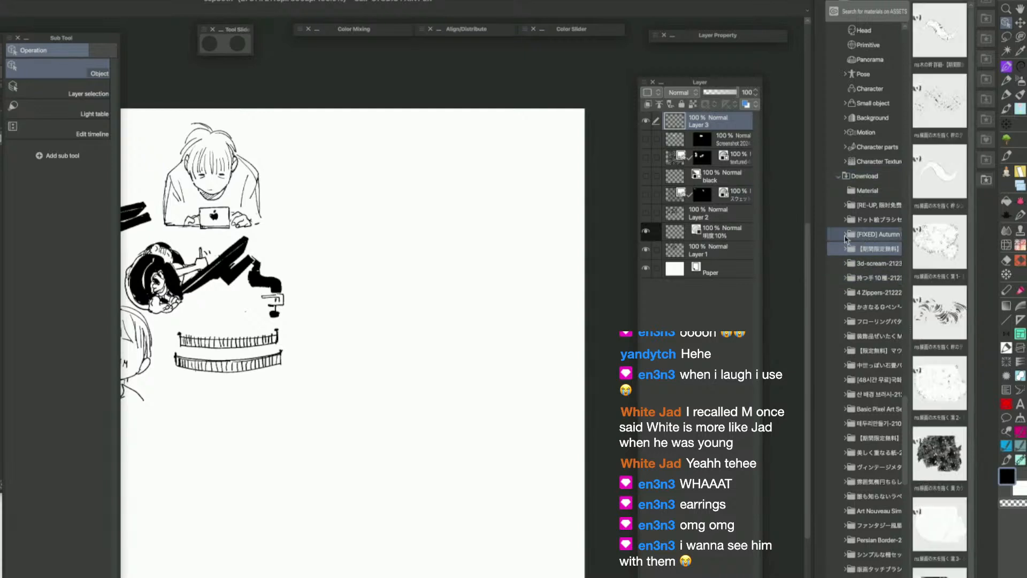
click(856, 235)
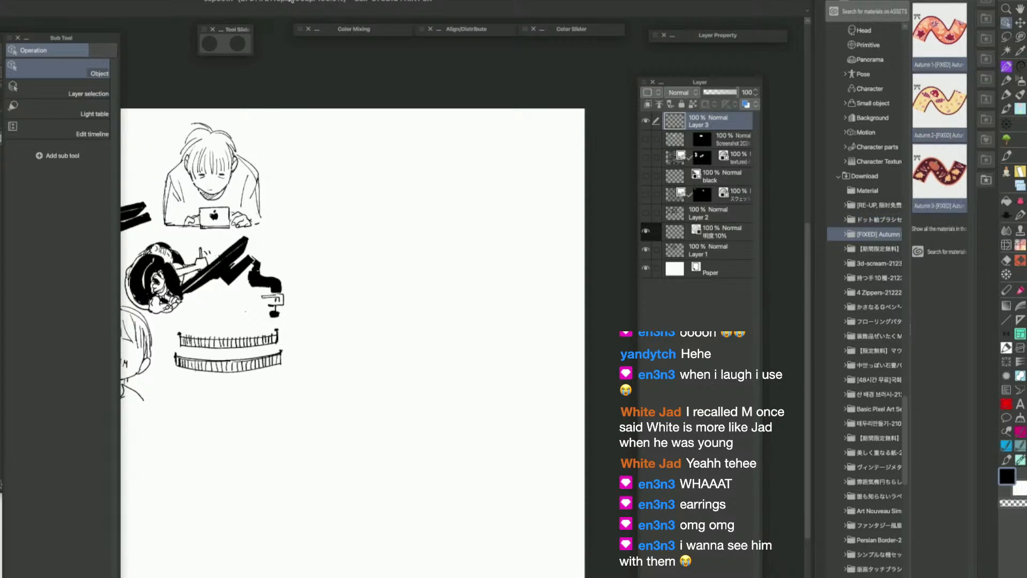
click(315, 1)
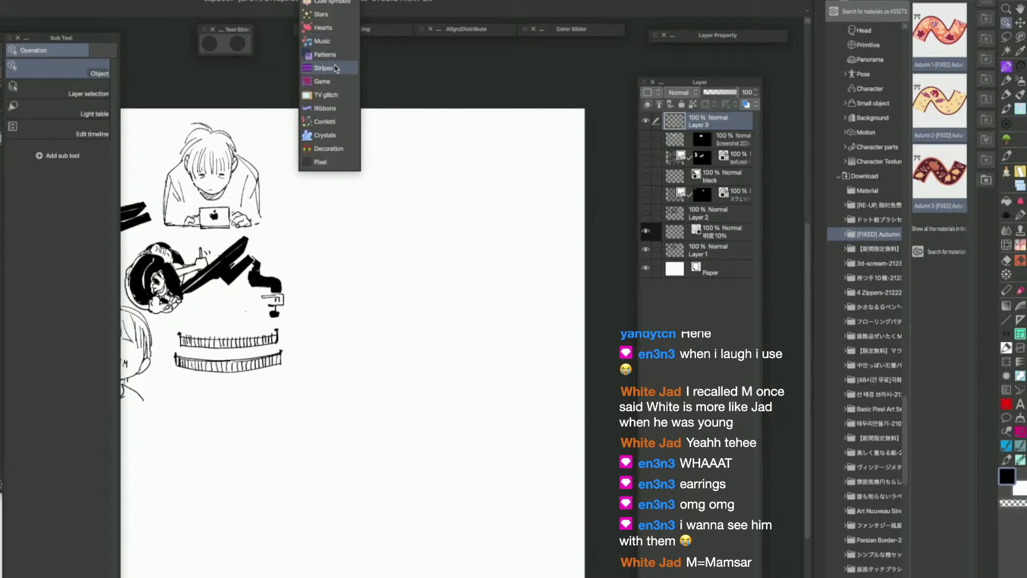
click(342, 4)
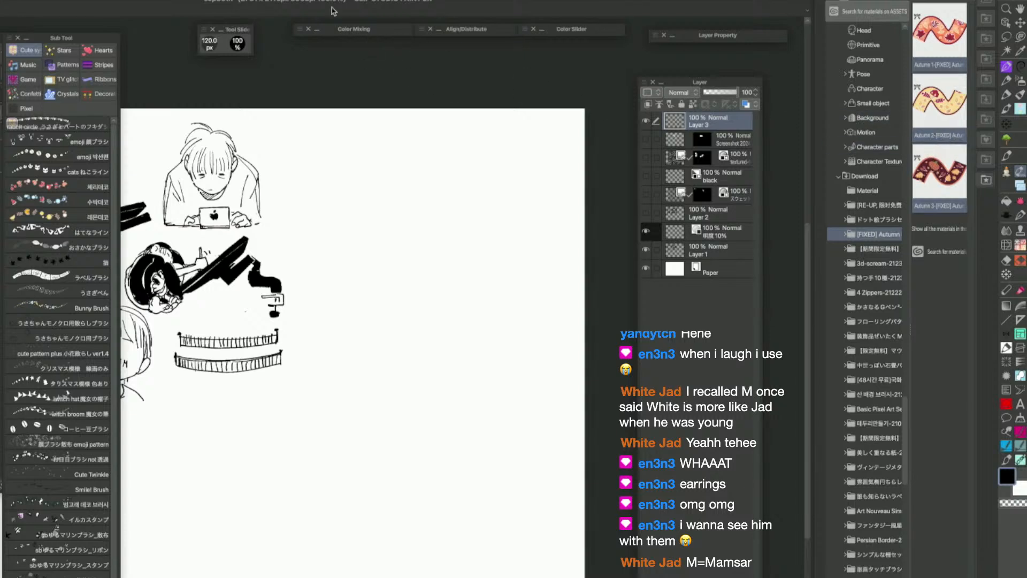
click(356, 2)
click(377, 2)
click(357, 2)
click(330, 107)
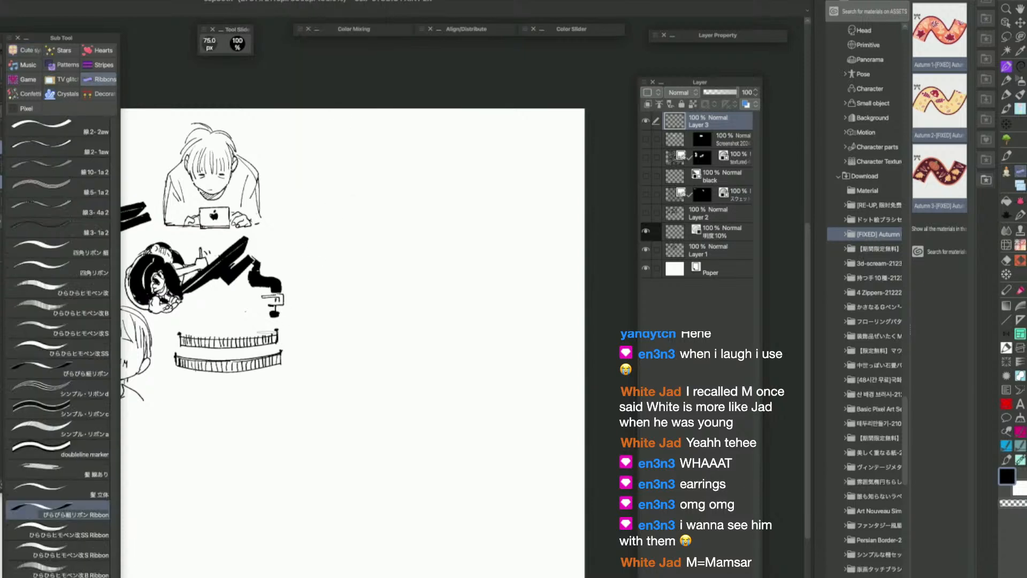
click(321, 2)
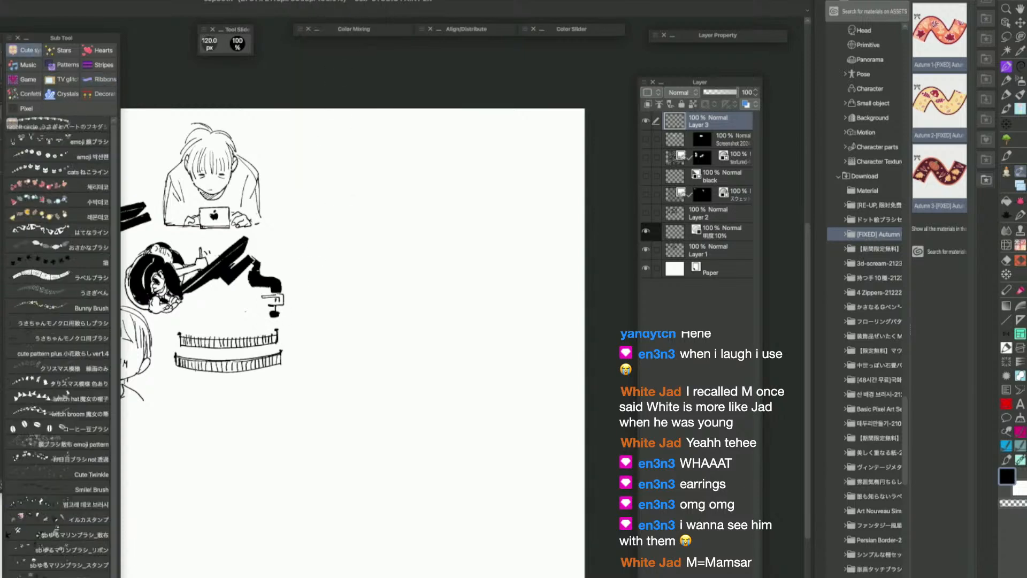
click(321, 2)
click(321, 2)
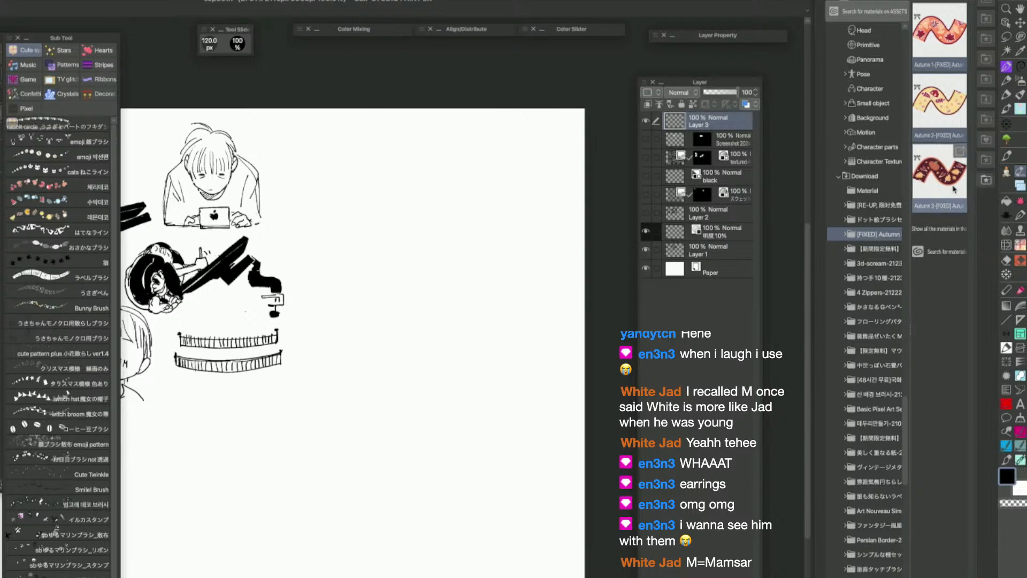
mouse_move(939, 198)
mouse_down()
mouse_move(807, 195)
mouse_move(63, 453)
mouse_up()
click(61, 65)
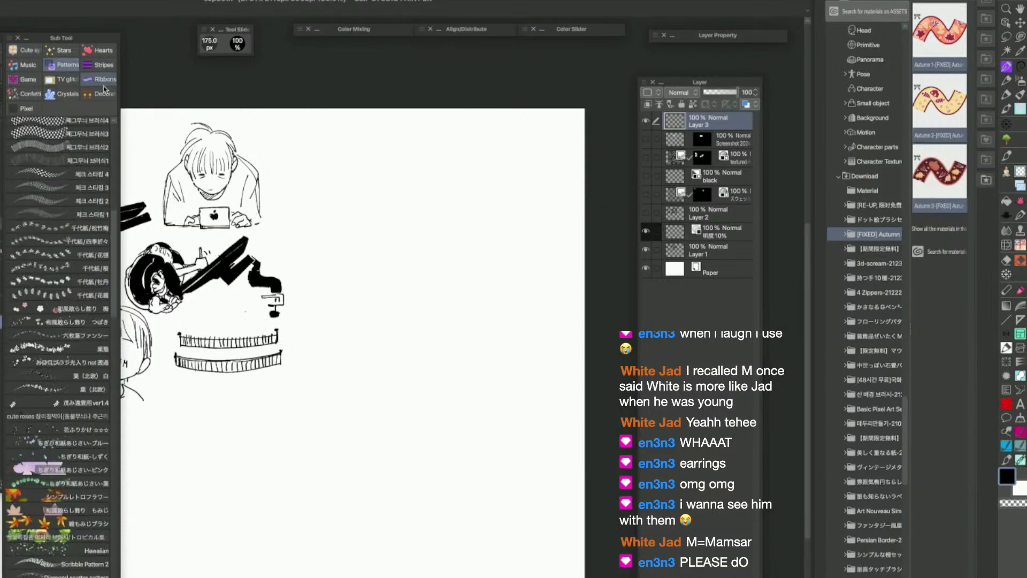
scroll(59, 343, down, 10)
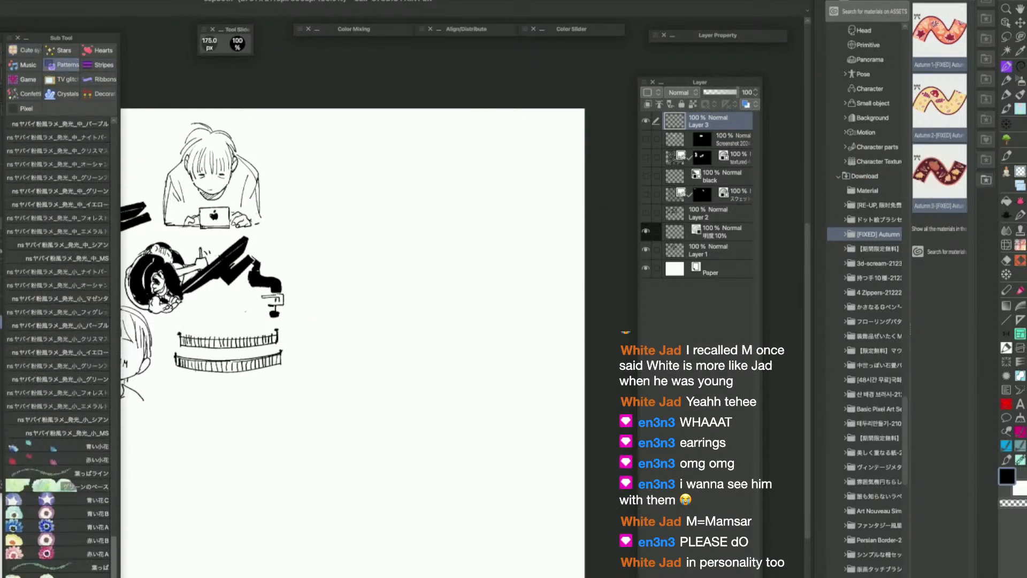
drag(940, 172, 52, 486)
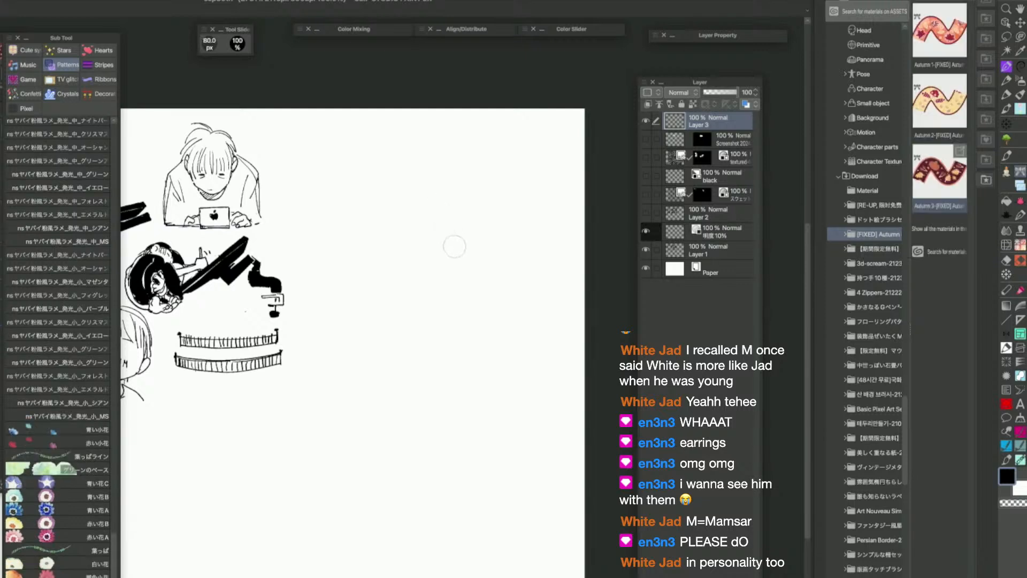
Test the added autumn brush with two diagonal strokes on the canvas, enlarging it to 100 px between them and undoing each stroke
mouse_move(375, 355)
mouse_down()
mouse_move(436, 298)
mouse_move(573, 243)
mouse_up()
key(ctrl+z)
key(bracketright)
mouse_move(321, 461)
mouse_down()
mouse_move(321, 432)
mouse_move(547, 241)
mouse_up()
key(ctrl+z)
Delete the three downloaded autumn brush materials and their emptied [FIXED] Autumn Brushes folder
shift+click(939, 33)
key(Delete)
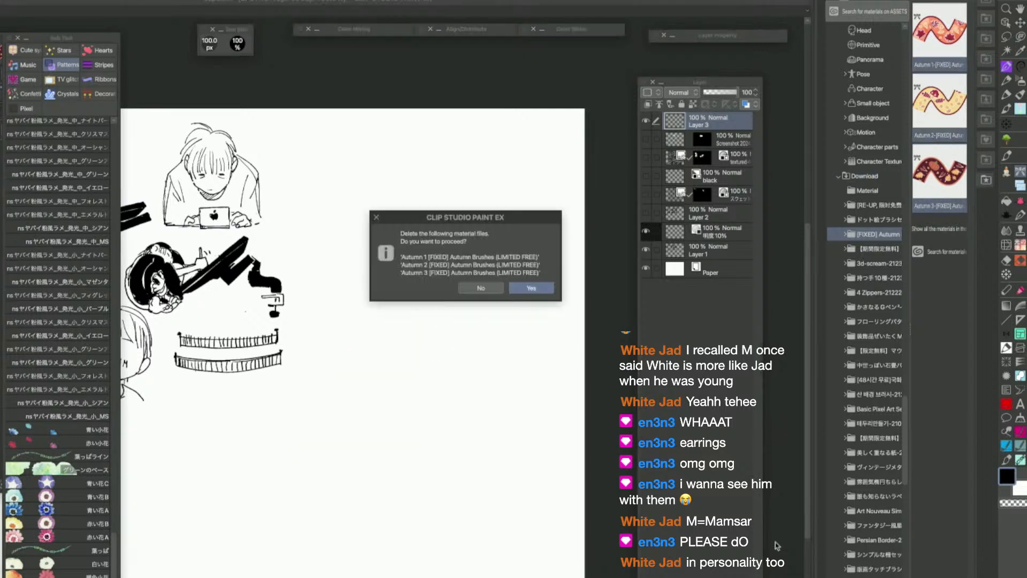
click(532, 289)
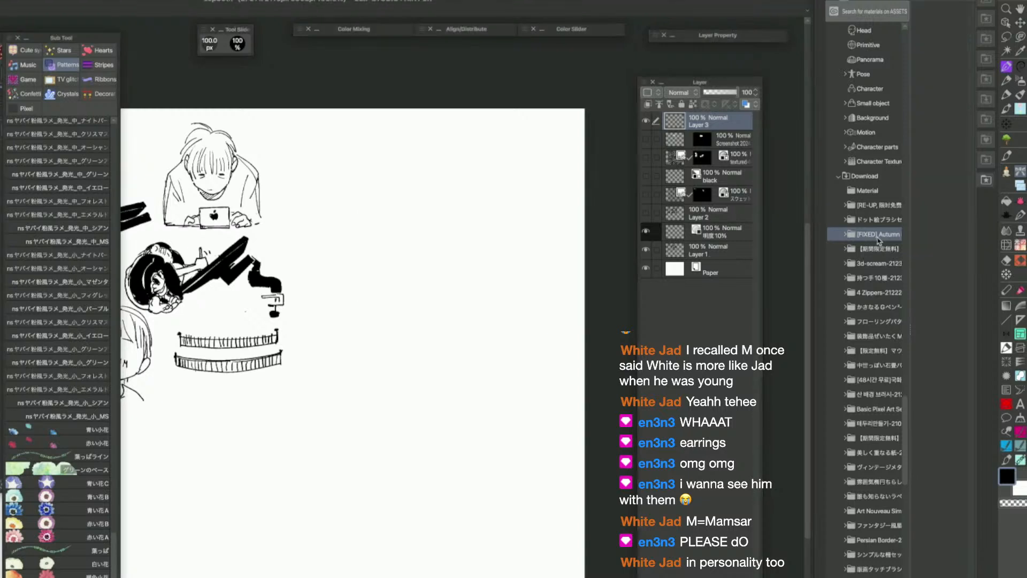
click(880, 235)
key(Delete)
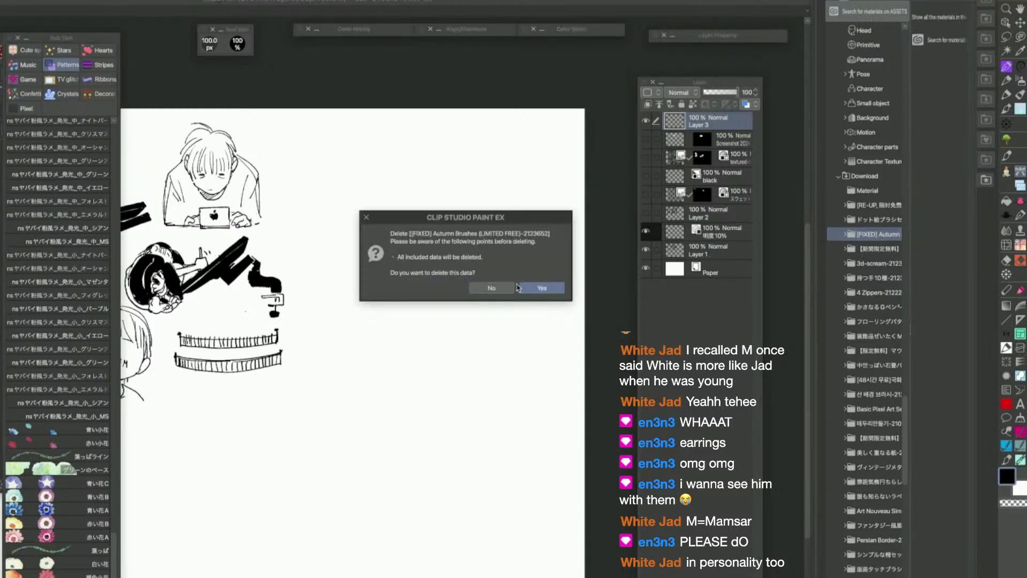
key(Return)
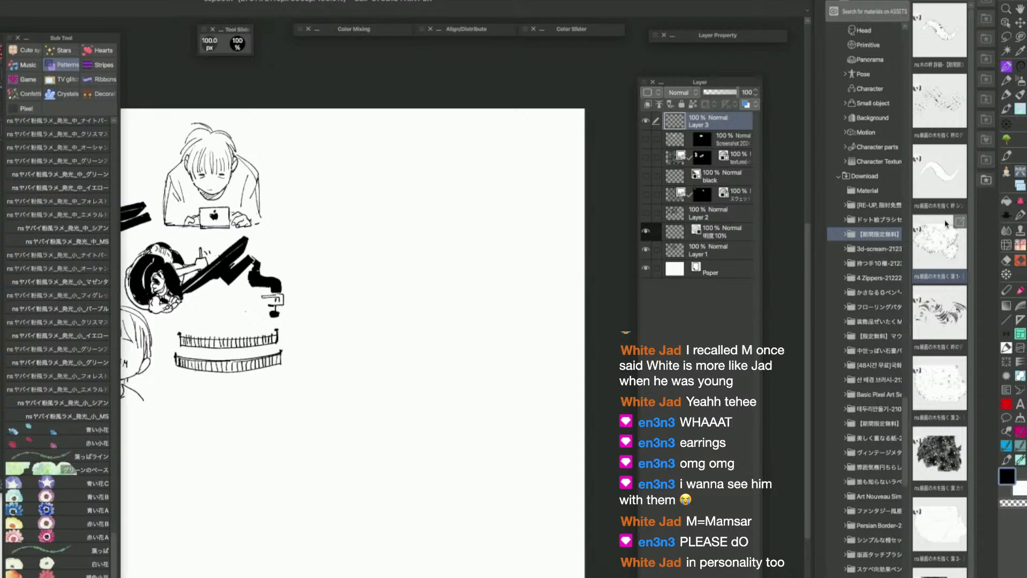
Add the 木の幹 詳細 and 幹のディティール2 brushes to the Wood sub tool group and the 幹 シンプル brush to the branches group
click(946, 46)
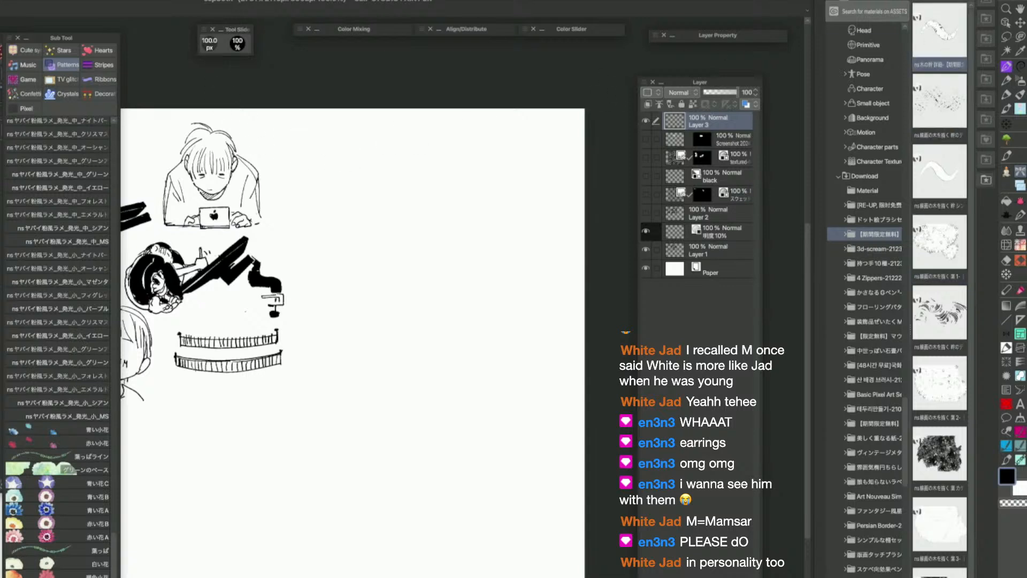
click(248, 0)
click(269, 135)
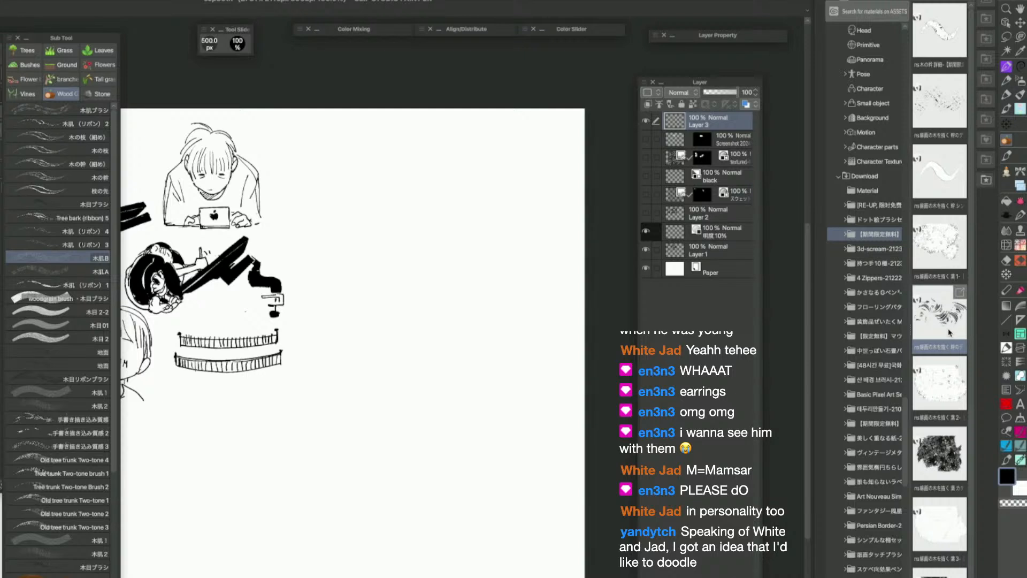
drag(940, 55, 57, 419)
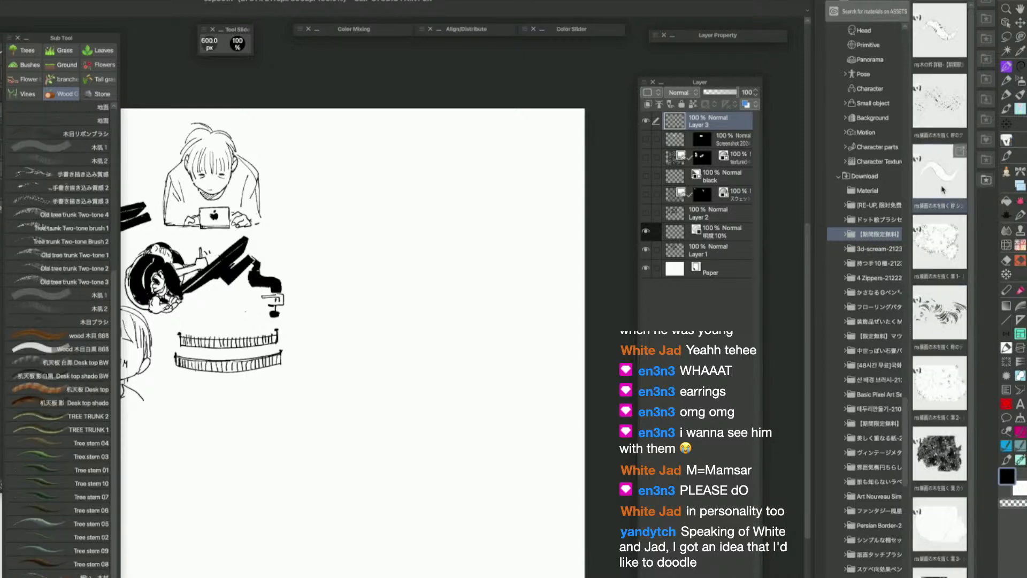
mouse_move(940, 172)
mouse_down()
mouse_move(428, 265)
mouse_move(934, 228)
mouse_move(934, 217)
mouse_up()
drag(940, 313, 44, 439)
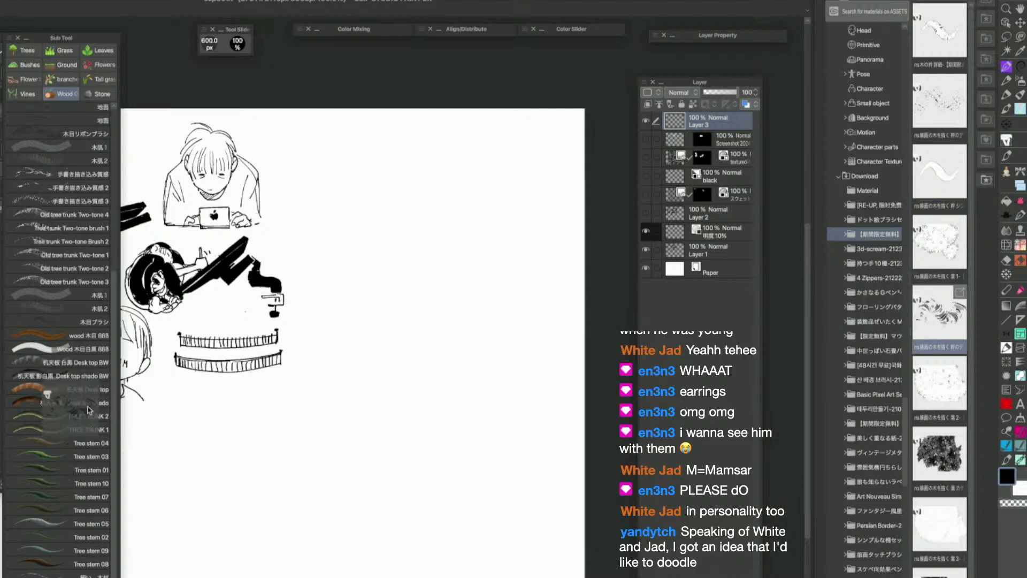
click(62, 79)
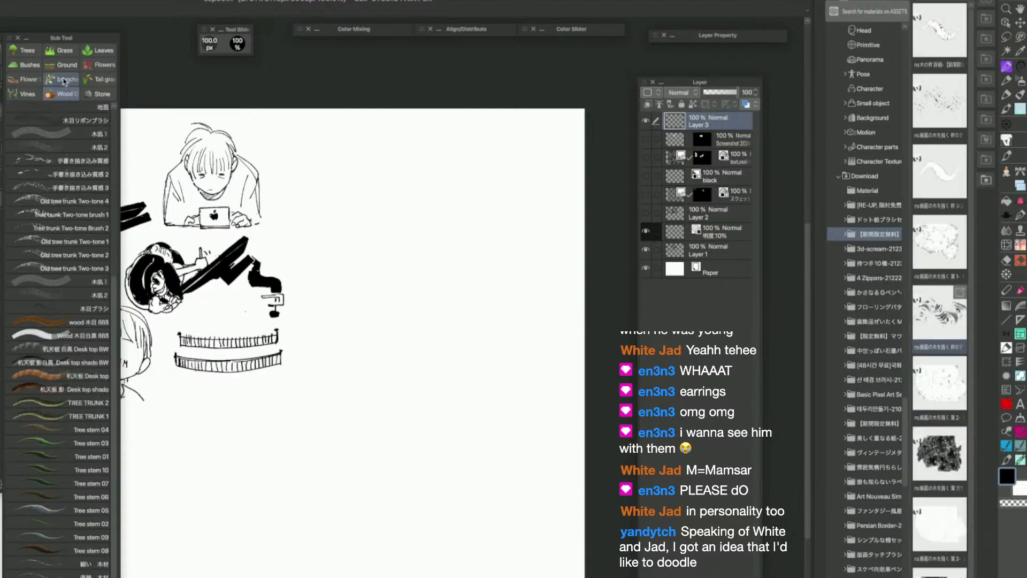
mouse_move(940, 172)
mouse_down()
mouse_move(604, 244)
mouse_move(69, 482)
mouse_up()
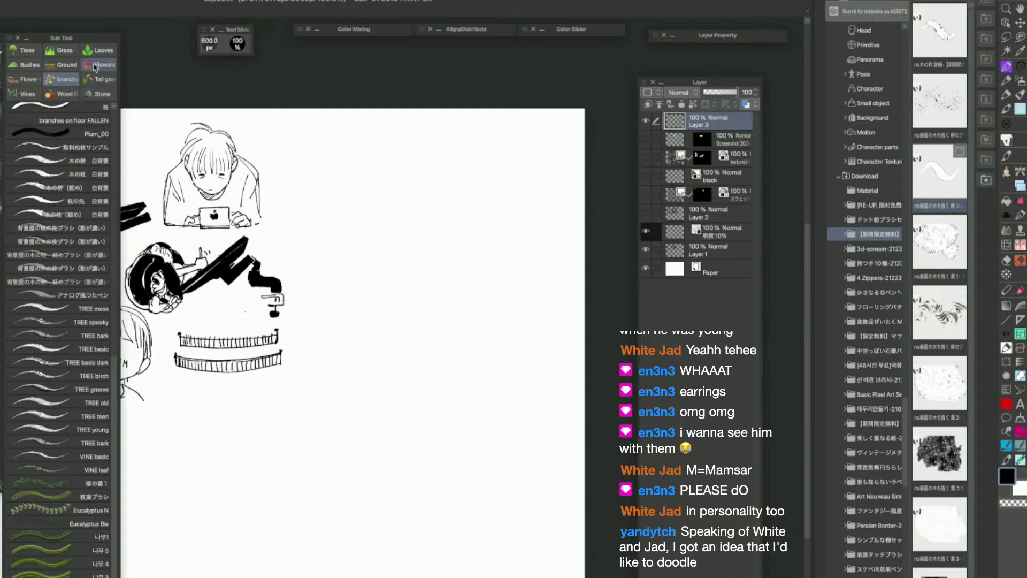
Add the downloaded leaf brushes, together with the 幹のディティール brush, to the Leaves sub tool group
click(24, 51)
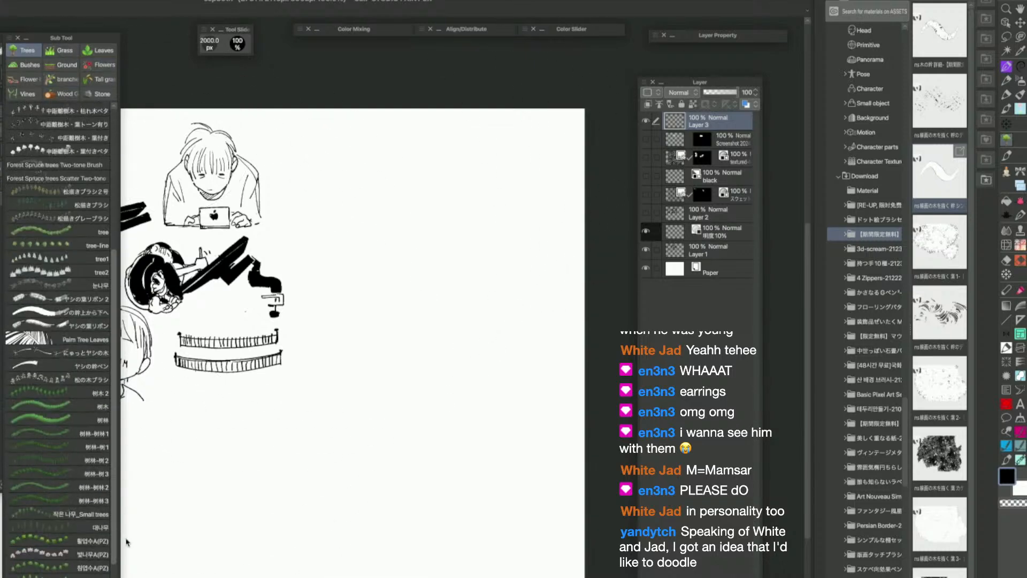
click(99, 51)
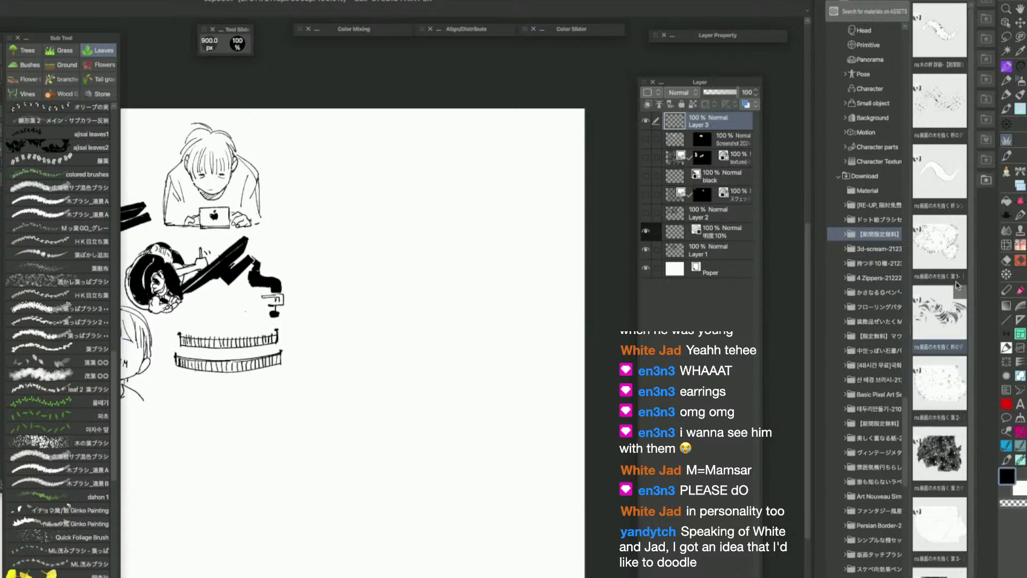
click(945, 398)
shift+click(946, 527)
super+click(946, 253)
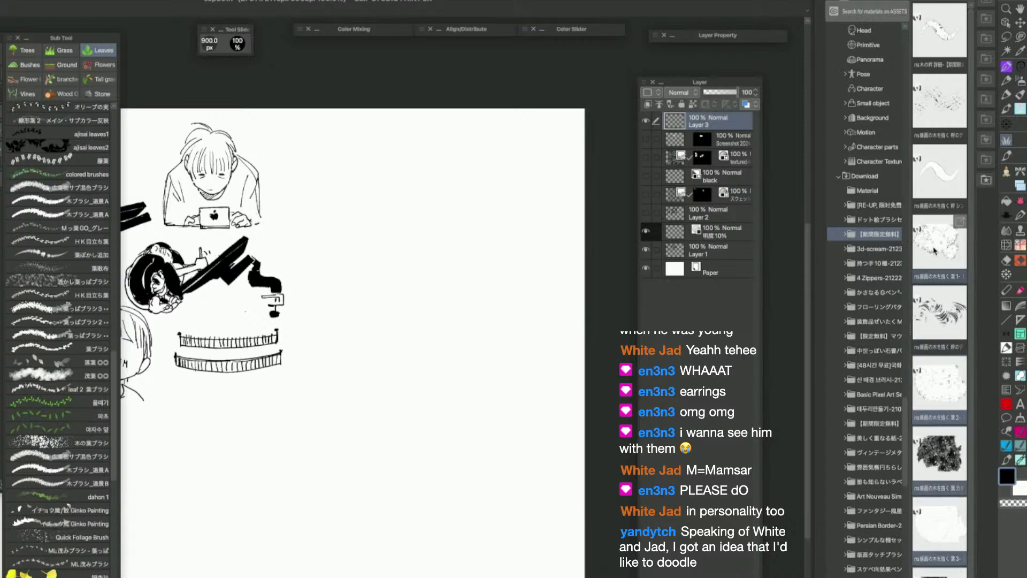
super+click(937, 113)
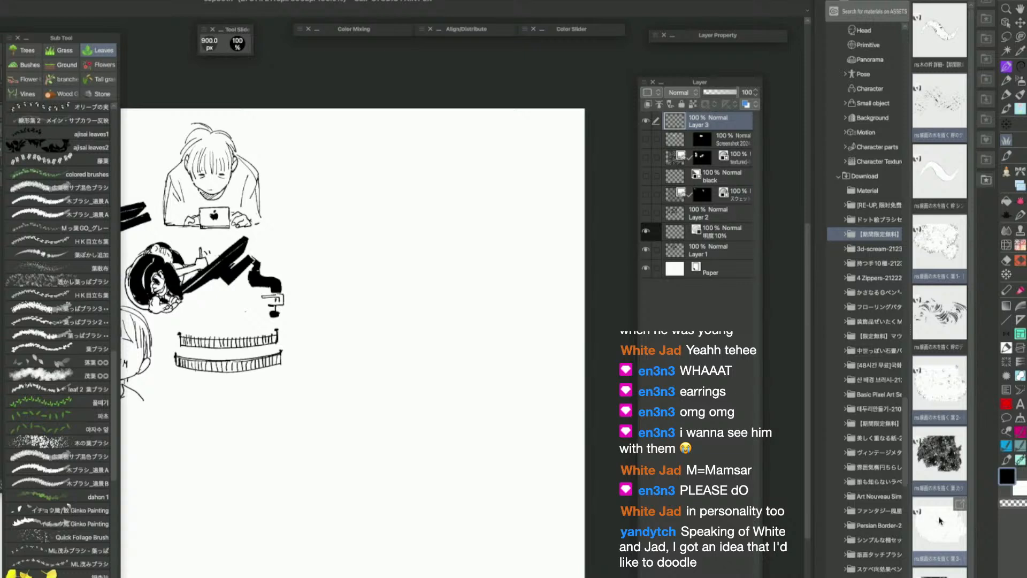
mouse_move(940, 550)
mouse_down()
mouse_move(54, 492)
mouse_move(46, 531)
mouse_up()
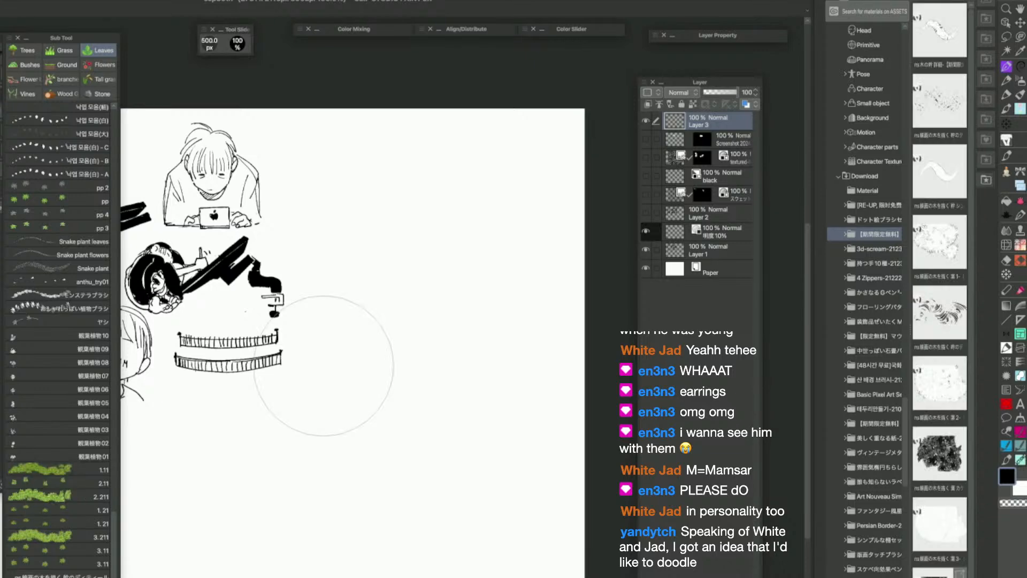
Test the added brush on the empty canvas area at 500 px and 600 px, undoing each stroke
mouse_move(343, 365)
mouse_down()
mouse_move(456, 302)
mouse_move(460, 369)
mouse_move(460, 348)
mouse_move(432, 394)
mouse_move(402, 334)
mouse_move(529, 396)
mouse_move(396, 426)
mouse_move(331, 467)
mouse_move(354, 398)
mouse_move(557, 338)
mouse_up()
key(super+z)
key(])
key(super+z)
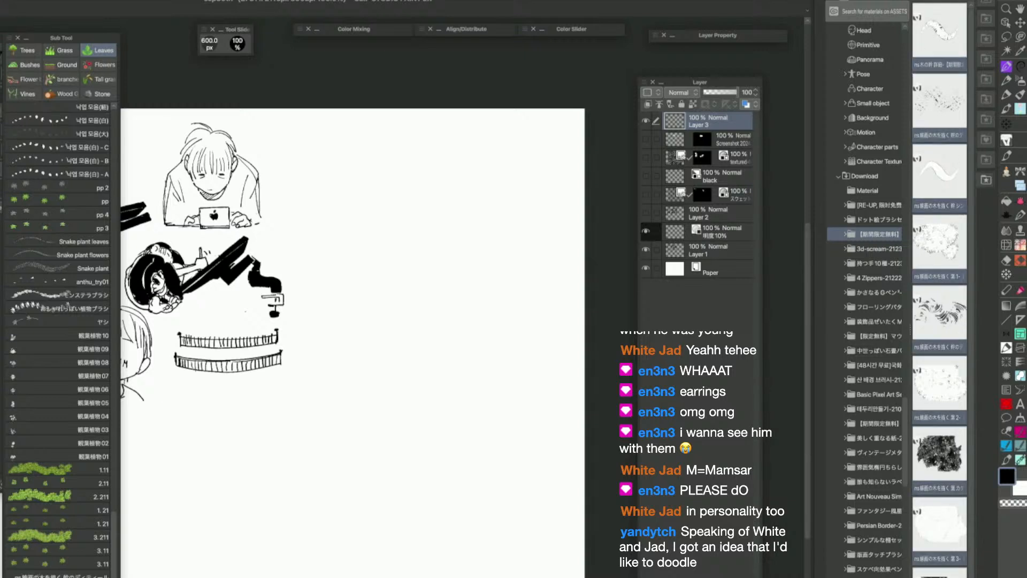
Delete the downloaded tree brush materials and their emptied 【期間限定無料】 folder from the downloads
key(Delete)
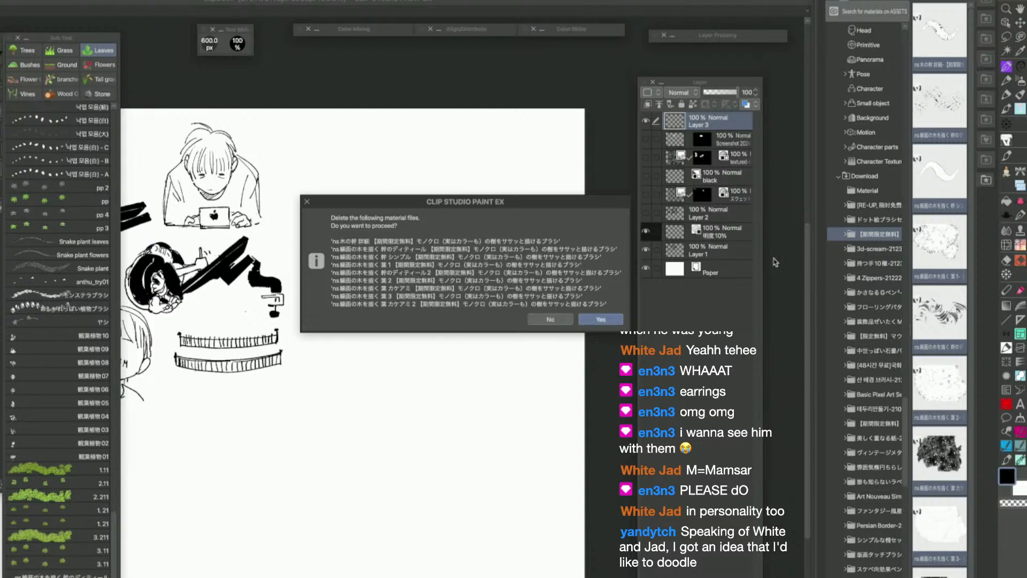
click(562, 323)
click(855, 235)
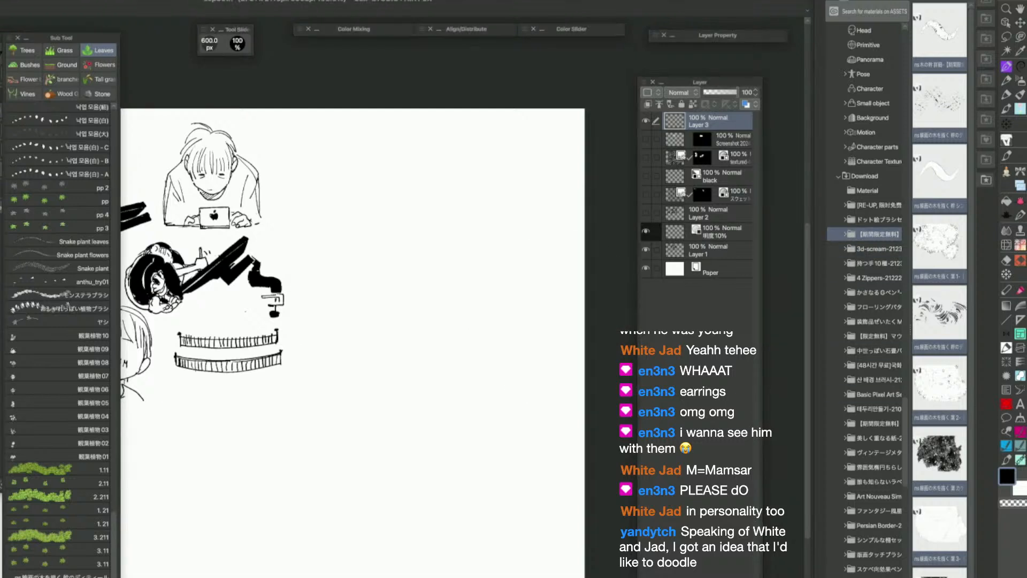
click(877, 577)
click(573, 291)
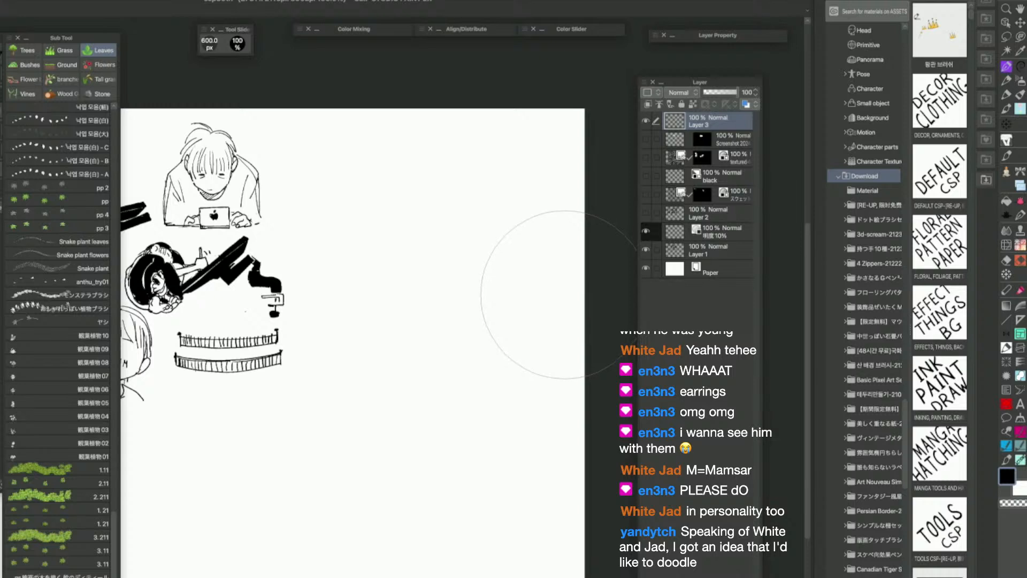
Move the downloaded 3D-Scream material into the Anatomy folder under the People category
click(877, 234)
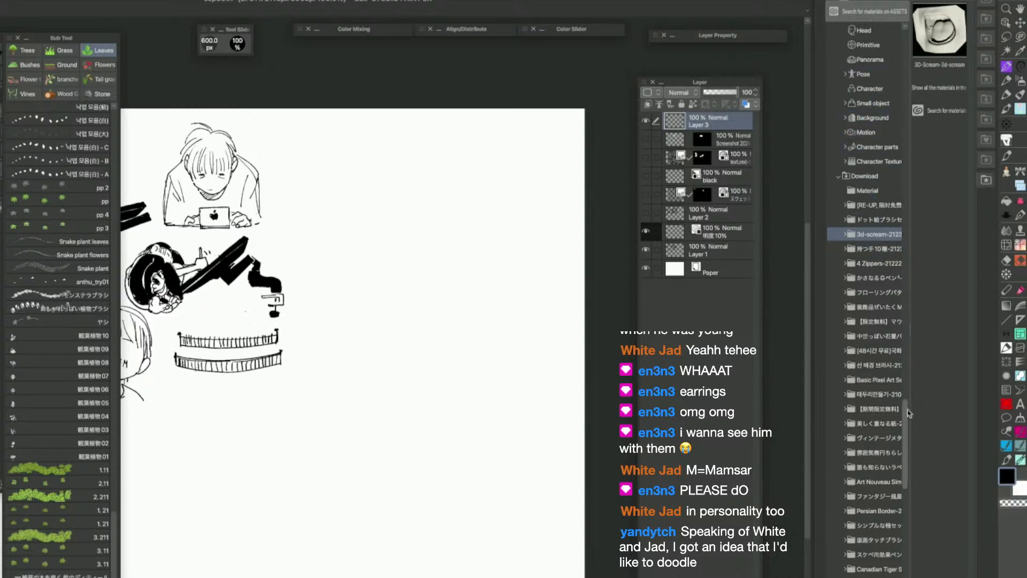
drag(908, 413, 910, 327)
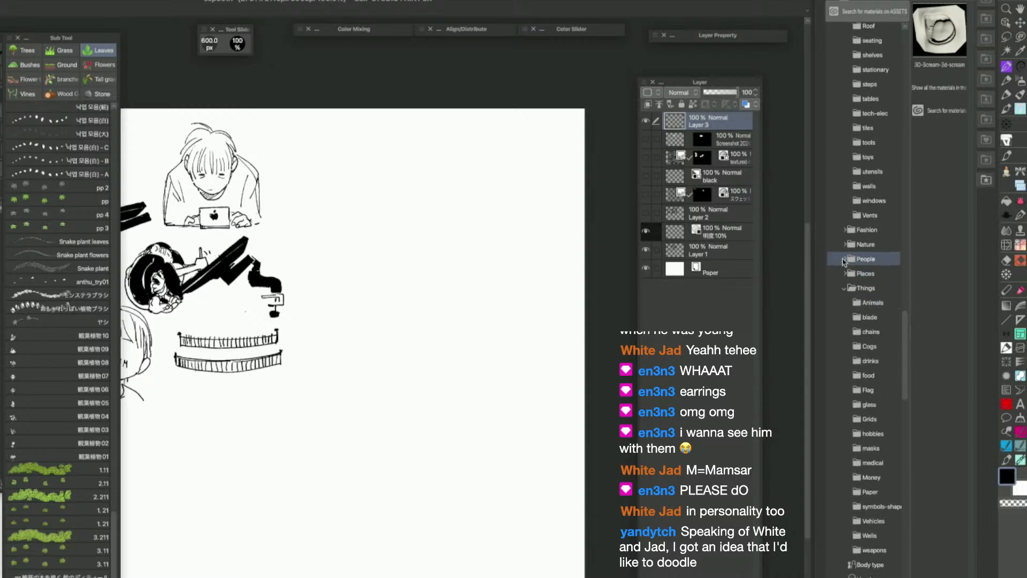
click(844, 261)
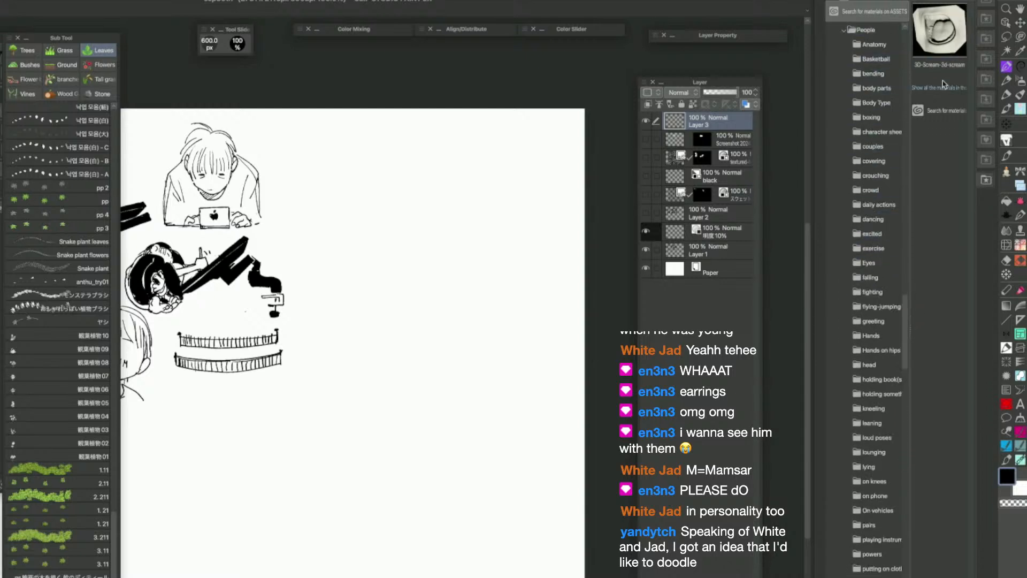
drag(929, 36, 876, 45)
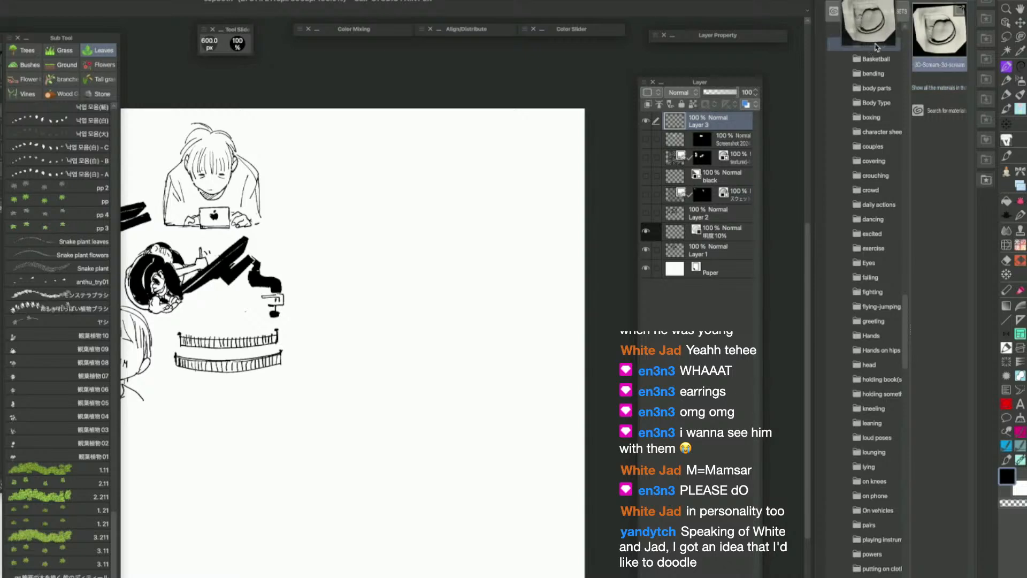
Delete the emptied 3d-scream-2123506 folder from the downloads
drag(908, 351, 903, 384)
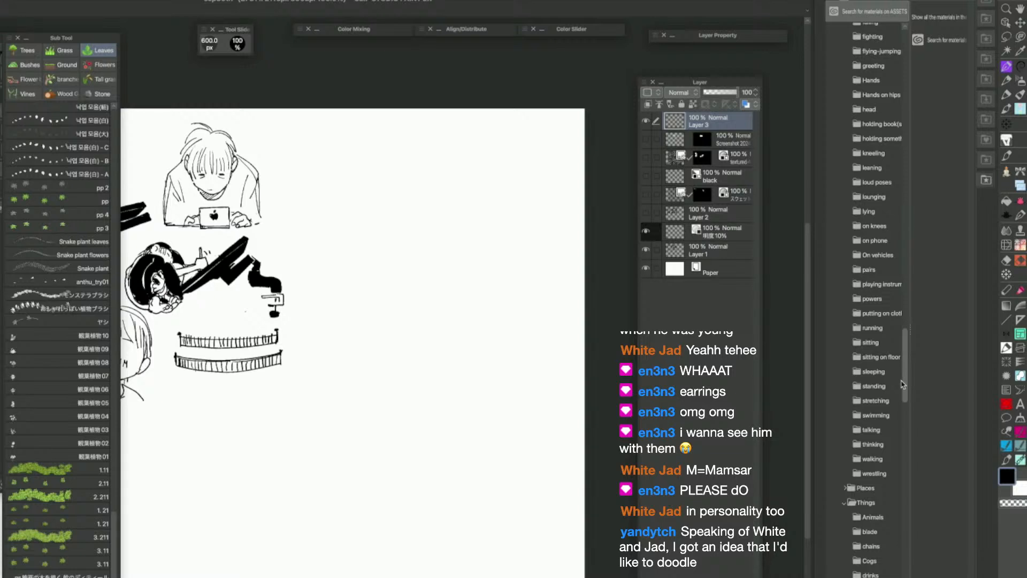
drag(902, 384, 904, 483)
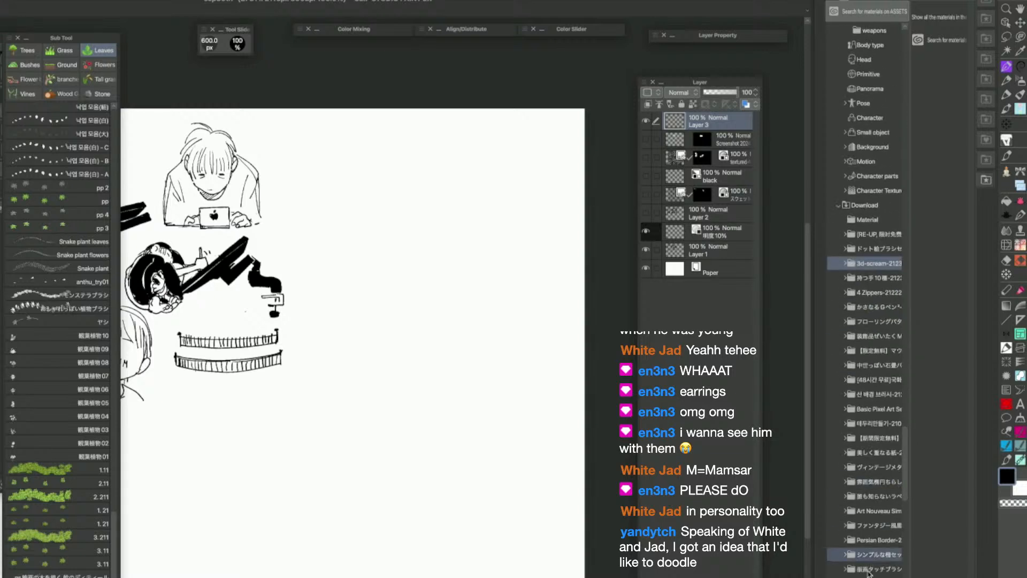
key(Delete)
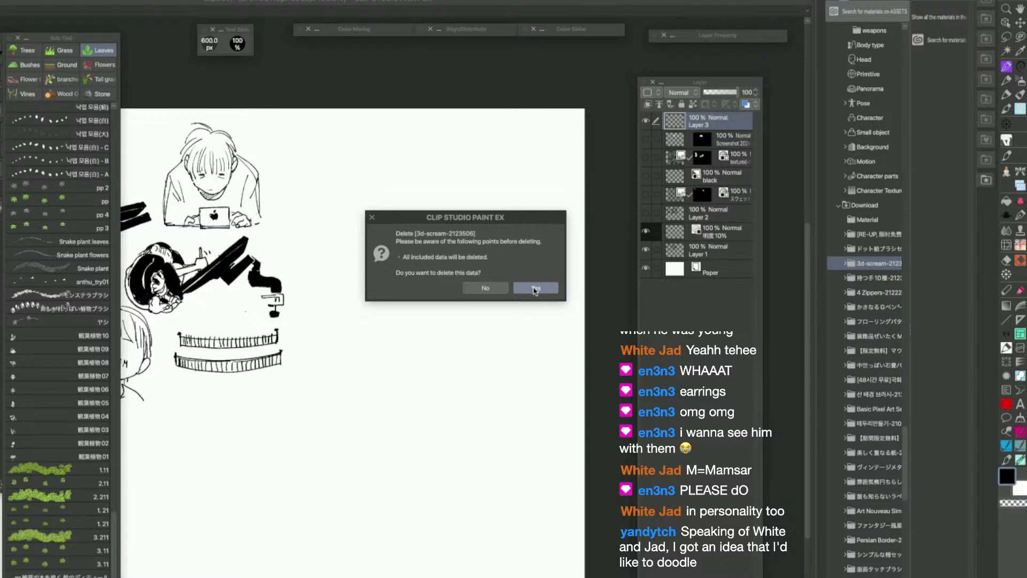
click(535, 289)
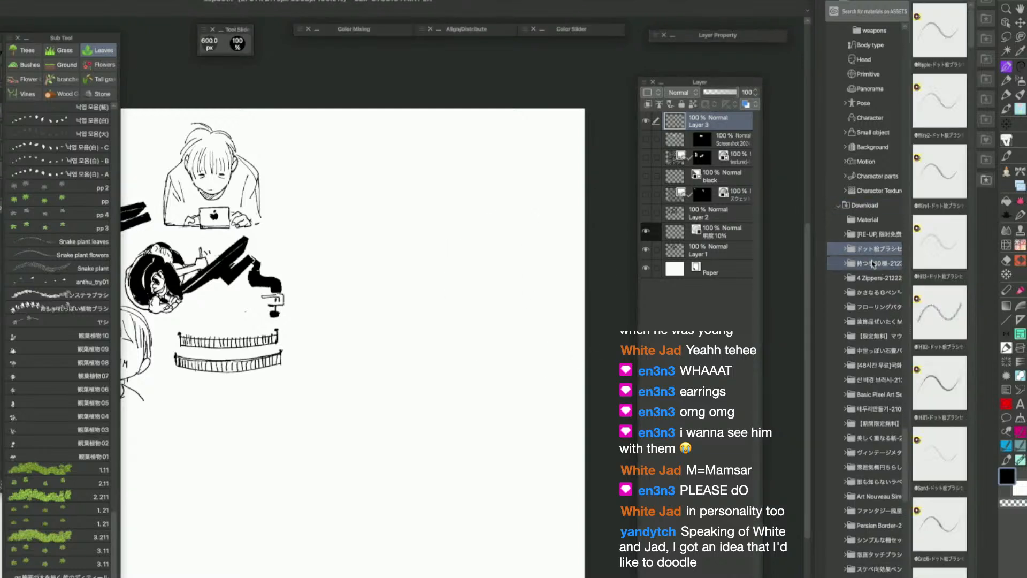
Add all the brushes from the downloaded 4 Zippers folder to the sewing sub tool group
click(873, 263)
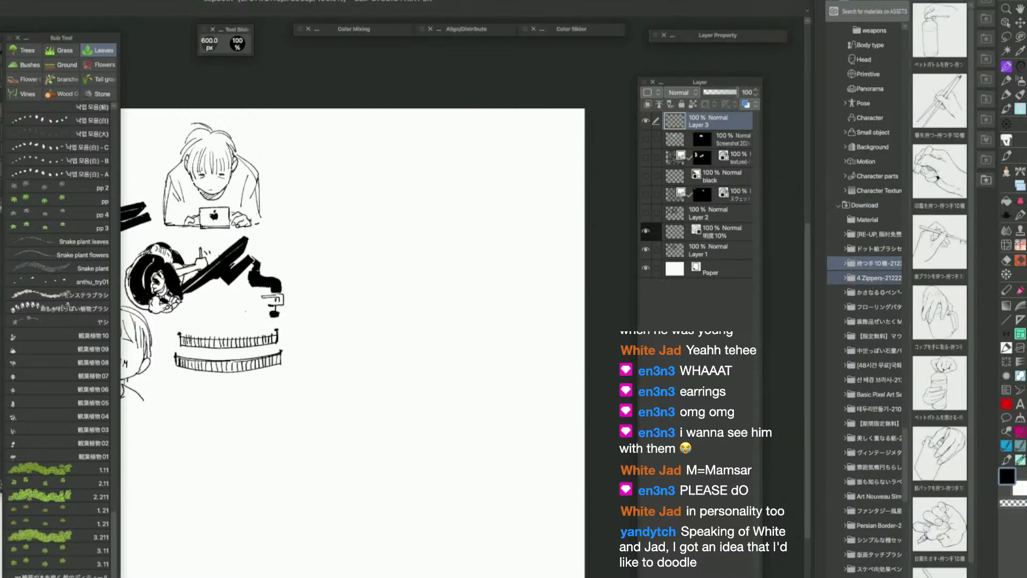
click(877, 278)
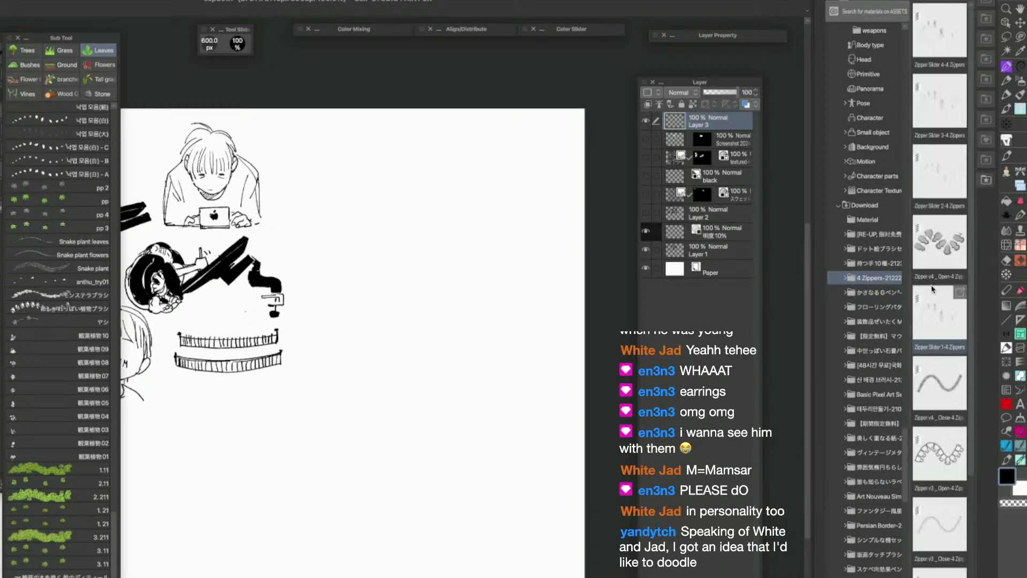
click(942, 45)
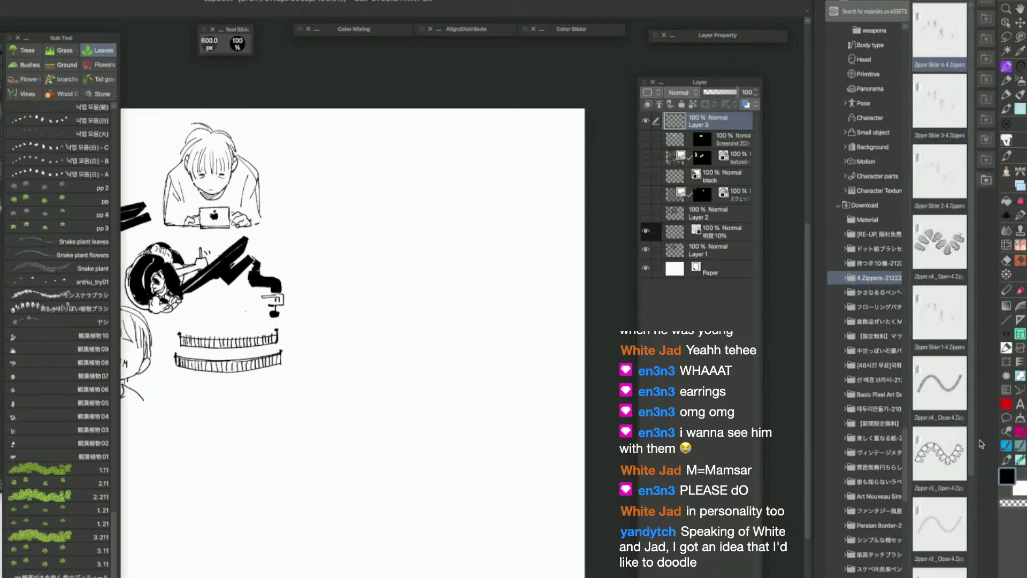
scroll(971, 141, down, 5)
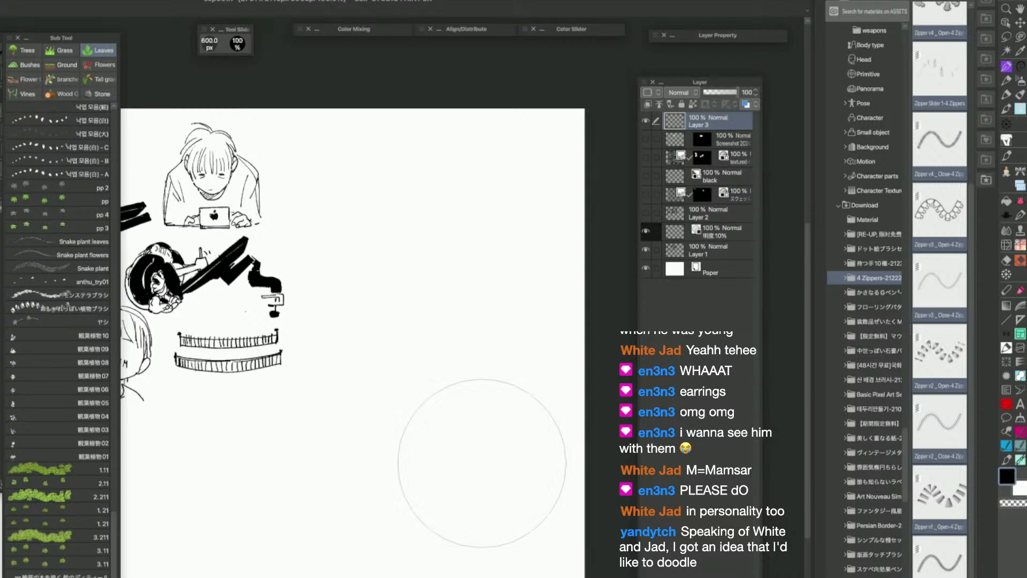
click(321, 1)
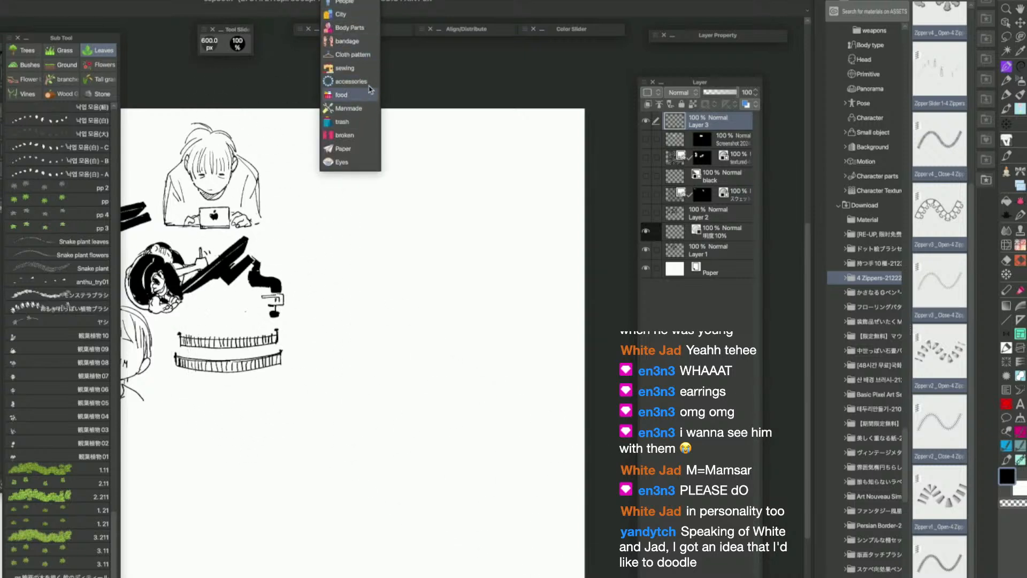
click(352, 68)
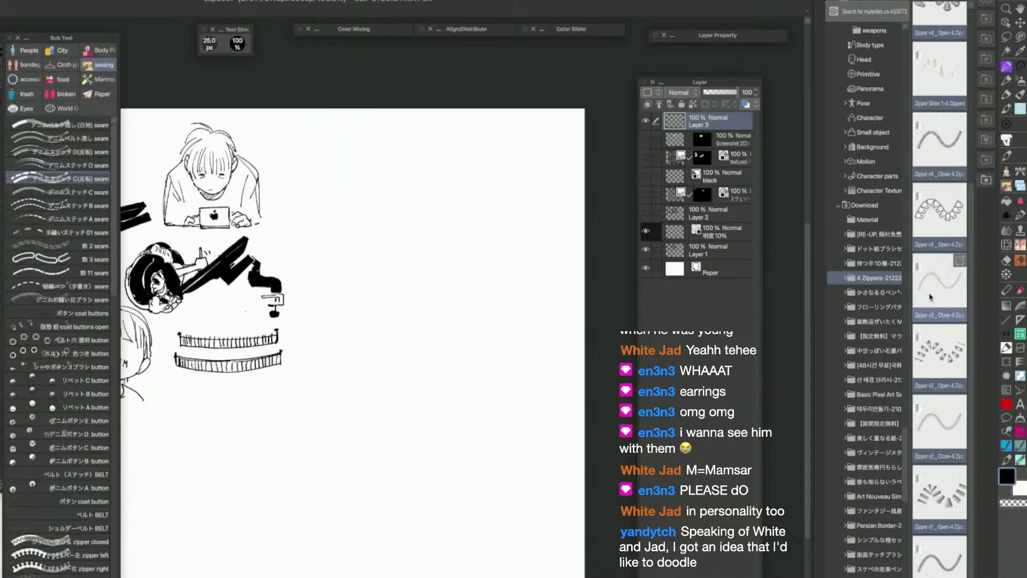
drag(930, 298, 53, 534)
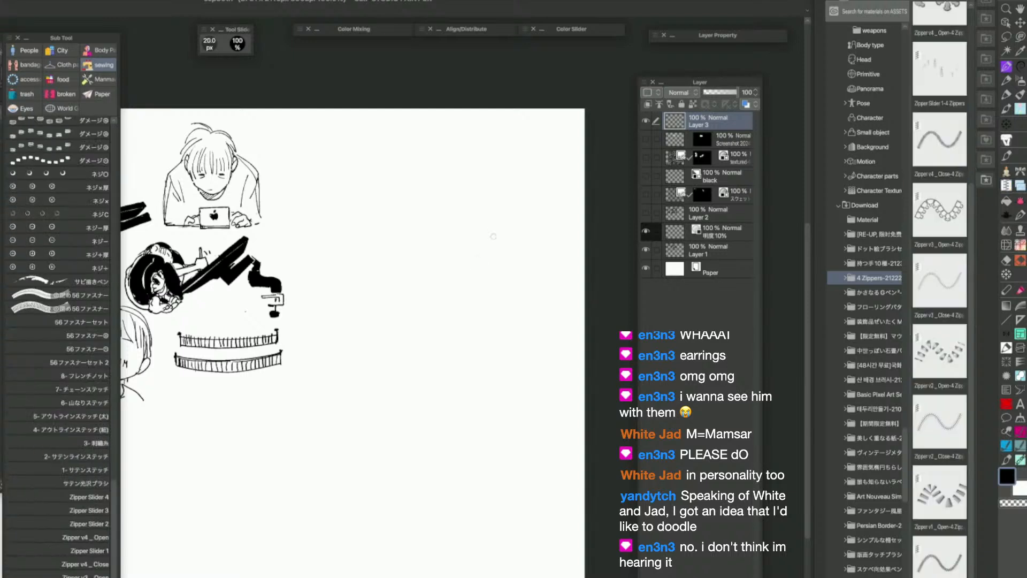
Test an added zipper brush with a long downward stroke at 20 px, undo it, and draw another with the brush enlarged
drag(508, 215, 441, 523)
key(ctrl+z)
key(])
key(])
key(])
key(])
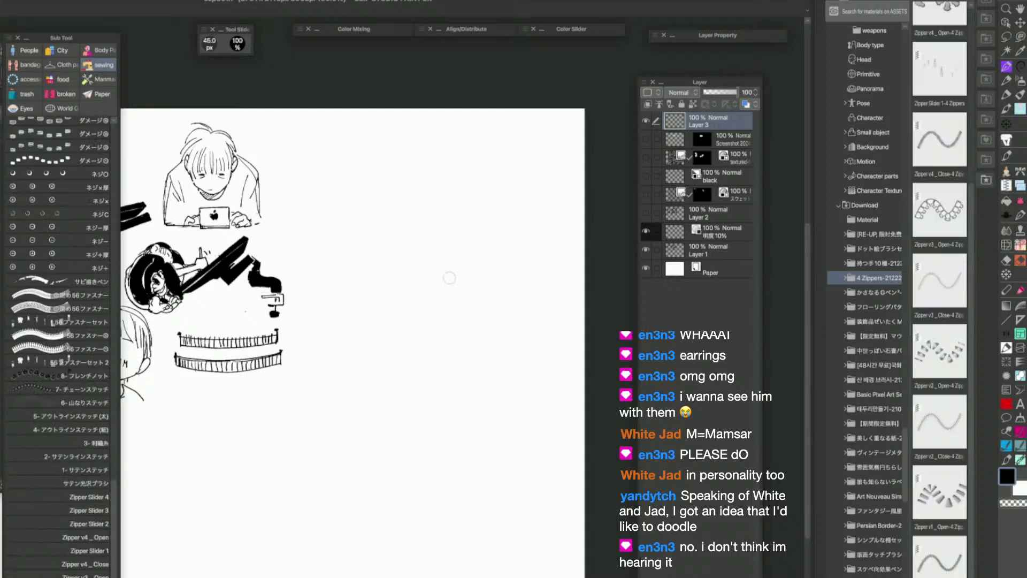
drag(463, 183, 420, 369)
drag(418, 458, 403, 544)
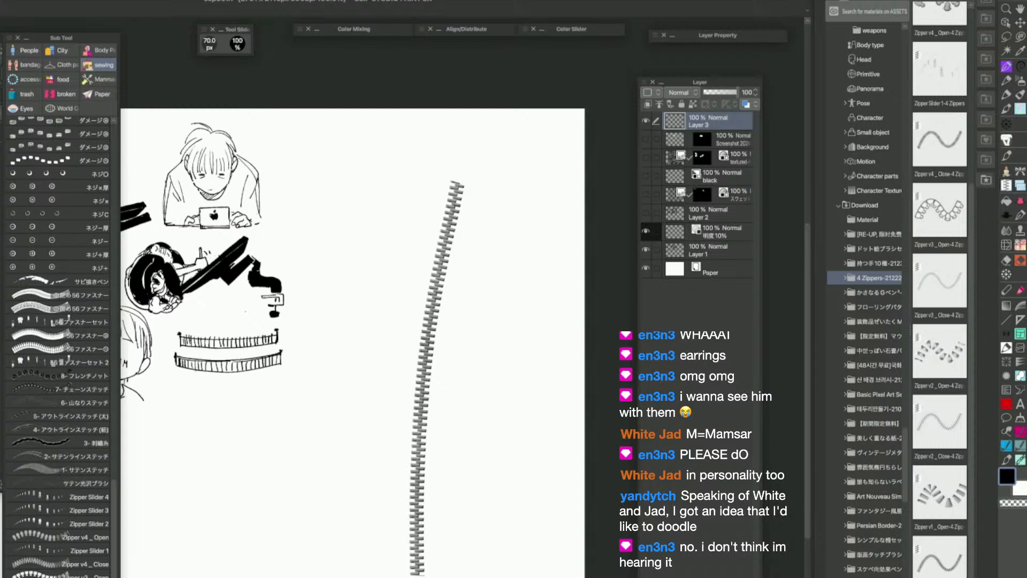
Enlarge the brush further and draw a wider downward zipper stroke beside the first one
scroll(61, 348, down, 1)
key(])
key(])
key(])
drag(396, 281, 366, 575)
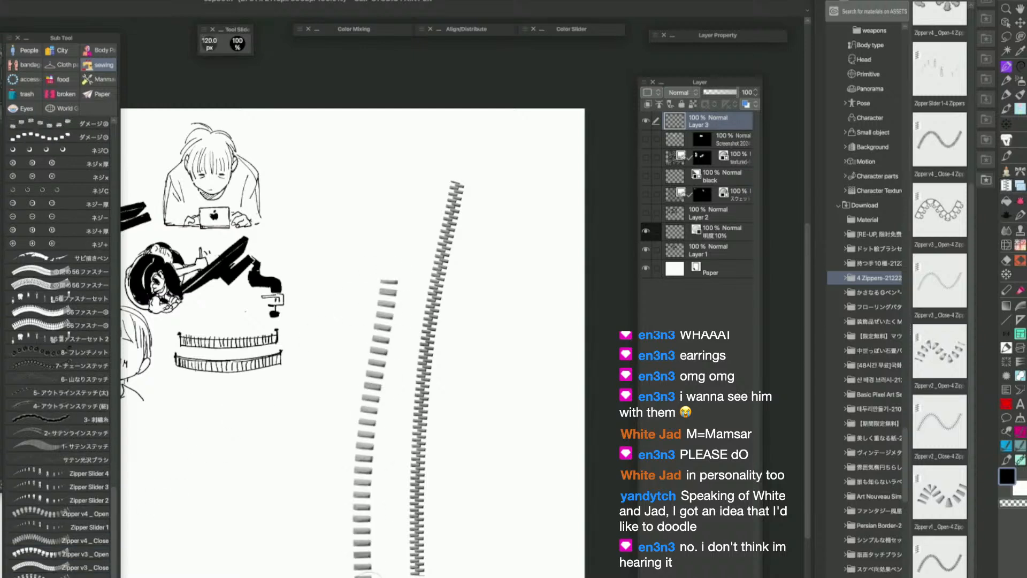
Draw a thin curved zipper stroke at 25 px beside the others and undo all three test strokes
key([)
key([)
key([)
key([)
key([)
key([)
key([)
key([)
mouse_move(382, 261)
mouse_down()
mouse_move(354, 316)
mouse_move(308, 576)
mouse_up()
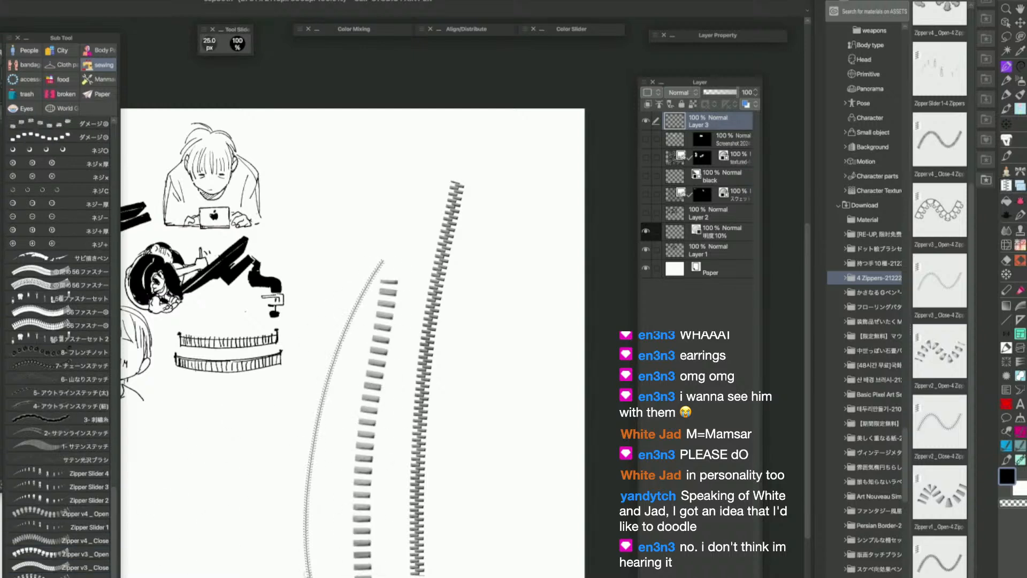
key(ctrl+z)
key(ctrl+z)
key(ctrl+z)
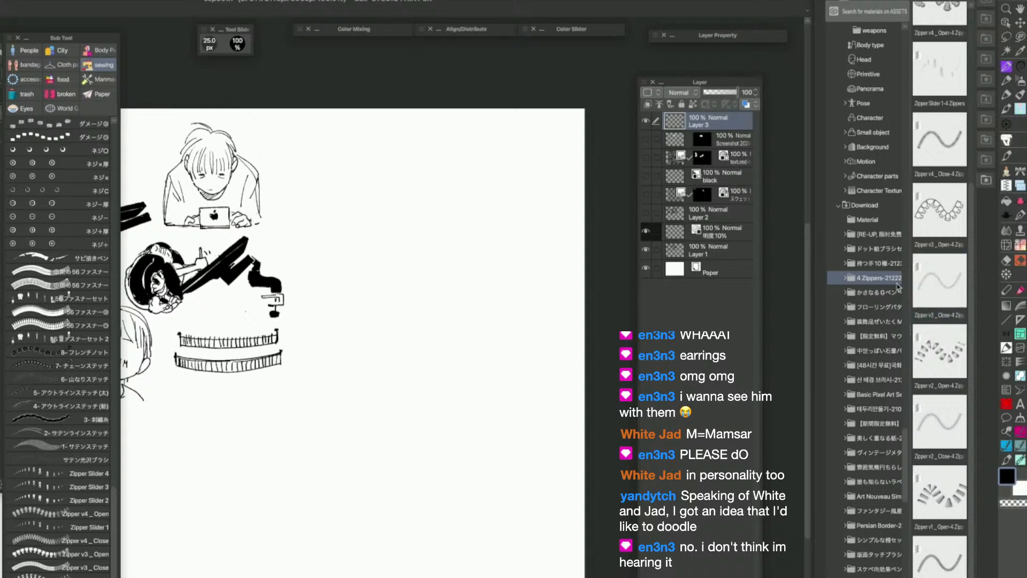
Delete the downloaded 4 Zippers folder with all its data
key(Delete)
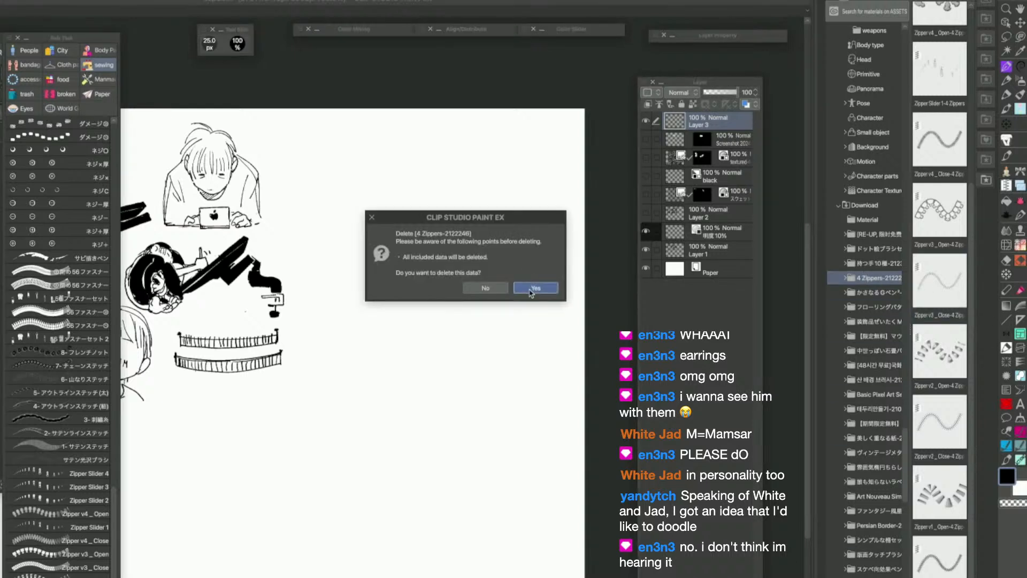
click(528, 291)
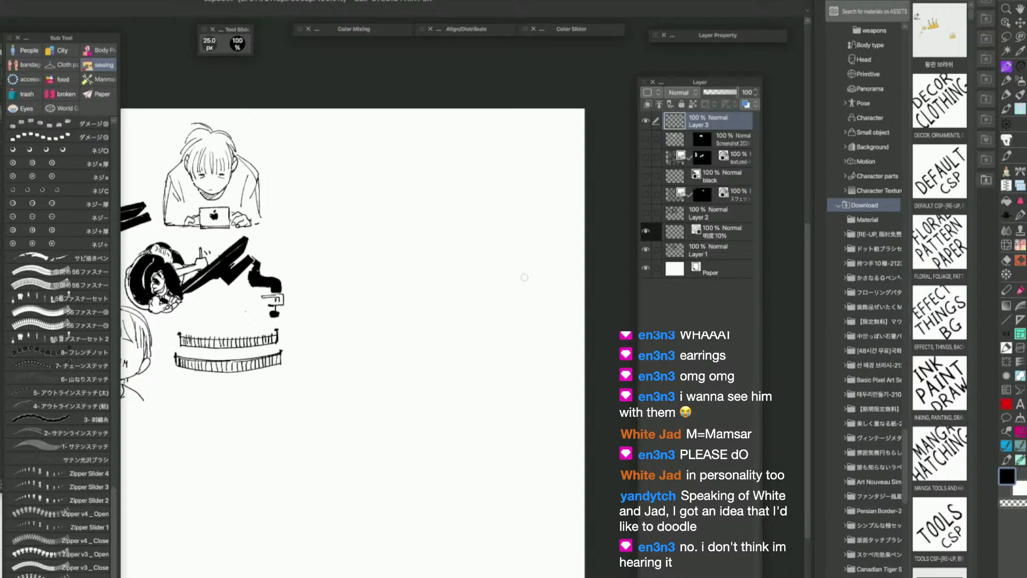
Add the brush from the downloaded かさなるGペン folder to the Pen sub tool group
click(873, 277)
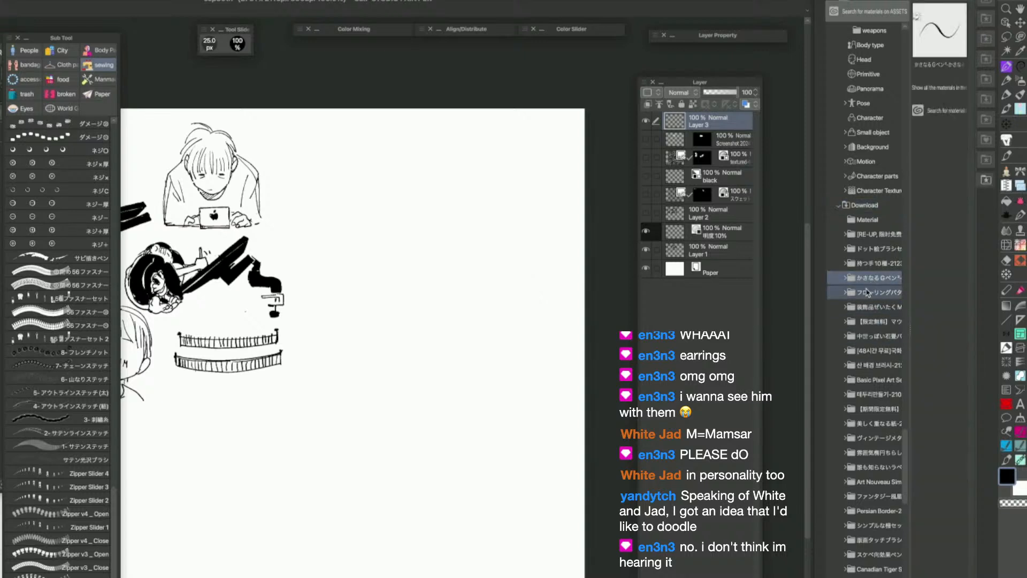
key(p)
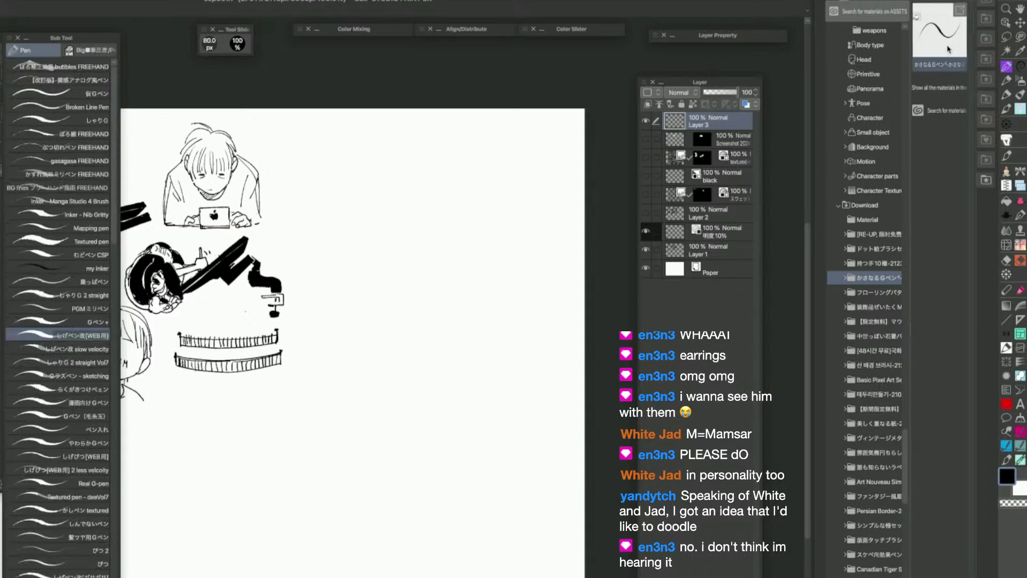
mouse_move(940, 32)
mouse_down()
mouse_move(859, 85)
mouse_move(208, 282)
mouse_move(77, 369)
mouse_up()
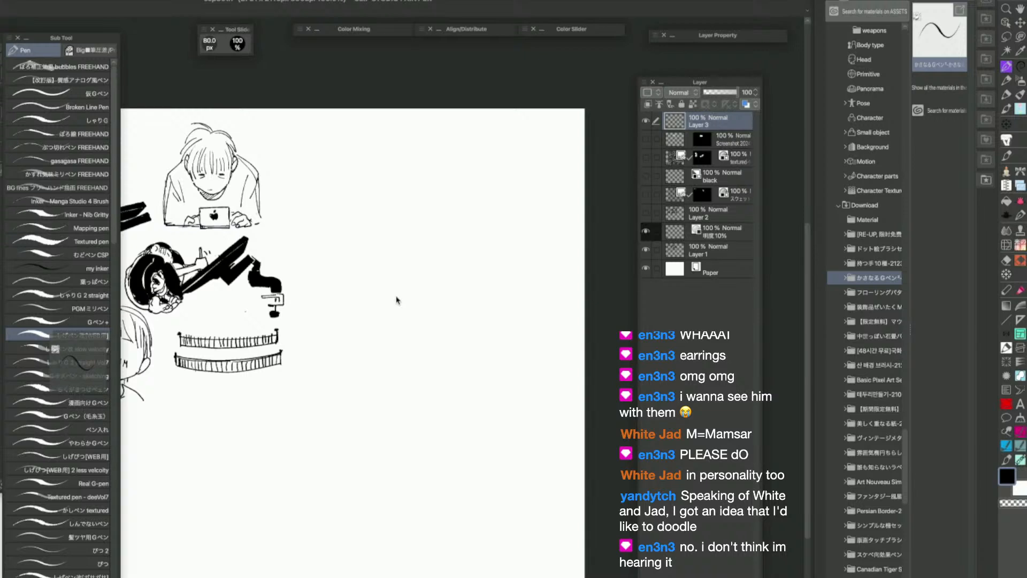
Set the expression color of Layer 3 to monochrome
click(699, 38)
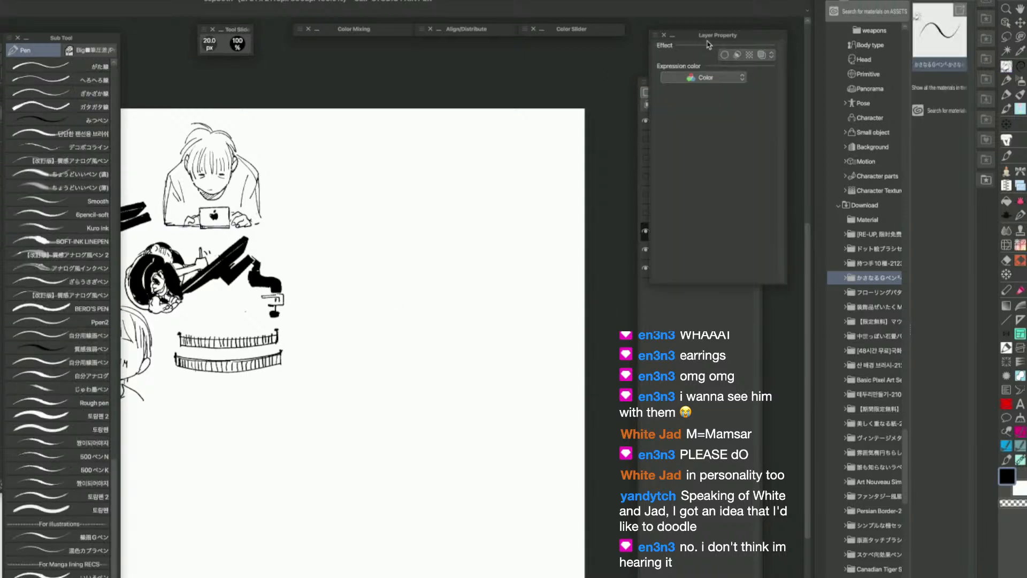
click(717, 77)
click(716, 117)
click(720, 36)
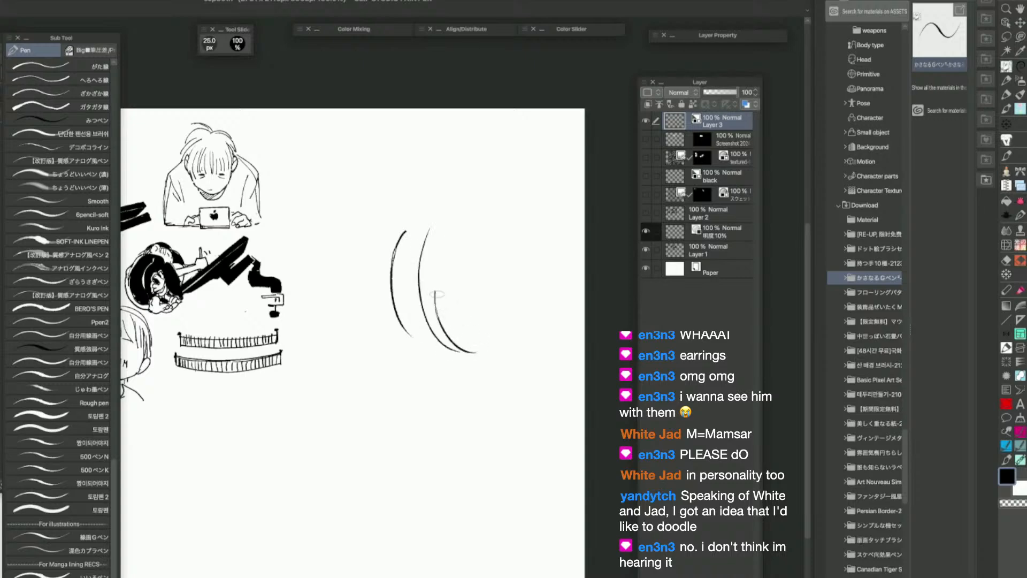
Test the pen with curved strokes at 25 and 20 px and hatching at 10 px, and clear the layer
scroll(525, 307, up, 2)
scroll(378, 329, up, 4)
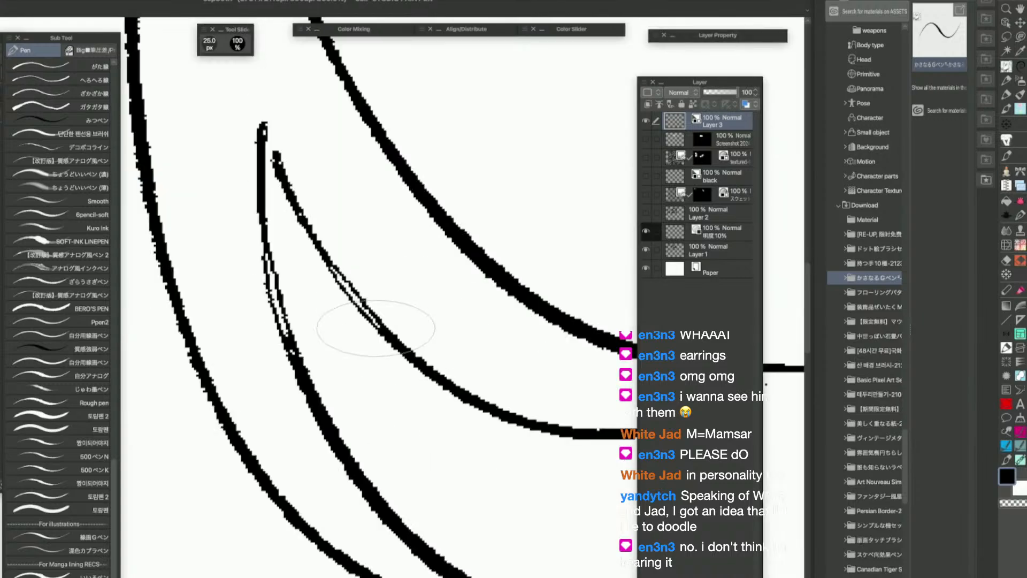
scroll(393, 290, down, 5)
key(bracketleft)
drag(448, 121, 426, 227)
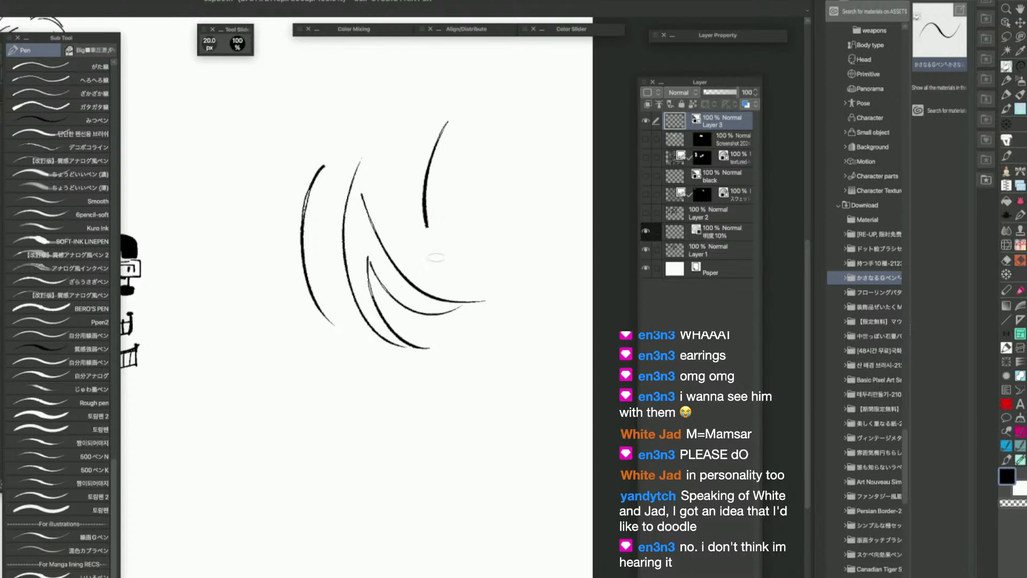
drag(463, 123, 466, 290)
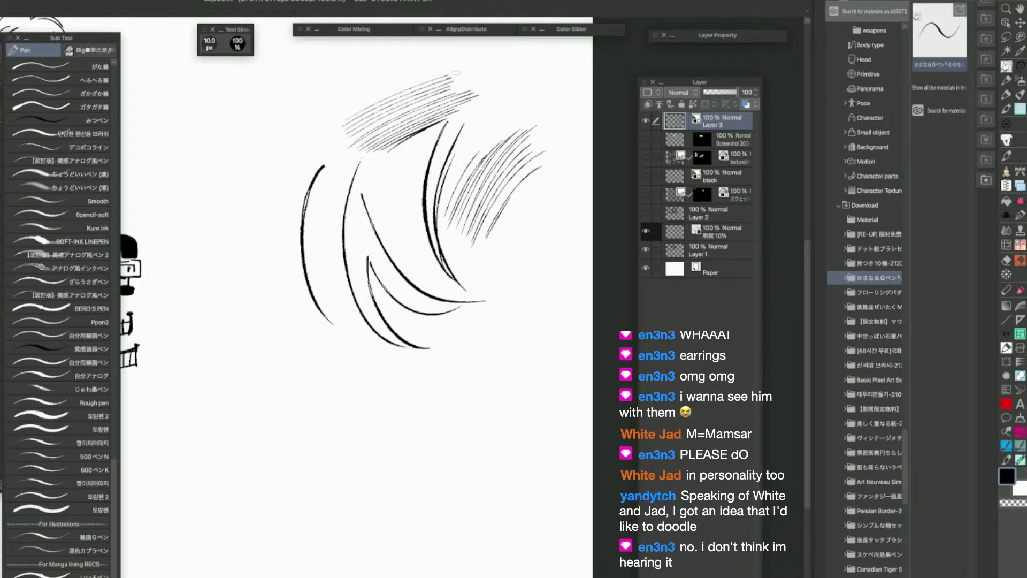
key(Delete)
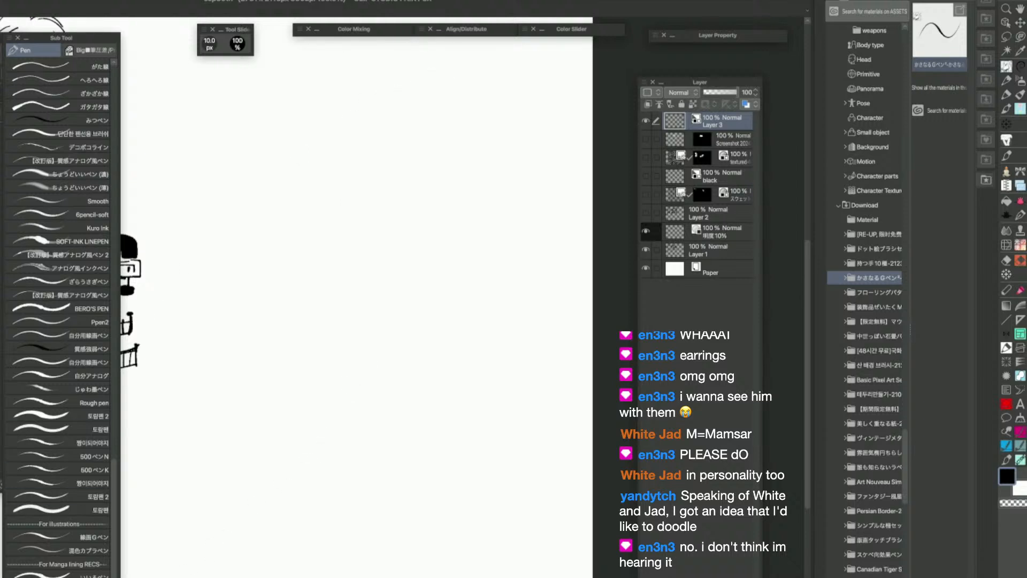
Delete the downloaded かさなるGペン folder with all its data
drag(363, 430, 442, 432)
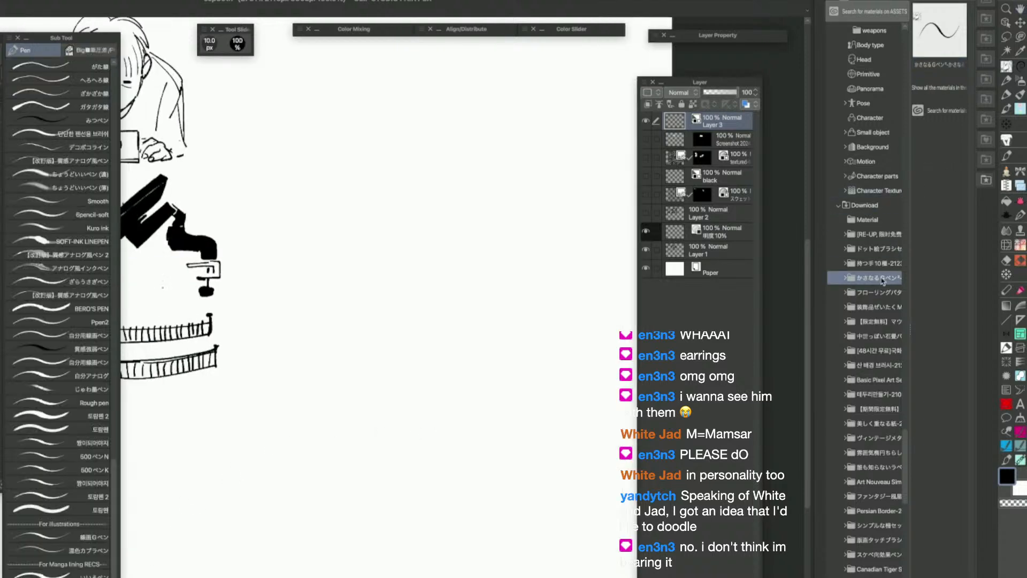
key(Delete)
click(535, 288)
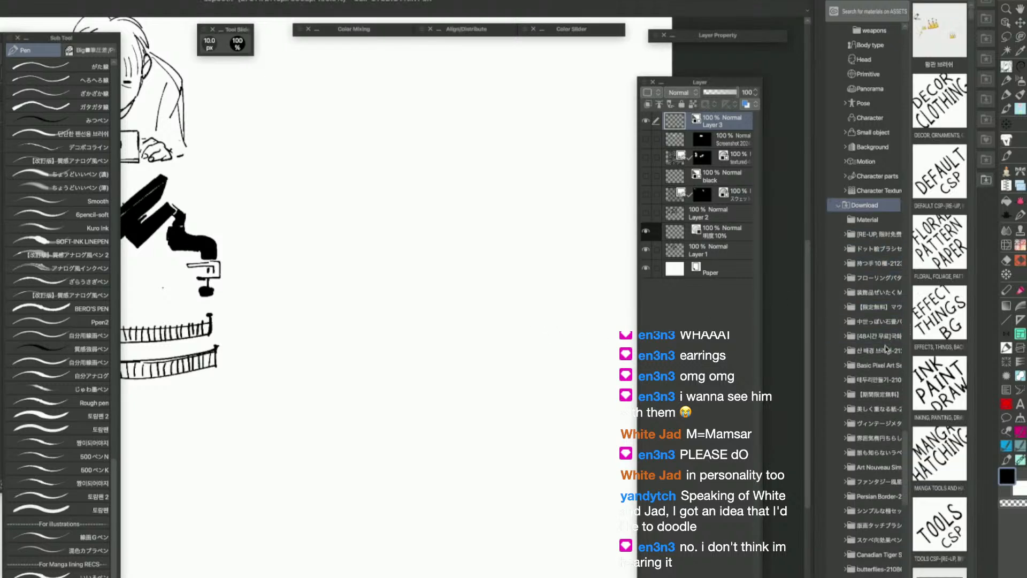
Try the ishi01 stone tile pattern from the downloaded 中世っぽい石畳パターン folder on the canvas and undo it
click(883, 310)
click(881, 322)
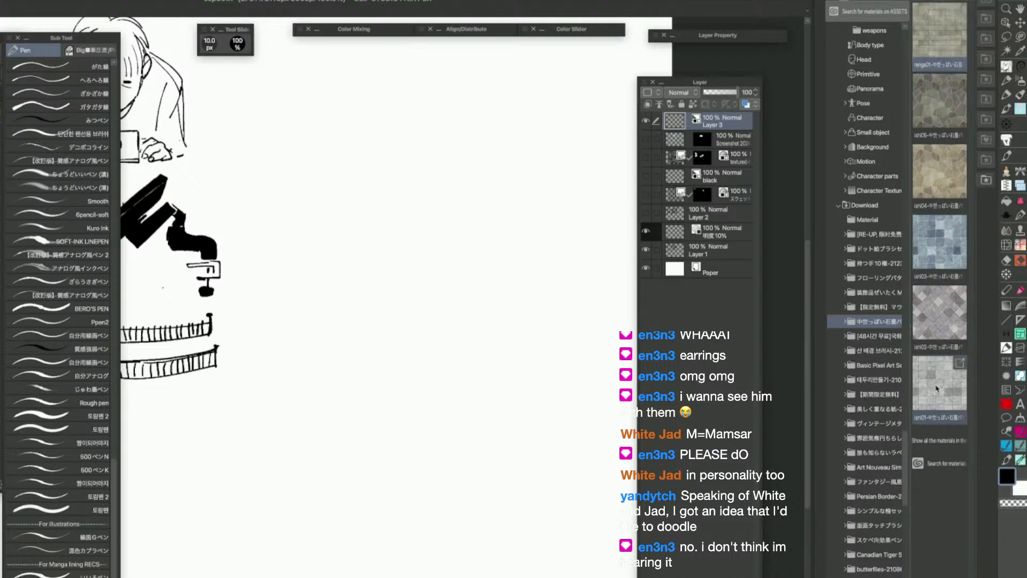
drag(935, 390, 479, 433)
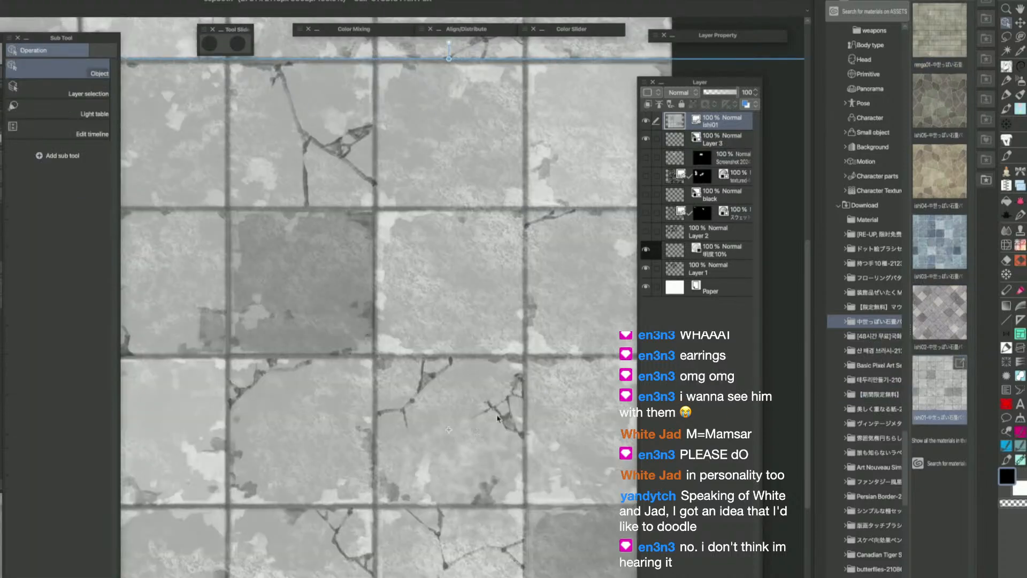
key(ctrl+z)
Move all the downloaded paving stone patterns into the tiles folder under textures and delete the emptied 中世っぽい石畳パターン folder
drag(904, 471, 922, 85)
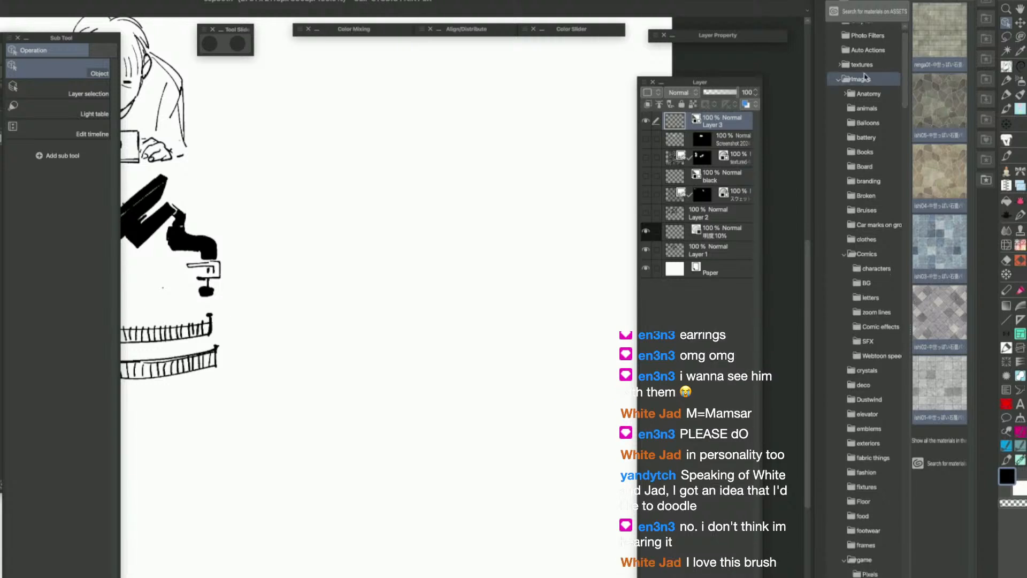
click(839, 68)
drag(911, 89, 914, 148)
drag(958, 109, 864, 81)
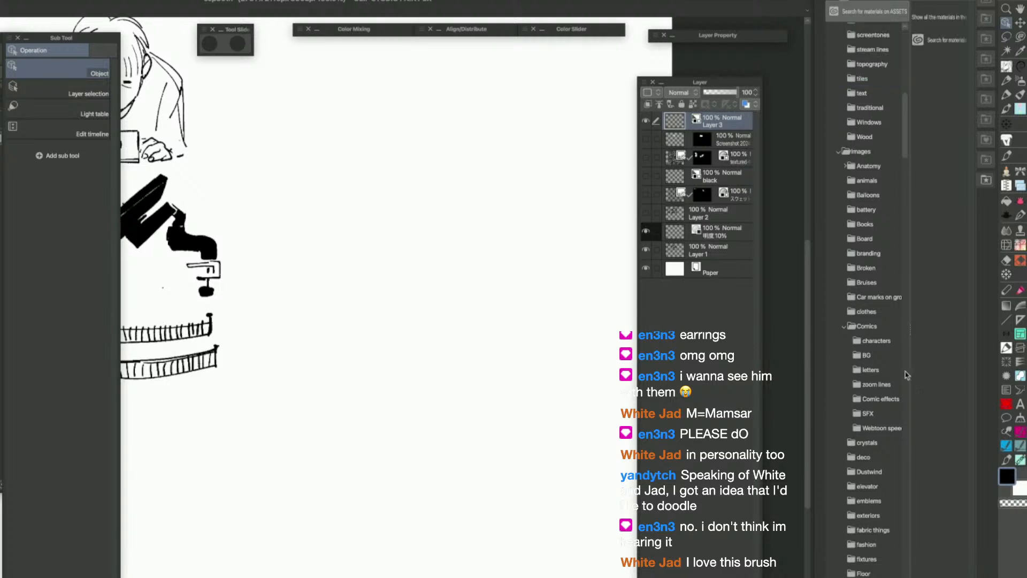
drag(907, 148, 904, 495)
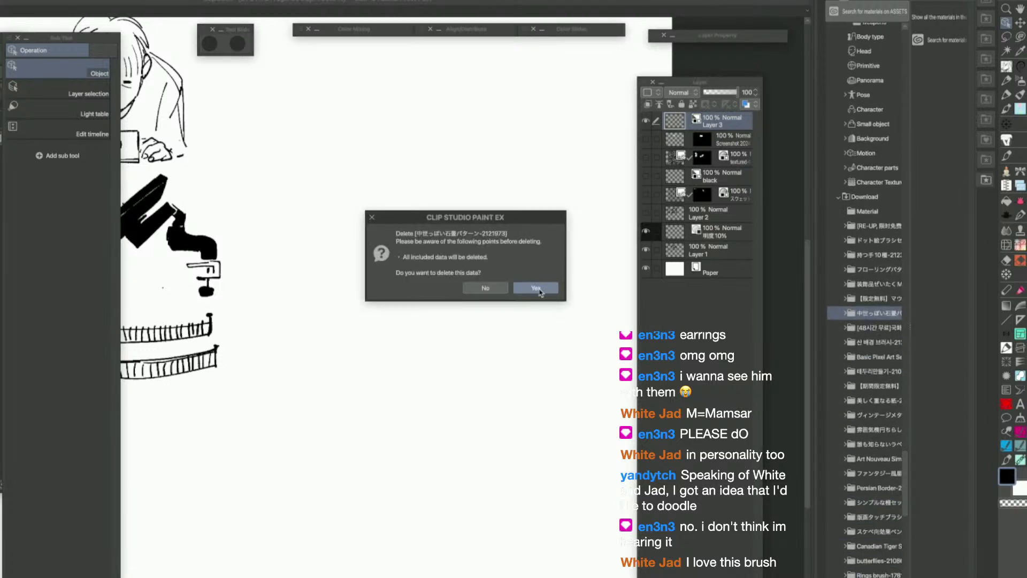
click(545, 291)
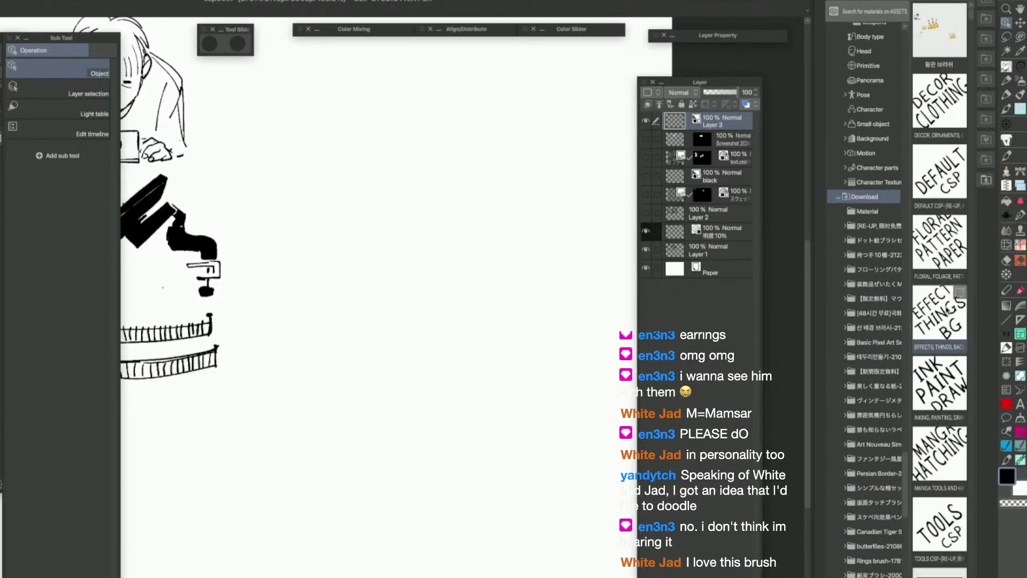
Move all the downloaded flooring patterns into the tiles folder under textures and delete the emptied フローリングパターン folder
click(880, 288)
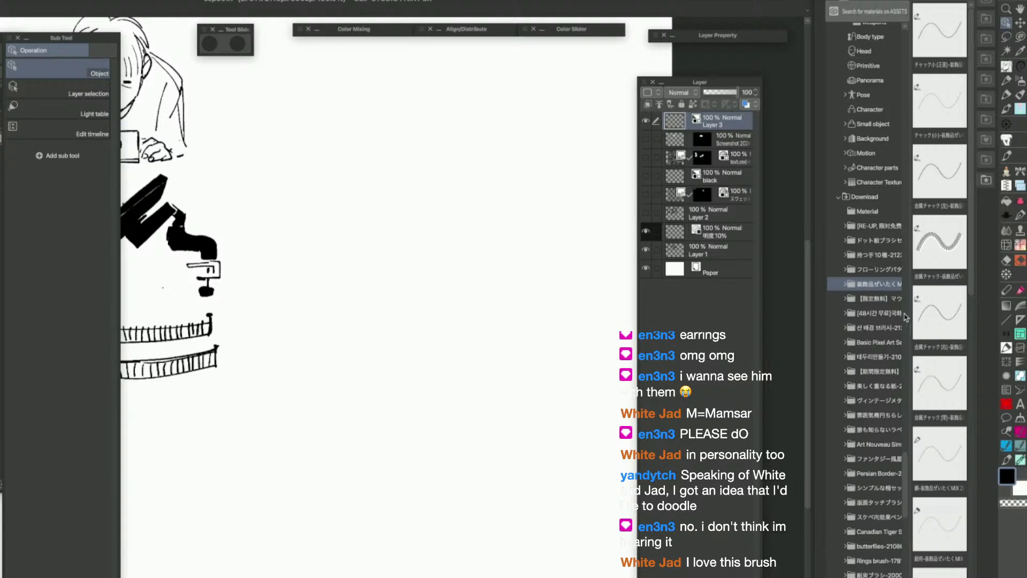
click(886, 270)
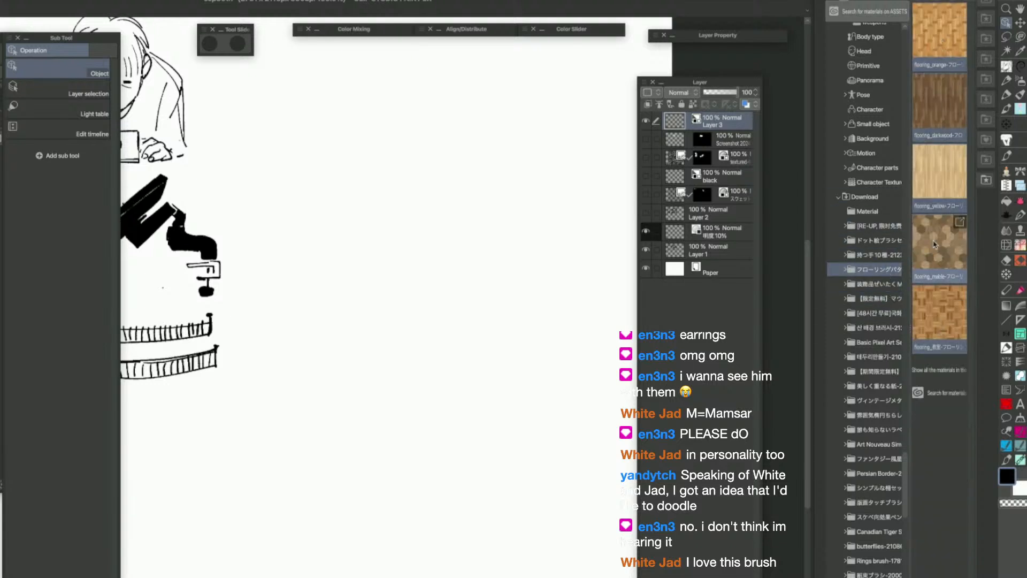
drag(907, 495, 913, 96)
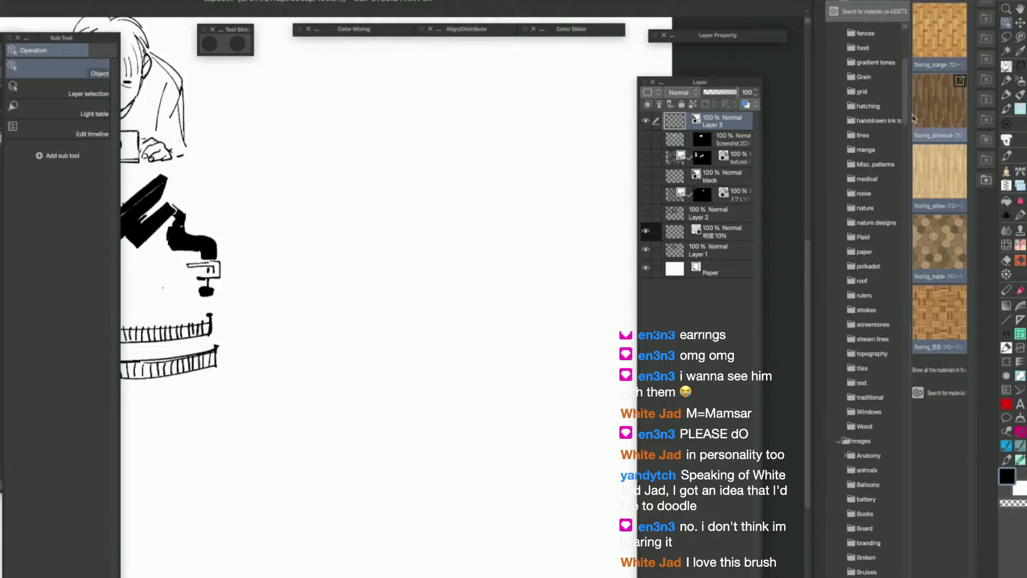
drag(937, 324, 839, 367)
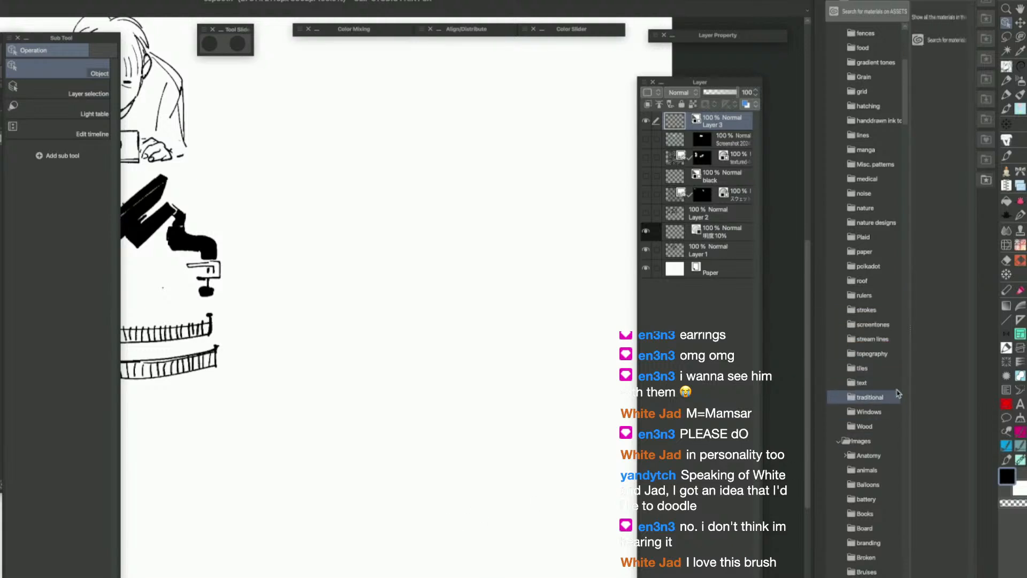
drag(906, 123, 910, 506)
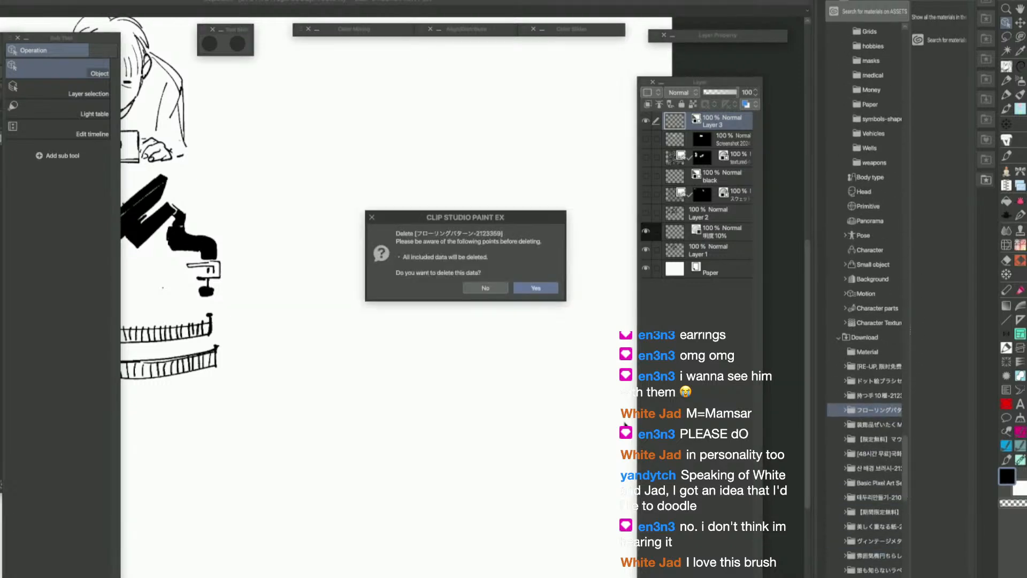
click(536, 290)
Add all four brushes from the downloaded [48시간 무료] folder to the Flowers sub tool group
click(871, 410)
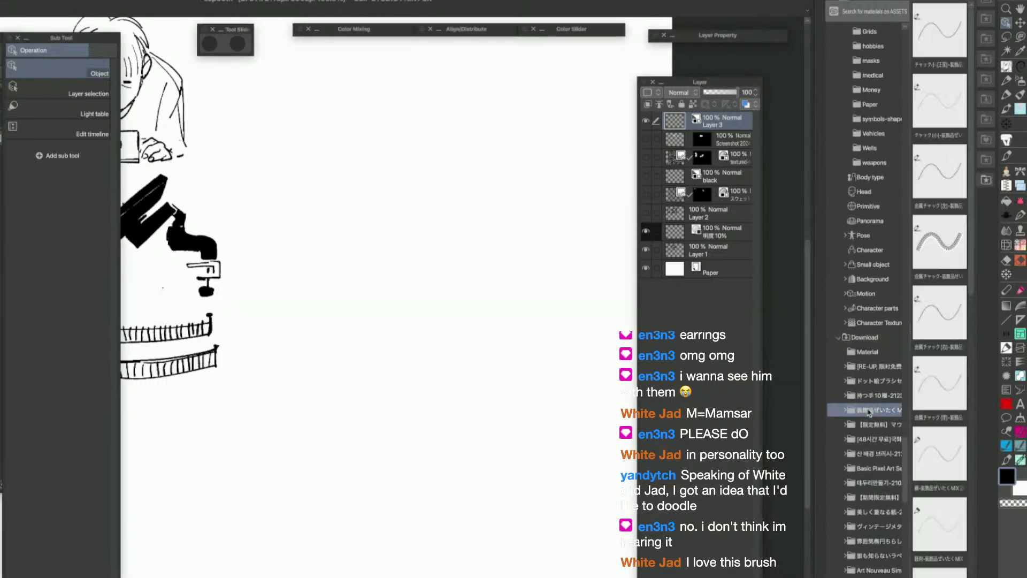
click(873, 424)
click(875, 439)
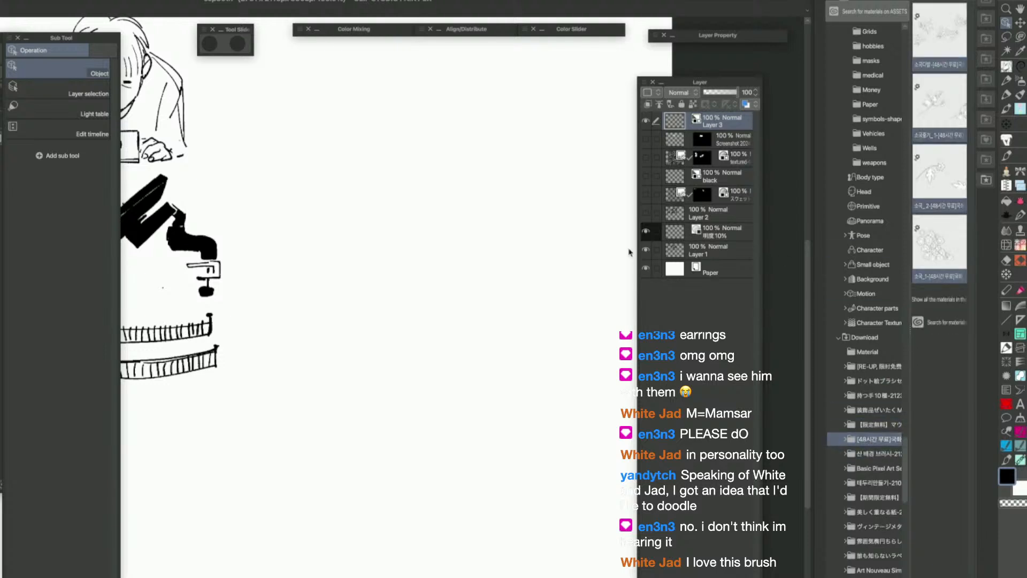
click(247, 0)
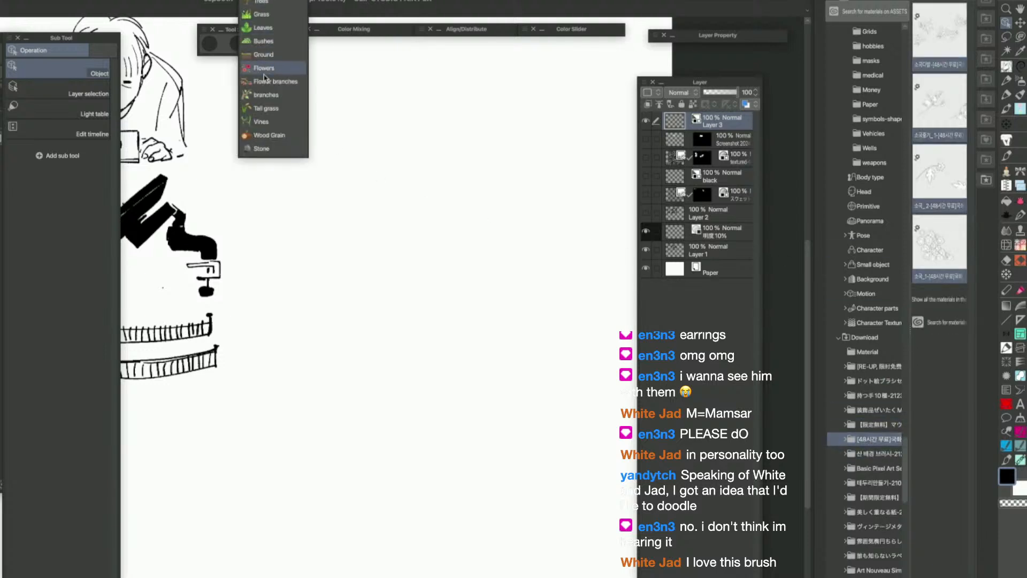
click(292, 67)
mouse_move(940, 242)
mouse_down()
mouse_move(73, 484)
mouse_move(56, 509)
mouse_up()
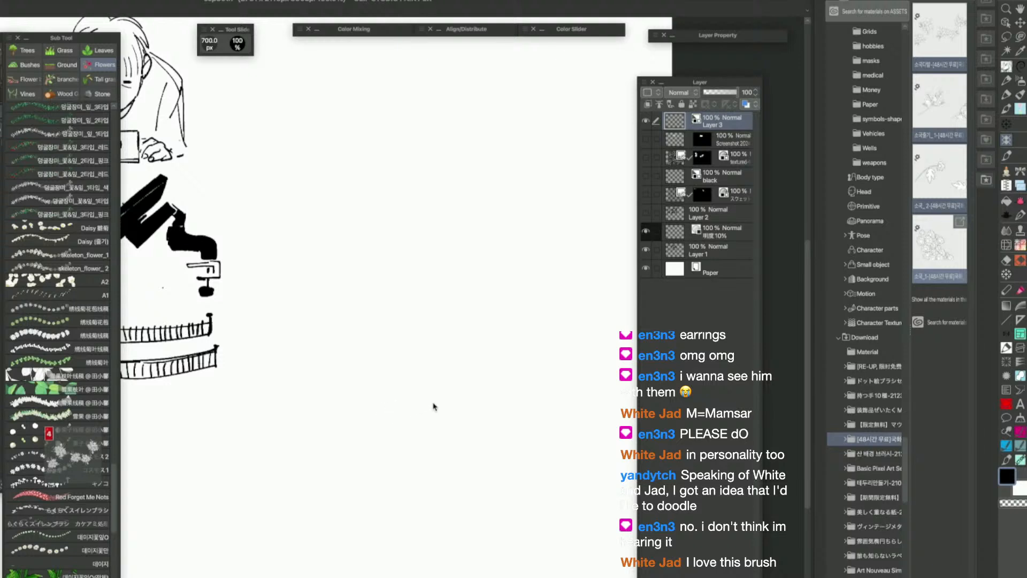
Stamp test flower clusters with an added brush at 700 px, undo them all and reduce the brush to 450 px
click(366, 408)
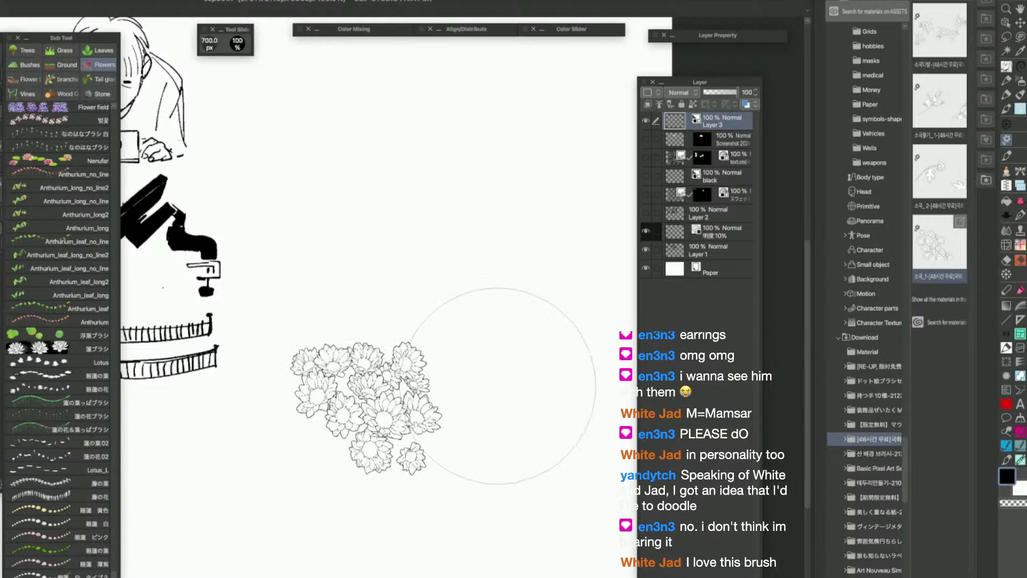
key(ctrl+z)
click(452, 337)
click(280, 413)
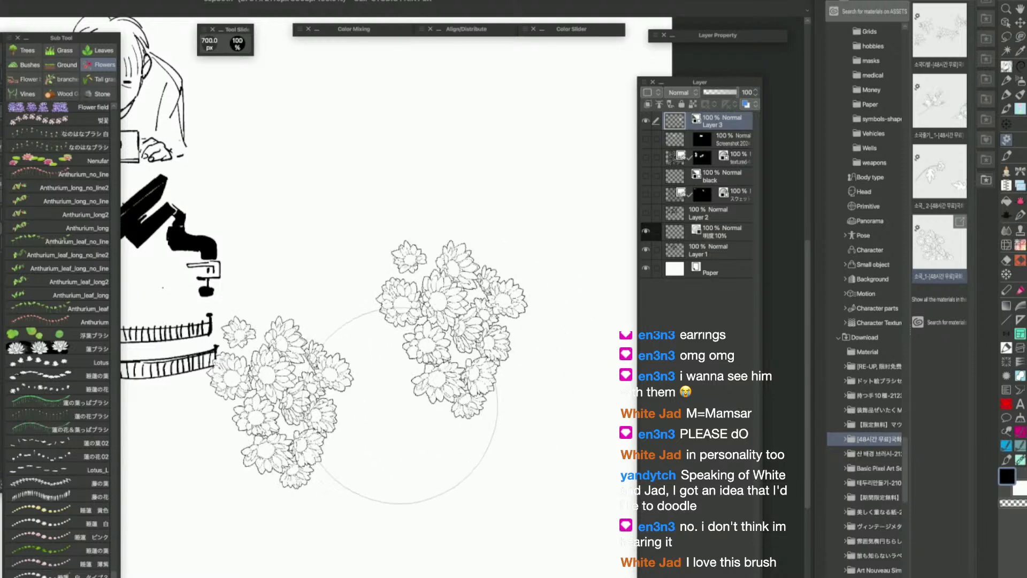
key(bracketleft)
key(bracketleft)
key(bracketleft)
key(ctrl+z)
key(ctrl+z)
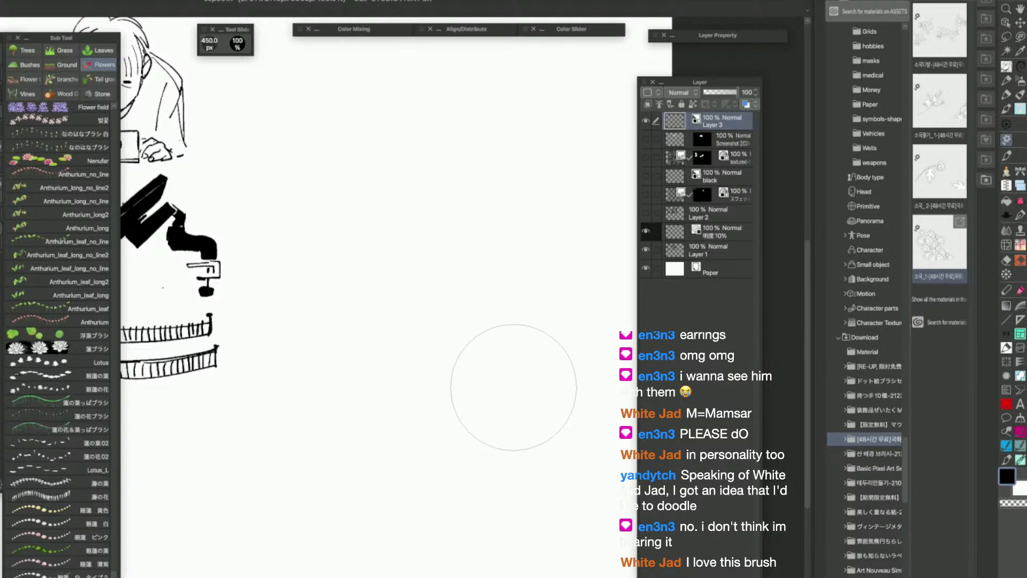
Stamp two more flower clusters at 450 px, undo them, and repeat with a single stamp that is also undone
click(515, 433)
click(410, 404)
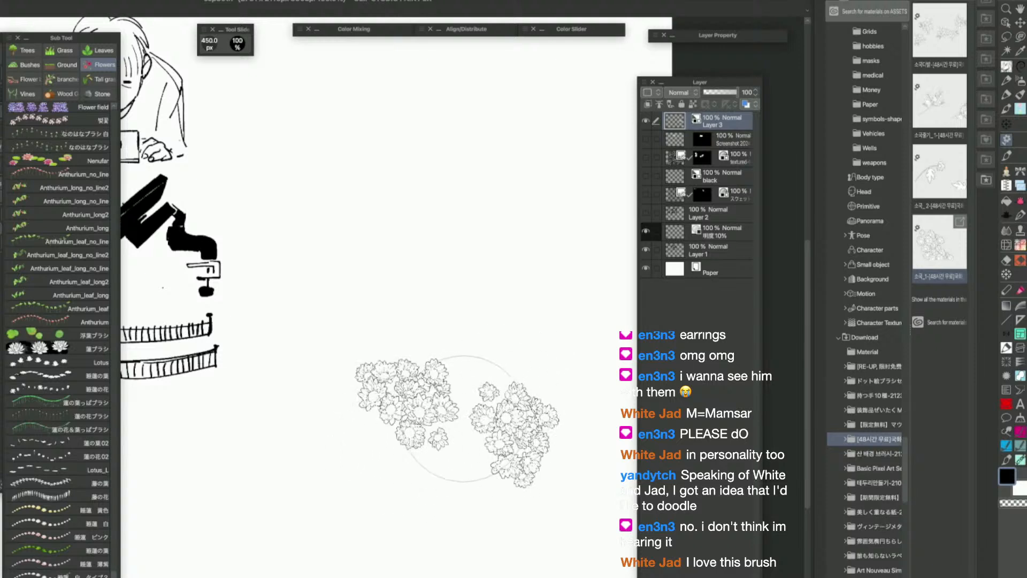
key(ctrl+z)
key(ctrl+z)
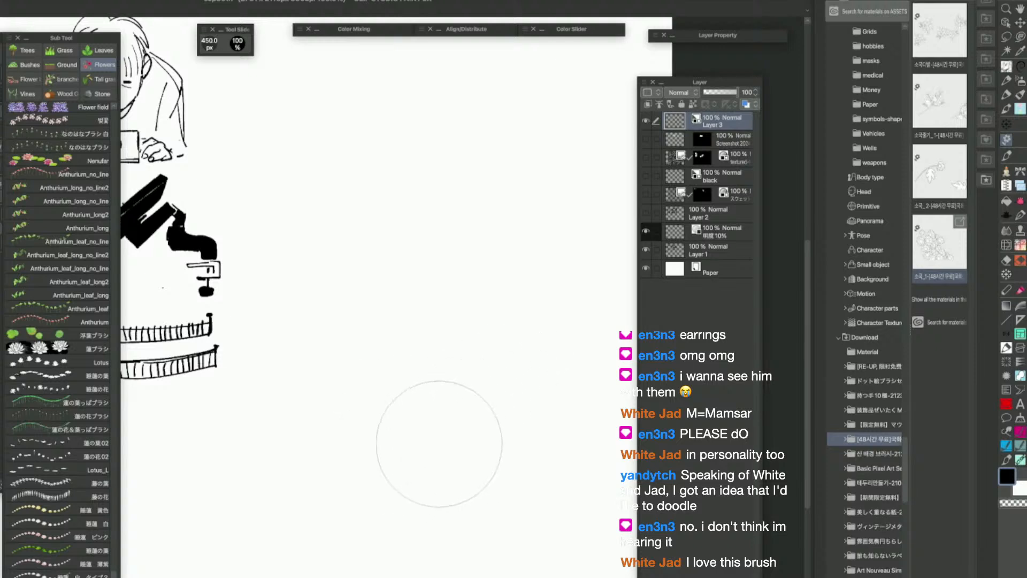
click(439, 443)
key(ctrl+z)
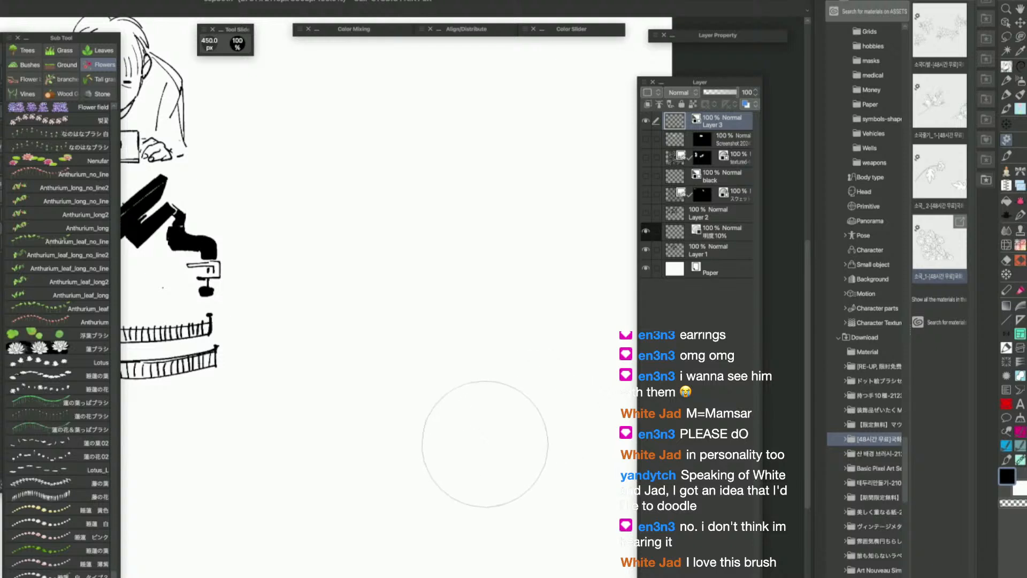
drag(517, 423, 532, 436)
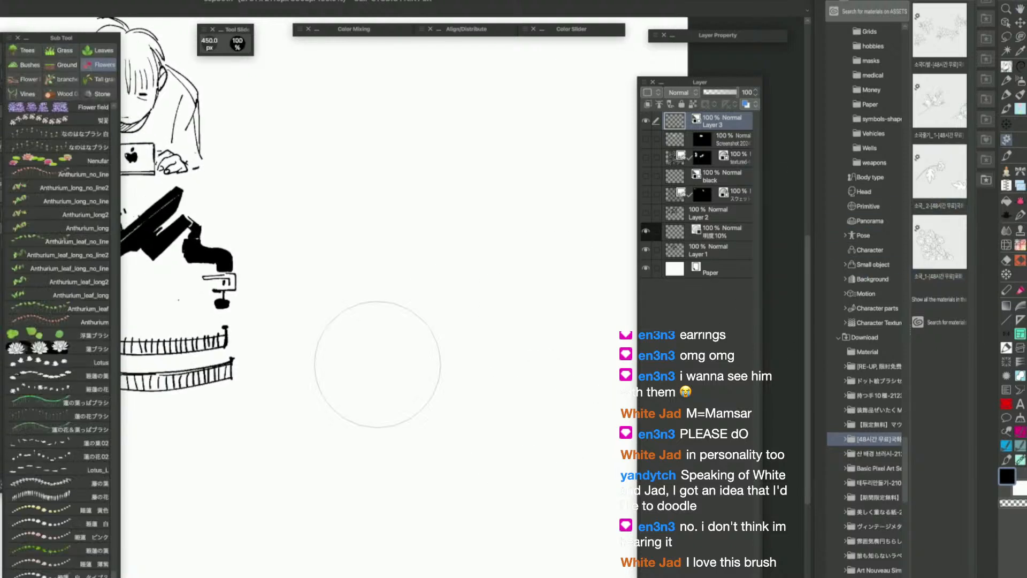
Enlarge the brush to 600 px, stamp test chrysanthemum sprigs on the canvas and undo them all
key(bracketright)
key(bracketright)
click(414, 461)
click(566, 358)
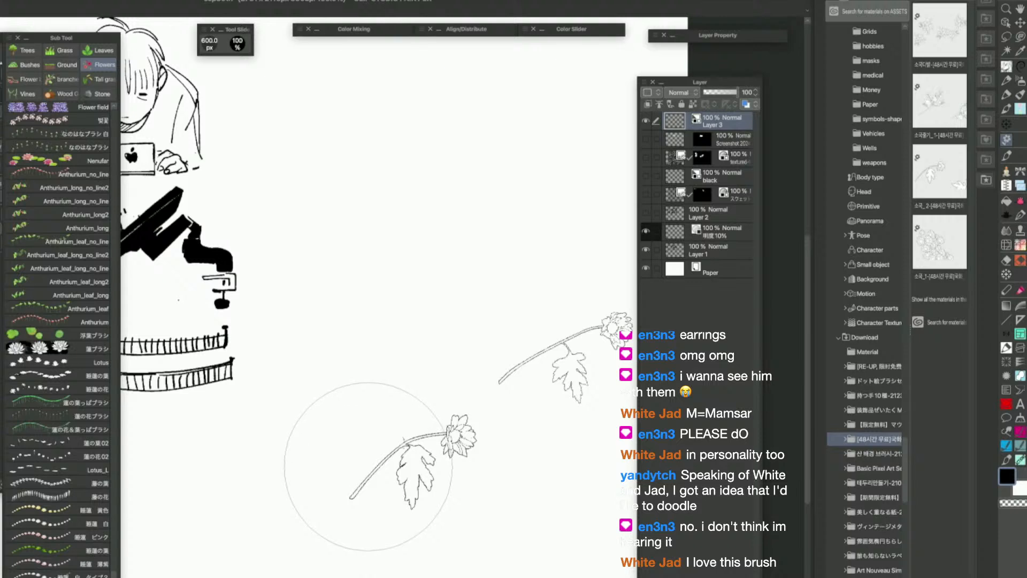
key(ctrl+z)
key(ctrl+z)
click(357, 441)
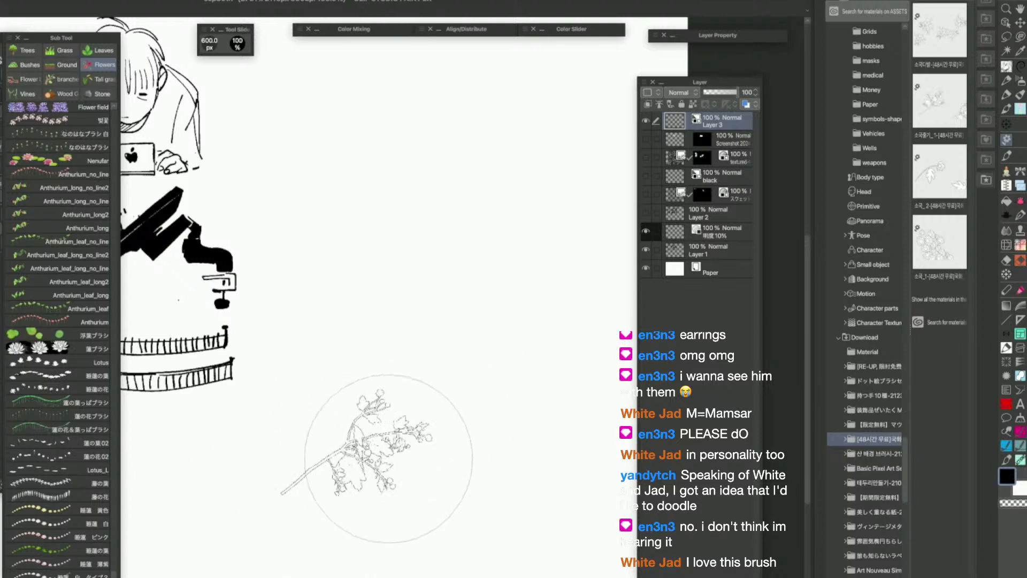
key(ctrl+z)
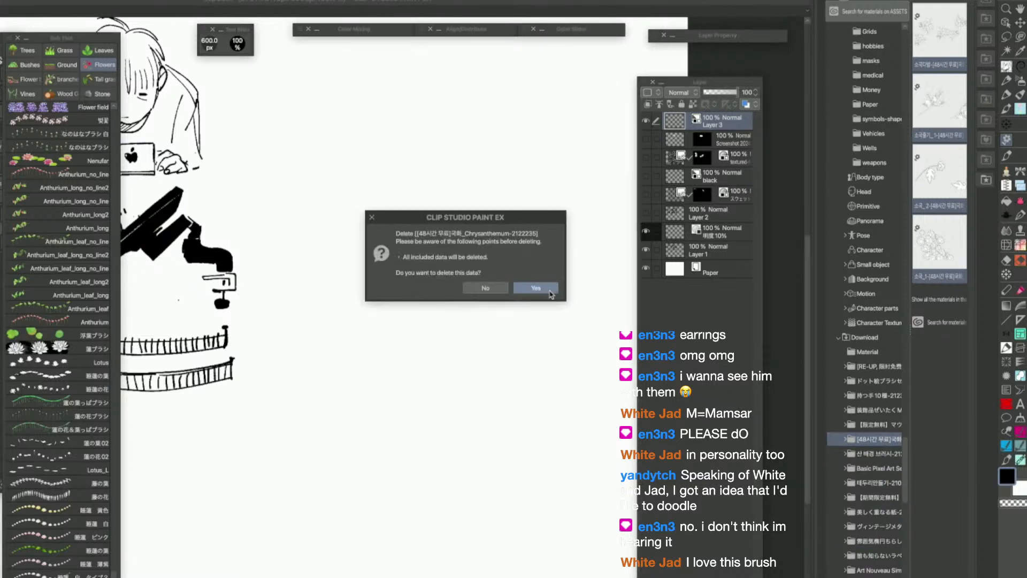
Delete the downloaded 국화_Chrysanthemum folder and open the 산 배경 브러시 download folder
click(534, 286)
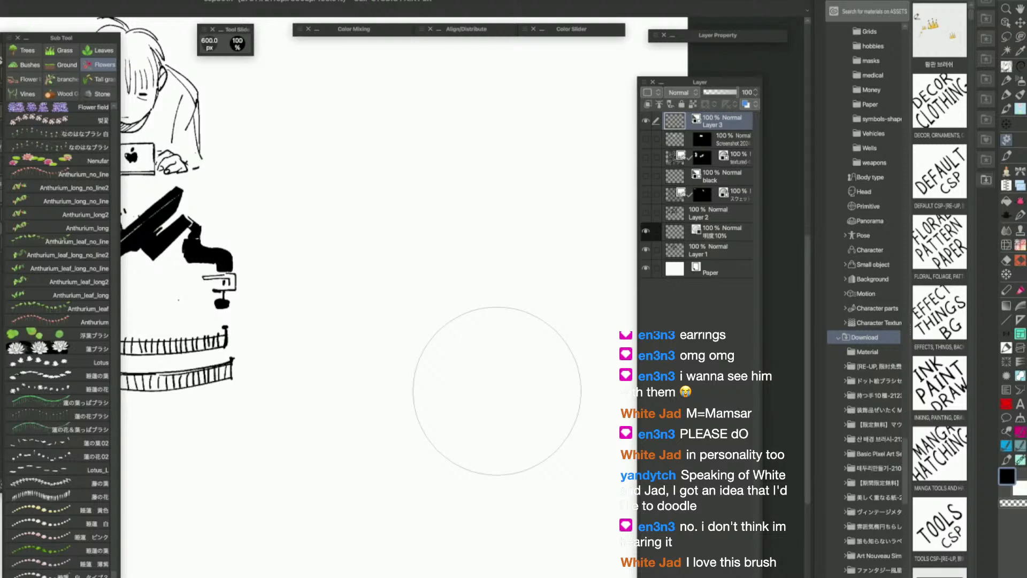
click(884, 455)
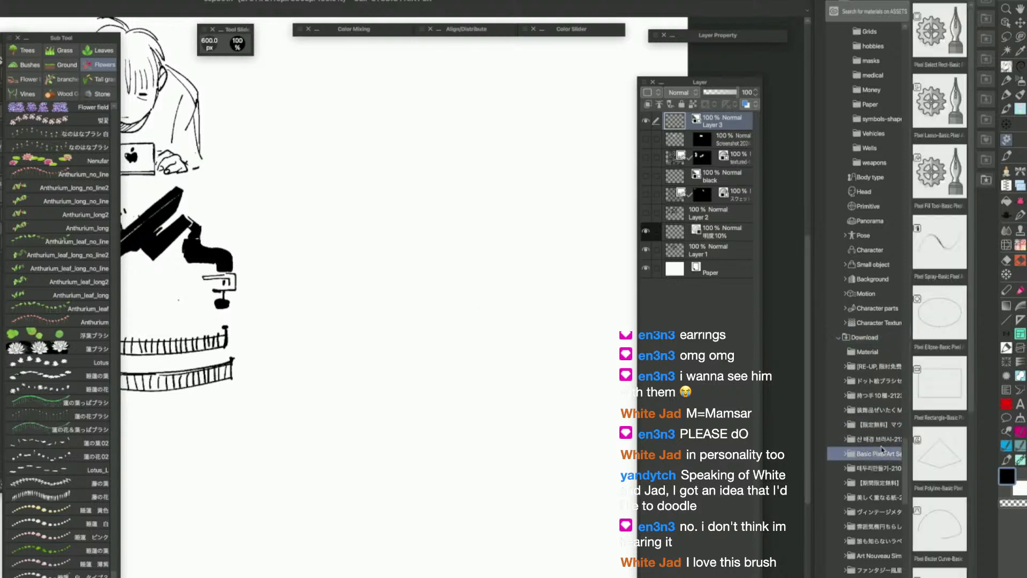
click(880, 441)
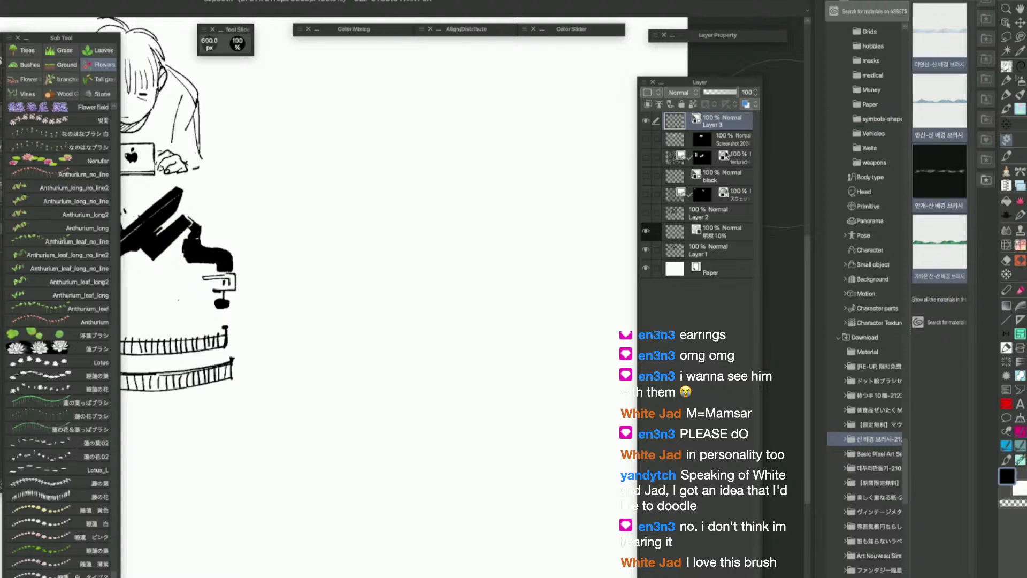
Switch to the Ground sub tool group, place the 가까운 산 mountain material on the canvas as a test, and undo it
click(248, 1)
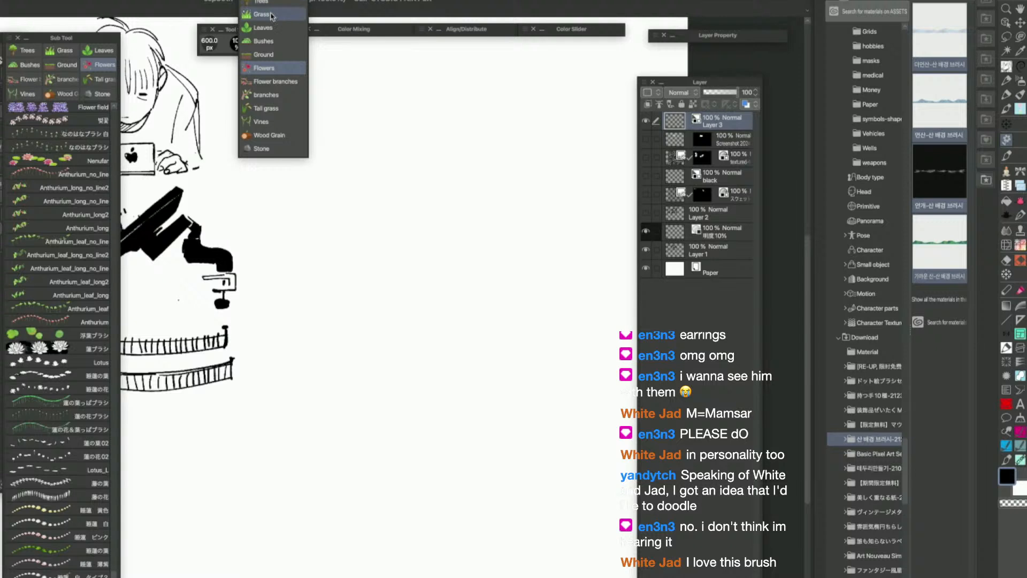
click(285, 55)
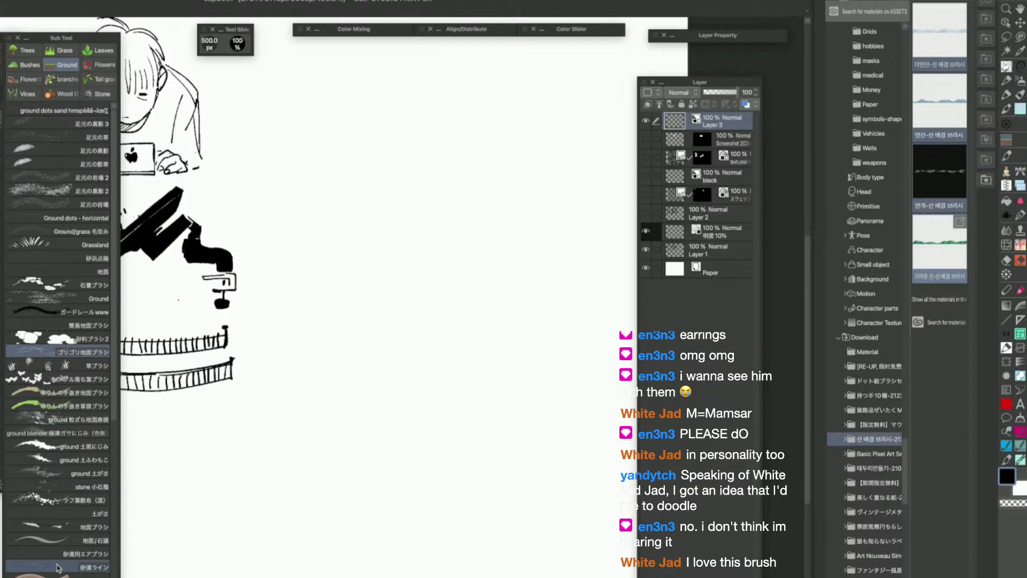
drag(933, 252, 473, 389)
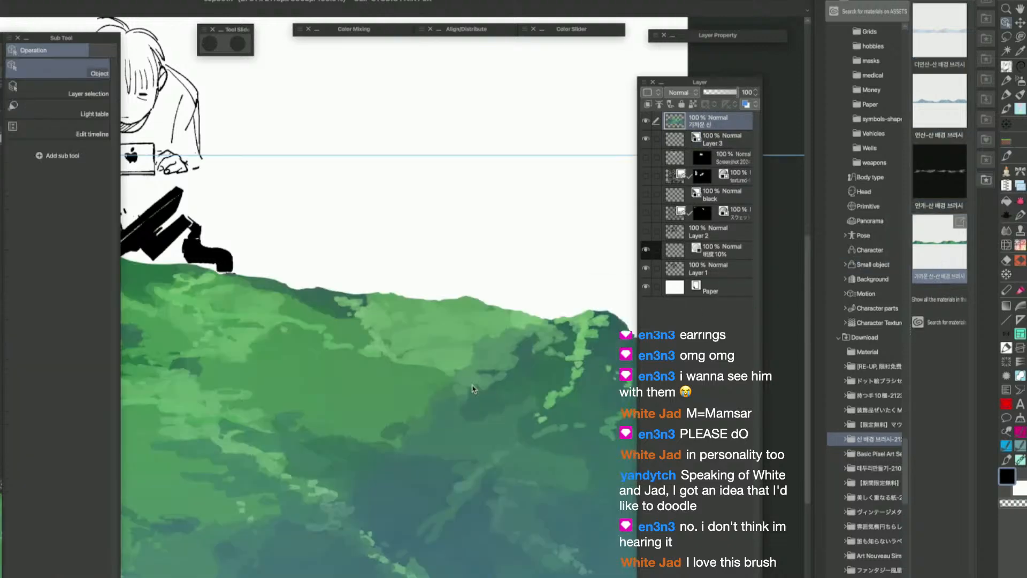
scroll(589, 407, down, 5)
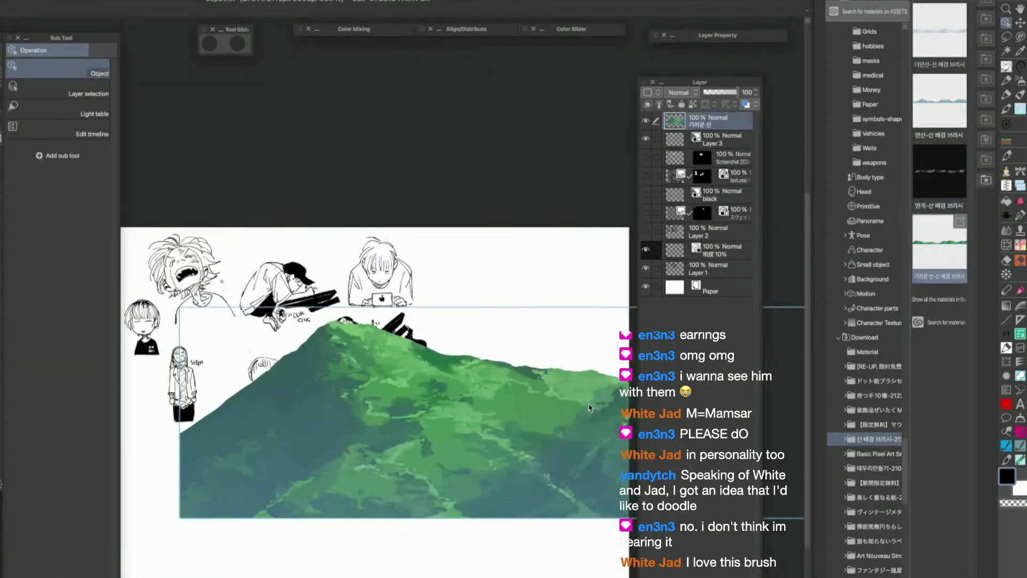
key(super+z)
Move all four mountain background materials into the nature folder and delete the downloaded 산 배경 브러시 folder
drag(906, 468, 912, 199)
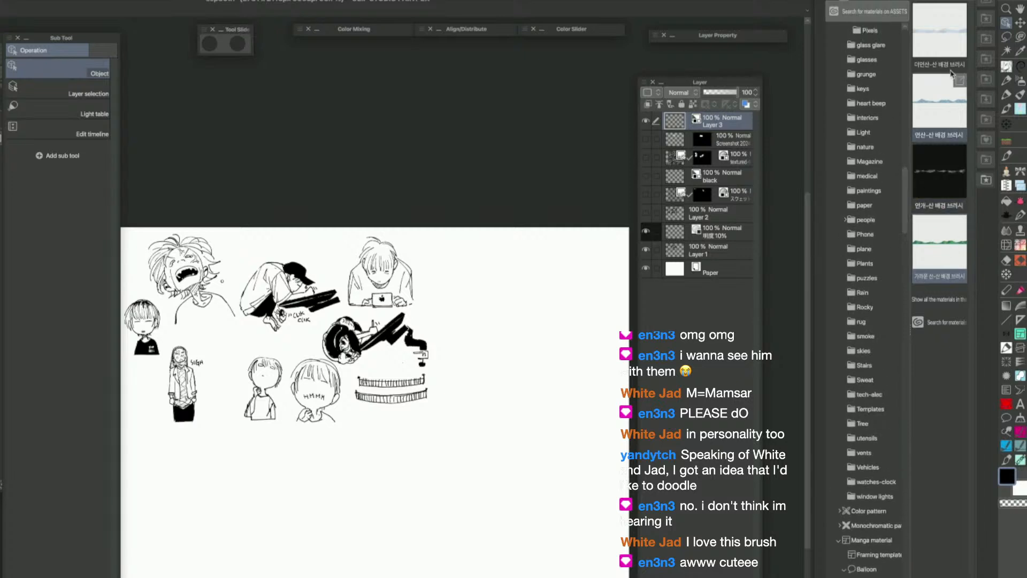
drag(963, 221, 877, 155)
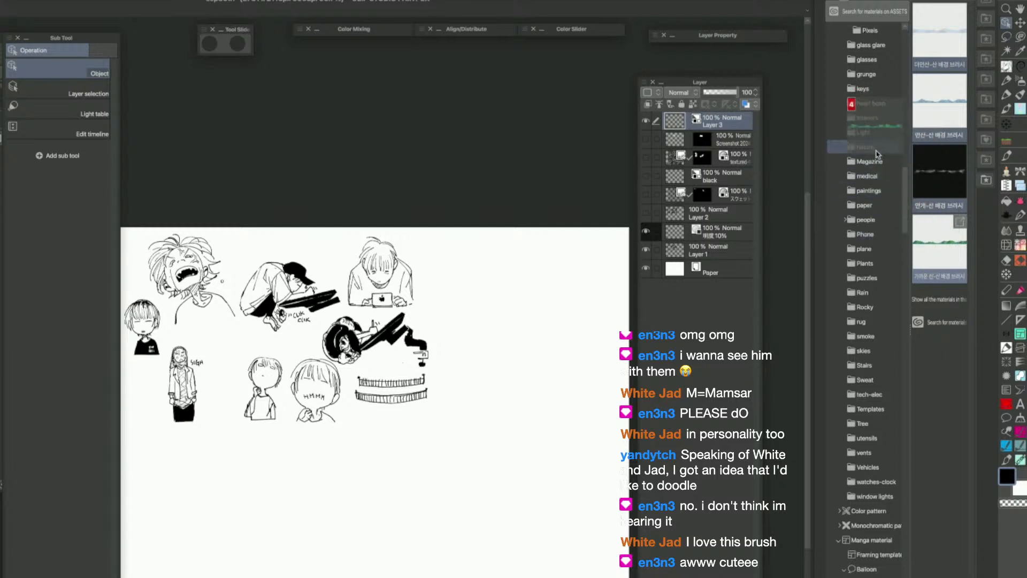
drag(877, 155, 877, 155)
drag(904, 232, 904, 524)
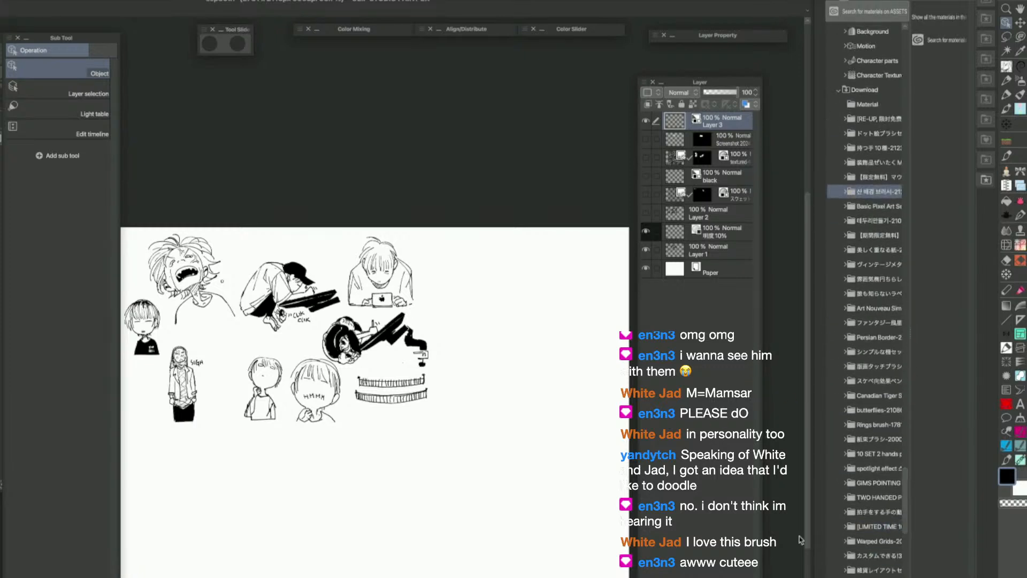
key(Delete)
click(536, 293)
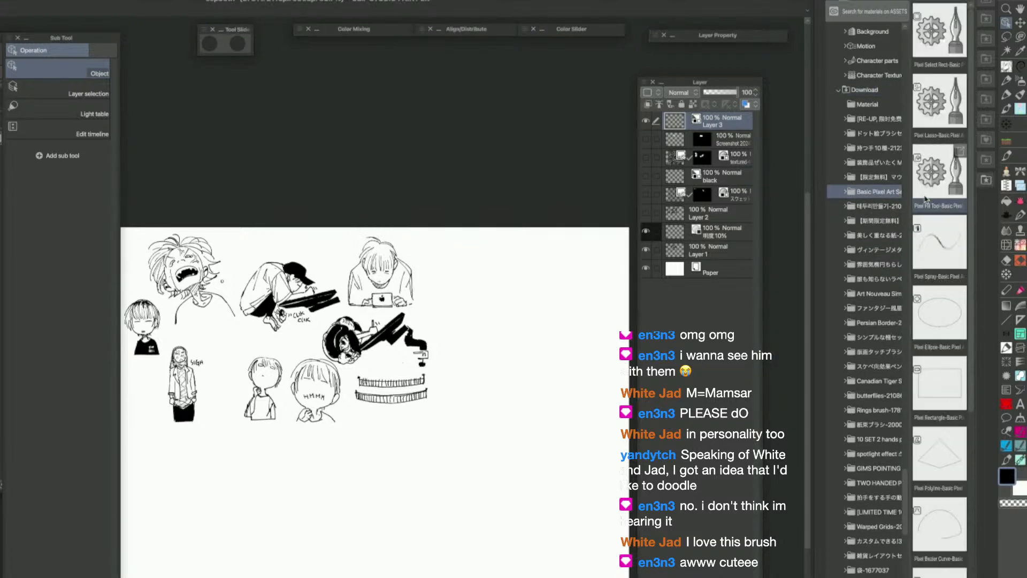
Delete the 【期間限定無料】 and 美しく重なる紙 folders from the downloaded materials
key(Down)
click(891, 221)
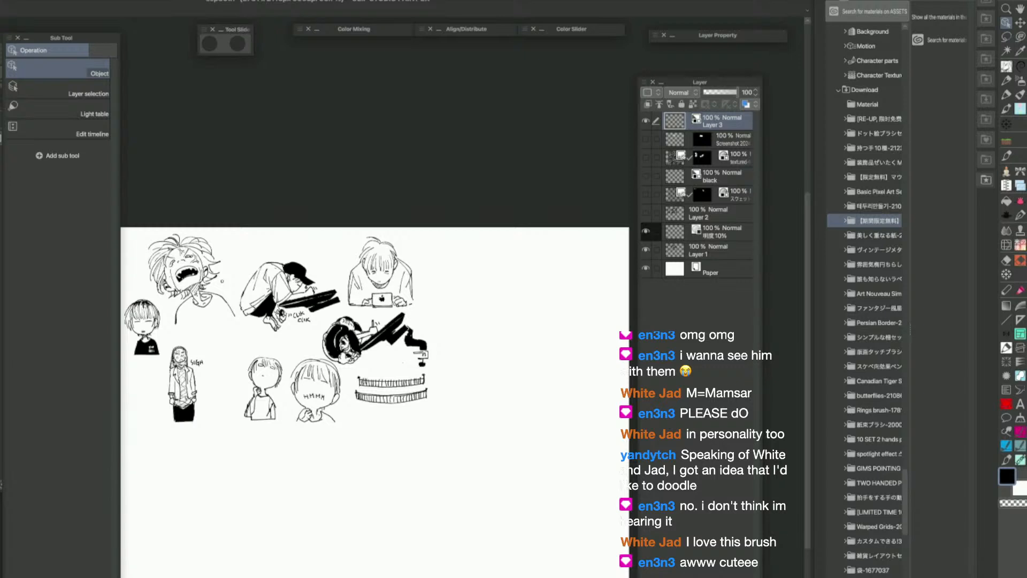
key(Delete)
key(Return)
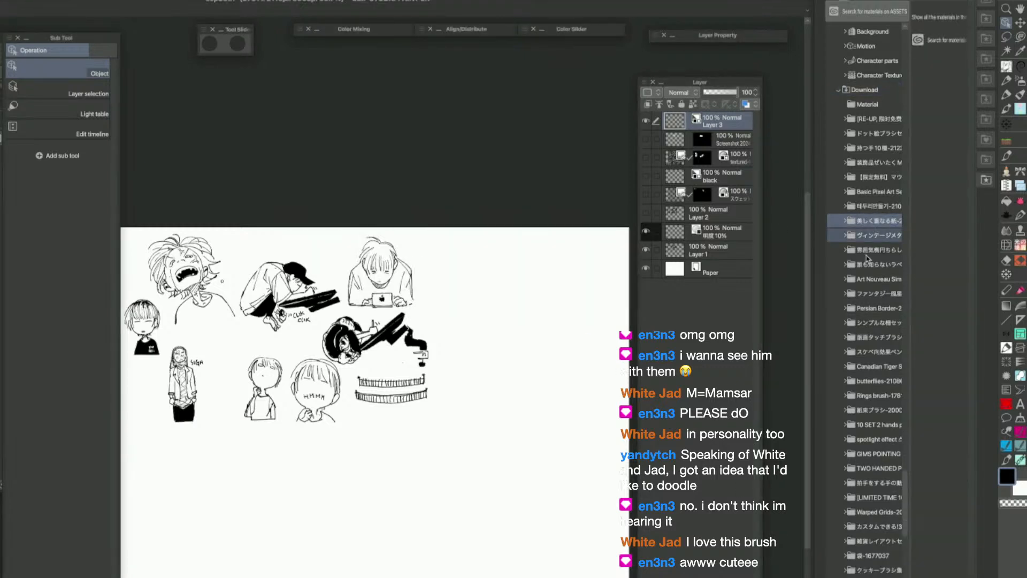
key(Delete)
key(Return)
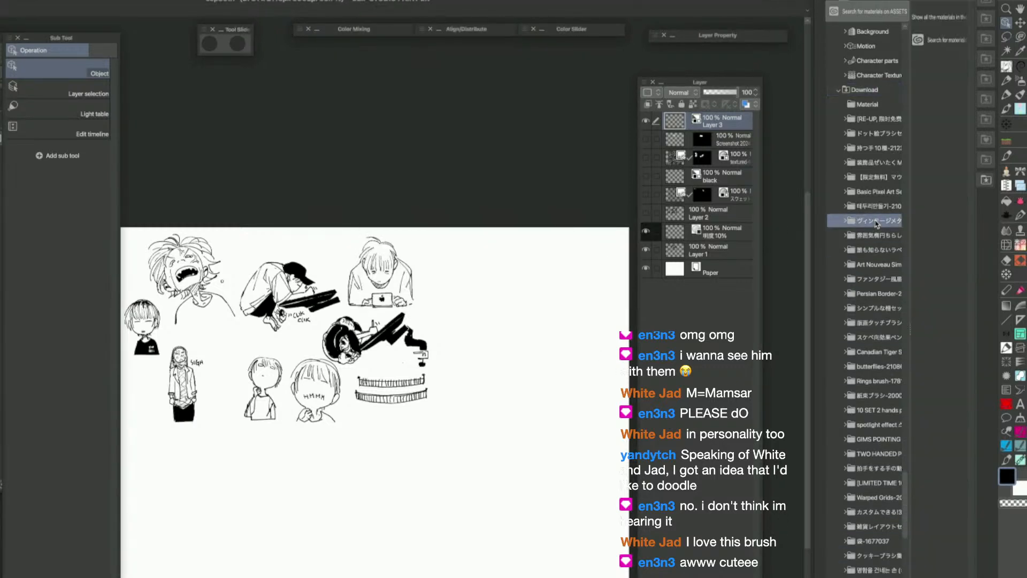
Delete the ヴィンテージメタルリーフブラシ and 雰囲気楕円ちらしブラシ folders from the downloaded materials
key(Delete)
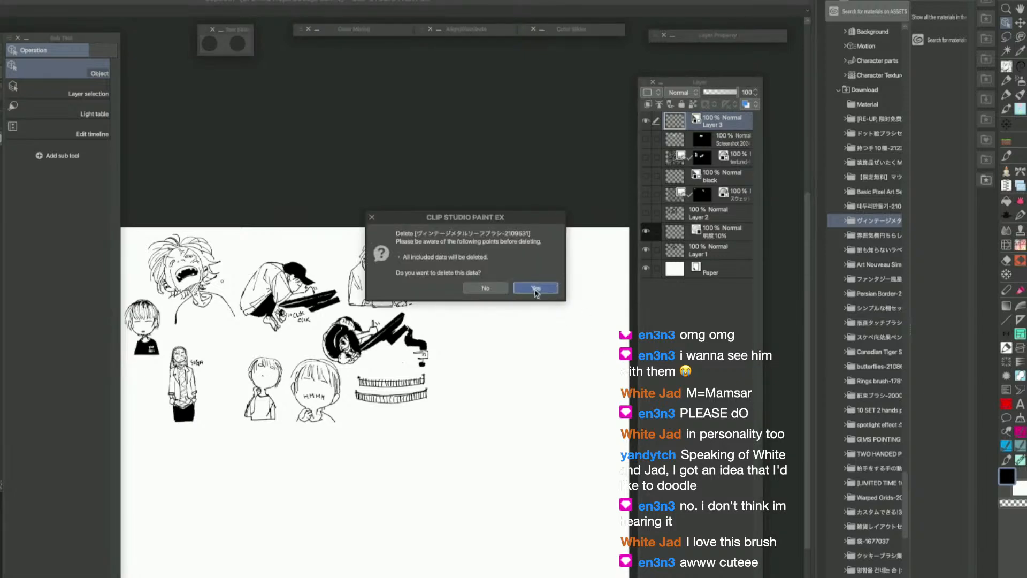
key(Return)
click(876, 220)
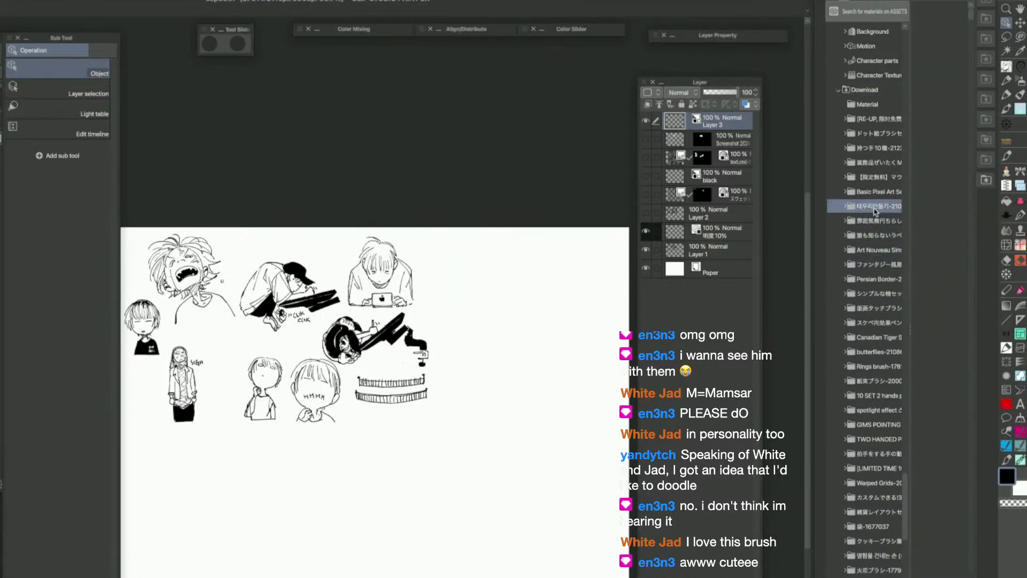
shift+click(876, 236)
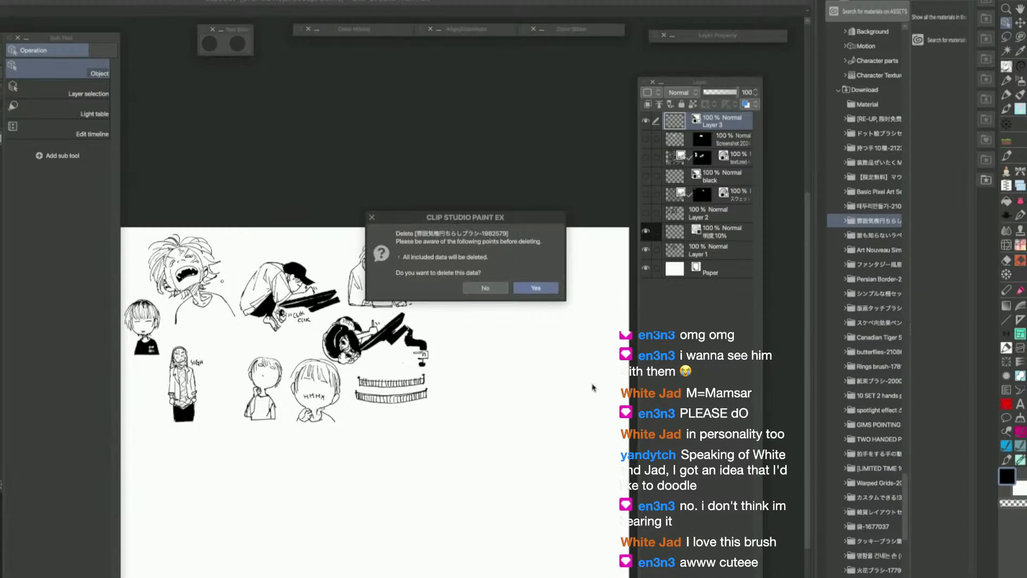
click(536, 288)
Delete the 誰も知らないラベル and Art Nouveau folders from the downloaded materials
click(868, 221)
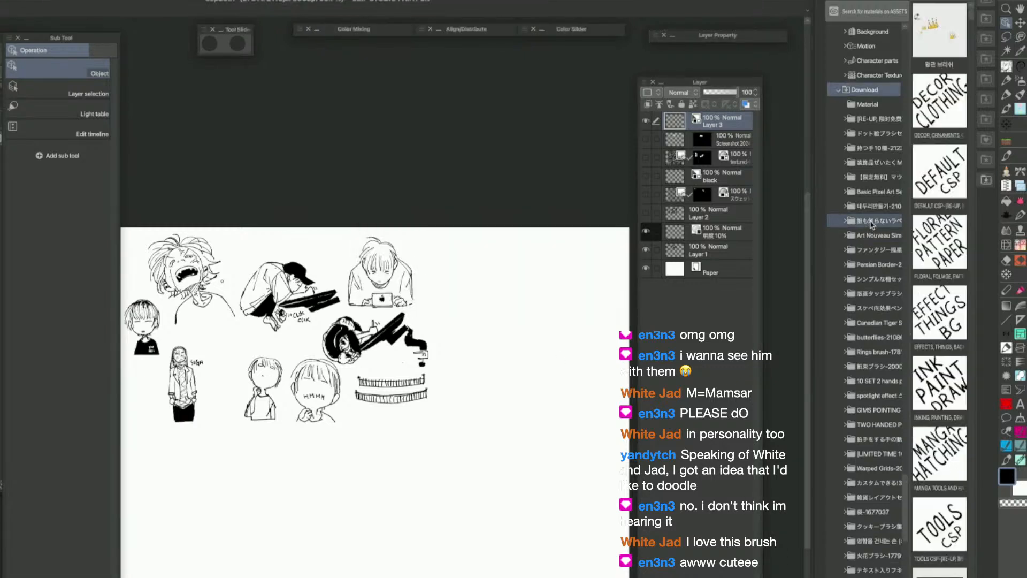
key(Delete)
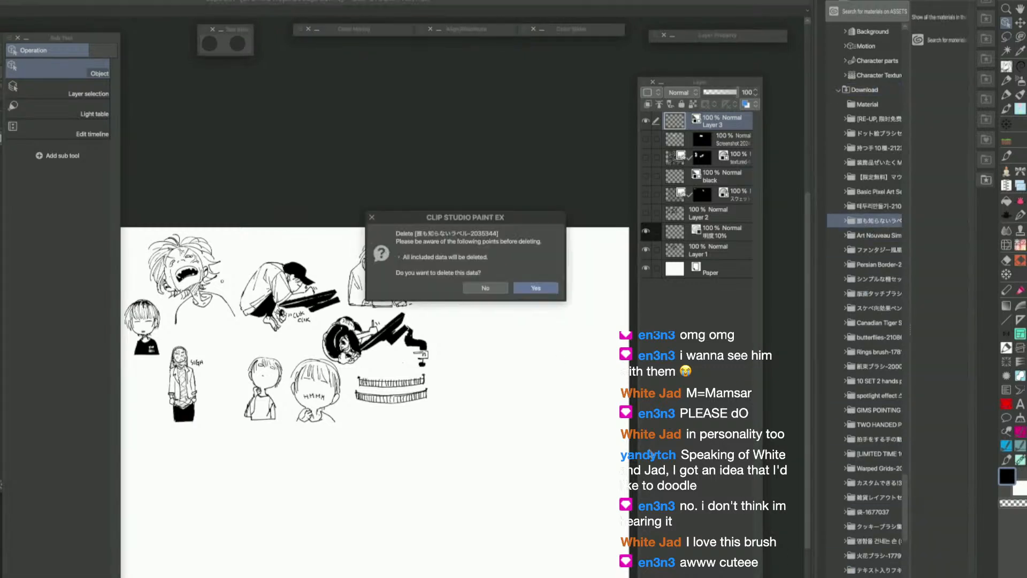
click(536, 288)
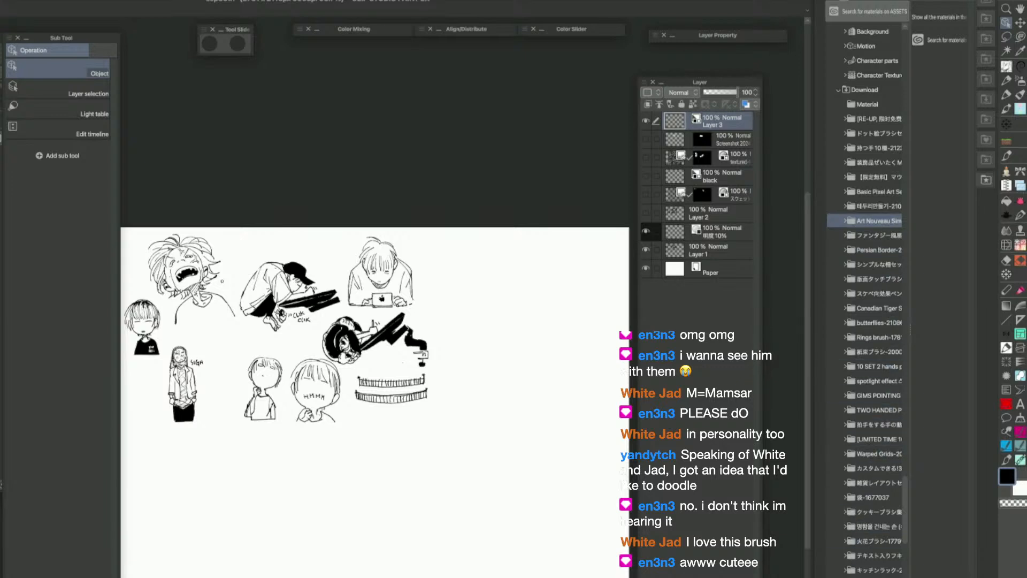
key(Delete)
click(536, 288)
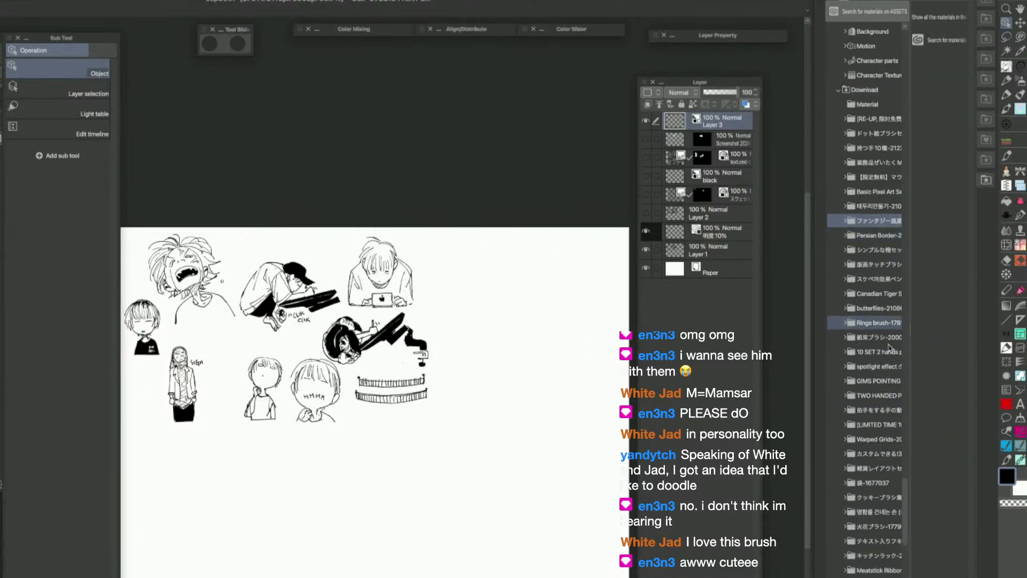
Delete the ファンタジー風 and Persian Border folders from the downloaded materials
key(Delete)
click(536, 288)
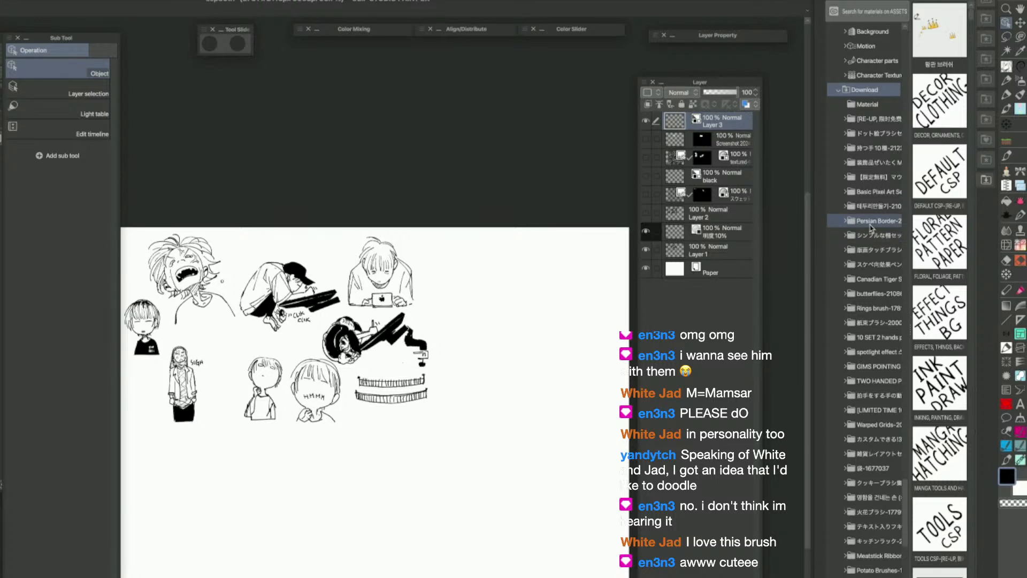
click(872, 223)
key(Delete)
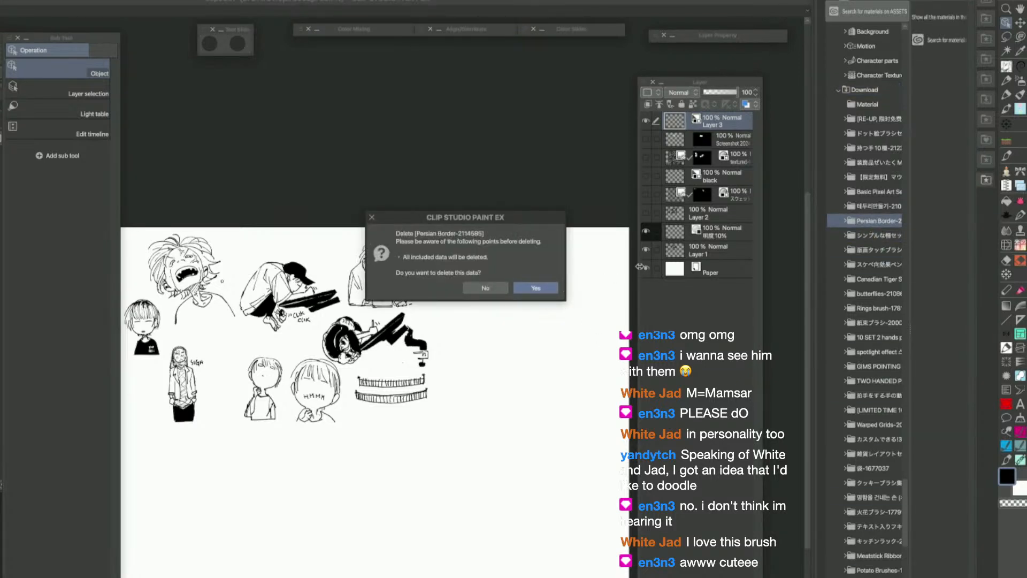
click(536, 288)
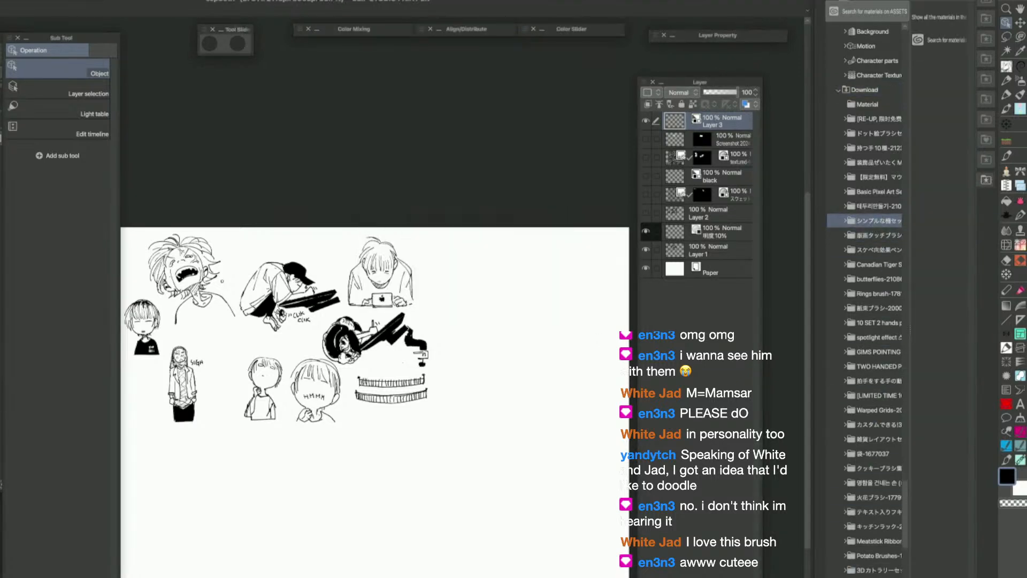
Delete the シンプルな柵セット and 版画タッチブラシセット folders from the downloaded materials
key(Delete)
click(536, 288)
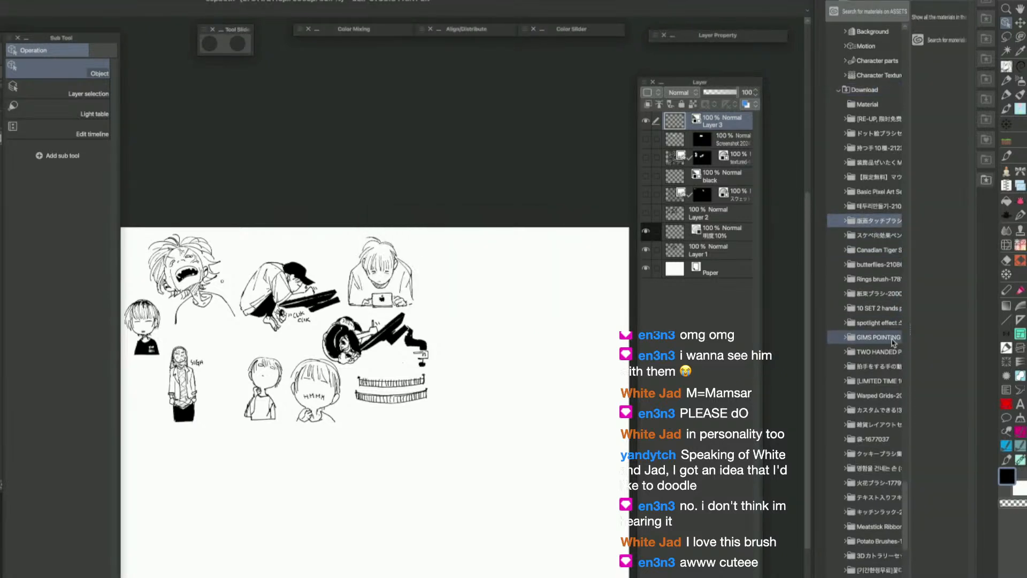
key(Delete)
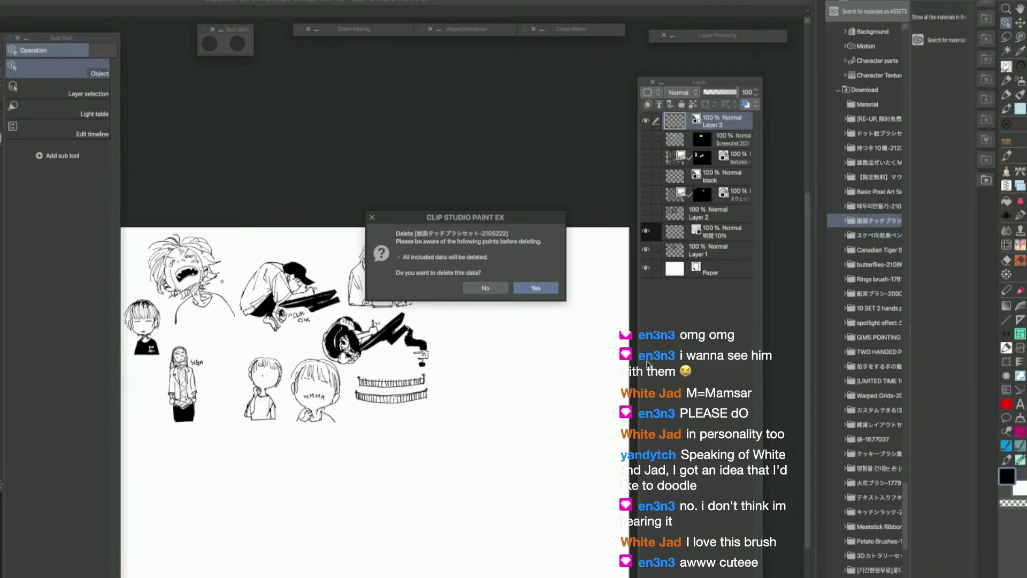
click(536, 288)
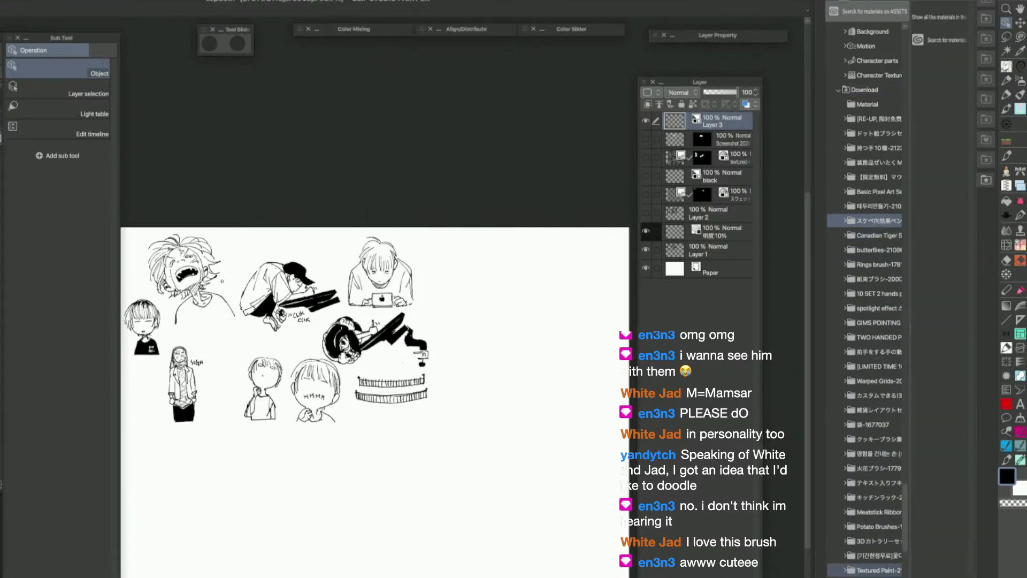
Delete the スケベ向効果ペン and Canadian Tiger Swallowtail Wings folders from the downloaded materials
key(Delete)
click(536, 290)
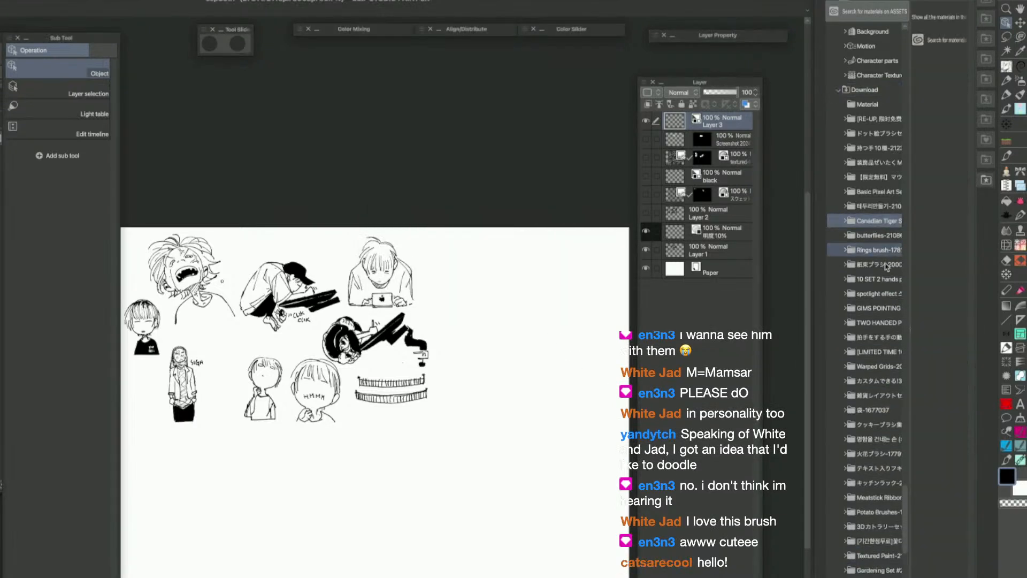
key(Delete)
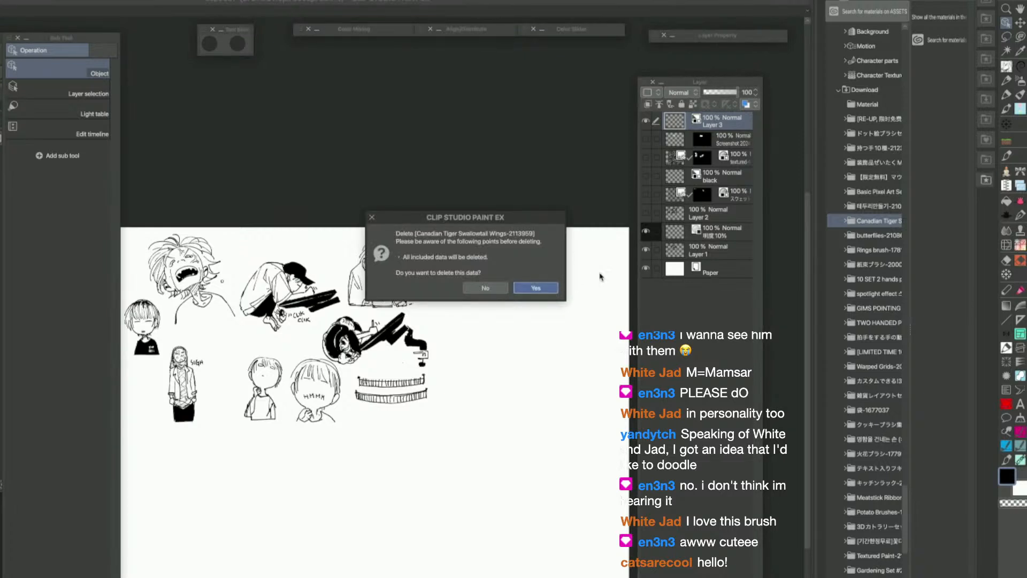
click(536, 290)
Delete the butterflies and Rings brush folders from the downloaded materials
click(870, 226)
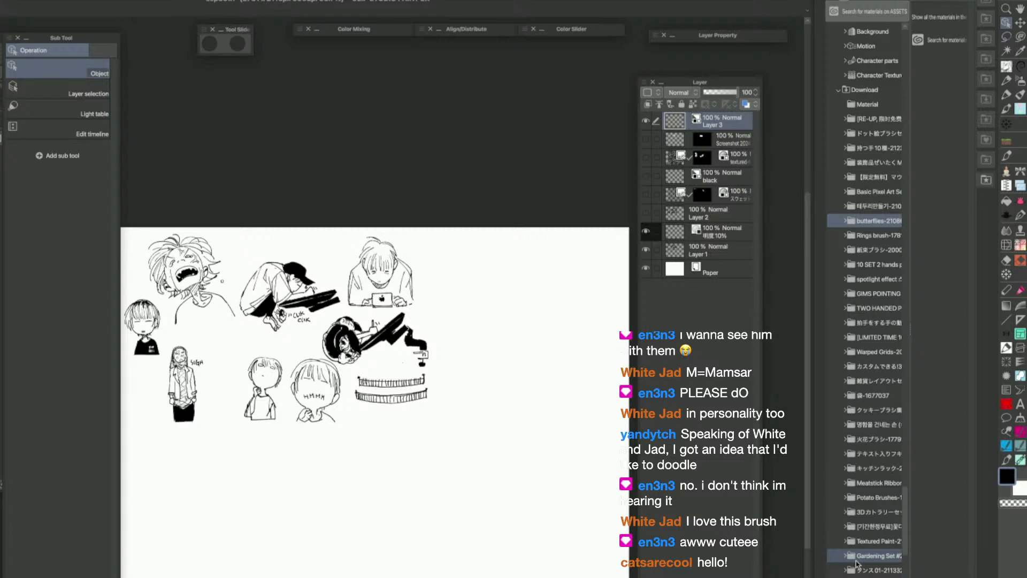
key(Delete)
key(Return)
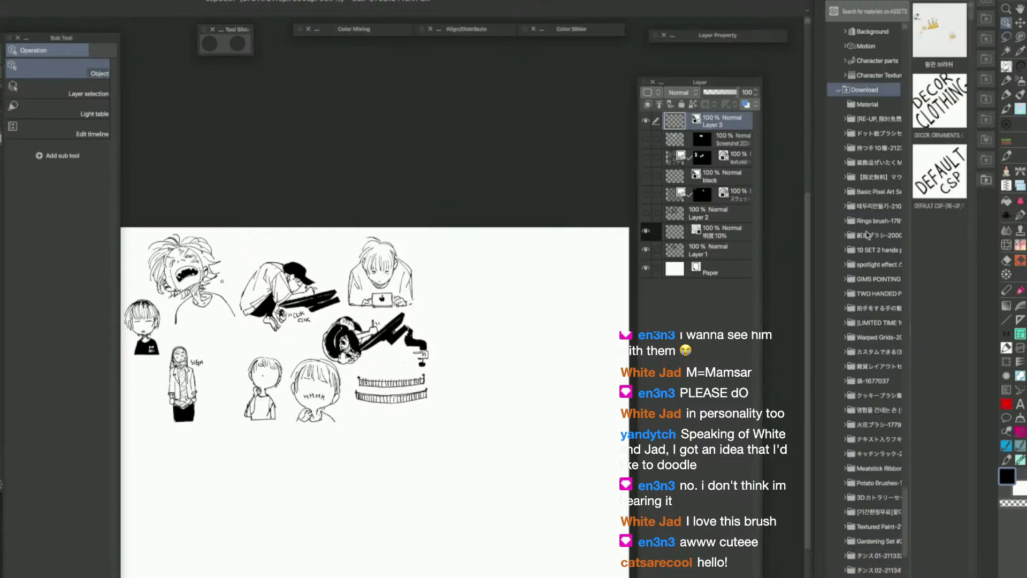
key(Delete)
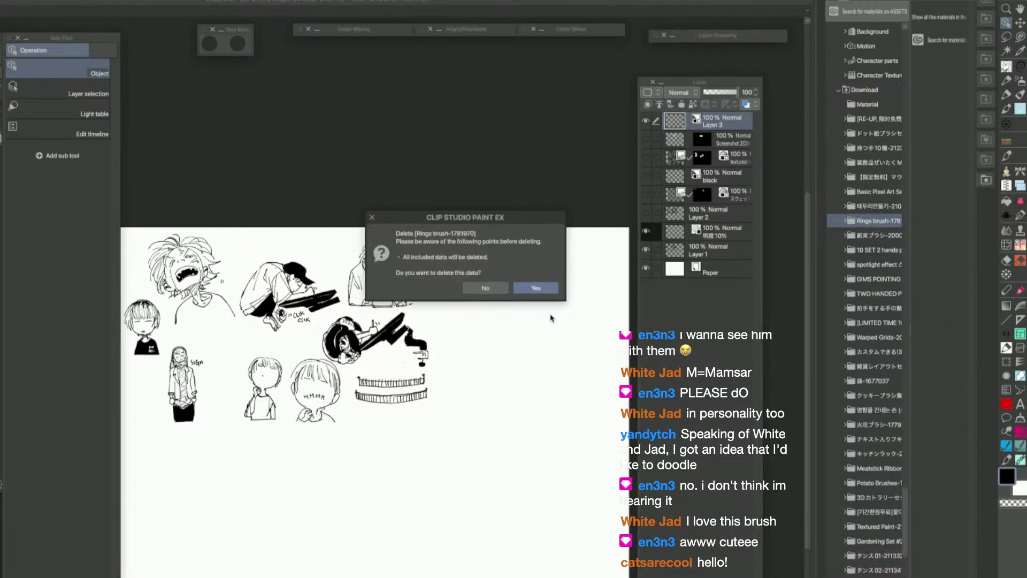
key(Return)
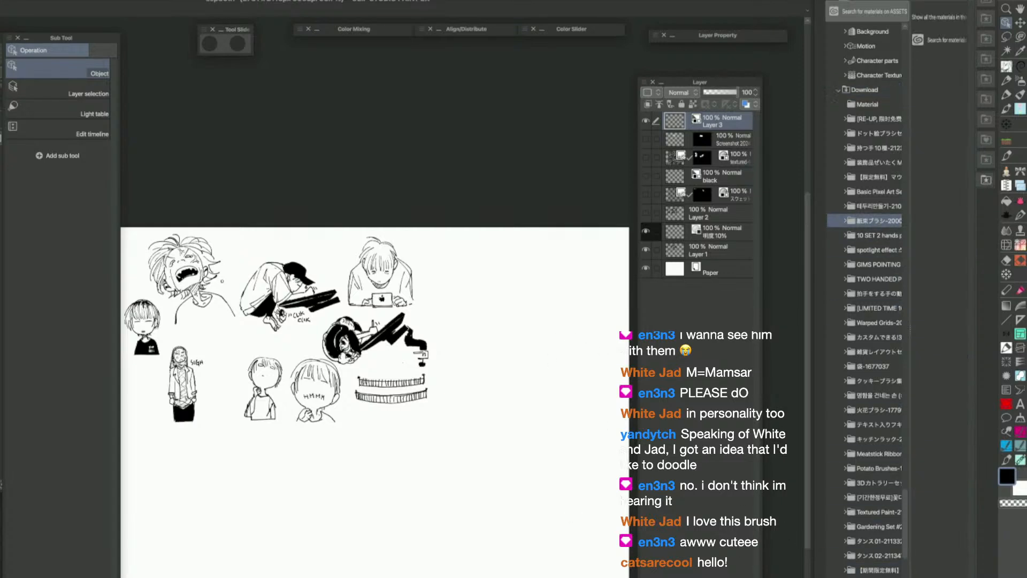
Delete the 紙束ブラシ and 10 SET 2 hands poses folders from the downloaded materials
key(Delete)
key(Return)
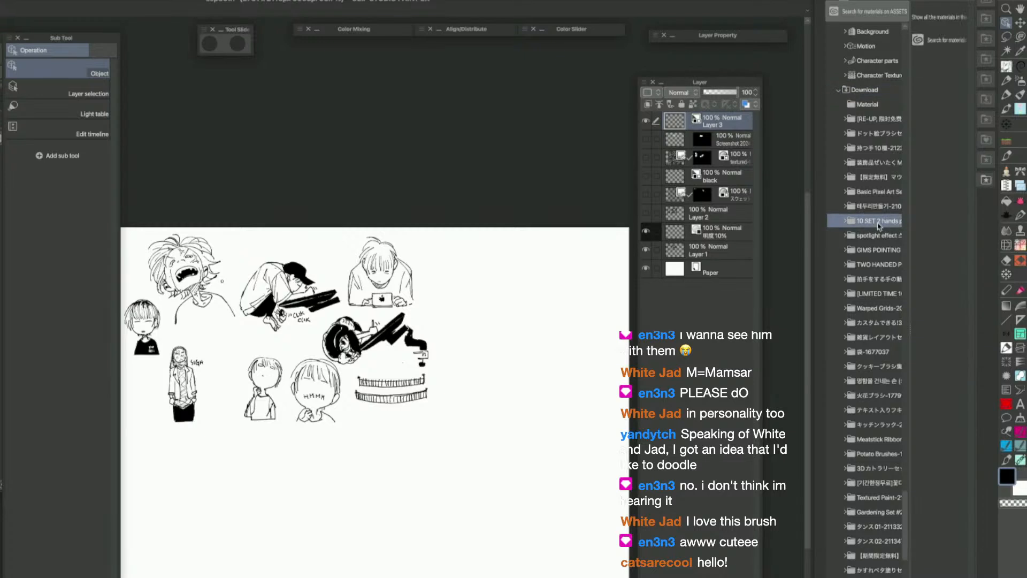
key(Delete)
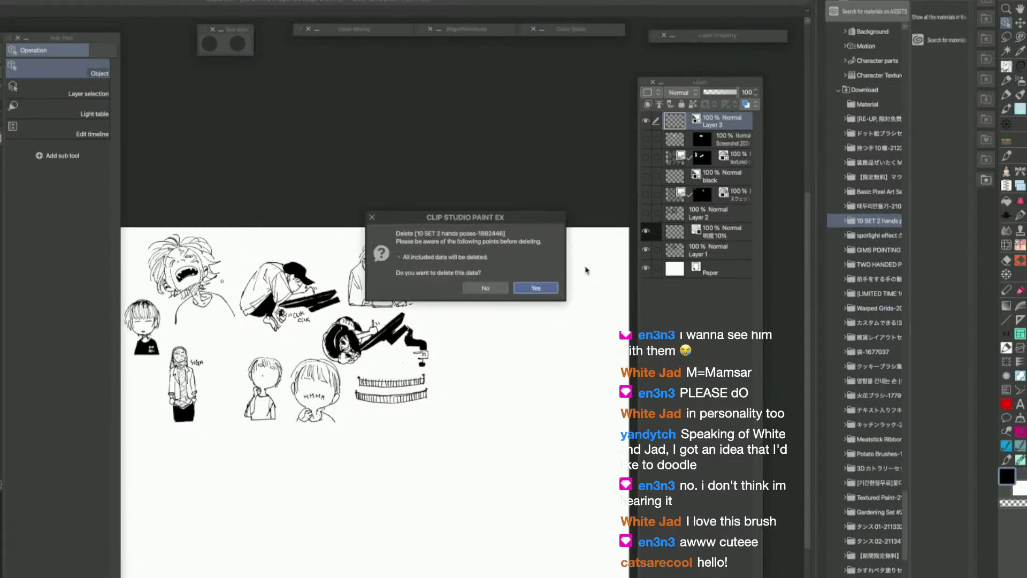
key(Return)
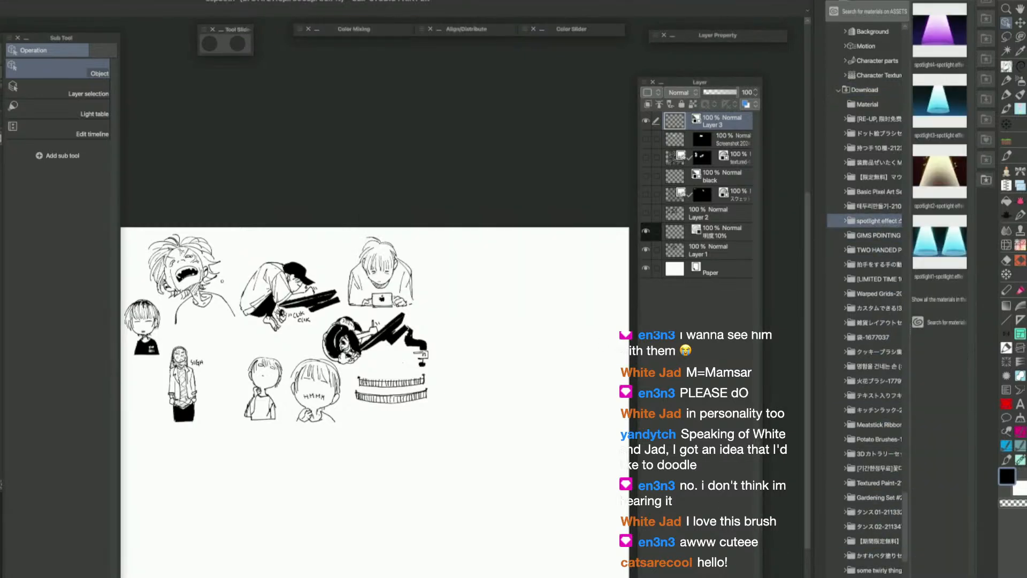
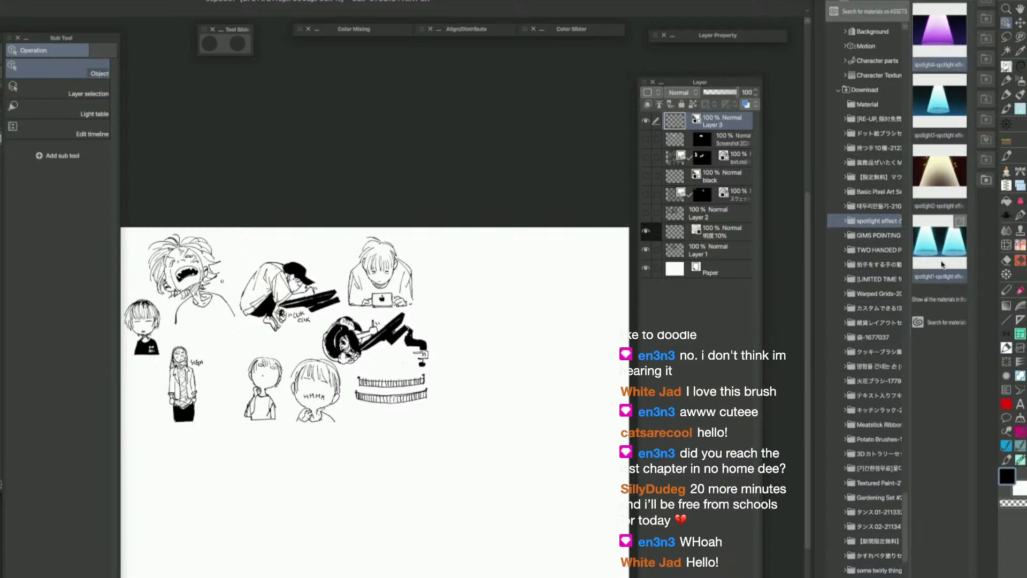
Delete the GIMS POINTING and TWO HANDED POSE 10 SET folders from the downloaded materials
click(888, 234)
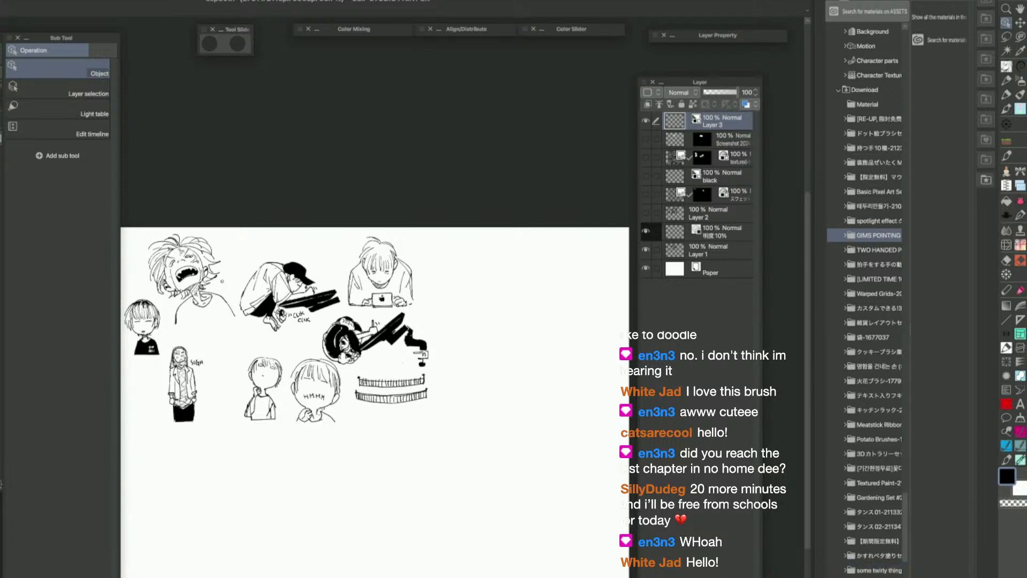
click(861, 577)
click(547, 287)
click(891, 242)
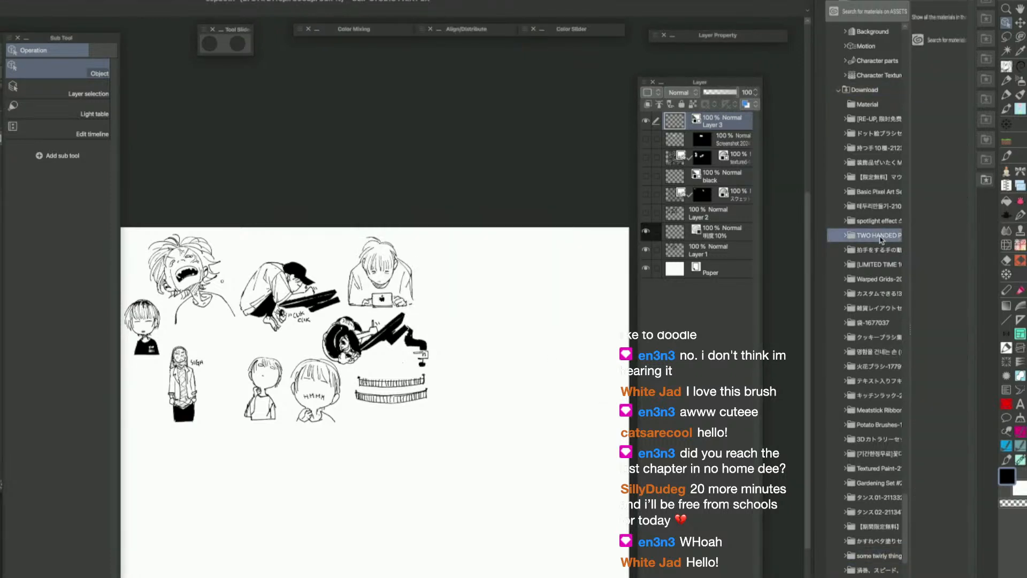
click(862, 577)
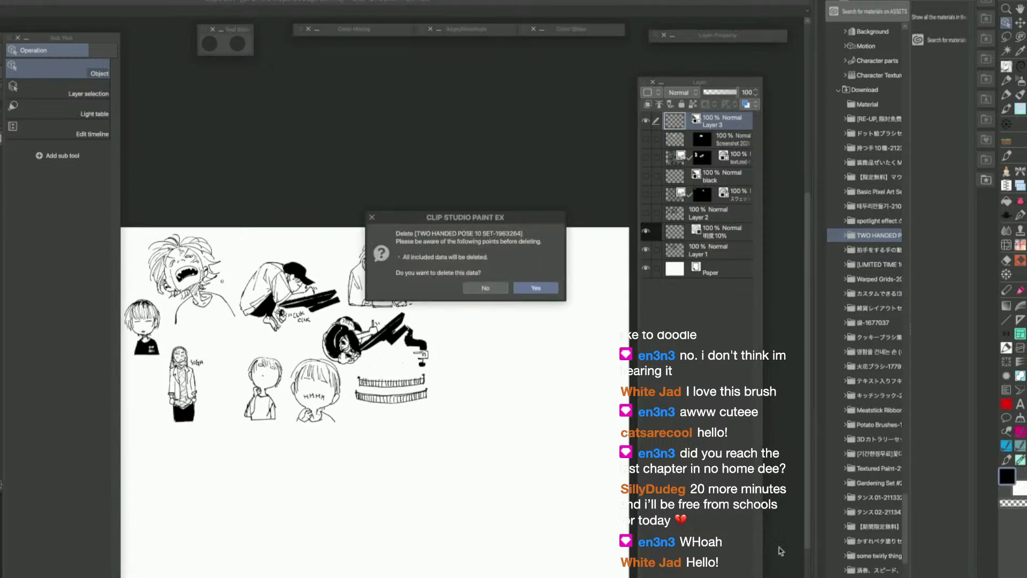
click(543, 289)
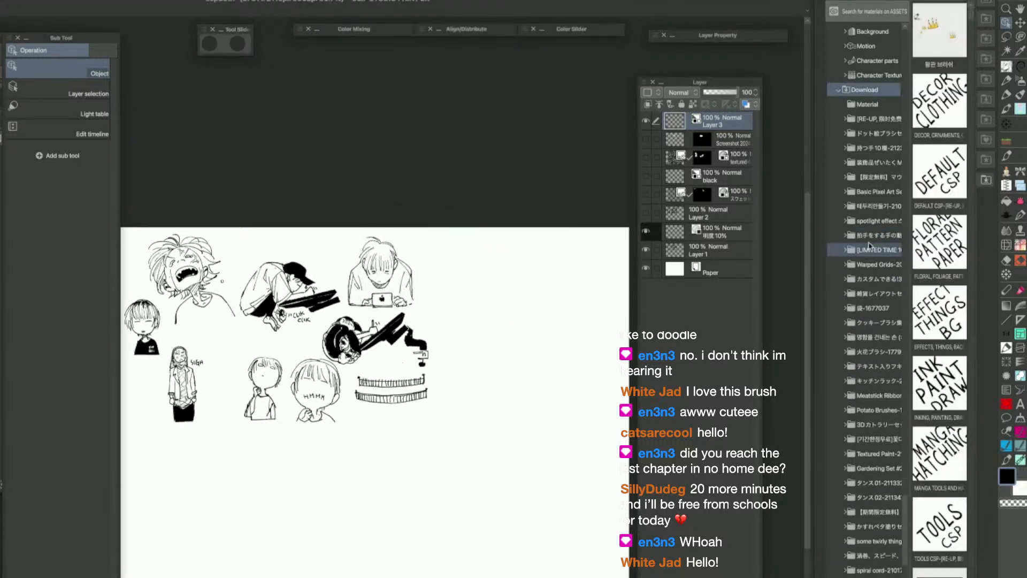
Delete the 拍手をする手, LIMITED TIME and Warped Grids folders from the downloaded materials
click(878, 235)
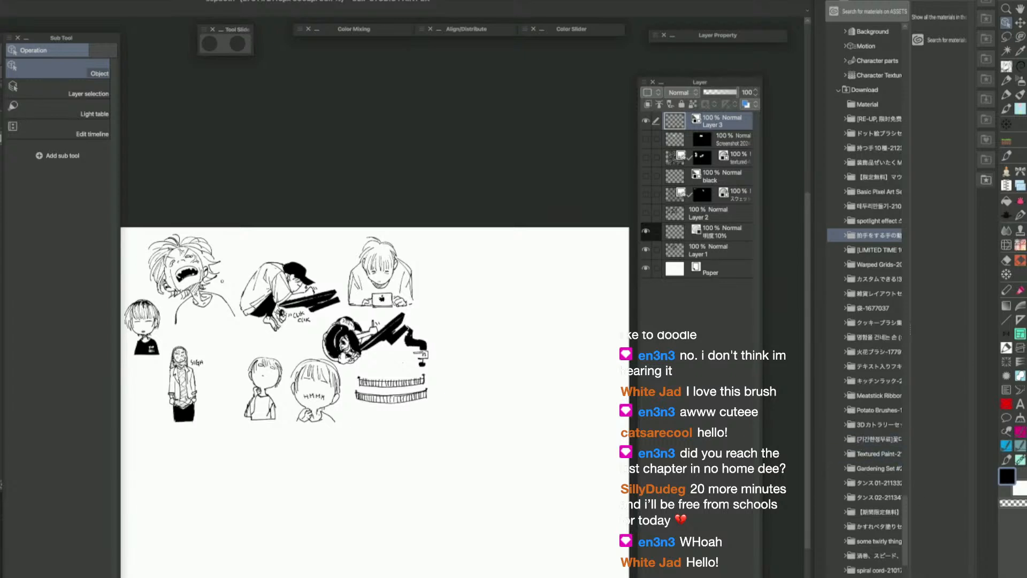
click(537, 293)
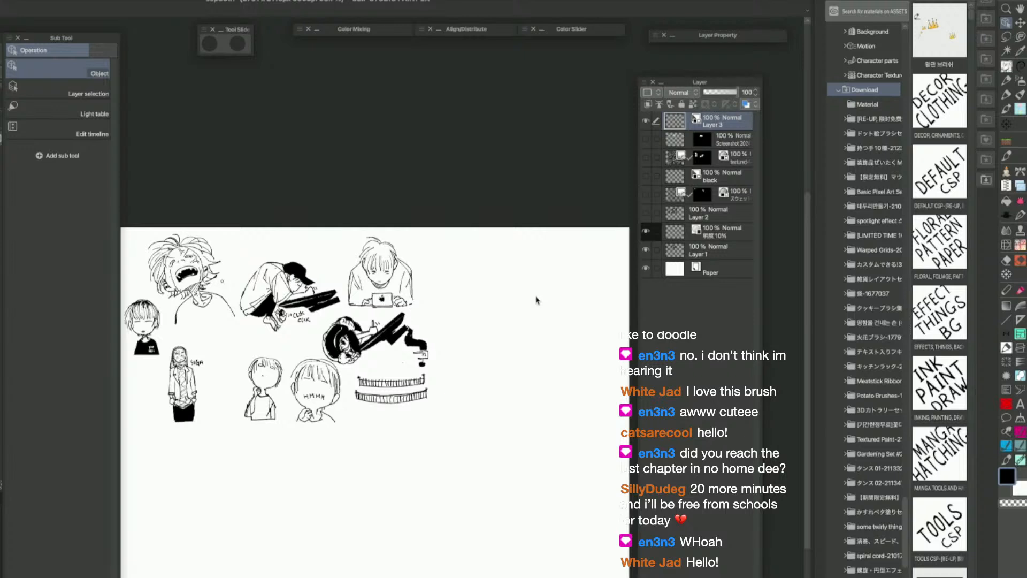
click(878, 235)
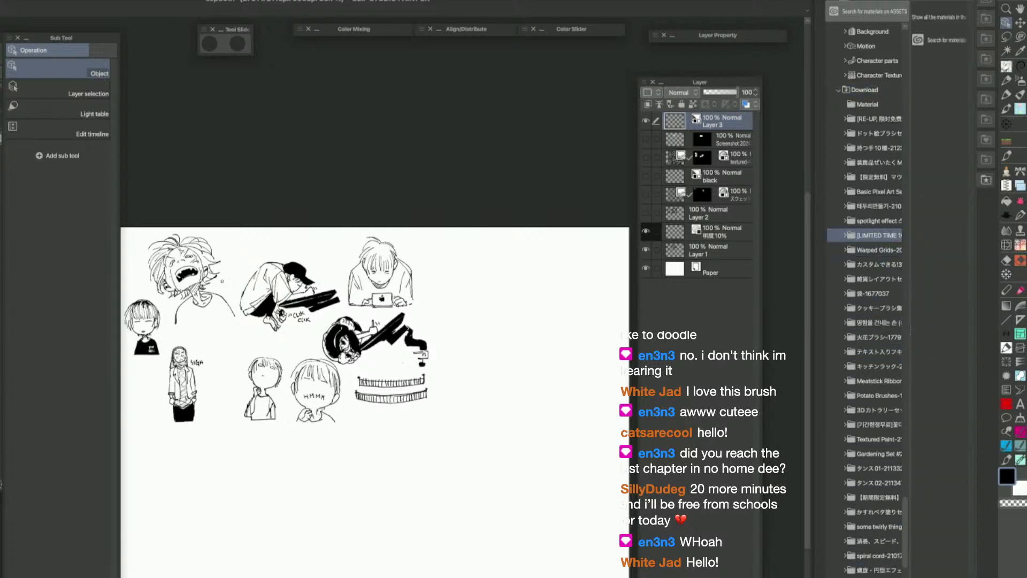
click(542, 291)
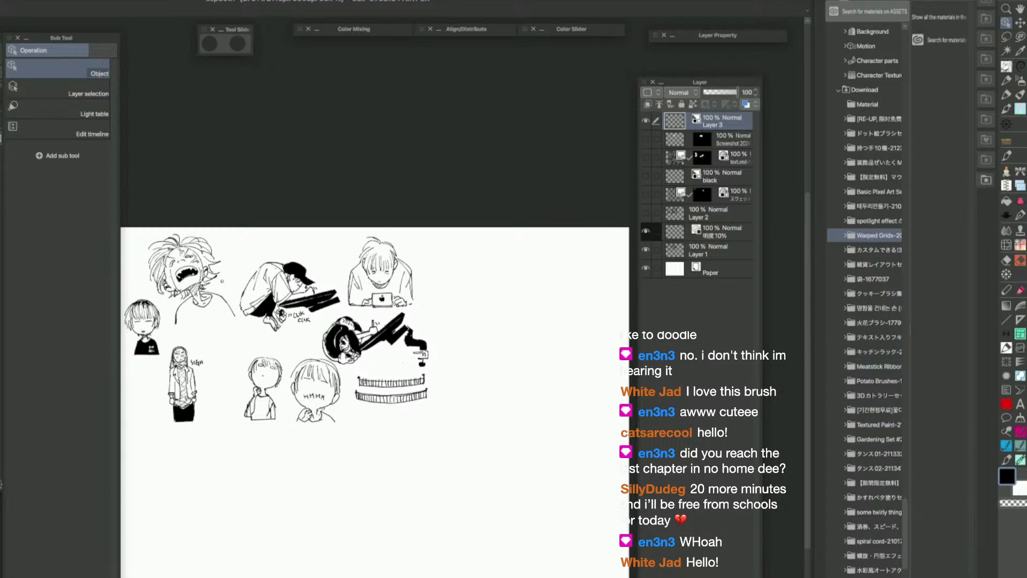
click(537, 290)
Check the カスタムできる, 雑貨レイアウトセット and 袋 downloads, and delete the クッキーブラシ集 folder
click(879, 236)
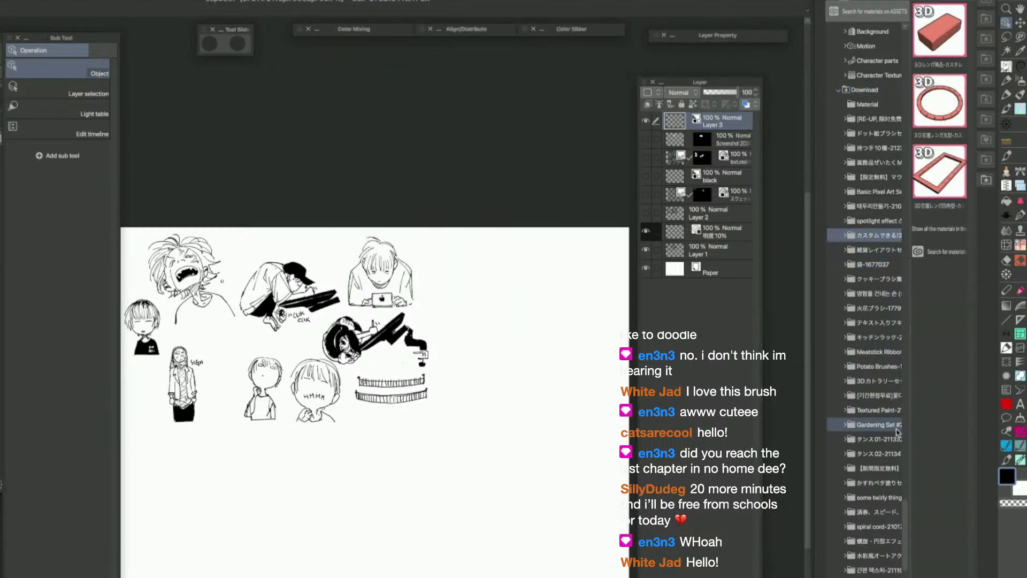
key(Down)
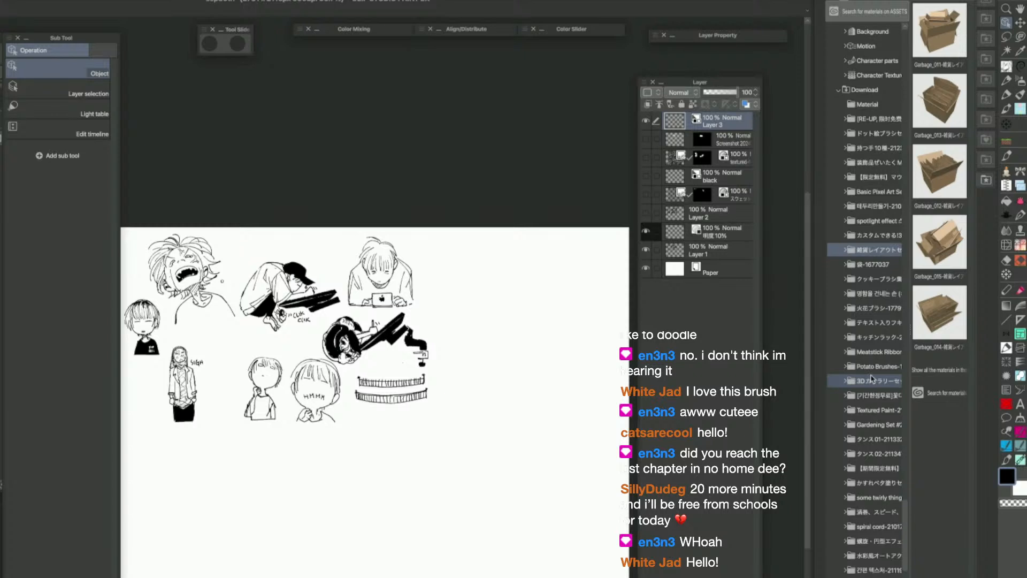
key(Down)
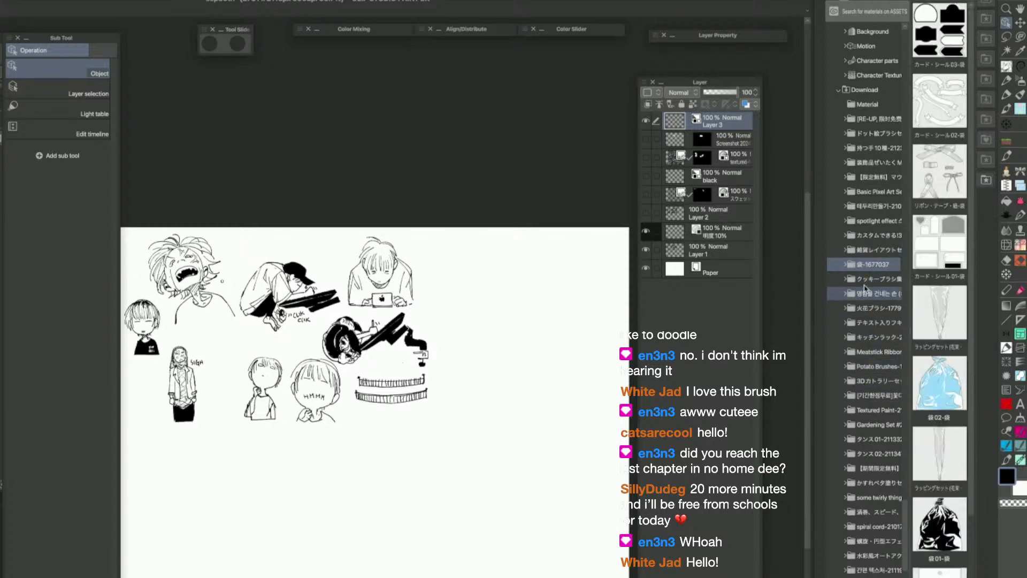
key(Down)
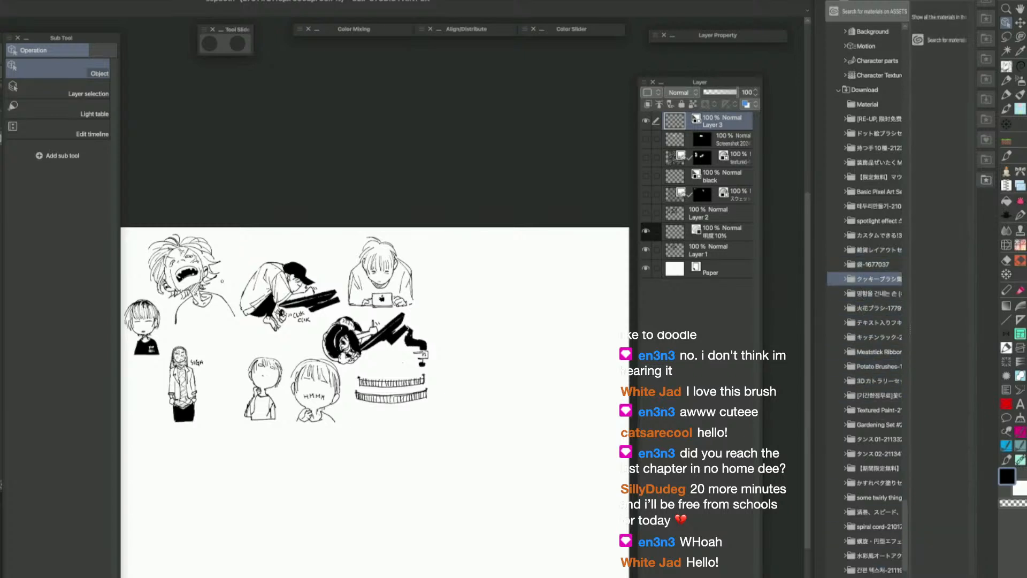
key(Delete)
key(Return)
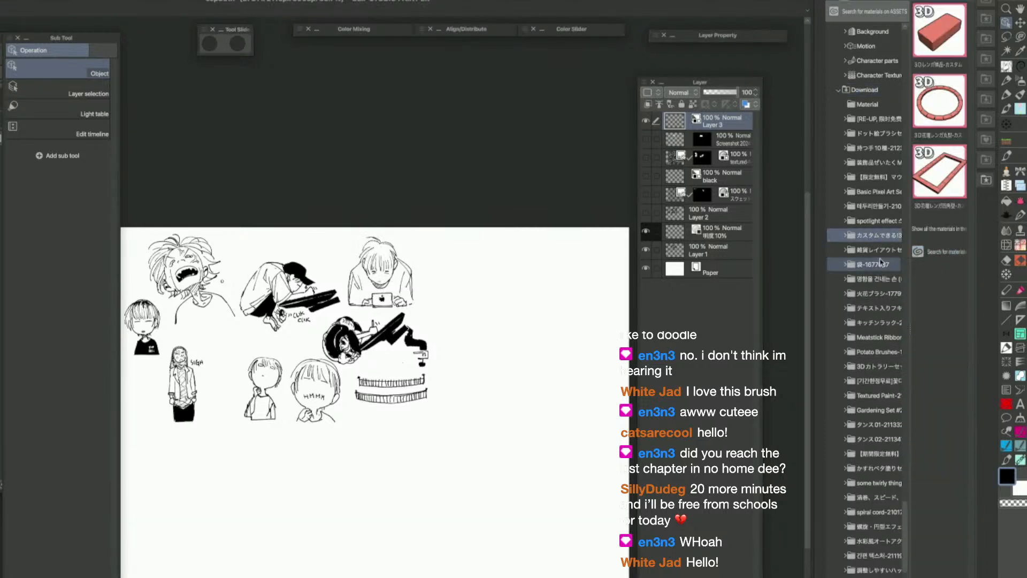
Move the three 3D brick materials from the カスタムできる download folder into the custom 3D Furniture_Fixture folders
click(869, 254)
click(882, 236)
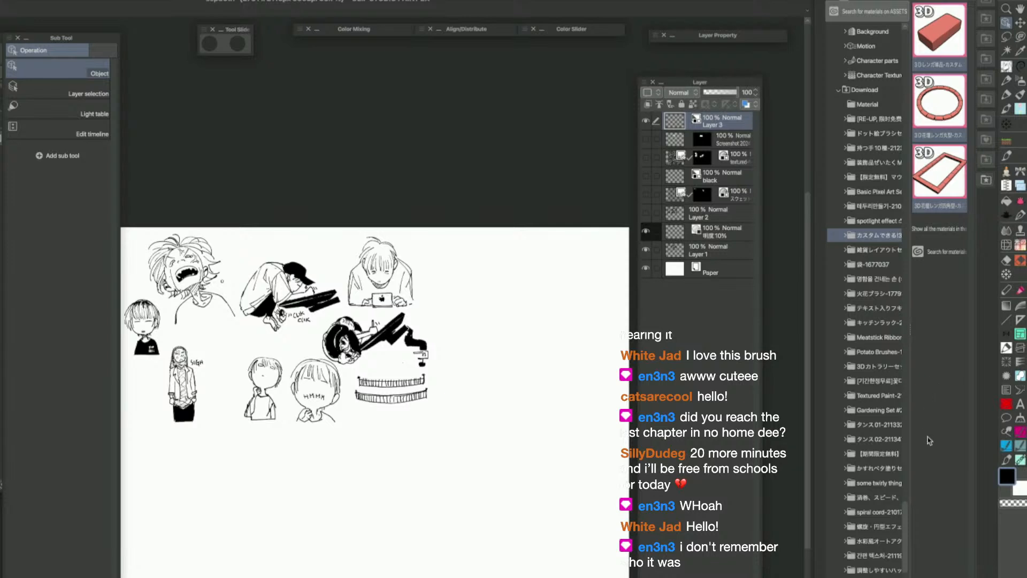
drag(908, 528, 914, 309)
drag(939, 171, 840, 140)
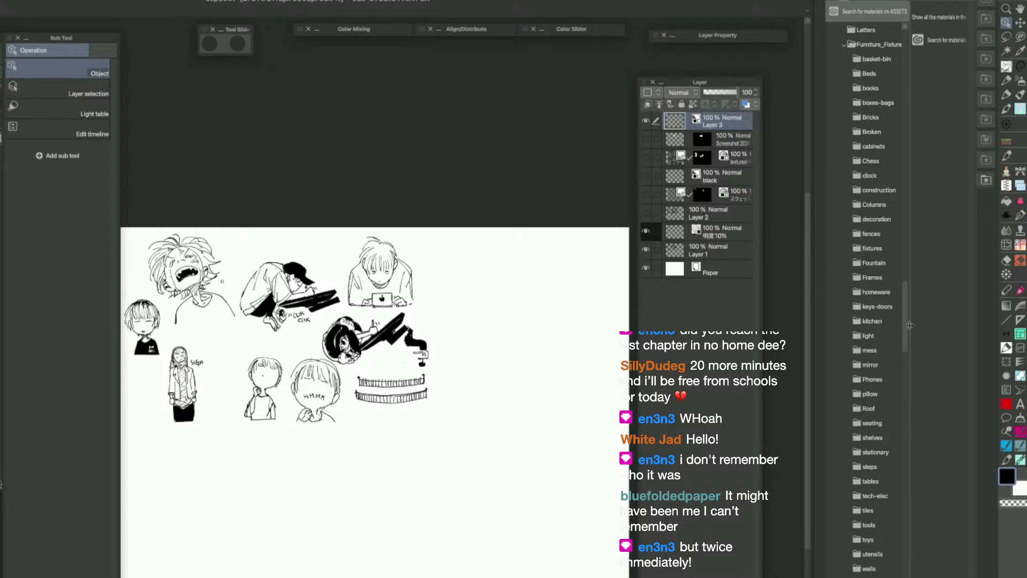
Delete the emptied カスタムできる folder from the downloaded materials
drag(906, 316, 913, 556)
click(872, 291)
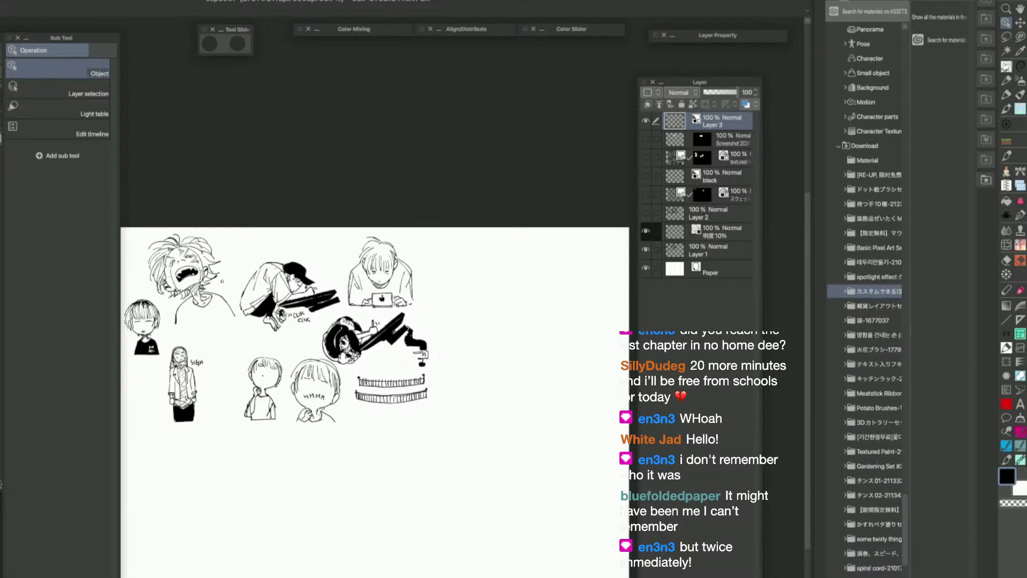
key(Delete)
click(535, 288)
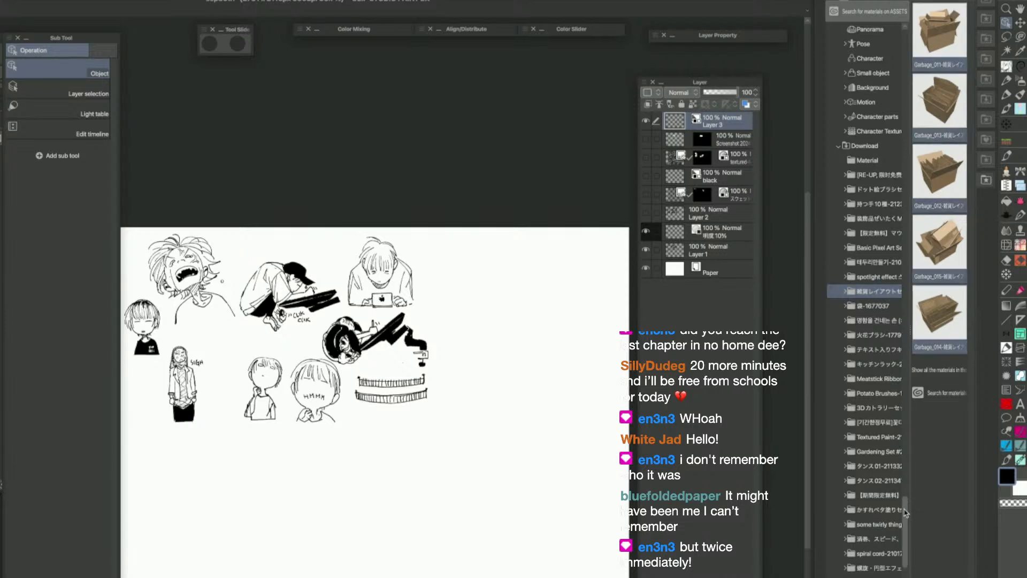
Move the five Garbage cardboard box materials into the boxes-bags folder under 3D Furniture_Fixture
drag(906, 541, 906, 396)
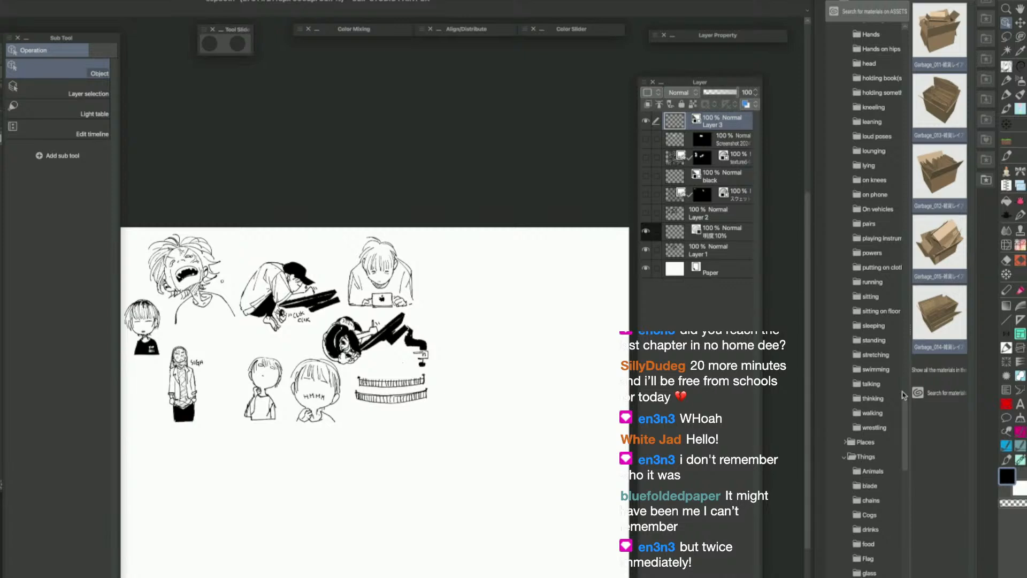
scroll(904, 400, up, 3)
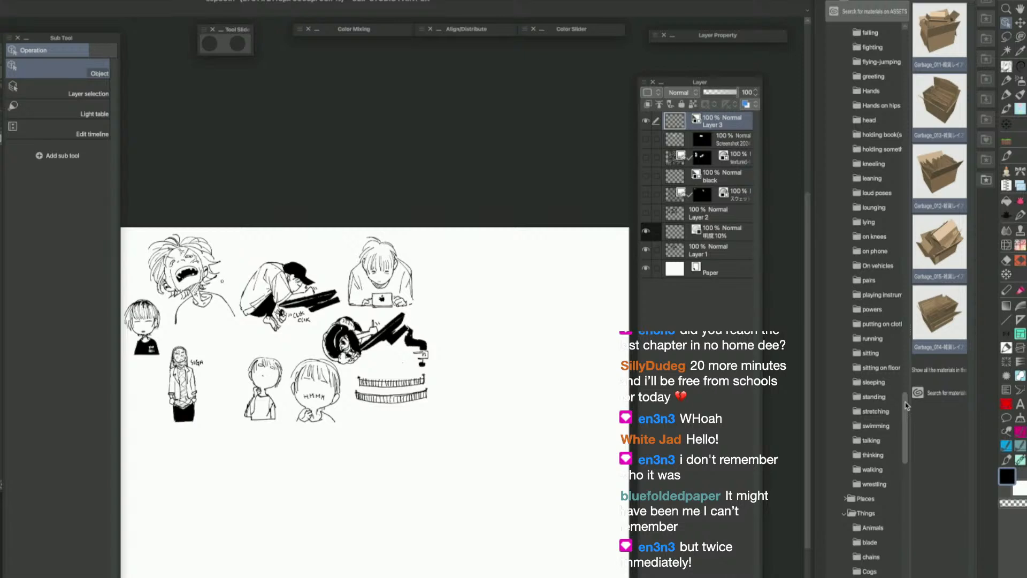
drag(906, 404, 907, 404)
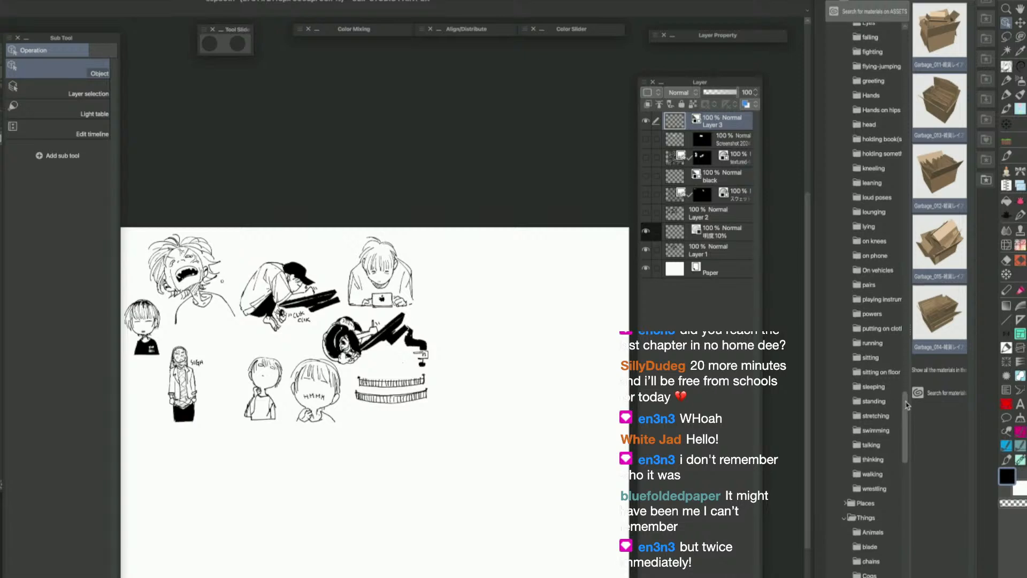
drag(908, 405, 910, 376)
drag(909, 373, 909, 280)
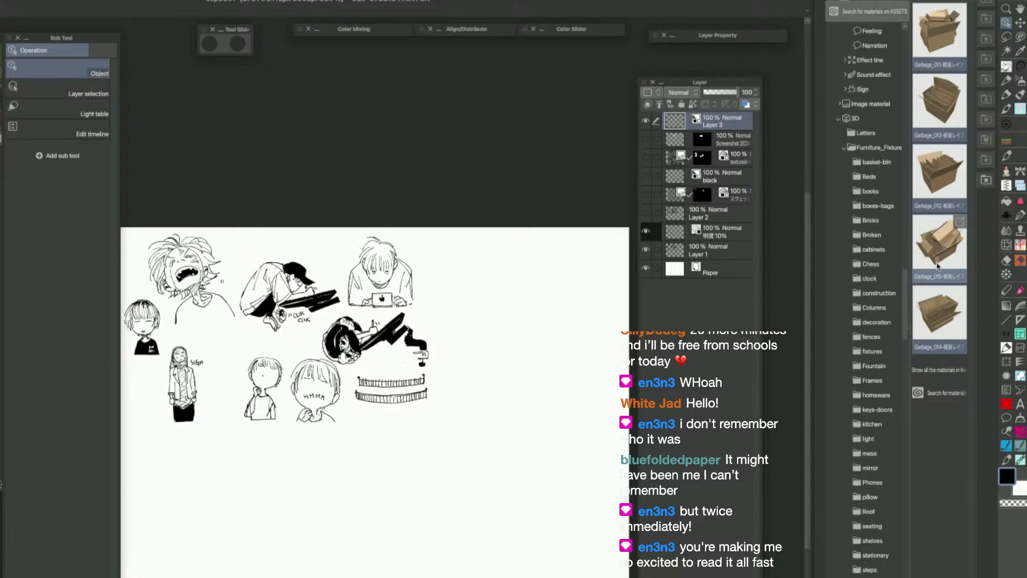
drag(949, 317, 884, 207)
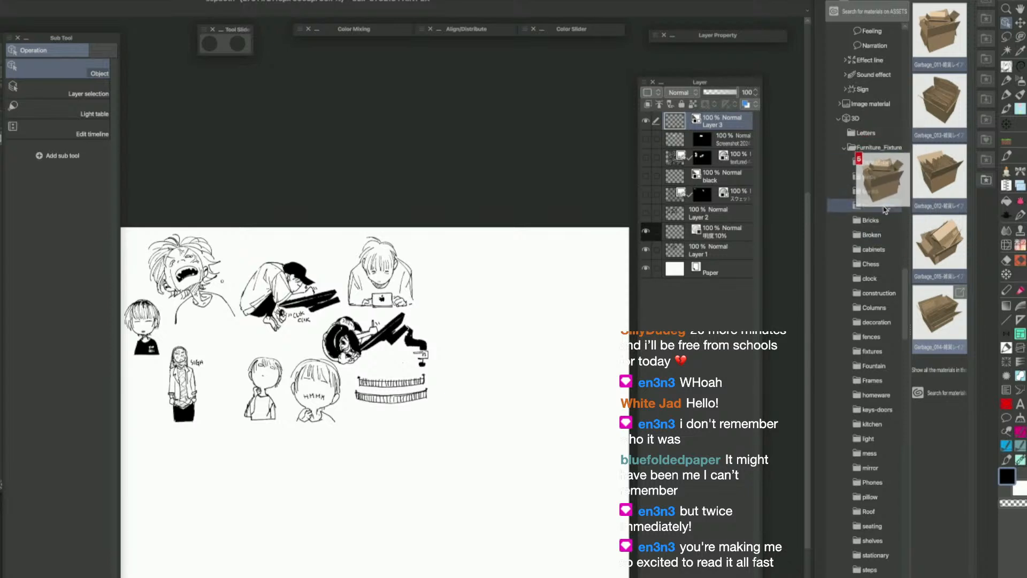
drag(831, 250, 827, 248)
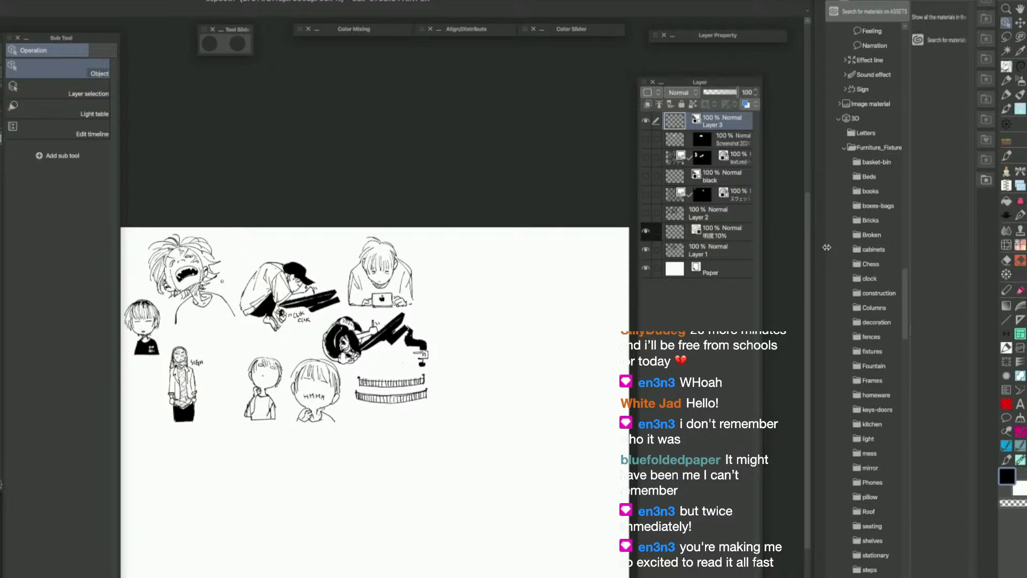
Delete the emptied 雑貨レイアウトセット Vol.35 folder from the downloaded materials
drag(904, 303, 913, 528)
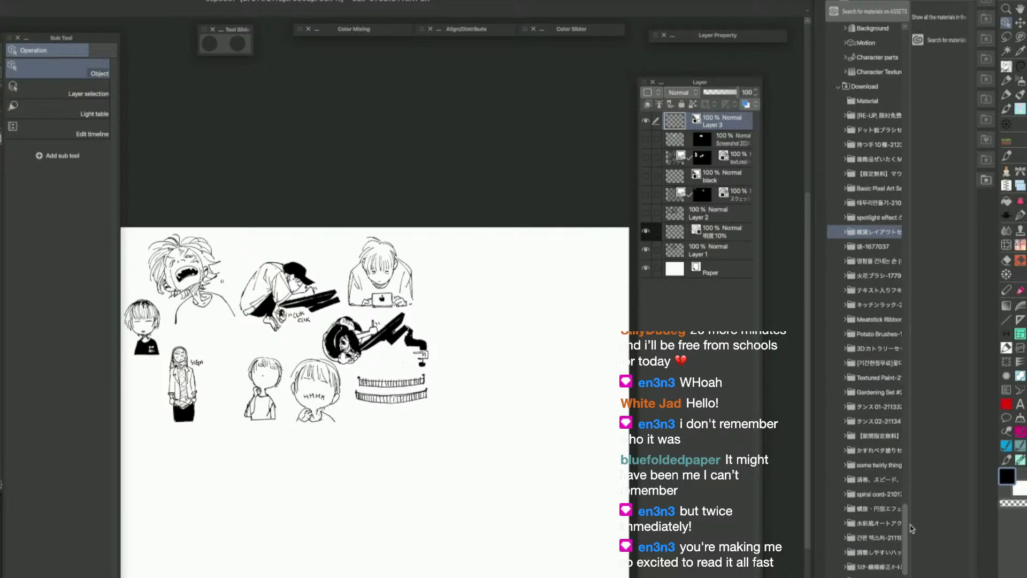
key(Delete)
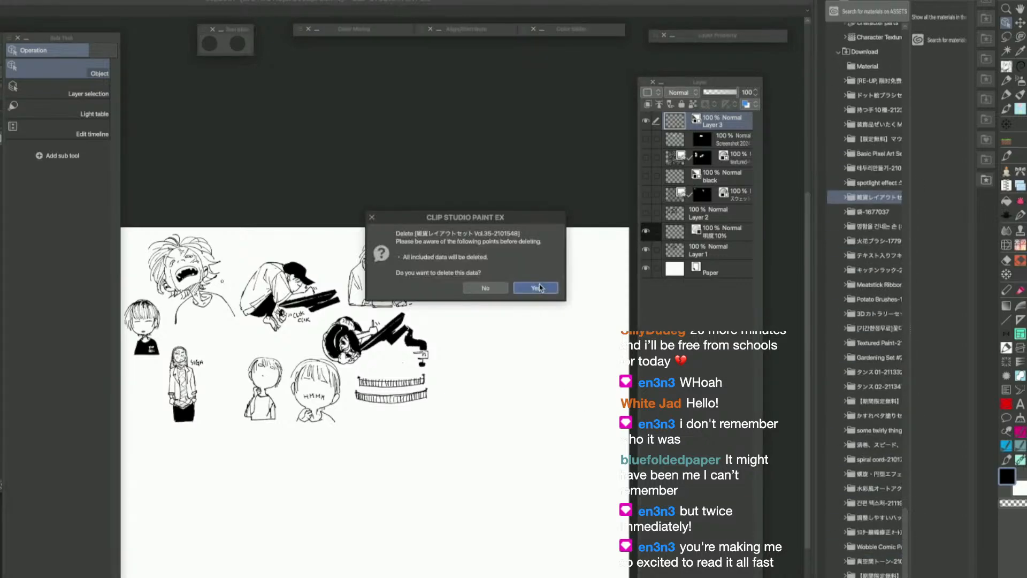
click(536, 288)
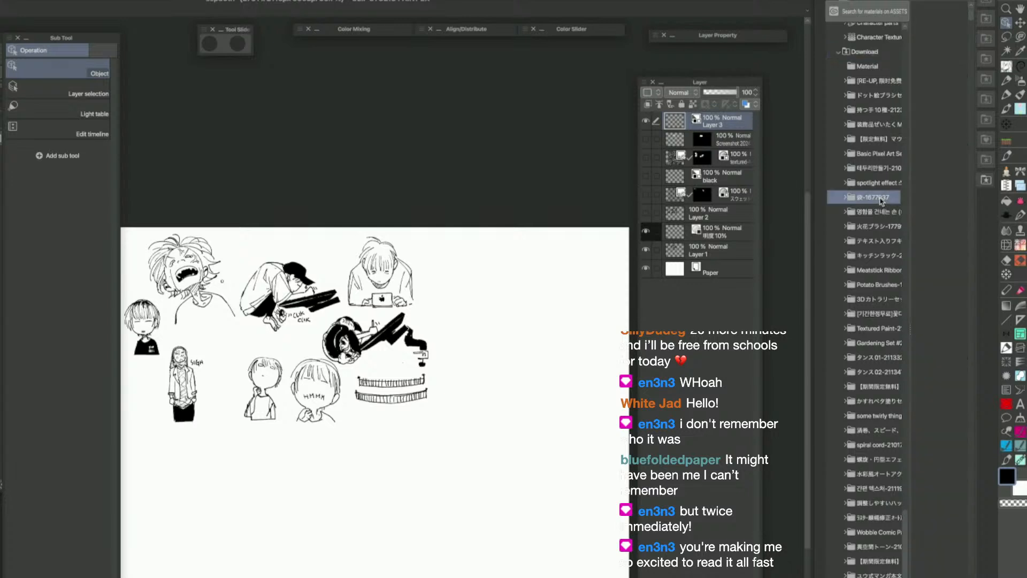
Add the 火花ブラシ brush from its download folder to the Light affects brush group
click(879, 214)
click(879, 226)
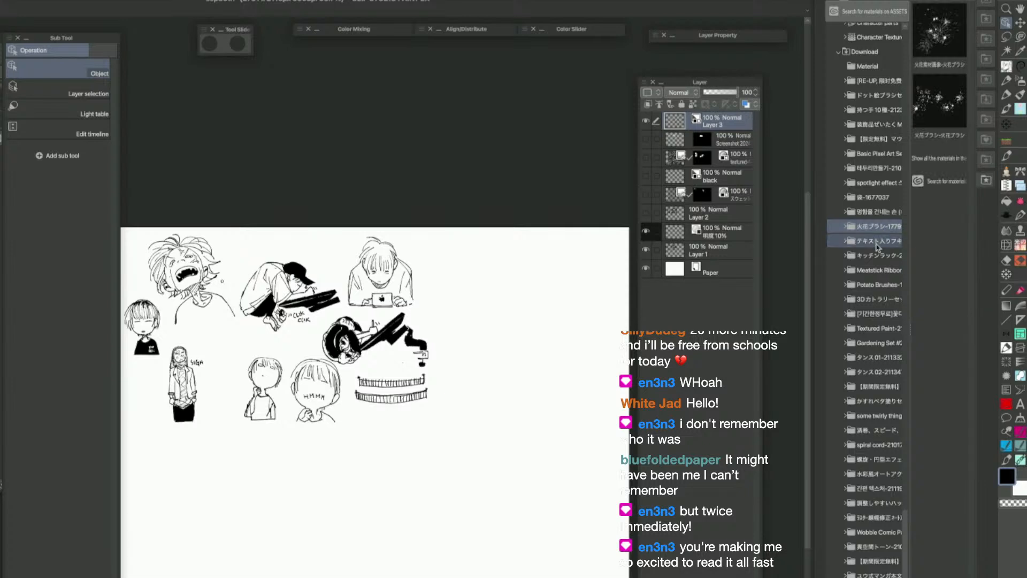
click(937, 46)
shift+click(935, 117)
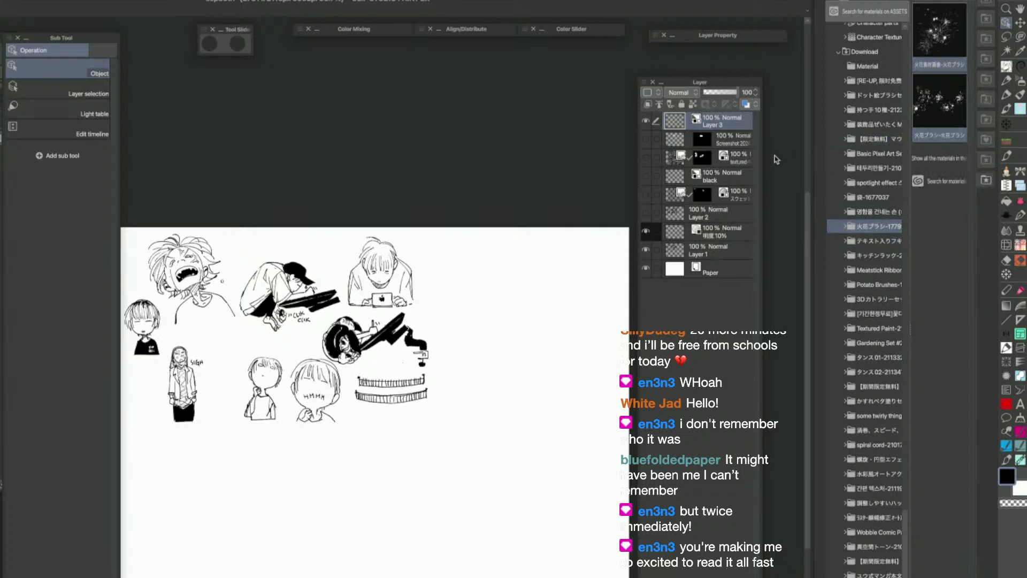
click(1006, 171)
mouse_move(936, 108)
mouse_down()
mouse_move(543, 203)
mouse_move(48, 524)
mouse_up()
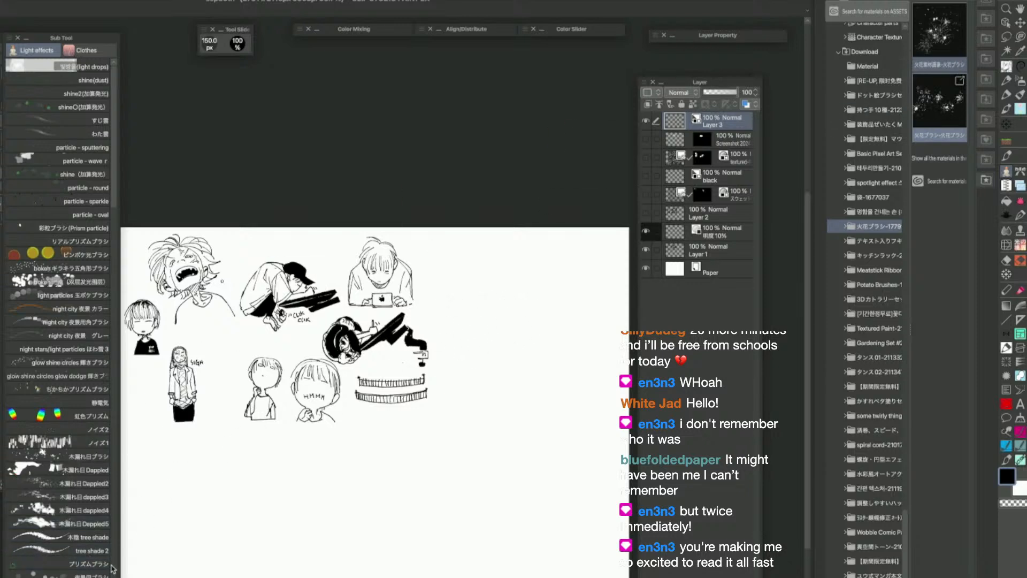
click(961, 123)
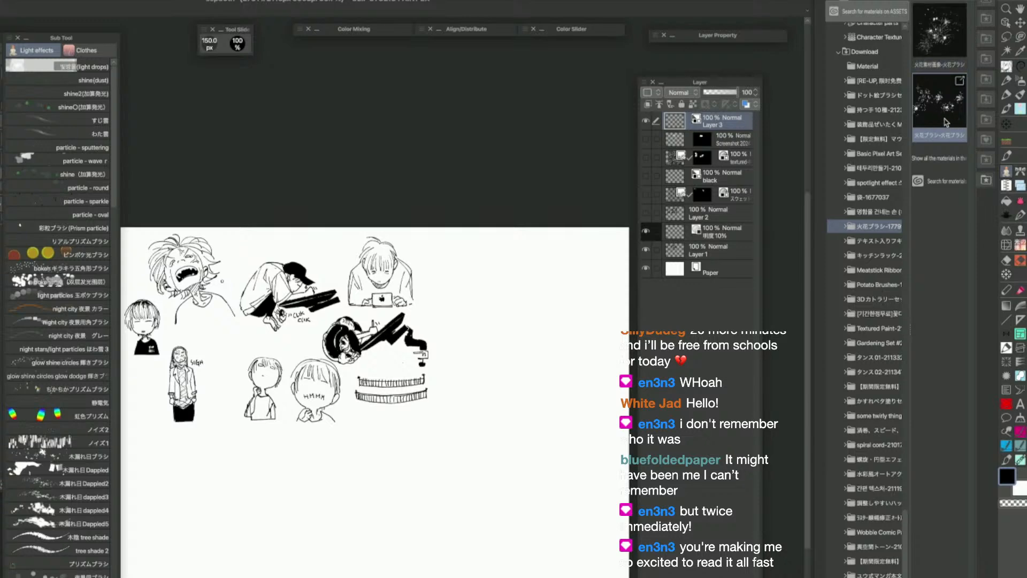
mouse_move(947, 121)
mouse_down()
mouse_move(347, 280)
mouse_move(119, 253)
mouse_up()
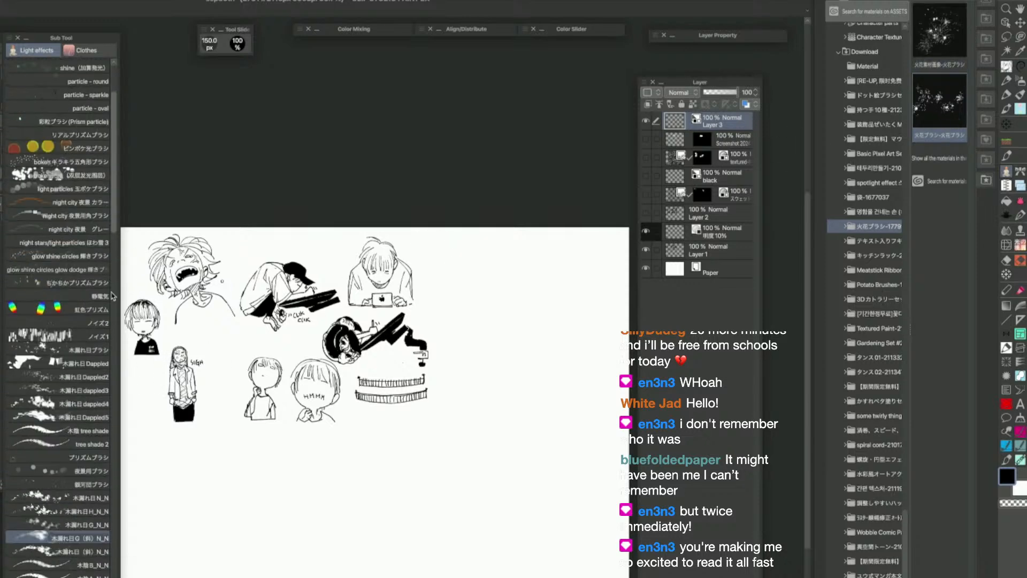
mouse_move(941, 122)
mouse_down()
mouse_move(926, 109)
mouse_move(61, 524)
mouse_up()
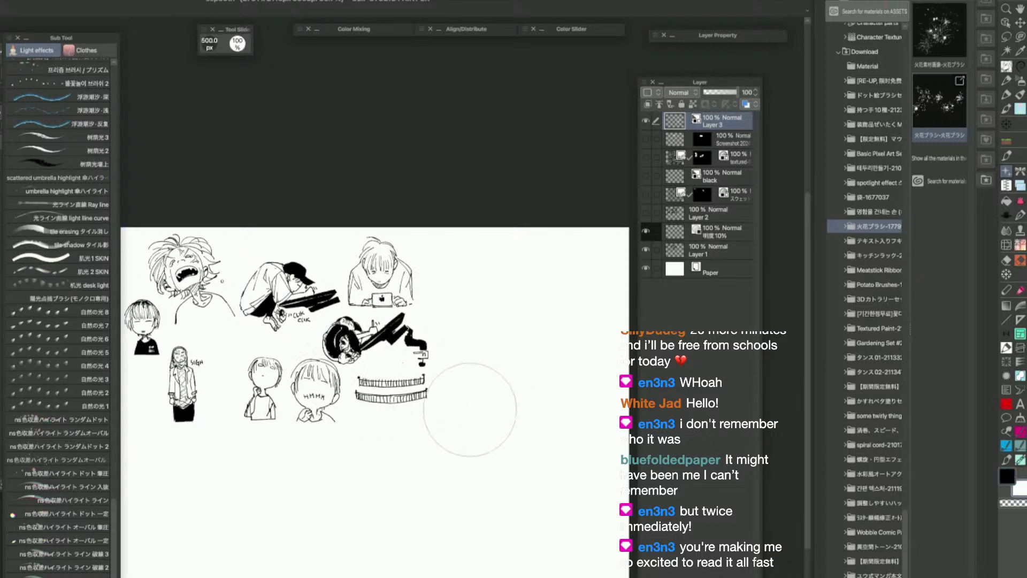
Move the spark image material from the 火花ブラシ download folder into the custom Light folder
drag(940, 29, 486, 393)
key(ctrl+z)
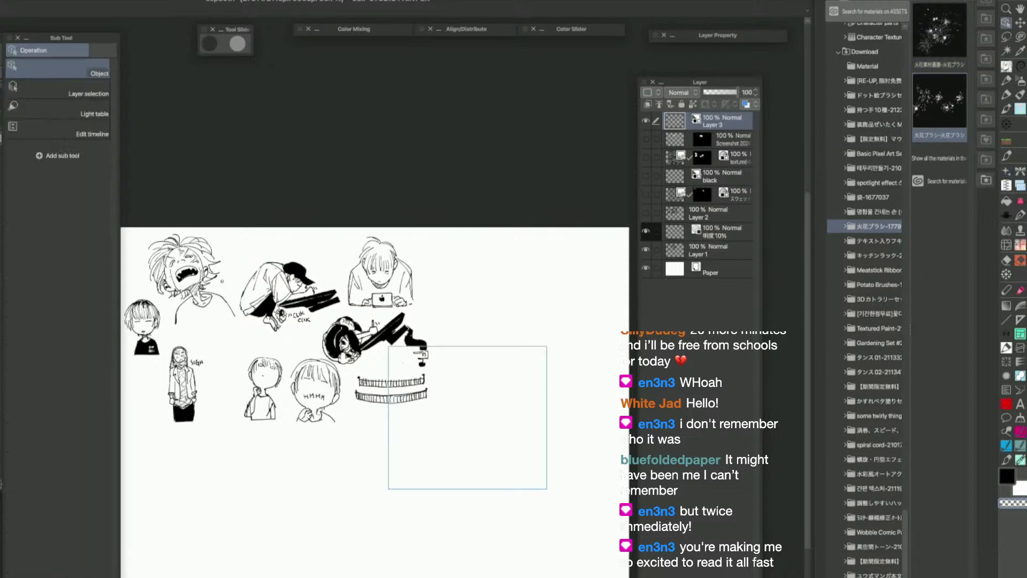
click(939, 48)
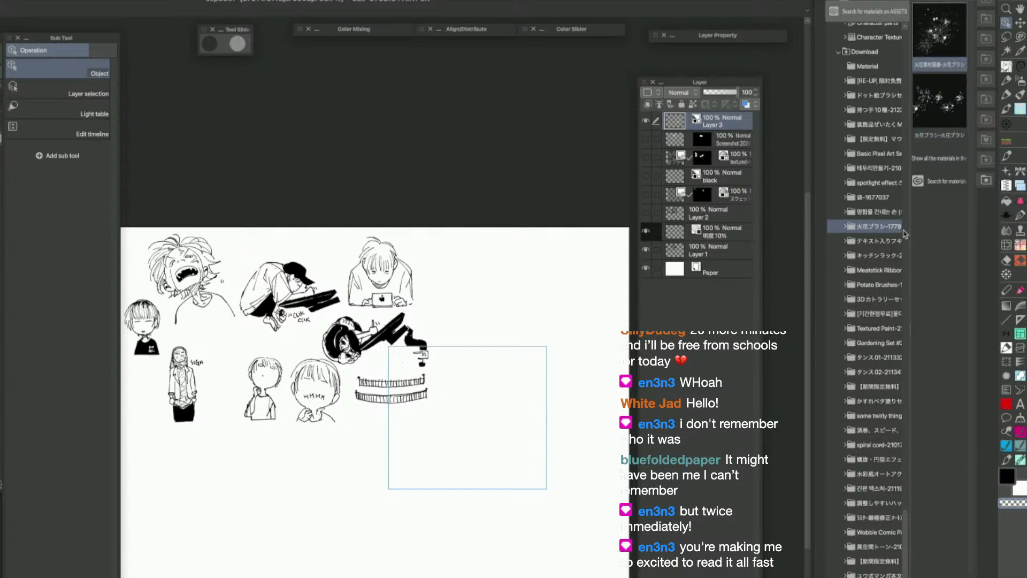
scroll(913, 418, up, 15)
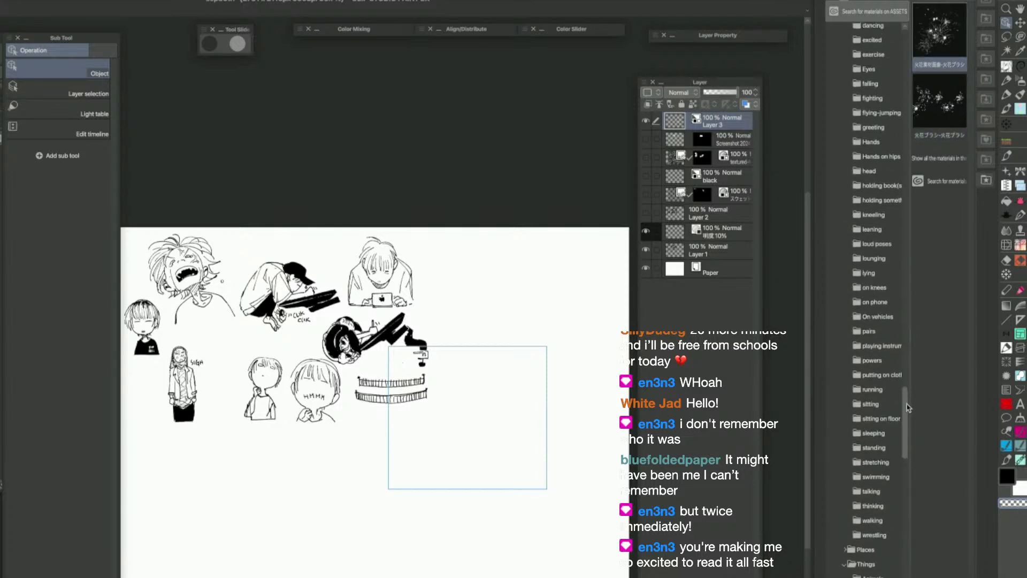
drag(911, 364, 909, 192)
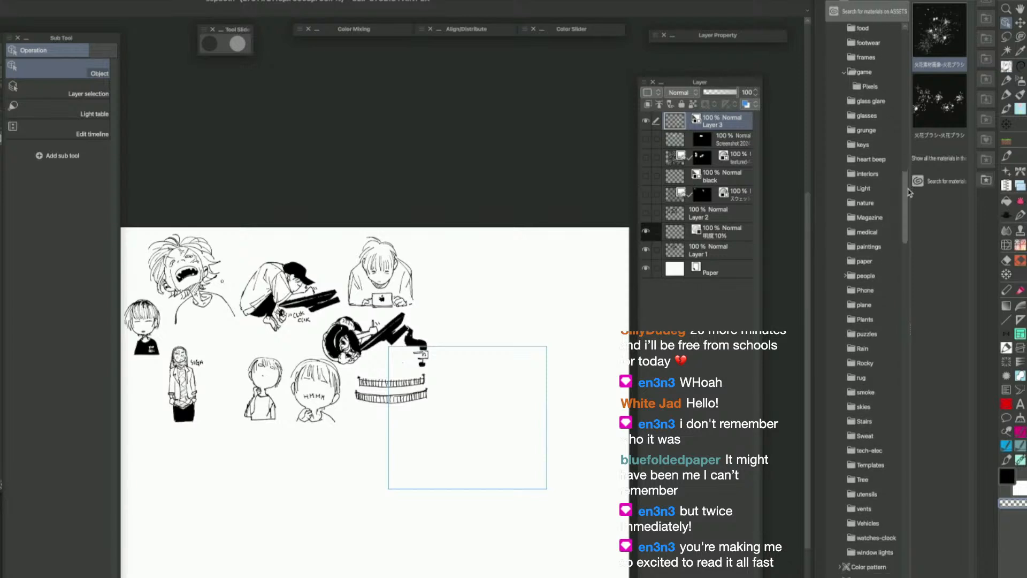
drag(942, 62, 890, 184)
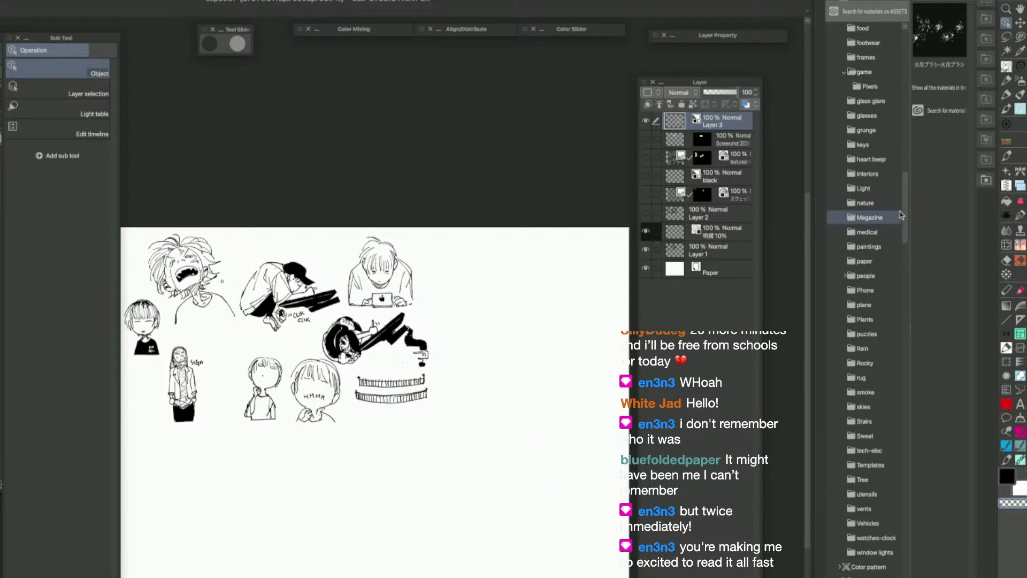
Delete the 火花ブラシ folder from the downloaded materials
drag(903, 216, 896, 537)
click(895, 577)
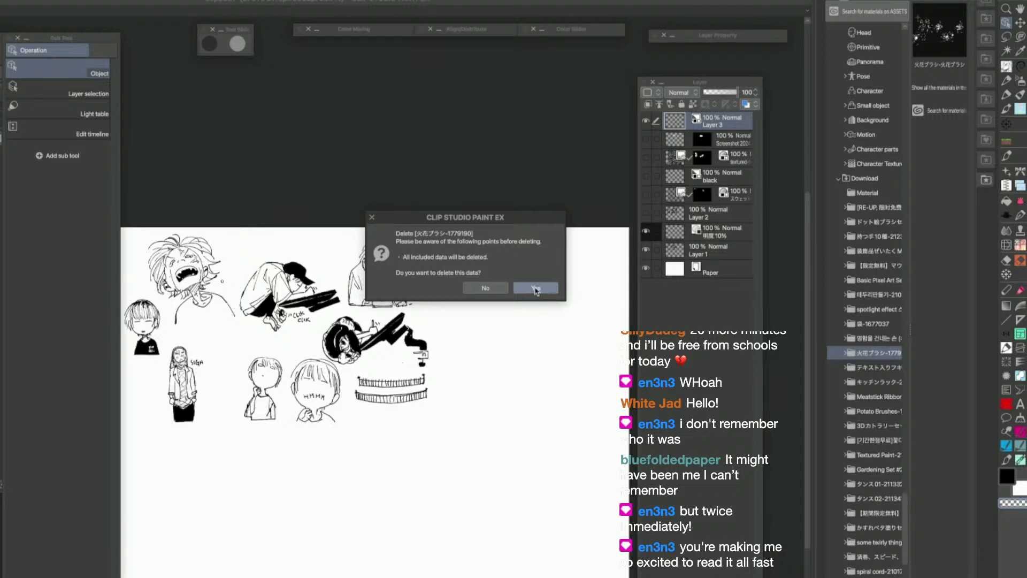
click(535, 290)
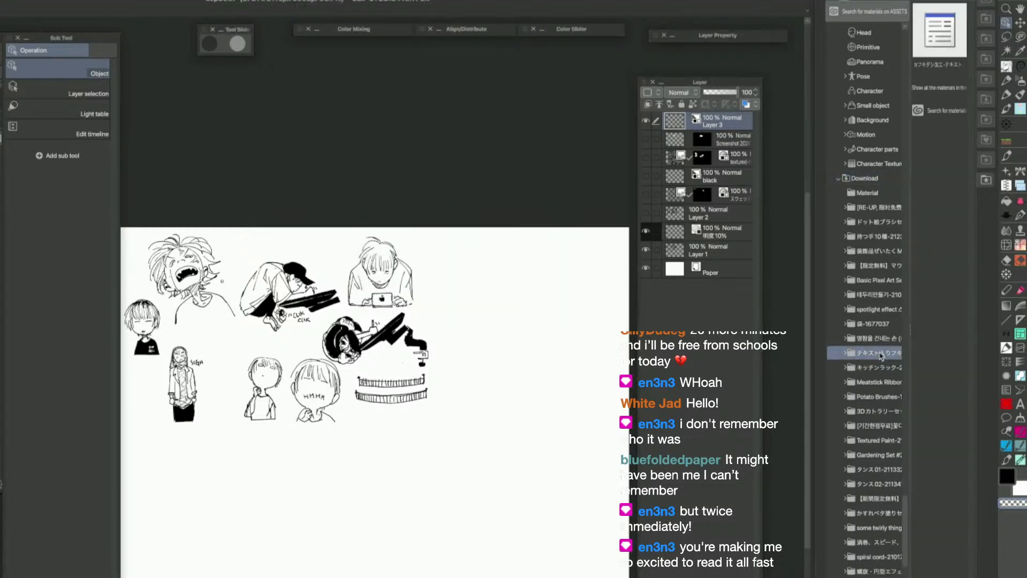
Add the three Meatstick Ribbon brushes from their download folder to the Body Parts brush group
click(876, 366)
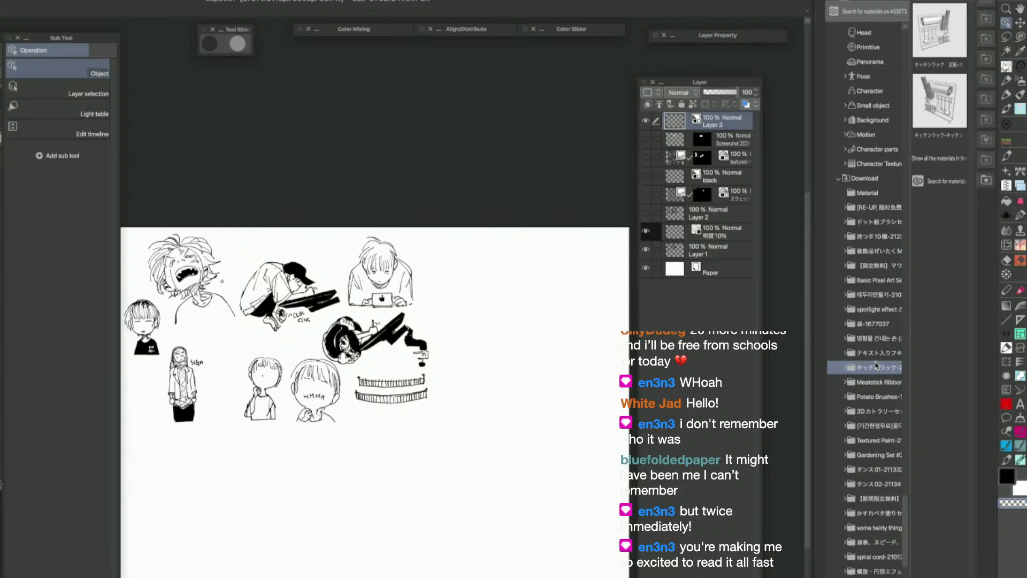
click(868, 382)
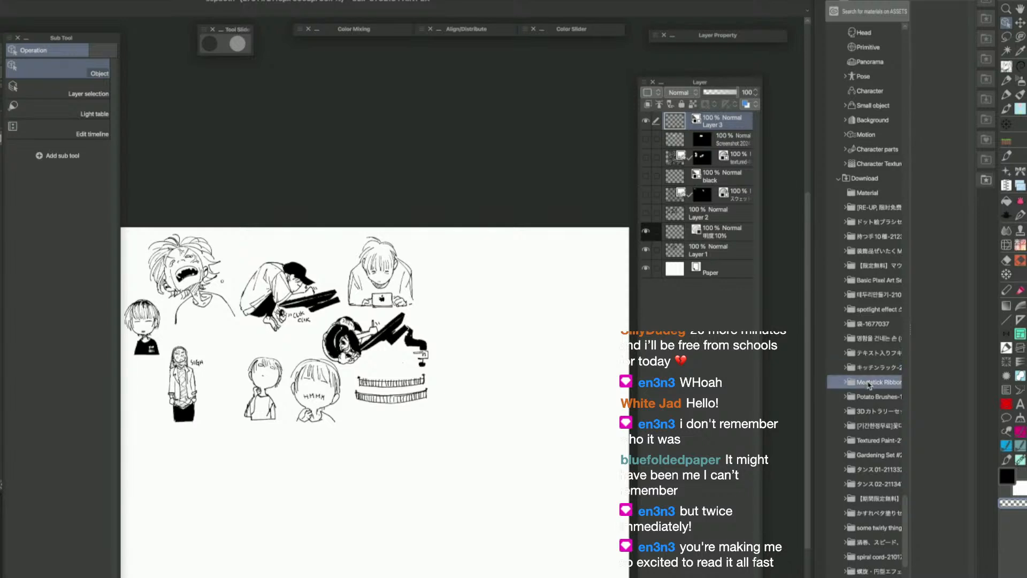
click(944, 46)
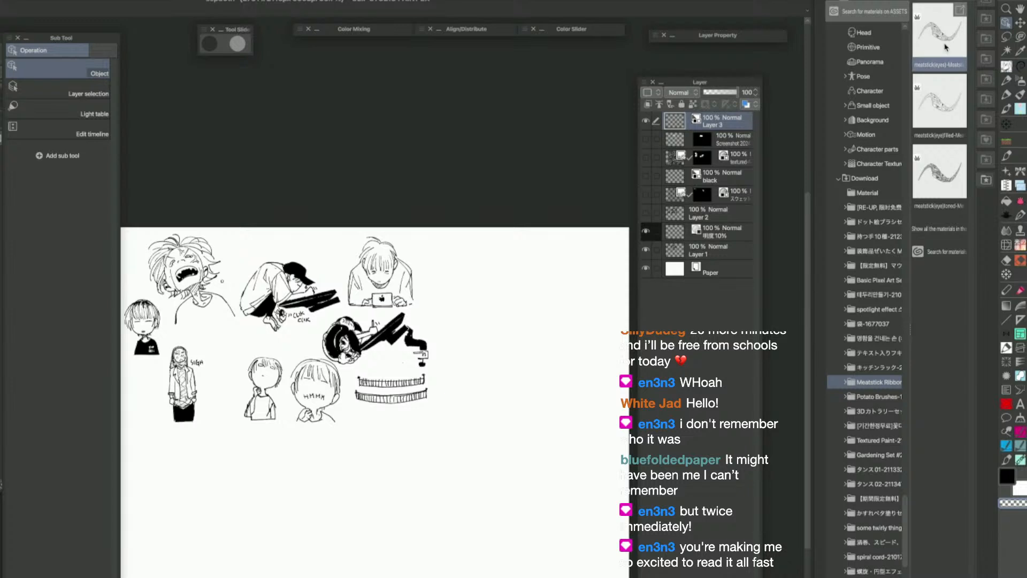
shift+click(953, 194)
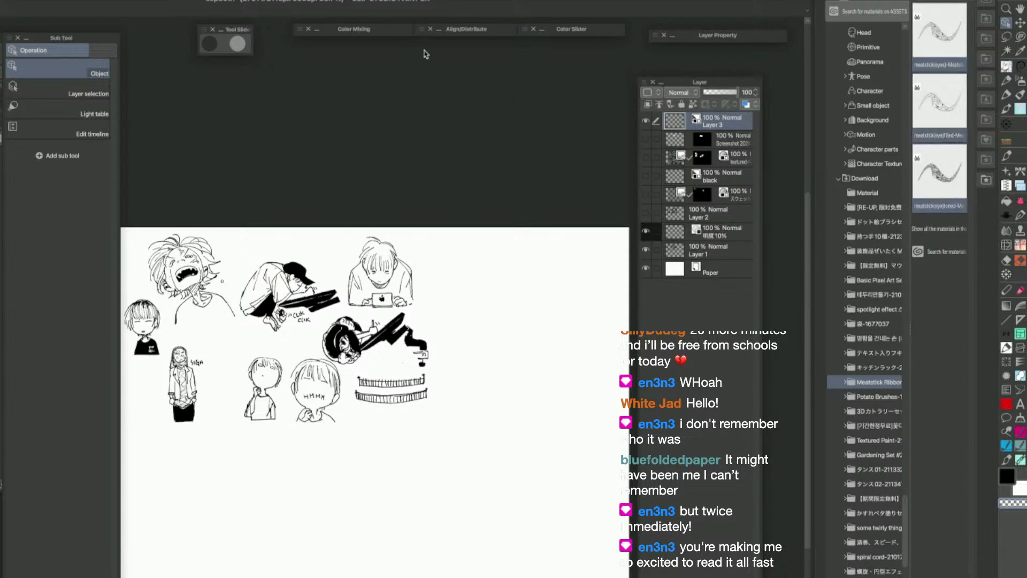
click(332, 1)
click(363, 27)
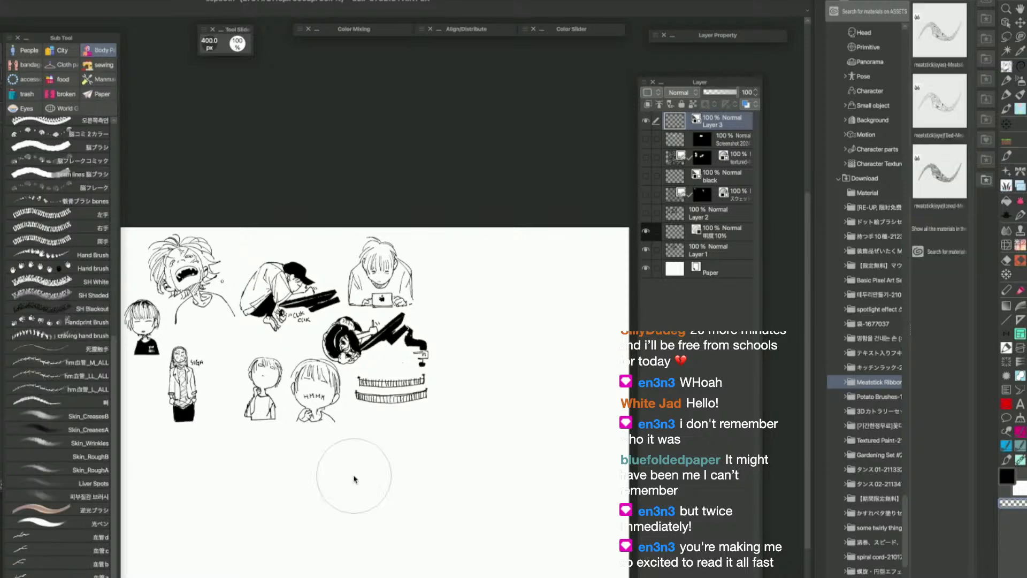
Test the eye-covered Meatstick ribbon brush in black below the fence sketches at 400, 500 and 300 px, undoing the strokes
scroll(353, 474, up, 5)
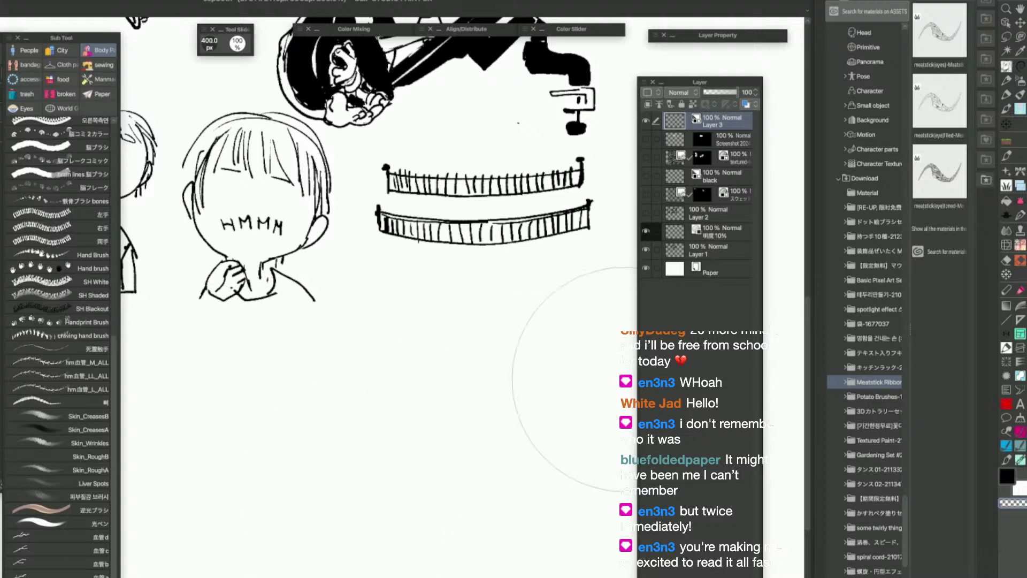
key(c)
drag(279, 542, 747, 353)
key(ctrl+z)
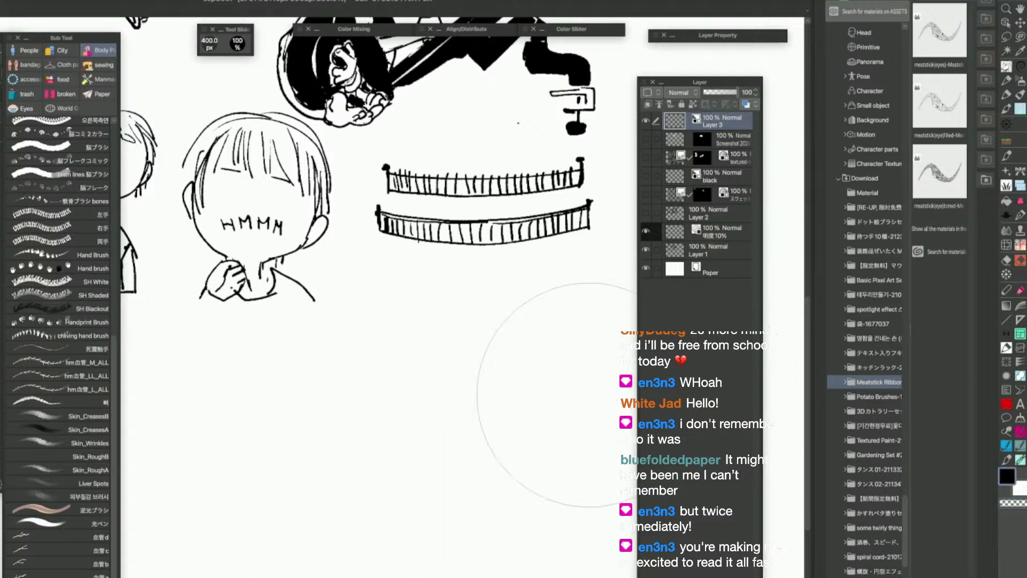
key(])
mouse_move(316, 571)
mouse_down()
mouse_move(454, 414)
mouse_move(664, 567)
mouse_up()
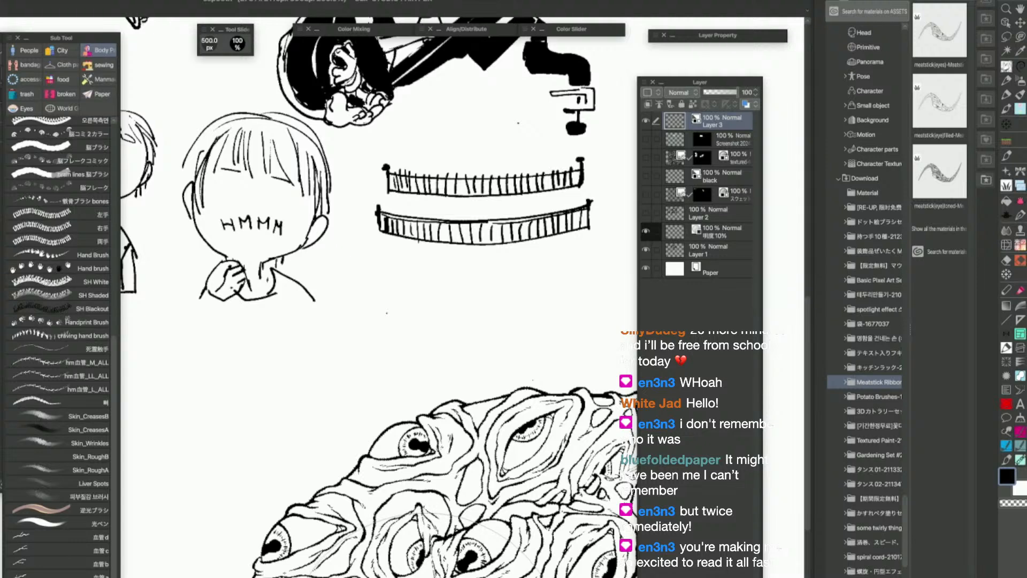
key(ctrl+z)
key([)
key([)
mouse_move(341, 551)
mouse_down()
mouse_move(634, 334)
mouse_move(684, 351)
mouse_up()
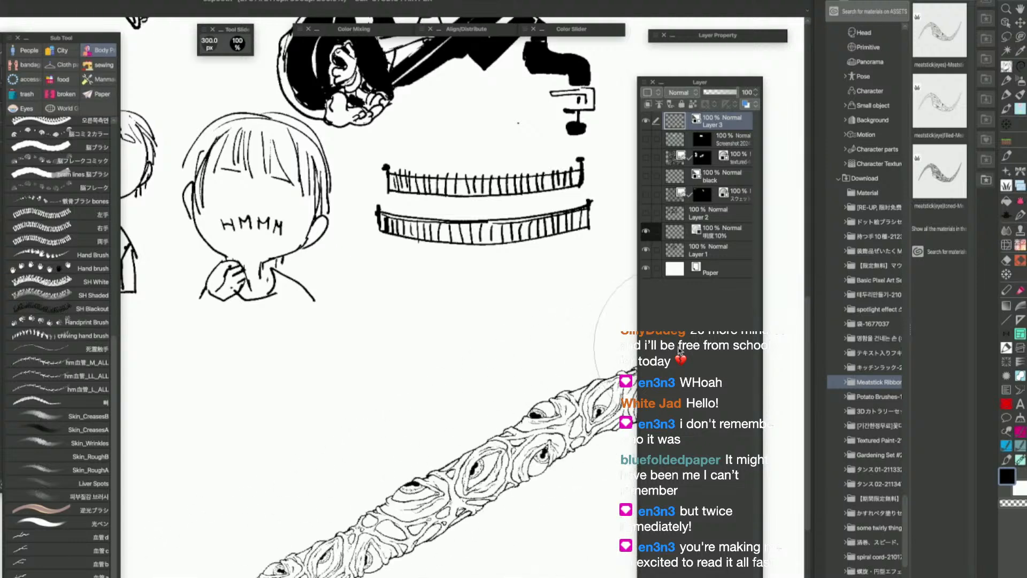
key(ctrl+minus)
key(space)
drag(551, 443, 358, 498)
key(ctrl+z)
Paint two more long Meatstick ribbon test strokes beside the sketches, enlarging the brush between them, and undo both
key(space)
key(space)
mouse_move(524, 153)
mouse_down()
mouse_move(479, 168)
mouse_move(501, 211)
mouse_move(458, 403)
mouse_move(345, 555)
mouse_move(307, 562)
mouse_up()
key(ctrl+z)
key(])
key(])
mouse_move(430, 107)
mouse_down()
mouse_move(448, 172)
mouse_move(323, 561)
mouse_up()
key(ctrl+z)
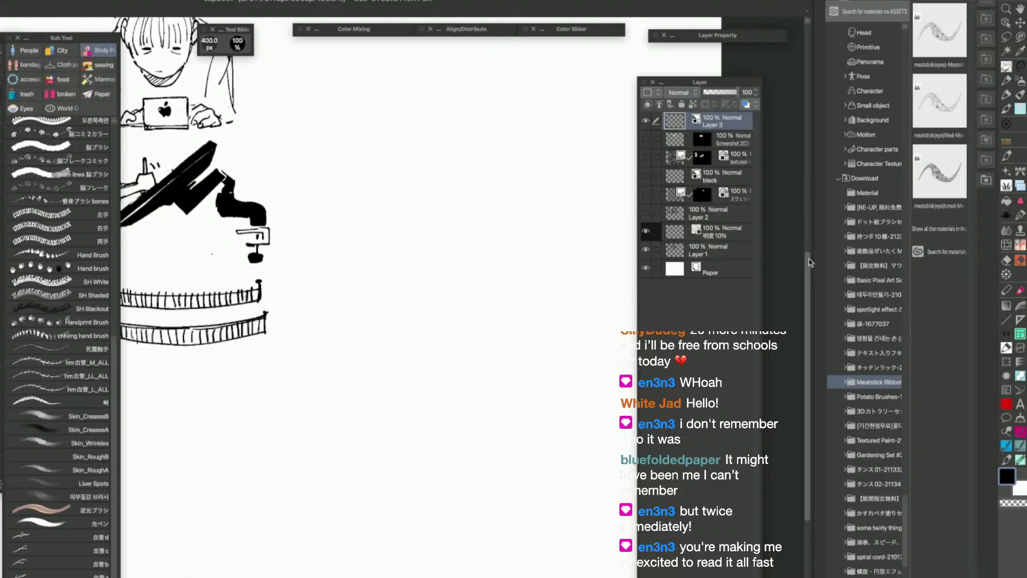
key(super+minus)
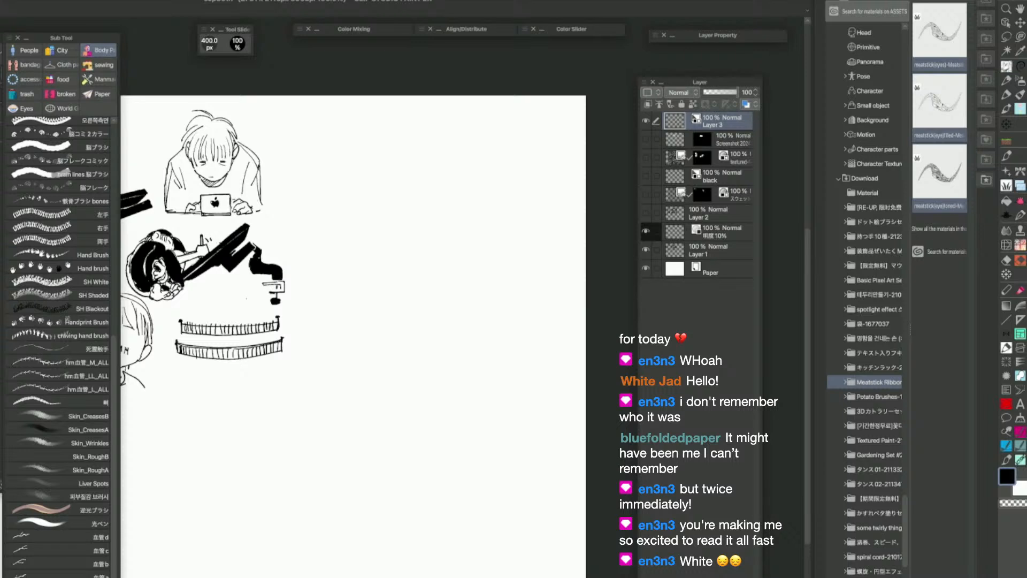
Delete the three Meatstick Ribbon brush materials and their emptied download folder
click(957, 577)
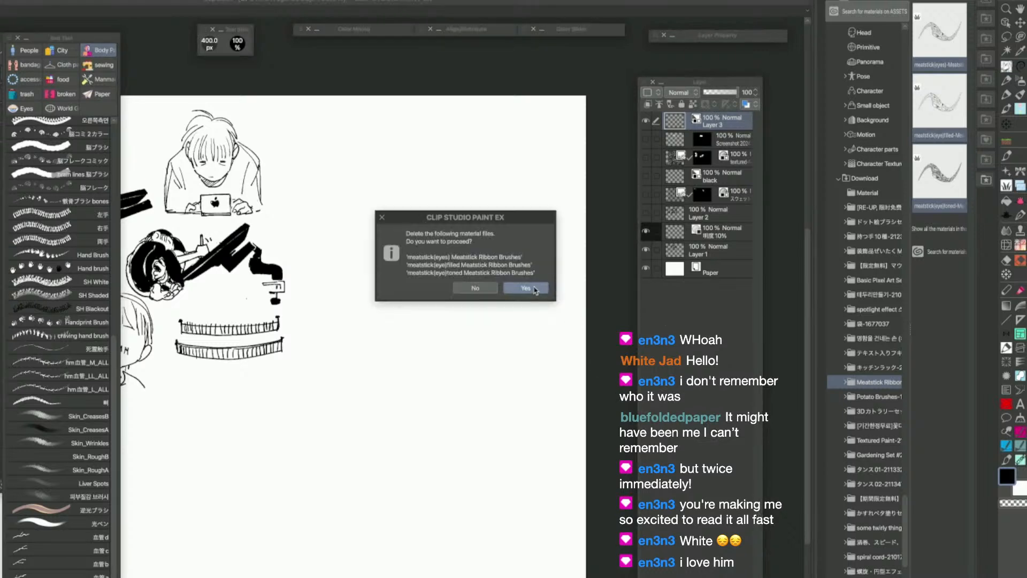
click(537, 290)
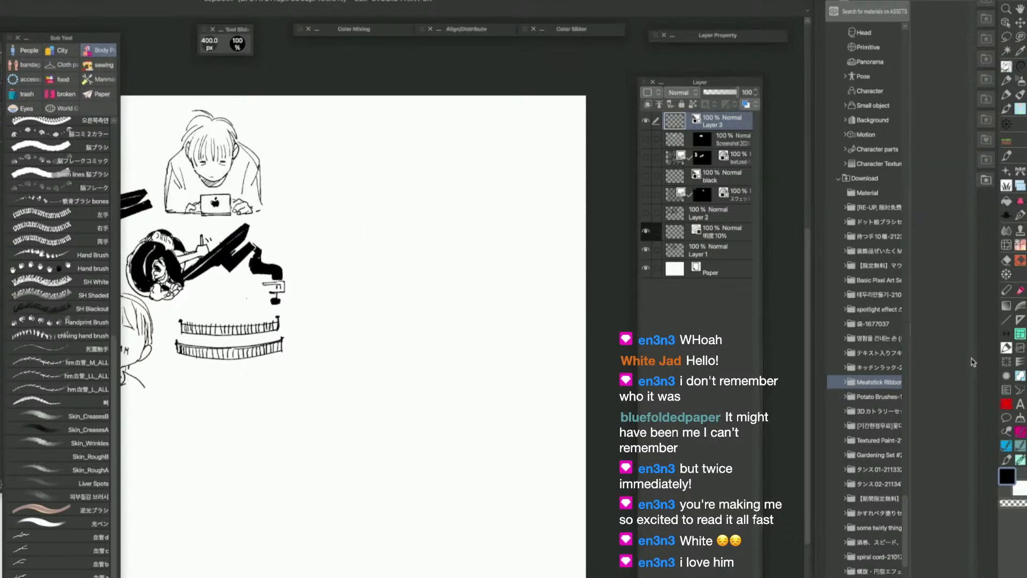
click(878, 382)
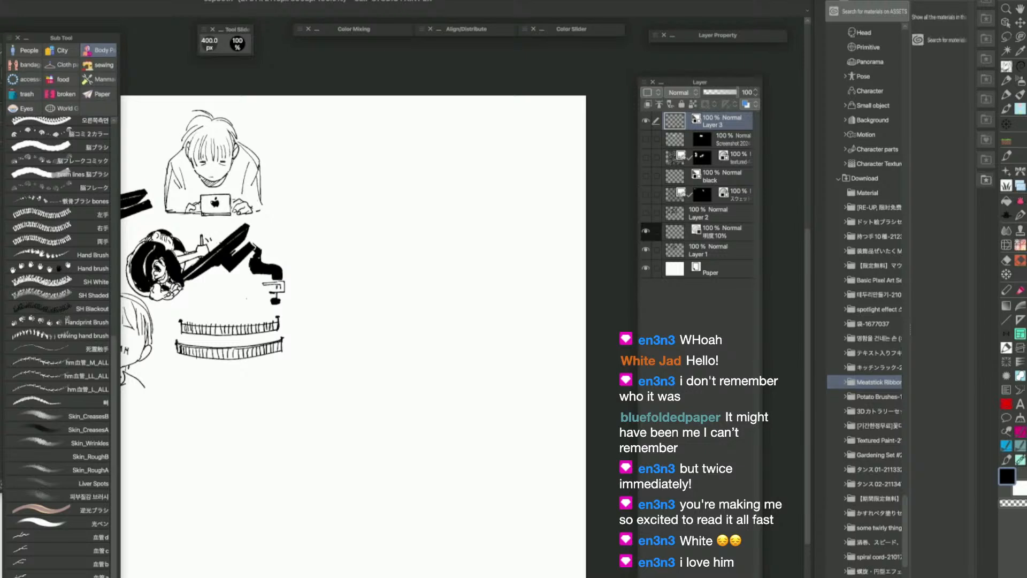
click(894, 577)
click(535, 289)
Place the Potato L material from the Potato Brushes download folder on the canvas and undo the placement
click(880, 384)
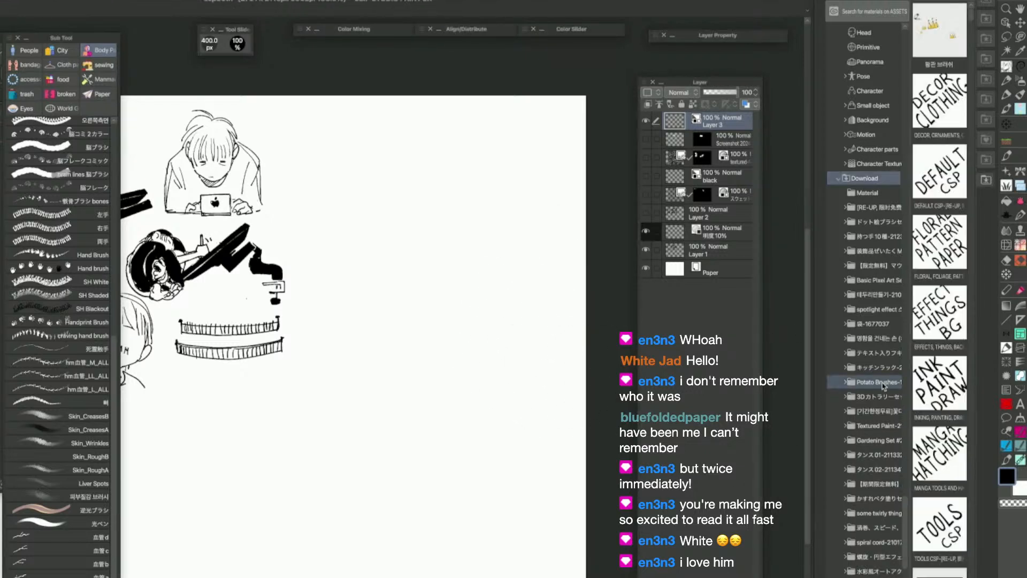
click(940, 65)
shift+click(943, 195)
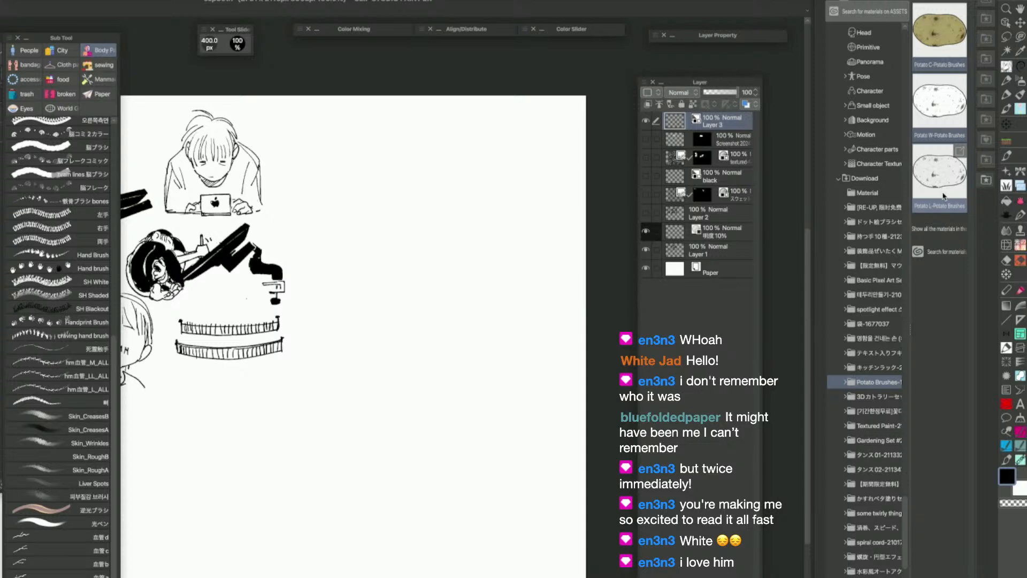
click(948, 187)
drag(943, 182, 460, 329)
key(super+z)
Delete the Potato Brushes folder with its three materials from the downloaded materials
shift+click(940, 46)
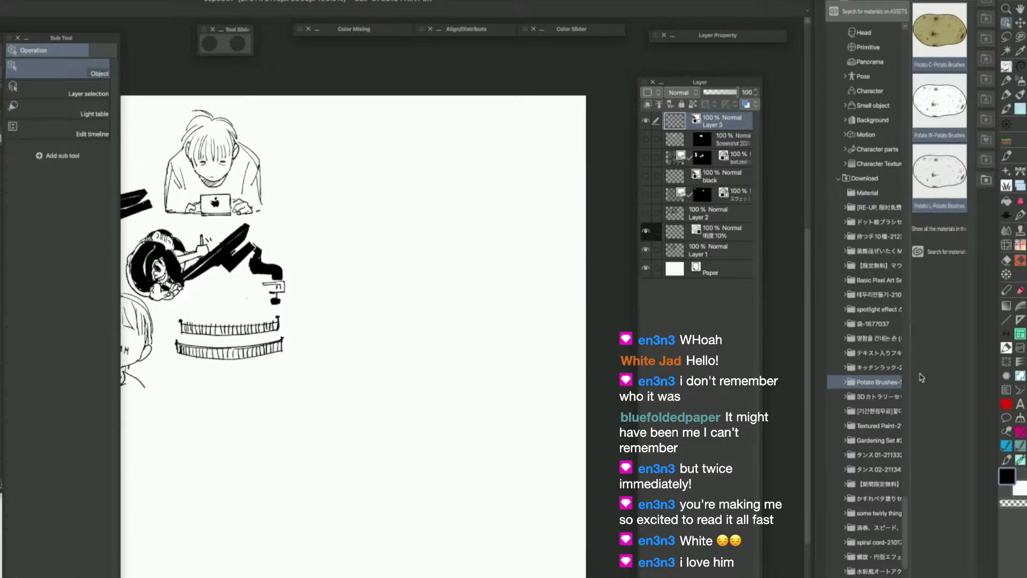
key(Delete)
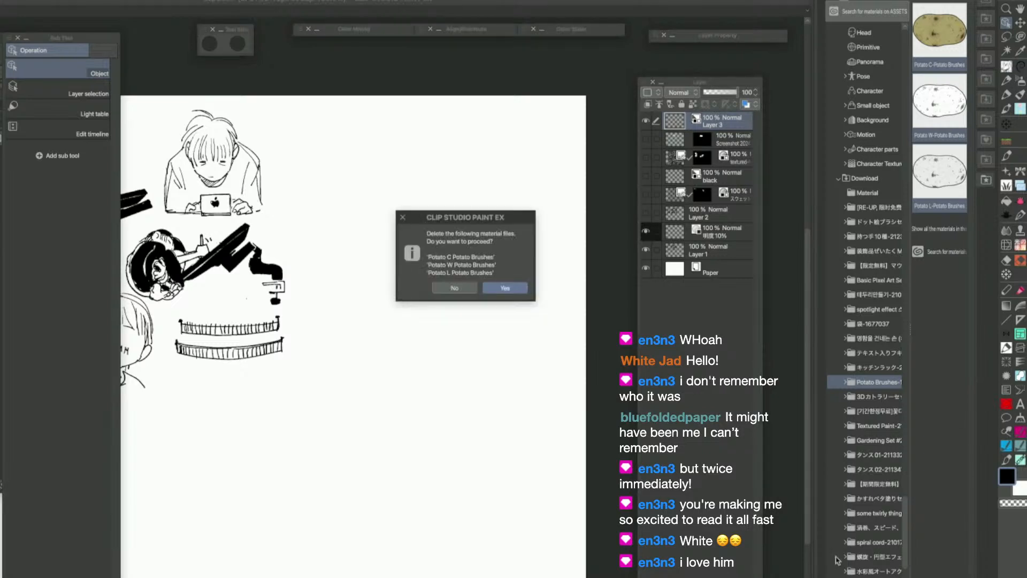
click(444, 291)
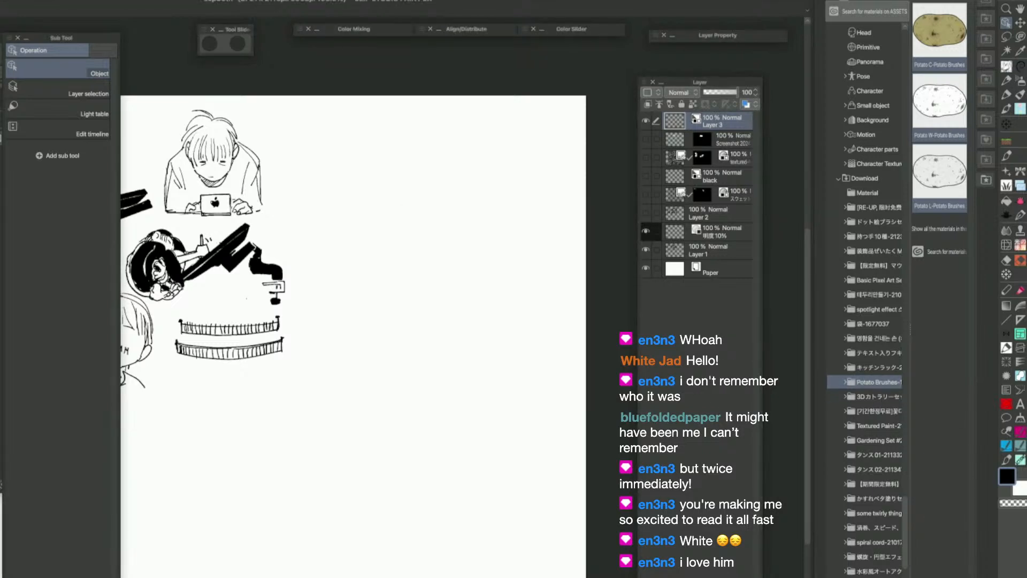
key(Delete)
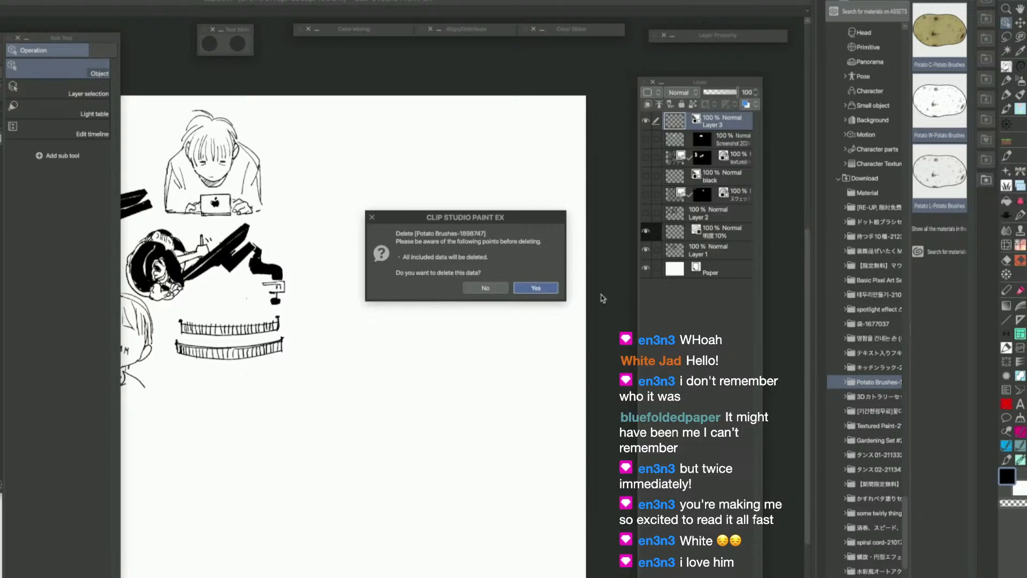
click(536, 288)
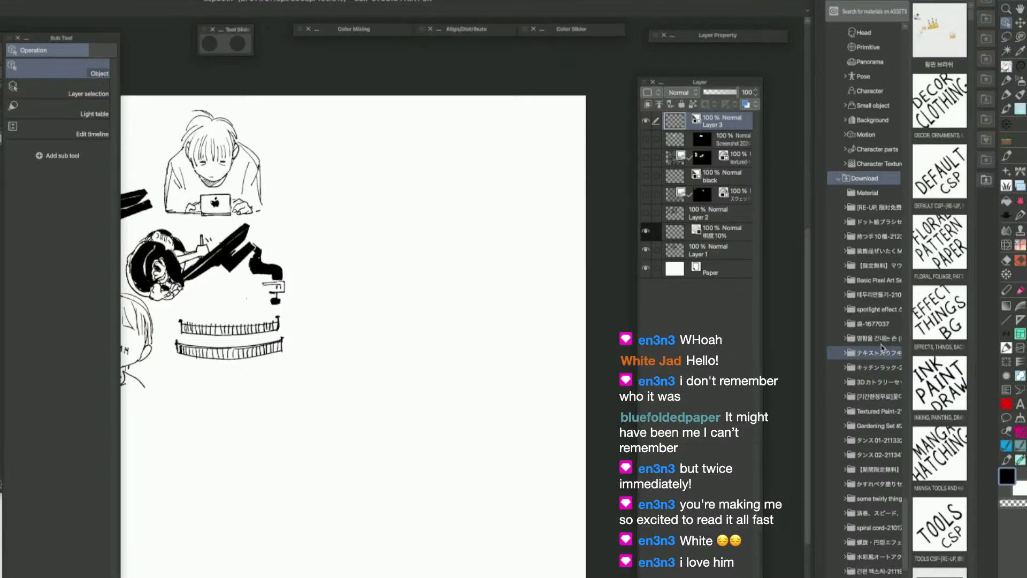
Examine the テキスト入りフキダシ download folder and read its auto action's description on its Clip Studio ASSETS page
click(875, 338)
click(871, 354)
click(874, 368)
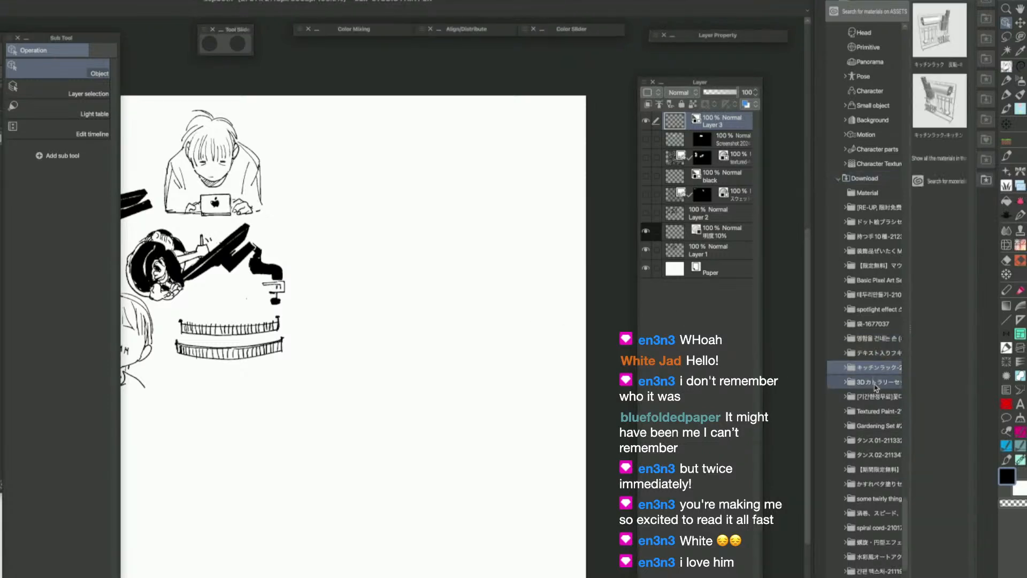
click(876, 382)
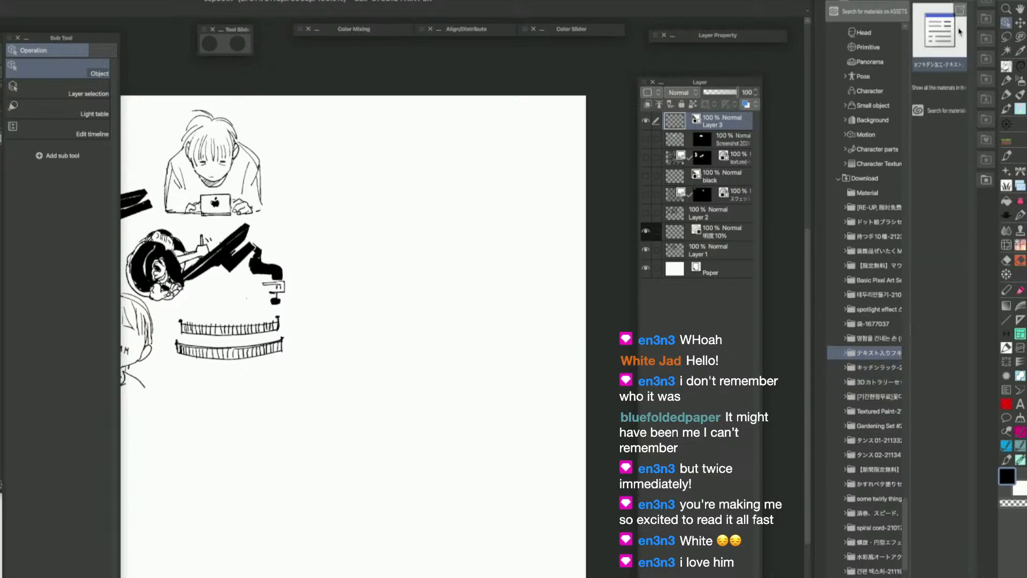
key(Tab)
key(alt+Tab)
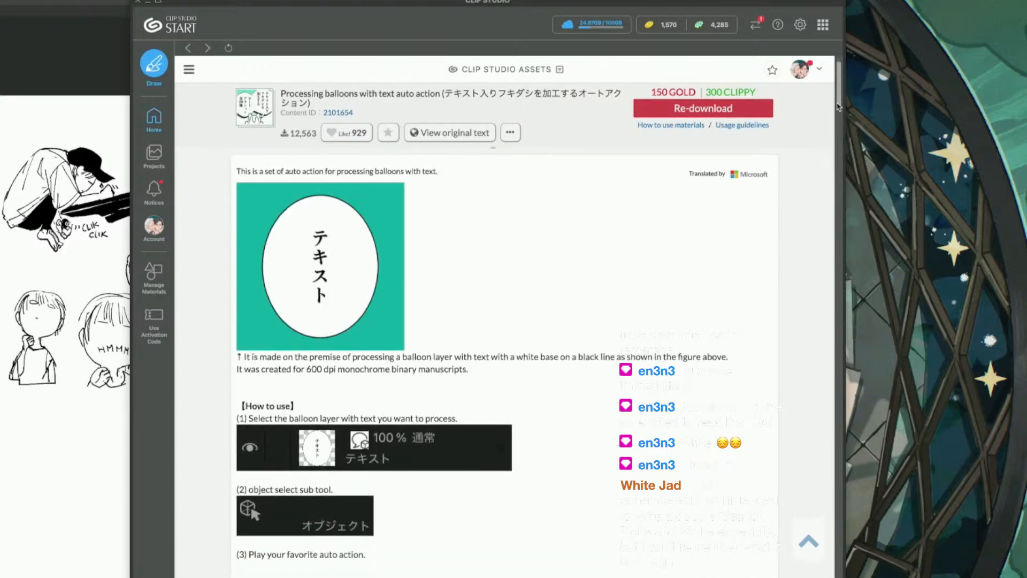
scroll(839, 112, down, 3)
drag(838, 113, 836, 213)
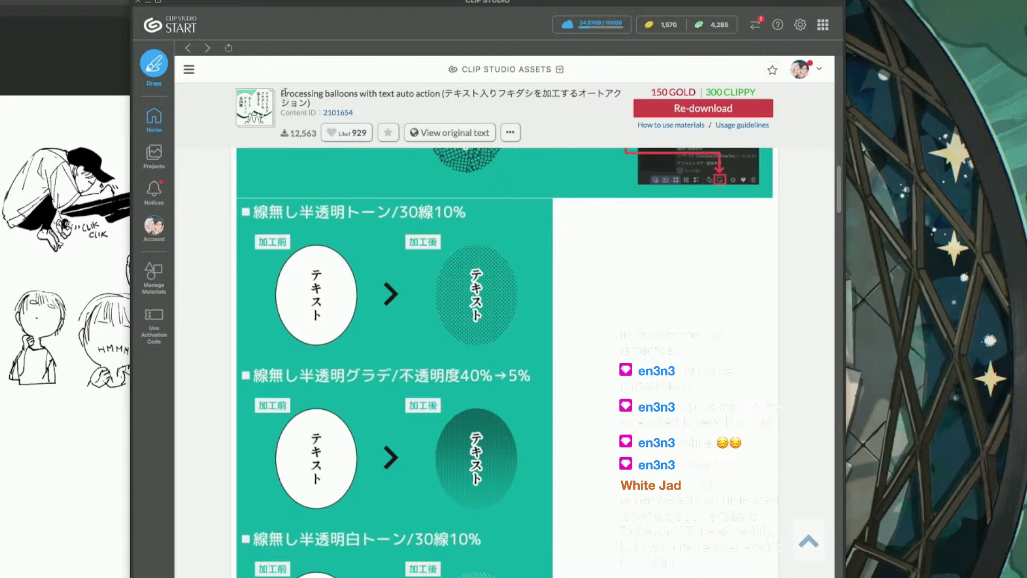
Copy the English title from the ASSETS page and rename the テキスト入りフキダシ folder as "Processing balloons with text auto action"
drag(285, 92, 436, 102)
click(436, 101)
drag(282, 94, 440, 95)
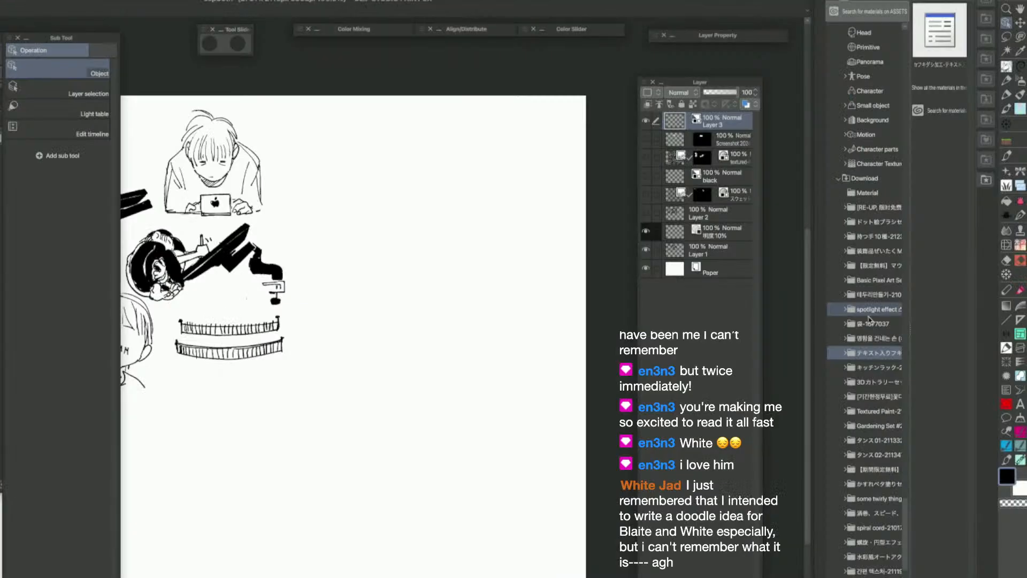
right_click(871, 353)
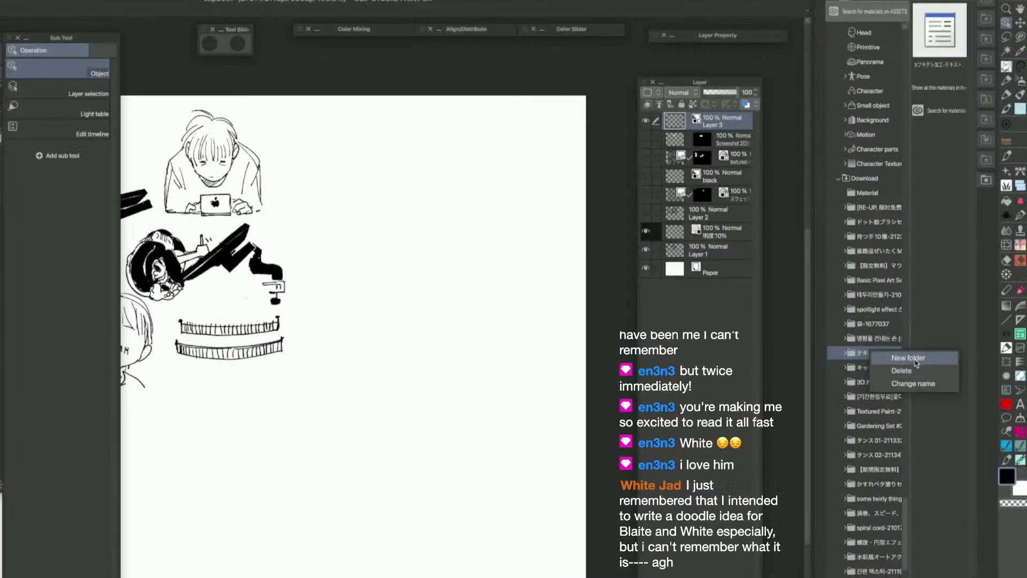
click(925, 384)
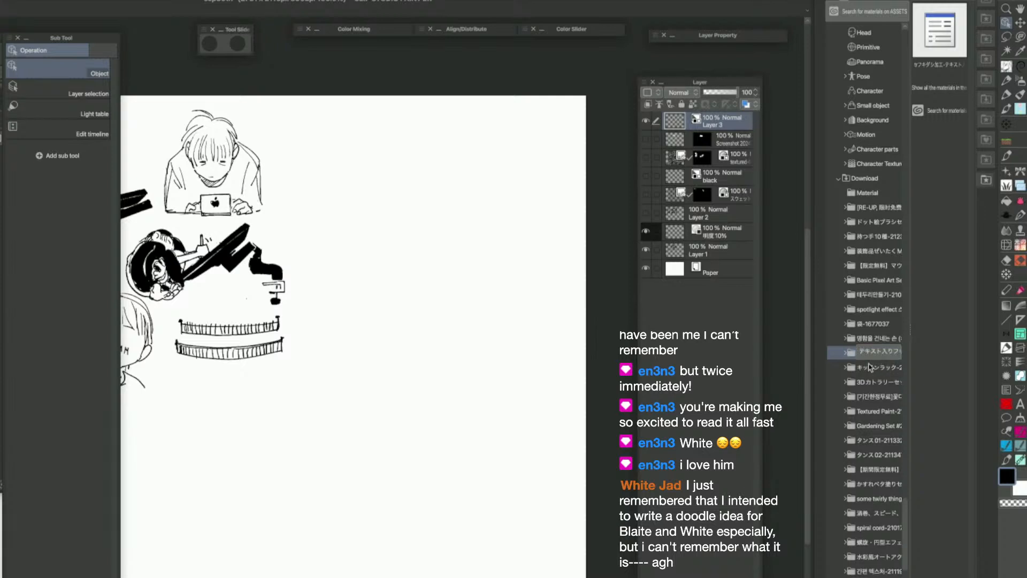
key(Return)
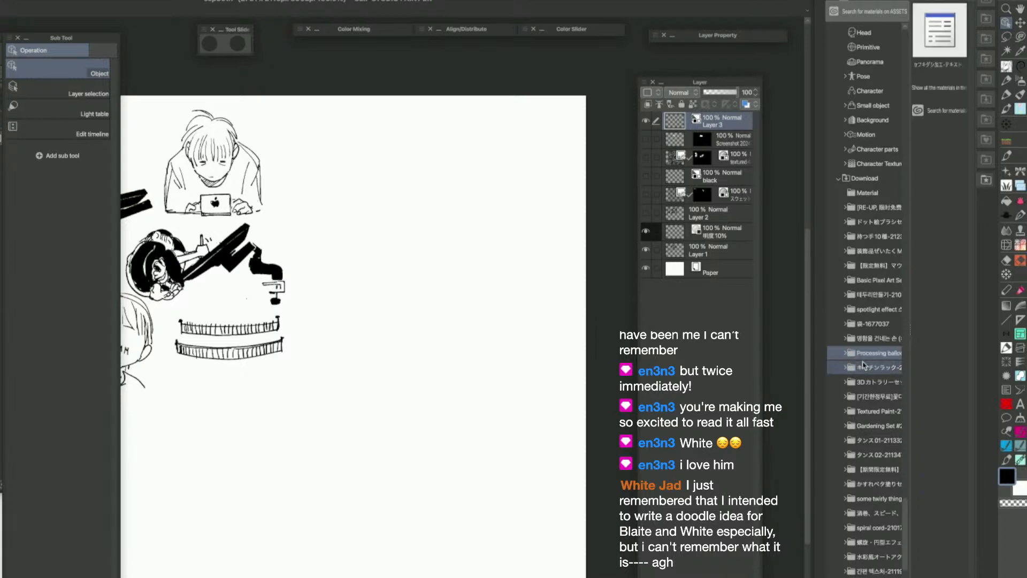
Add the rose bouquet brush from the 꽃다발 장미 download folder to the Flowers brush group
click(882, 367)
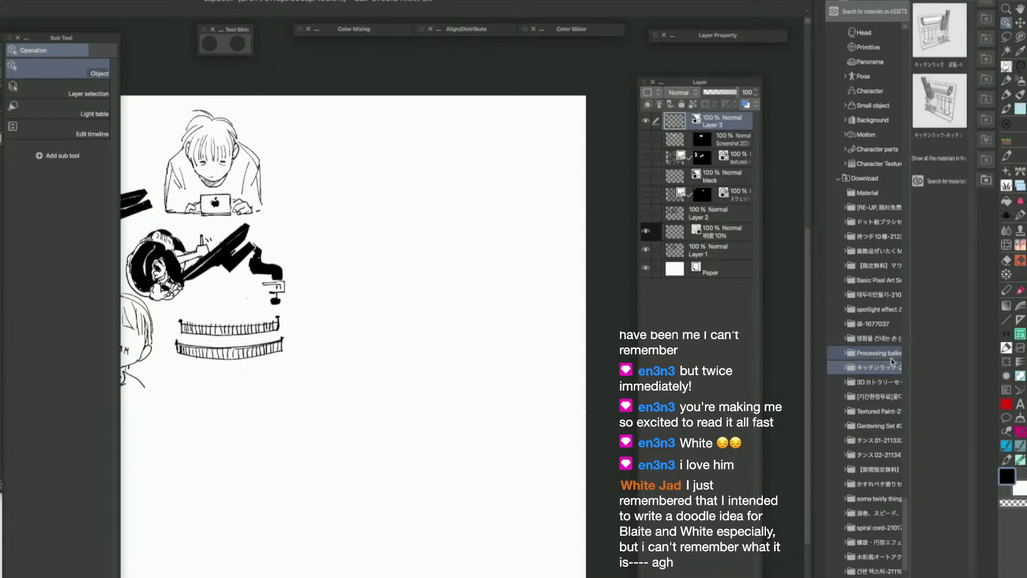
double_click(883, 384)
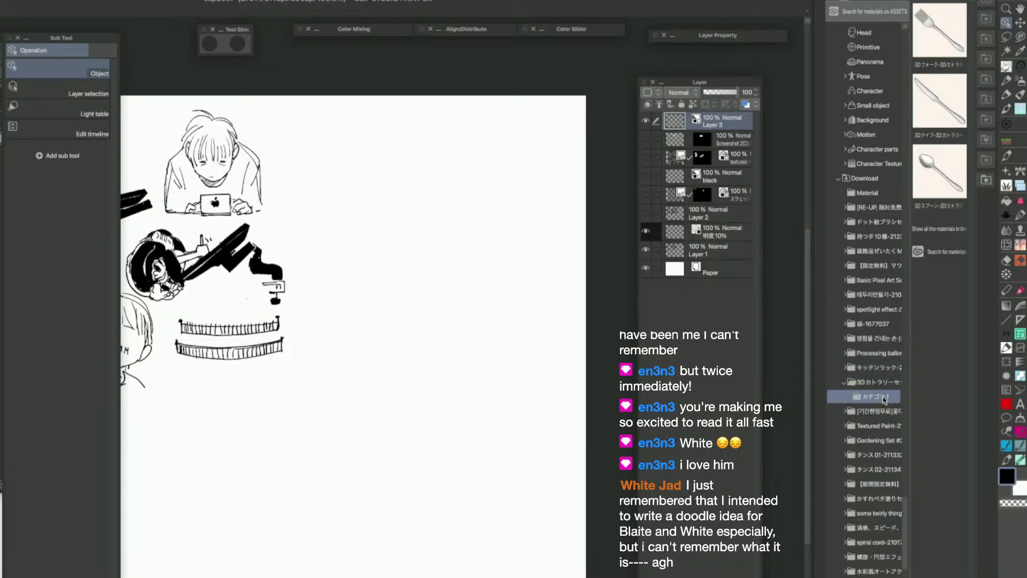
click(883, 411)
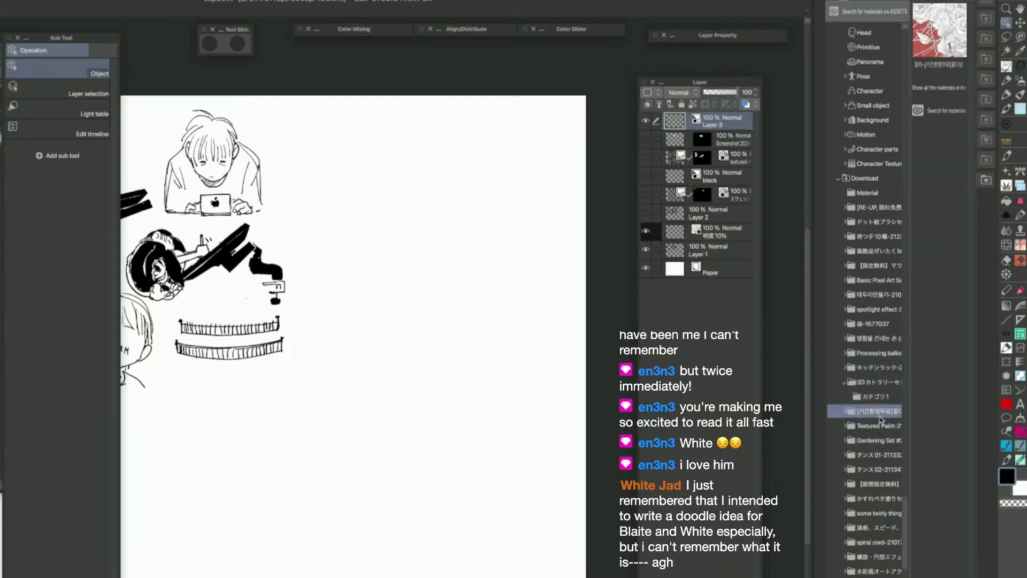
click(937, 53)
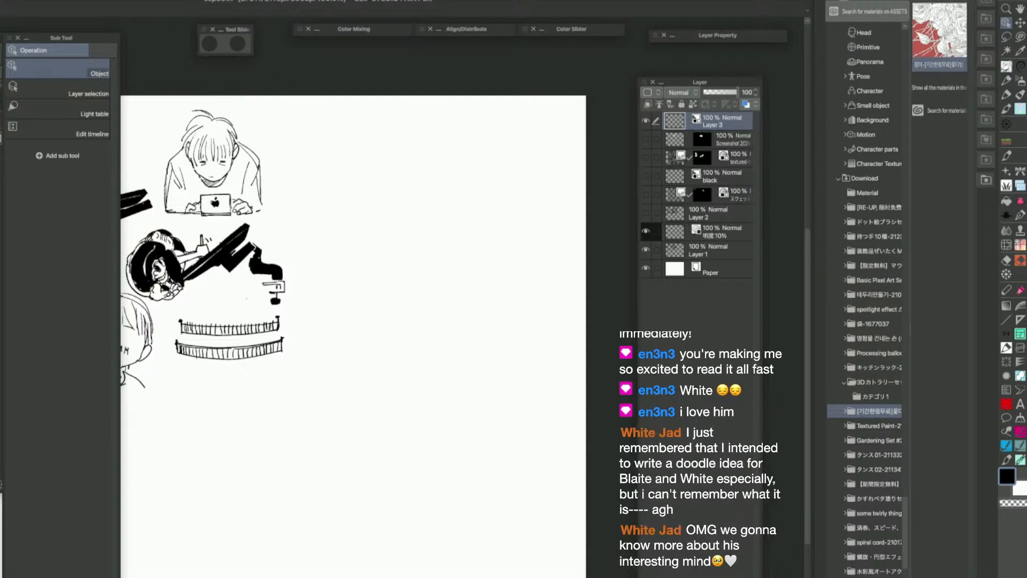
click(259, 2)
click(266, 70)
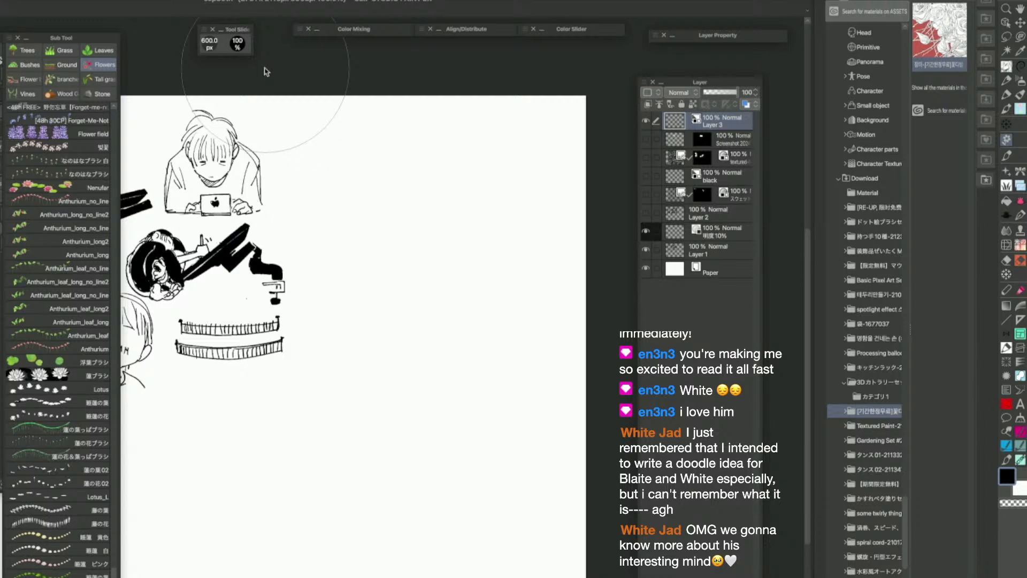
drag(937, 51, 39, 546)
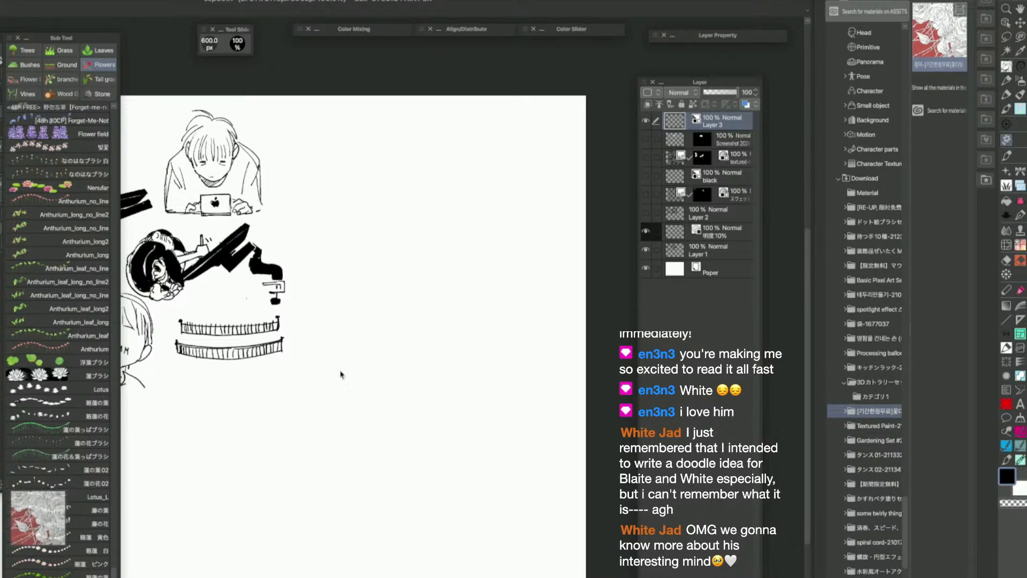
Test the rose bouquet brush on the canvas, undo the stroke, and delete the 꽃다발 장미 download folder
mouse_move(404, 297)
mouse_down()
mouse_move(396, 309)
mouse_move(411, 393)
mouse_move(505, 386)
mouse_up()
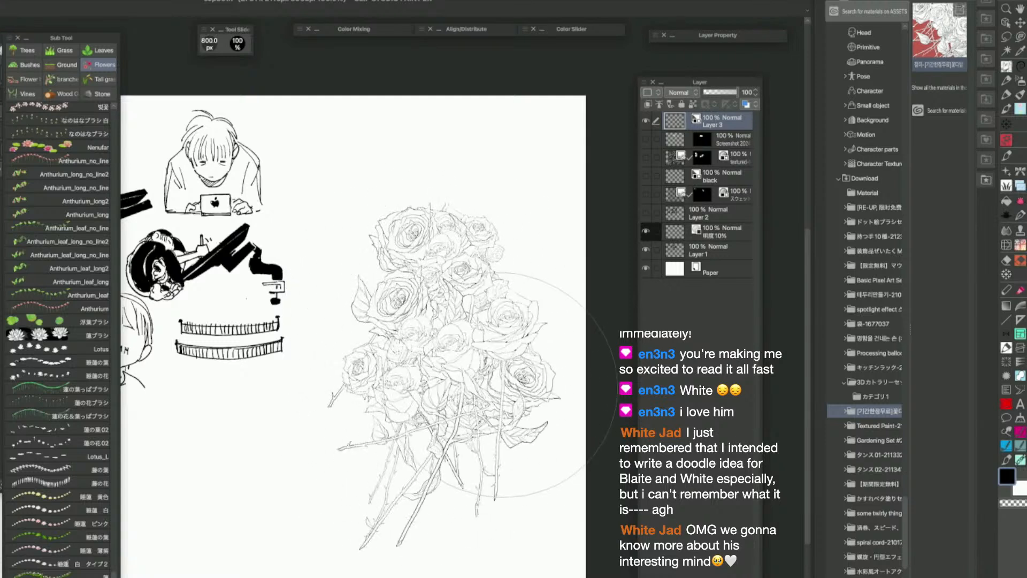
key(ctrl+z)
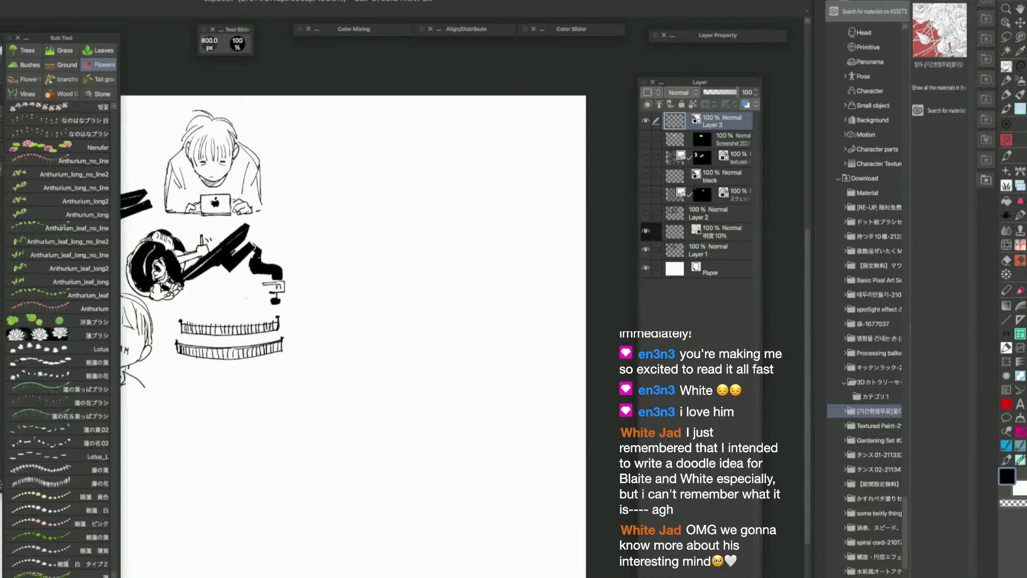
key(Delete)
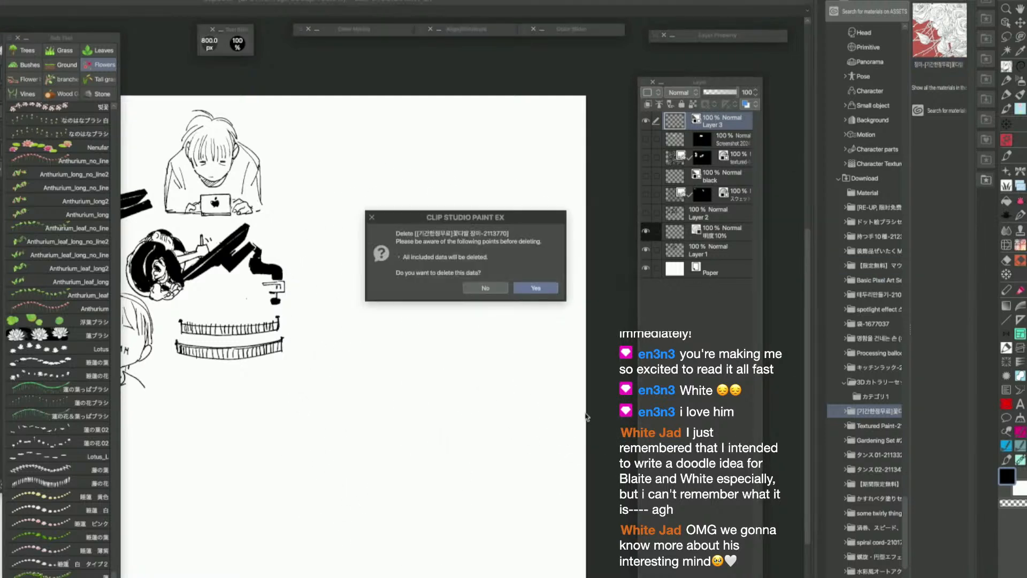
click(536, 289)
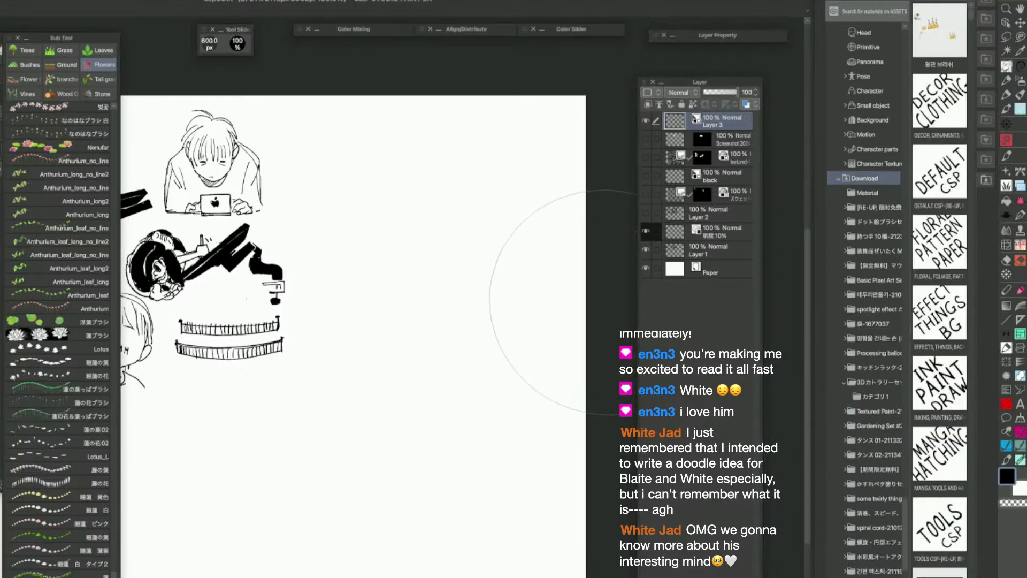
Add the Paint 1 and Paint 2 brushes from the Textured Paint download folder to the Thick paint brush group
click(877, 382)
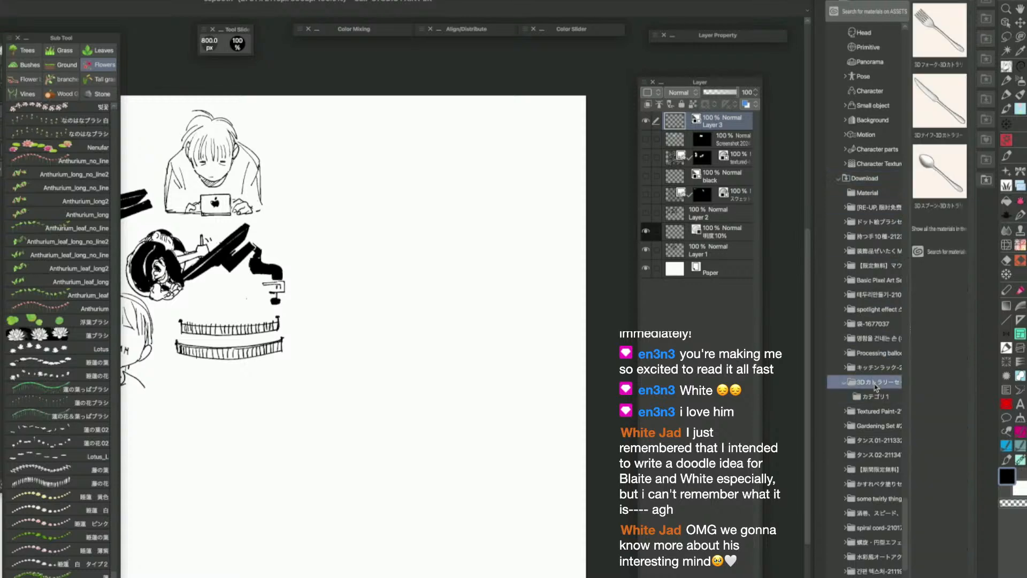
click(872, 412)
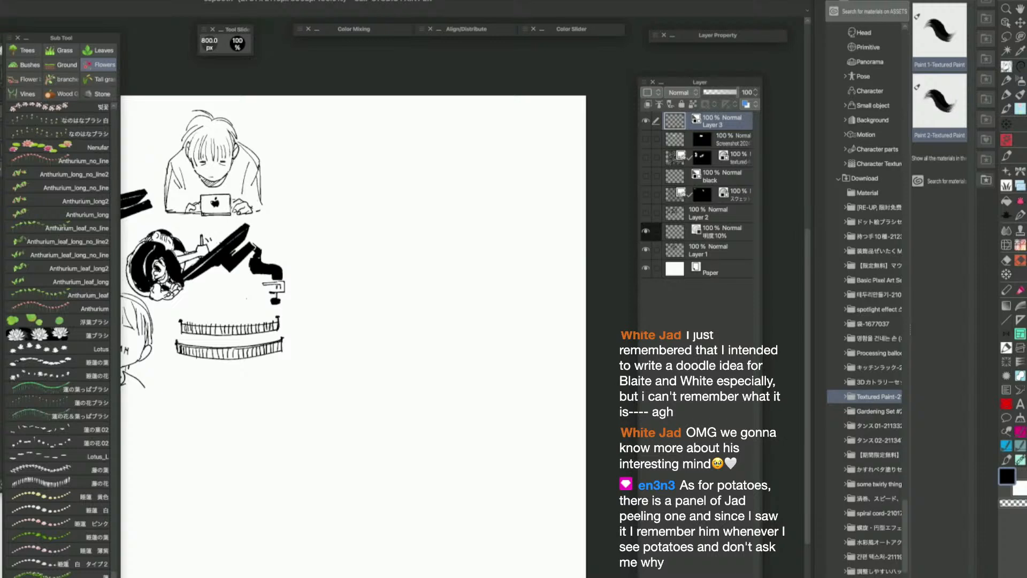
click(1021, 96)
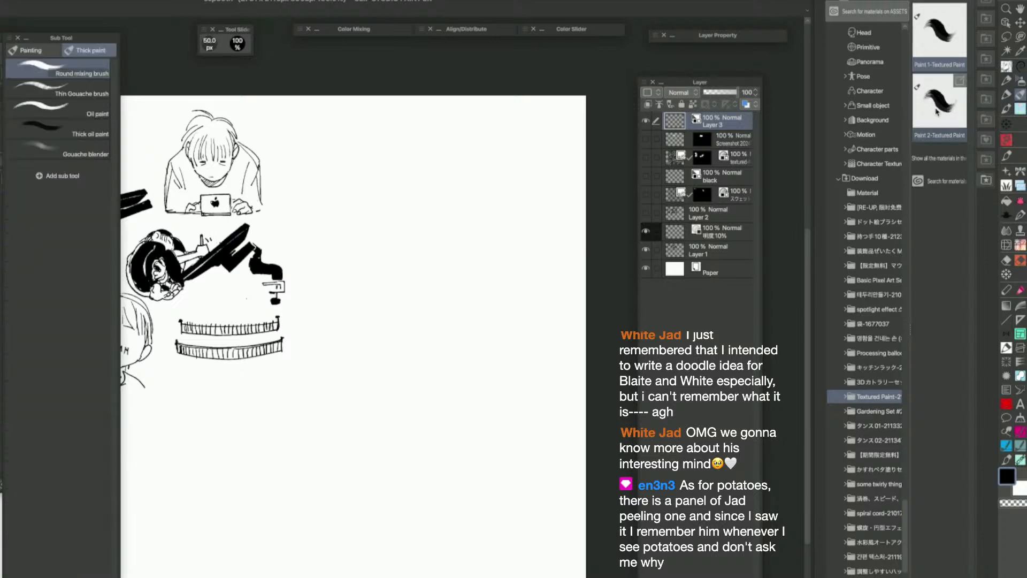
mouse_move(944, 107)
mouse_down()
mouse_move(355, 207)
mouse_move(85, 291)
mouse_up()
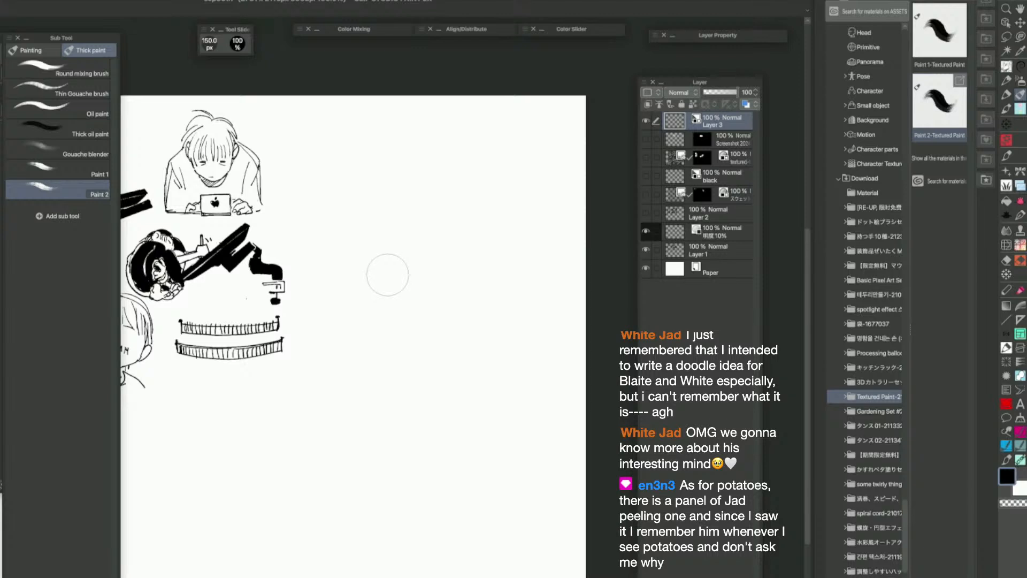
Paint black test strokes with the Paint 2 brush beside the sketches, on the current layer and on a new raster layer
mouse_move(387, 276)
mouse_down()
mouse_move(383, 284)
mouse_move(476, 229)
mouse_move(488, 238)
mouse_up()
mouse_move(385, 331)
mouse_down()
mouse_move(360, 358)
mouse_move(387, 381)
mouse_move(454, 315)
mouse_up()
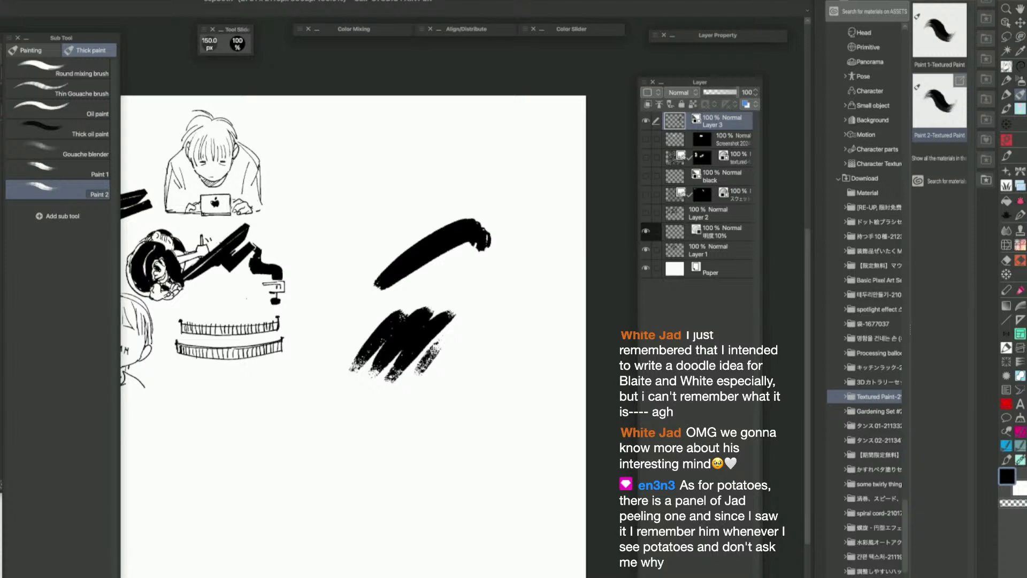
key(ctrl+shift+n)
mouse_move(403, 444)
mouse_down()
mouse_move(495, 365)
mouse_move(421, 477)
mouse_move(524, 380)
mouse_move(470, 462)
mouse_move(531, 415)
mouse_move(528, 428)
mouse_move(471, 516)
mouse_move(521, 466)
mouse_move(559, 450)
mouse_move(446, 499)
mouse_move(478, 466)
mouse_move(497, 412)
mouse_move(379, 452)
mouse_up()
Undo all the Paint 2 test strokes and the added raster layer
key(ctrl+z)
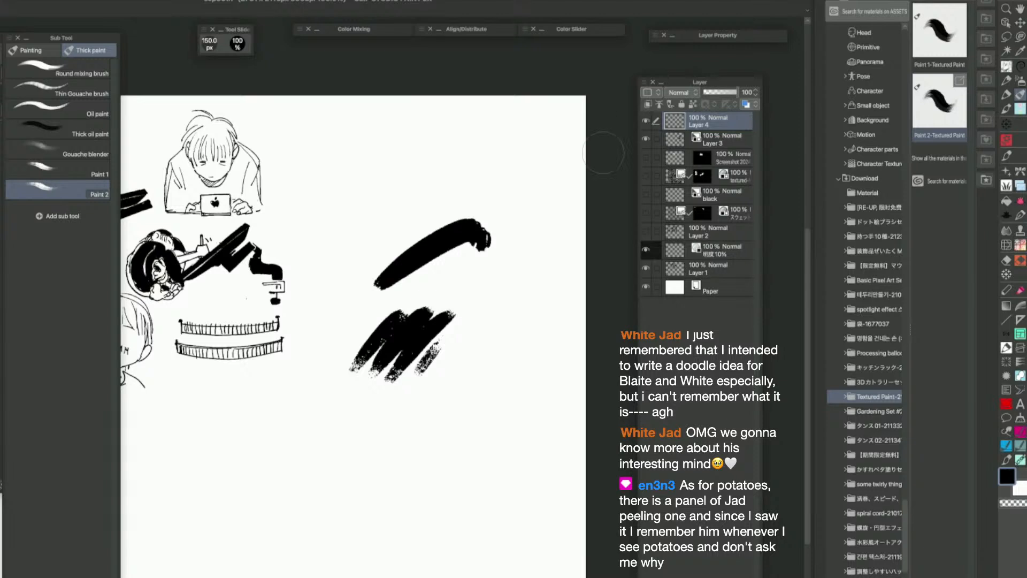
key(ctrl+z)
key(ctrl+z)
key(ctrl+z)
key(ctrl+z)
key(ctrl+z)
key(ctrl+z)
key(ctrl+z)
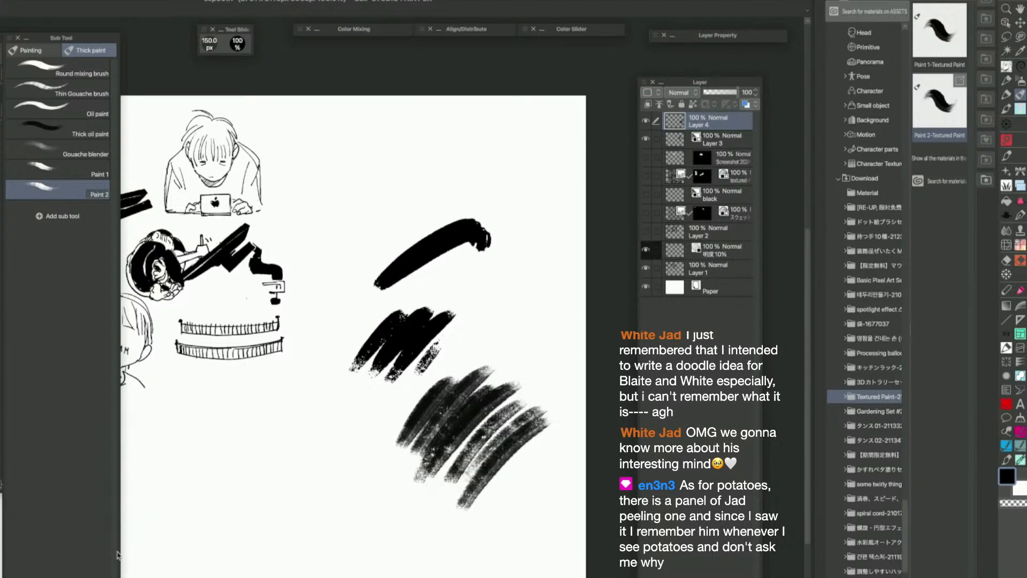
key(ctrl+z)
key(ctrl+z)
key(ctrl+z)
key(ctrl+z)
key(ctrl+z)
key(ctrl+z)
key(ctrl+z)
key(ctrl+z)
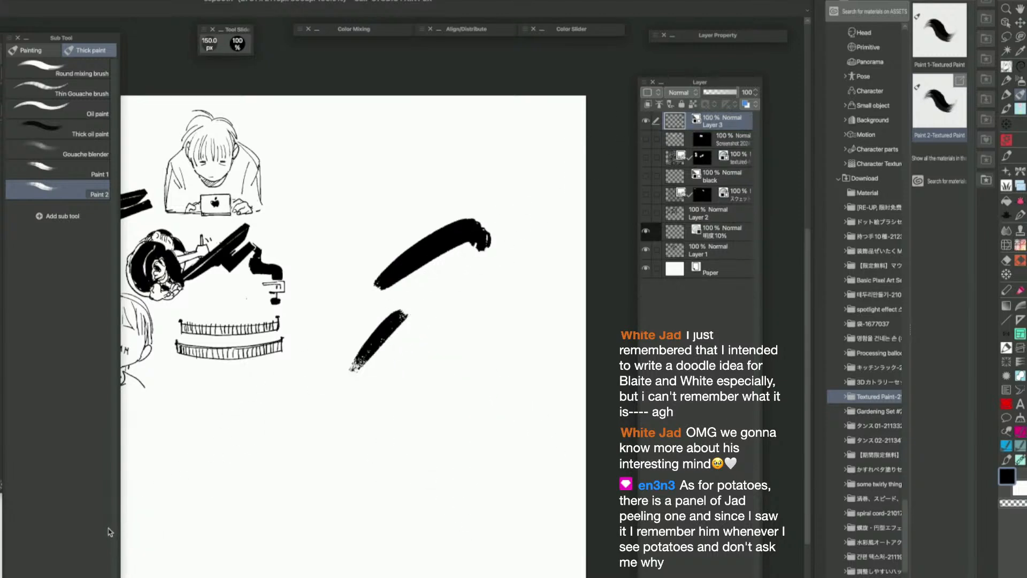
key(ctrl+z)
key(ctrl+z)
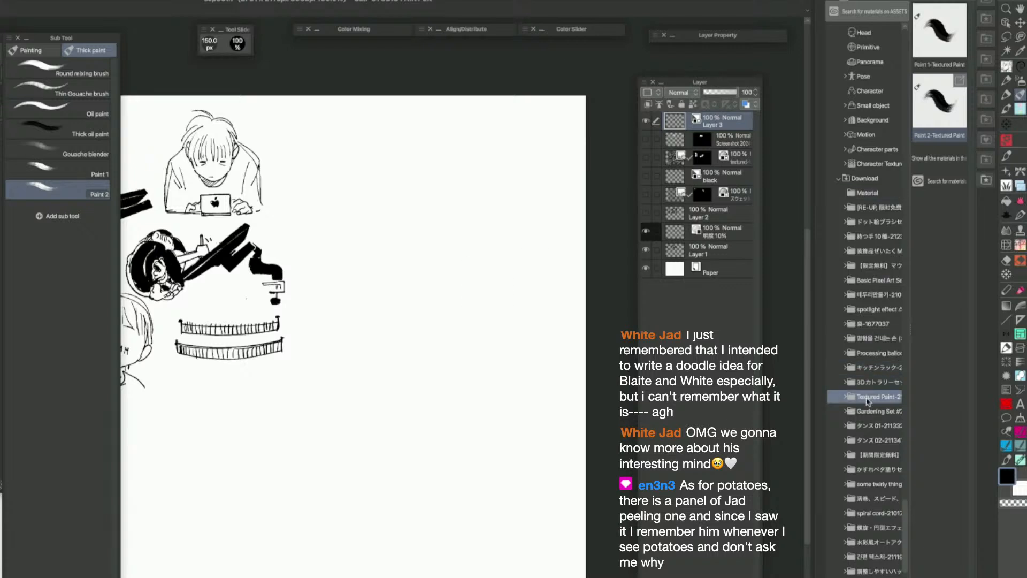
Delete the Textured Paint folder with its two brush materials from the downloaded materials
click(867, 576)
click(525, 289)
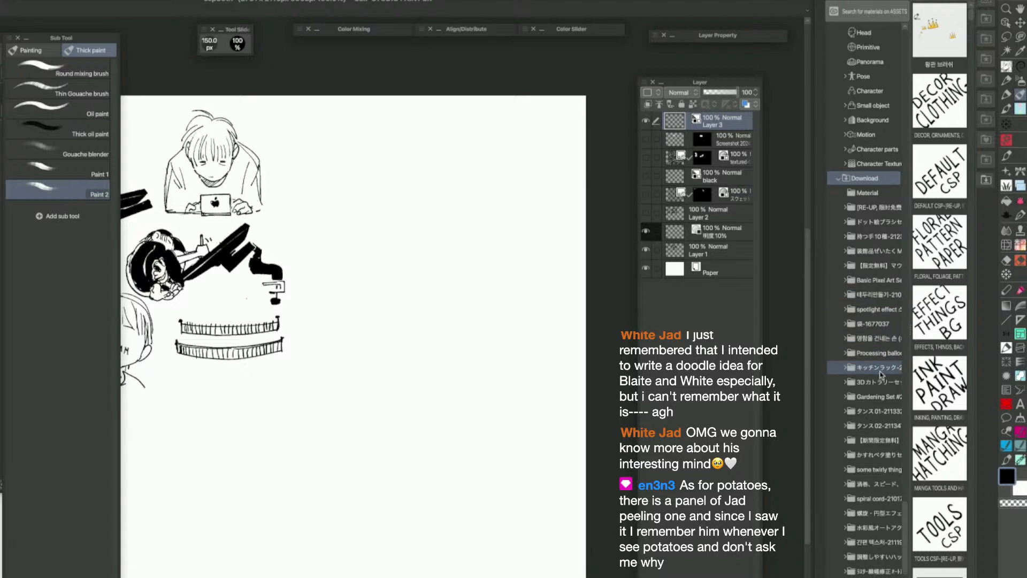
Examine the contents of the タンス 01, タンス 02 and neighbouring download folders, including the limited-time free 【期間限定無料】 ones
click(878, 427)
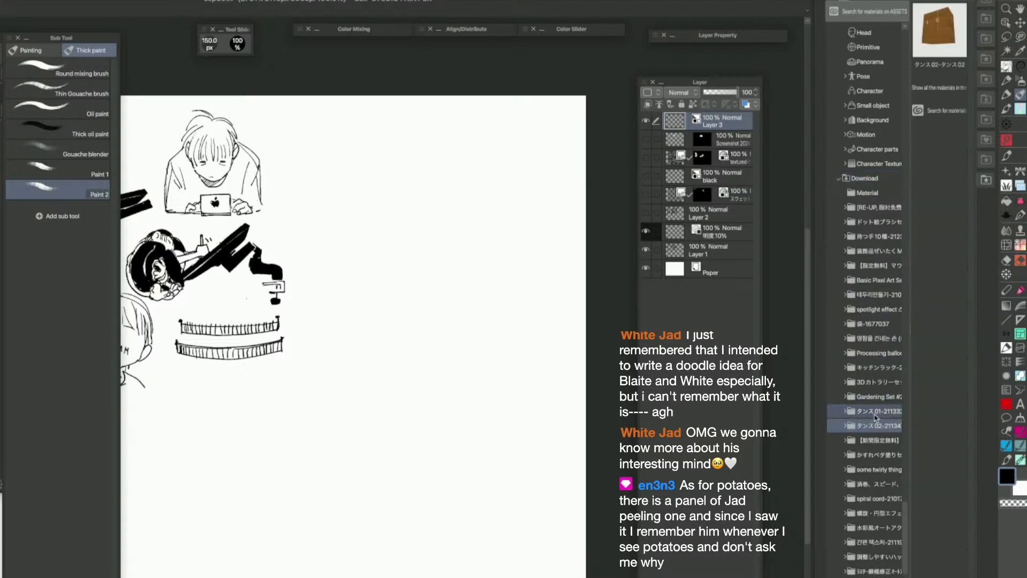
click(878, 412)
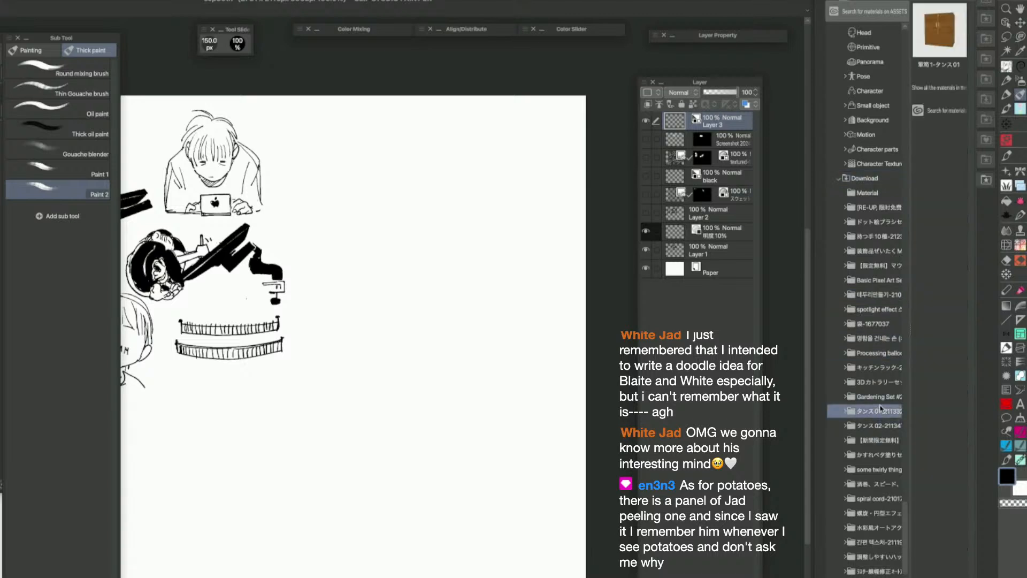
click(881, 401)
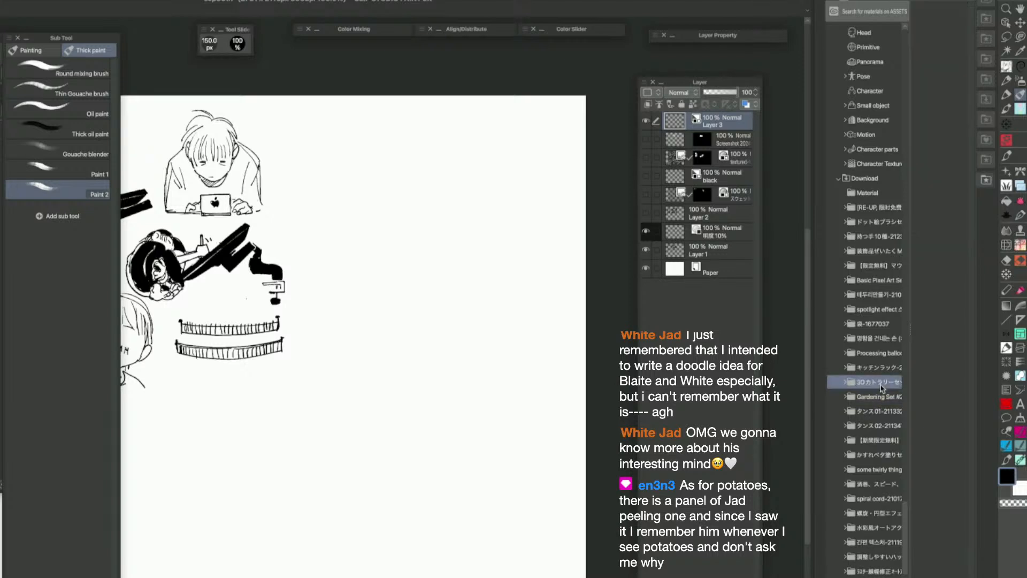
click(880, 426)
click(879, 411)
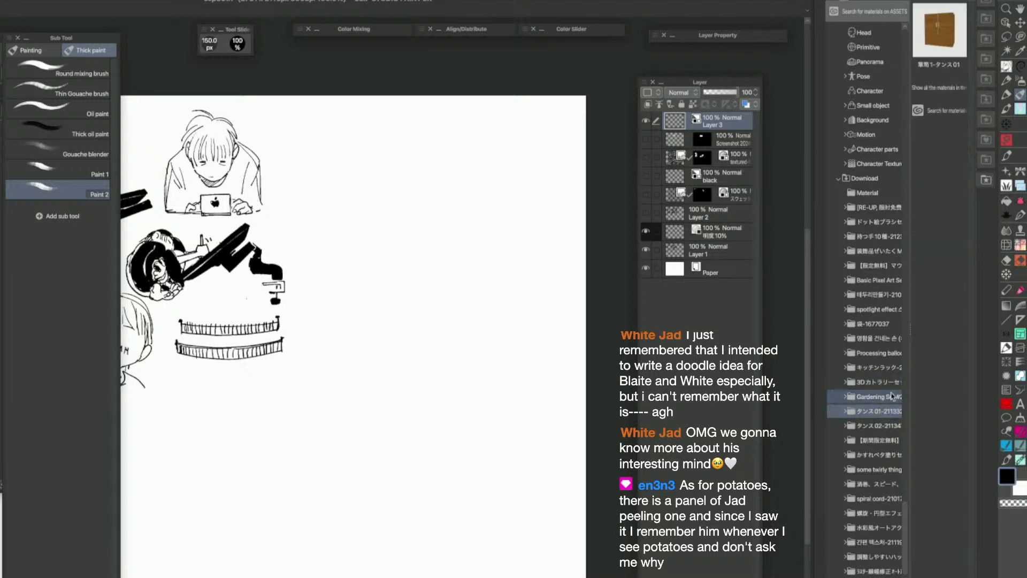
scroll(877, 375, down, 3)
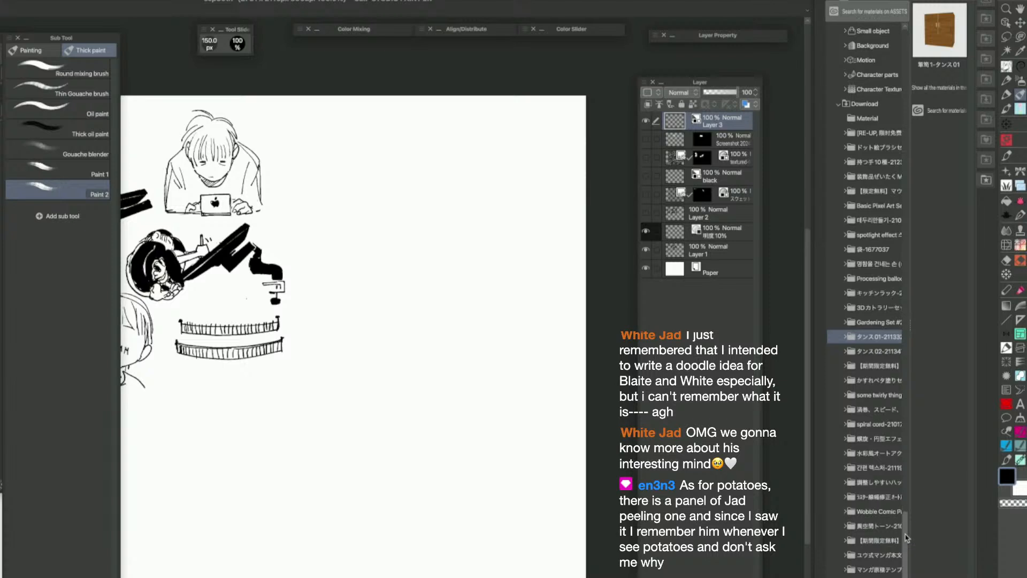
click(872, 368)
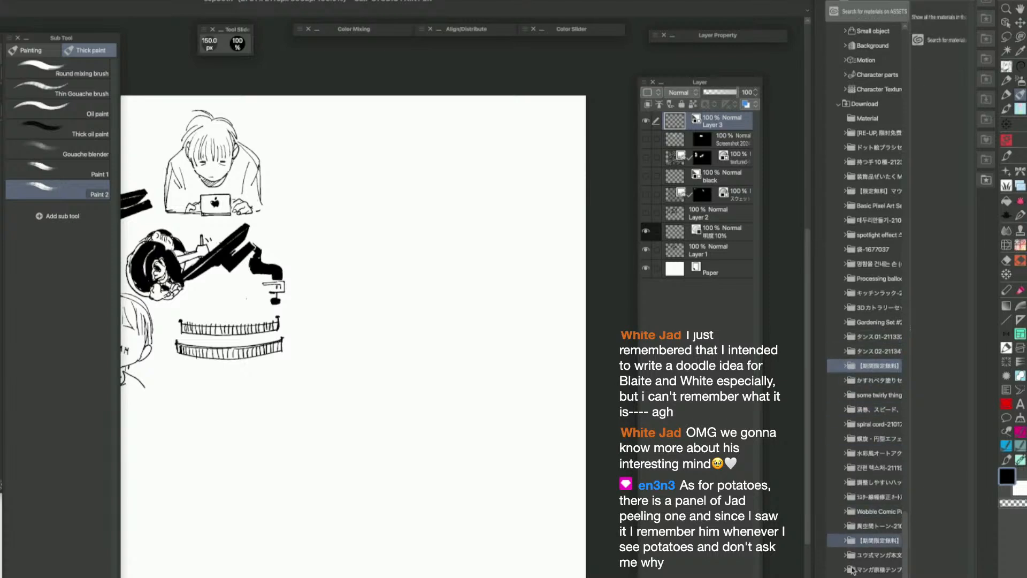
Delete the selected 【期間限定無料】 folder from the Download materials and open the "some twirly thing" folder
key(Delete)
key(Return)
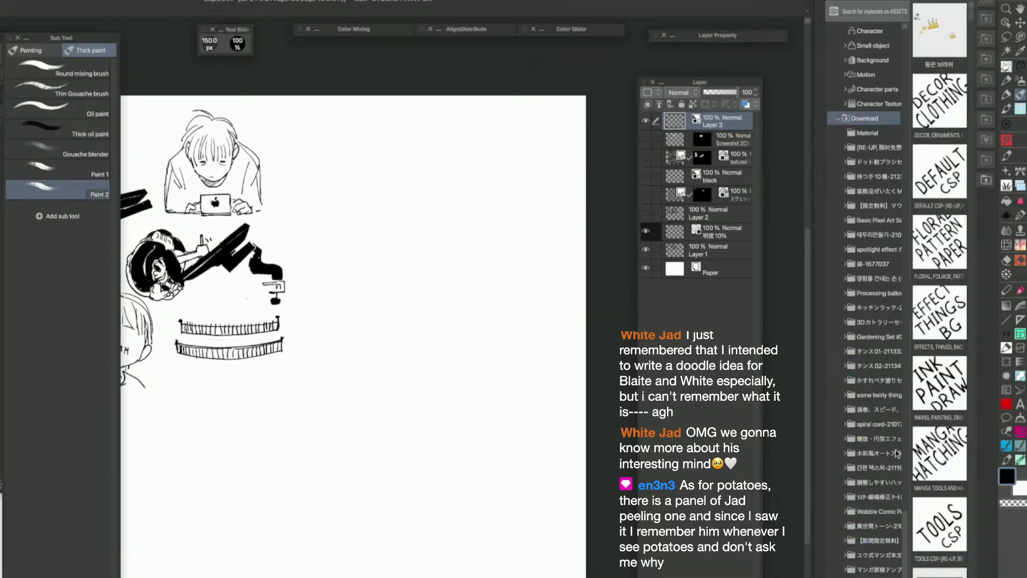
click(883, 399)
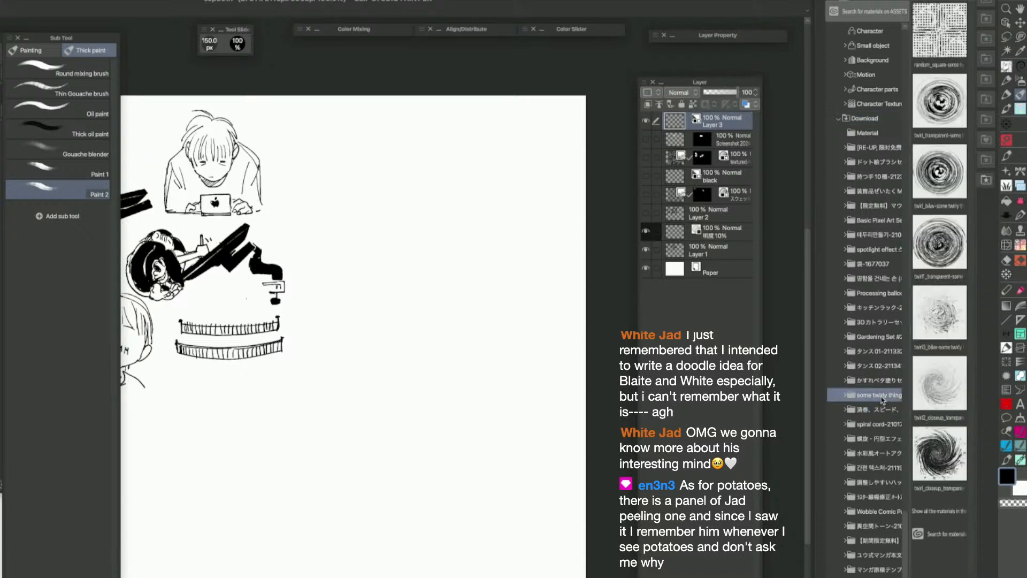
Try out the close-up twirl and the black-and-white twirl material on the canvas and remove them again
drag(940, 455, 436, 327)
key(ctrl+z)
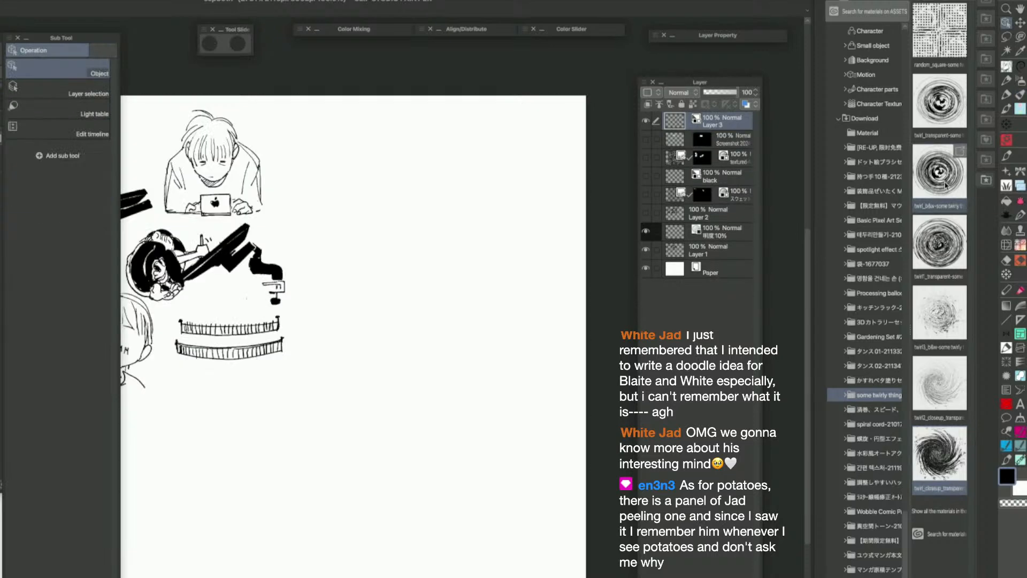
mouse_move(944, 185)
mouse_down()
mouse_move(435, 293)
mouse_move(441, 319)
mouse_move(839, 368)
mouse_move(537, 490)
mouse_move(503, 559)
mouse_move(288, 276)
mouse_move(147, 410)
mouse_move(411, 360)
mouse_up()
scroll(461, 320, down, 2)
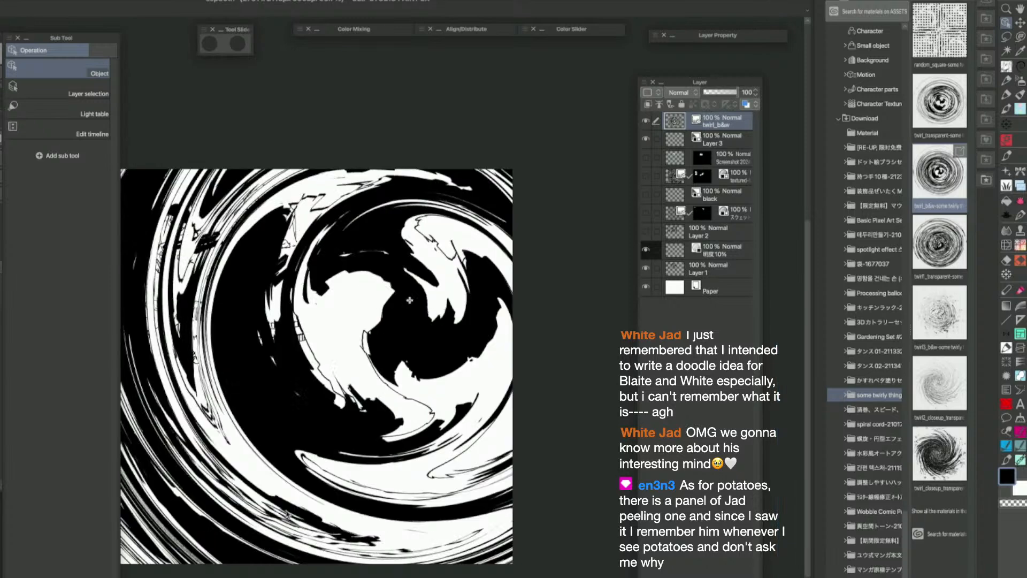
key(Delete)
click(940, 459)
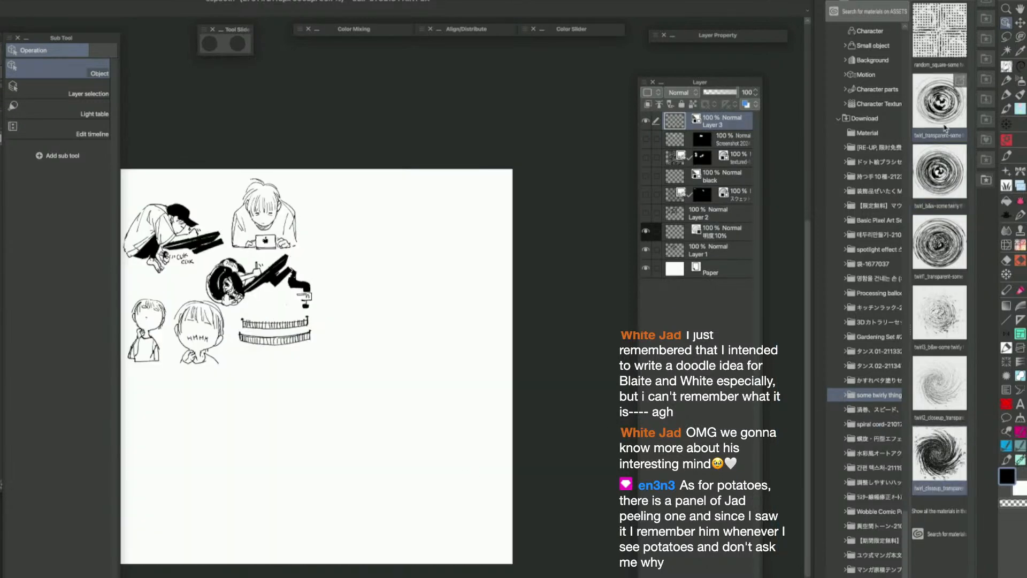
Create a material folder named "Spirals" inside Images and place it below the smoke folder
drag(908, 548, 921, 141)
click(873, 149)
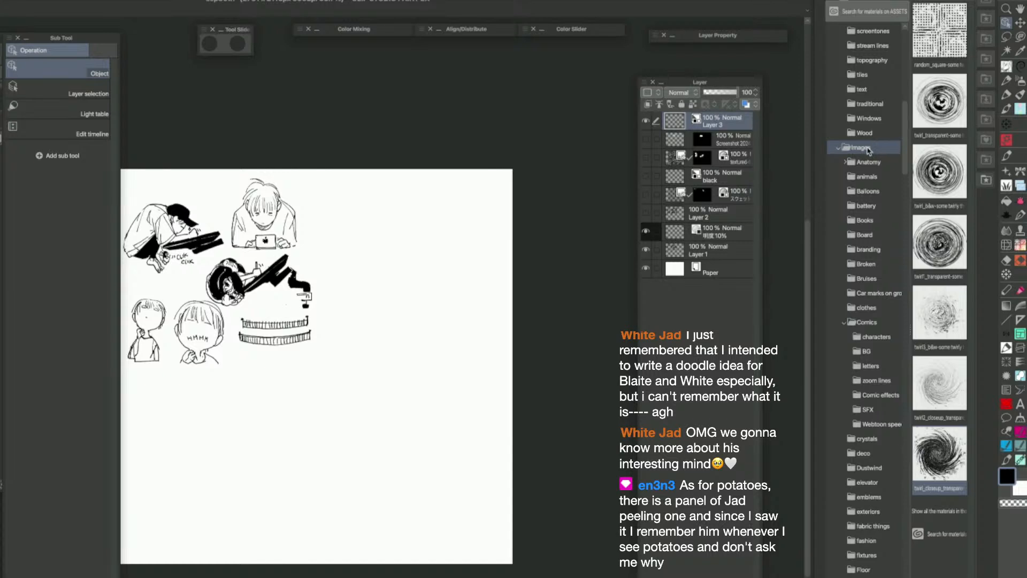
mouse_move(907, 161)
mouse_down()
mouse_move(907, 221)
mouse_move(907, 161)
mouse_up()
click(868, 157)
right_click(868, 159)
click(888, 164)
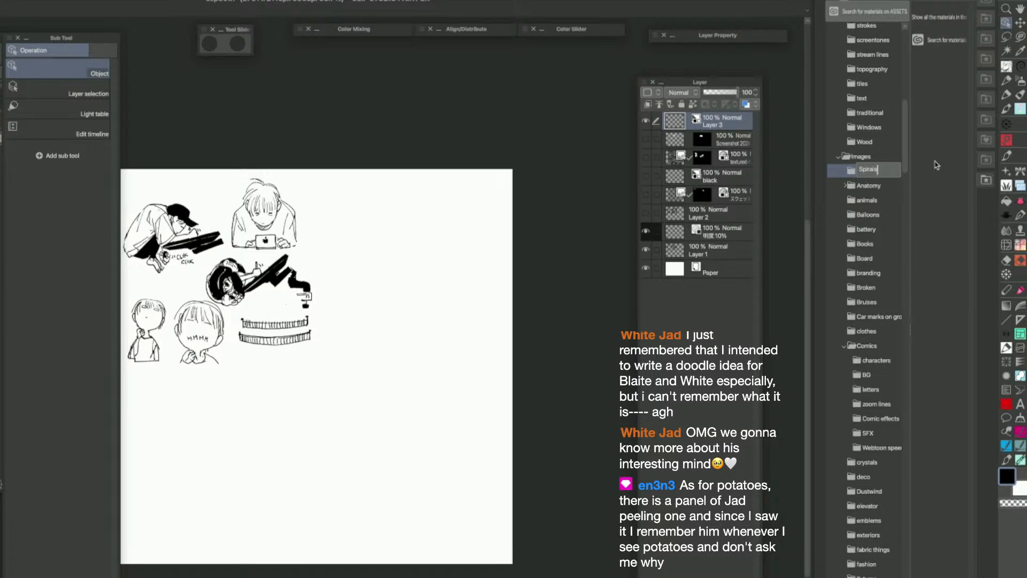
drag(892, 173, 878, 508)
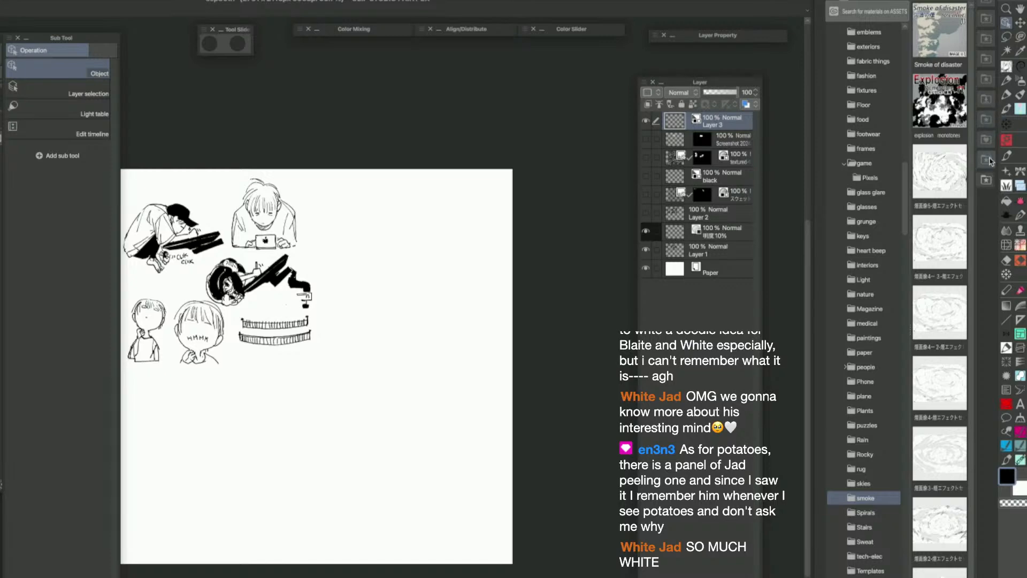
Select the six twirl materials in the "some twirly thing" download folder
drag(905, 231, 906, 568)
click(880, 396)
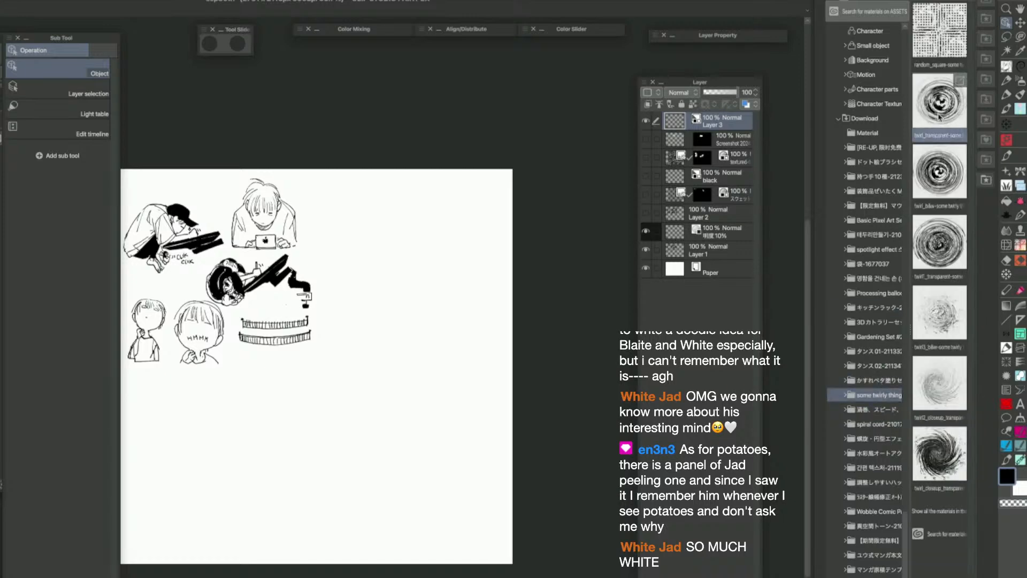
drag(908, 527, 908, 346)
scroll(866, 291, up, 12)
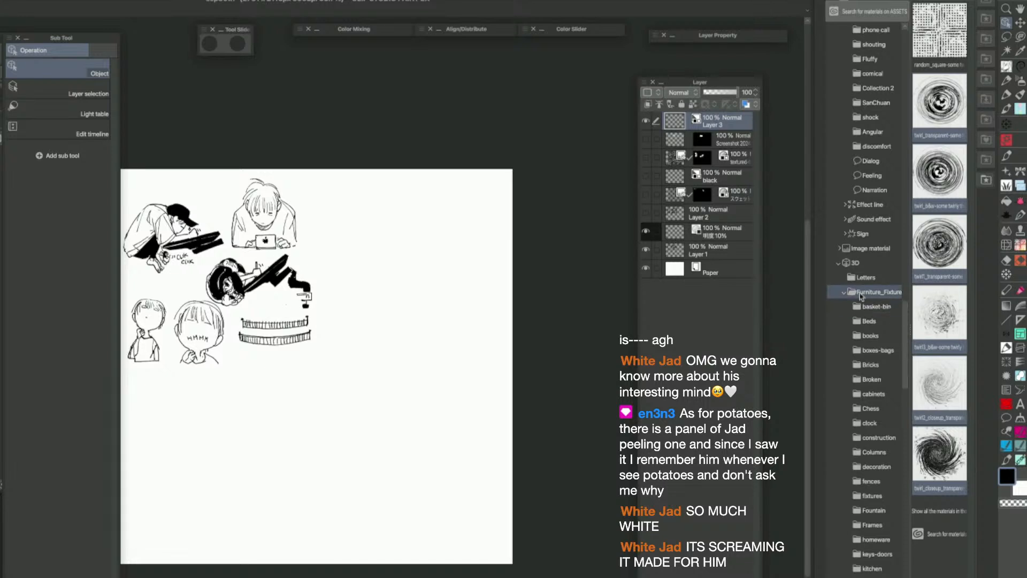
Collapse the 3D and Manga material categories in the material tree
click(839, 263)
click(839, 263)
scroll(867, 240, up, 3)
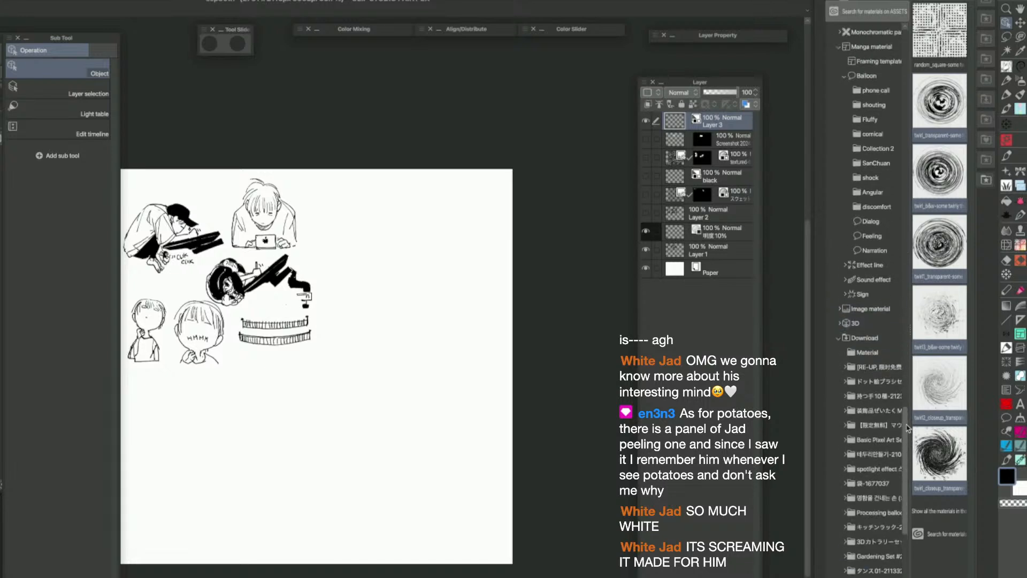
click(865, 232)
scroll(866, 230, up, 1)
click(838, 138)
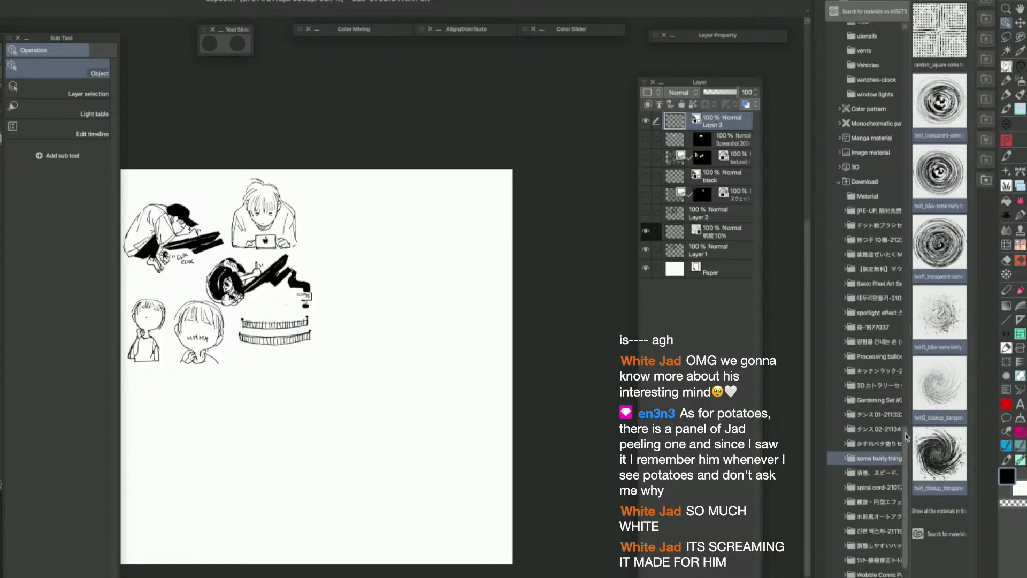
Move the six selected twirl materials into the Spirals folder under Images
scroll(907, 399, up, 3)
drag(908, 398, 905, 319)
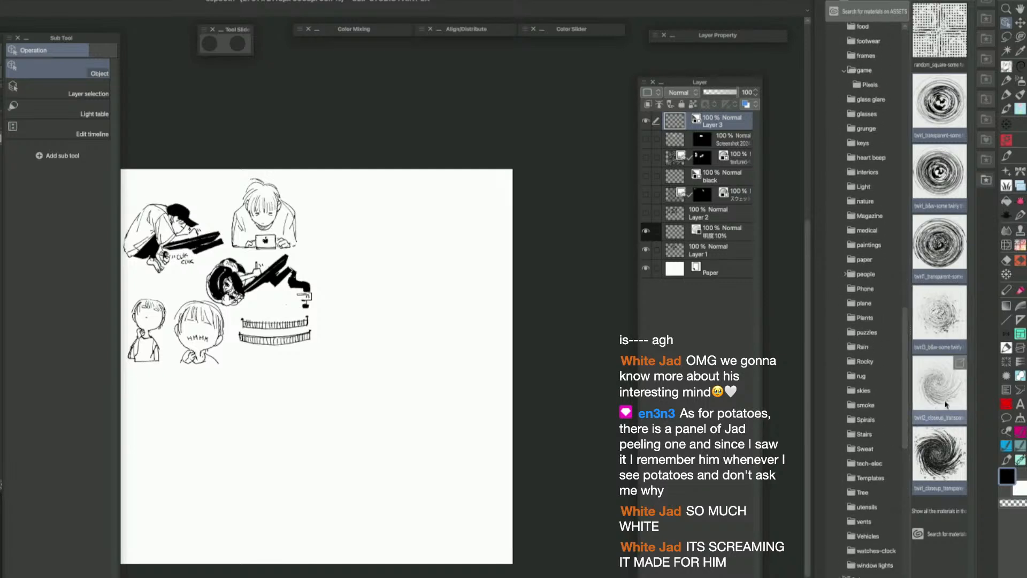
drag(946, 406, 872, 422)
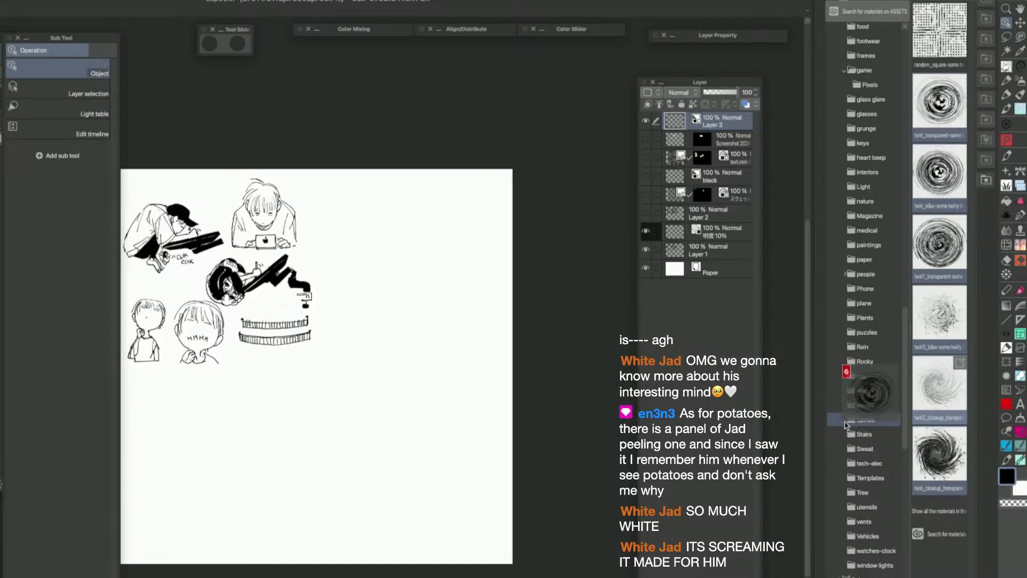
drag(869, 420, 870, 420)
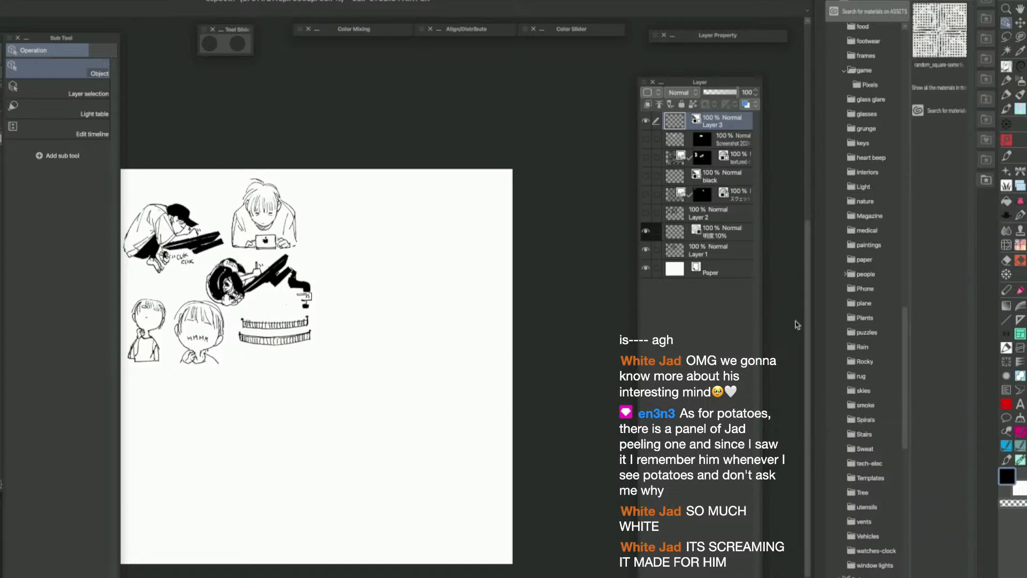
Try the random_square material on the canvas scaled down to just beyond the page edges, and undo its placement
drag(939, 32, 439, 324)
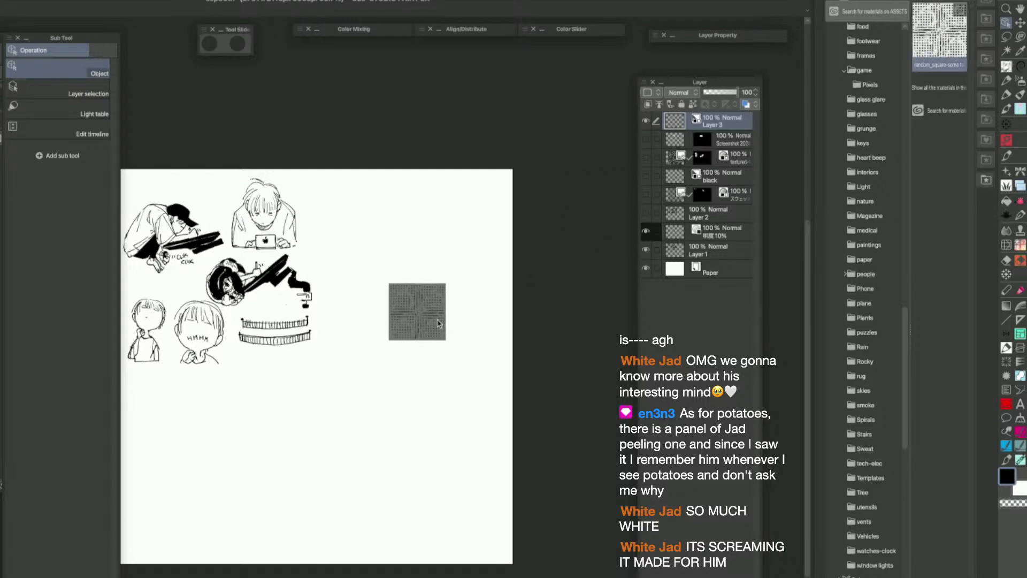
scroll(451, 319, down, 2)
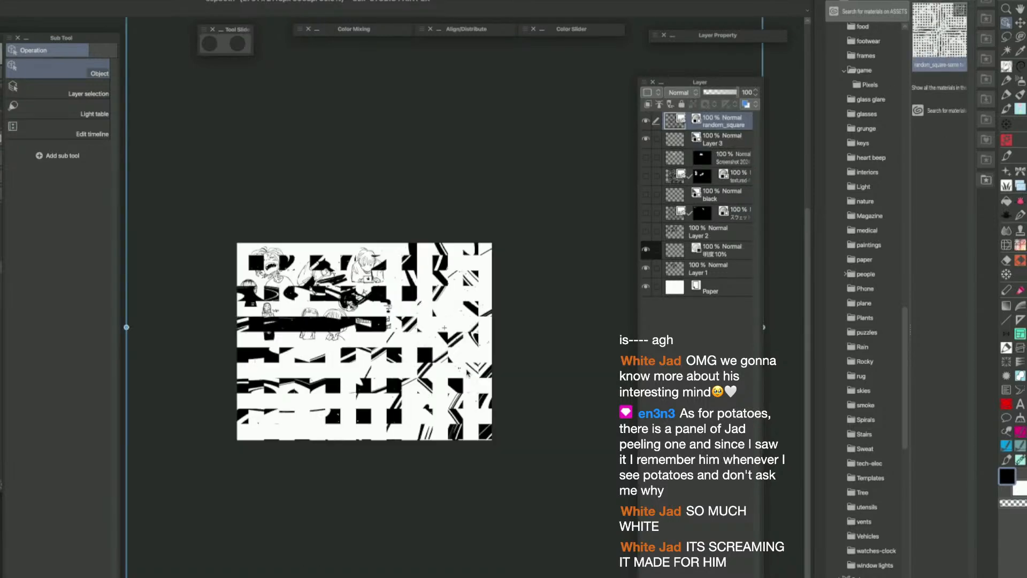
drag(444, 328, 444, 202)
drag(444, 171, 383, 470)
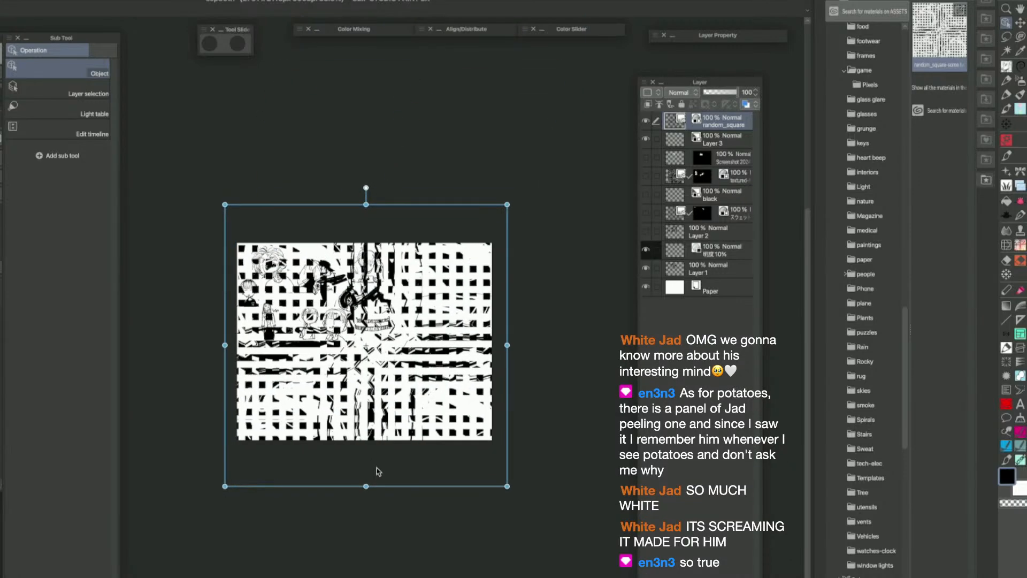
key(super+plus)
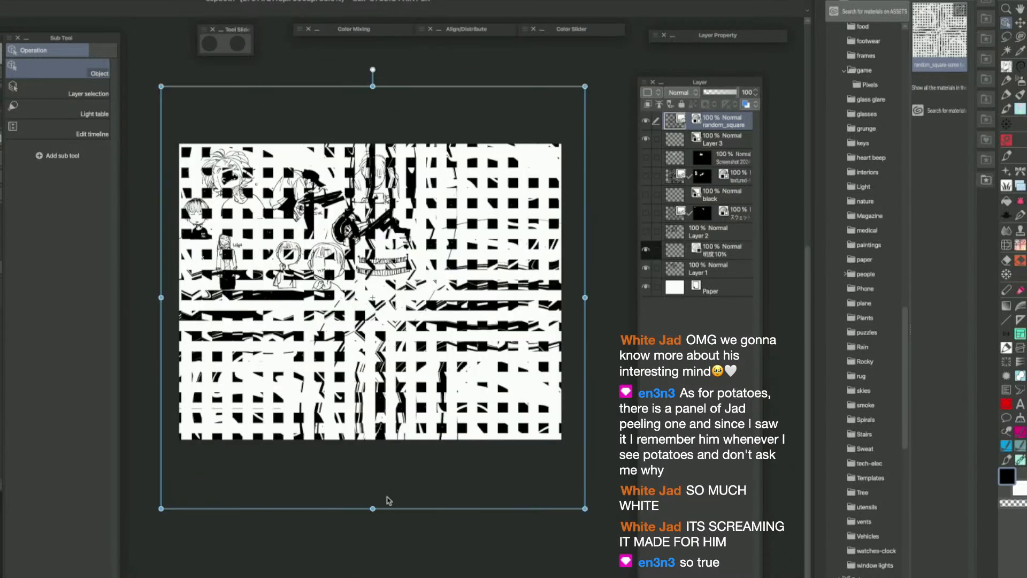
key(super+z)
key(super+z)
key(super+z)
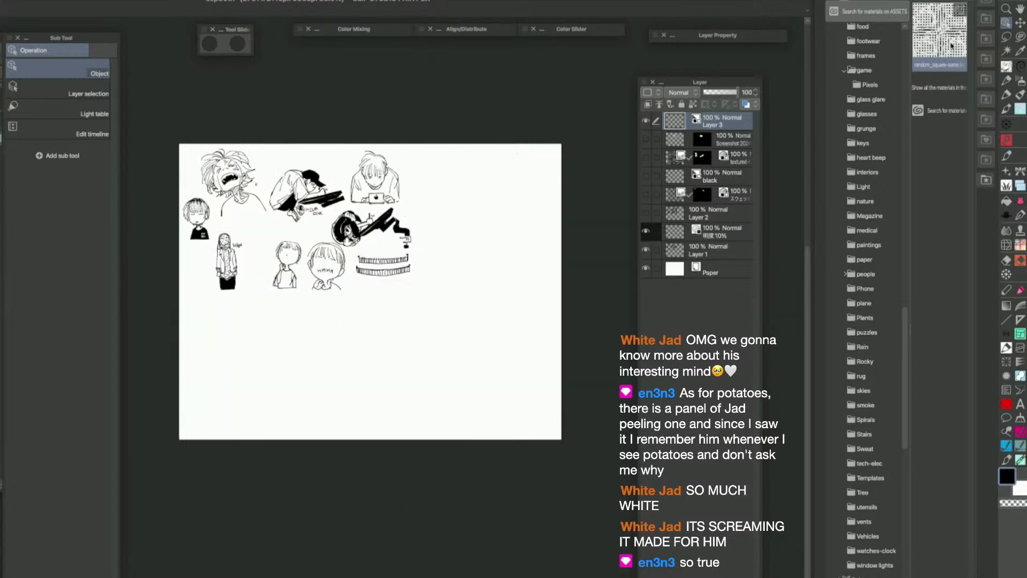
Move the random_square material into the Spirals folder
drag(951, 46, 900, 448)
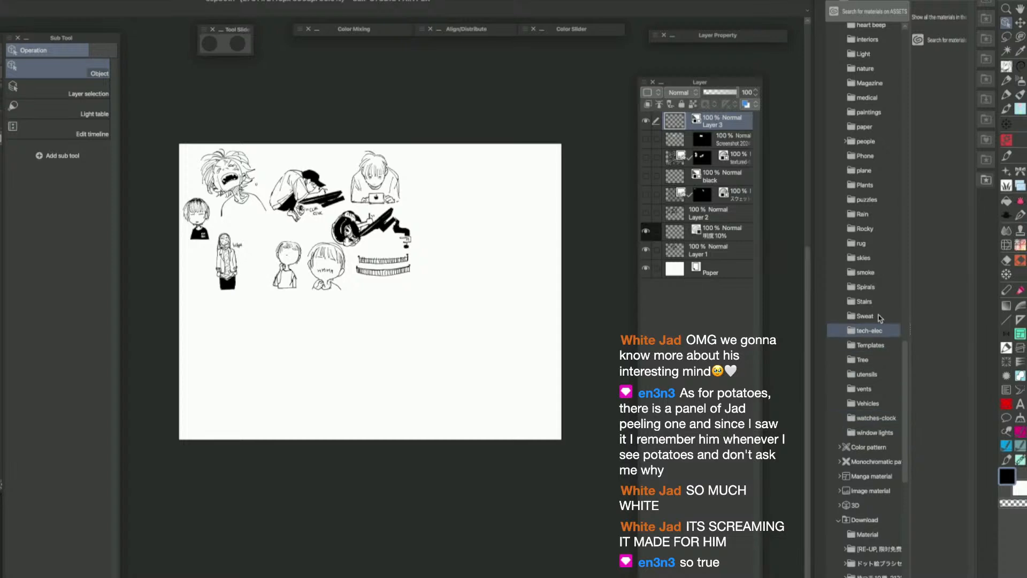
right_click(870, 289)
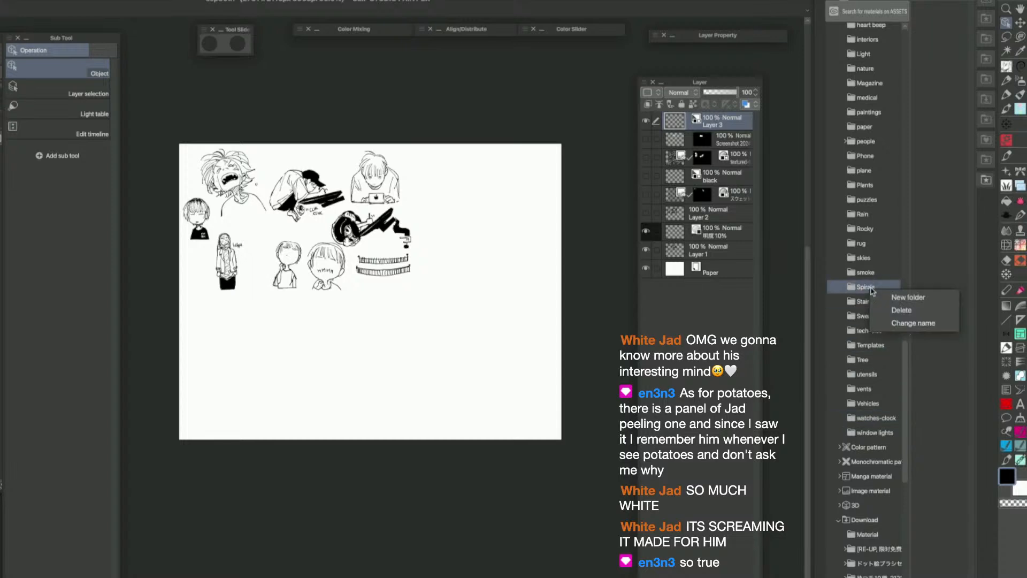
click(909, 297)
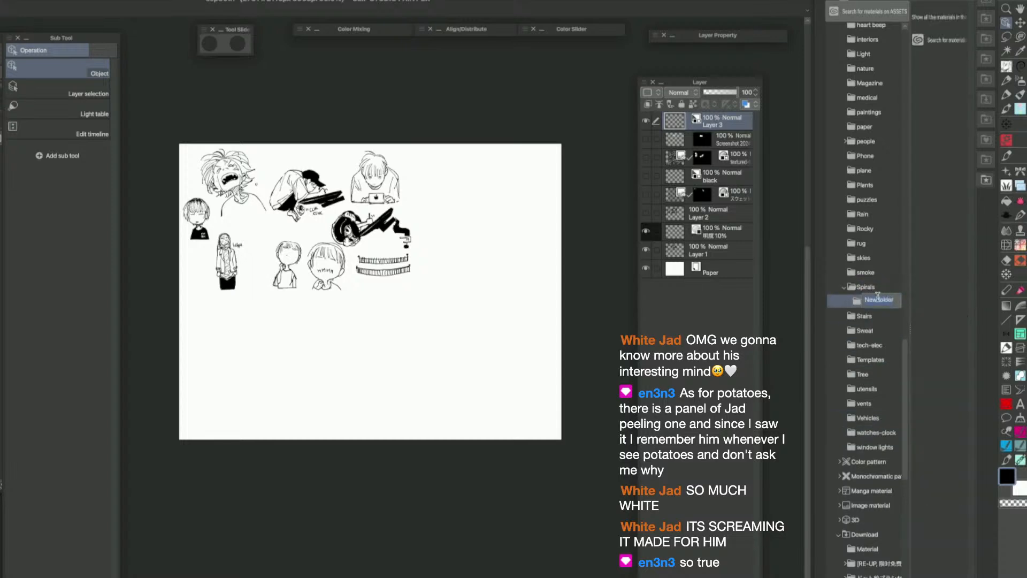
right_click(865, 300)
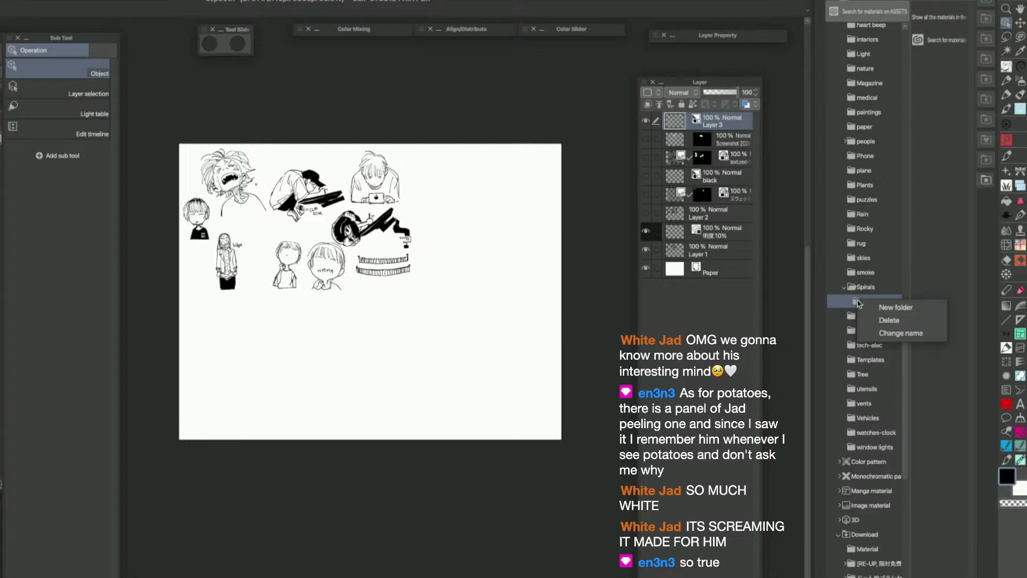
click(904, 318)
click(524, 290)
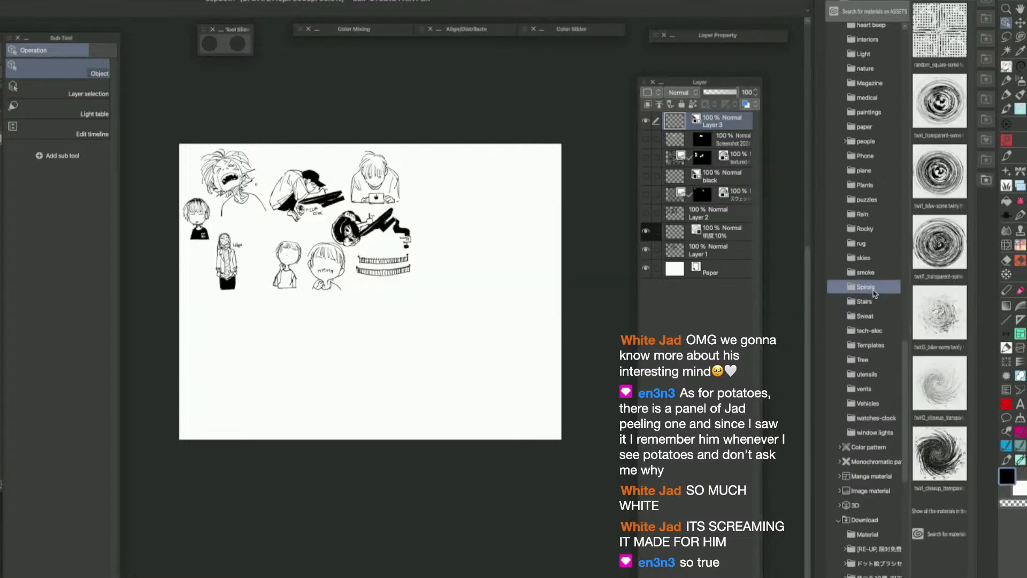
Rename the Spirals folder to "Spirals mind thing"
right_click(877, 288)
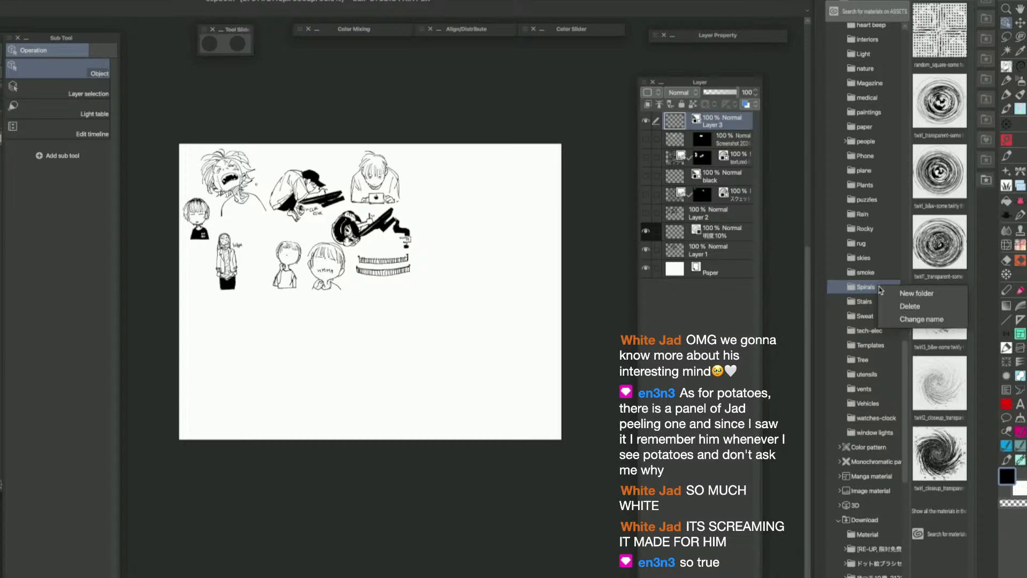
click(920, 318)
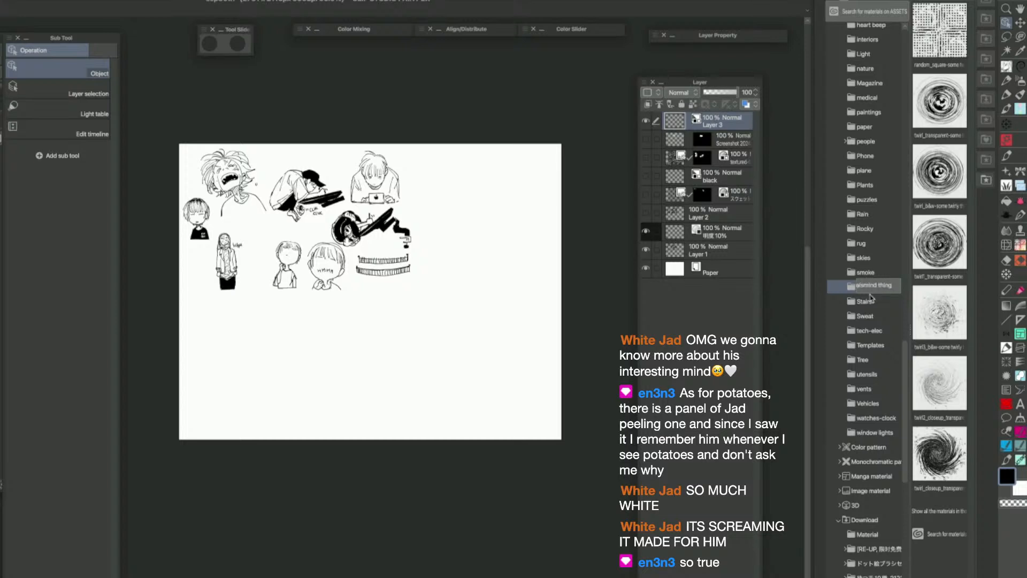
click(863, 285)
key(Return)
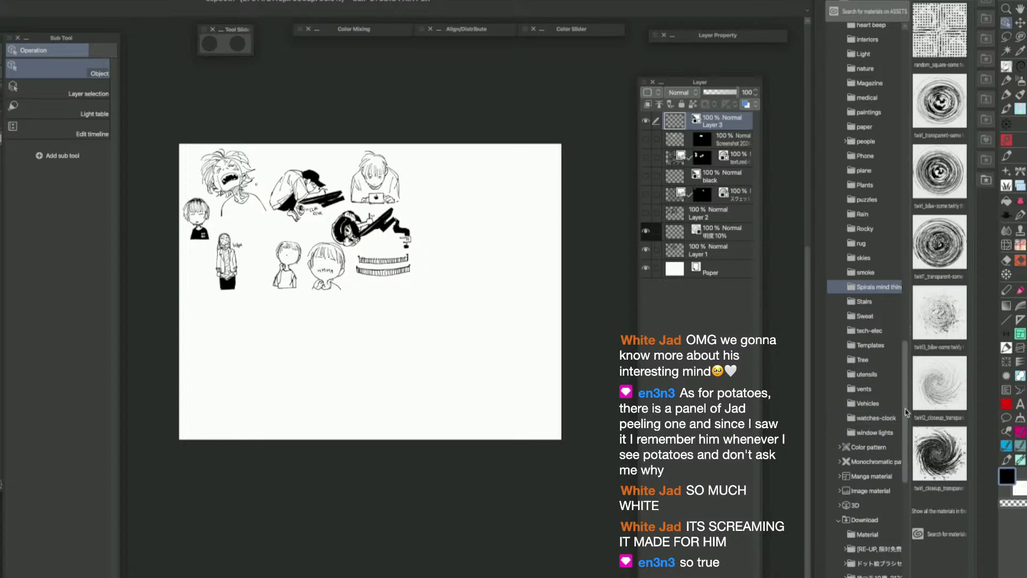
Delete the empty かすれベタ塗り and "some twirly thing" folders from the Download materials
scroll(909, 468, down, 5)
scroll(910, 468, down, 2)
click(877, 466)
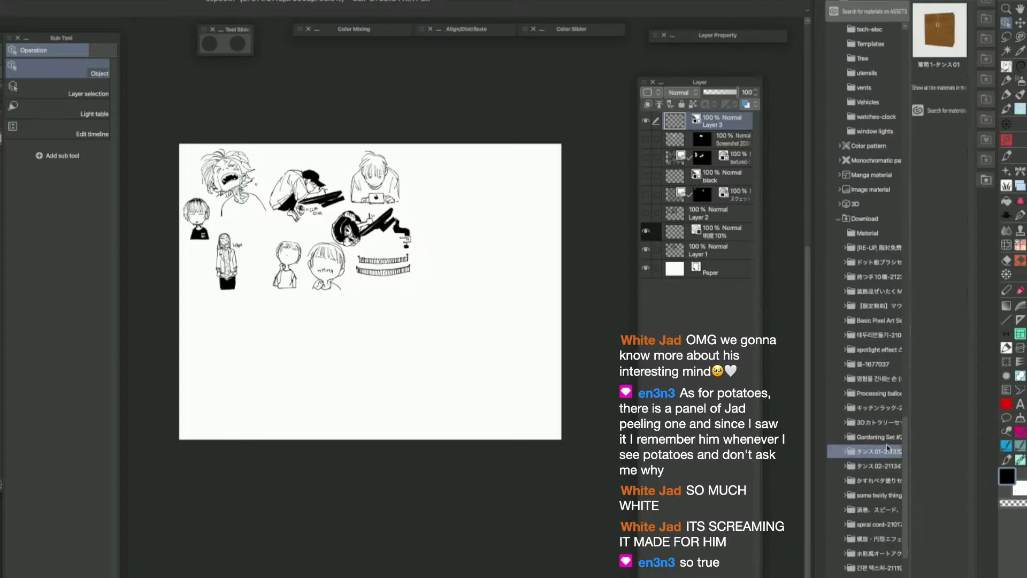
click(880, 481)
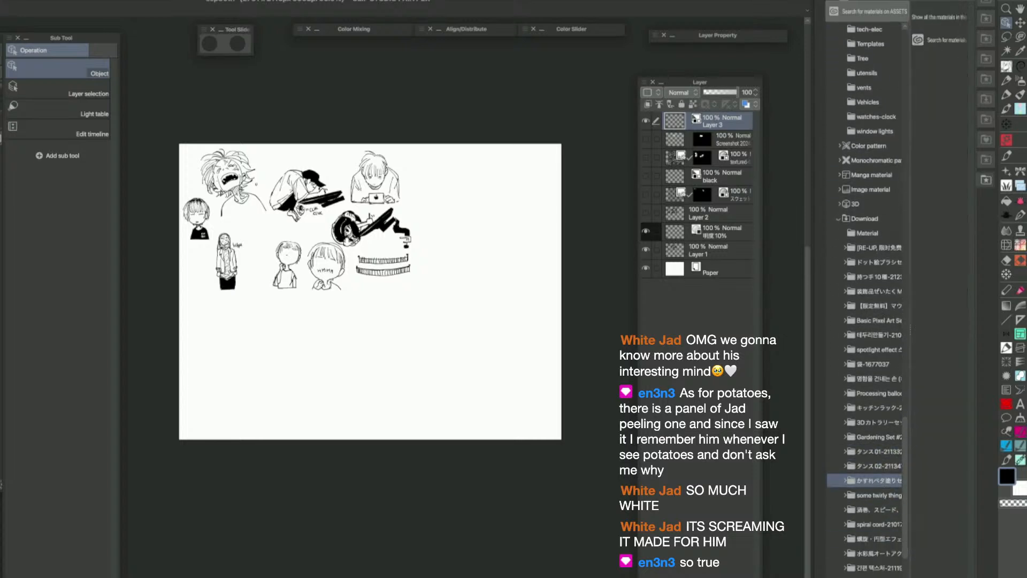
key(Delete)
click(536, 293)
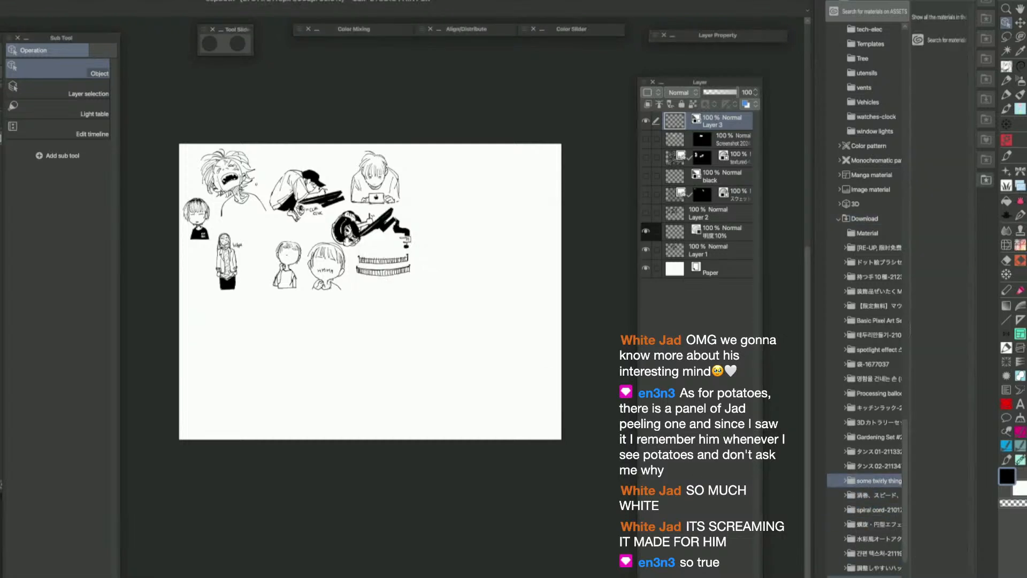
key(Delete)
click(532, 286)
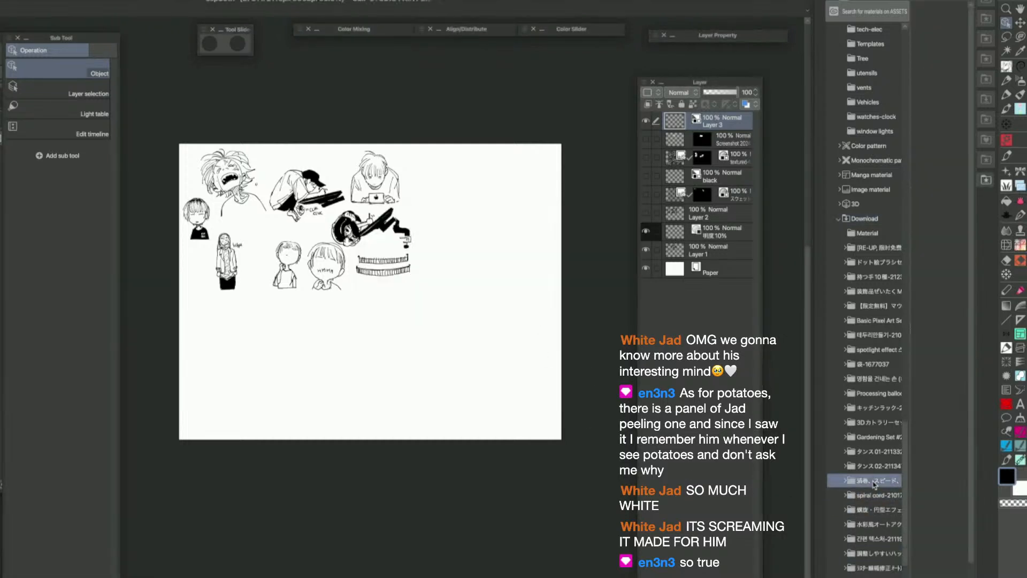
Select all swirl and speed-line materials in the 渦巻、スピード download folder and move them out of it
scroll(978, 478, down, 3)
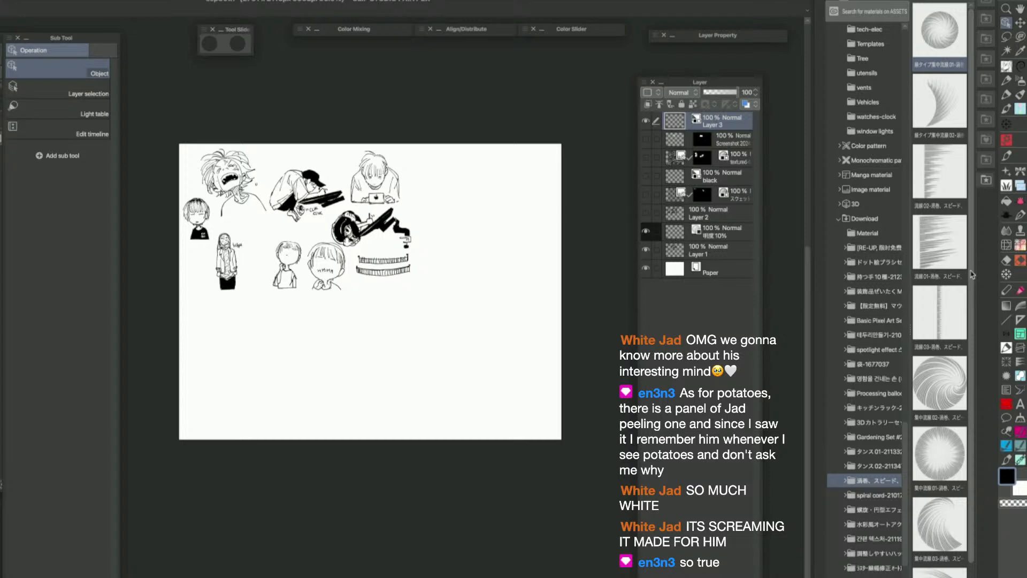
shift+click(943, 559)
mouse_move(906, 478)
mouse_down()
mouse_move(906, 167)
mouse_move(910, 373)
mouse_move(901, 402)
mouse_move(906, 395)
mouse_move(879, 415)
mouse_move(898, 409)
mouse_up()
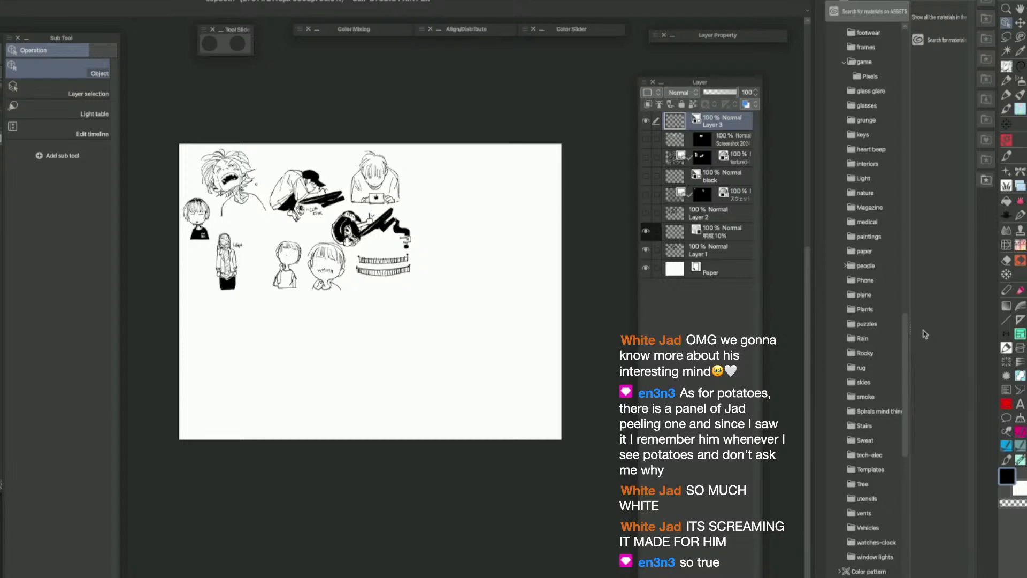
drag(906, 368, 906, 497)
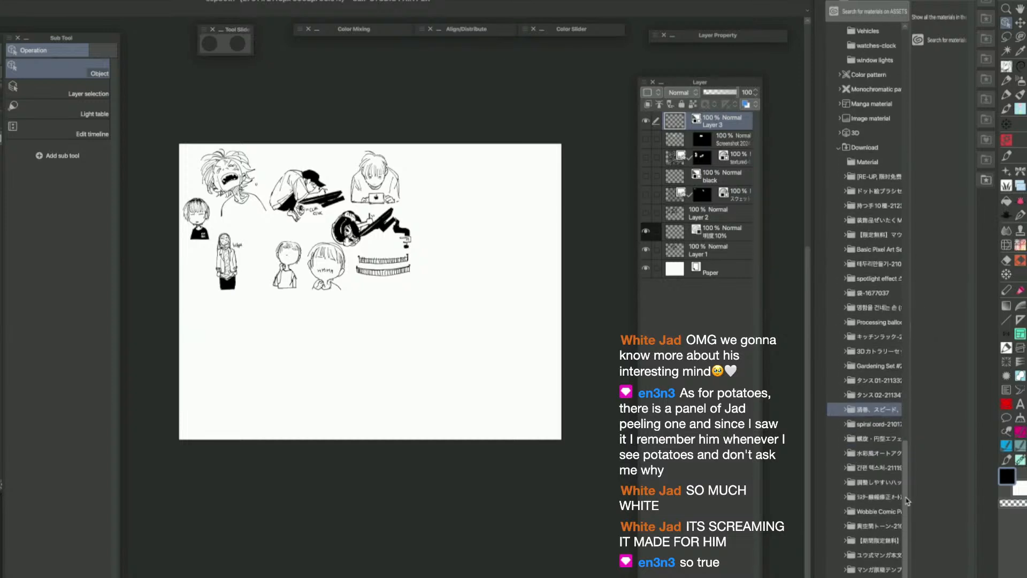
Delete the emptied 渦巻、スピード folder from the Download materials
click(535, 291)
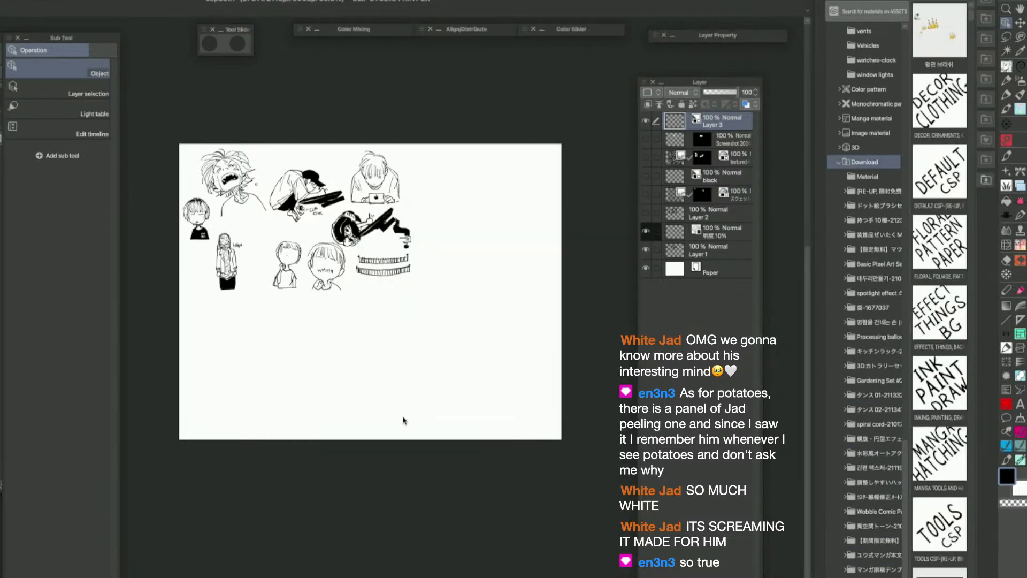
Add the SPIRAL 10 backwards brush from the spiral cord download folder to the Effect sub tool group
click(892, 428)
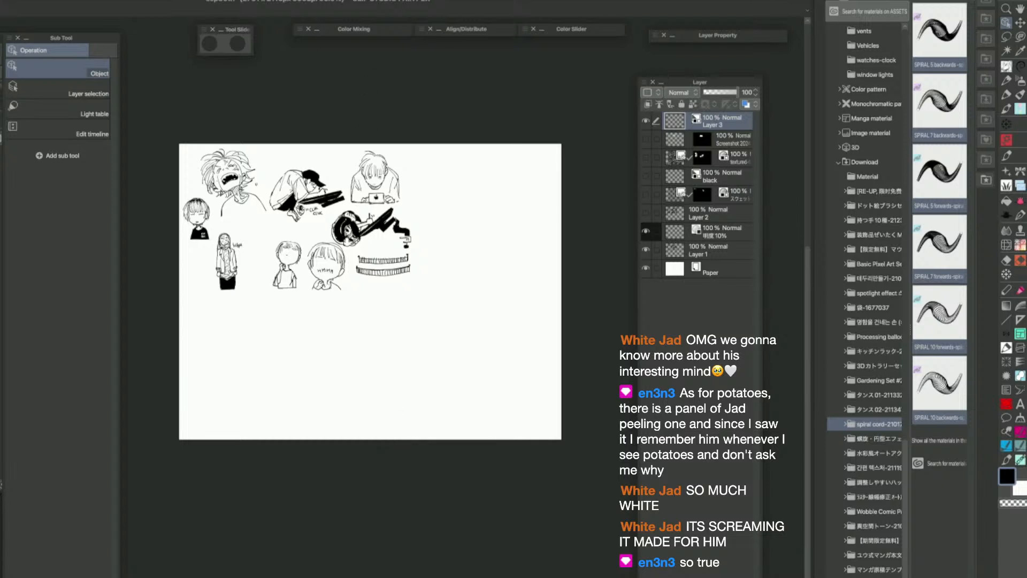
click(333, 1)
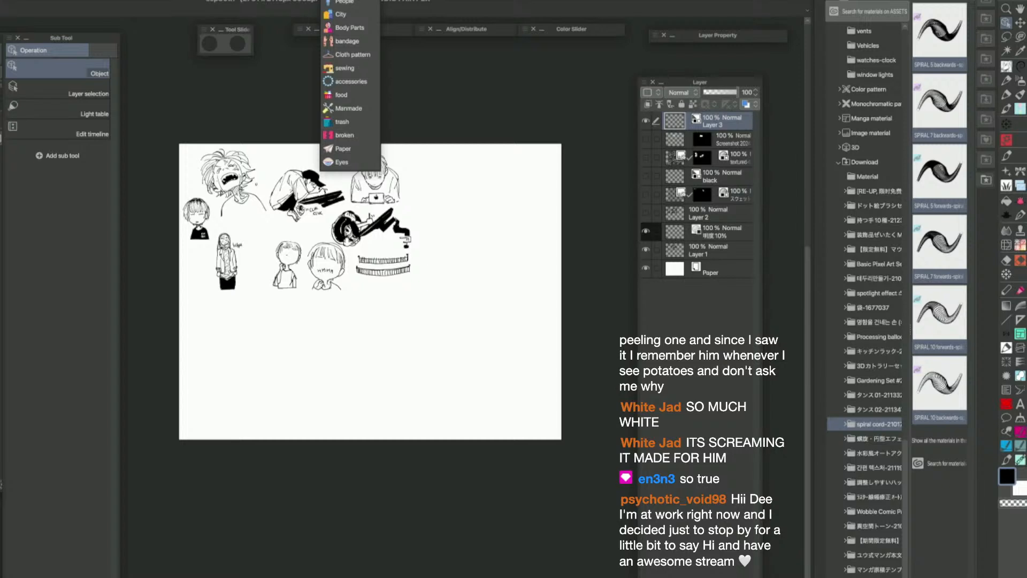
click(312, 1)
click(313, 1)
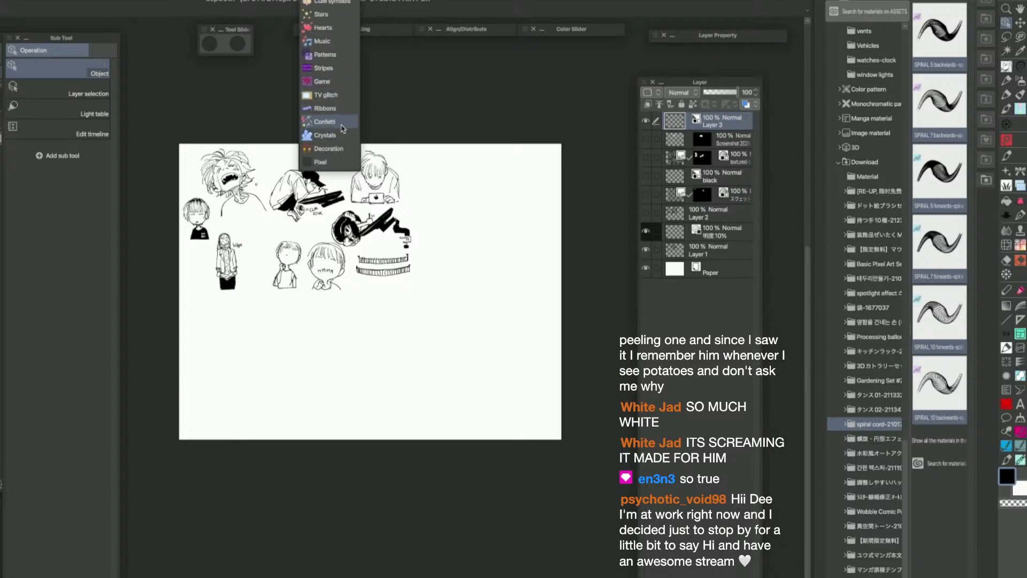
click(323, 68)
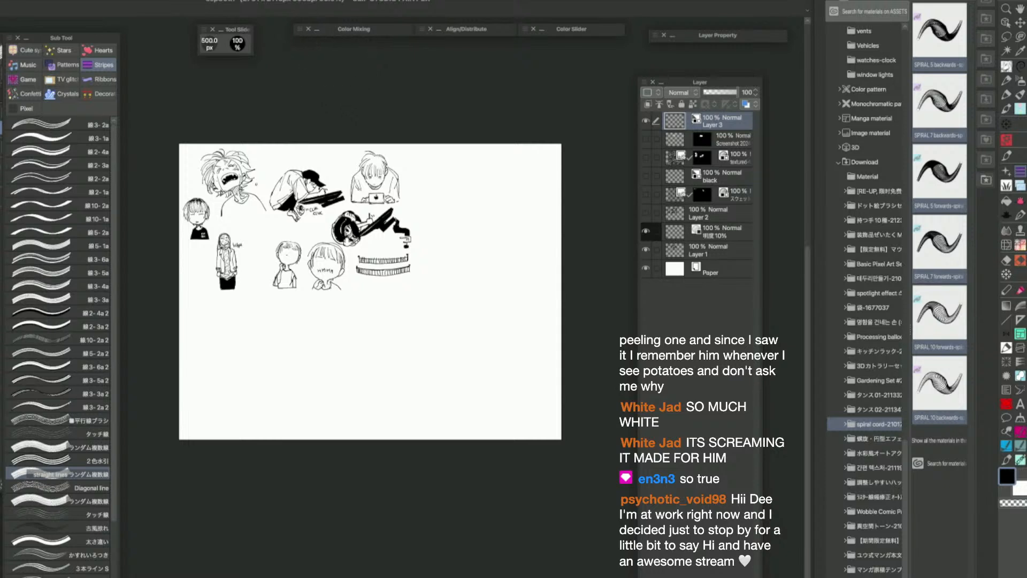
click(289, 1)
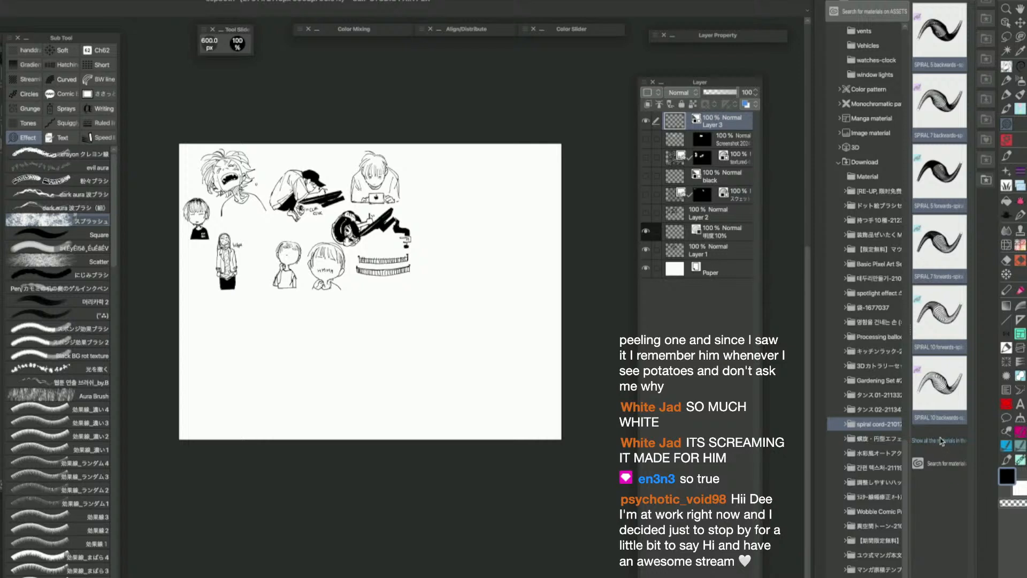
mouse_move(941, 403)
mouse_down()
mouse_move(904, 375)
mouse_move(70, 517)
mouse_up()
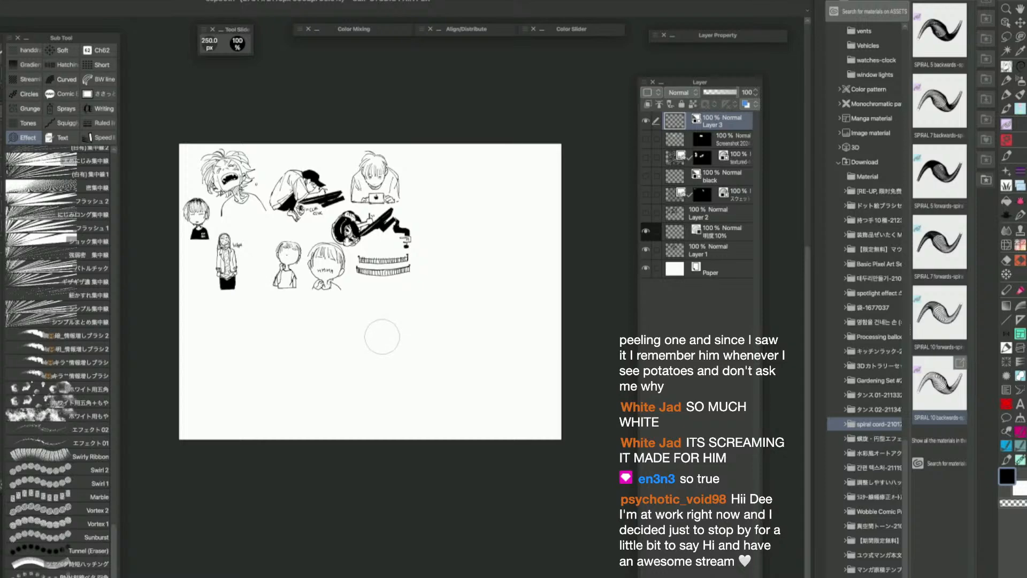
Test the spiral brush with curved strokes on the empty canvas area, enlarging it to 450 px, and undo each stroke
scroll(321, 359, up, 3)
drag(307, 383, 602, 310)
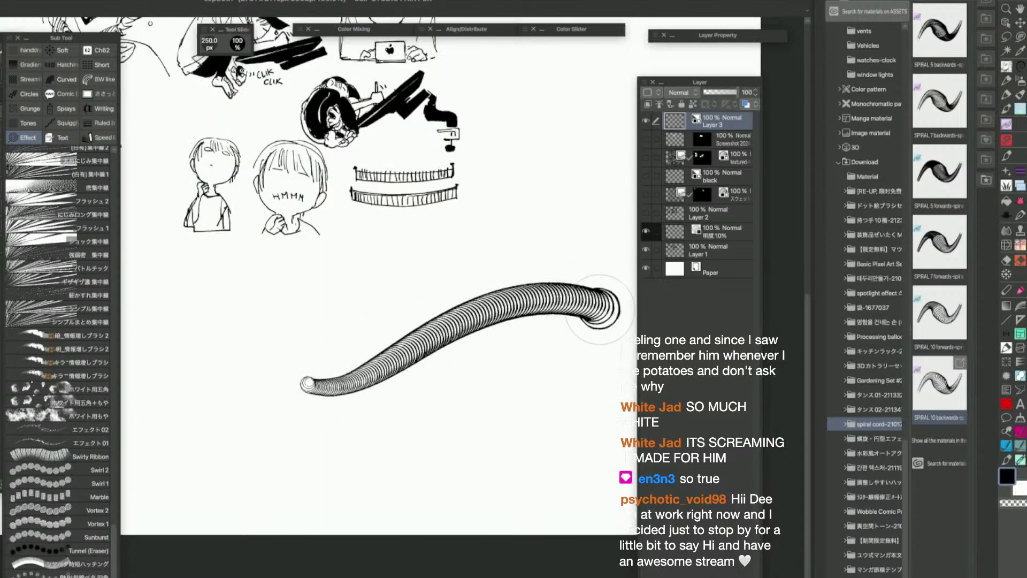
key(ctrl+z)
key(bracketright)
key(bracketright)
mouse_move(239, 413)
mouse_down()
mouse_move(513, 299)
mouse_move(556, 434)
mouse_move(428, 452)
mouse_up()
key(ctrl+z)
key(bracketright)
key(bracketright)
mouse_move(230, 413)
mouse_down()
mouse_move(424, 298)
mouse_move(374, 412)
mouse_up()
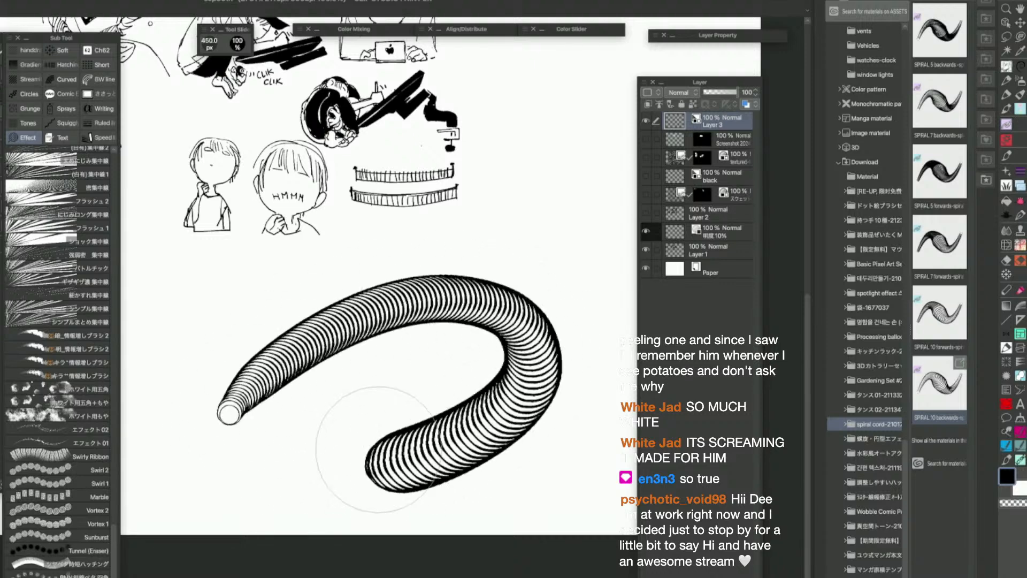
scroll(436, 460, up, 2)
scroll(444, 522, down, 2)
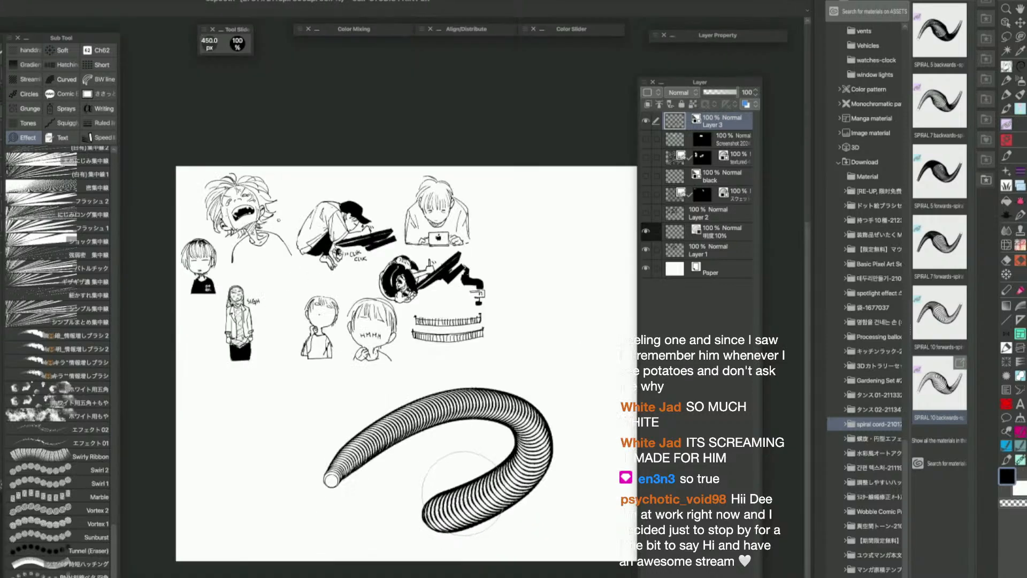
key(ctrl+z)
Try overlapping coiled strokes with the spiral brush at 400 and 350 px, and undo them all
key(bracketleft)
mouse_move(324, 453)
mouse_down()
mouse_move(389, 413)
mouse_move(461, 499)
mouse_up()
scroll(551, 431, up, 2)
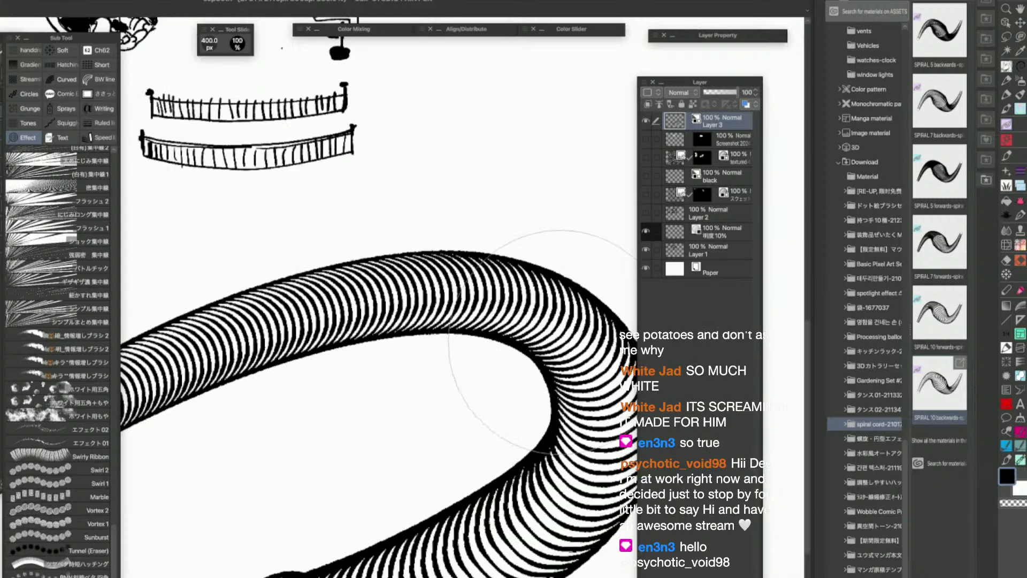
scroll(481, 407, down, 2)
key(ctrl+z)
mouse_move(321, 436)
mouse_down()
mouse_move(583, 335)
mouse_move(594, 406)
mouse_up()
key(ctrl+z)
mouse_move(527, 276)
mouse_down()
mouse_move(490, 401)
mouse_move(514, 471)
mouse_move(473, 455)
mouse_move(450, 466)
mouse_move(436, 420)
mouse_move(465, 374)
mouse_move(513, 411)
mouse_move(511, 386)
mouse_move(484, 369)
mouse_move(525, 385)
mouse_move(423, 407)
mouse_move(541, 460)
mouse_move(511, 495)
mouse_move(556, 407)
mouse_move(524, 369)
mouse_move(567, 412)
mouse_move(564, 449)
mouse_move(570, 399)
mouse_move(472, 319)
mouse_move(393, 327)
mouse_move(443, 320)
mouse_up()
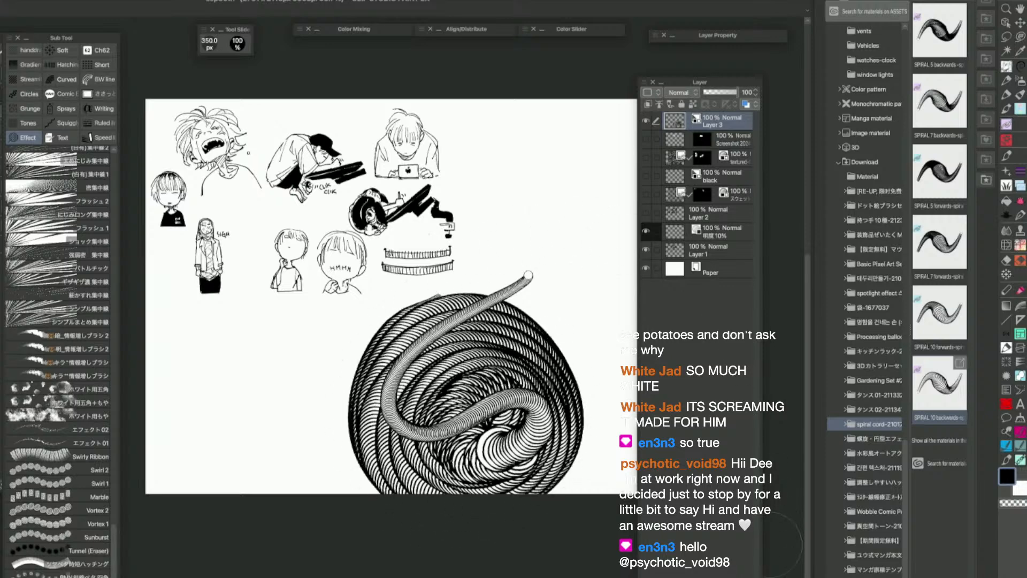
key(ctrl+z)
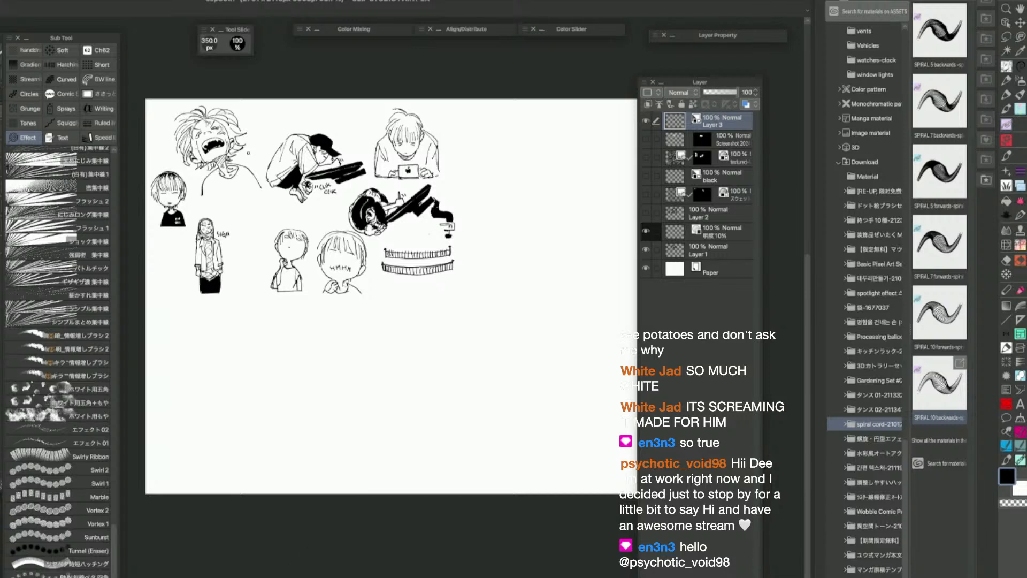
Add the remaining SPIRAL brushes from the spiral cord folder to the end of the Effect group
right_click(96, 452)
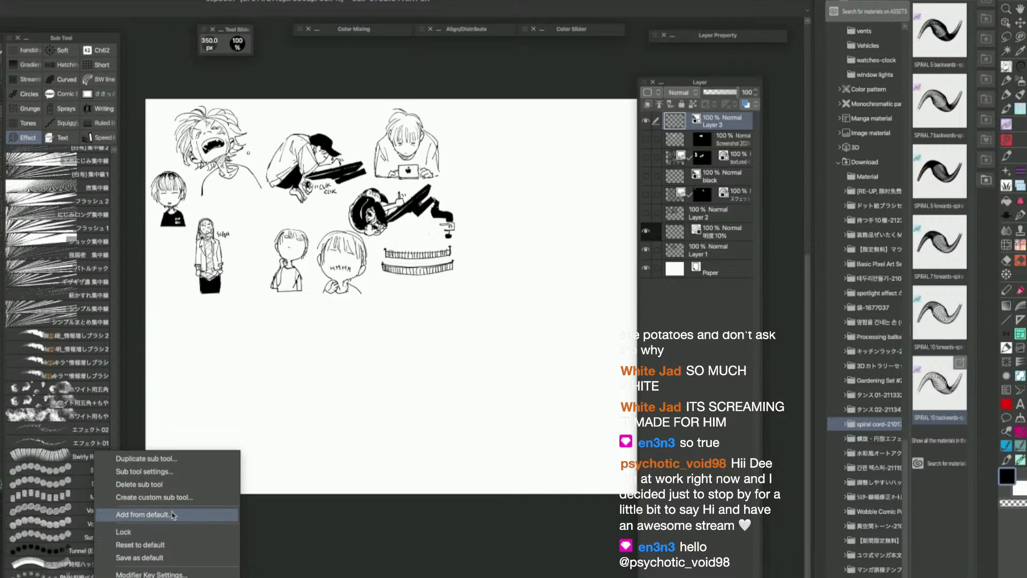
click(276, 506)
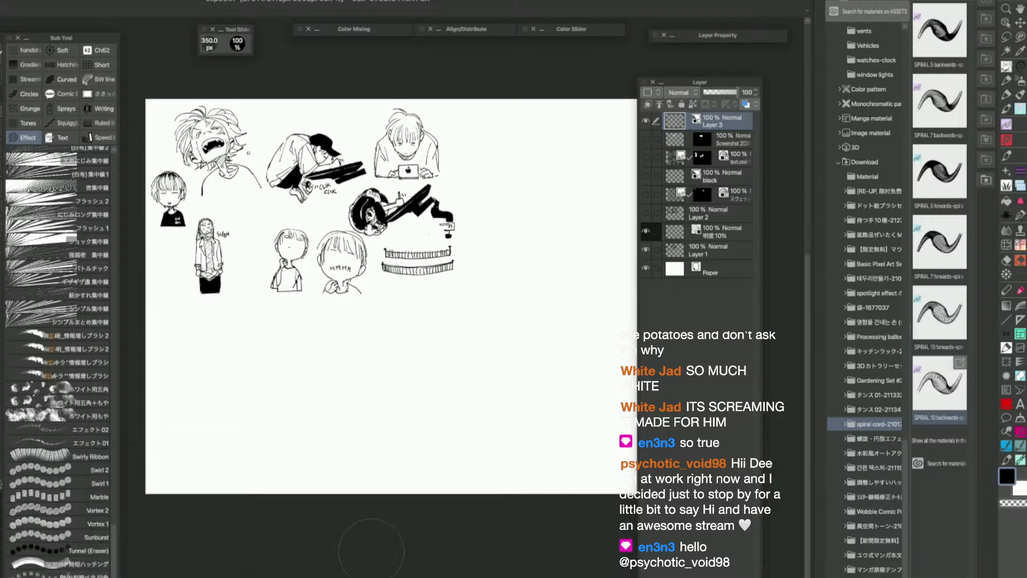
click(936, 344)
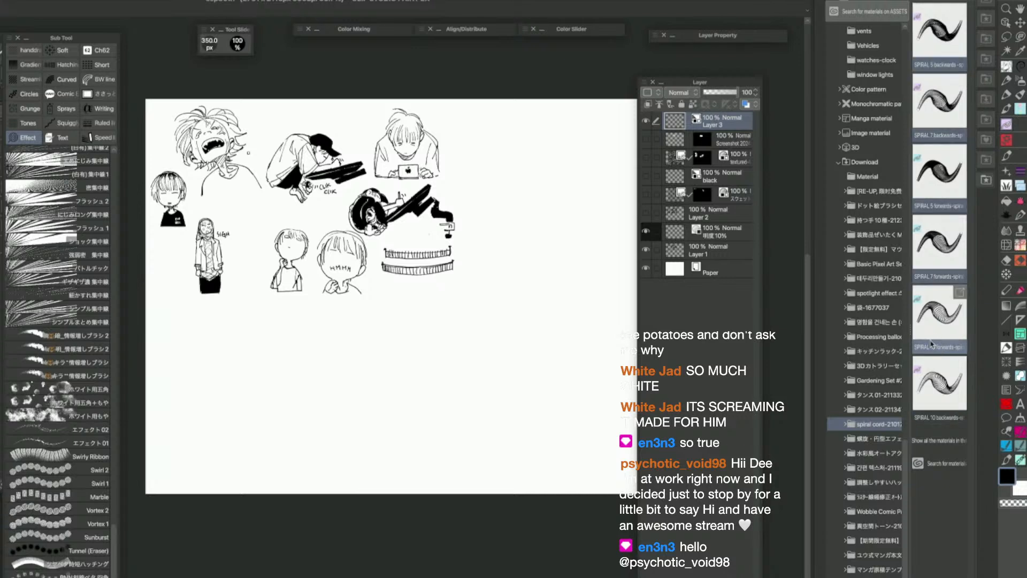
mouse_move(932, 344)
mouse_down()
mouse_move(154, 470)
mouse_move(44, 562)
mouse_up()
drag(114, 556, 115, 574)
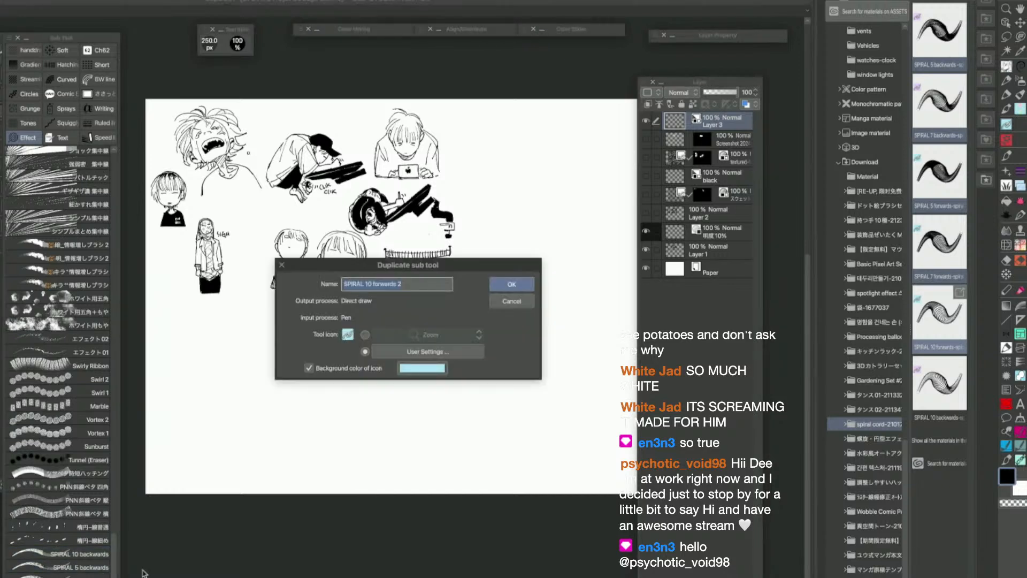
click(511, 301)
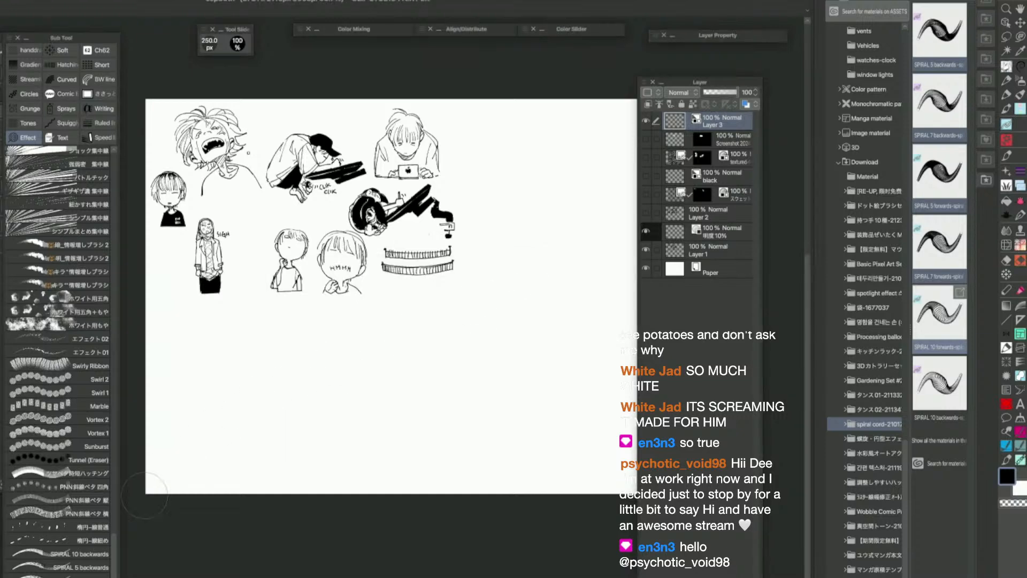
Duplicate the SPIRAL 10 forwards sub tool as a separator named "SPIRAL" with a run of dashes on both sides
scroll(123, 501, up, 10)
scroll(124, 502, down, 10)
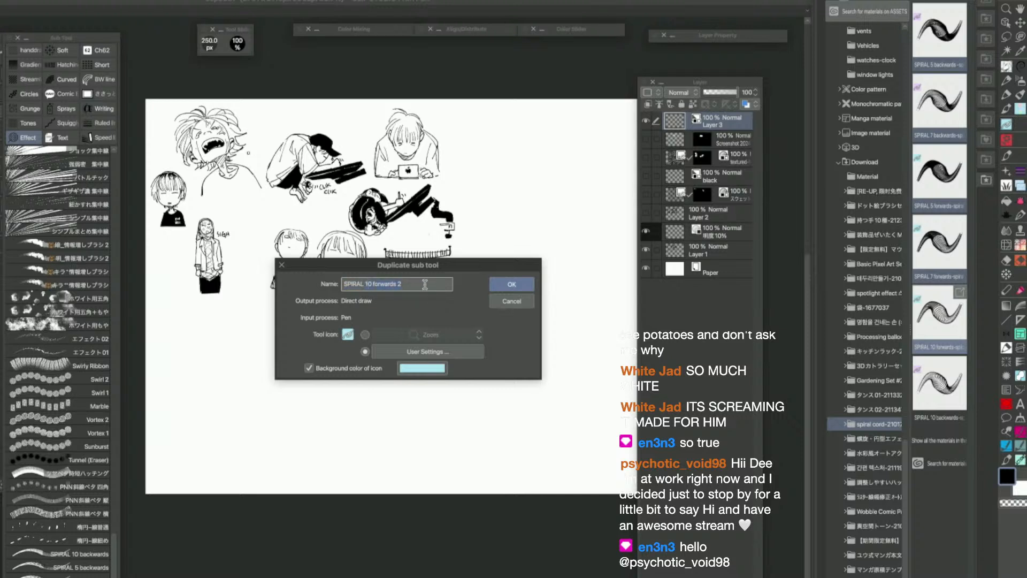
click(396, 283)
key(BackSpace)
key(BackSpace)
key(BackSpace)
key(BackSpace)
key(BackSpace)
key(BackSpace)
key(BackSpace)
key(BackSpace)
key(BackSpace)
key(BackSpace)
key(BackSpace)
key(BackSpace)
key(BackSpace)
key(BackSpace)
key(Home)
text(-----------)
key(End)
text(-------------)
click(505, 287)
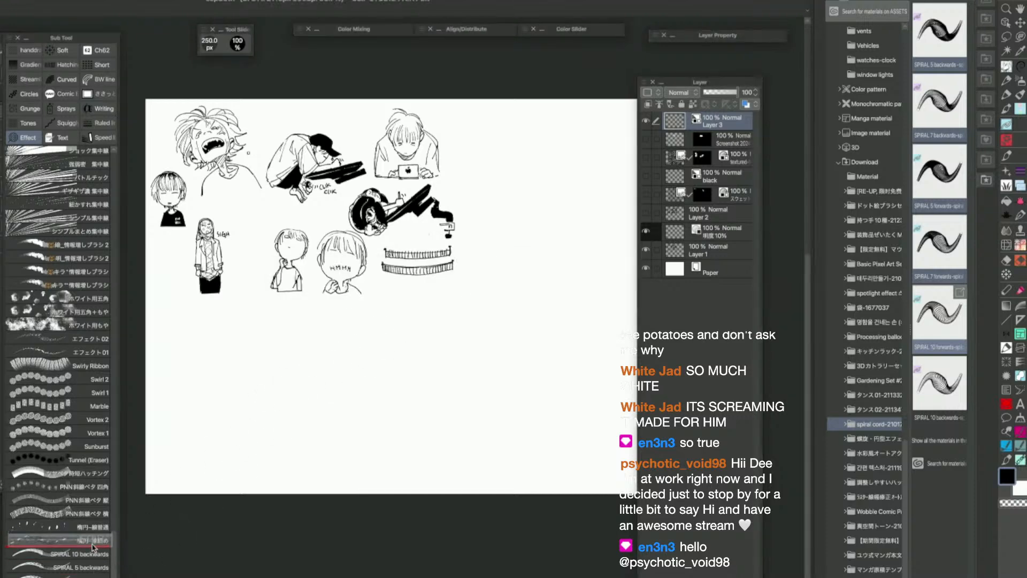
Place the SPIRAL separator directly above the spiral brushes in the Effect group and lock it
scroll(94, 555, up, 3)
scroll(95, 551, down, 3)
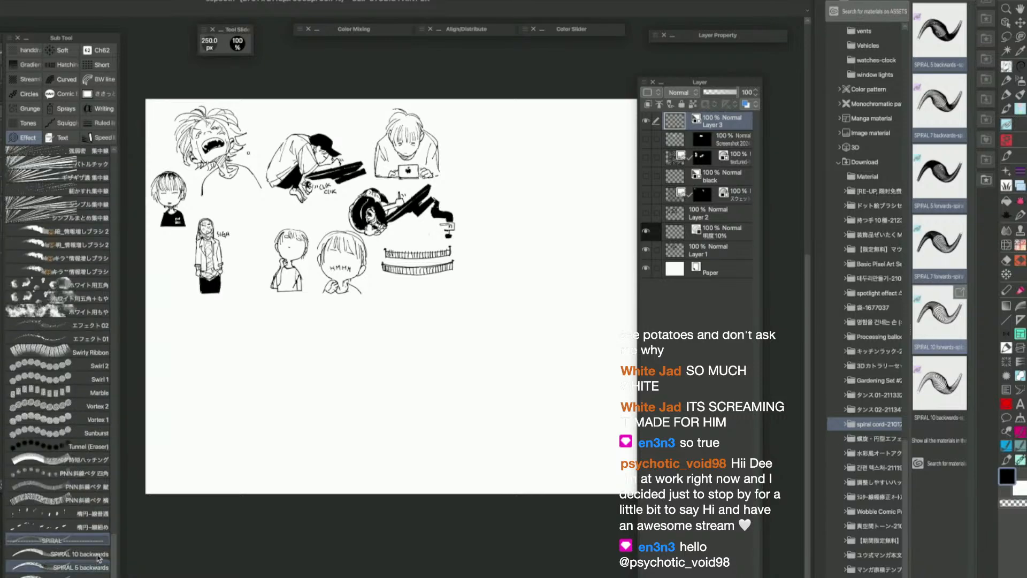
right_click(99, 540)
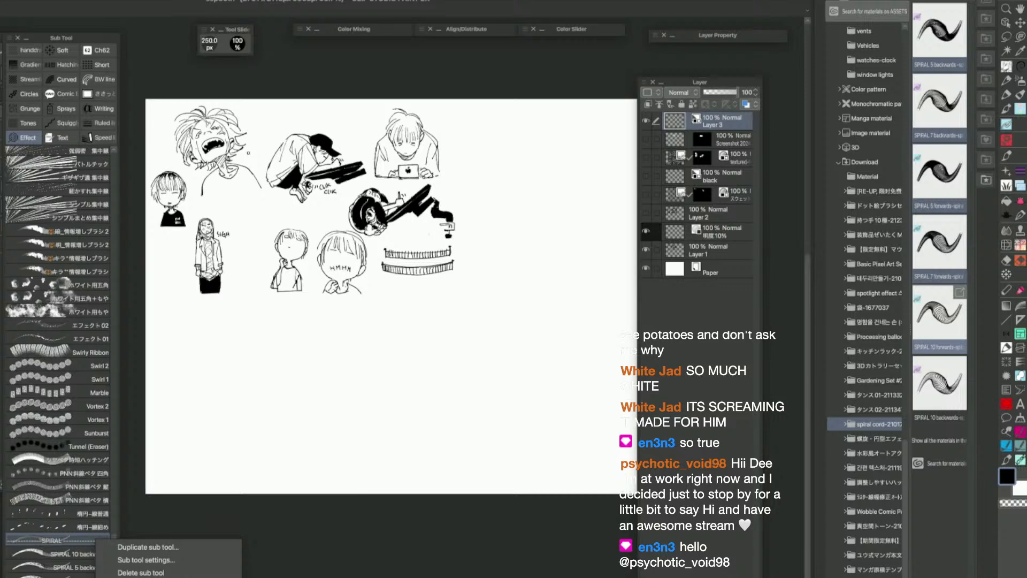
click(134, 577)
Draw a short spiral test stroke on the canvas and undo it
drag(298, 435, 384, 410)
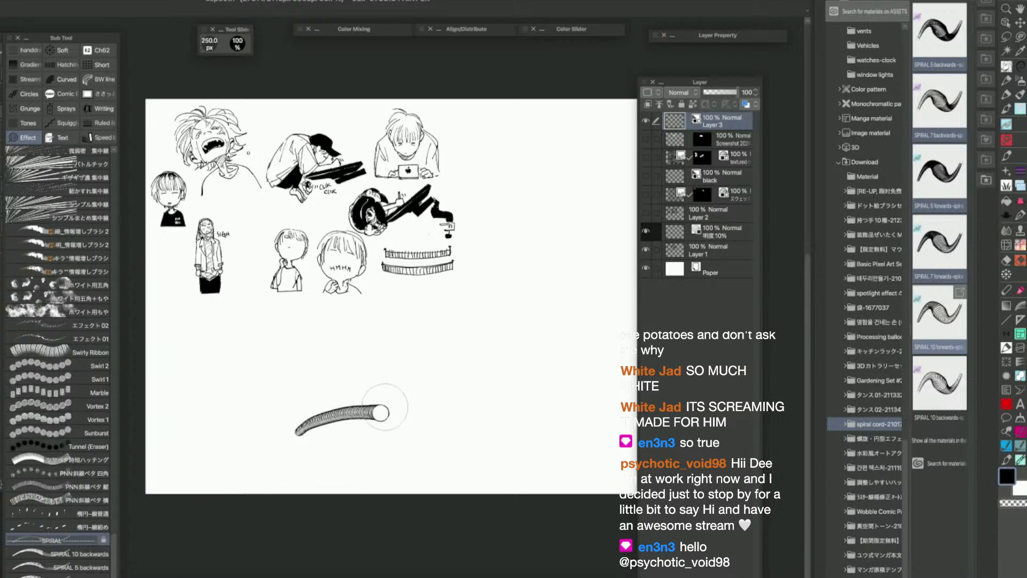
key(super+z)
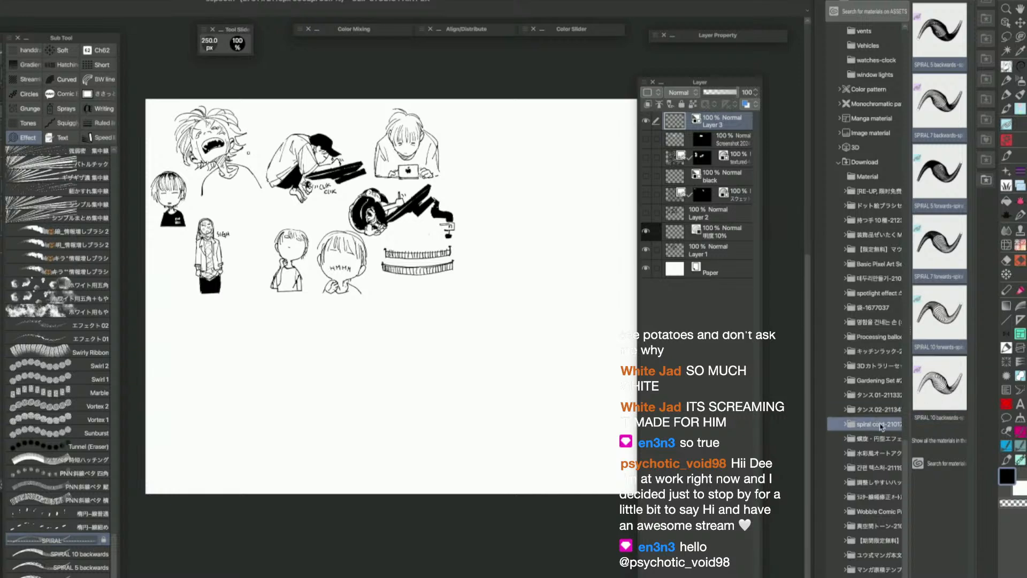
Delete the spiral cord folder and its contents from the Download materials
key(Delete)
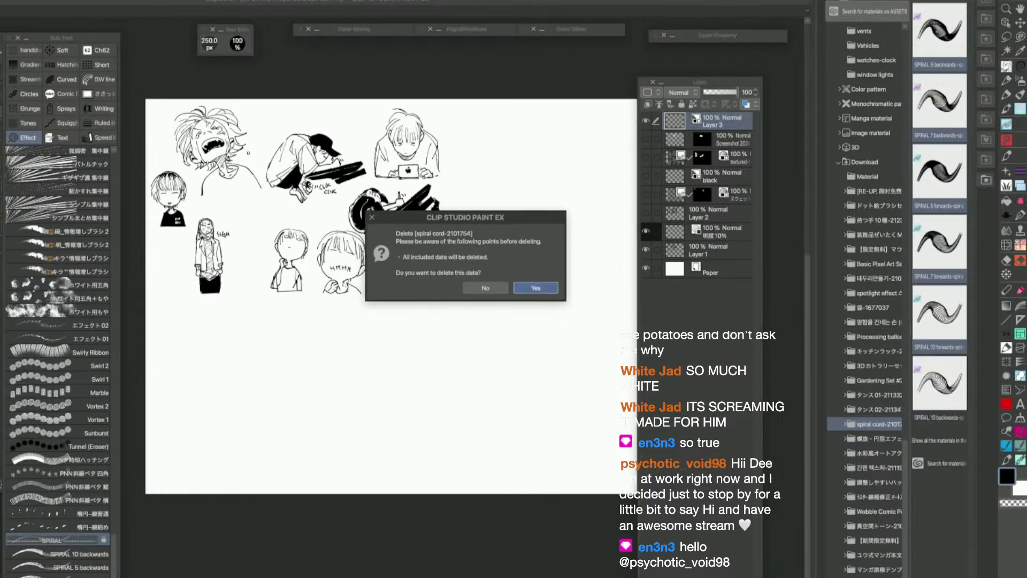
key(Return)
Review the materials in the タンス 02 and 螺旋・円型 download folders
click(877, 411)
click(875, 424)
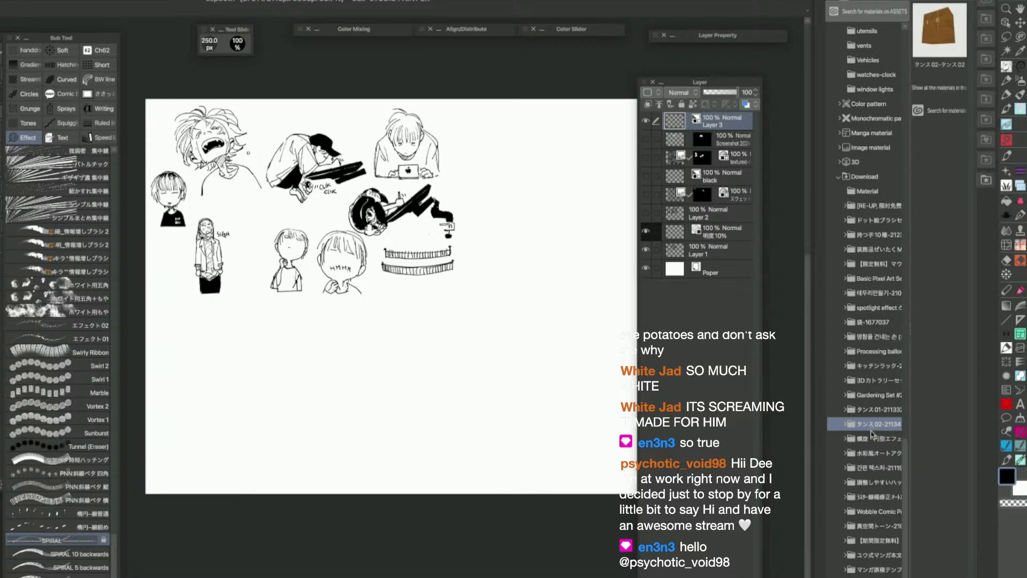
click(874, 438)
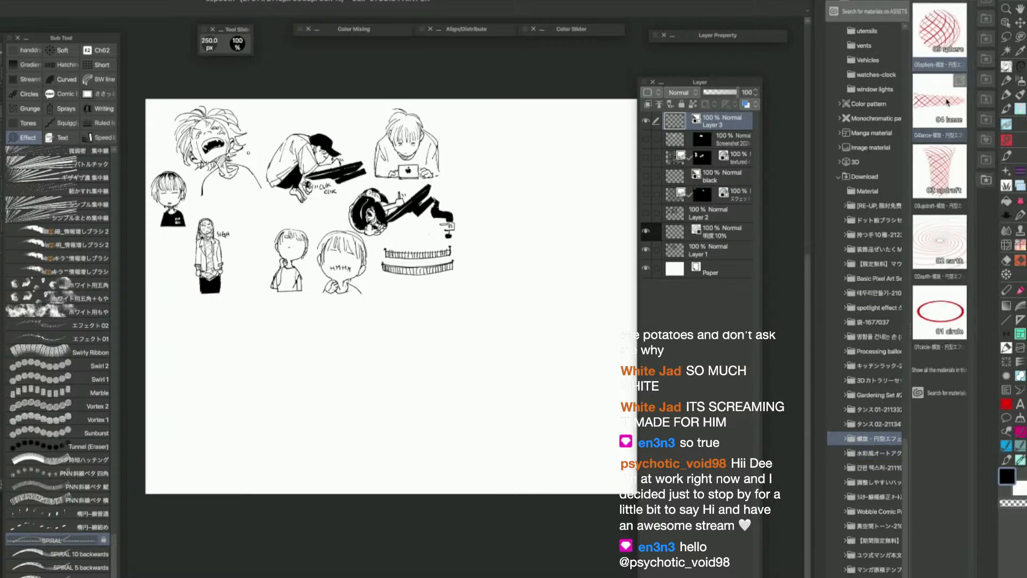
Examine what the 水彩風オートアクション download contains on its Clip Studio ASSETS page, and return to the material list
click(878, 455)
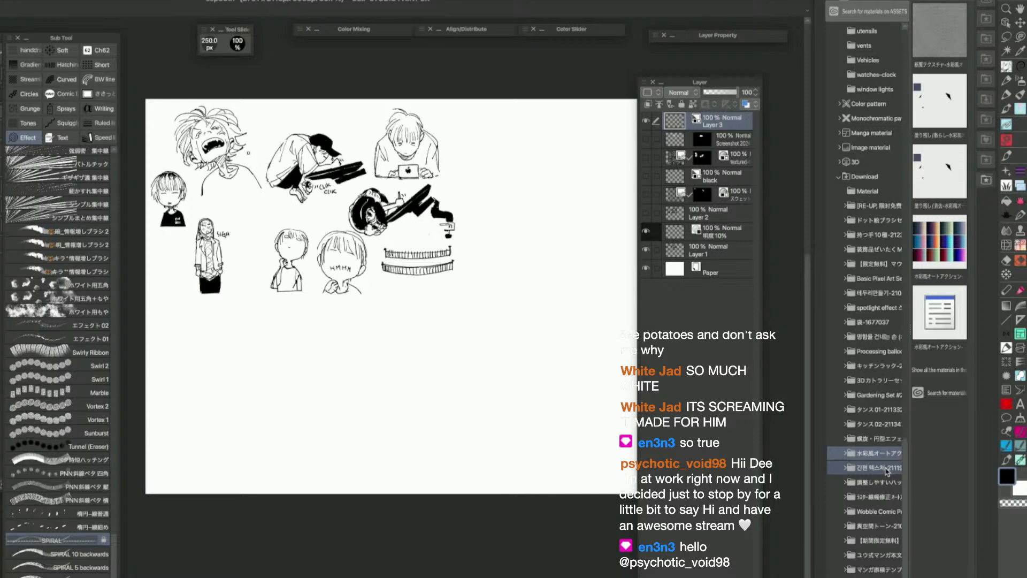
click(961, 154)
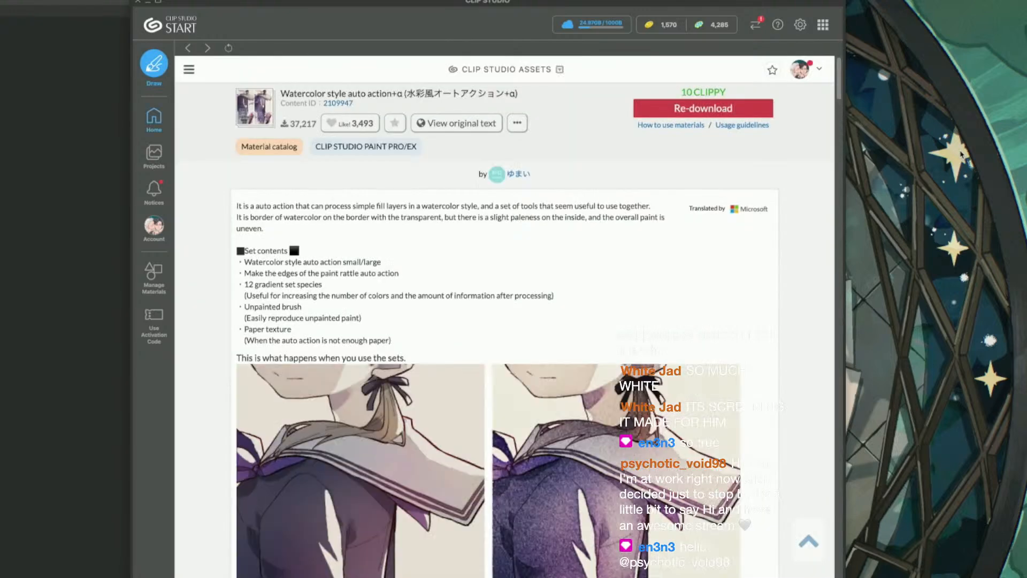
drag(840, 98, 829, 467)
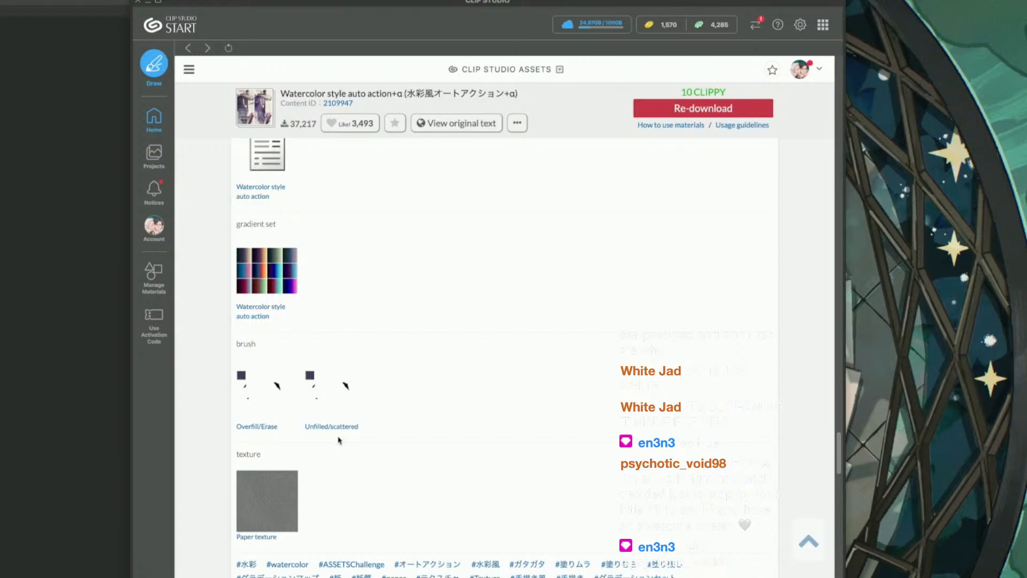
click(96, 476)
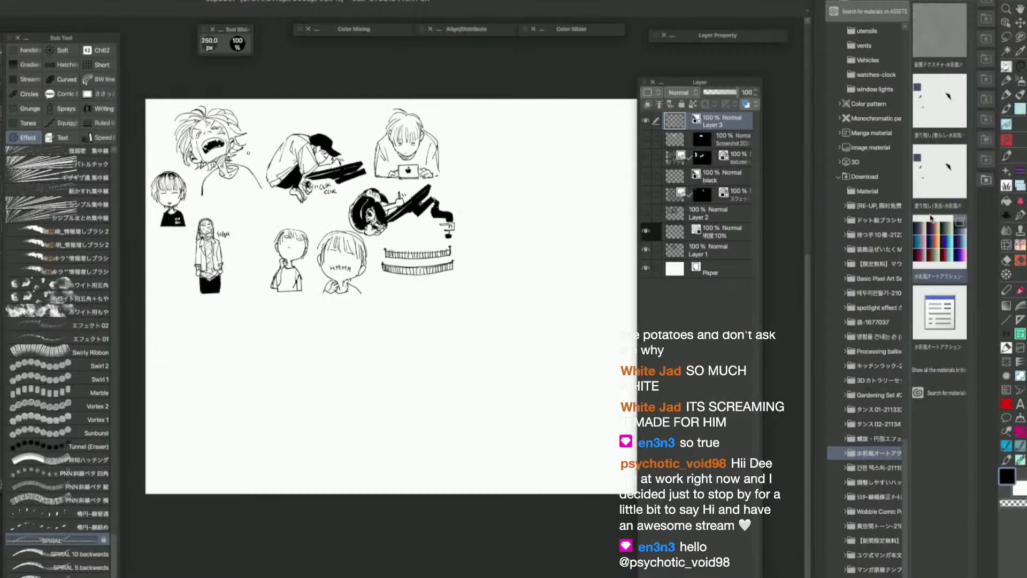
Check the 간편 텍스처 folder and delete the empty 調整しやすいハッ… folder from the Download materials
click(875, 467)
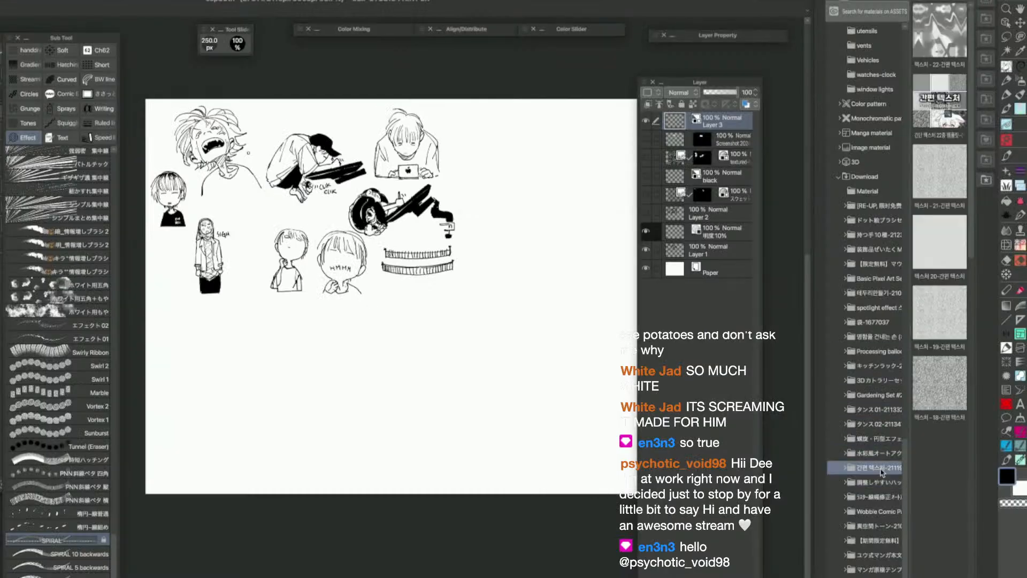
click(875, 483)
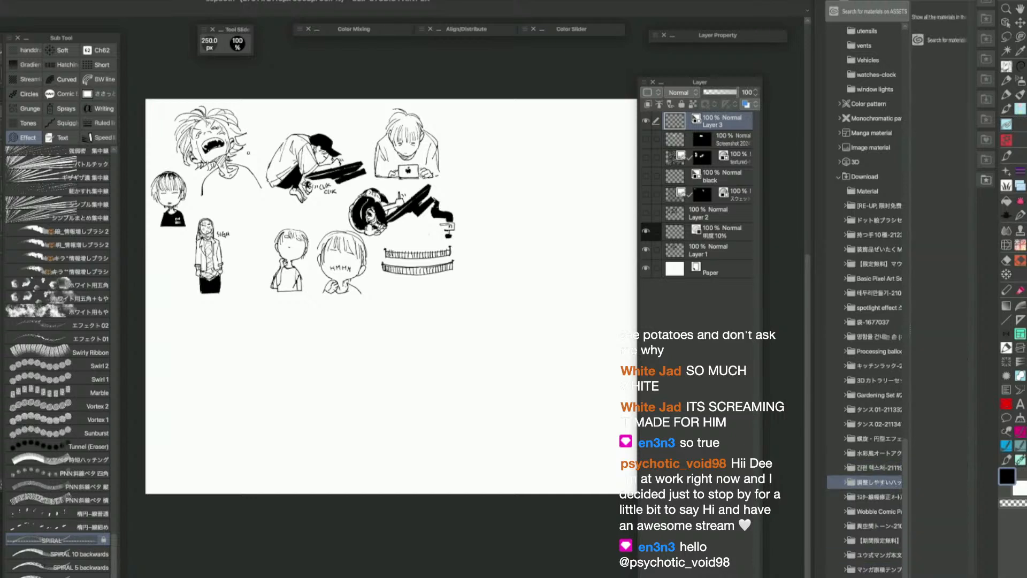
key(Delete)
click(536, 288)
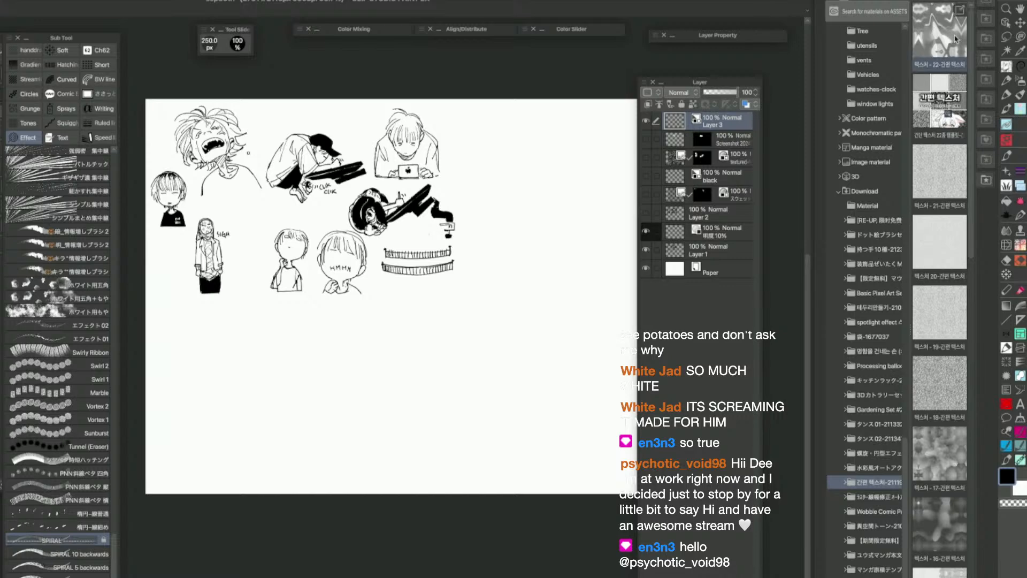
Try placing the 텍스처-22 texture from the 간편 텍스처 folder on the canvas and undo the placement
drag(956, 39, 573, 360)
key(ctrl+z)
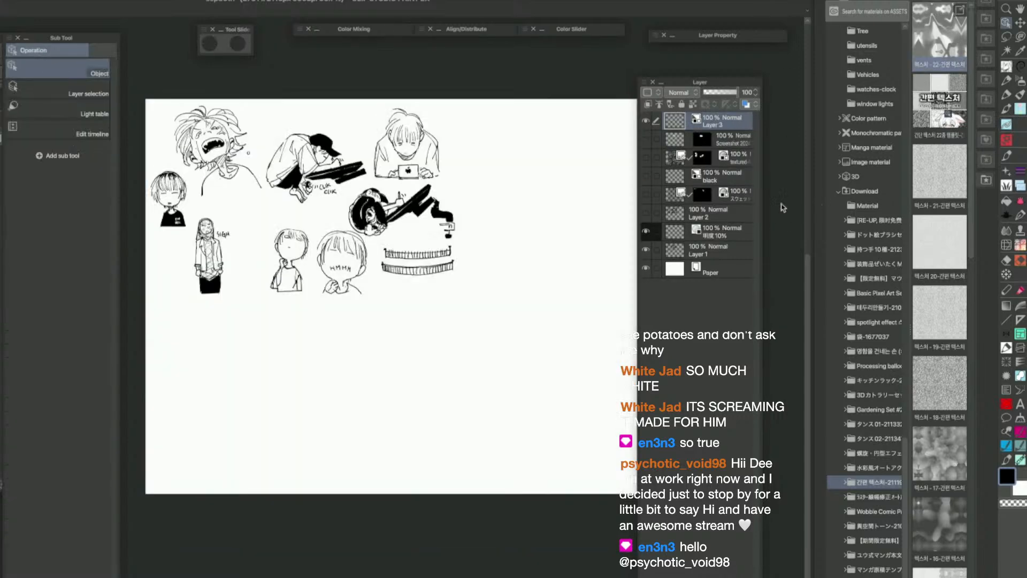
Try the line-extraction layer effect on a restored placement of the 텍스처-22 texture, and undo the placement
key(ctrl+y)
click(707, 36)
click(712, 55)
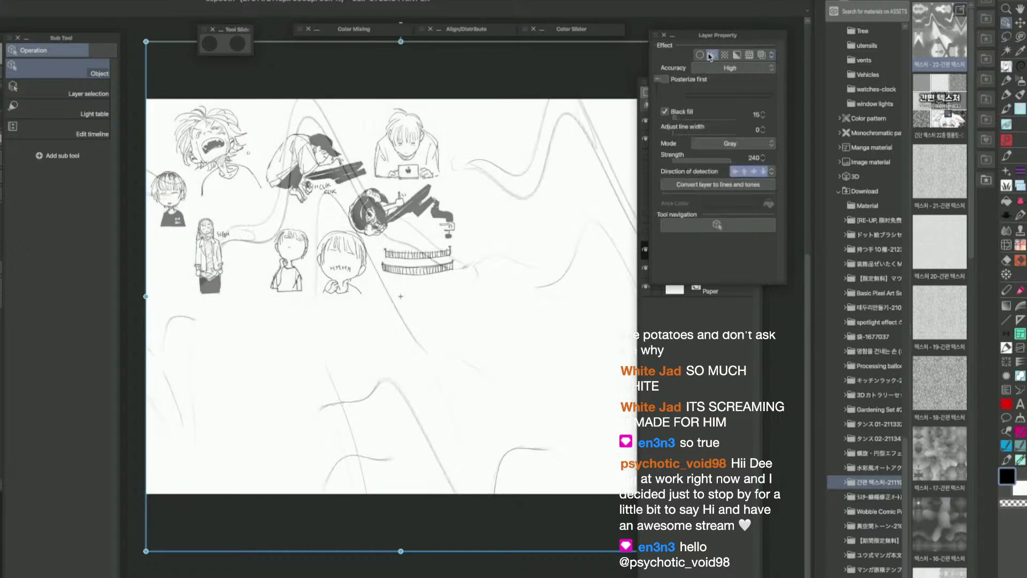
click(711, 55)
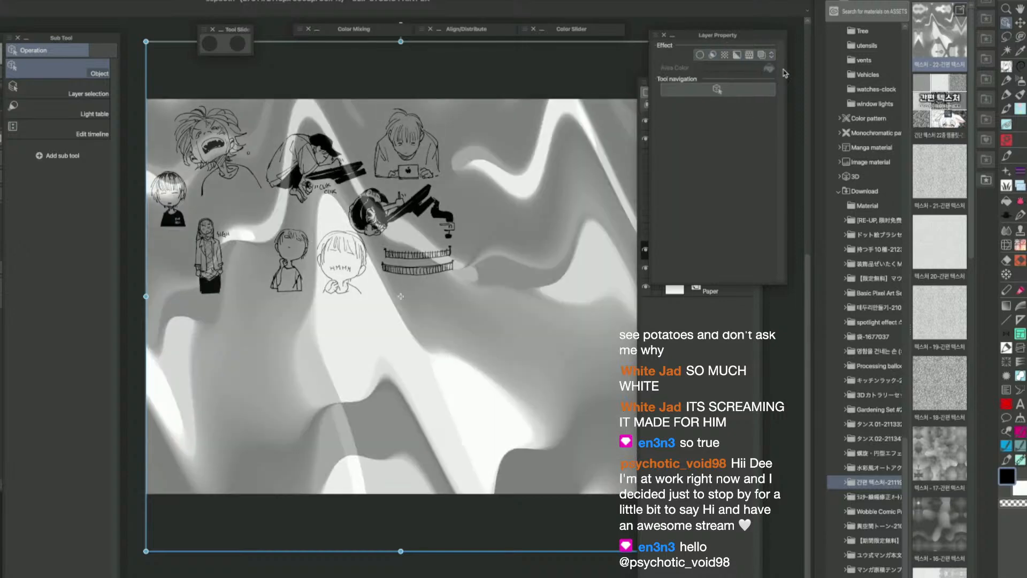
key(ctrl+z)
Examine the textures and layer templates that the Easy Textures (간편 텍스처) download contains on its Clip Studio ASSETS page
click(961, 12)
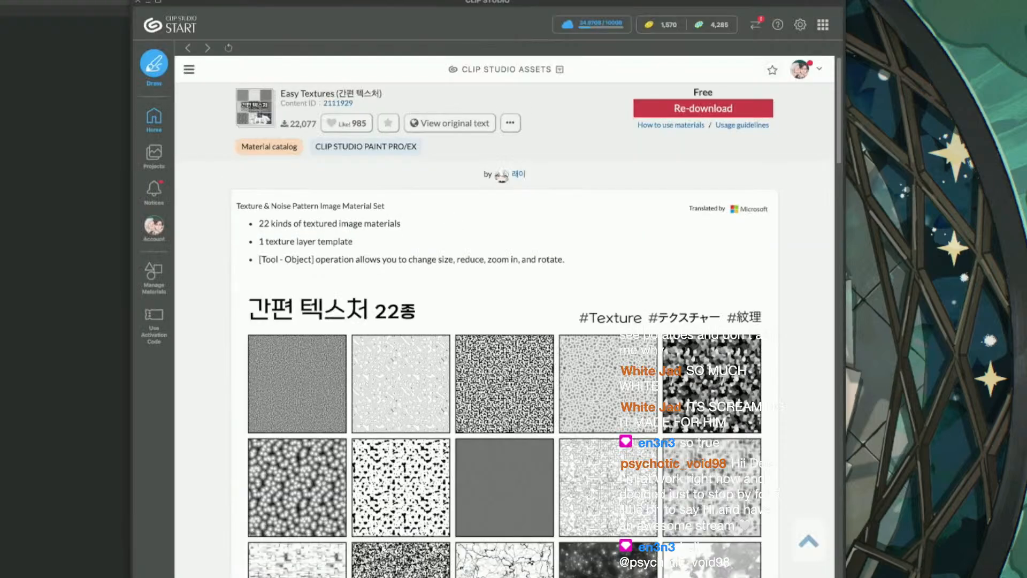
drag(838, 139, 835, 300)
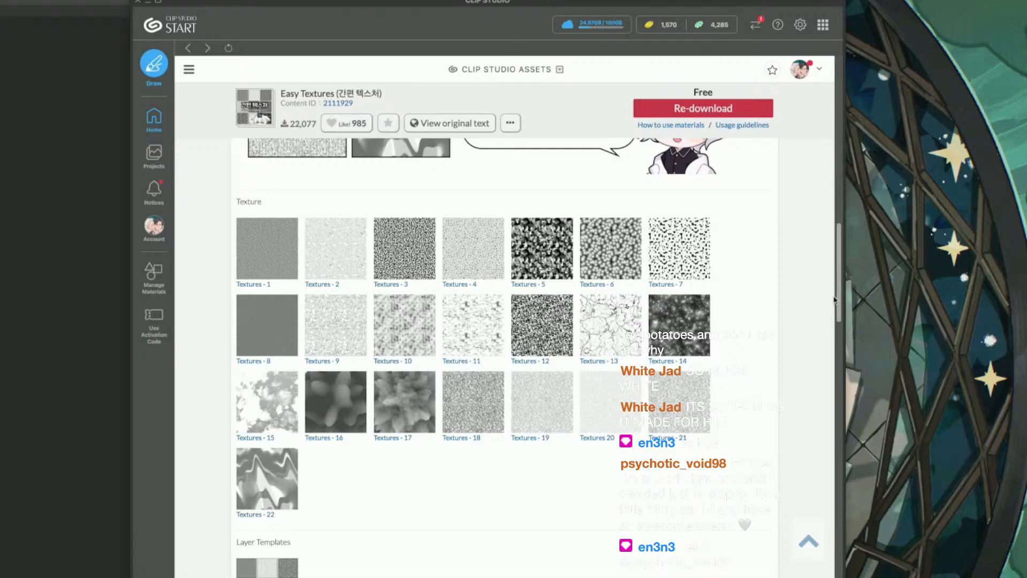
key(super+Tab)
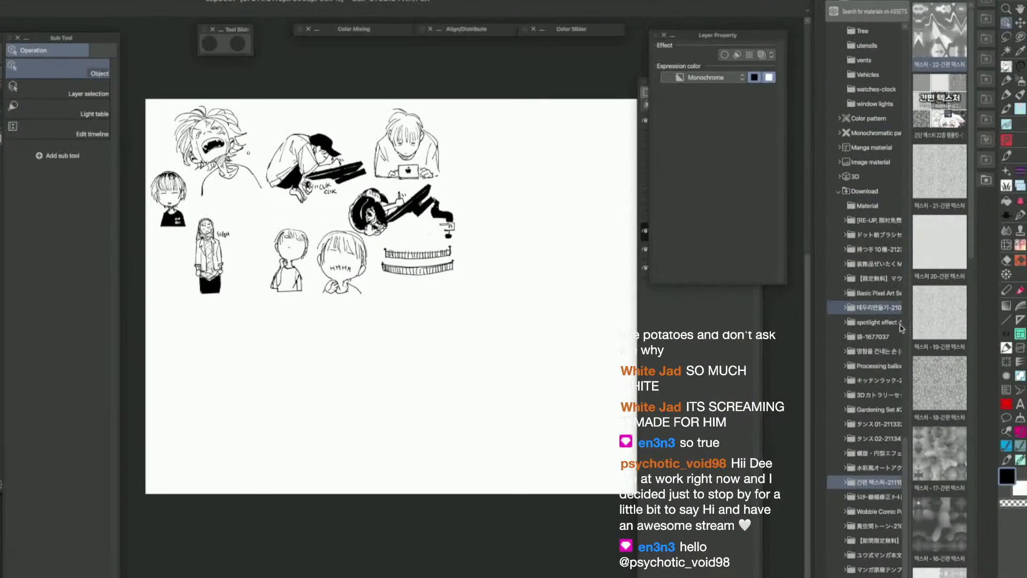
scroll(878, 348, up, 7)
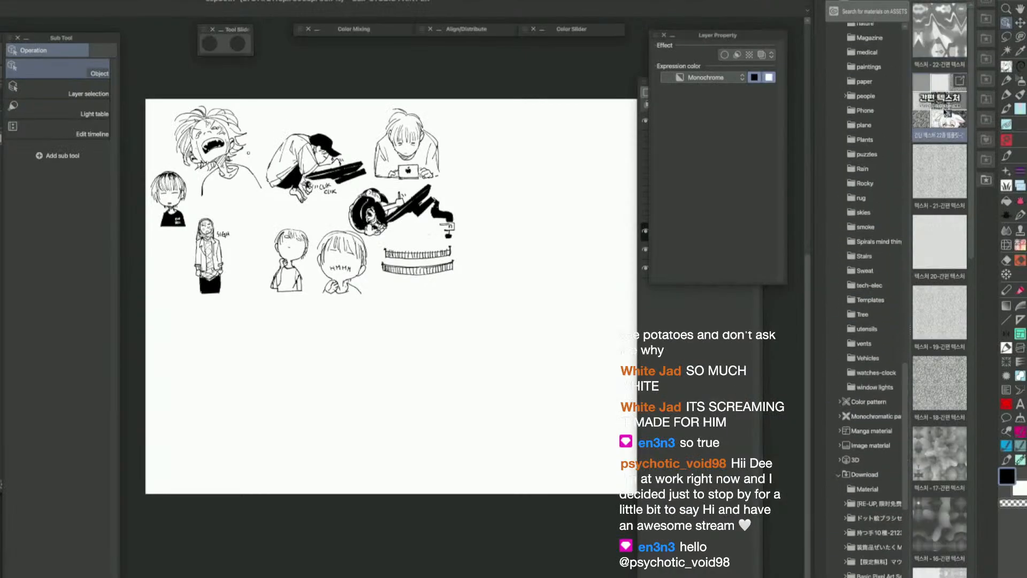
Test the 22-texture layer template on the canvas, undo the placement, and delete the template from the 간편 텍스처 folder
drag(959, 88, 524, 313)
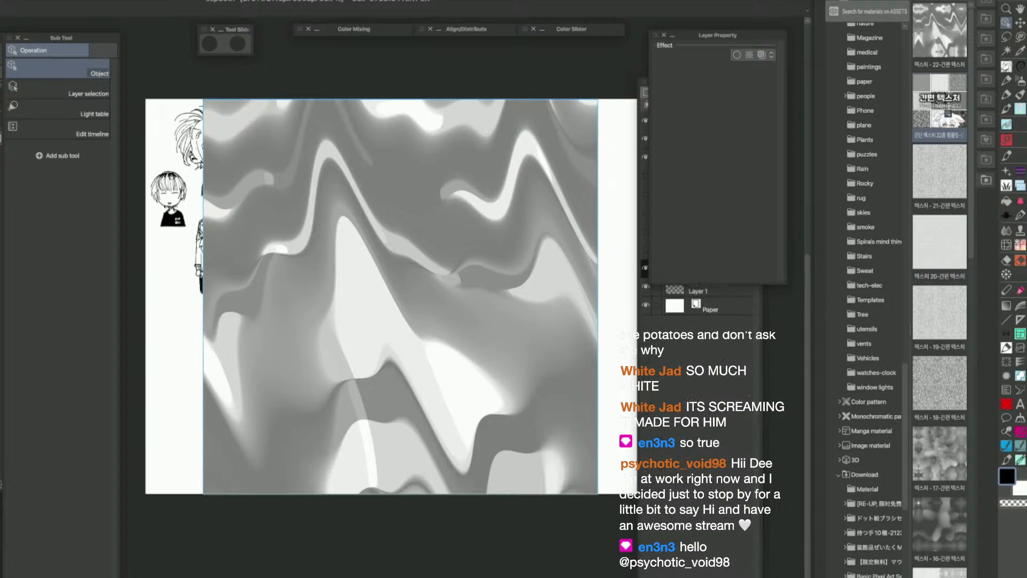
key(super+z)
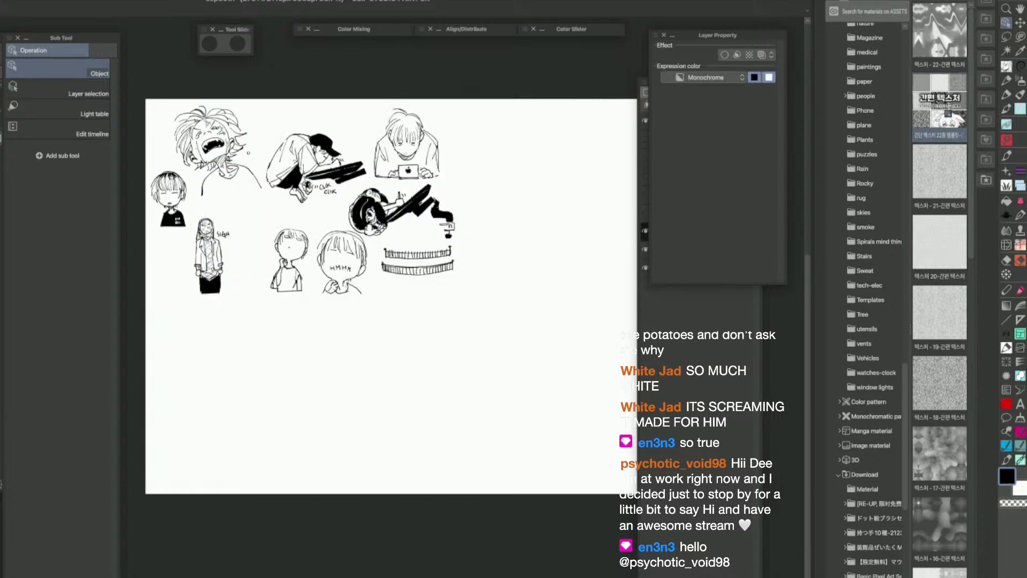
key(Delete)
key(Return)
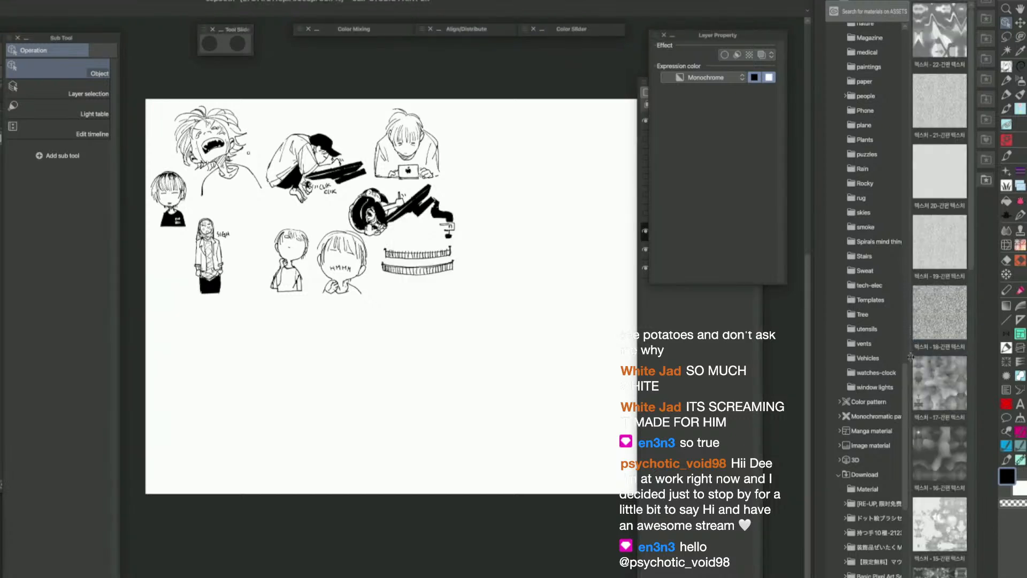
Check the manga folder under textures and compare its materials with the Easy Textures ASSETS page to choose a destination
drag(905, 375, 914, 74)
click(891, 273)
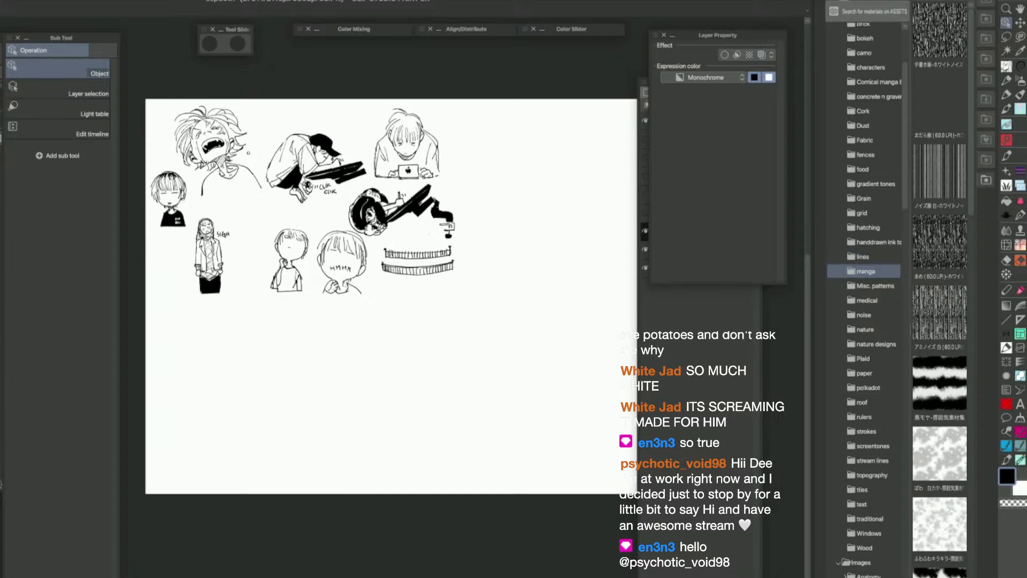
key(super+Tab)
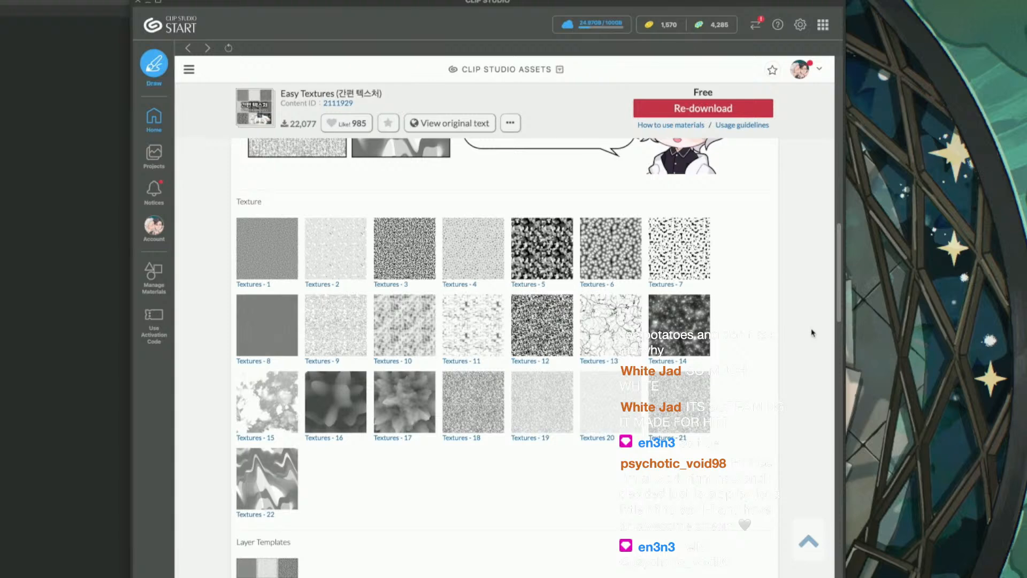
drag(838, 325, 827, 255)
scroll(827, 255, up, 2)
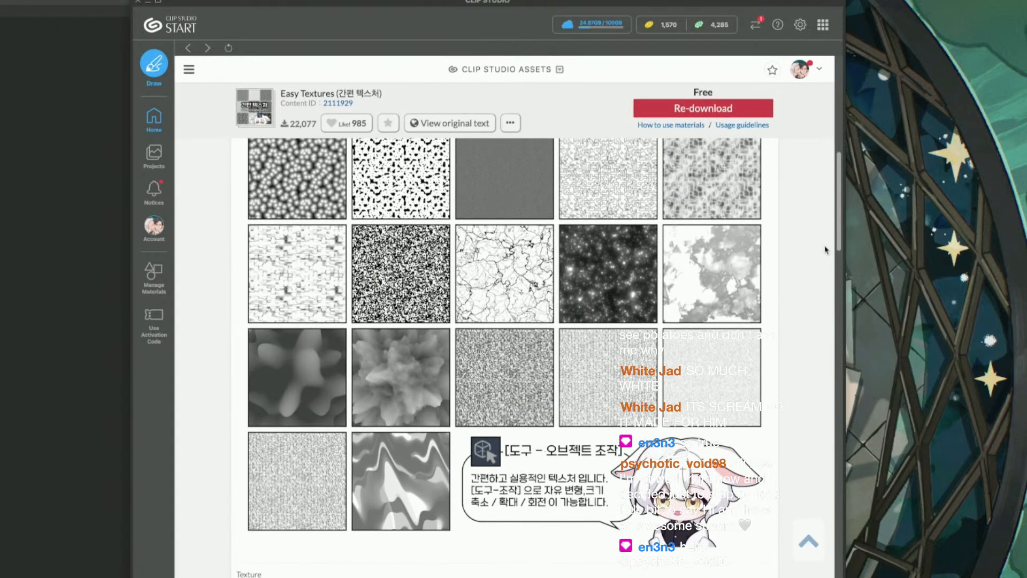
scroll(827, 245, up, 4)
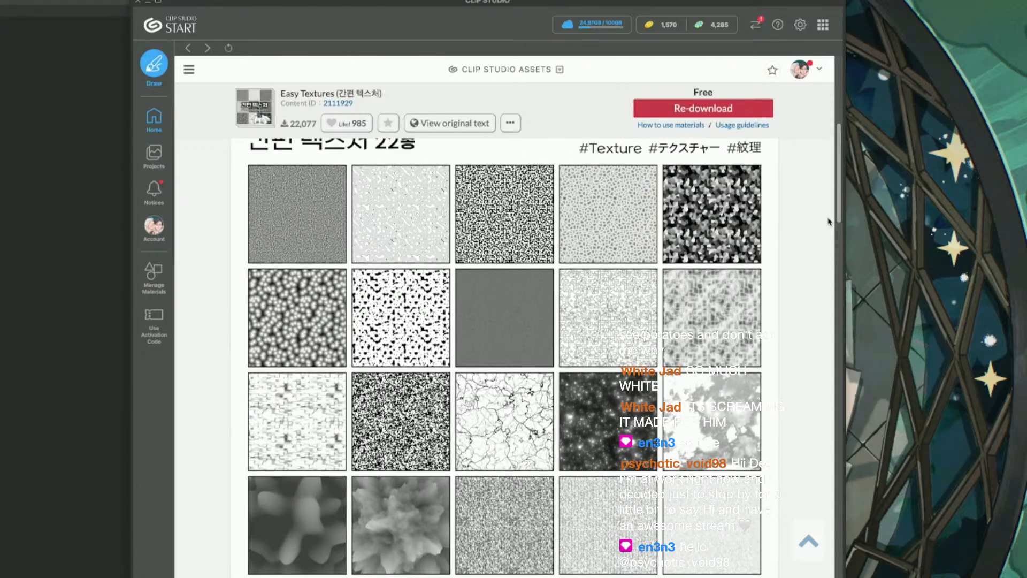
click(636, 576)
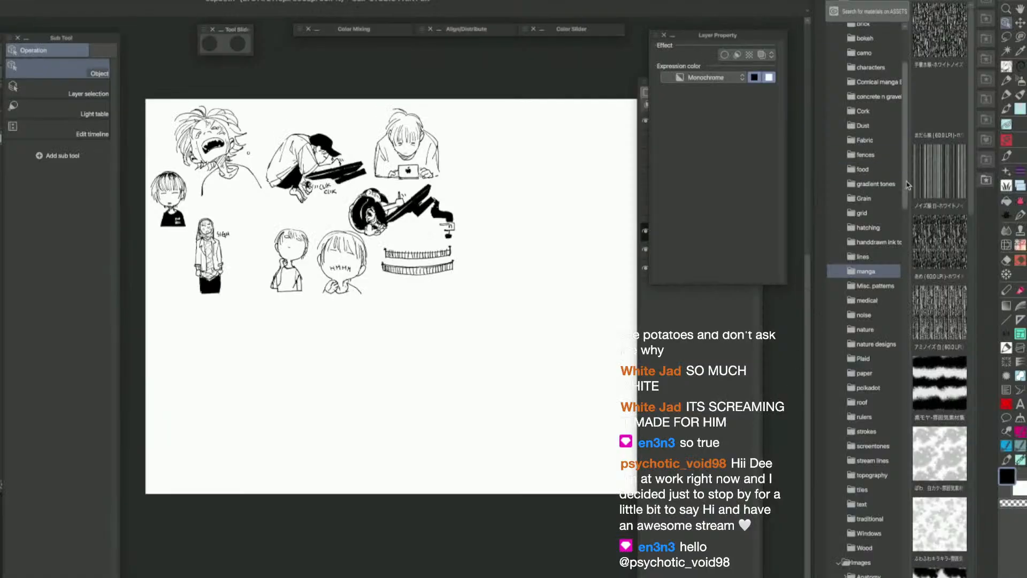
Create a folder named Effects inside textures and place it between Dust and Fabric
drag(906, 182, 904, 180)
scroll(904, 184, up, 3)
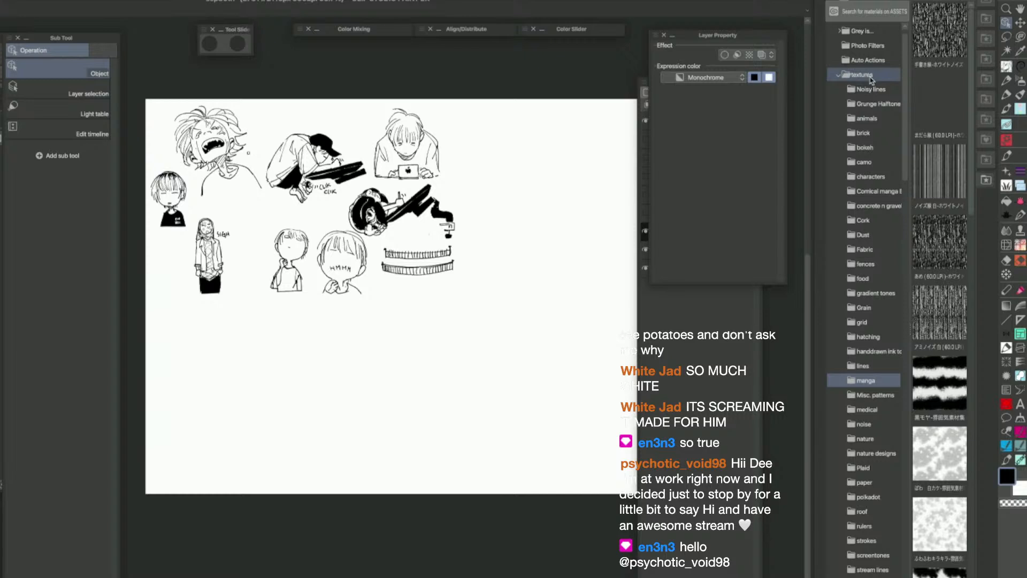
right_click(879, 78)
click(908, 83)
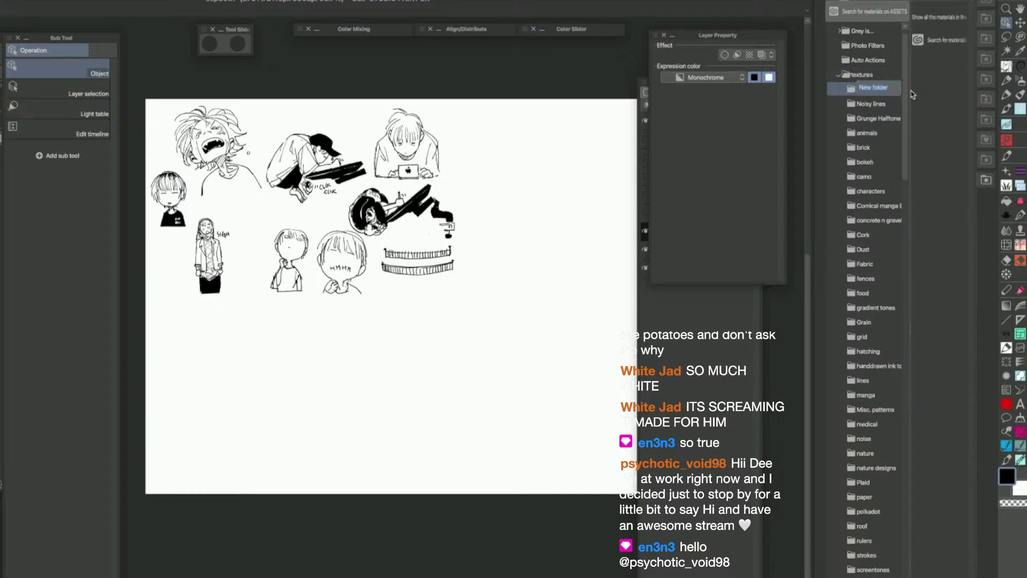
text(Effects)
key(Return)
drag(883, 90, 892, 260)
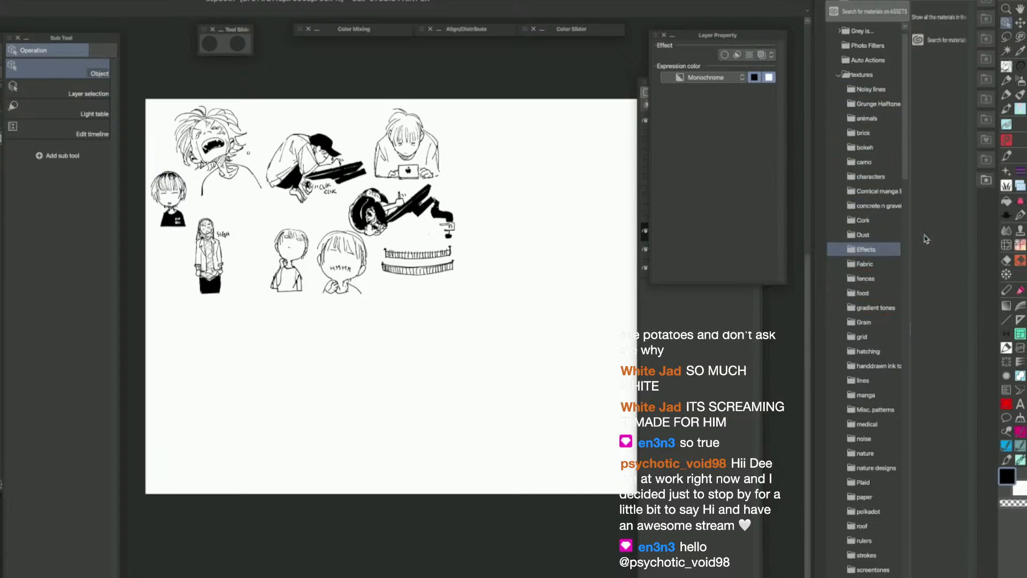
Move all 22 textures from the 간편 텍스처 download folder into the Effects folder, and delete the emptied download folder
drag(905, 174, 905, 577)
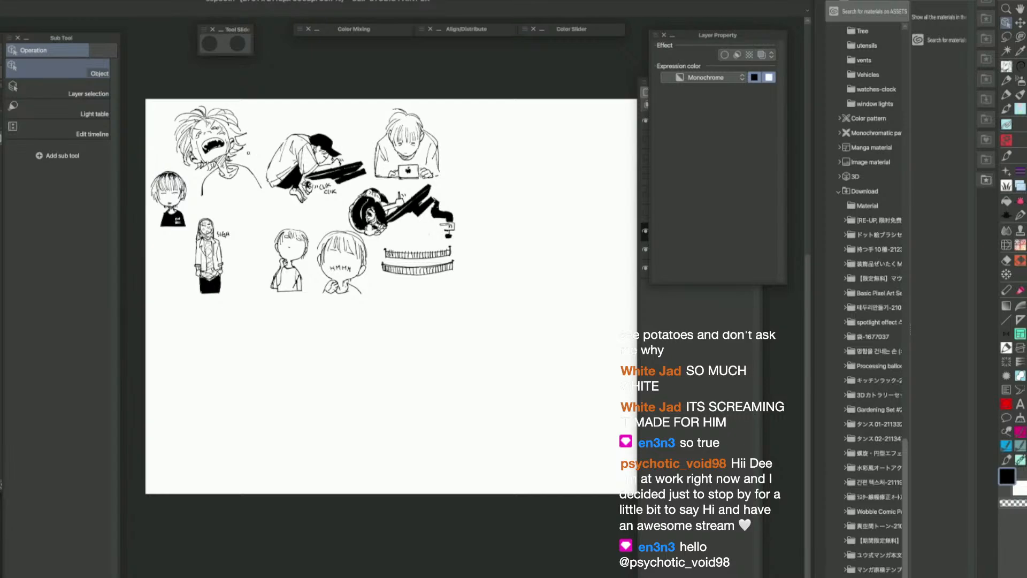
click(878, 482)
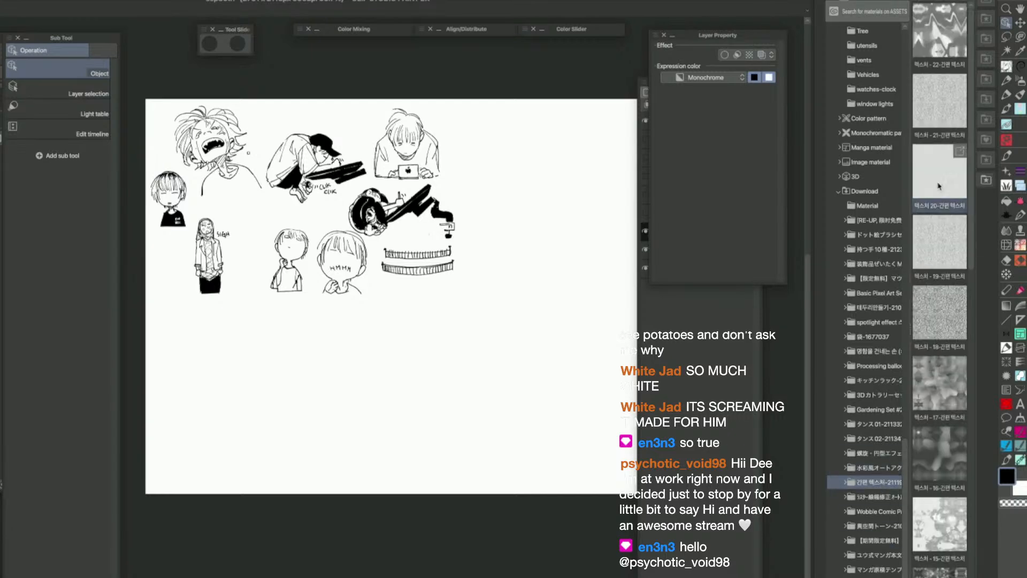
drag(970, 103, 971, 476)
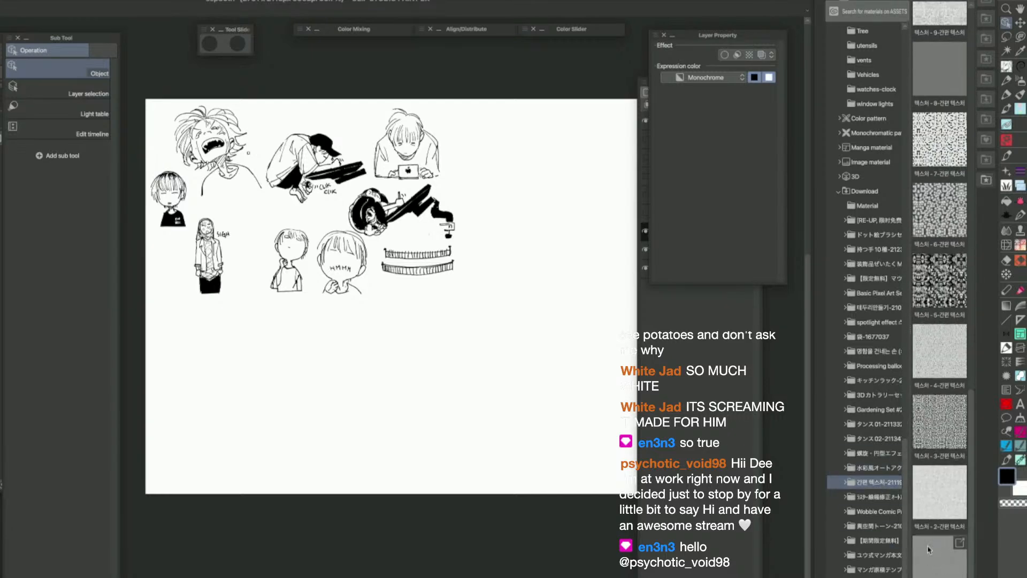
scroll(904, 481, up, 2)
drag(904, 481, 908, 110)
drag(939, 219, 868, 237)
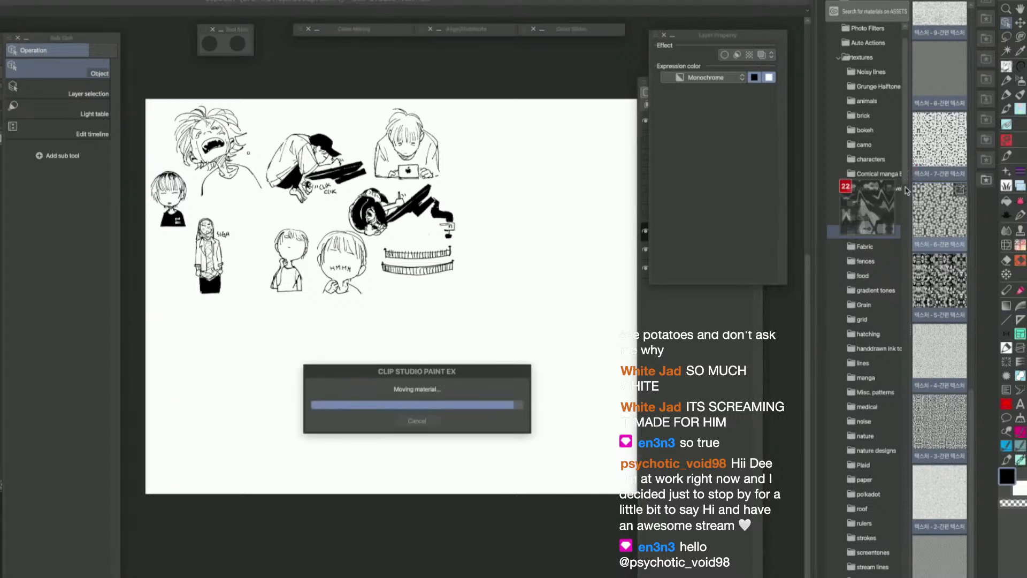
drag(905, 176, 906, 577)
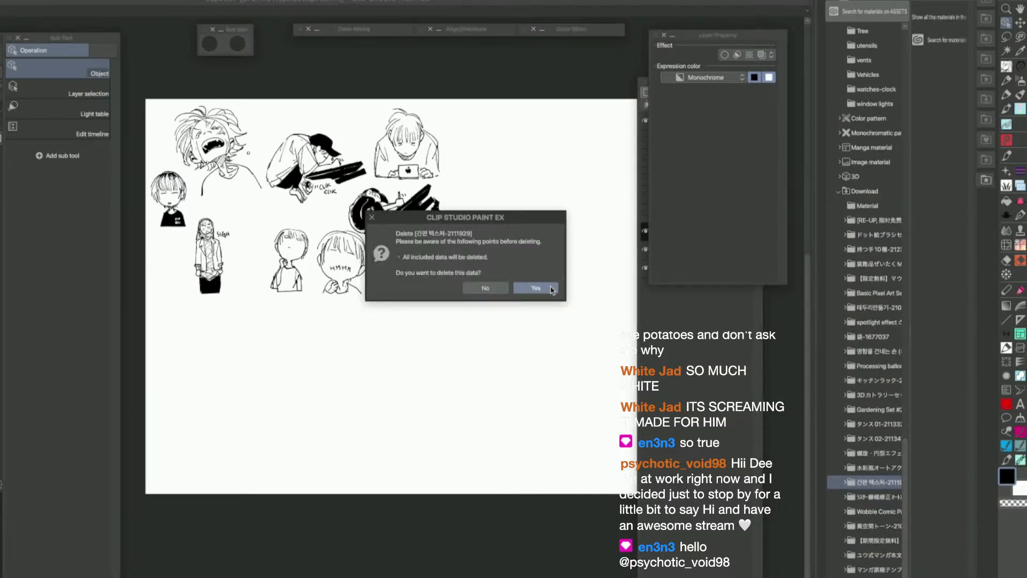
click(551, 288)
Look up the ラスター線幅修正 auto action download on its Clip Studio ASSETS page and copy its English title
click(881, 498)
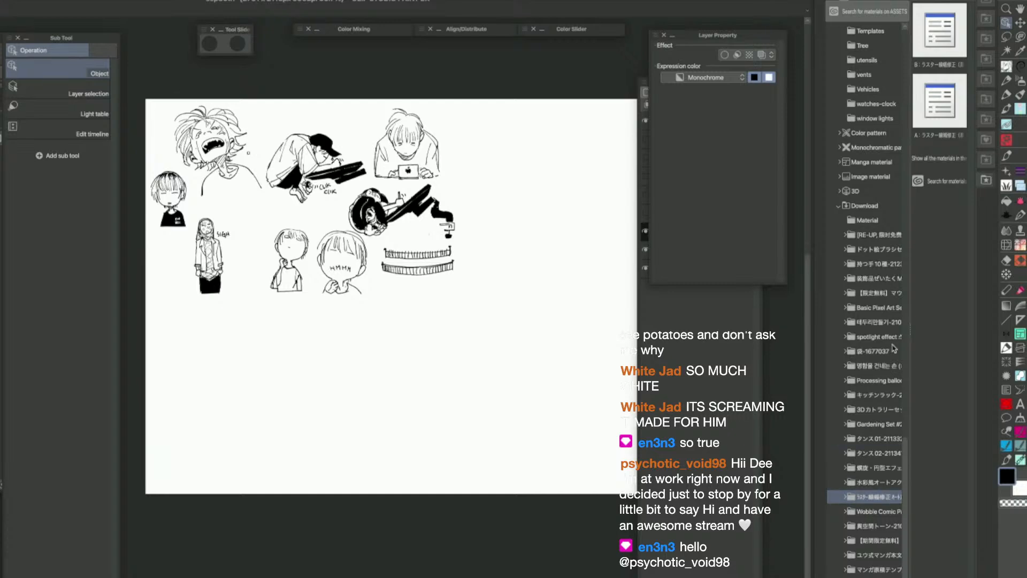
key(super+Tab)
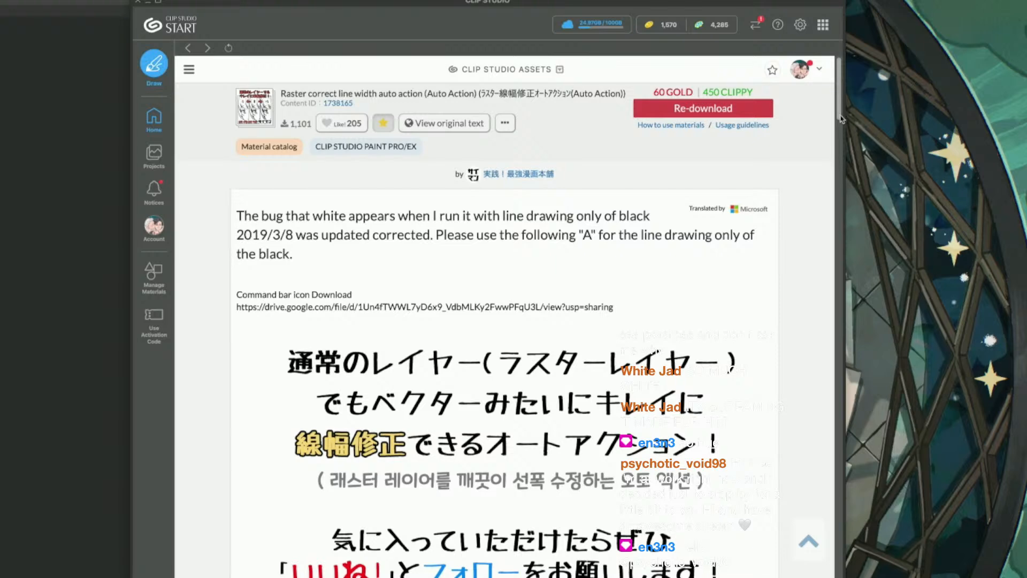
scroll(615, 145, down, 1)
drag(280, 94, 422, 94)
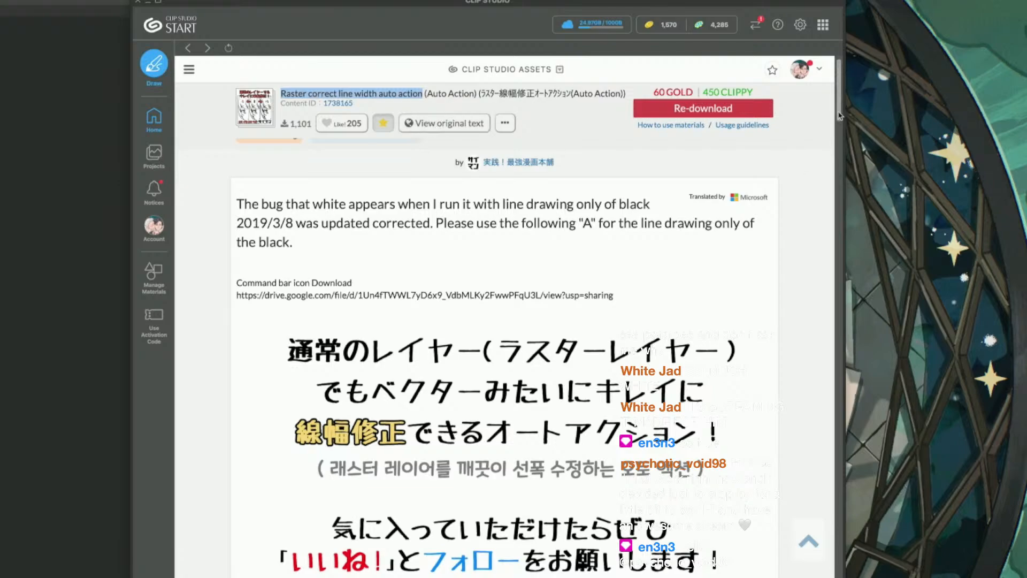
drag(839, 116, 835, 369)
Rename the ラスター線幅修正 download folder to Raster correct line width auto action
key(super+Tab)
click(875, 500)
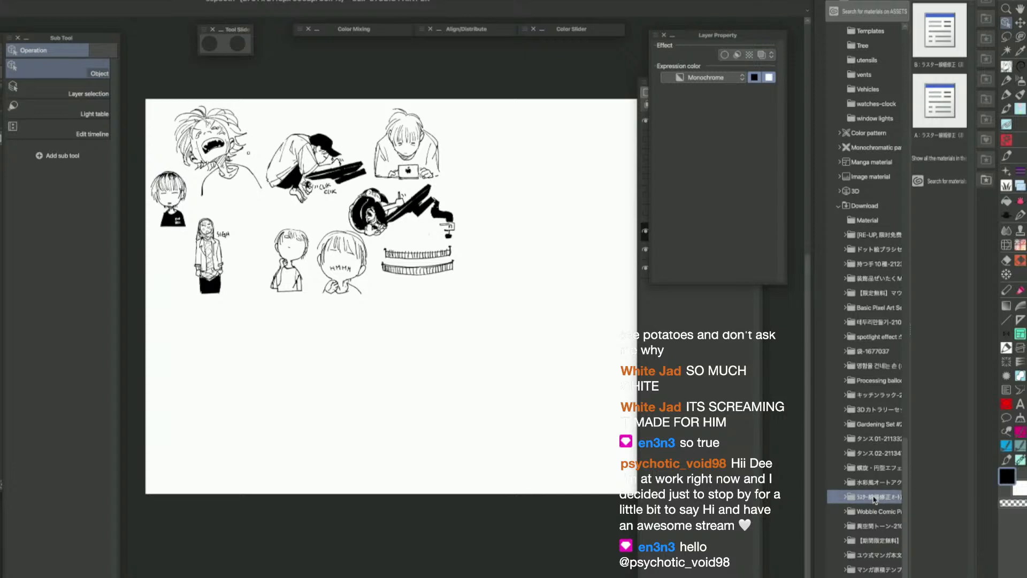
right_click(875, 499)
click(927, 535)
text(Line width a)
Review the Wobble Comic download folder and add Wobble Balloon A1, A2, B1, B2 and Wobble Frame to the Text Box sub tool group
click(878, 511)
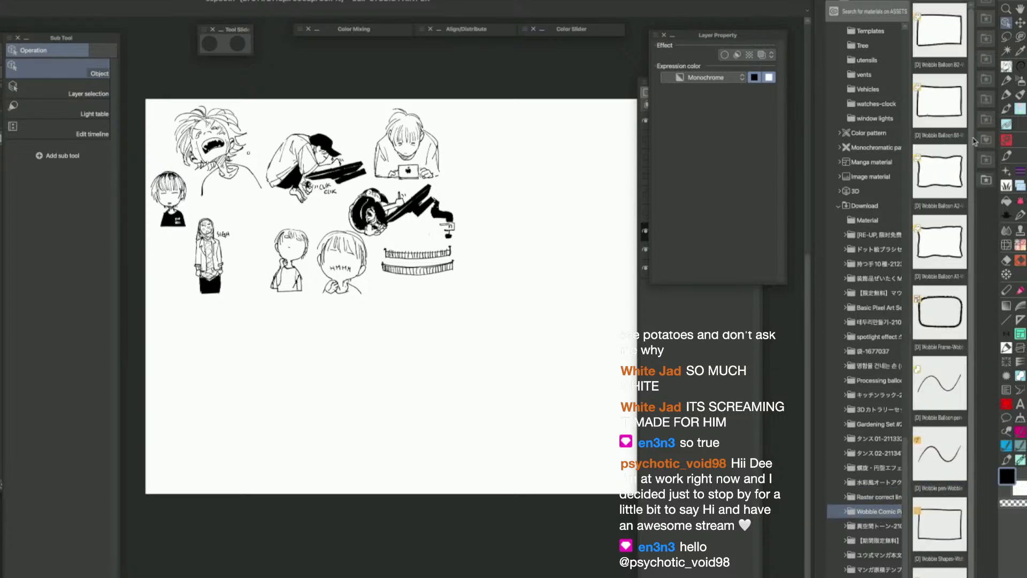
scroll(977, 185, down, 2)
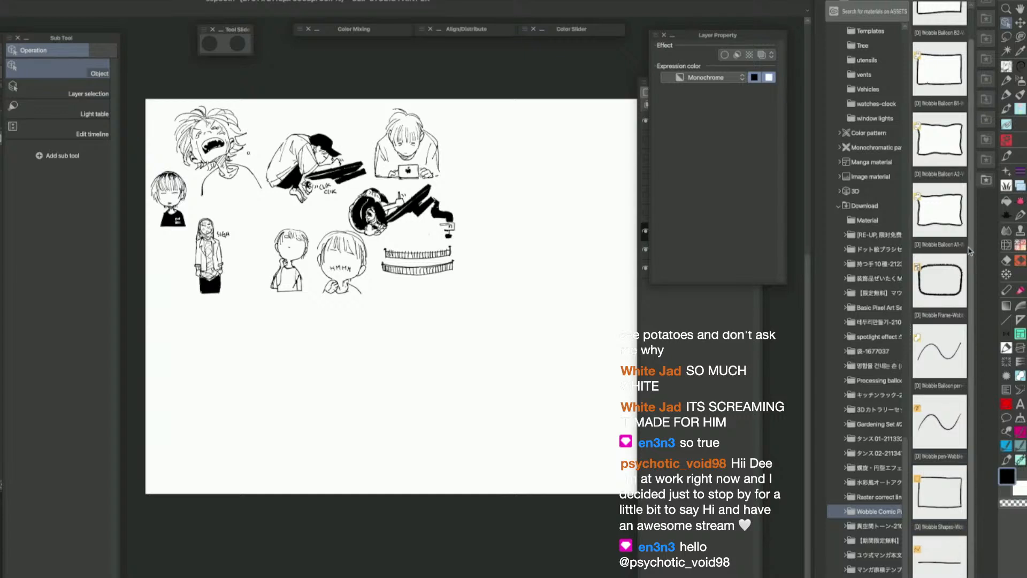
scroll(958, 428, up, 2)
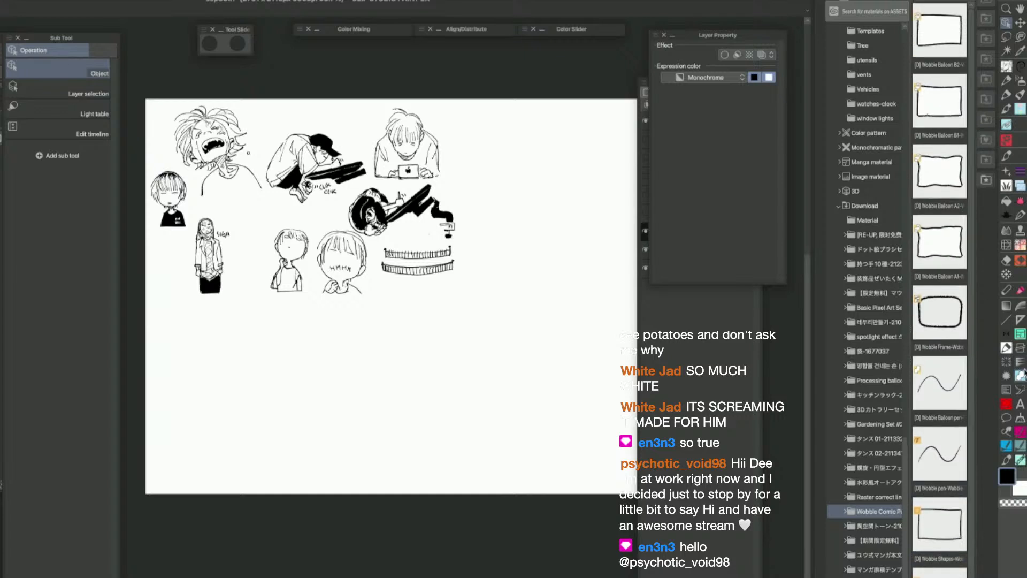
click(1007, 389)
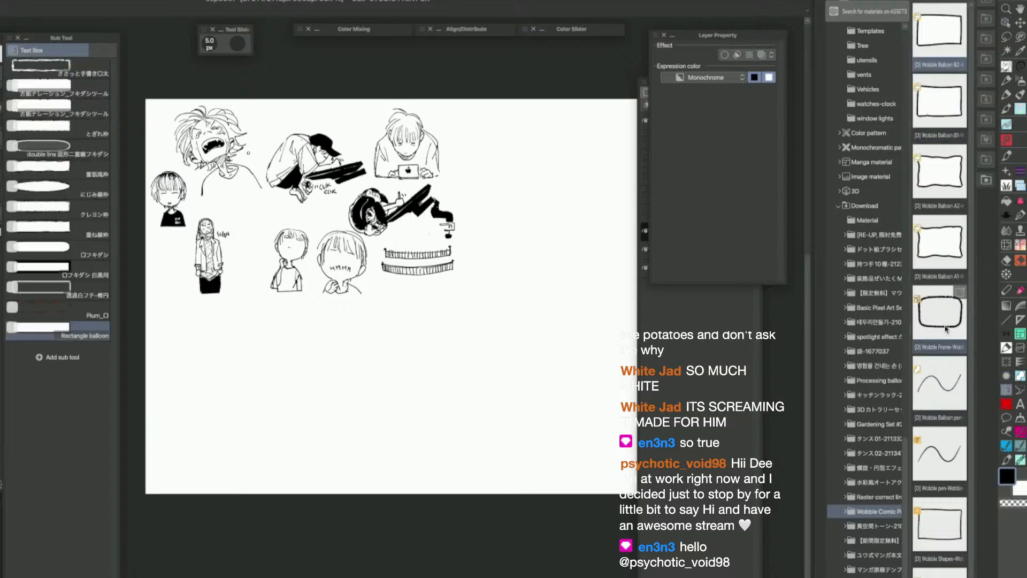
drag(551, 308, 79, 392)
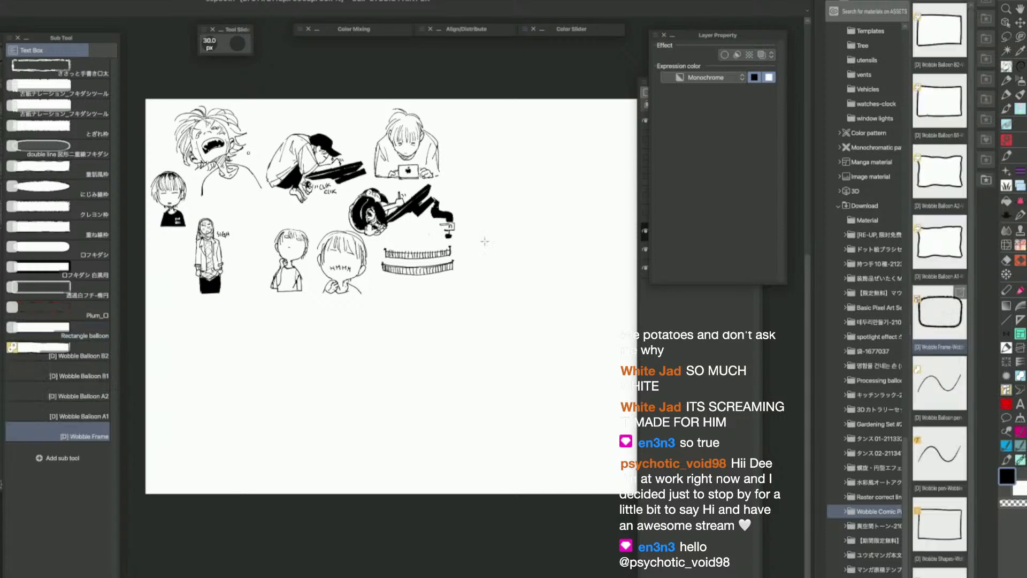
Test the Wobble Frame sub tool by drawing an upright rounded frame on the blank canvas area, and undo it
drag(488, 239, 562, 357)
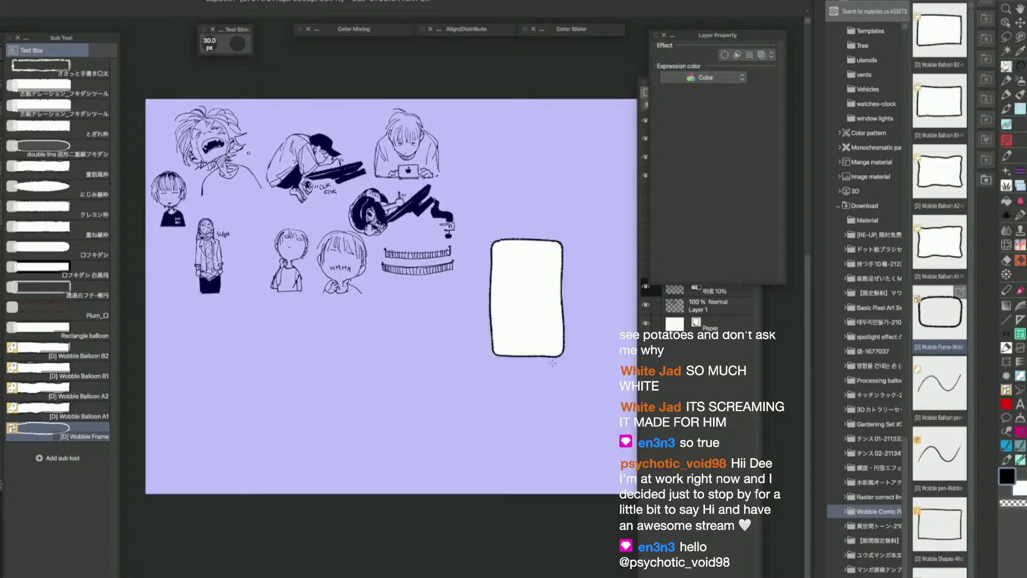
key(super+z)
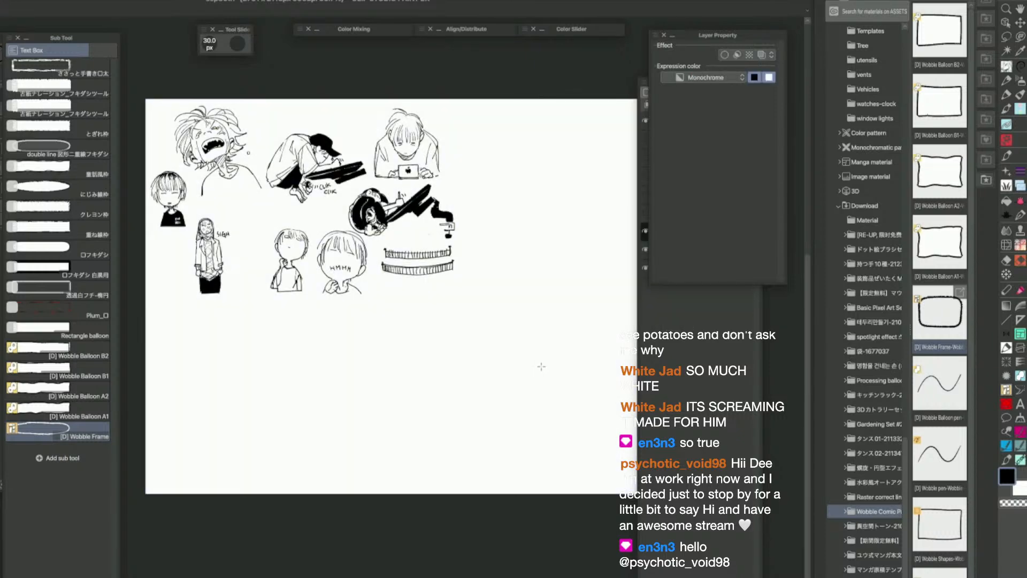
click(81, 411)
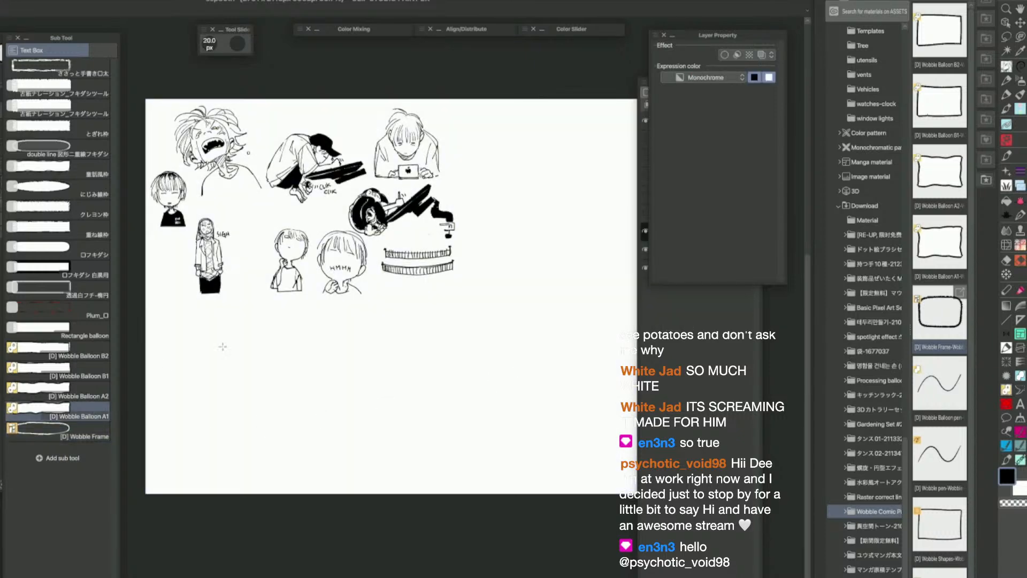
click(91, 431)
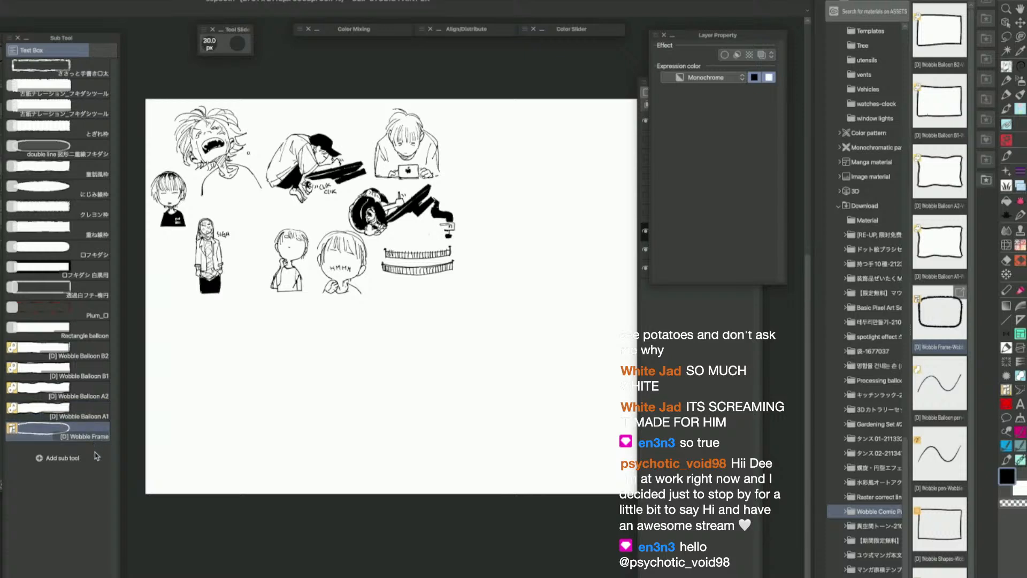
Test the Wobble Balloon A1 and A2 sub tools with a rectangular balloon each on the blank canvas, undoing each one
click(101, 416)
drag(478, 250, 574, 368)
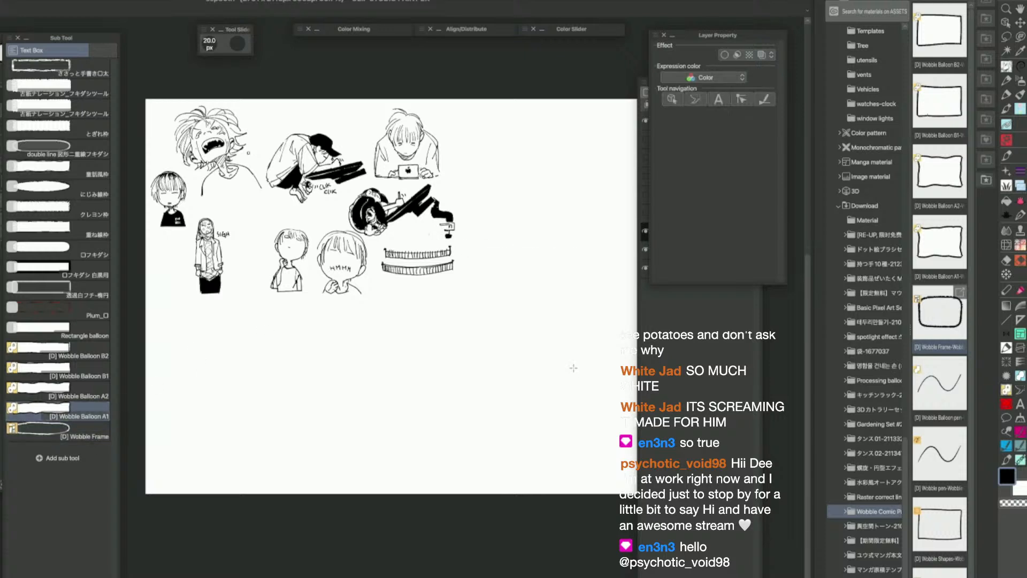
key(super+z)
click(91, 393)
drag(466, 272, 567, 377)
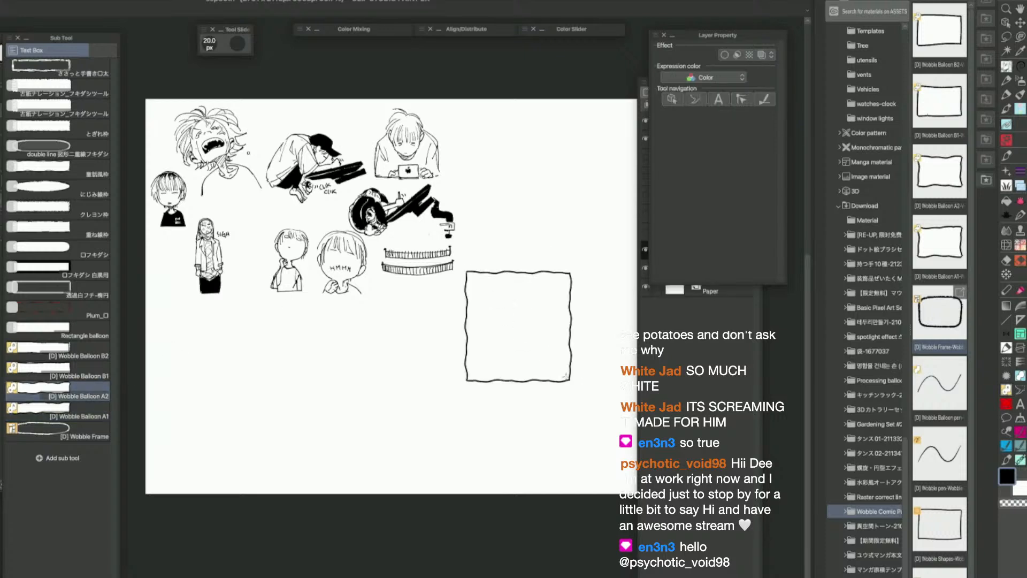
key(super+z)
Test the Wobble Balloon B1 and B2 sub tools with an upright rectangular balloon each, undoing each one
click(91, 373)
drag(467, 291, 554, 452)
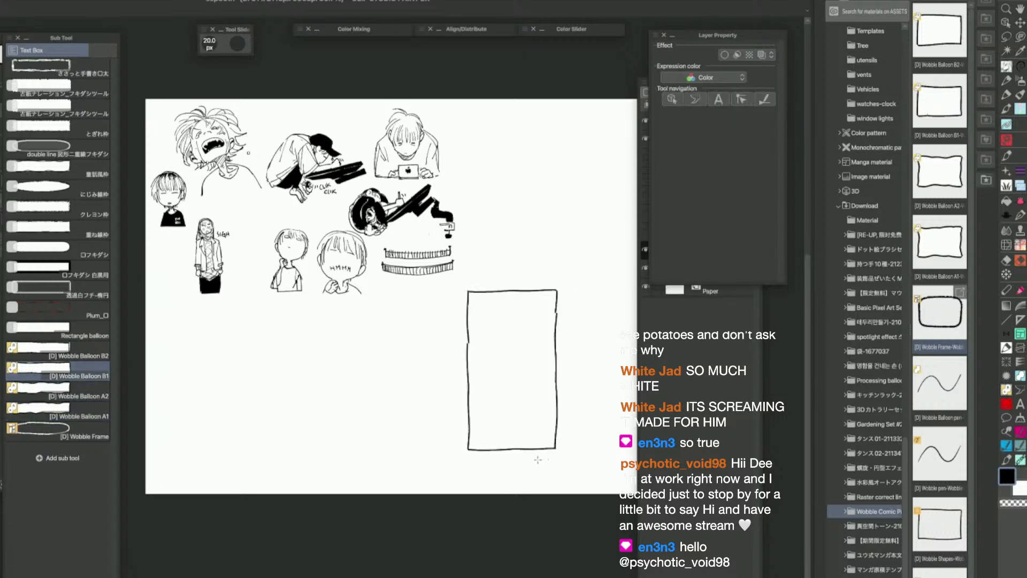
key(super+z)
click(89, 352)
drag(486, 263, 551, 416)
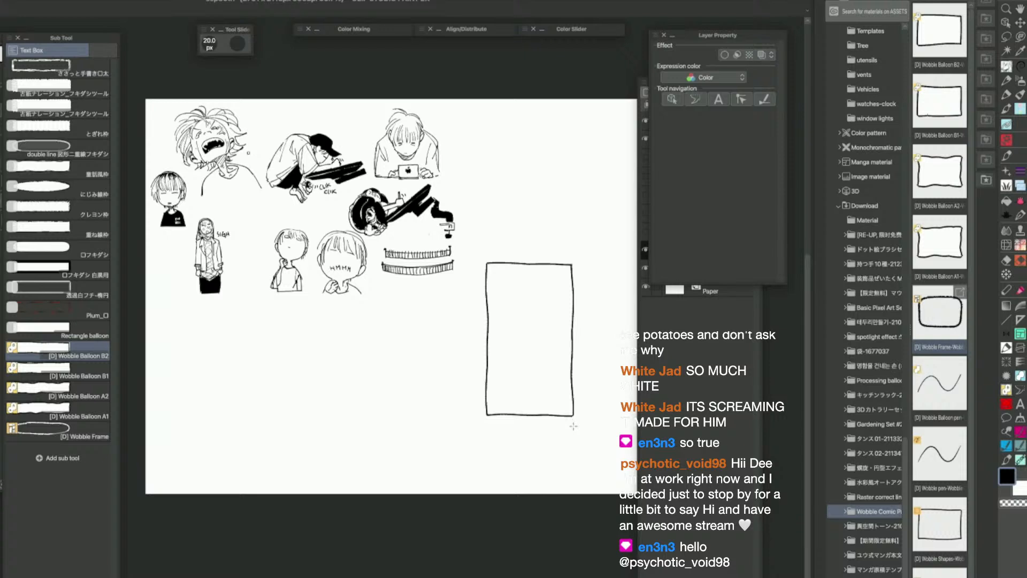
key(super+z)
Test the Rectangle balloon sub tool with an upright rectangle on the blank canvas area, and undo it
click(86, 336)
drag(500, 244, 582, 379)
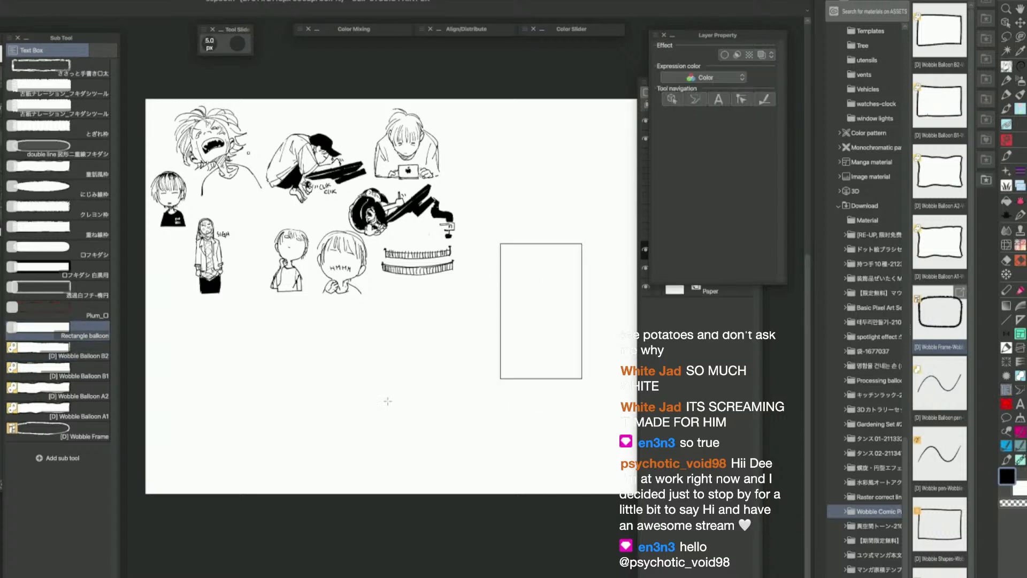
key(super+z)
Move the Wobble Frame sub tool from the Text Box group into the Frame sub tool group, and select セコマ割り_A5原稿
click(91, 436)
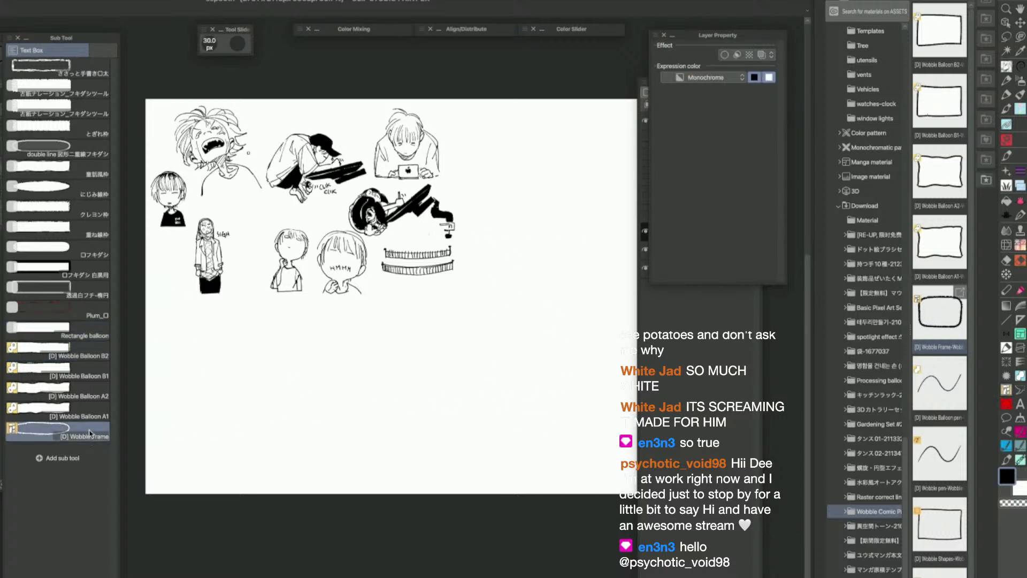
drag(91, 434, 1020, 336)
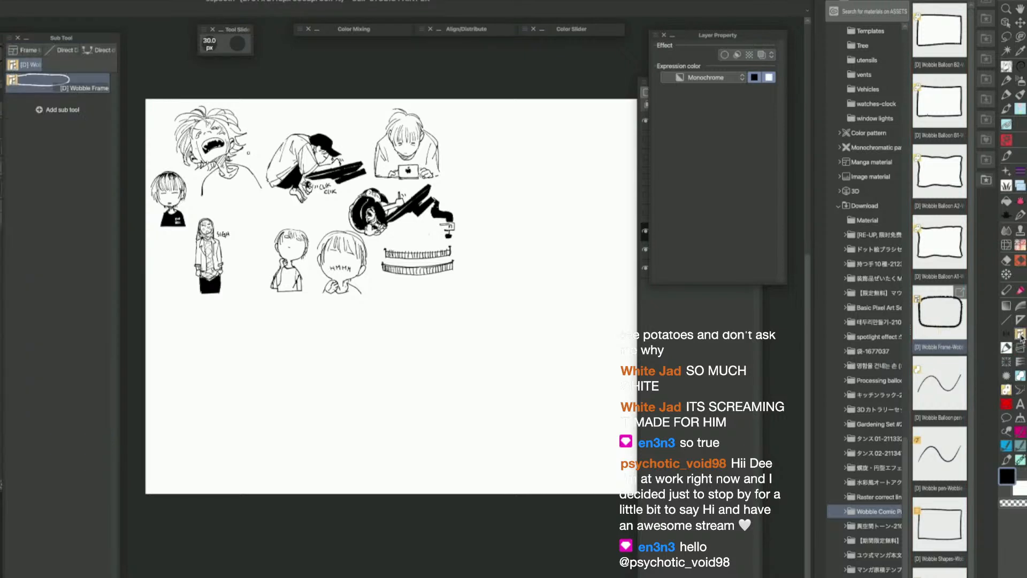
drag(70, 87, 30, 53)
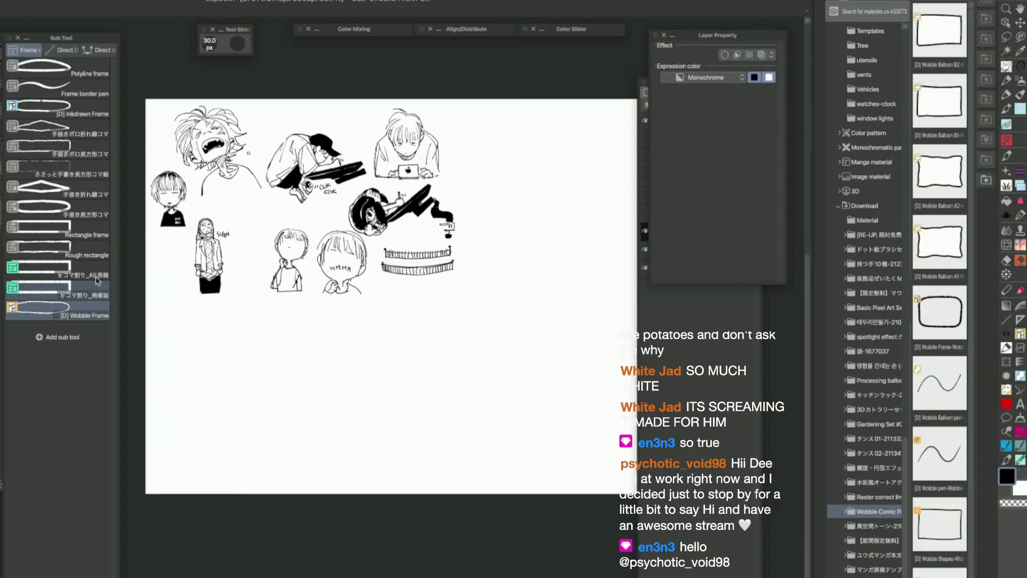
click(38, 270)
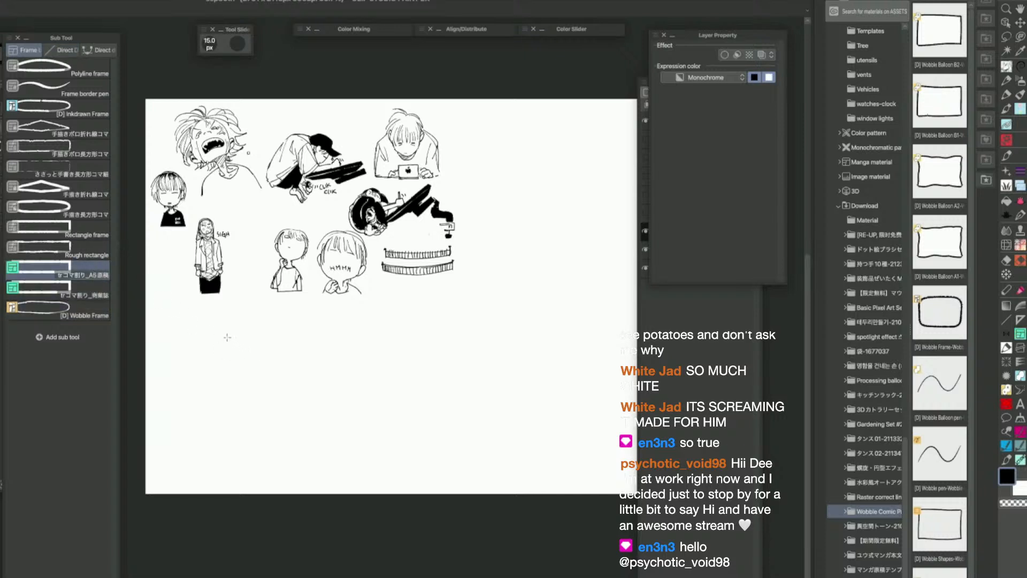
Add the Wobble Balloon pen material to the Balloon pen jagged lines group and draw a test oval on the blank canvas area
click(940, 391)
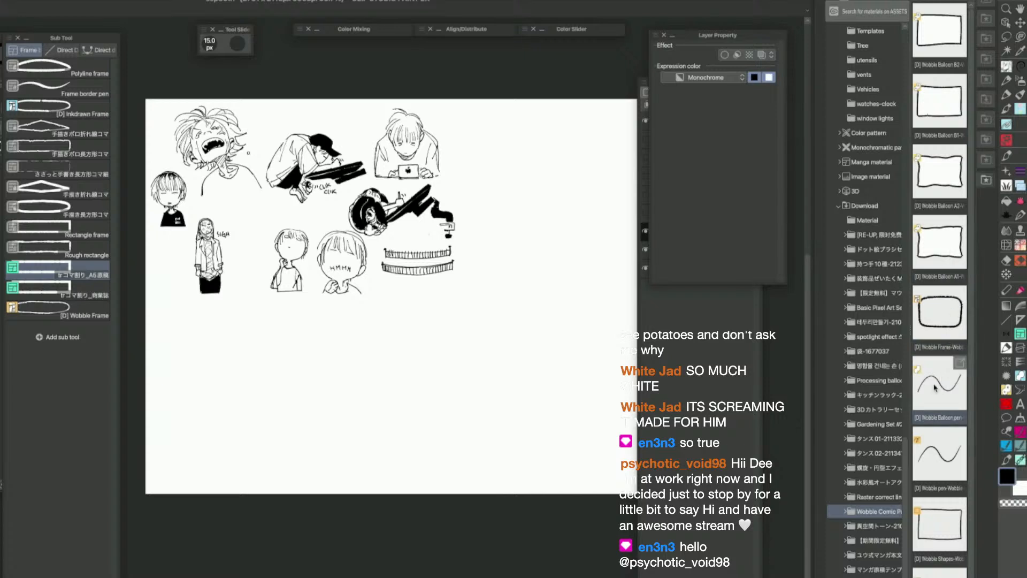
click(1020, 378)
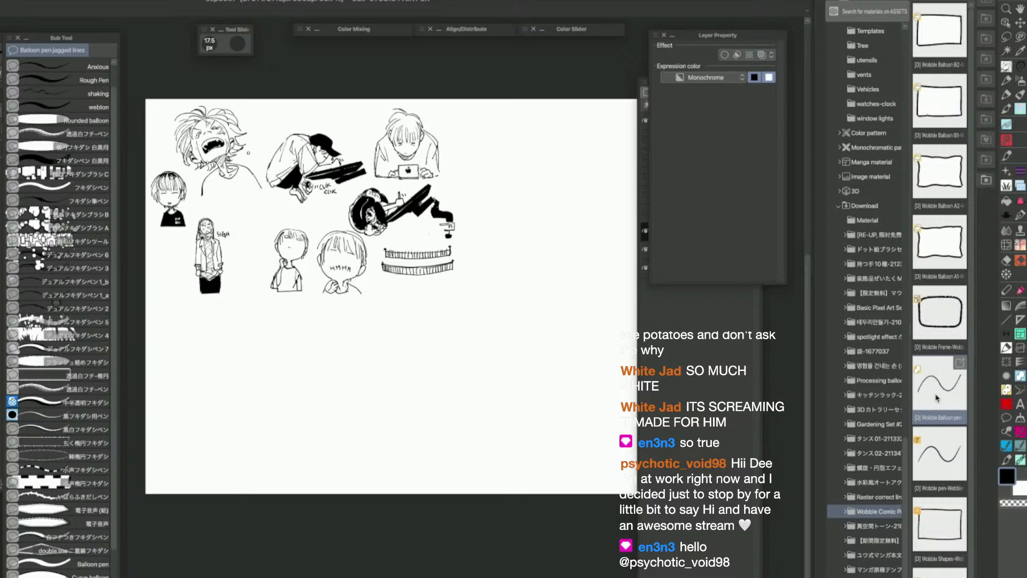
mouse_move(936, 398)
mouse_down()
mouse_move(448, 420)
mouse_move(55, 539)
mouse_up()
mouse_move(514, 312)
mouse_down()
mouse_move(580, 327)
mouse_move(514, 310)
mouse_up()
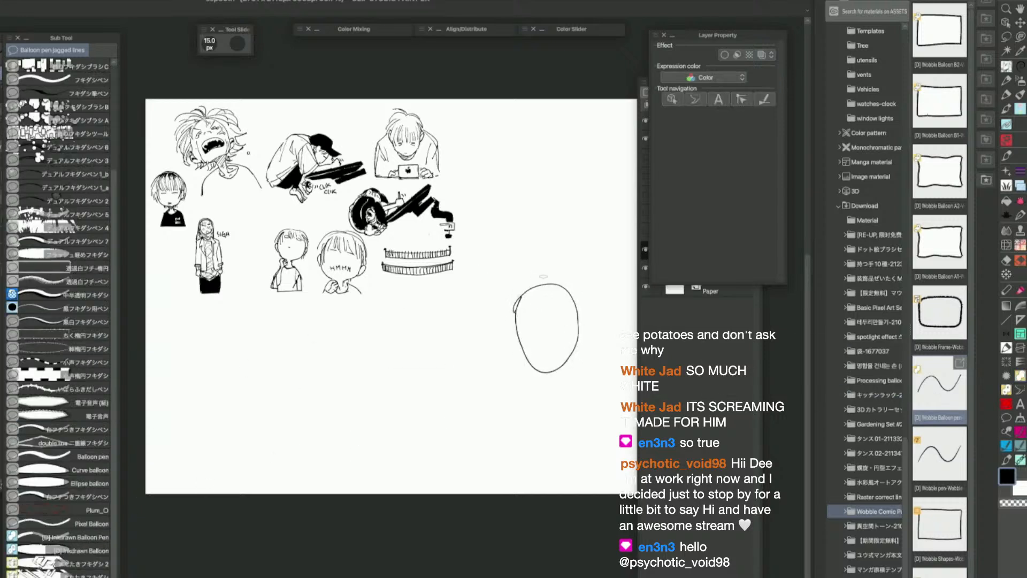
Delete the Wobble Balloon B2, B1, A2, A1, Wobble Frame and Wobble Balloon pen materials from the Wobble Comic Pack download folder
click(956, 465)
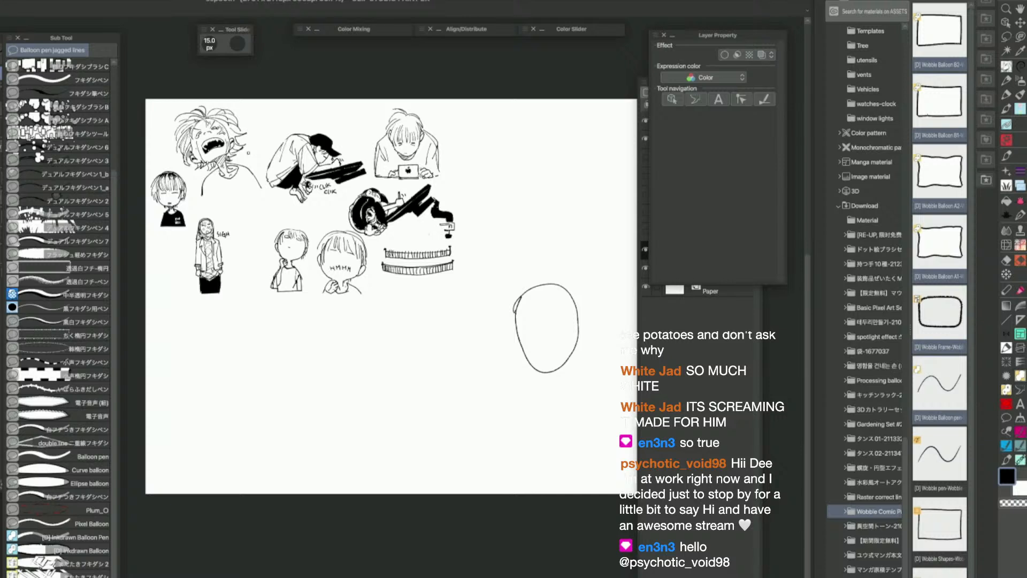
key(Delete)
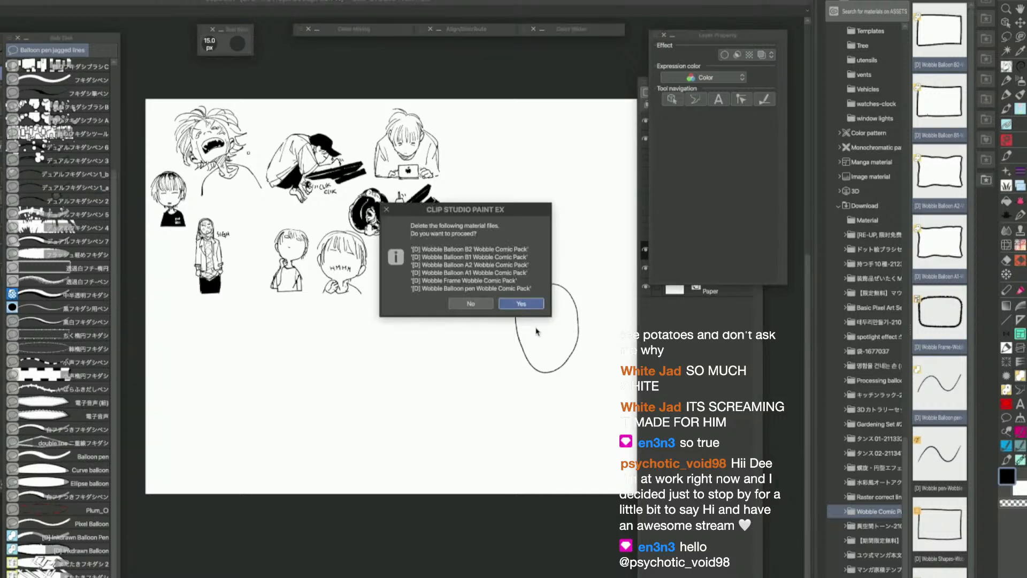
key(Return)
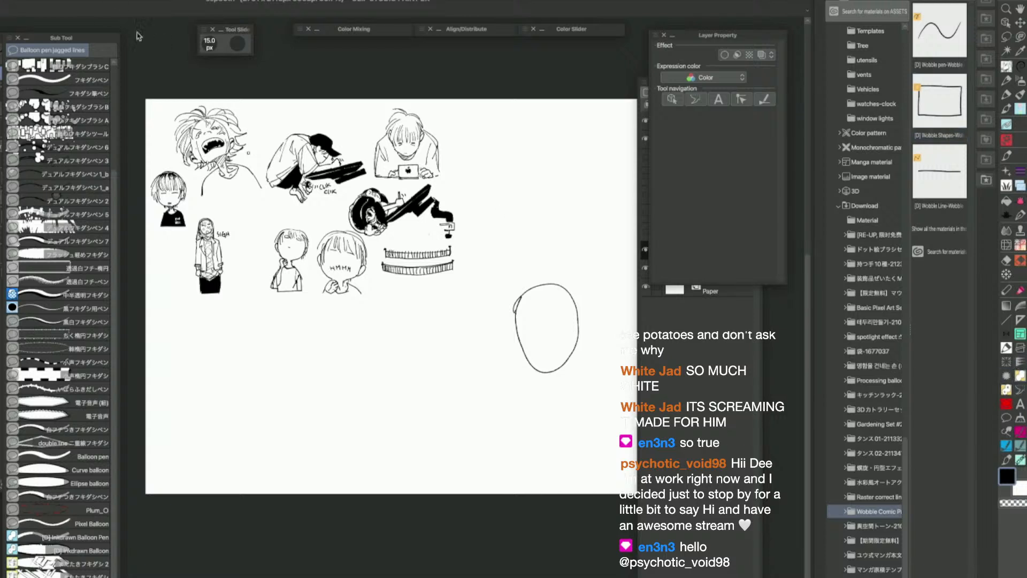
Add Wobble Shapes to the ささっと sub tool group and draw a test rectangle with it on Layer 3 near the canvas's lower middle
click(1006, 125)
drag(941, 104, 67, 390)
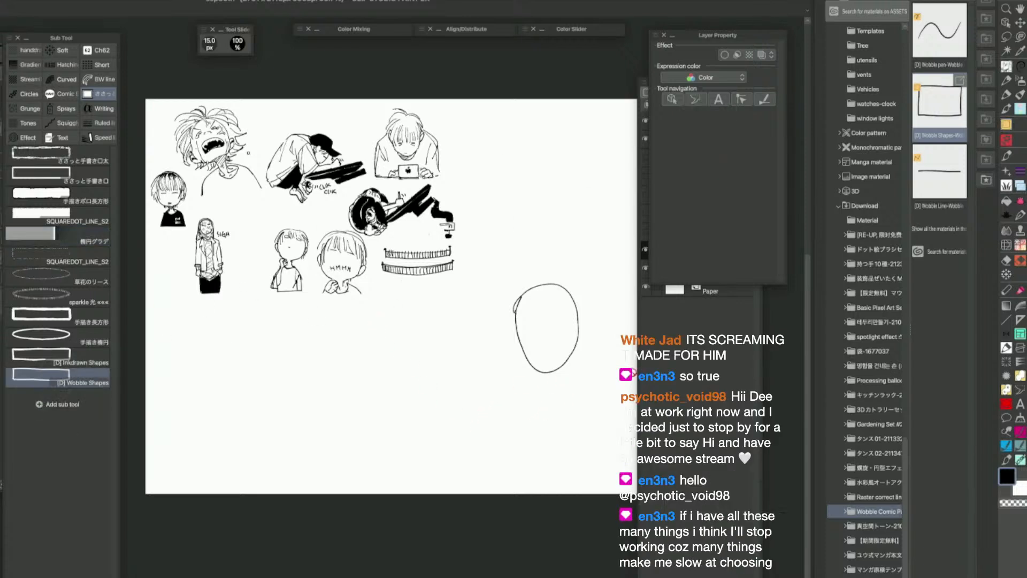
click(676, 362)
click(705, 138)
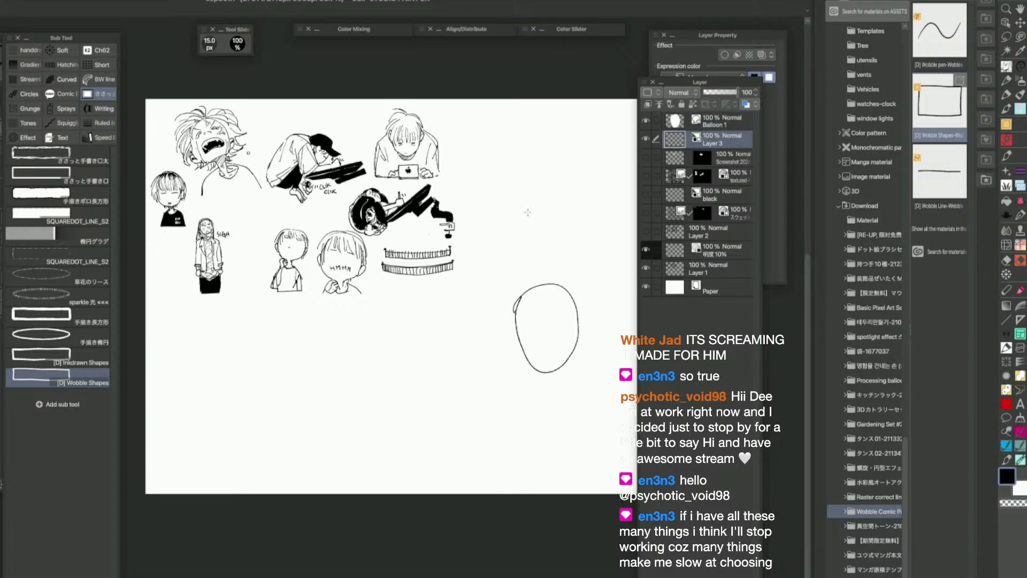
drag(367, 364, 473, 463)
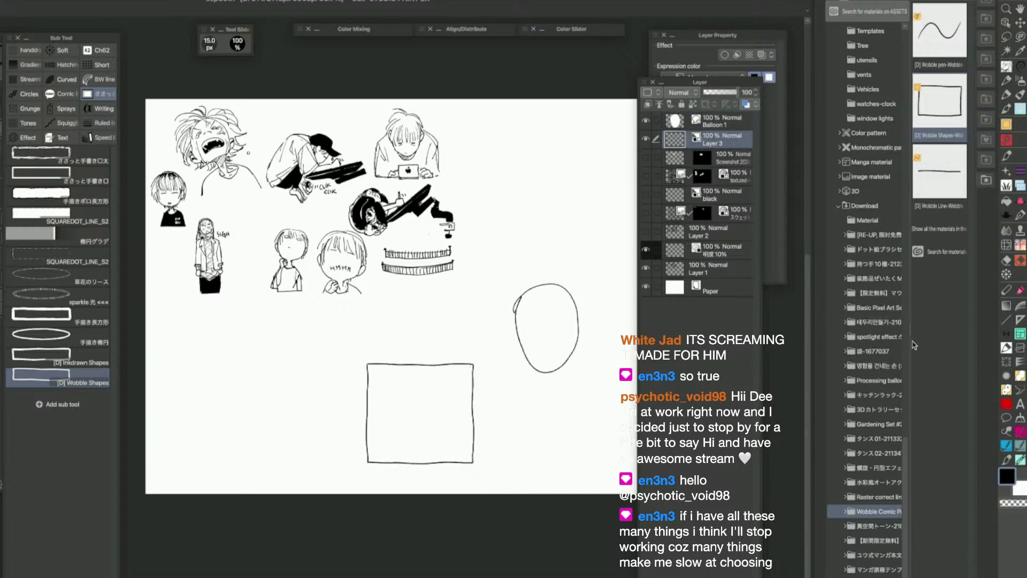
Delete the Wobble Shapes material from the Wobble Comic Pack download folder
click(948, 135)
key(Delete)
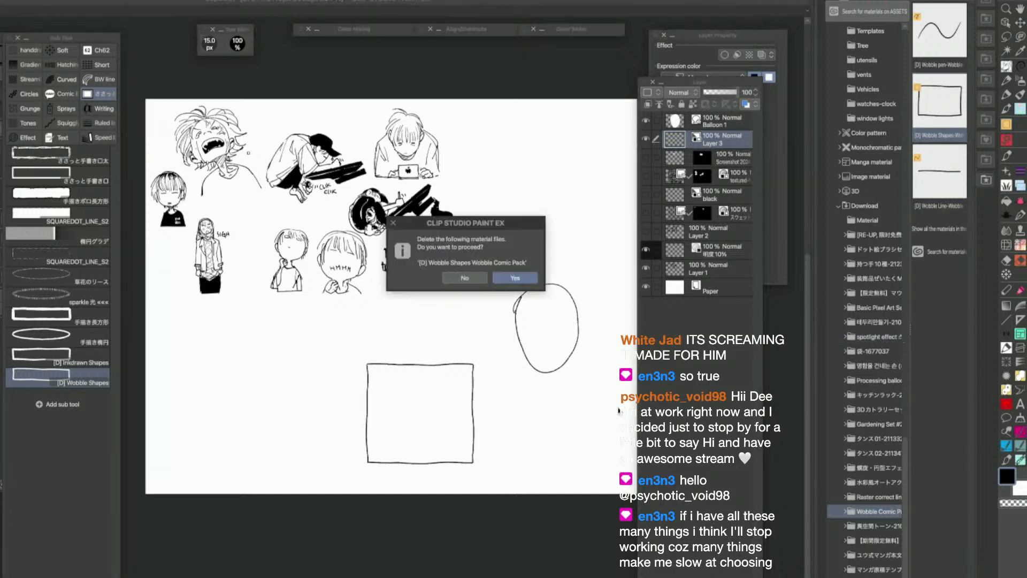
click(515, 279)
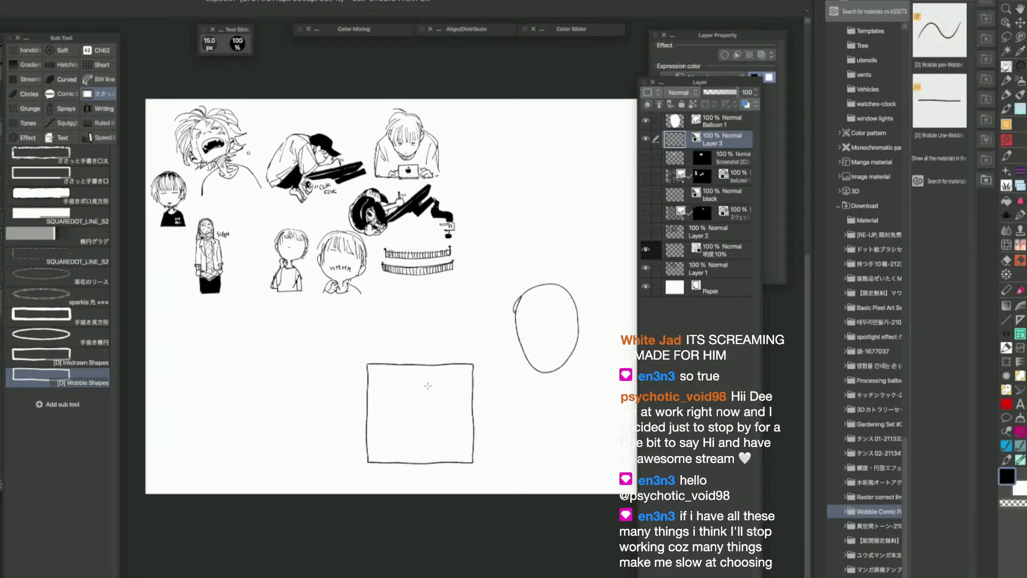
Add the Wobble Line material to the Panels sub tool group and draw a long diagonal test line above the rectangle
click(933, 129)
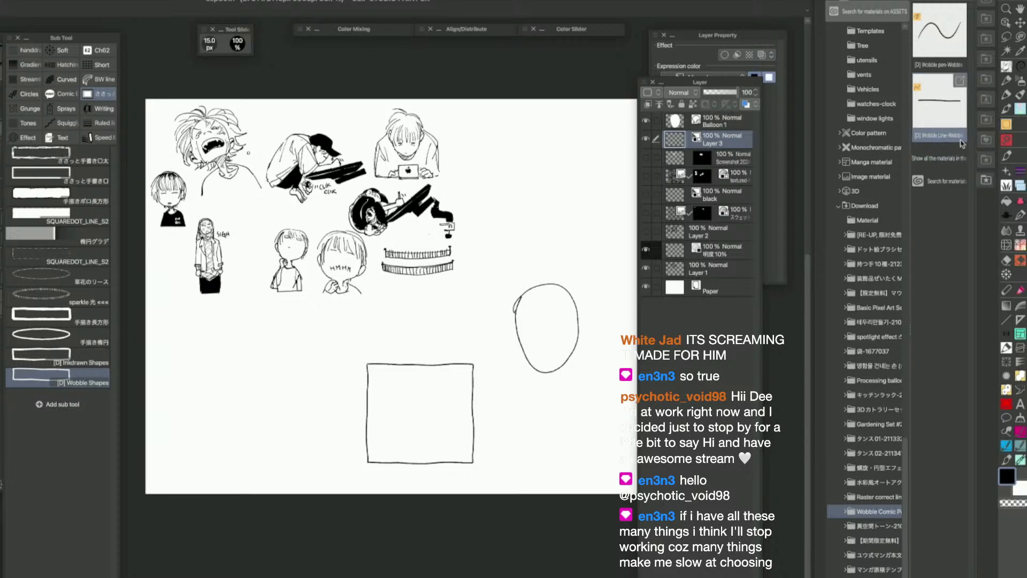
key(q)
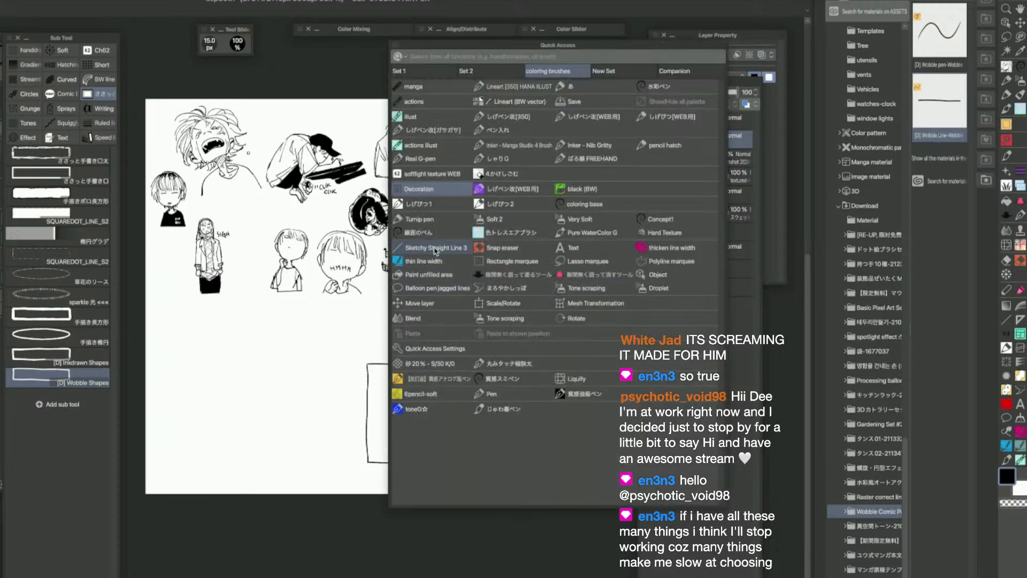
click(433, 247)
mouse_move(942, 98)
mouse_down()
mouse_move(183, 399)
mouse_move(59, 433)
mouse_up()
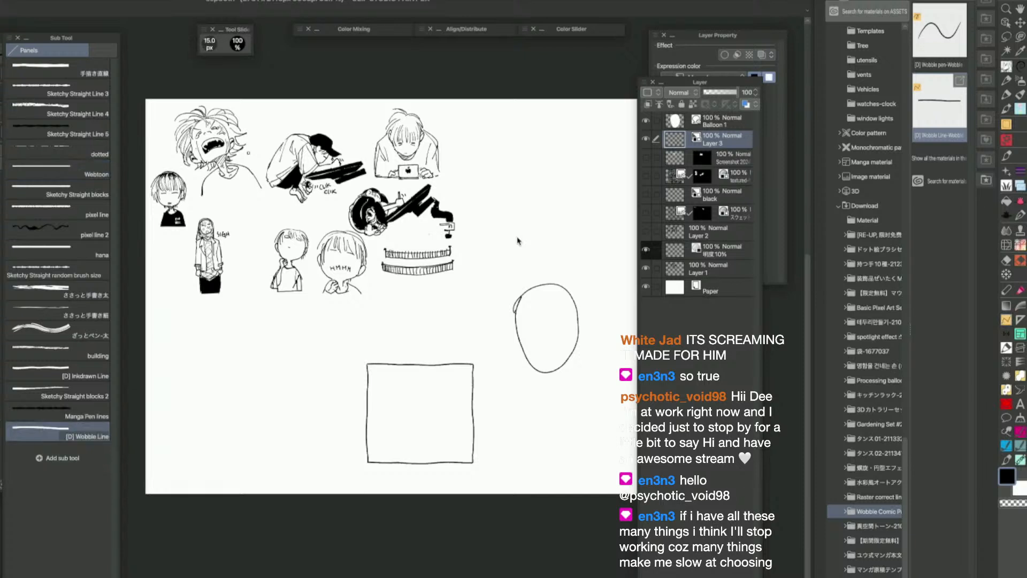
drag(418, 328, 609, 185)
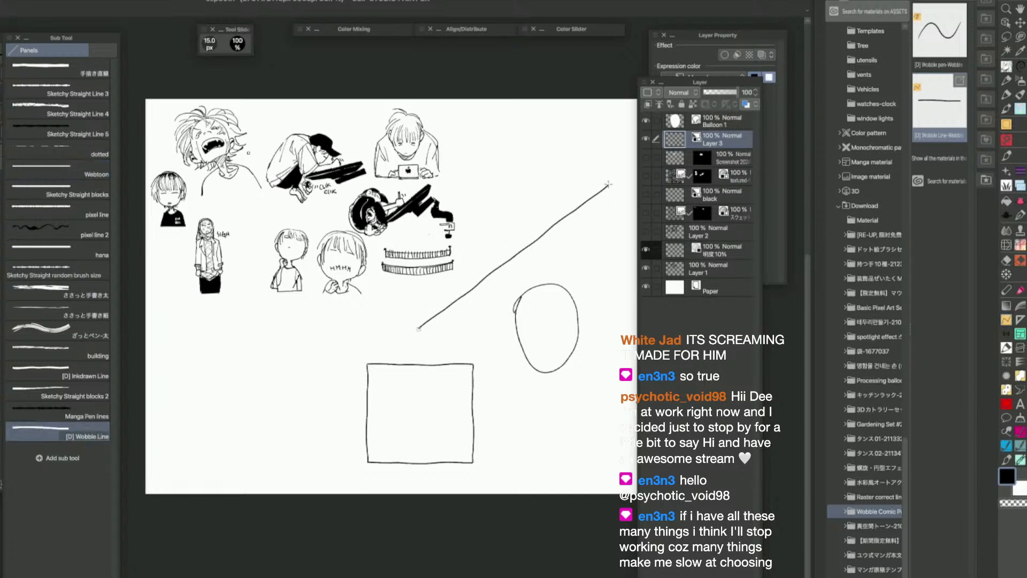
Add the Wobble pen material to the Pen sub tool group
click(940, 53)
key(p)
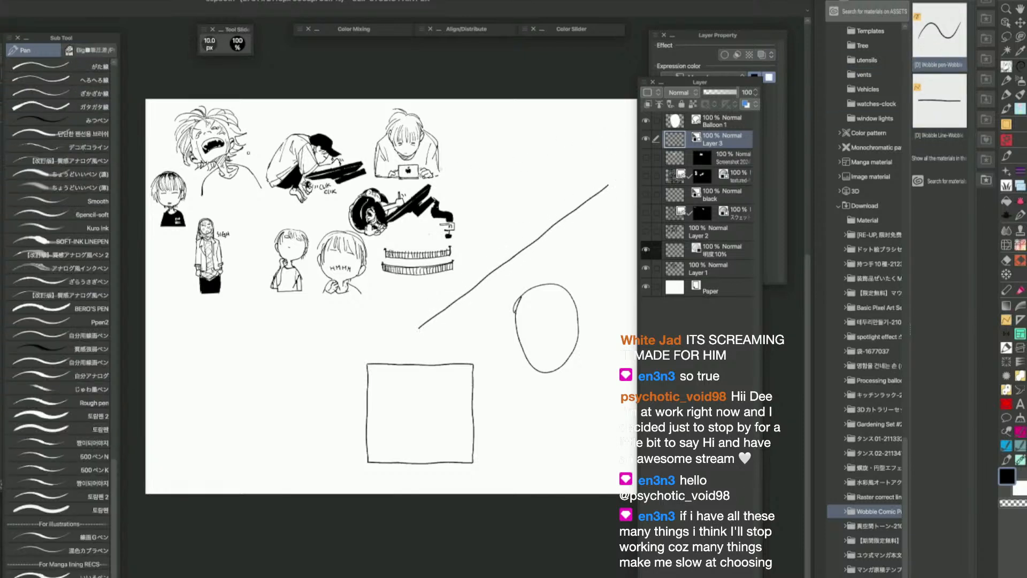
drag(944, 41, 71, 503)
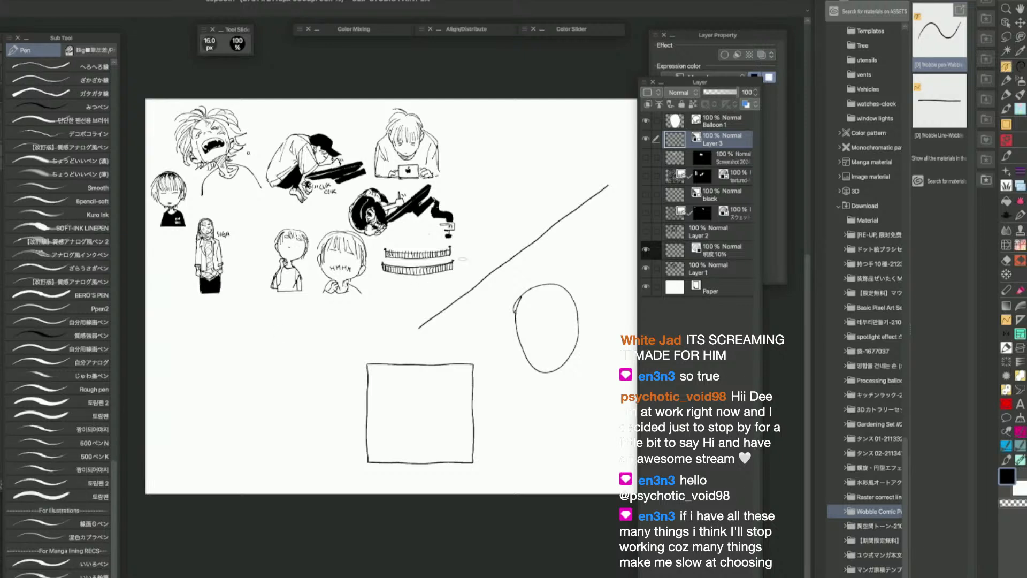
Test the Wobble pen with long diagonal strokes across the canvas, undoing the unwanted ones
mouse_move(477, 234)
mouse_down()
mouse_move(533, 174)
mouse_move(580, 250)
mouse_move(539, 284)
mouse_up()
key(ctrl+z)
drag(575, 132, 404, 253)
key(ctrl+z)
drag(596, 153, 339, 352)
drag(556, 210, 237, 439)
drag(584, 246, 205, 492)
drag(589, 228, 199, 482)
drag(620, 276, 248, 493)
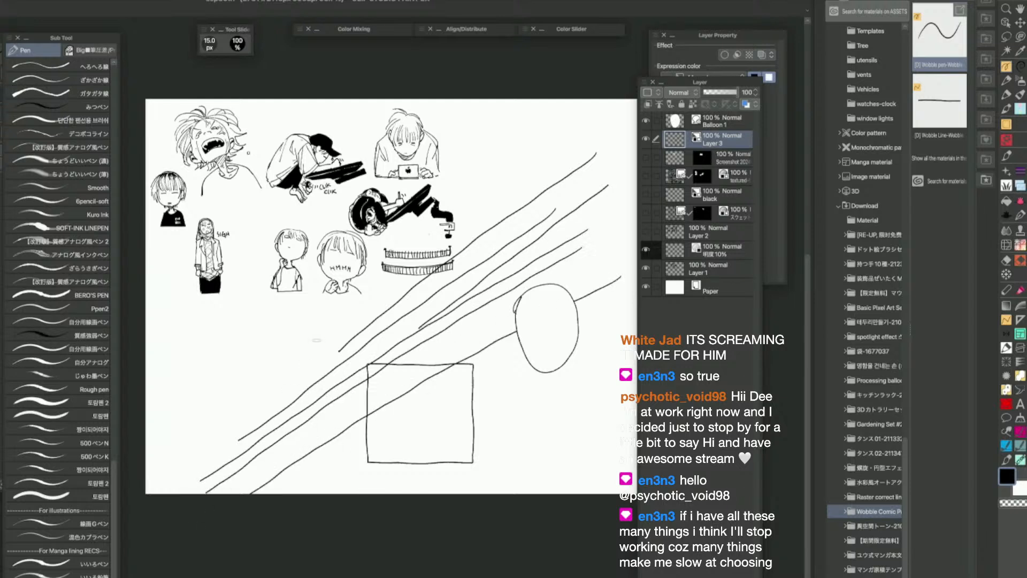
key(ctrl+z)
Draw a patch of closely spaced diagonal hatching strokes with the Wobble pen below the sketched figures
drag(240, 412, 361, 304)
drag(233, 414, 366, 300)
drag(211, 435, 371, 294)
drag(212, 434, 349, 295)
drag(204, 433, 348, 283)
drag(196, 428, 334, 285)
drag(195, 418, 322, 290)
drag(195, 409, 308, 299)
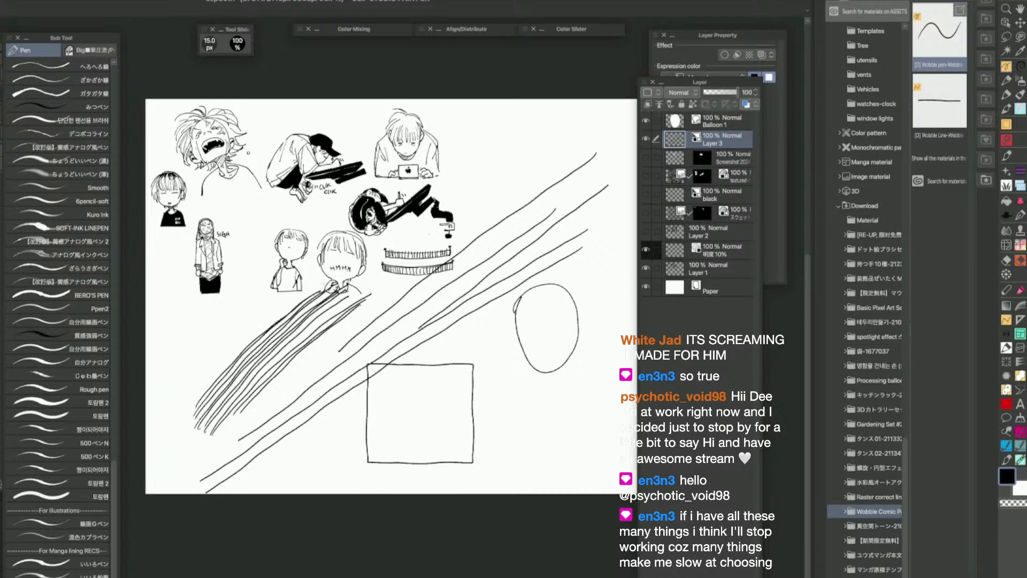
Reduce the Wobble pen's brush size to 12.5 px and sketch a small smiling face below the oval
key(bracketleft)
key(bracketleft)
key(bracketleft)
mouse_move(556, 408)
mouse_down()
mouse_move(526, 394)
mouse_move(515, 419)
mouse_move(549, 441)
mouse_move(595, 428)
mouse_up()
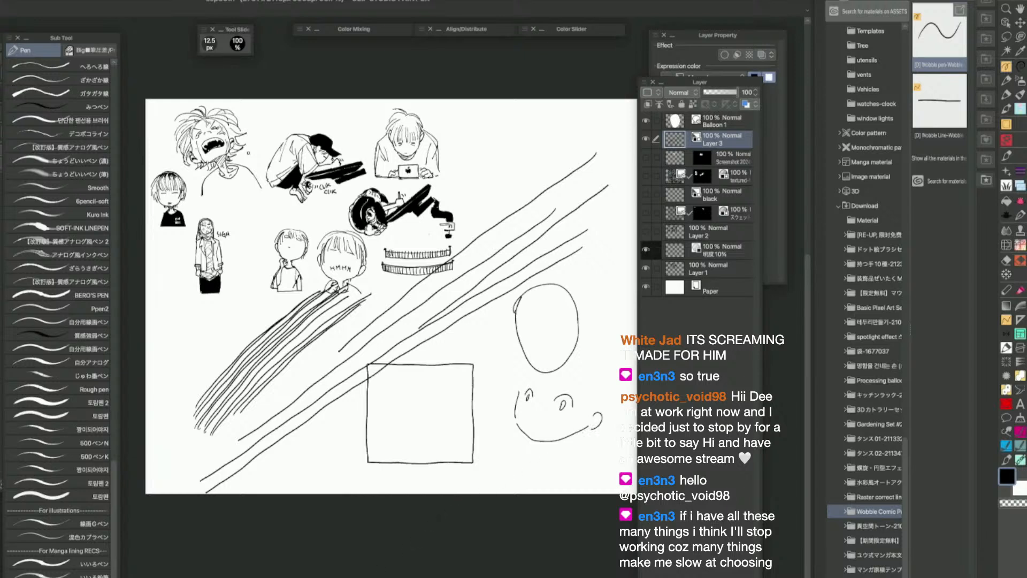
Delete the Wobble Comic Pack download folder together with its remaining materials
click(927, 108)
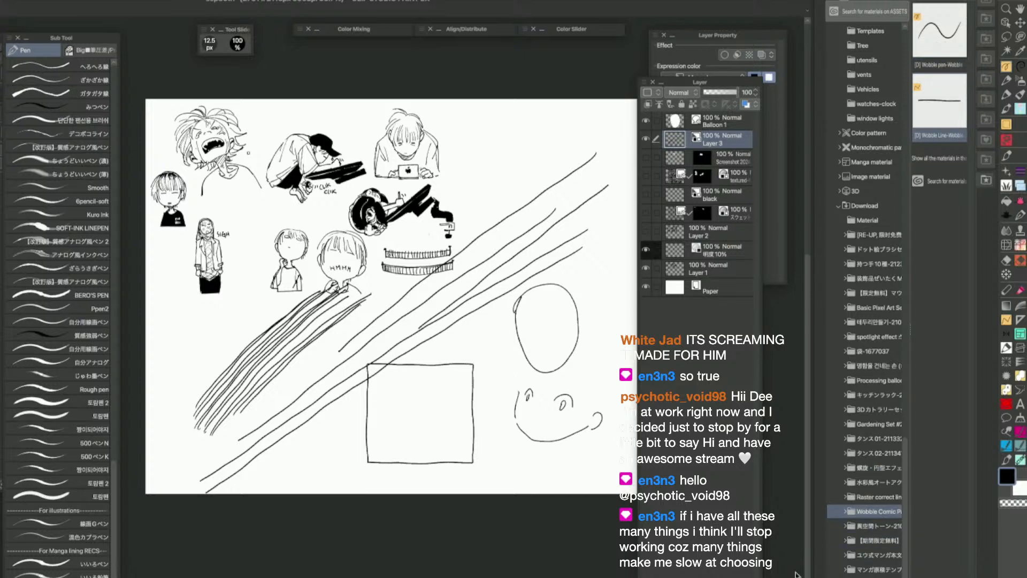
key(Delete)
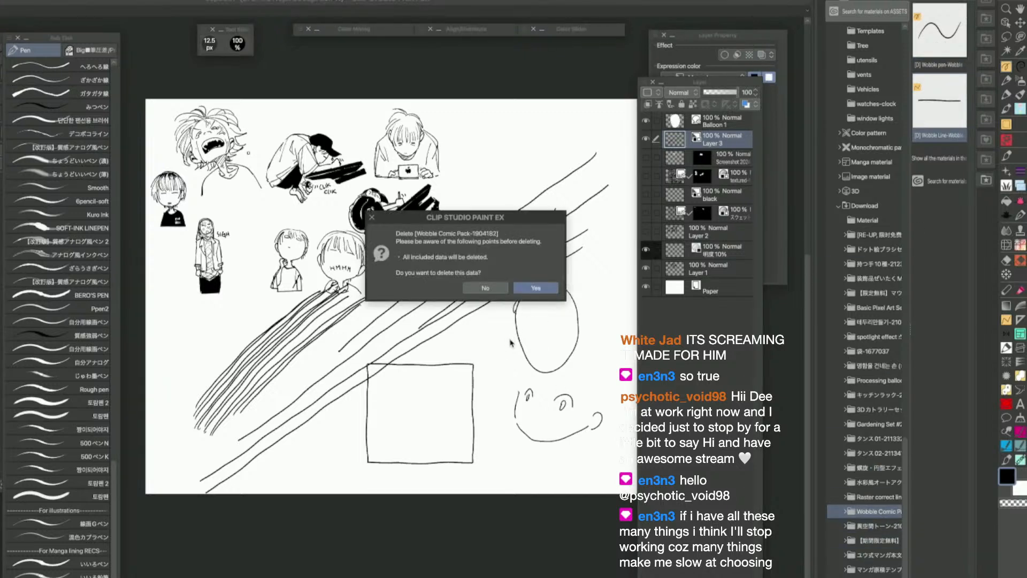
click(536, 288)
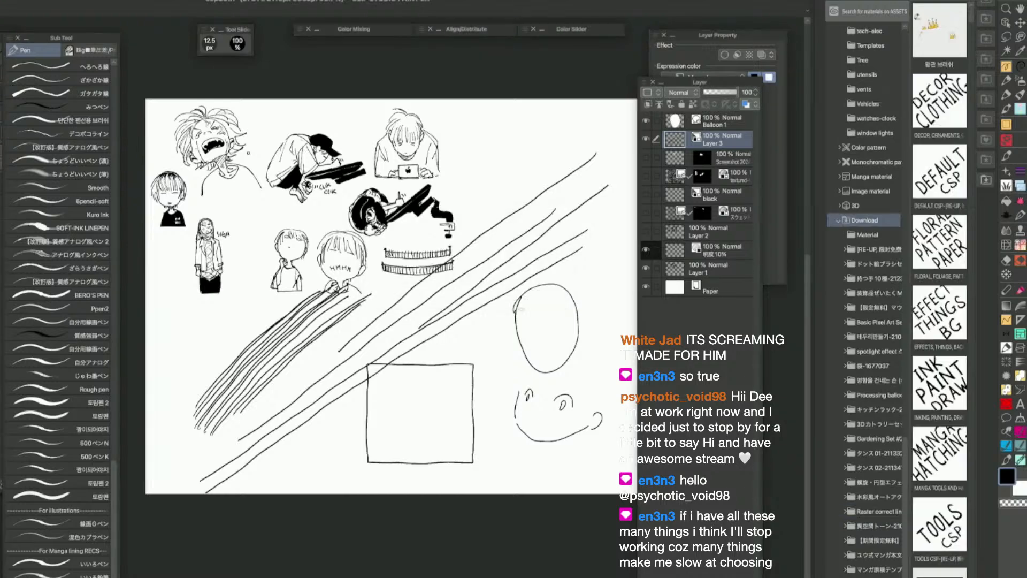
Place the デジタル02 tone from the 異空間トーン download folder onto the canvas
click(873, 569)
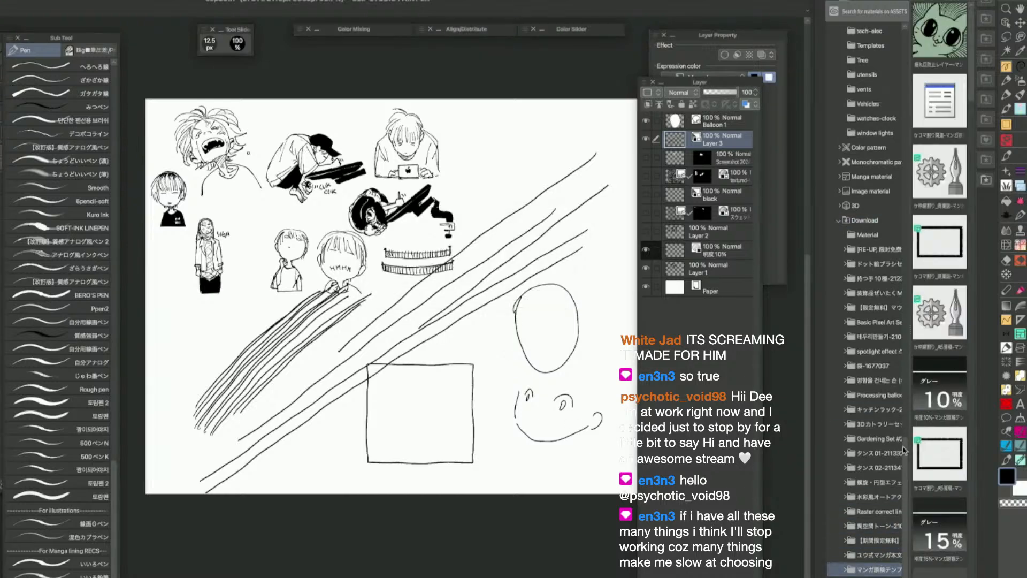
click(876, 527)
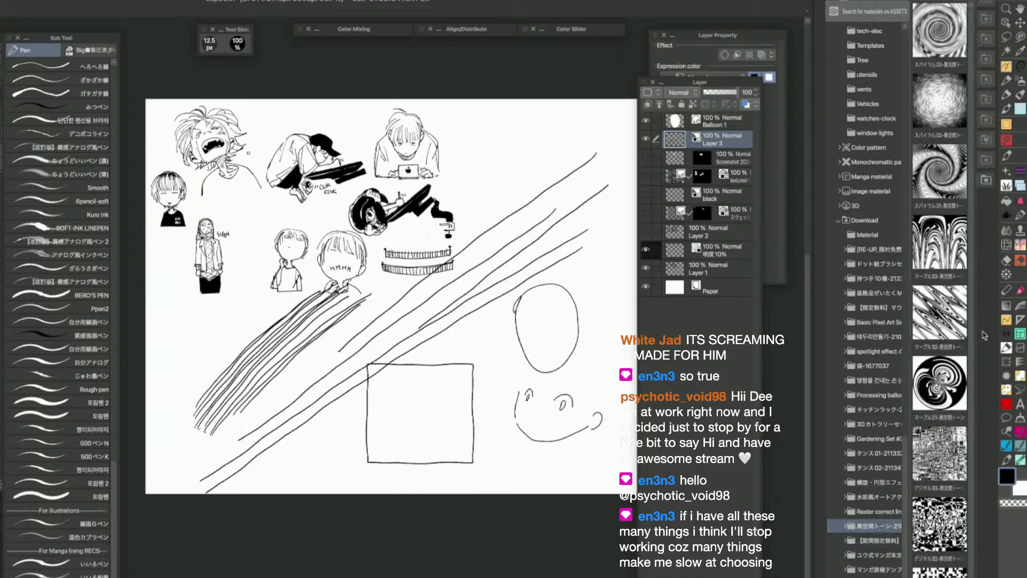
scroll(977, 401, down, 1)
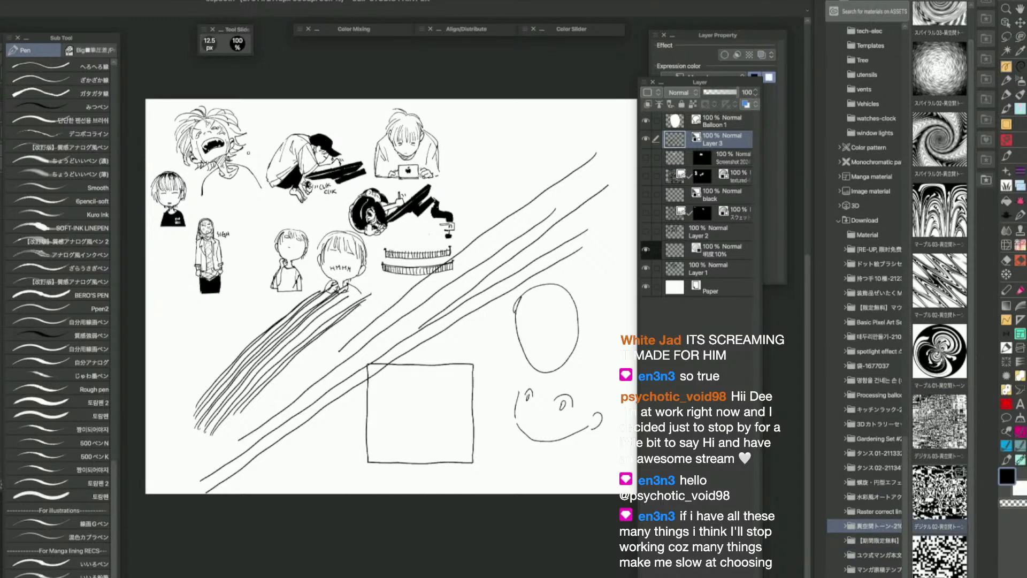
drag(940, 491, 479, 452)
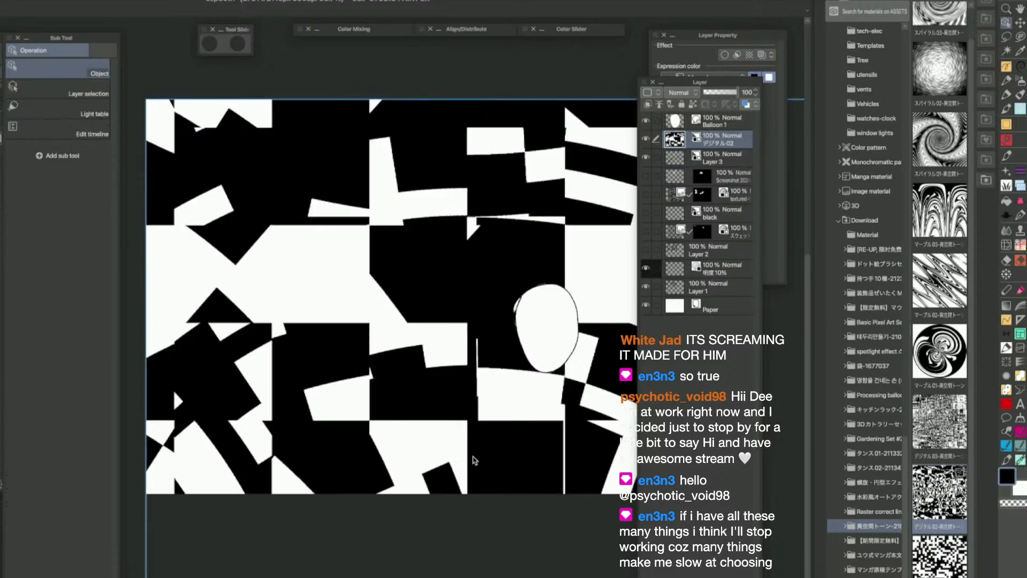
Scale the デジタル02 tone layer down so it extends only slightly beyond the canvas edges
scroll(473, 460, down, 3)
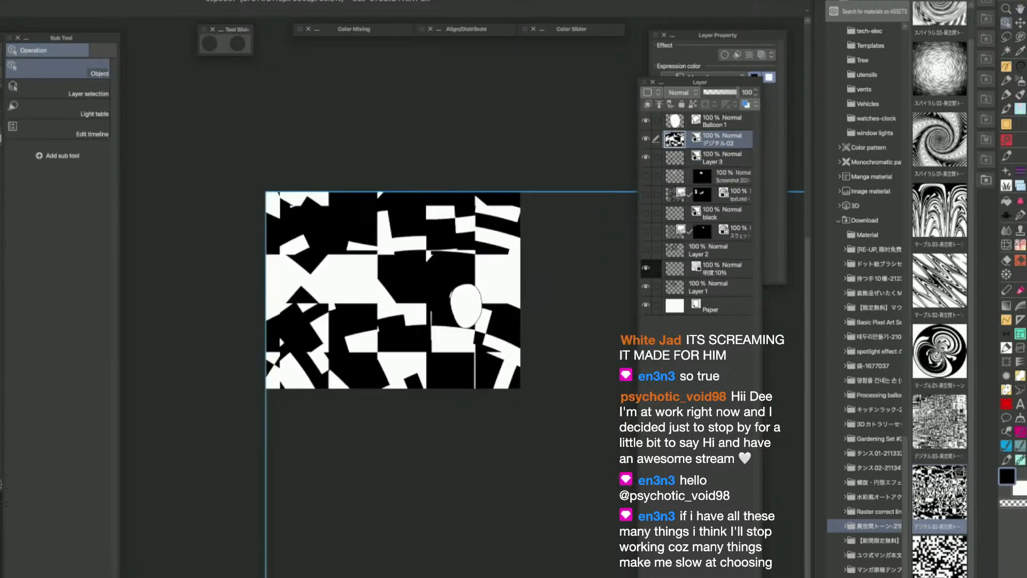
scroll(543, 403, down, 2)
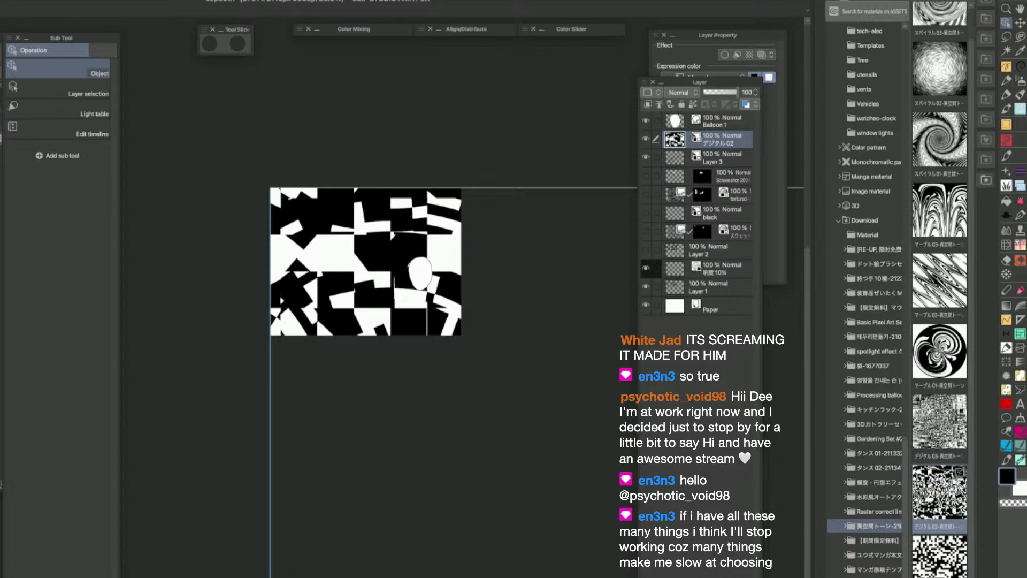
drag(531, 414, 464, 361)
key(q)
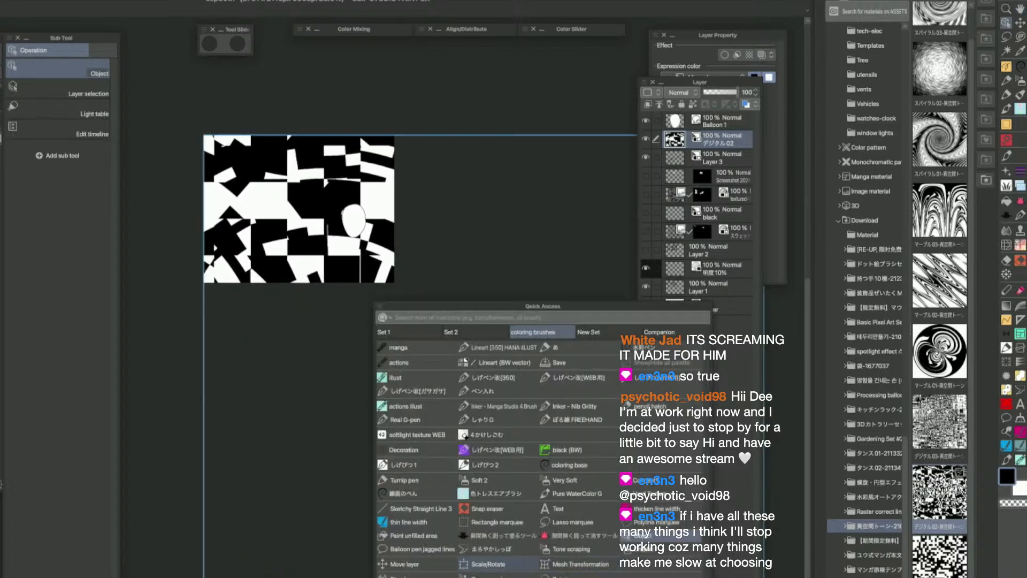
click(484, 564)
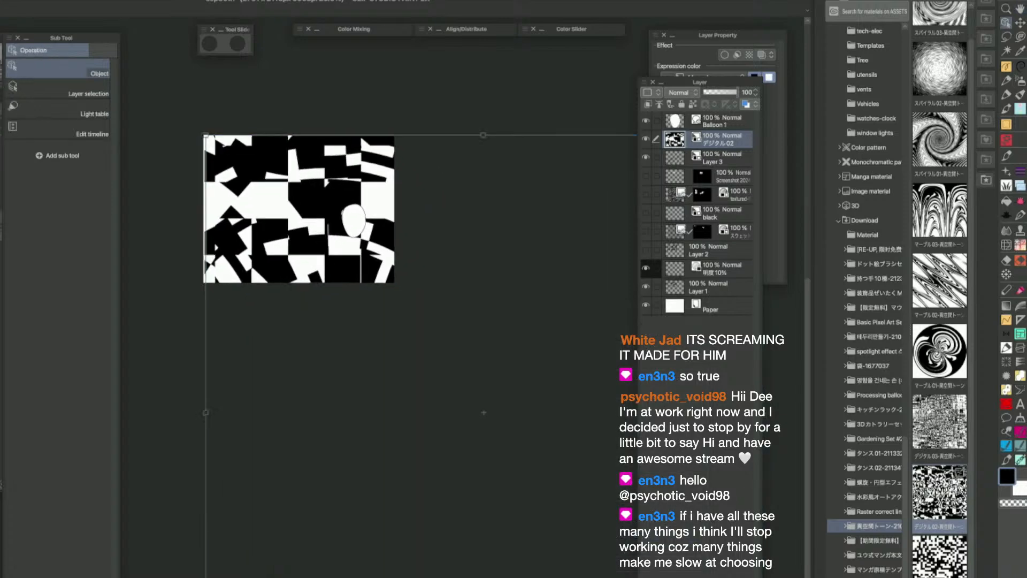
drag(447, 377, 391, 313)
click(354, 382)
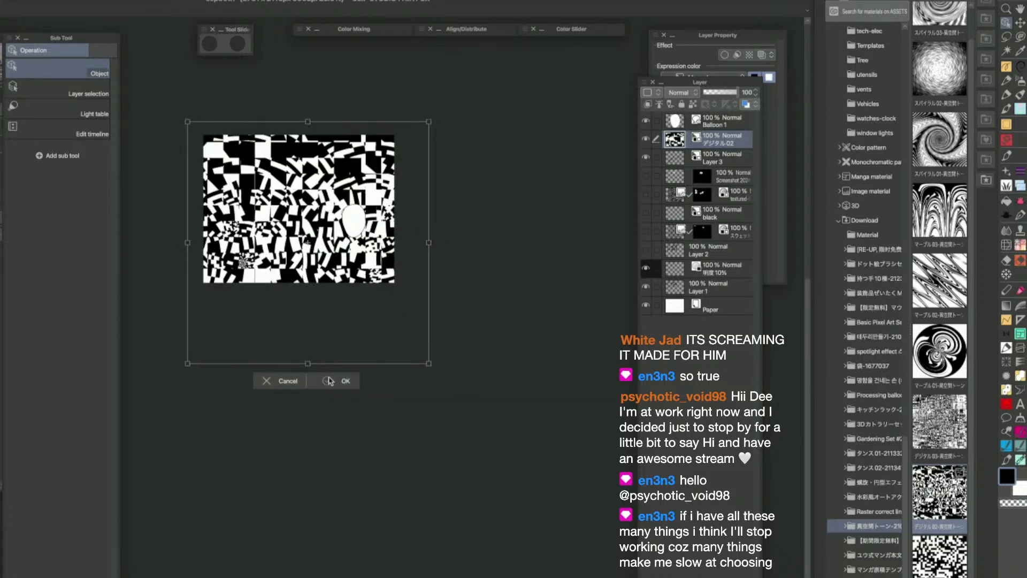
Inspect the scaled tone pattern at different zoom levels, and delete the デジタル02 layer
drag(292, 418, 382, 510)
scroll(417, 346, up, 1)
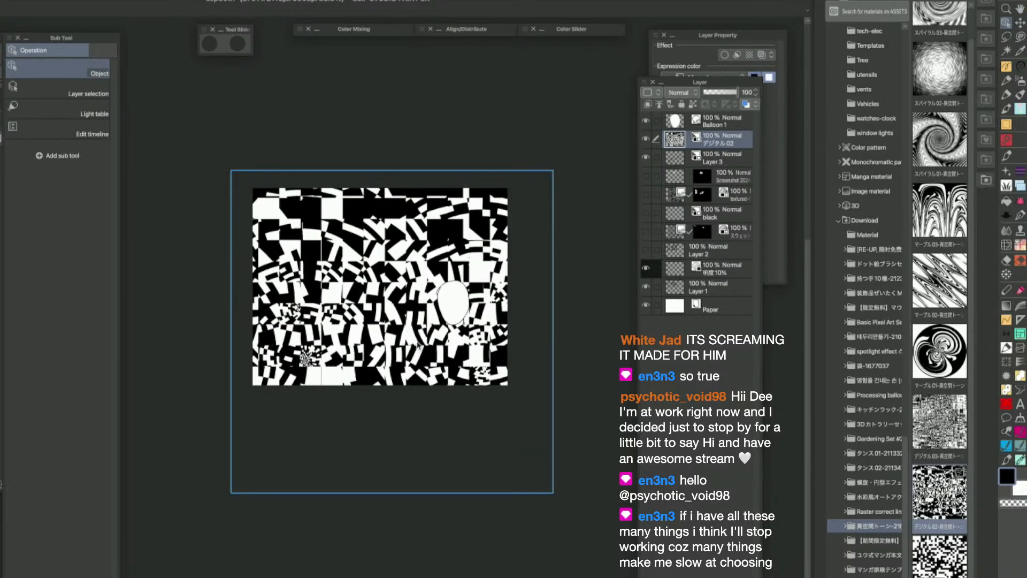
scroll(417, 345, up, 2)
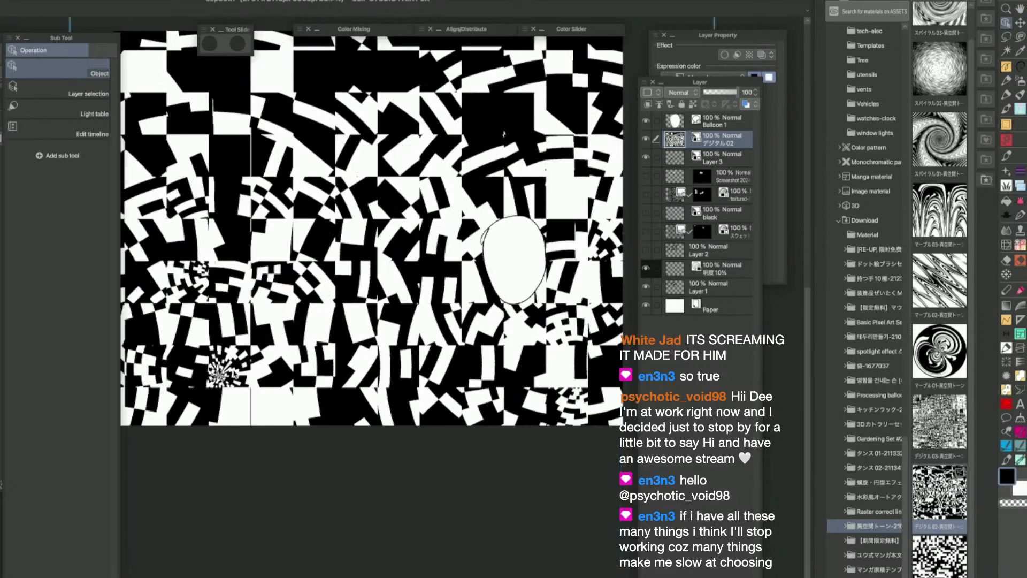
scroll(262, 353, down, 1)
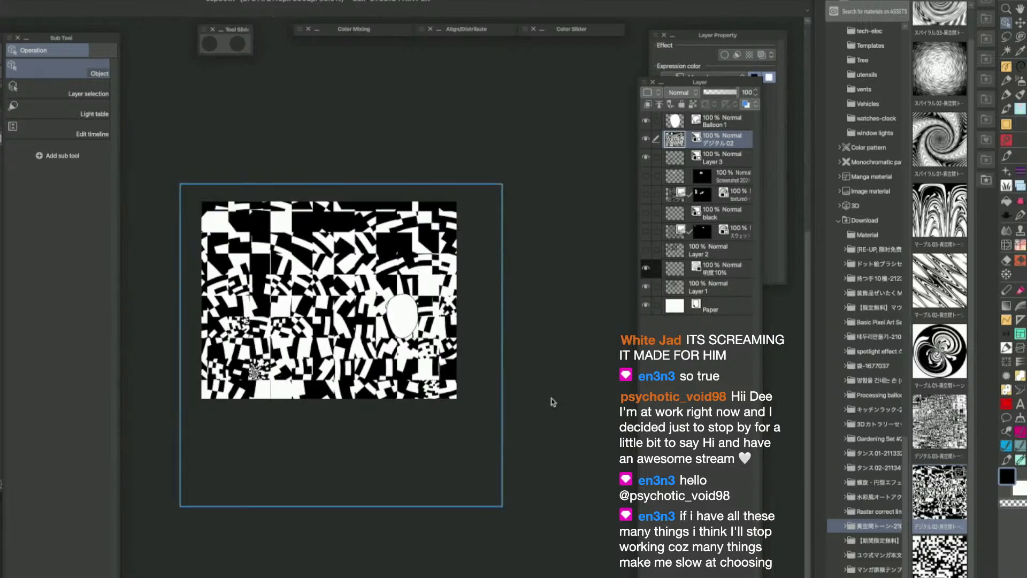
scroll(550, 406, up, 1)
key(Delete)
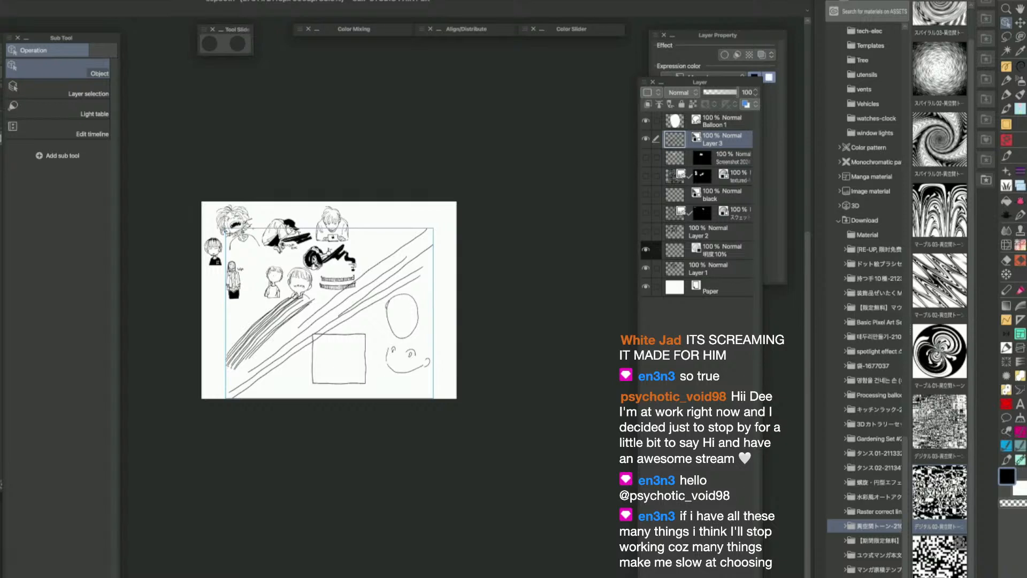
Move all the 異空間トーン tones from their download folder into the custom folder for spirals
scroll(940, 374, up, 1)
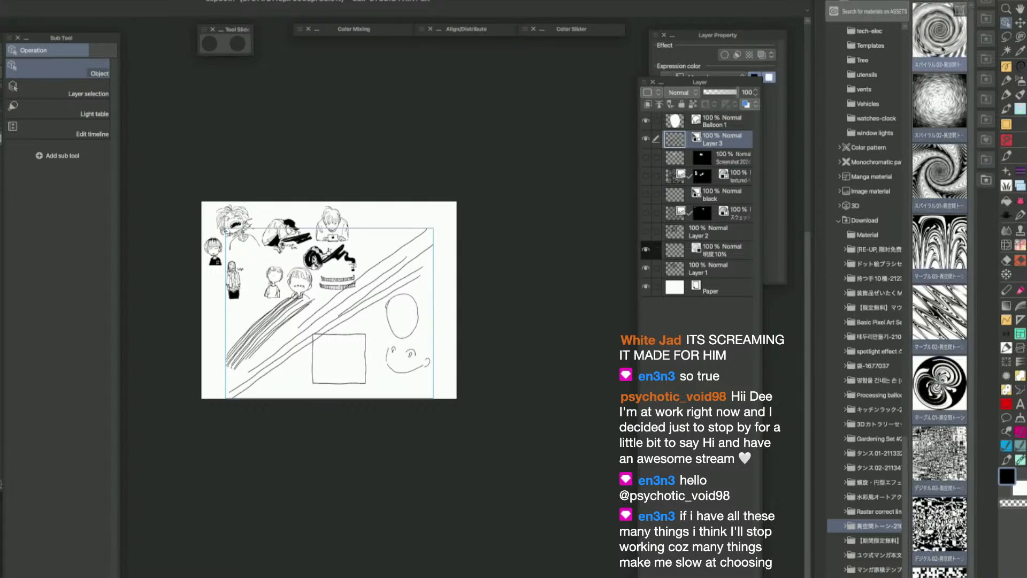
scroll(907, 406, up, 9)
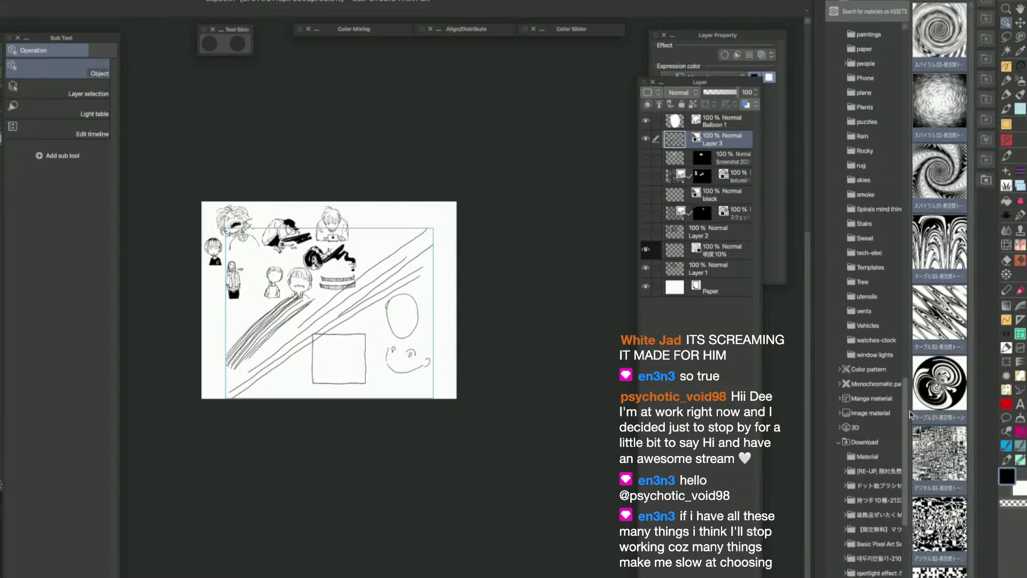
drag(935, 273, 871, 283)
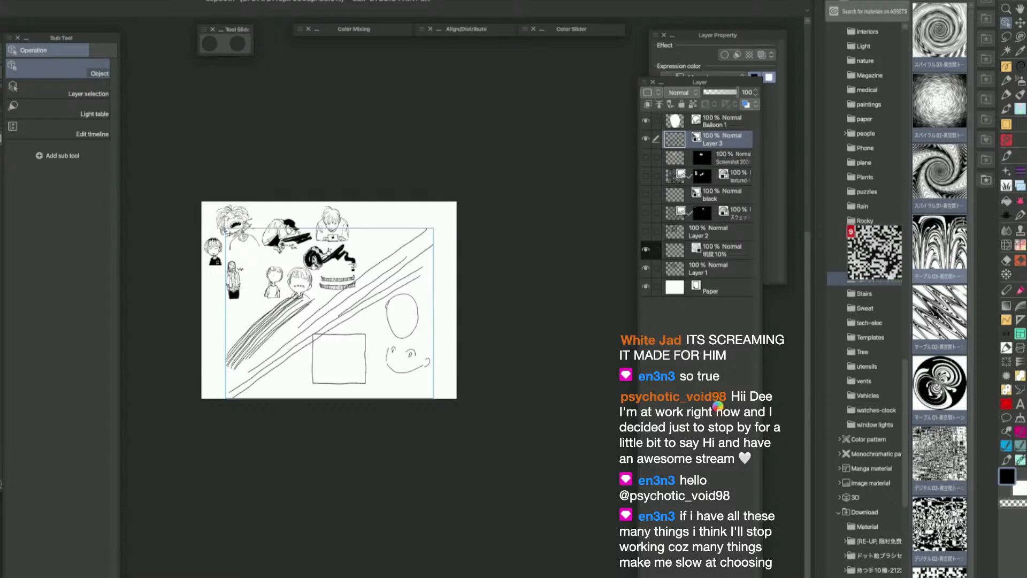
Delete the emptied 異空間トーン-2103475 download folder
key(super+plus)
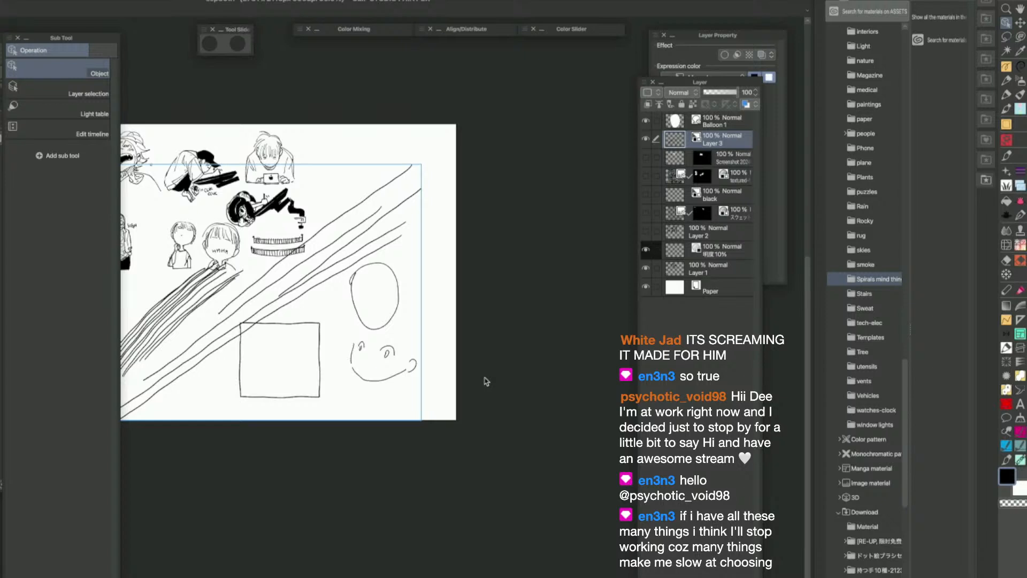
drag(454, 391, 562, 480)
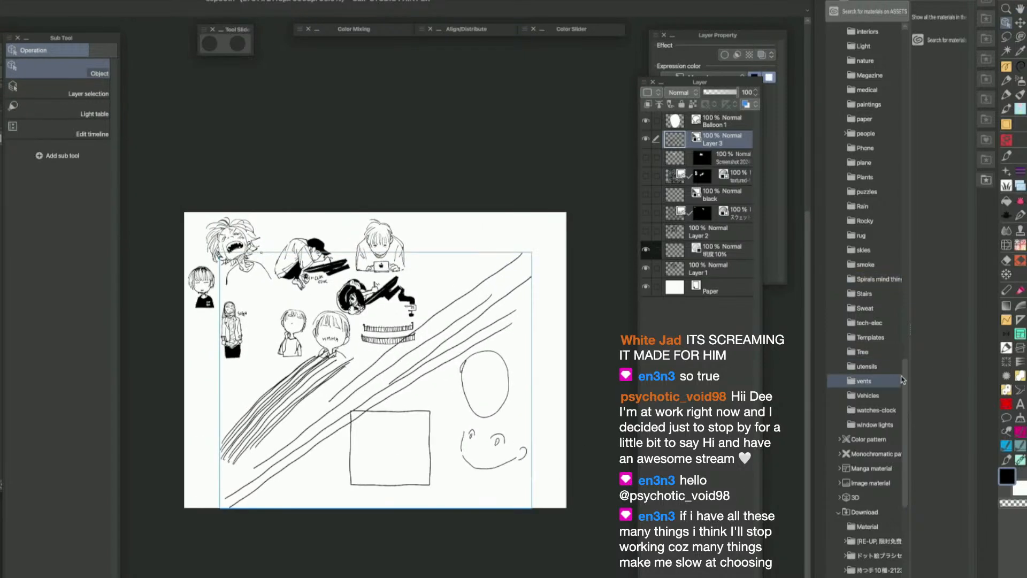
scroll(899, 505, down, 7)
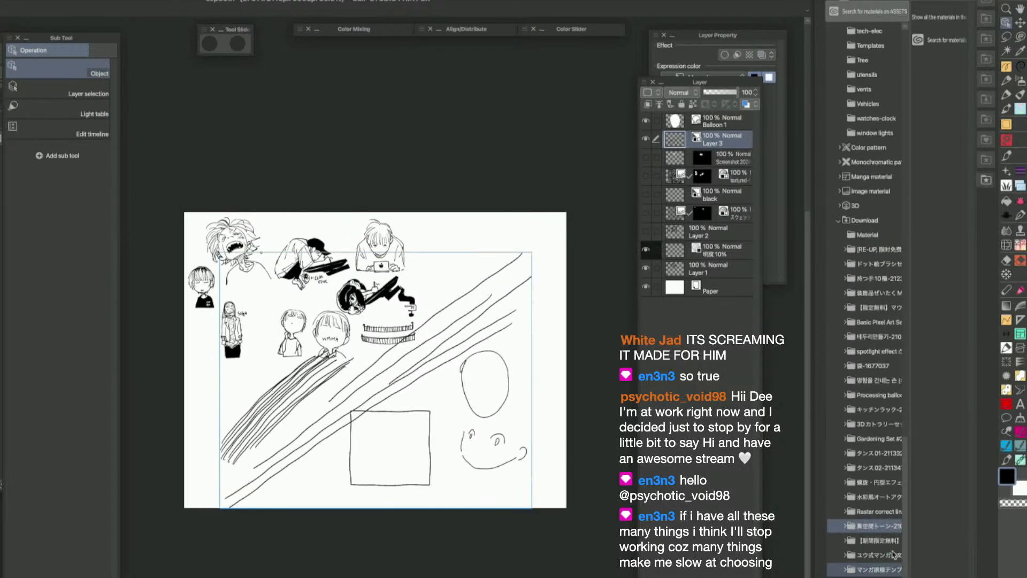
click(544, 290)
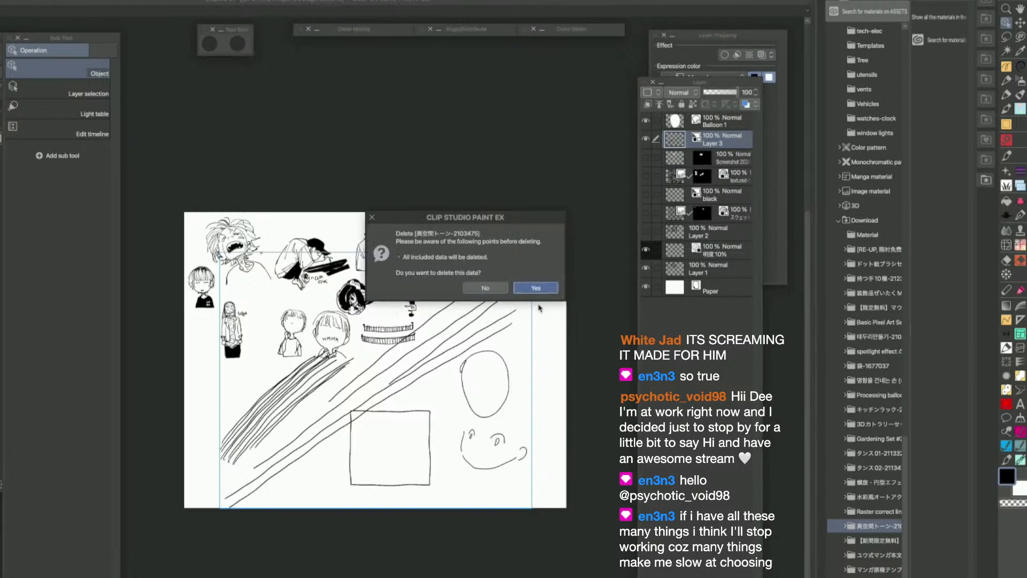
Check the neighbouring download folders, and delete the crown brush material from the main Download folder
click(872, 542)
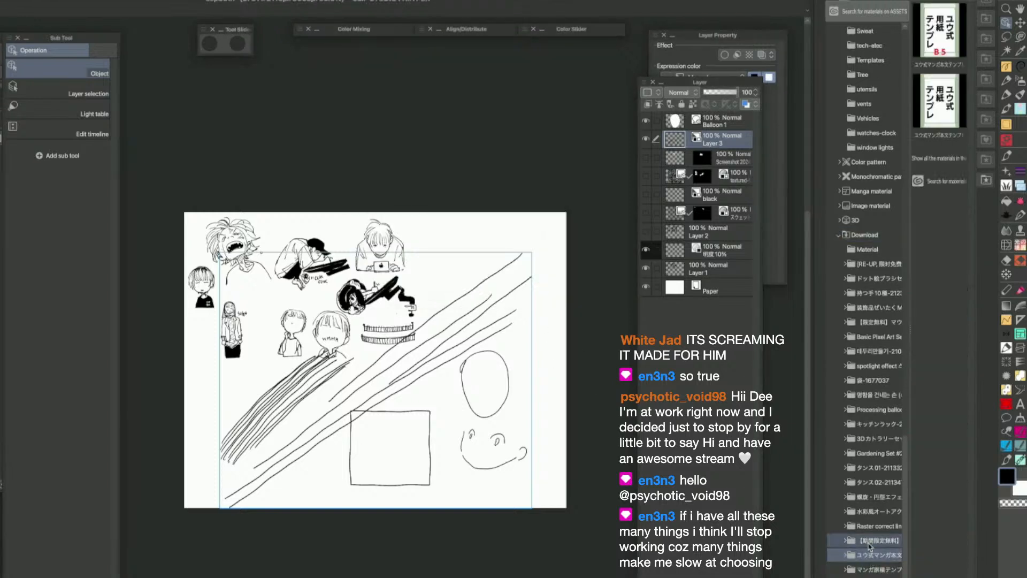
click(869, 511)
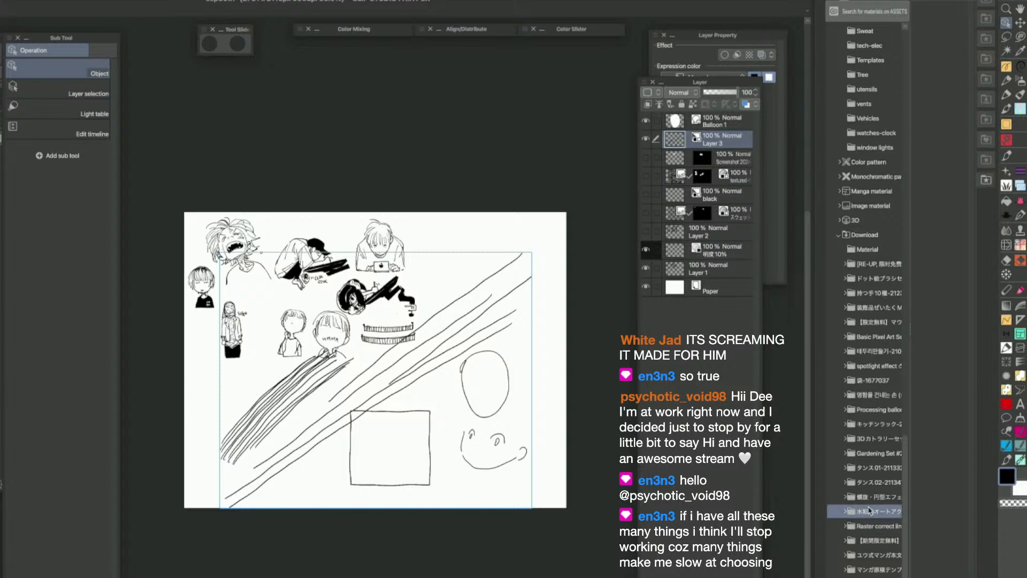
click(865, 235)
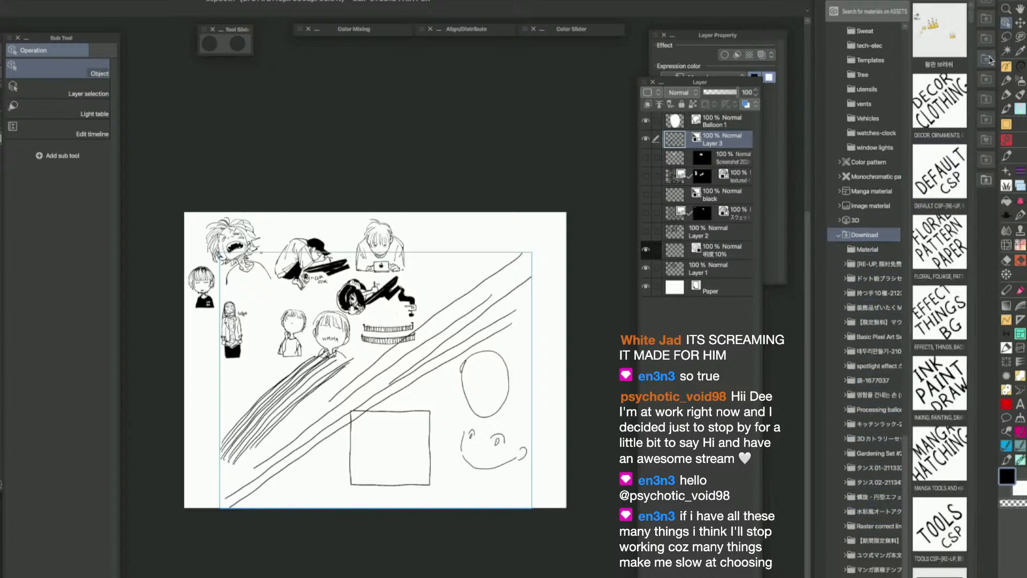
click(940, 32)
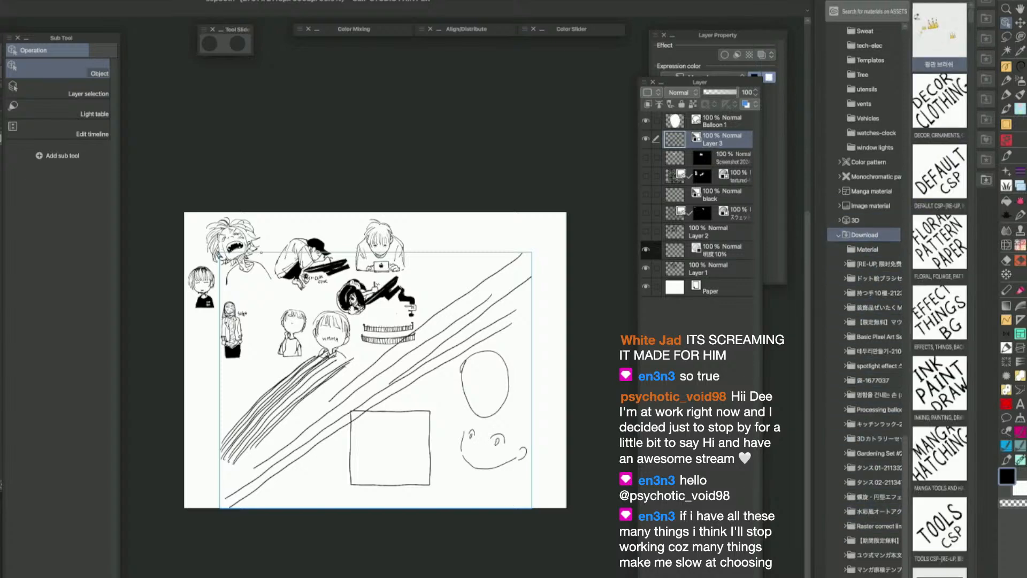
key(Delete)
click(523, 276)
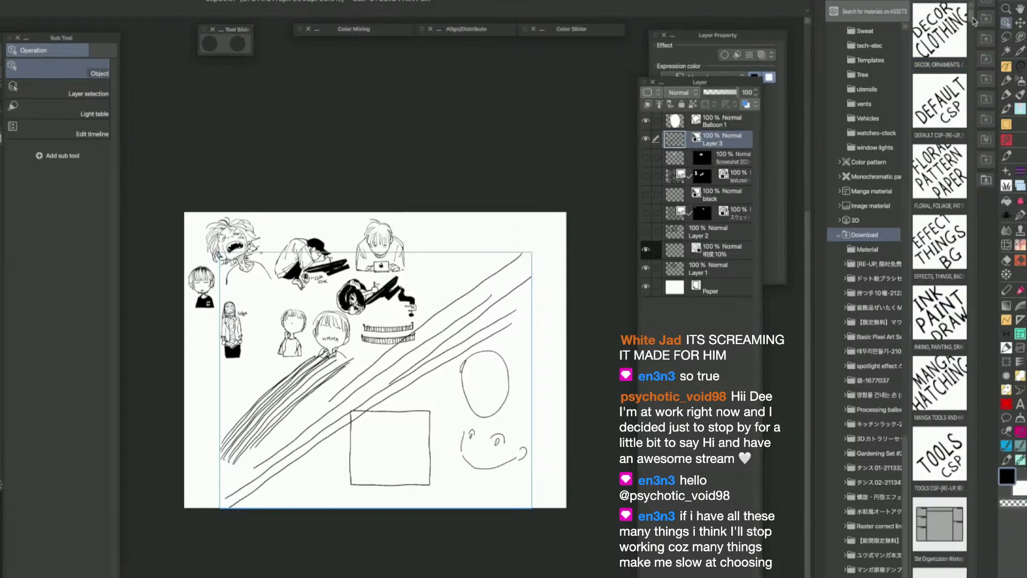
Look through the downloaded dot-pattern brushes and switch to the Pixel sub tool group
scroll(975, 35, down, 5)
scroll(975, 35, down, 5)
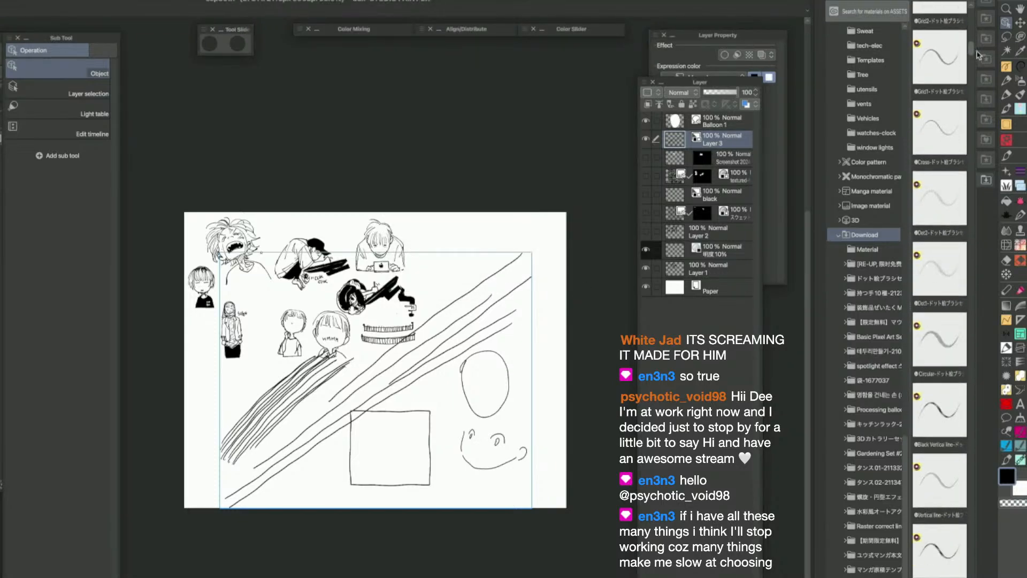
scroll(984, 78, down, 5)
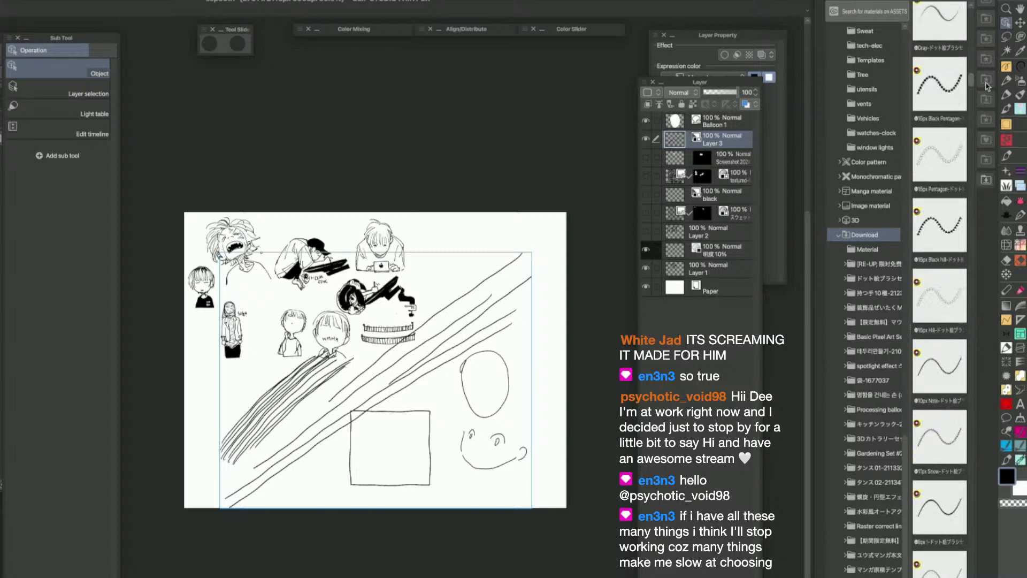
drag(989, 91, 988, 90)
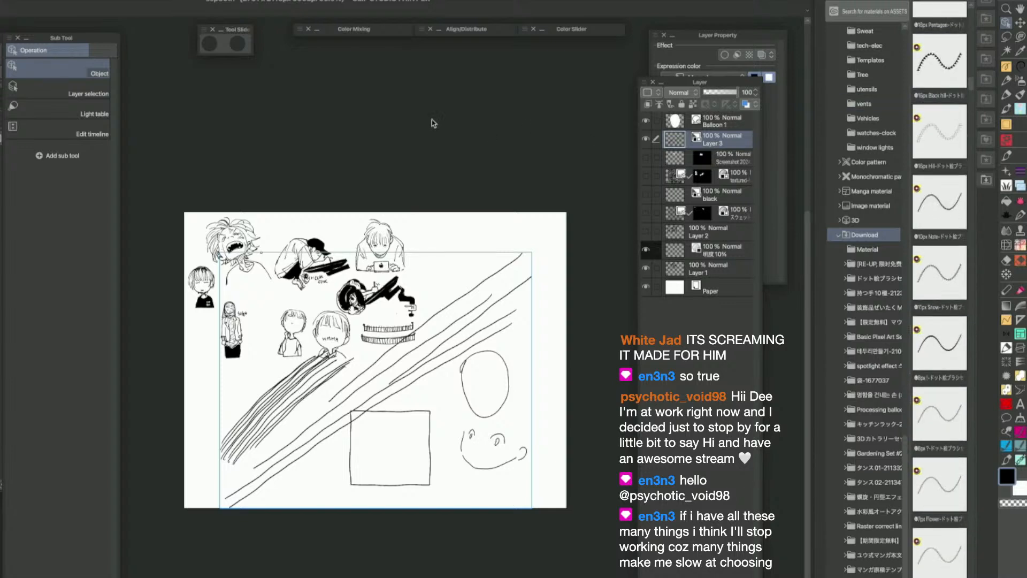
click(327, 0)
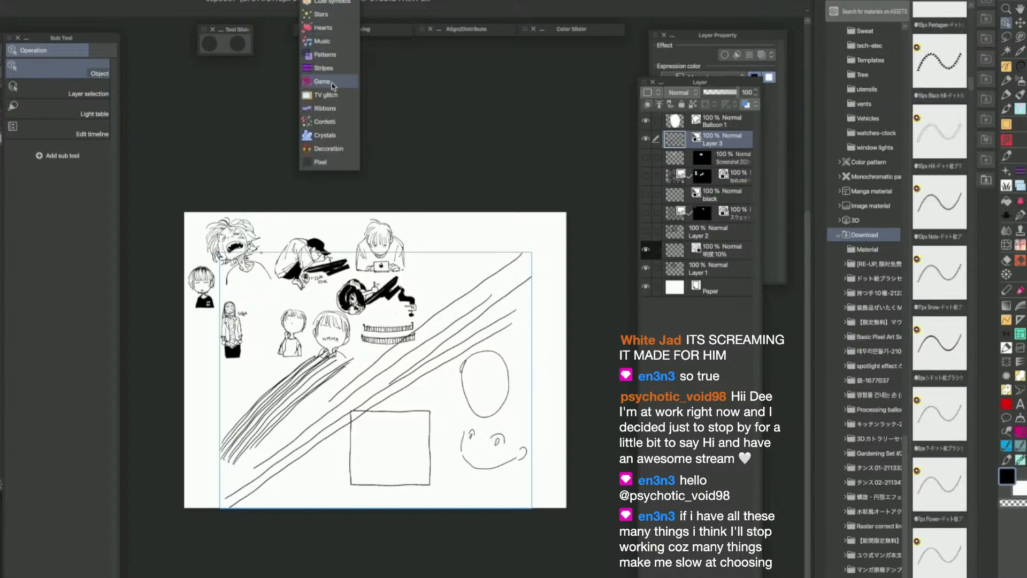
click(321, 162)
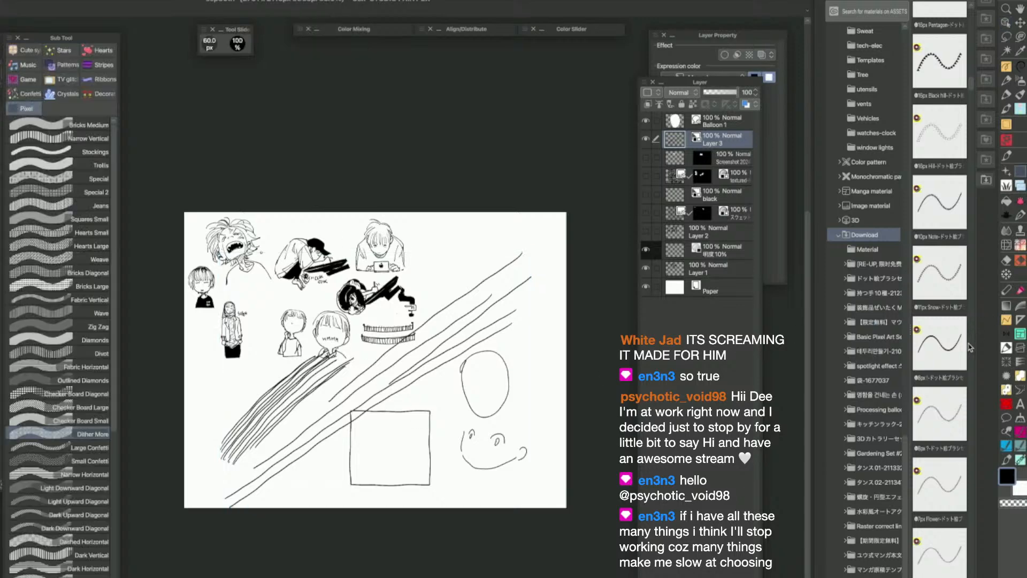
Add the brush listed after Pixel Ribbon Pen in the Basic Pixel Art Set download folder to the Pixel sub tool group
drag(971, 86, 972, 23)
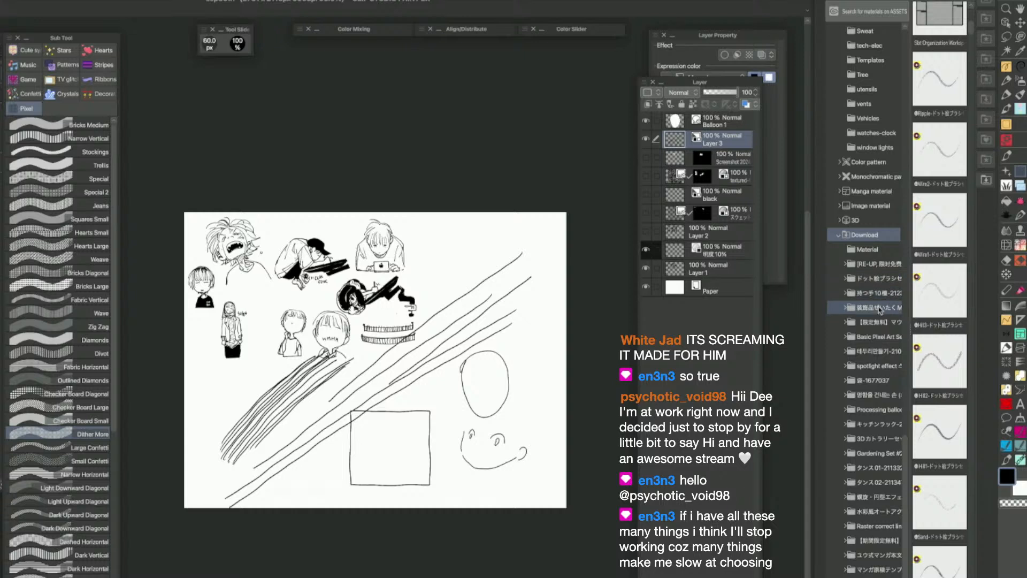
click(877, 337)
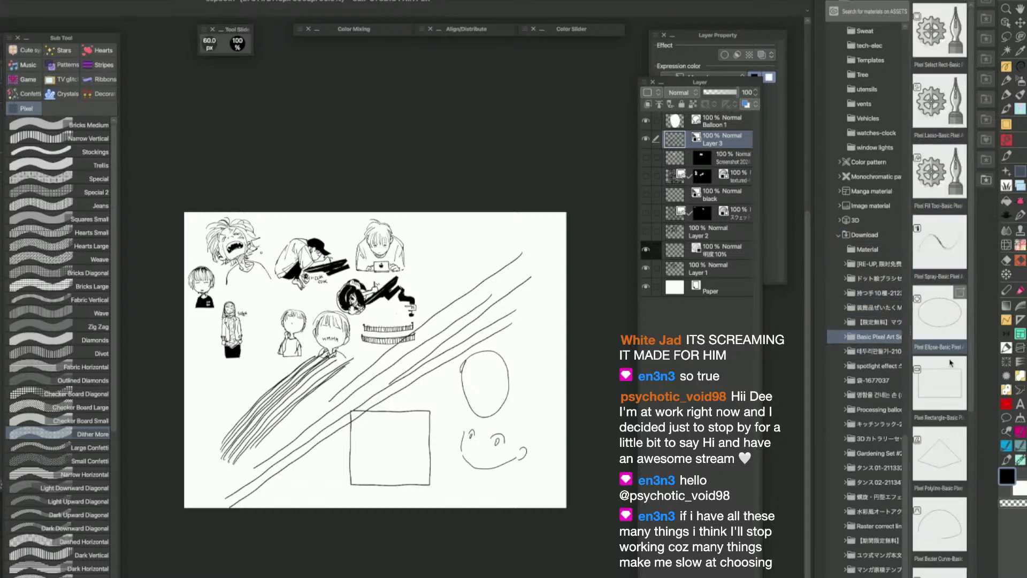
scroll(972, 211, down, 5)
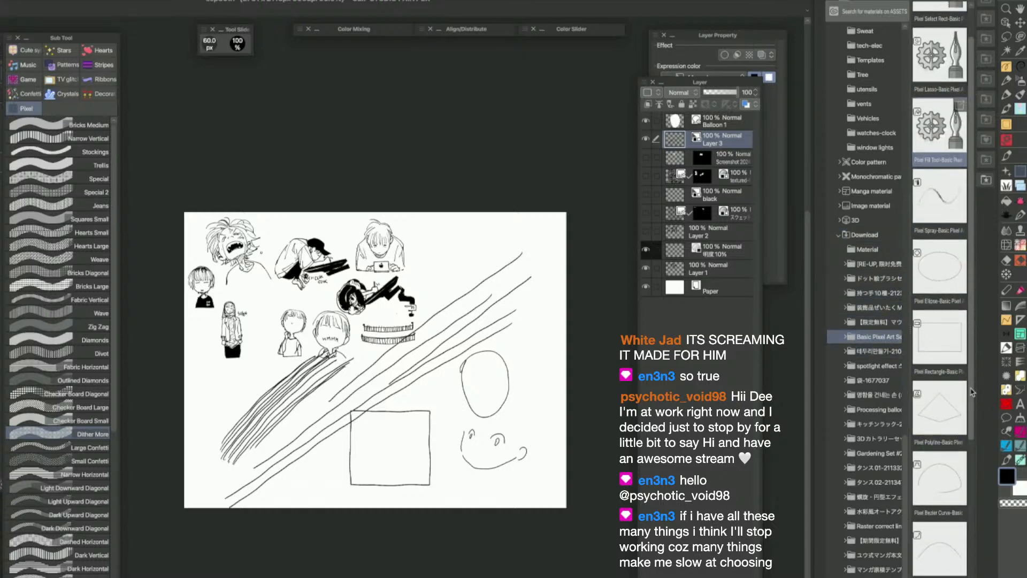
scroll(968, 565, down, 1)
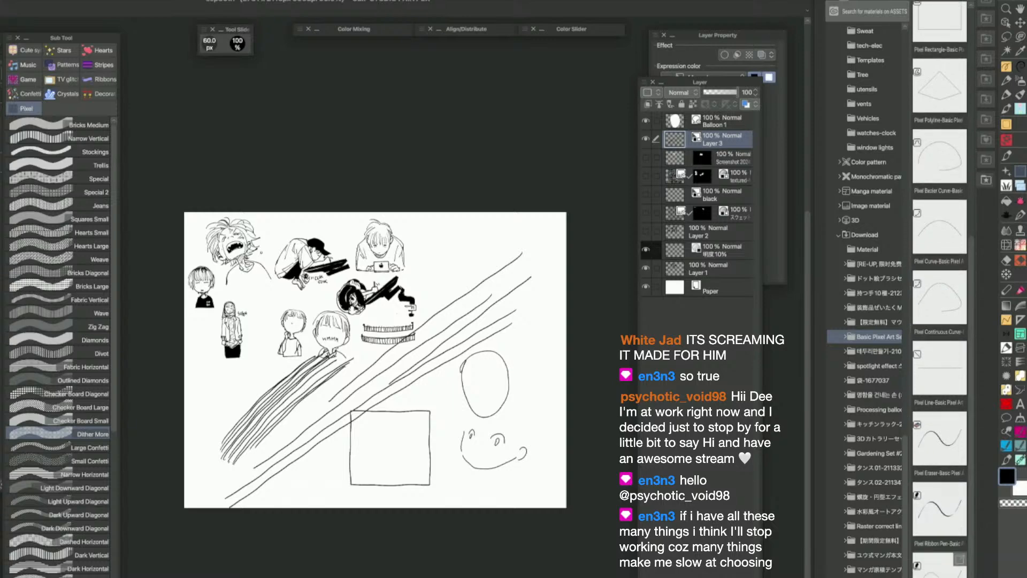
mouse_move(940, 568)
mouse_down()
mouse_move(653, 570)
mouse_move(53, 546)
mouse_up()
scroll(511, 349, up, 2)
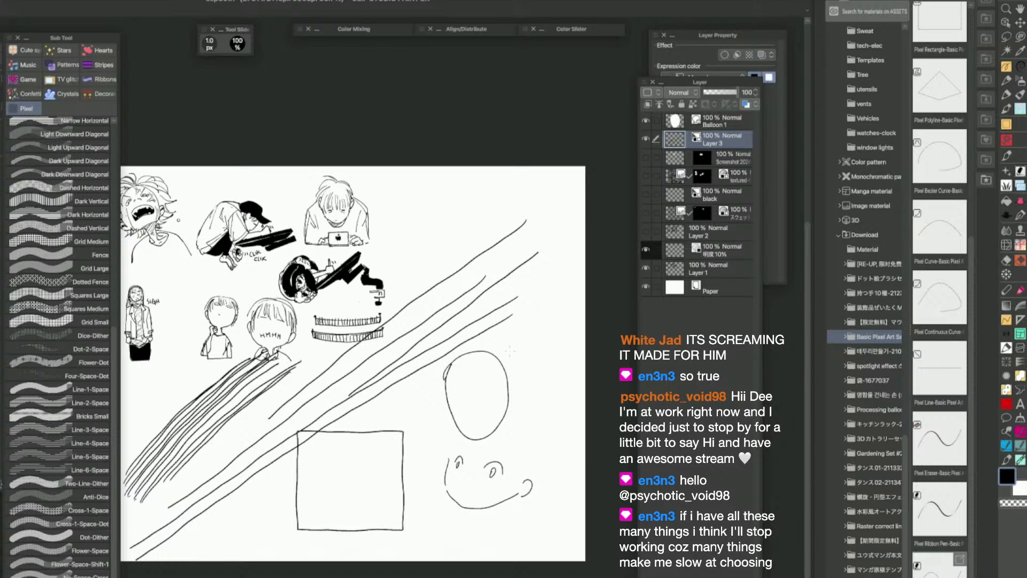
Test the Pixel Pen with freehand strokes on the blank canvas beside the oval, raising the brush size to 1.5 px
scroll(508, 352, up, 4)
drag(494, 345, 541, 397)
scroll(539, 370, up, 10)
mouse_move(531, 359)
mouse_down()
mouse_move(514, 493)
mouse_move(552, 515)
mouse_up()
key(bracketright)
mouse_move(579, 295)
mouse_down()
mouse_move(559, 322)
mouse_move(583, 483)
mouse_up()
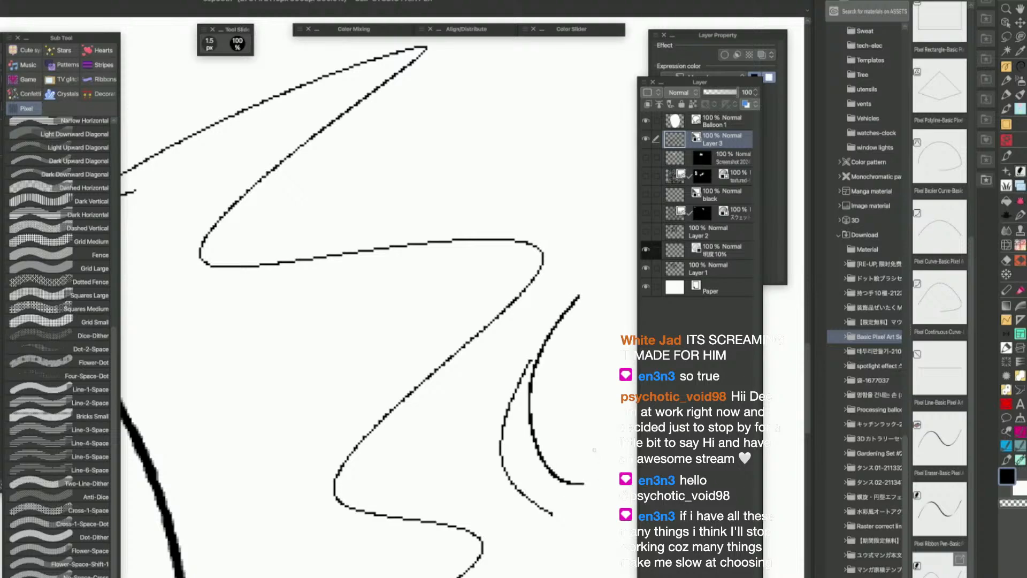
scroll(594, 450, down, 10)
scroll(544, 520, down, 5)
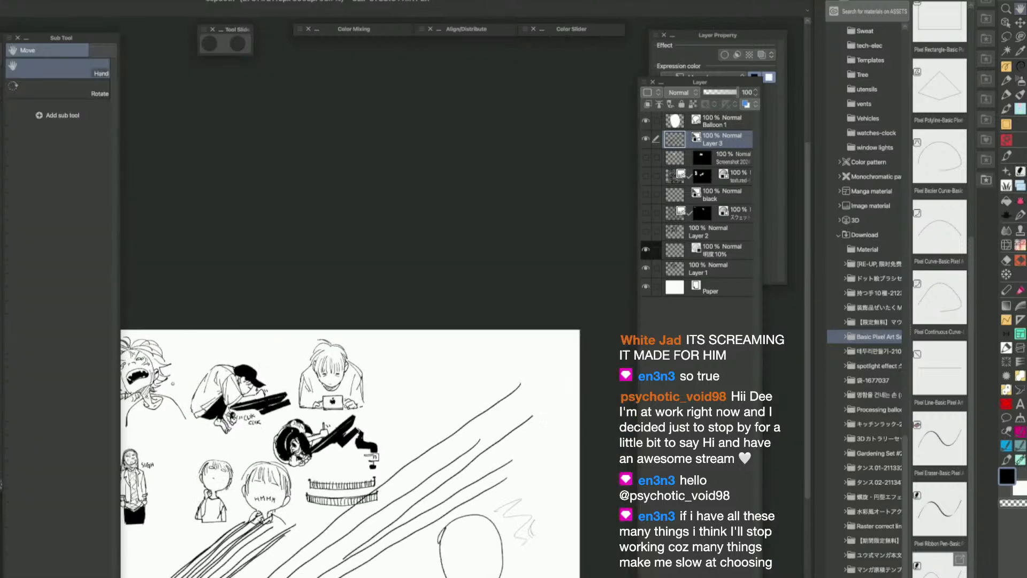
scroll(972, 543, down, 1)
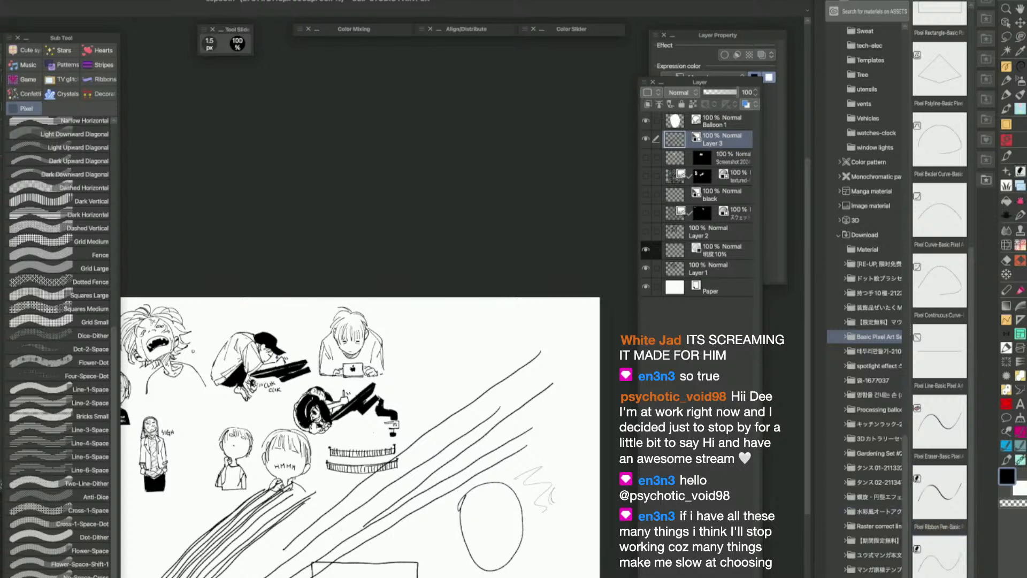
Duplicate the Pixel Pen sub tool under the name "--------Basic" as a section heading in the Pixel group
key(ctrl+d)
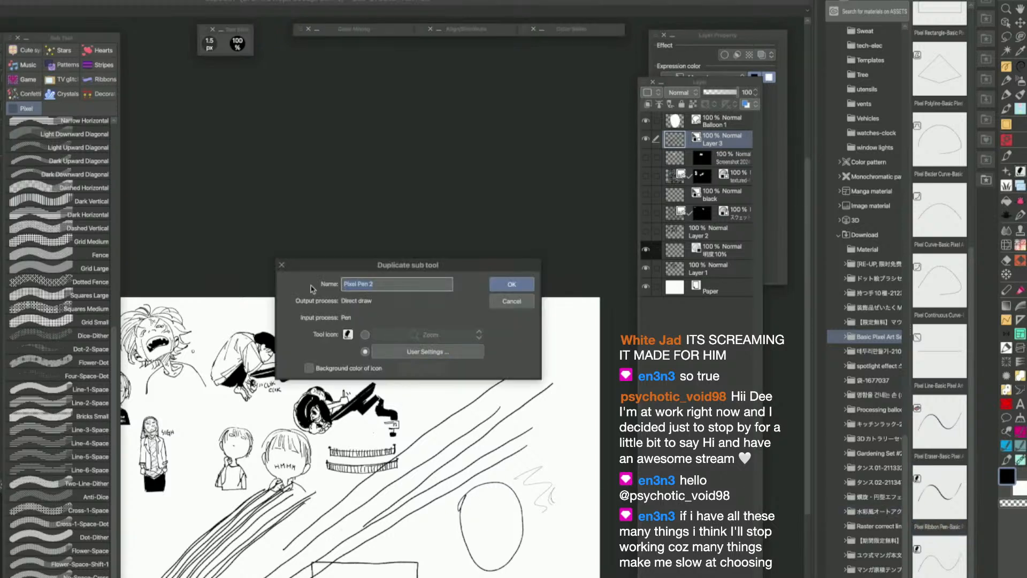
text(=)
text(--------Basic)
click(396, 283)
click(512, 285)
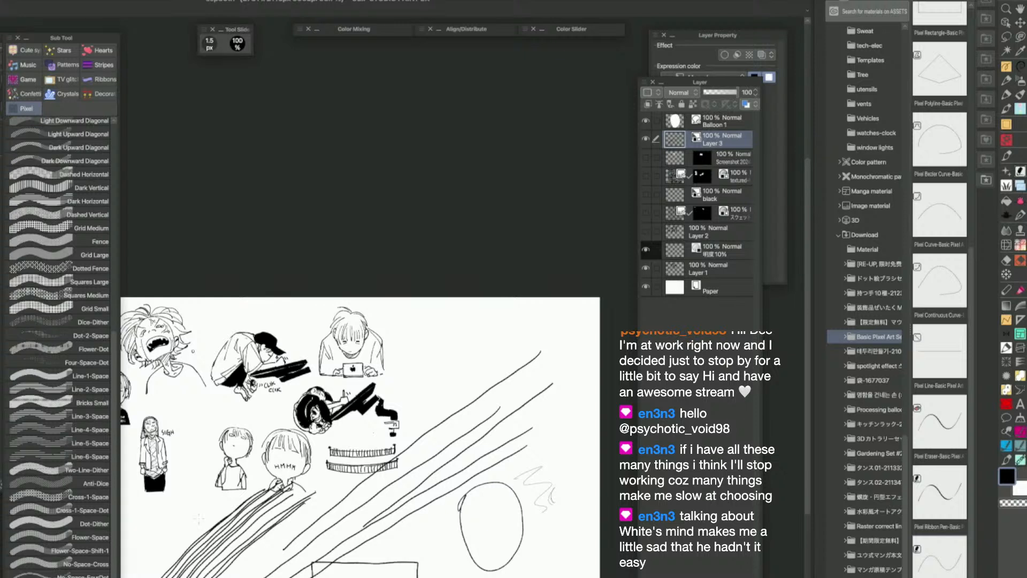
Add the Pixel Ribbon Pen from the Basic Pixel Art Set download folder to the Pixel sub tool group
scroll(60, 348, up, 1)
scroll(59, 347, down, 2)
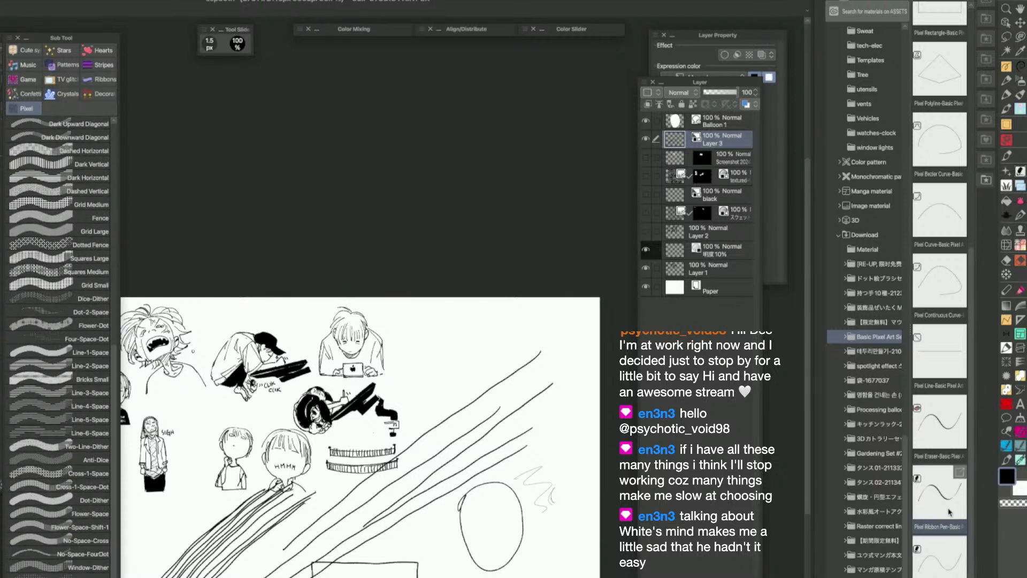
scroll(974, 214, up, 5)
scroll(973, 214, down, 5)
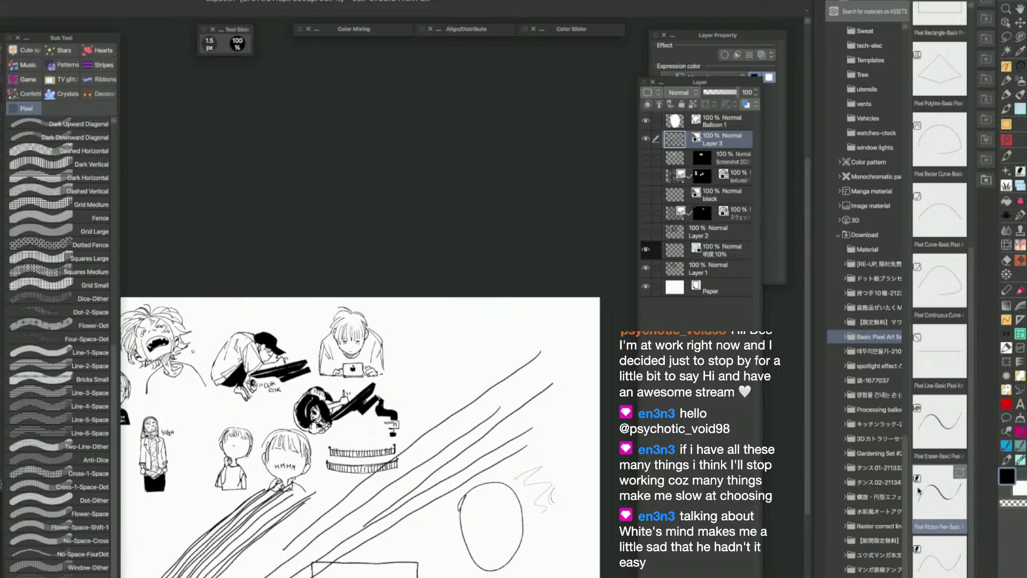
key(space)
drag(527, 547, 554, 507)
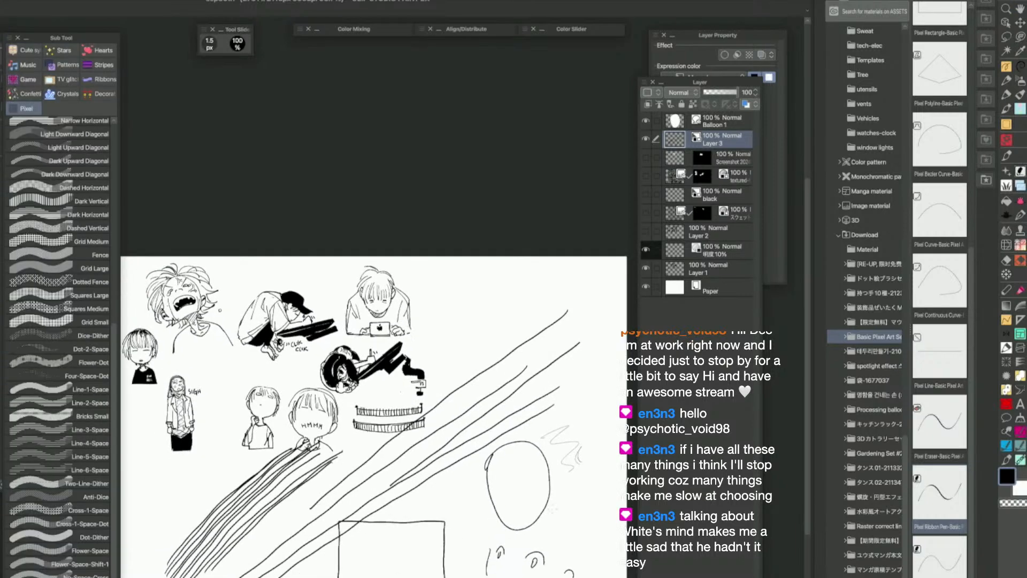
drag(947, 512, 84, 567)
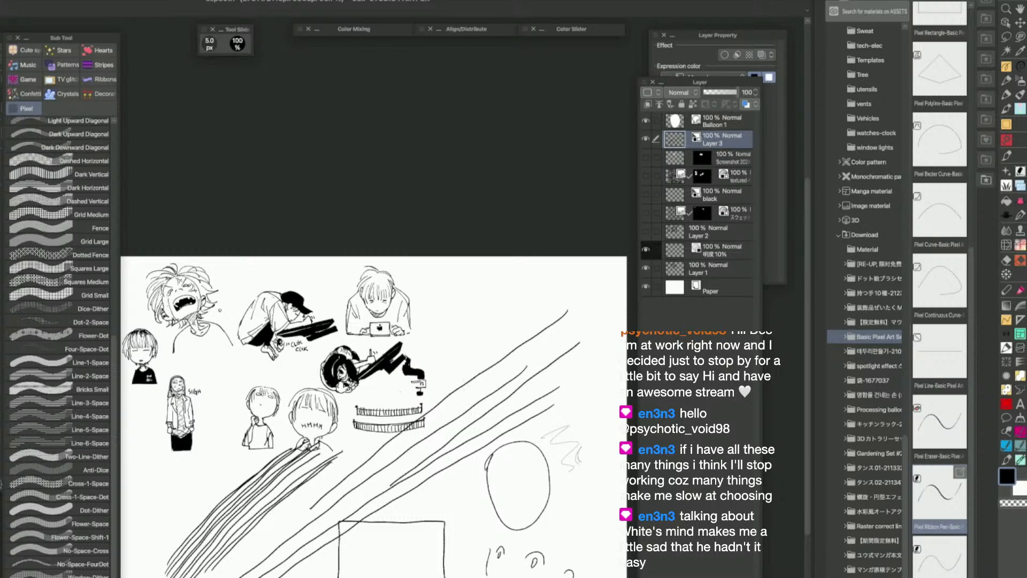
Test the Pixel Ribbon Pen at 5 px with curves and small marks above the diagonal lines
drag(443, 335, 505, 351)
scroll(498, 311, up, 5)
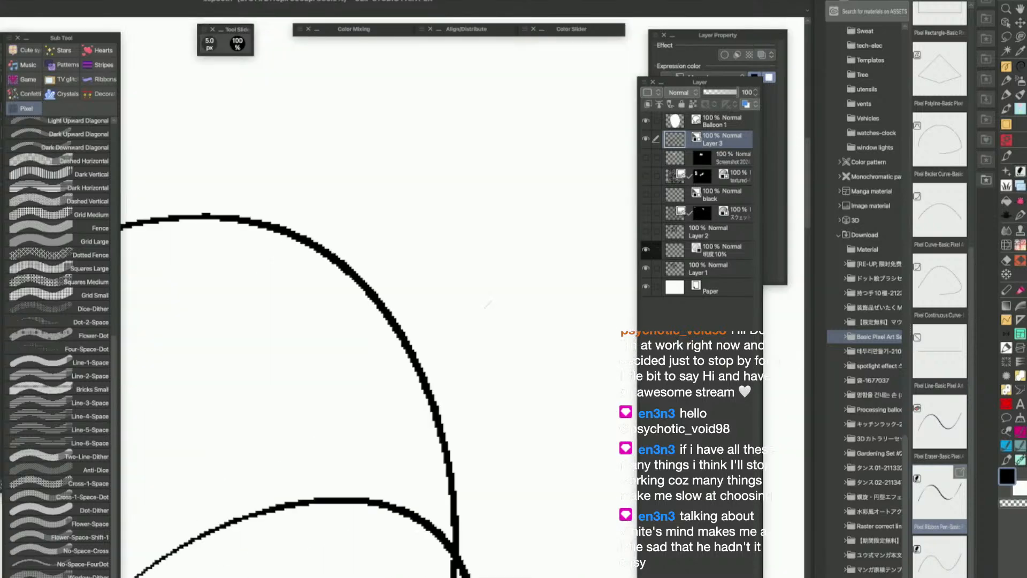
mouse_move(483, 307)
mouse_down()
mouse_move(486, 355)
mouse_move(507, 321)
mouse_move(469, 371)
mouse_up()
scroll(535, 316, down, 7)
scroll(476, 337, up, 2)
mouse_move(447, 354)
mouse_down()
mouse_move(467, 345)
mouse_move(470, 362)
mouse_up()
scroll(342, 548, down, 3)
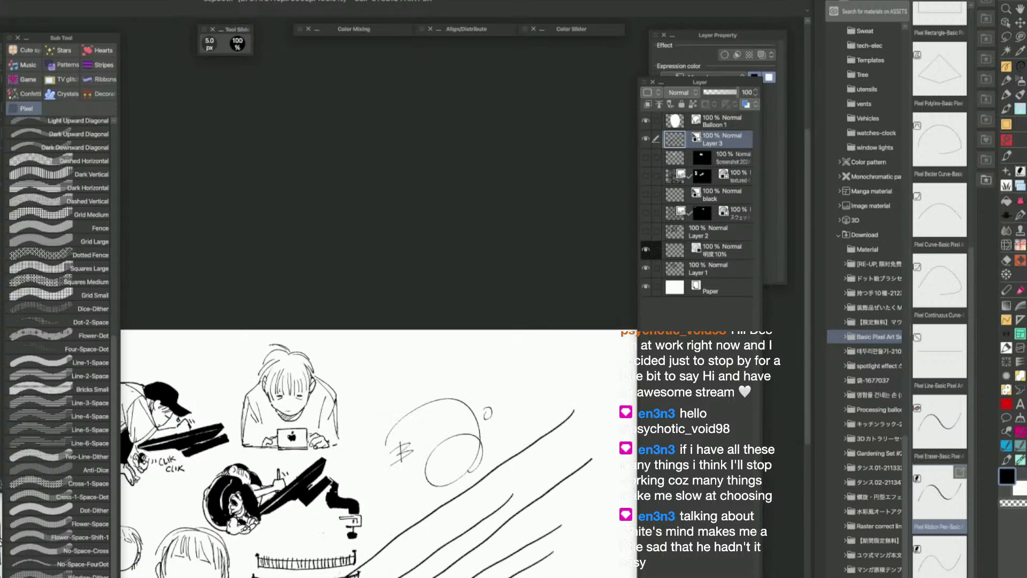
Delete the Pixel Ribbon Pen and Pixel Pen materials from the Basic Pixel Art Set download folder
drag(343, 548, 364, 483)
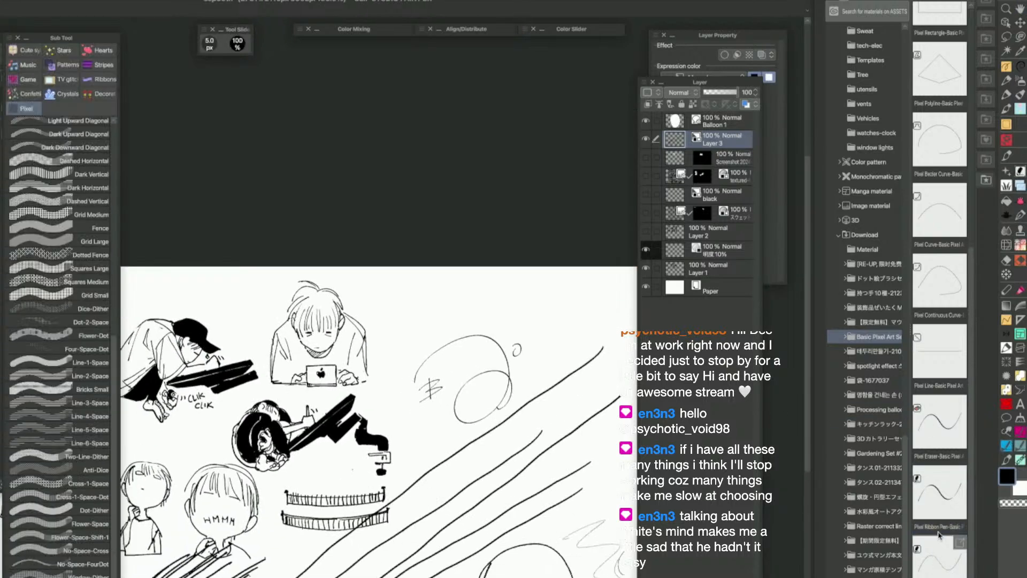
key(Delete)
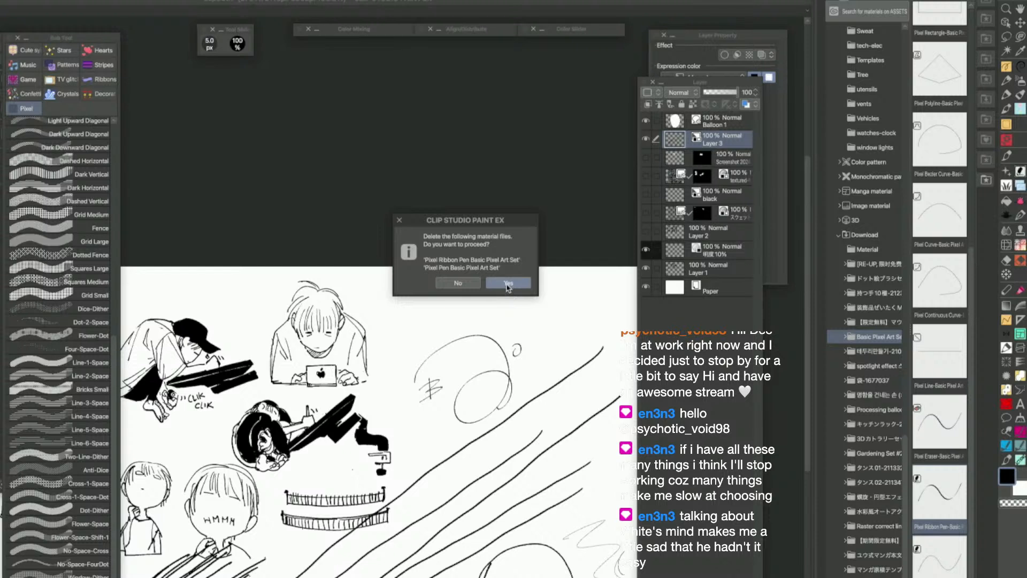
key(Return)
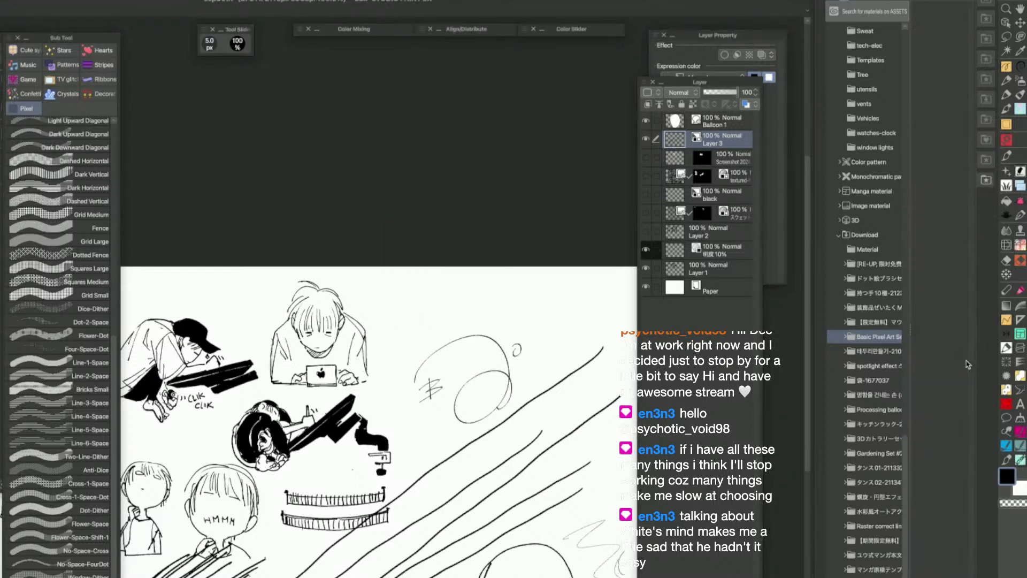
Check the neighbouring download folders and open the 装飾品ぜいたくMIX folder
click(890, 356)
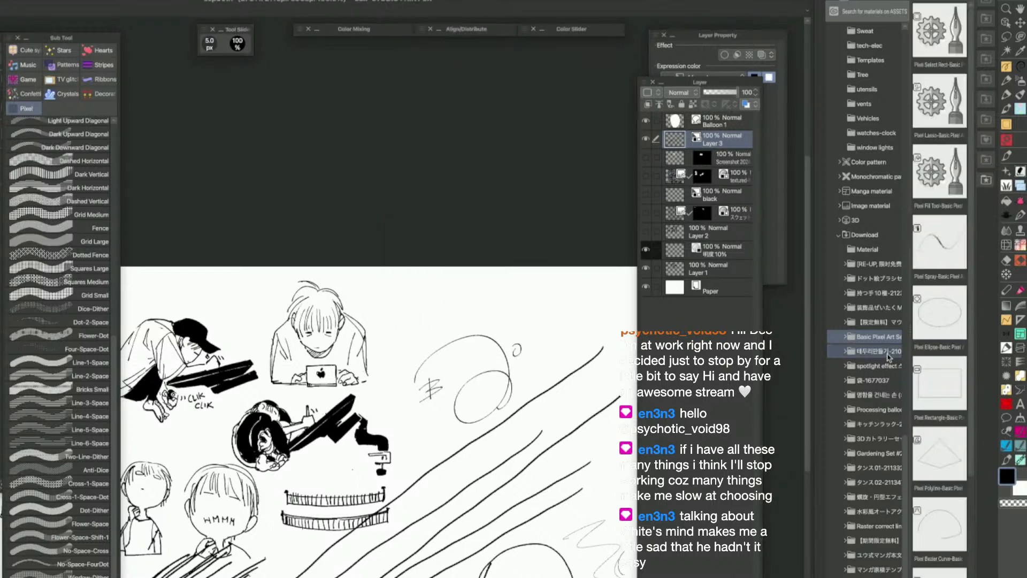
click(884, 323)
click(887, 309)
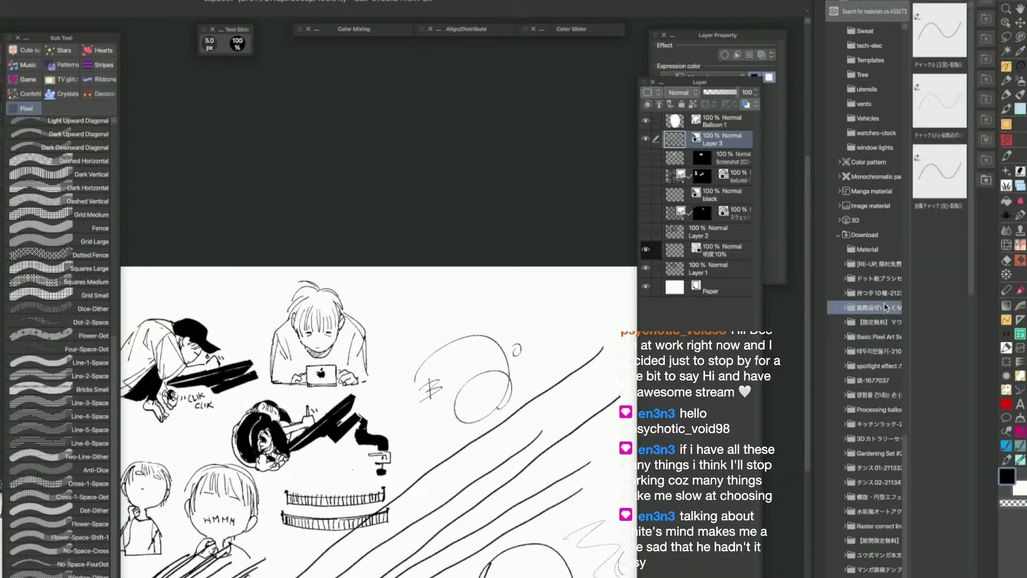
click(882, 295)
click(883, 307)
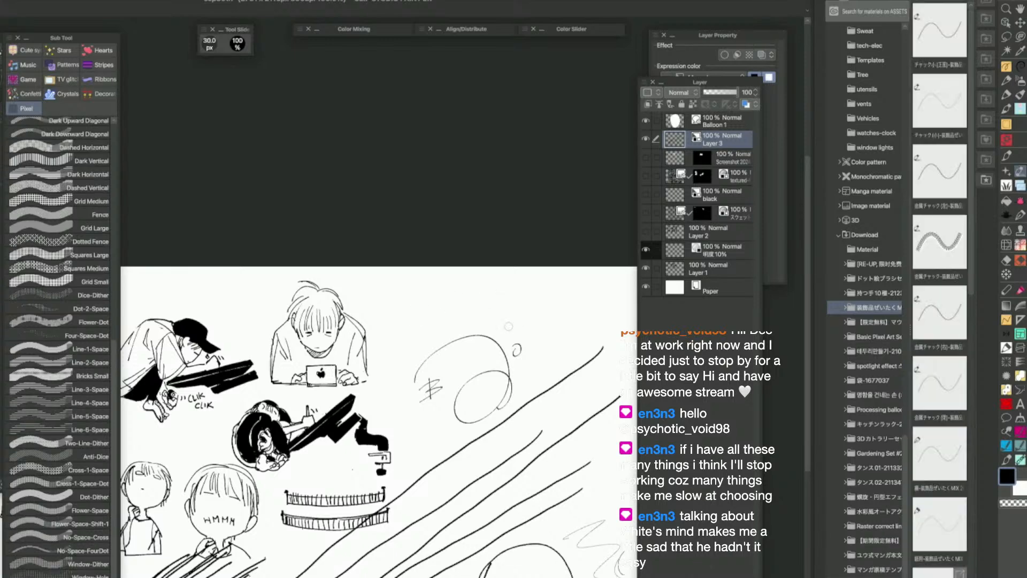
Test the ねじれ紐（太） brush at 30 px with a curved braid beside the small oval, and undo the second test stroke
scroll(511, 328, up, 2)
mouse_move(507, 322)
mouse_down()
mouse_move(575, 348)
mouse_move(534, 380)
mouse_up()
scroll(556, 374, up, 3)
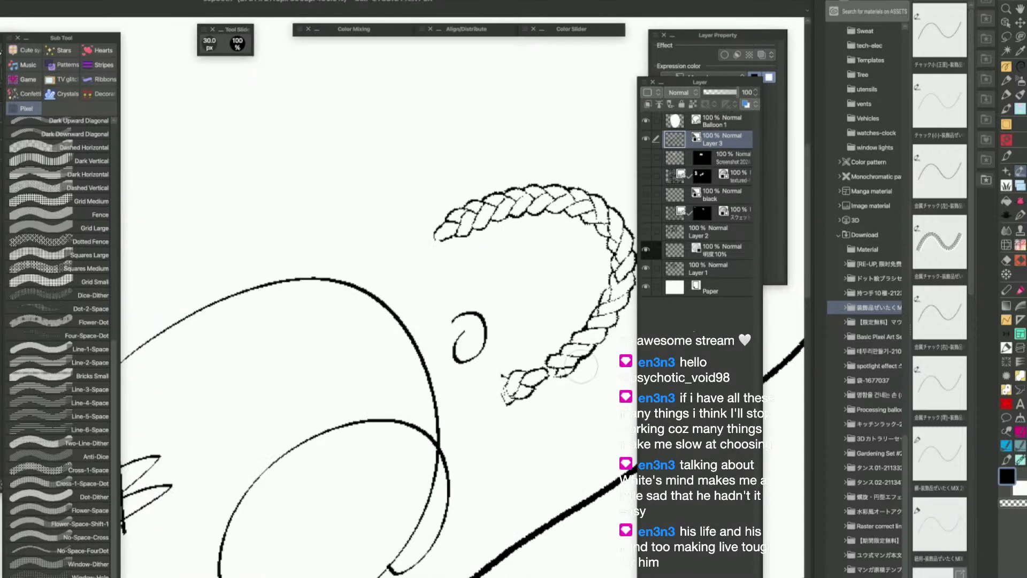
scroll(572, 371, down, 2)
scroll(567, 370, down, 2)
drag(455, 284, 396, 443)
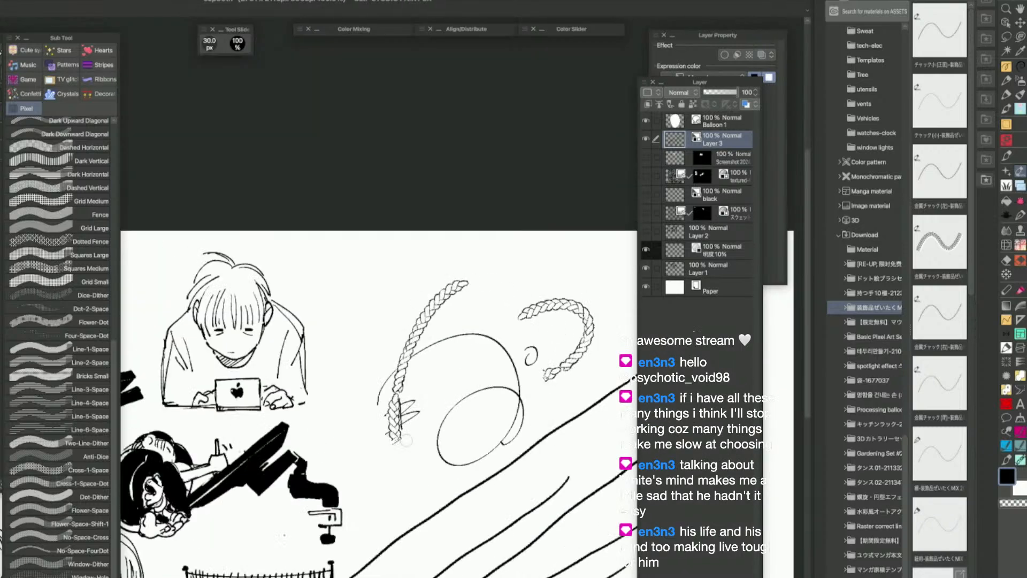
key(ctrl+z)
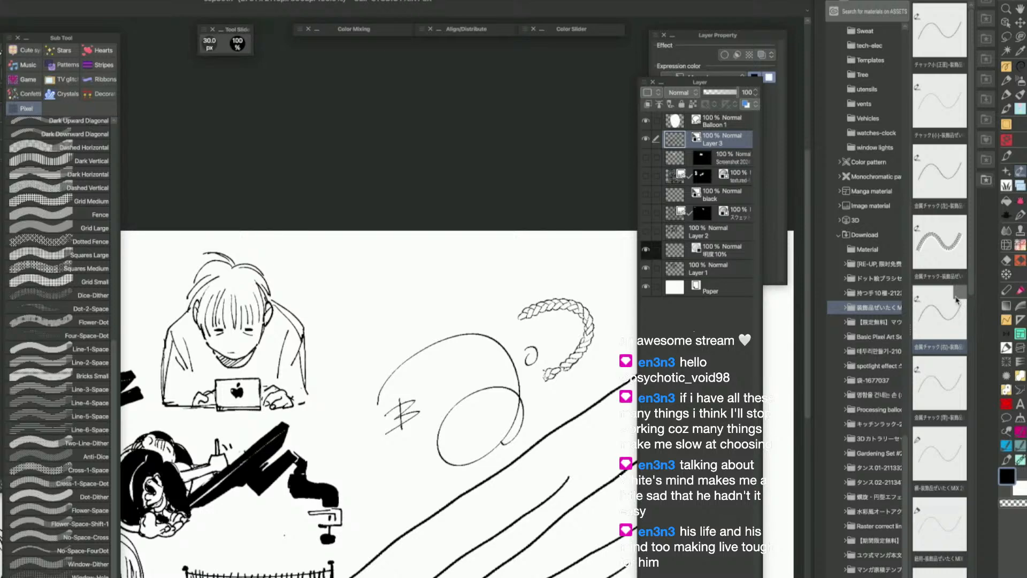
Switch to CLIP STUDIO and examine the brush list and preview image on the Ornaments Luxury MIX asset page
key(Tab)
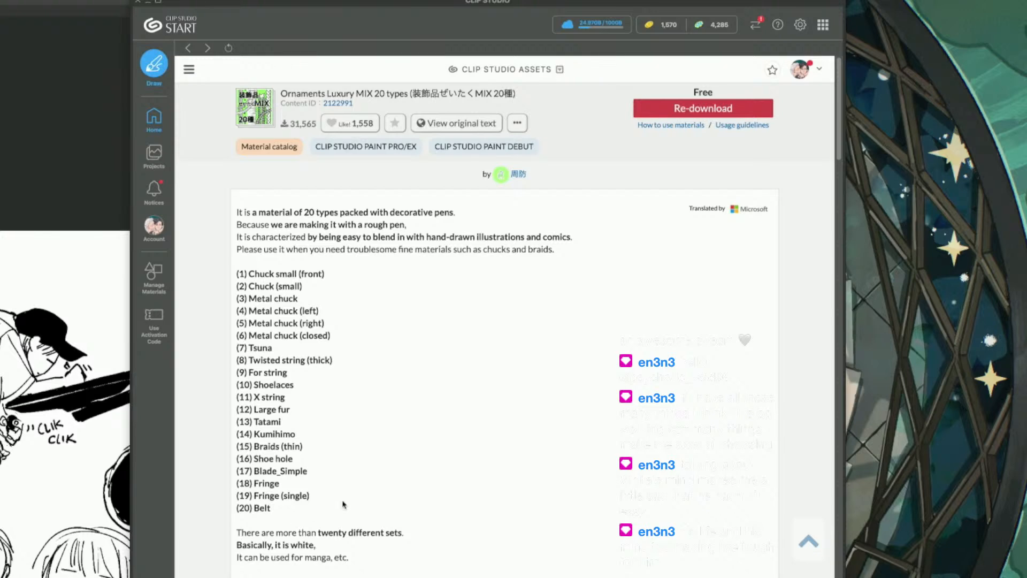
scroll(843, 219, down, 10)
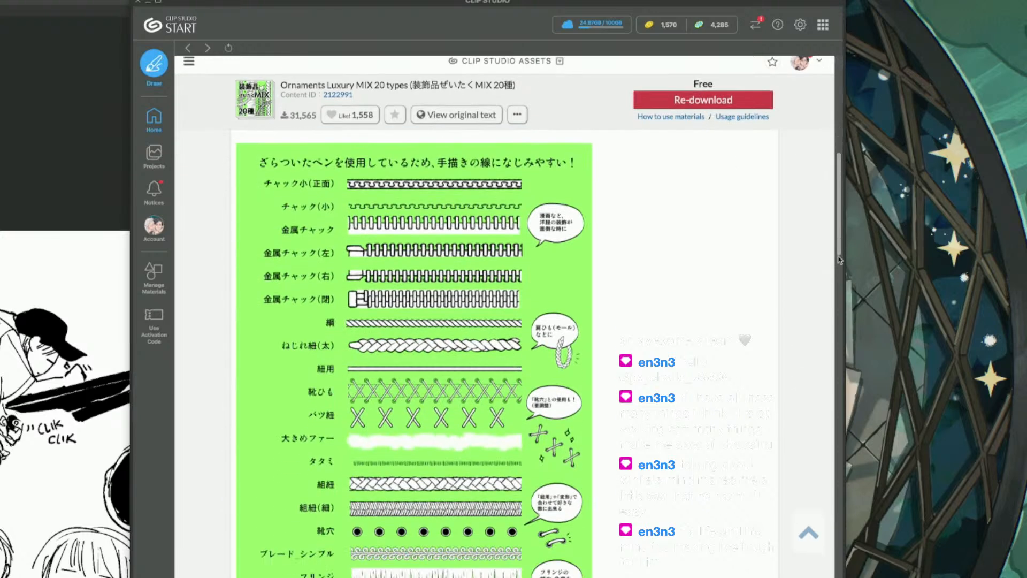
drag(840, 260, 841, 280)
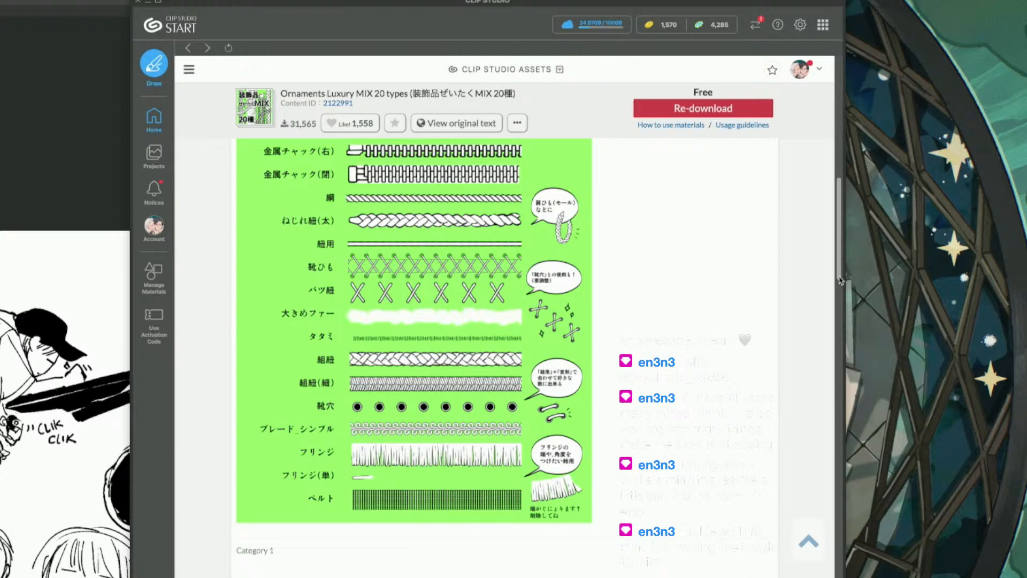
key(super+Tab)
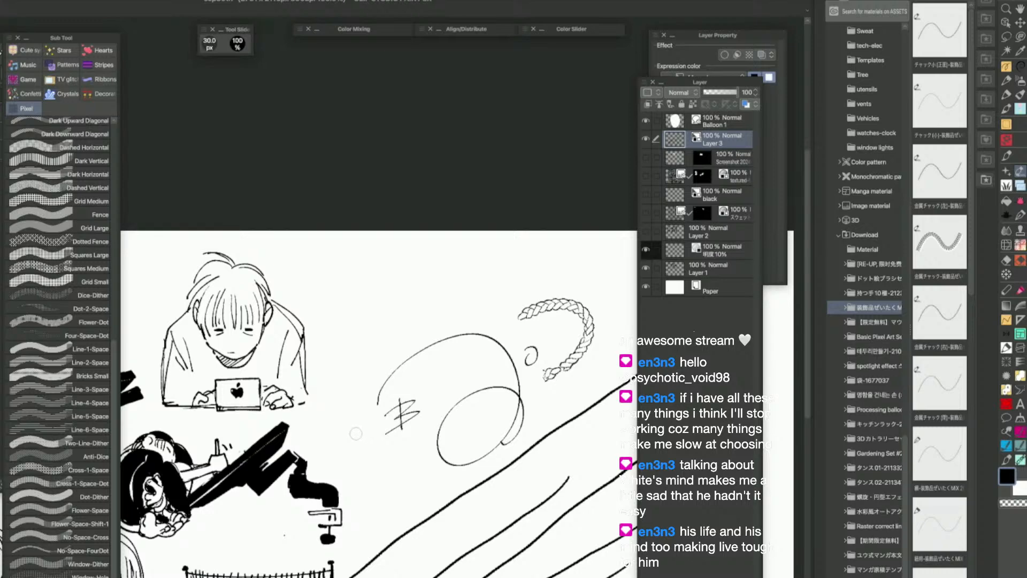
Move the ねじれ紐（太） brush into the accessories sub tool group of the People and Body Parts tool
click(1006, 174)
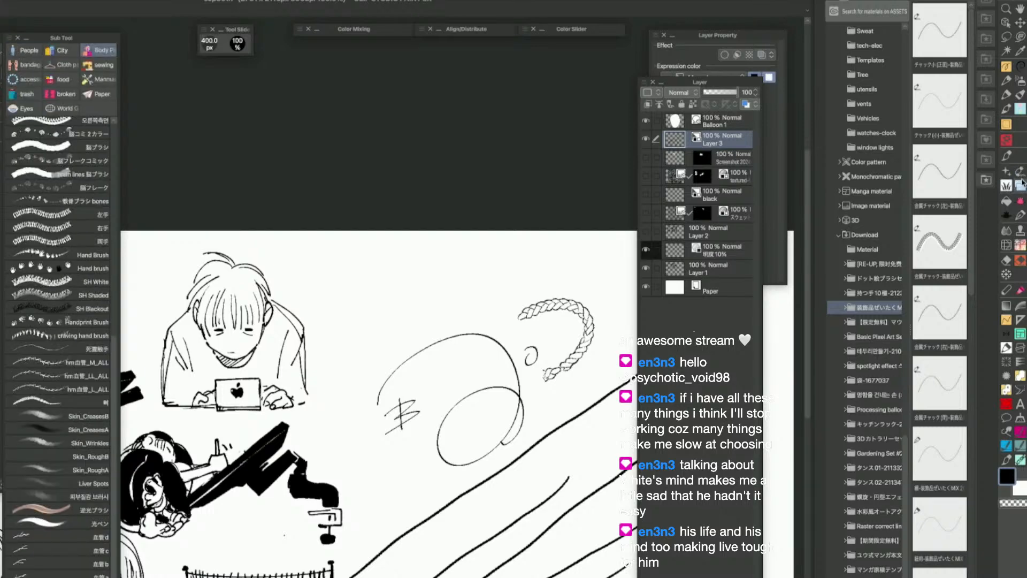
click(1020, 171)
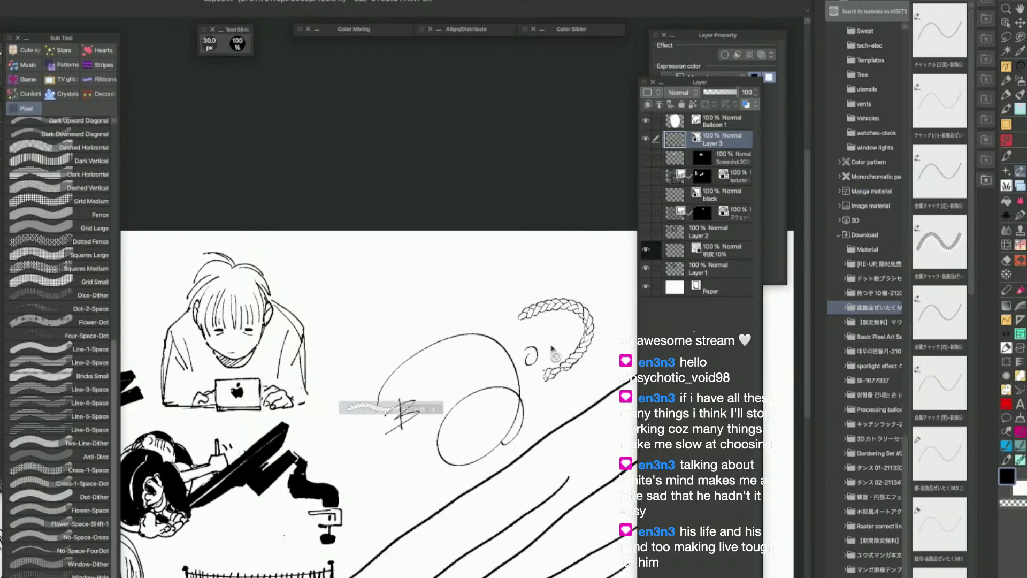
click(1006, 186)
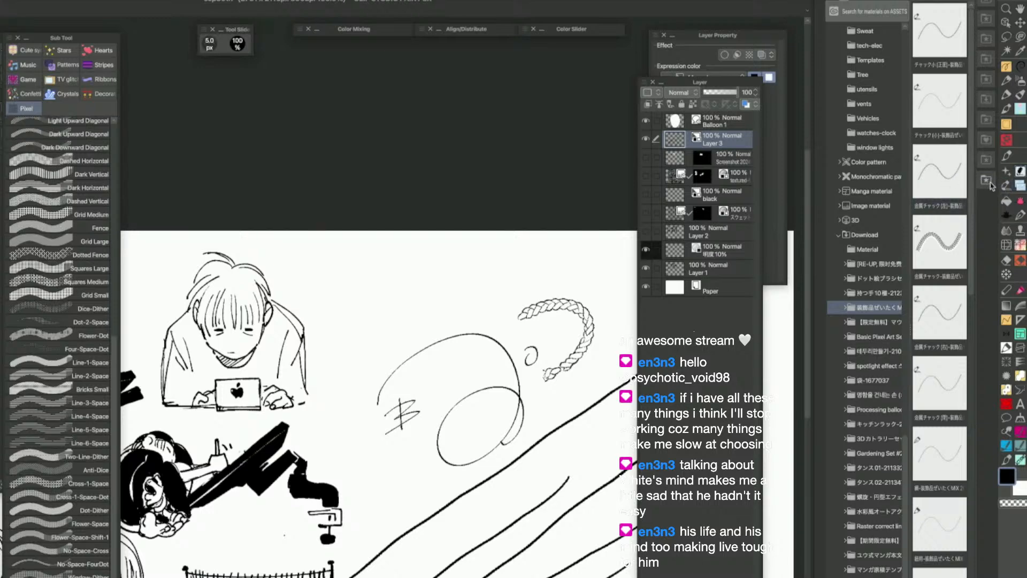
click(1007, 185)
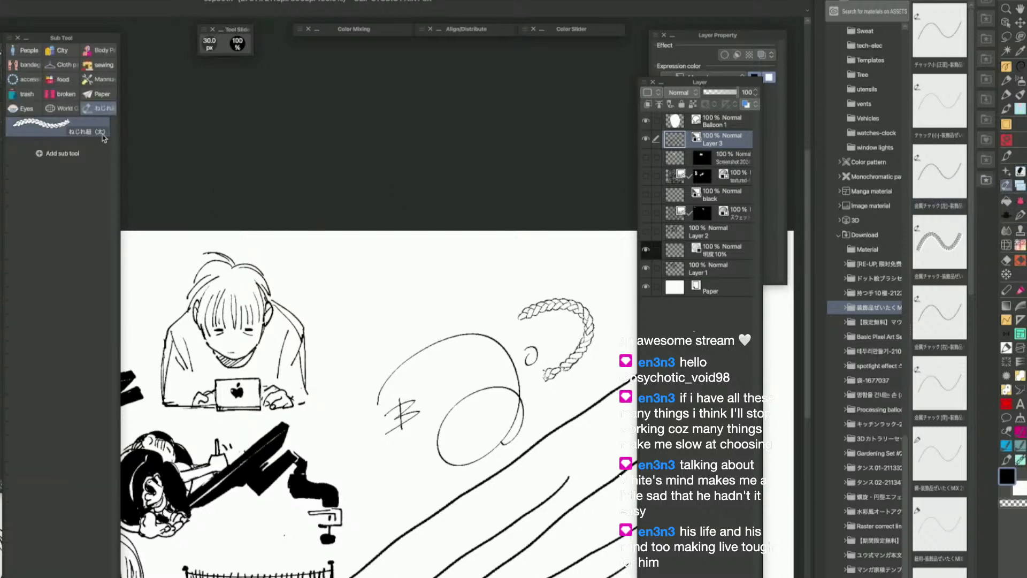
drag(47, 94, 44, 94)
click(32, 80)
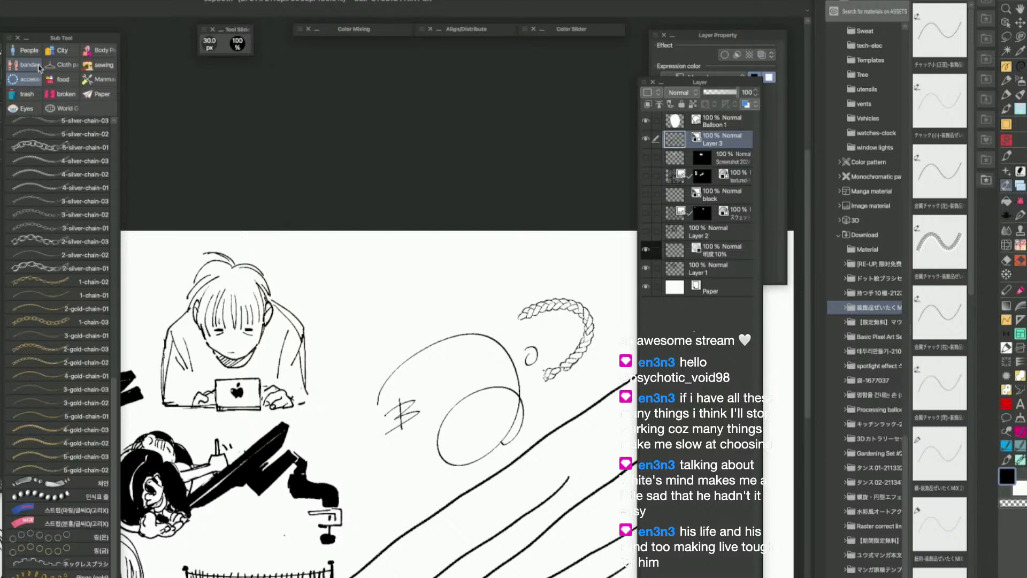
Draw two closed braid loops with the ねじれ紐（太） brush to the right of the laptop character
mouse_move(383, 307)
mouse_down()
mouse_move(380, 295)
mouse_move(375, 321)
mouse_move(393, 297)
mouse_up()
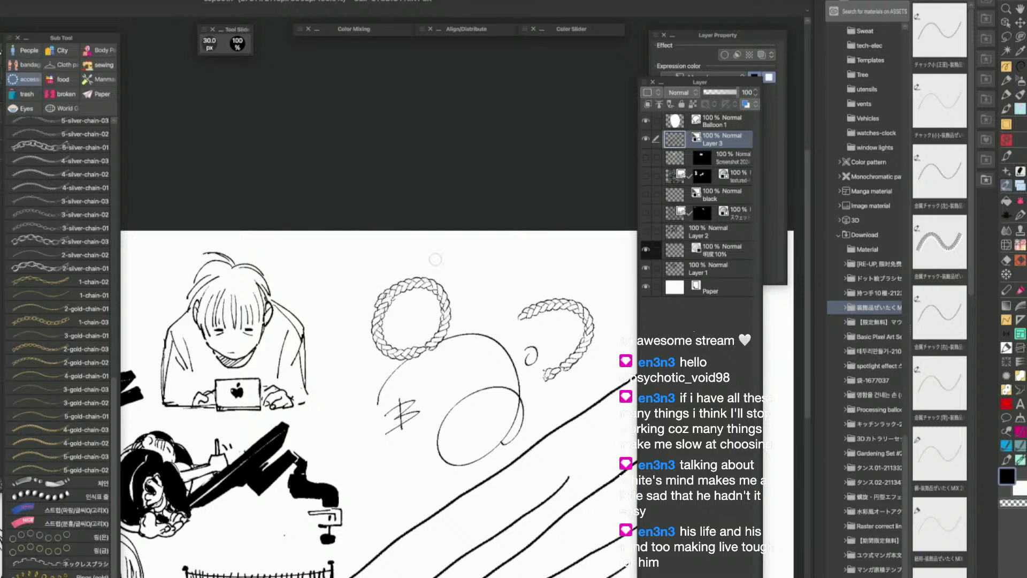
mouse_move(369, 420)
mouse_down()
mouse_move(359, 481)
mouse_move(393, 411)
mouse_up()
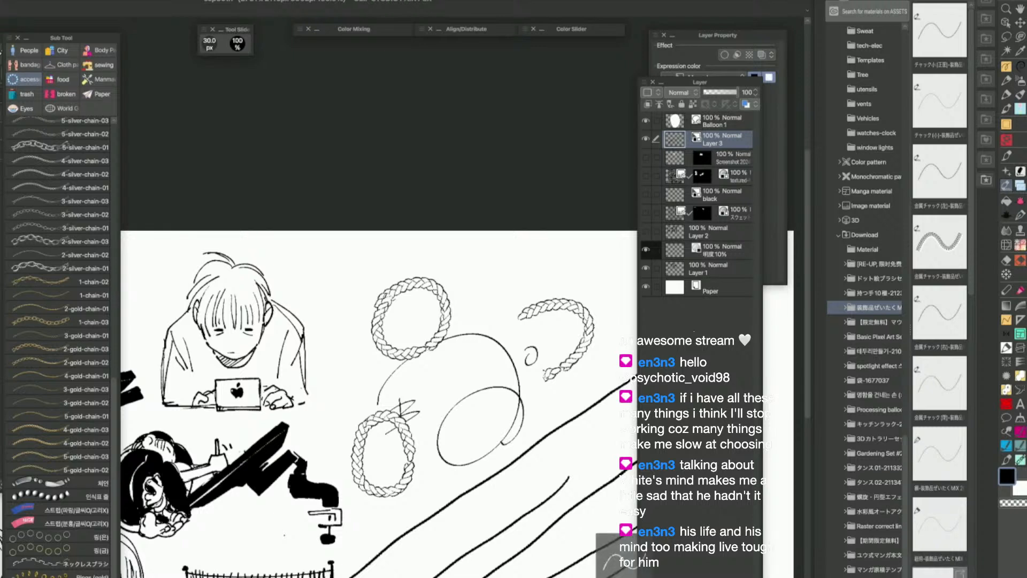
scroll(59, 348, down, 1)
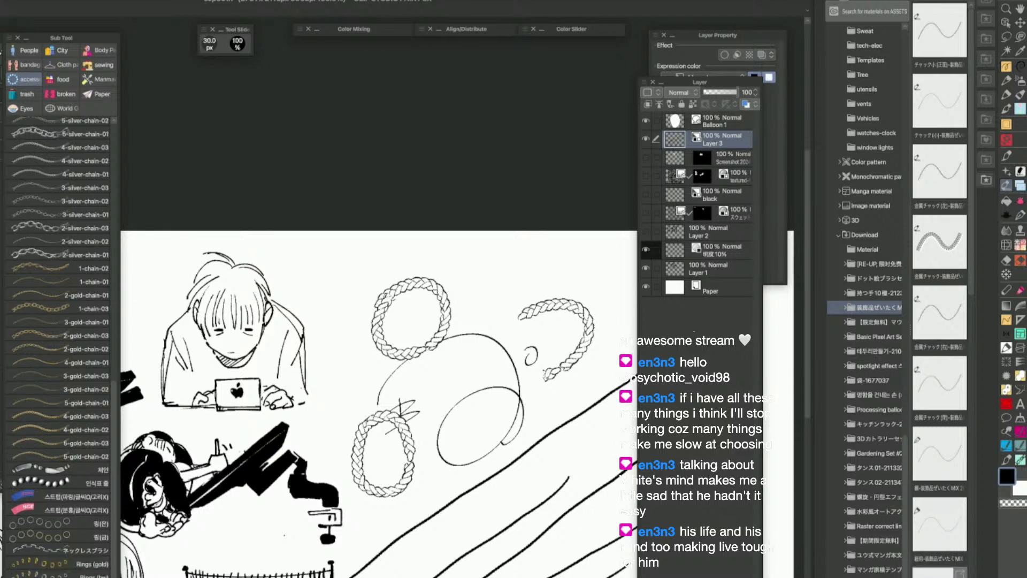
Delete the ねじれ紐（太） material from the 装飾品ぜいたくMIX download folder
click(528, 271)
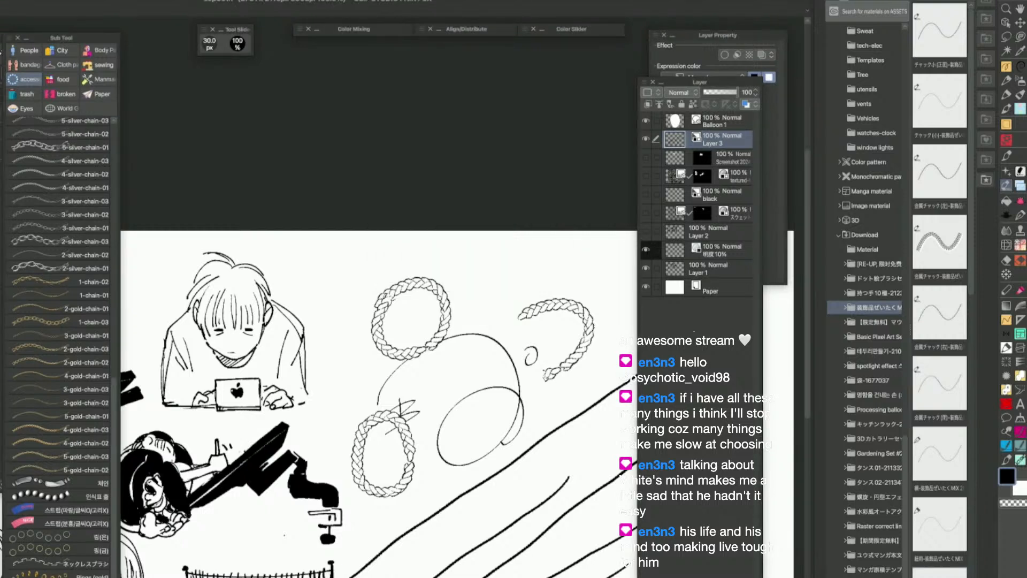
click(961, 576)
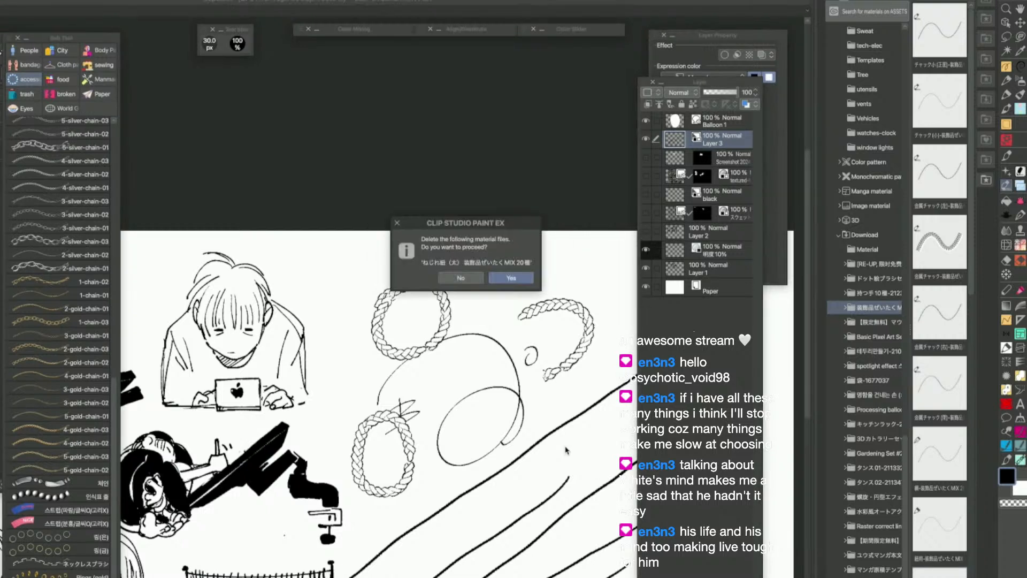
click(502, 278)
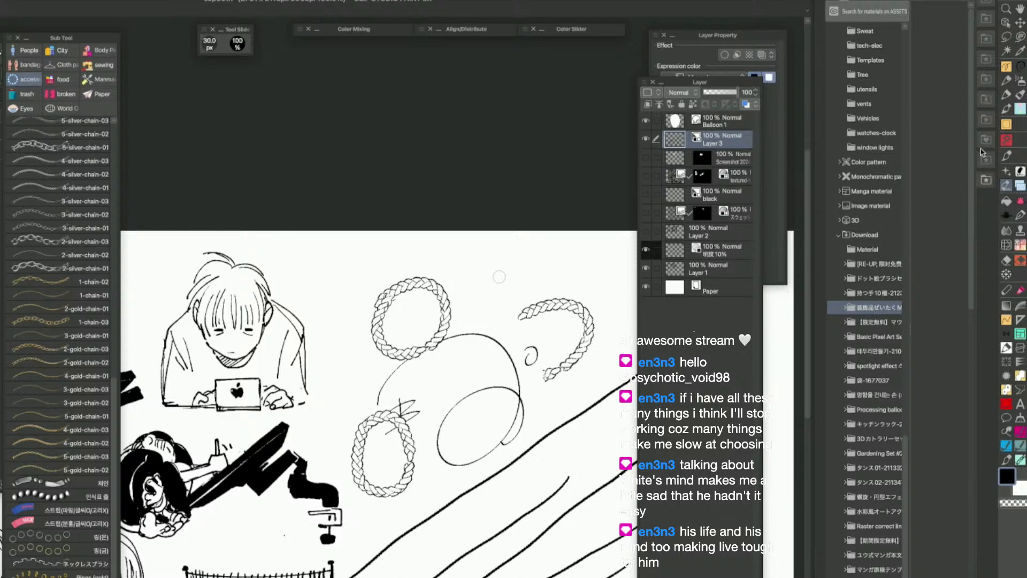
Look through the download folders and delete the seven Easy Subtool Organization materials, from DECOR, ORNAMENTS, CLOTHING to TOOLS CSP, from the Download folder
drag(971, 185, 958, 475)
click(877, 322)
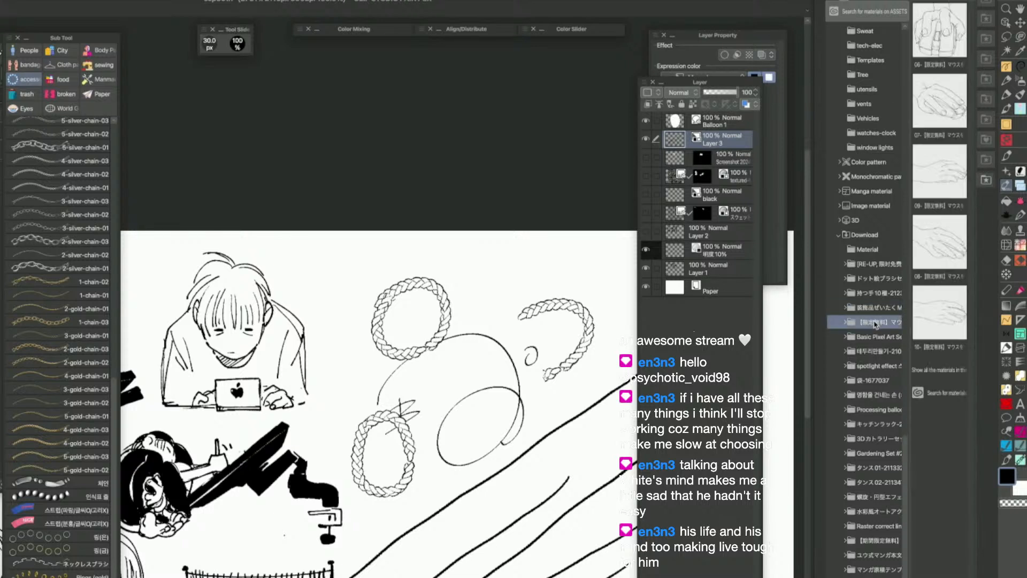
click(886, 366)
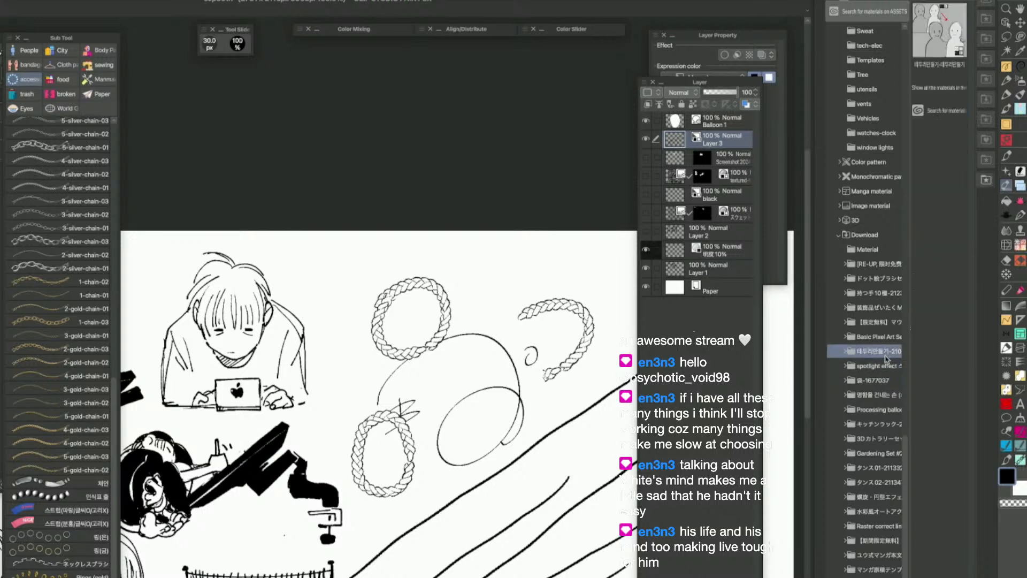
click(884, 380)
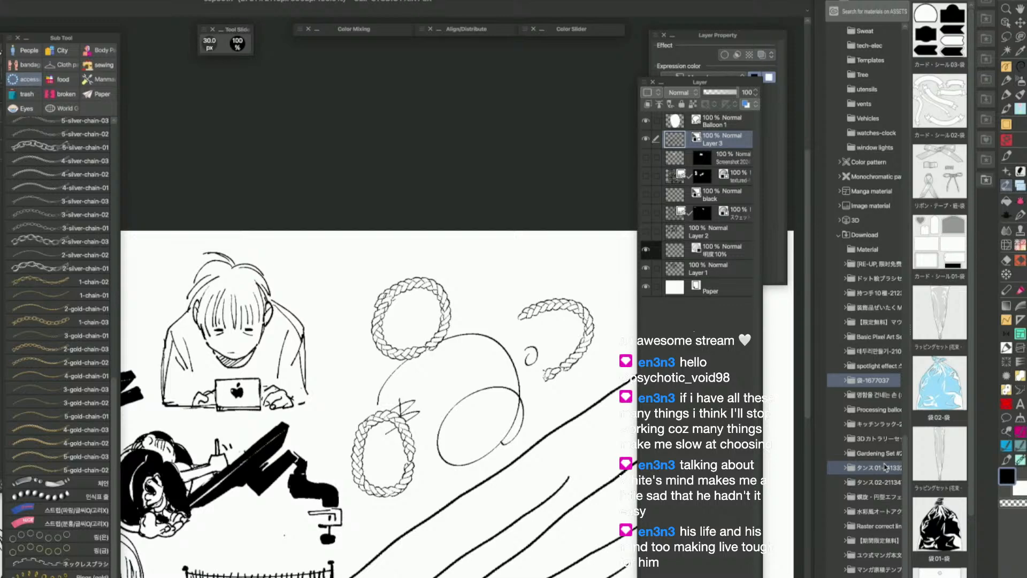
click(876, 236)
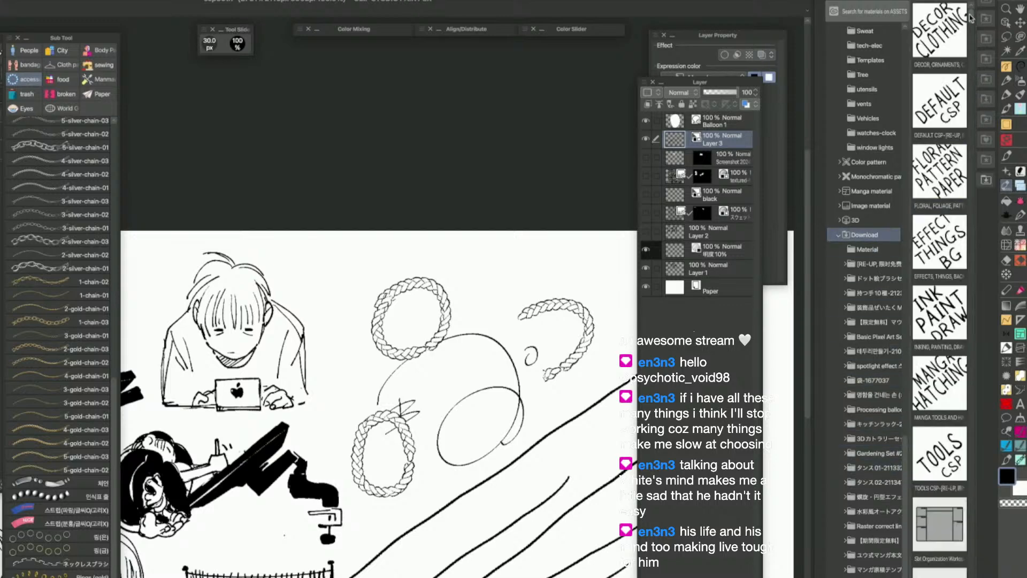
mouse_move(971, 17)
mouse_down()
mouse_move(975, 26)
mouse_move(974, 10)
mouse_up()
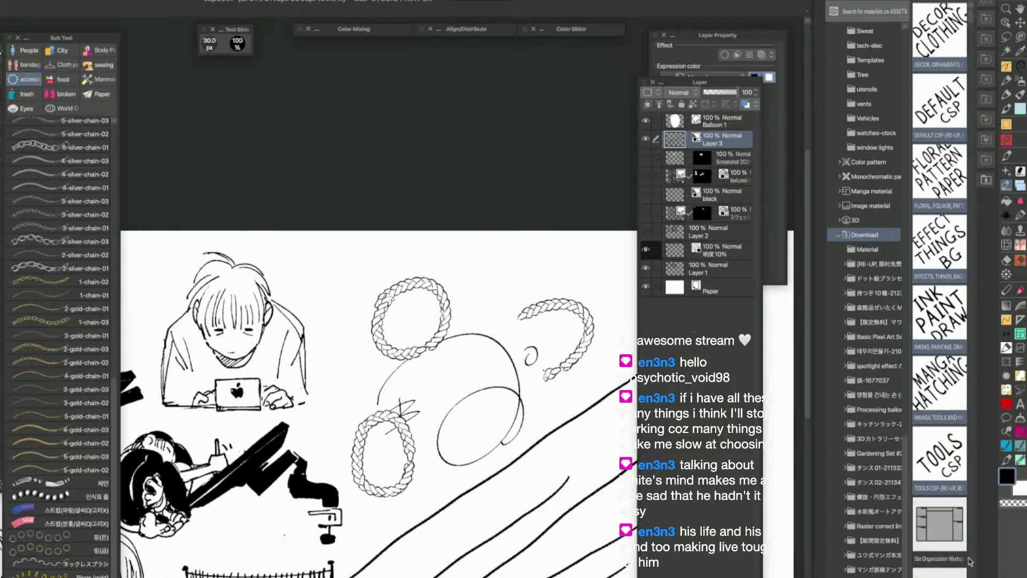
key(Delete)
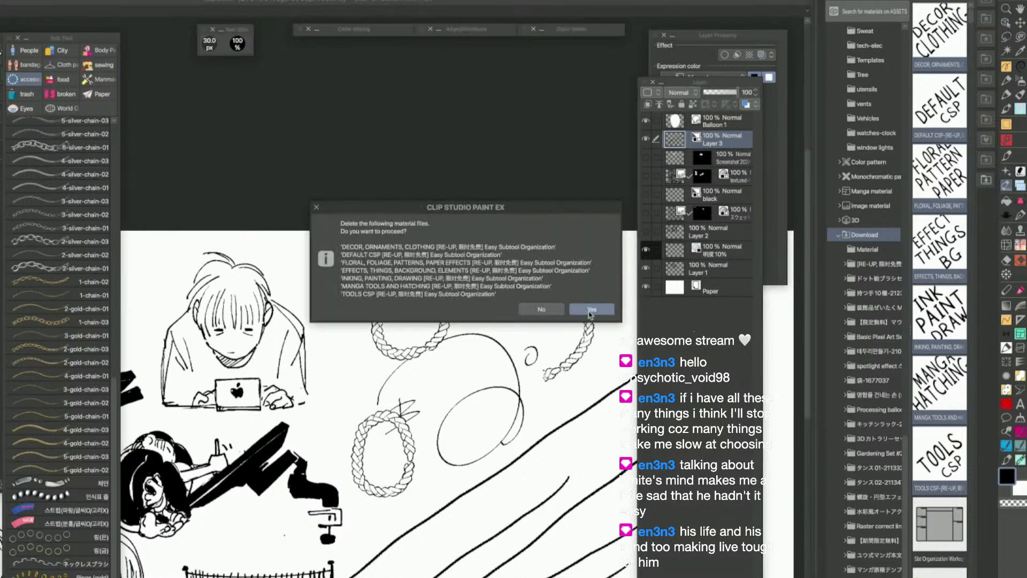
key(Return)
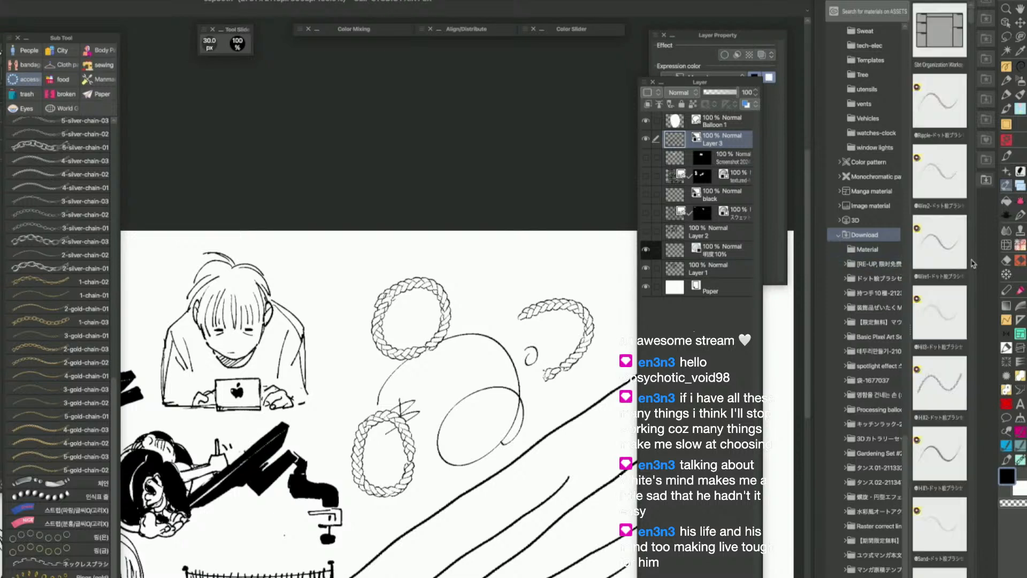
Add the Ripple brush to the Pixel sub tool group and test it at 10 px beside the laptop character
click(943, 121)
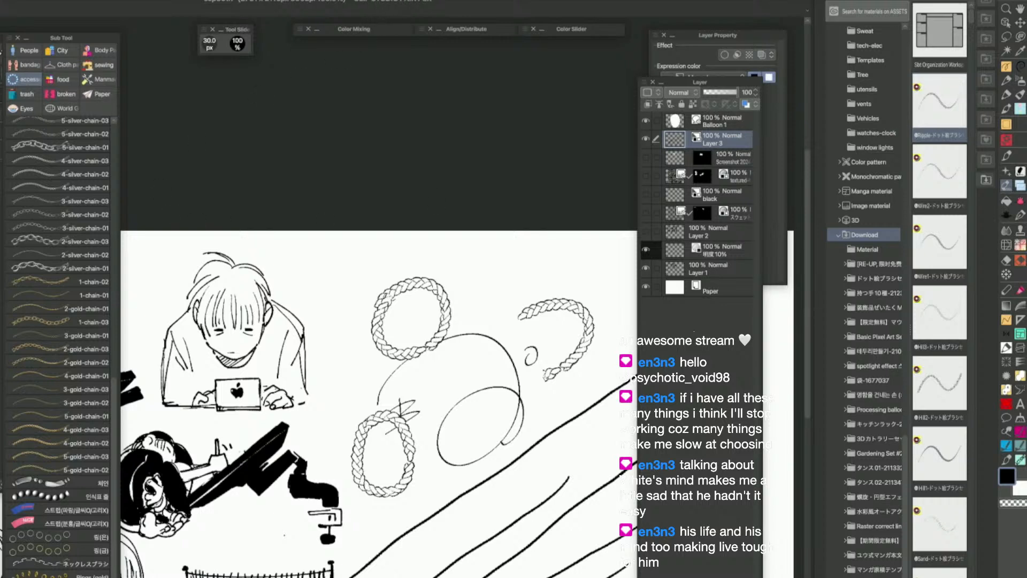
click(310, 1)
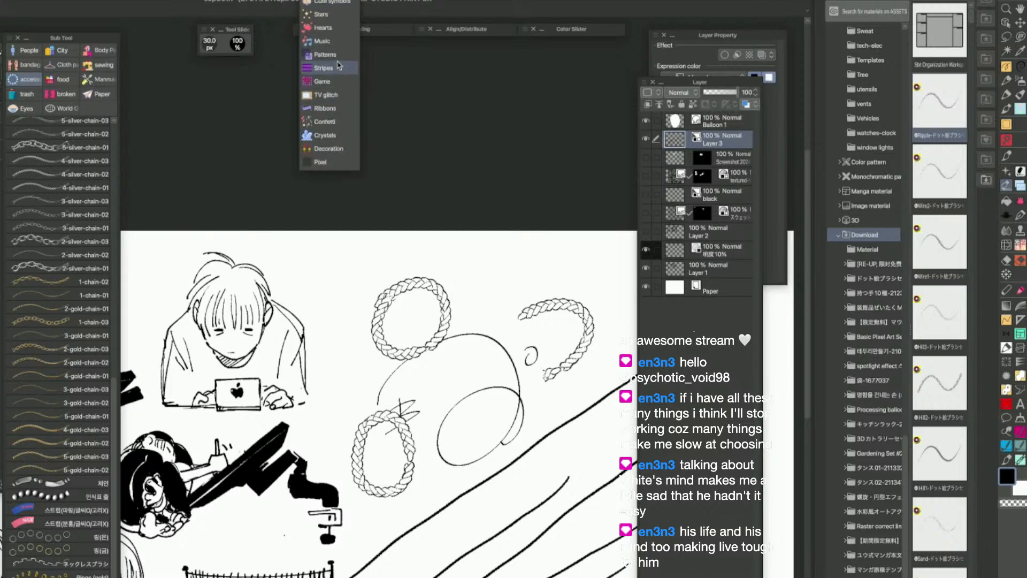
click(327, 167)
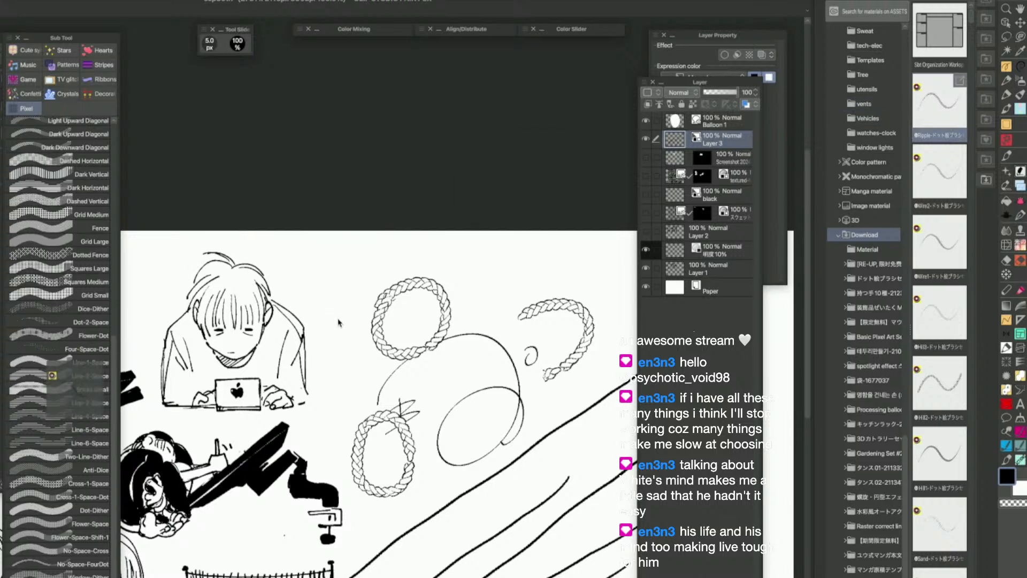
scroll(338, 320, up, 5)
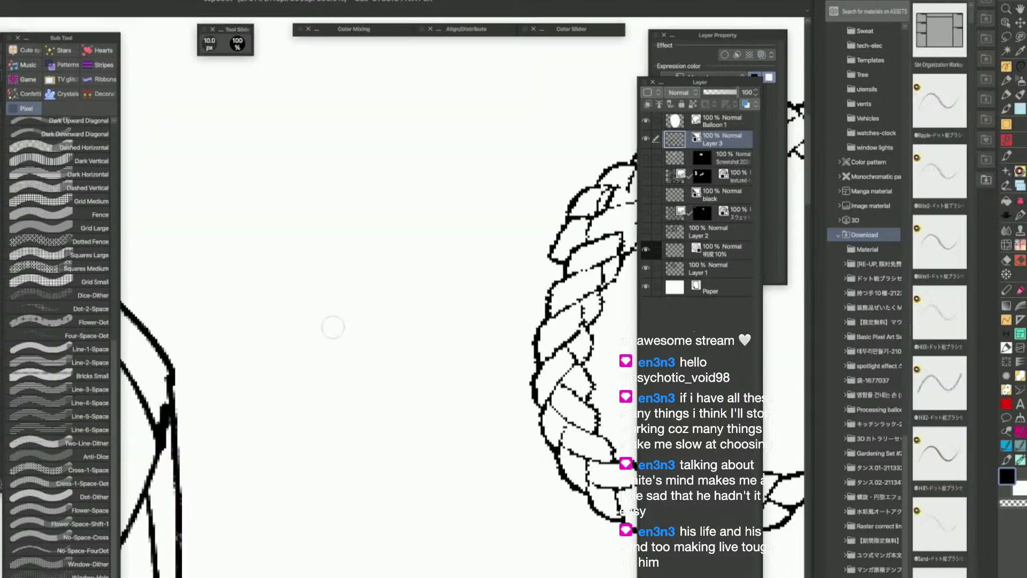
mouse_move(340, 322)
mouse_down()
mouse_move(387, 305)
mouse_move(395, 380)
mouse_move(382, 409)
mouse_move(417, 401)
mouse_move(390, 445)
mouse_move(446, 429)
mouse_move(430, 468)
mouse_move(436, 488)
mouse_move(395, 568)
mouse_move(460, 493)
mouse_move(389, 556)
mouse_move(428, 471)
mouse_up()
scroll(408, 334, down, 4)
scroll(396, 378, up, 5)
scroll(418, 529, down, 5)
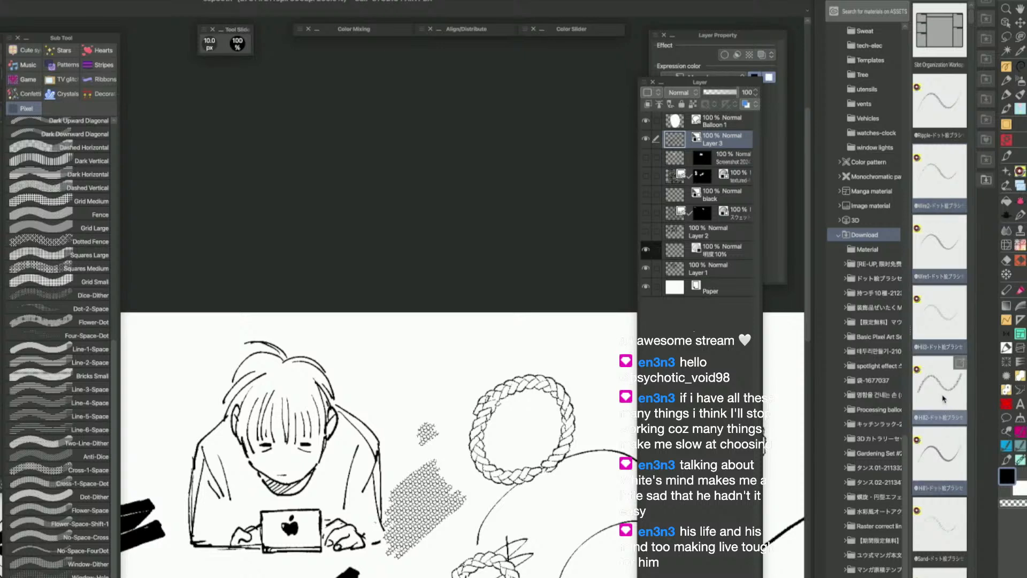
Add the Wire2, Wire1, Hill3, Hill2 and Hill1 brushes to the Pixel sub tool group and draw test patches around the braid loop
mouse_move(942, 397)
mouse_down()
mouse_move(545, 429)
mouse_move(70, 560)
mouse_up()
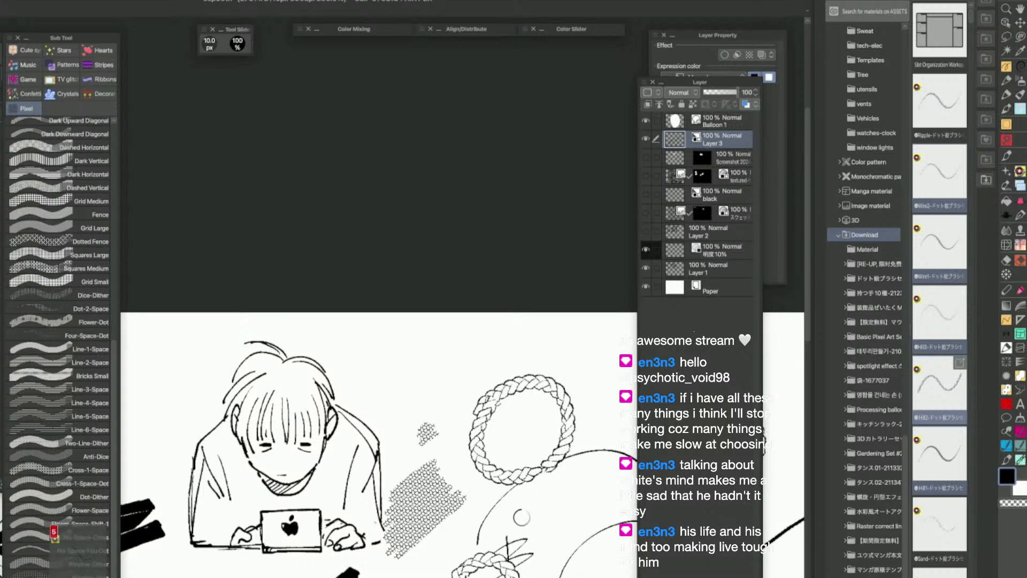
scroll(58, 343, down, 3)
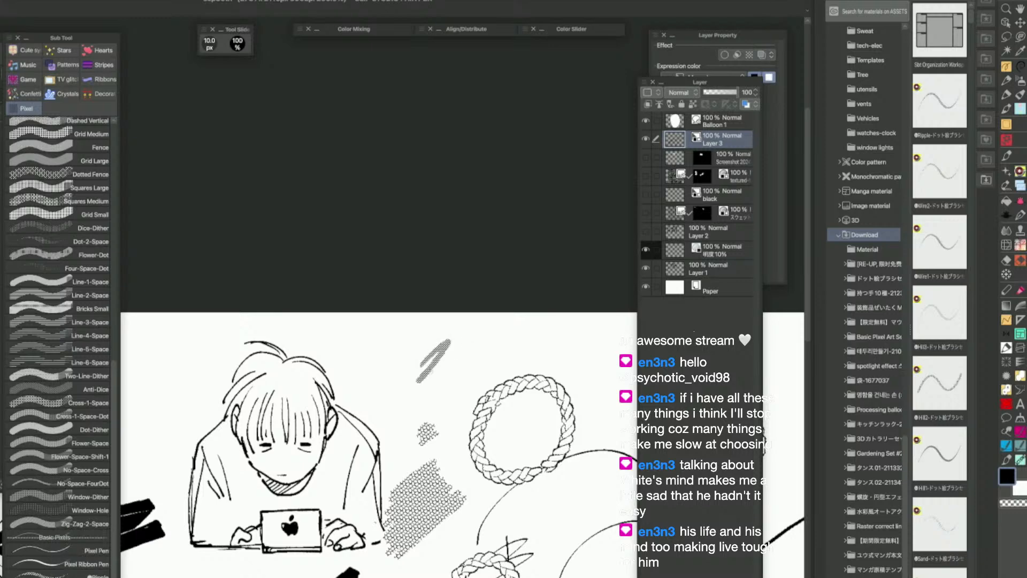
key(space)
drag(375, 428, 301, 311)
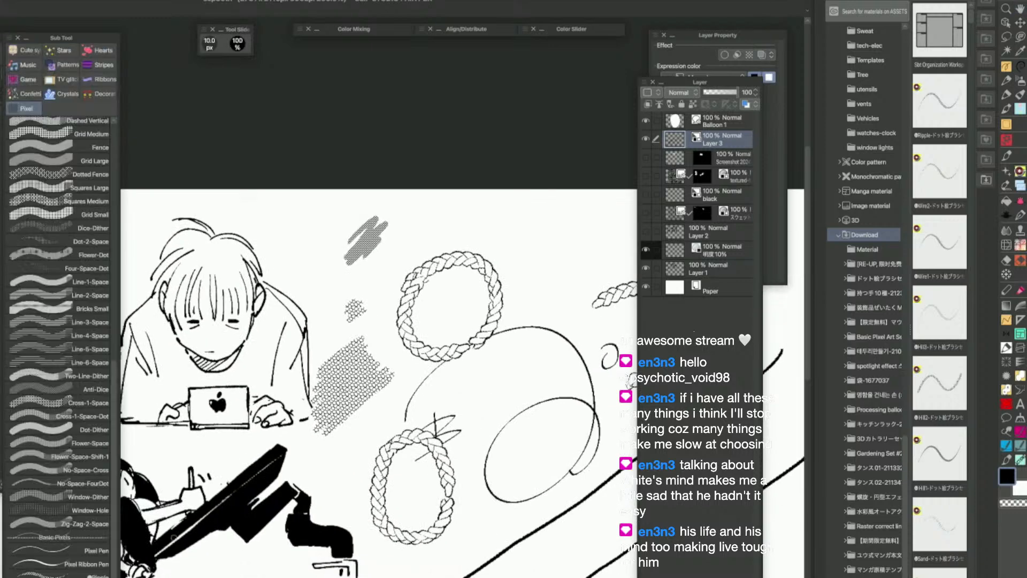
drag(527, 262, 581, 304)
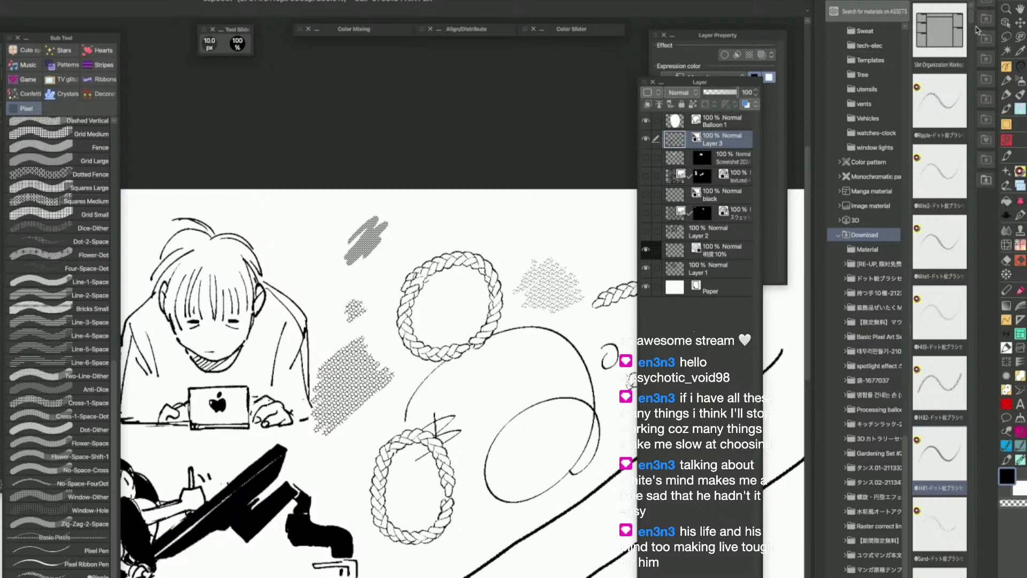
Add the Sand and Grid6 to Grid1 brushes from the Download folder to the Pixel sub tool group
scroll(975, 37, down, 5)
scroll(975, 36, up, 5)
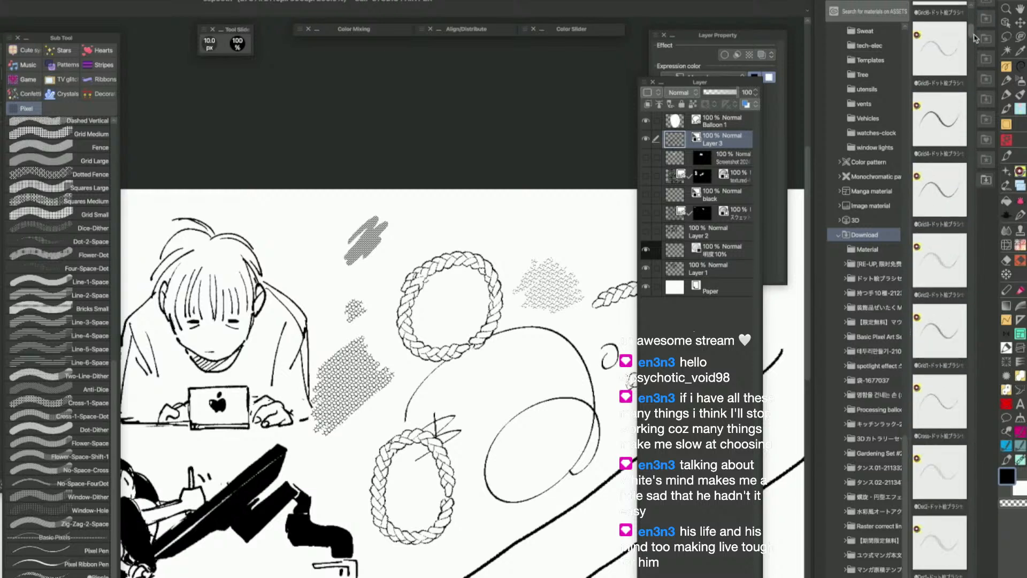
scroll(976, 26, down, 2)
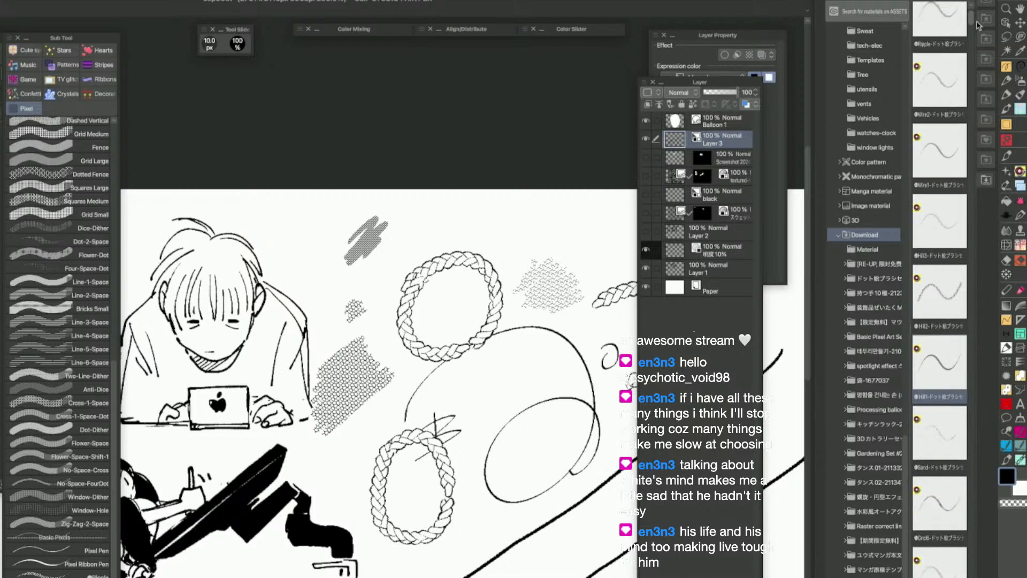
scroll(977, 29, down, 4)
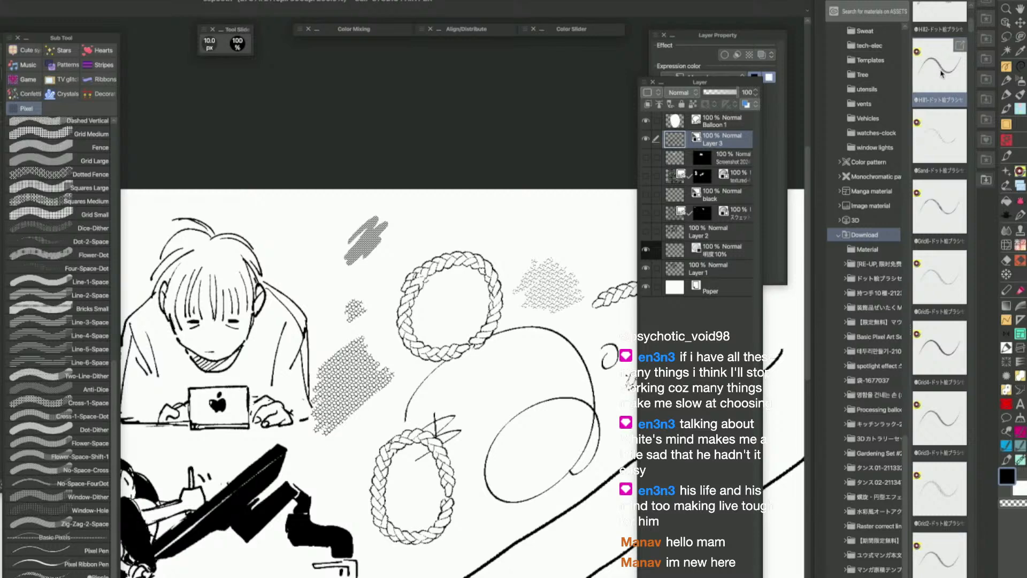
drag(934, 573, 32, 531)
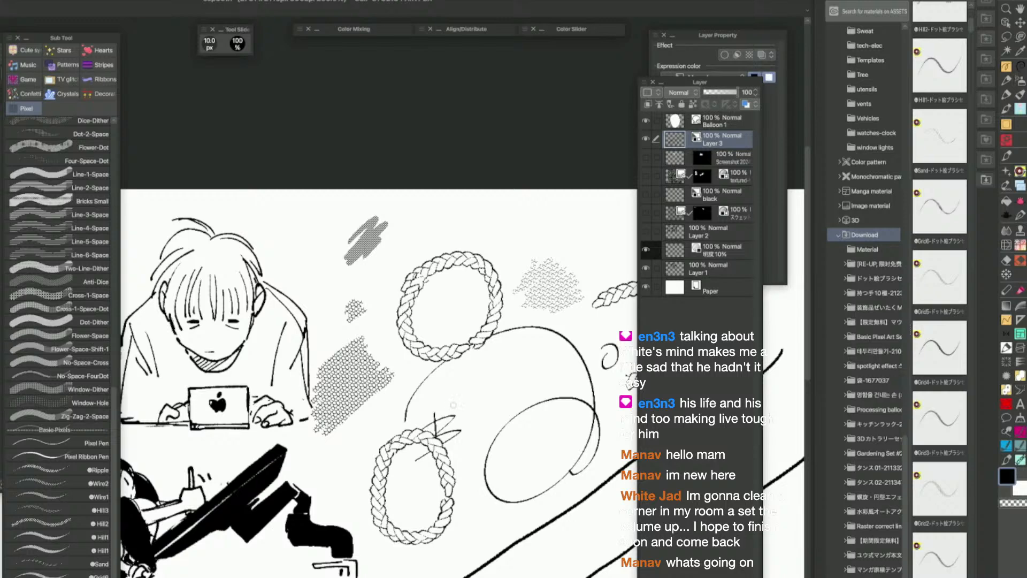
Draw a checkered test patch between the two braid loops with the pixel brush at 35 px
key(space)
mouse_move(483, 396)
mouse_down()
mouse_move(491, 366)
mouse_move(496, 387)
mouse_move(498, 366)
mouse_move(495, 381)
mouse_move(508, 372)
mouse_move(476, 386)
mouse_move(457, 373)
mouse_move(475, 348)
mouse_move(462, 366)
mouse_up()
key(bracketright)
key(bracketright)
scroll(514, 378, up, 6)
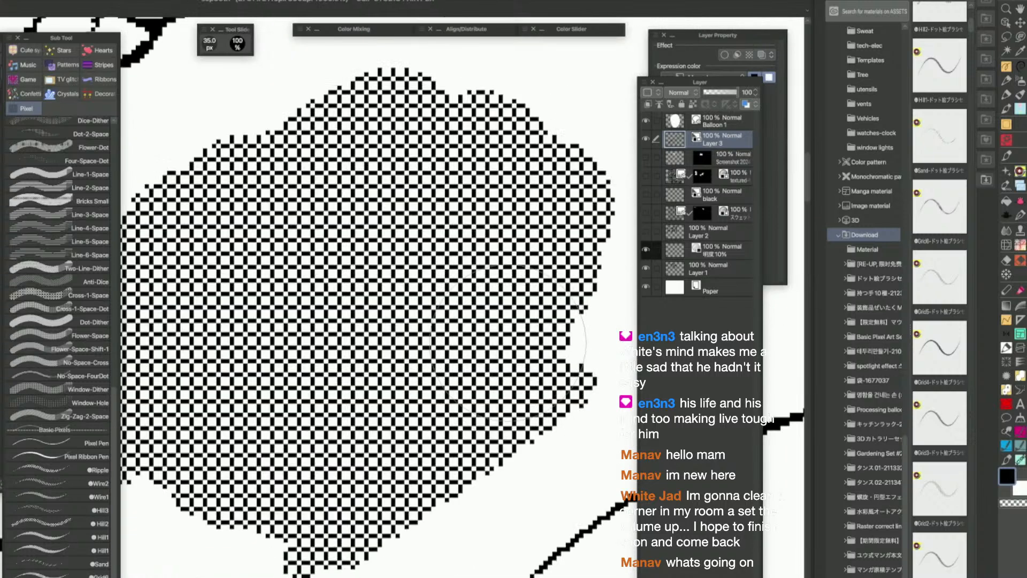
scroll(517, 362, down, 6)
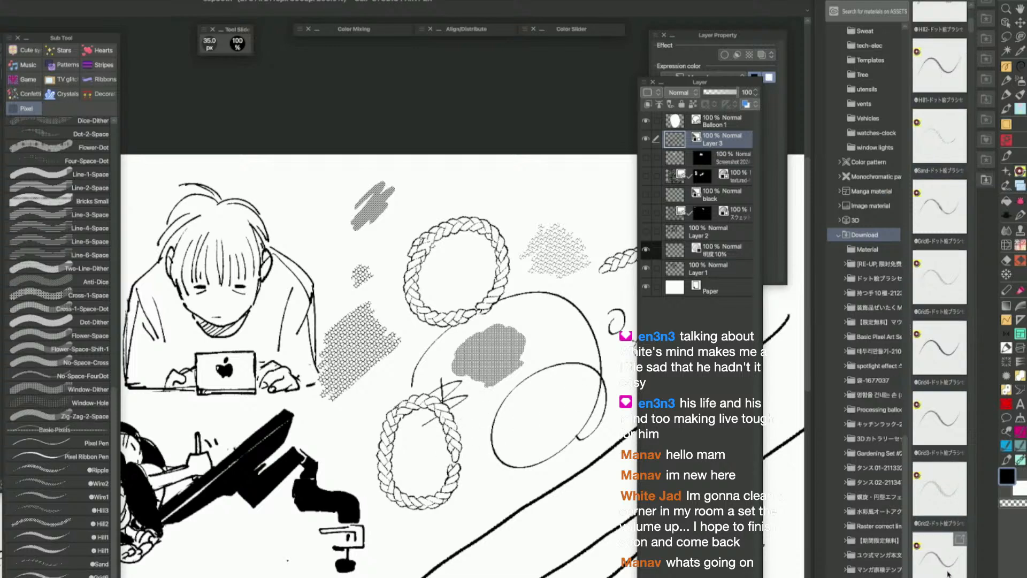
Delete the 13 sorted pixel brush materials, from Ripple to Grid1, from the Download folder
scroll(971, 30, up, 5)
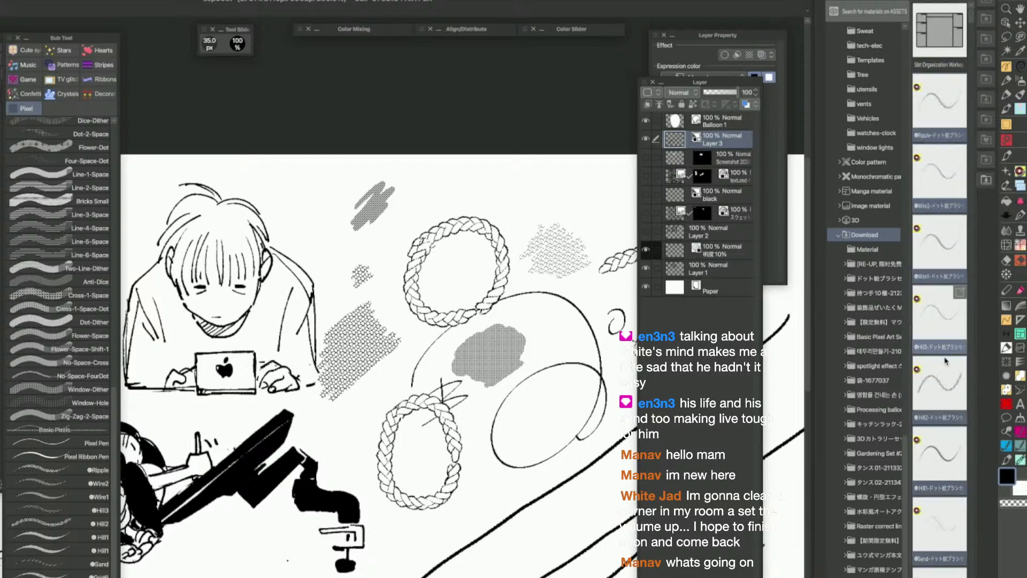
key(Delete)
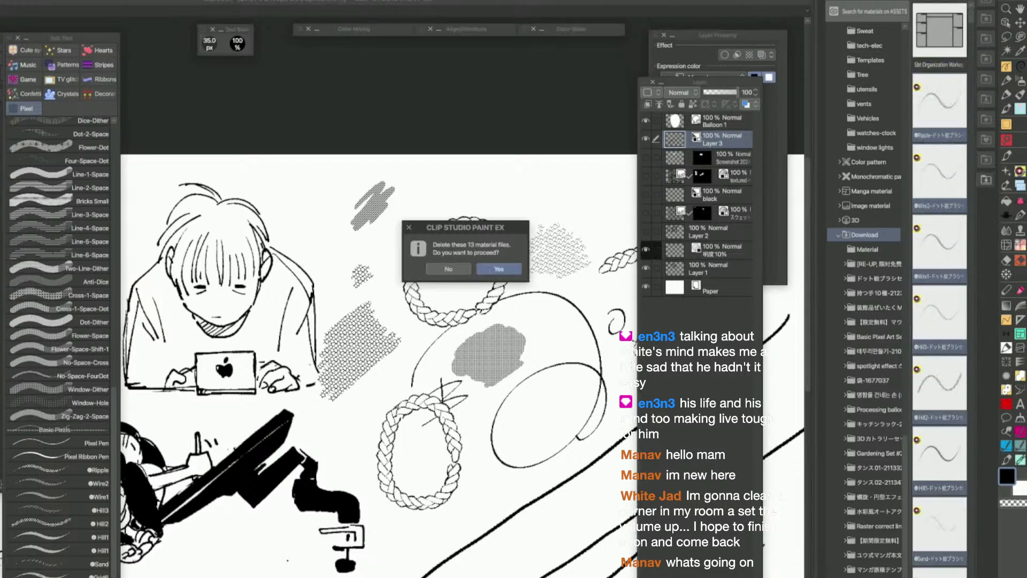
click(505, 274)
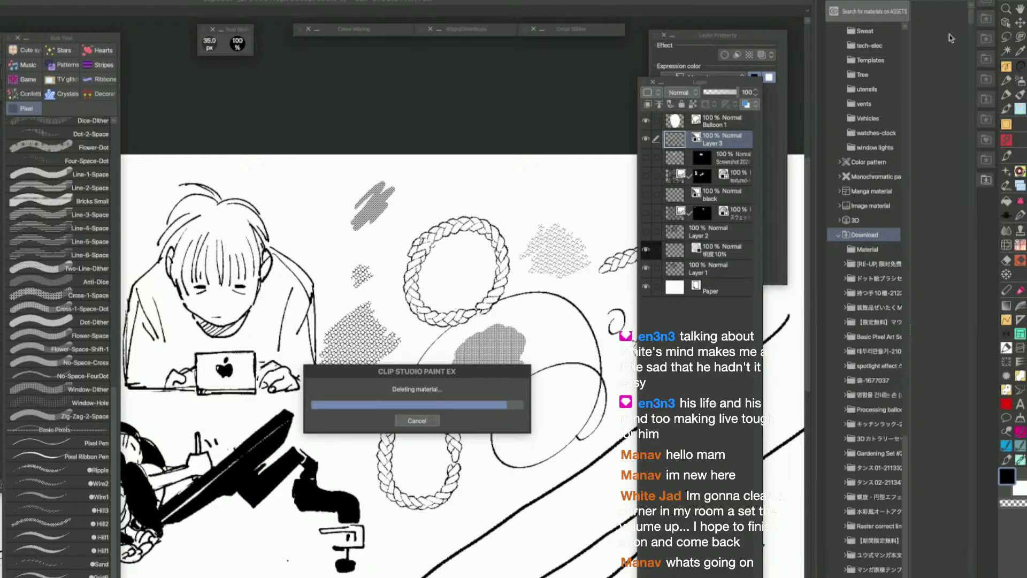
Delete the Sbt Organization Workspace [ENG] material from the Download folder
scroll(568, 431, down, 3)
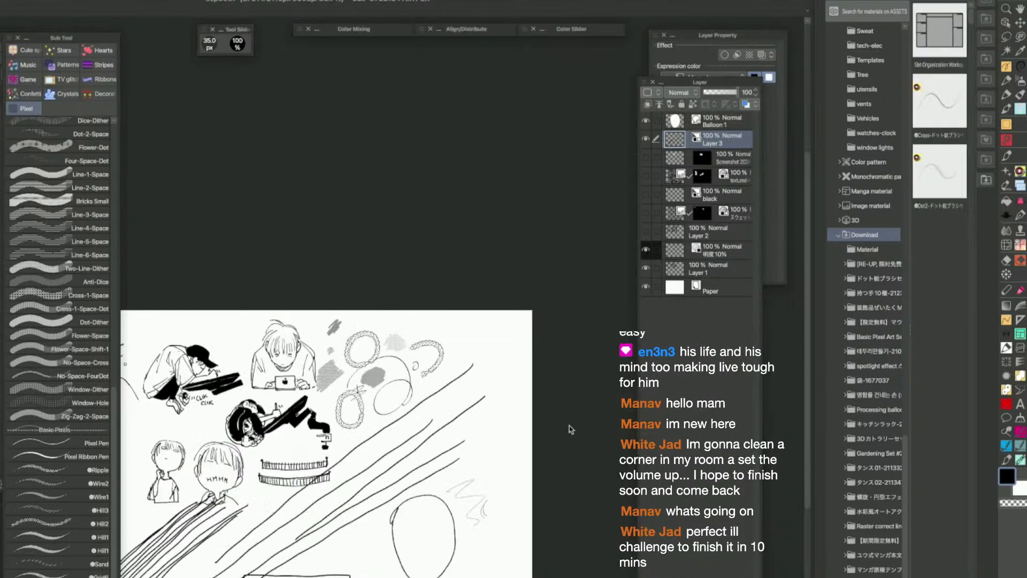
drag(524, 506, 558, 451)
scroll(318, 389, up, 1)
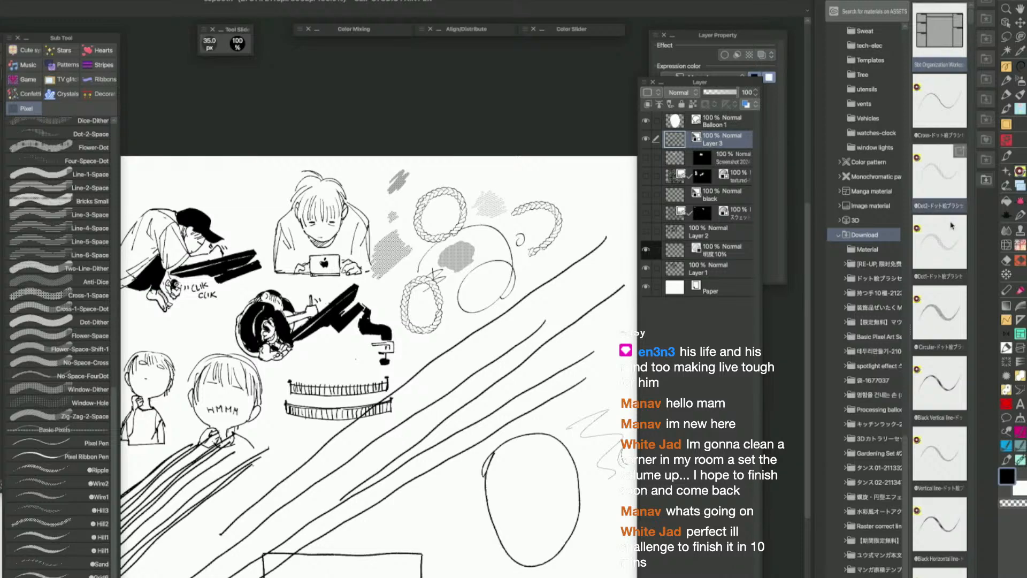
key(Delete)
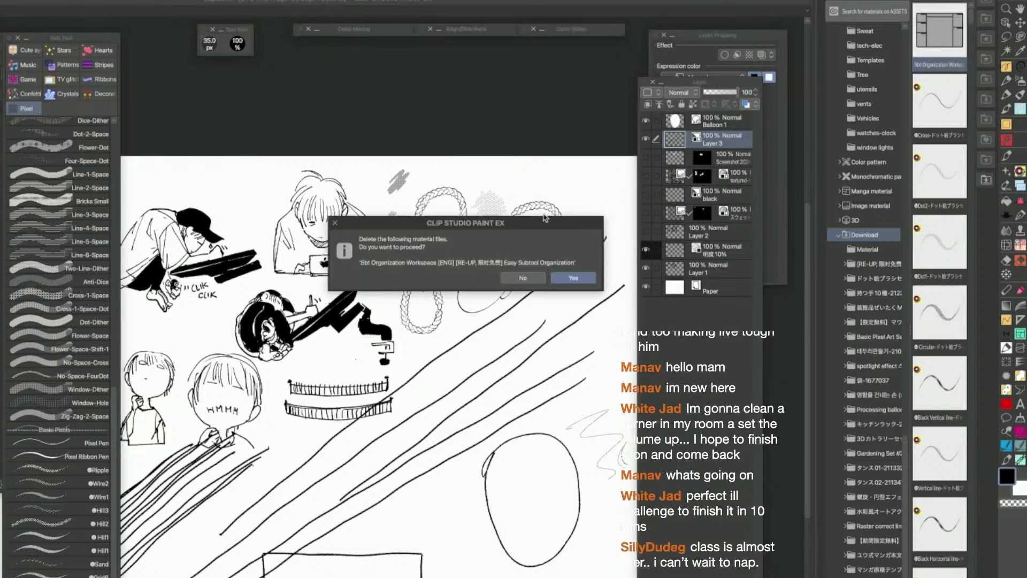
click(573, 279)
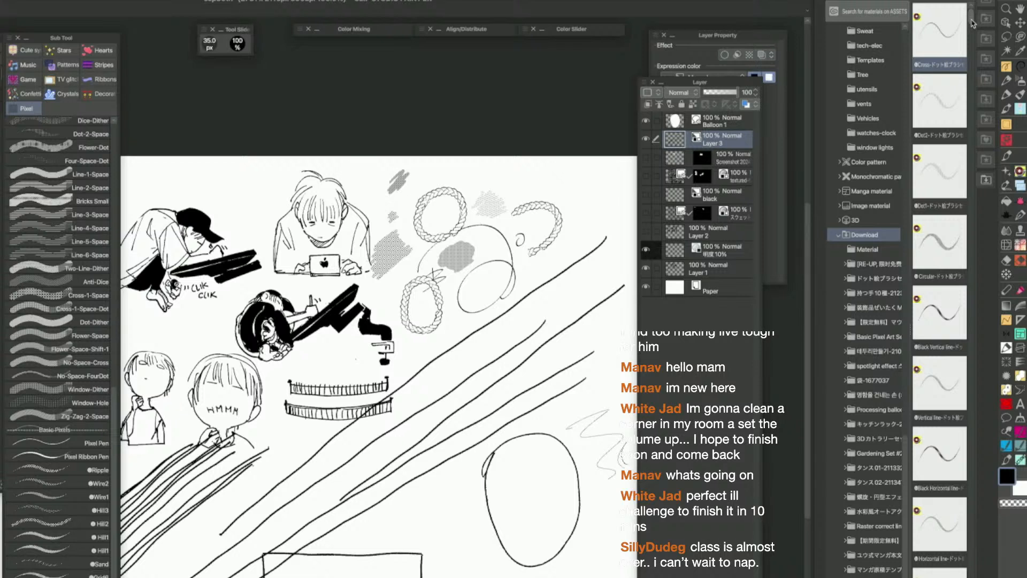
Add the brushes from Cross to GrayX2 to the Pixel sub tool group and draw test scribbles at up to 20 px beside the large oval
drag(972, 17, 975, 42)
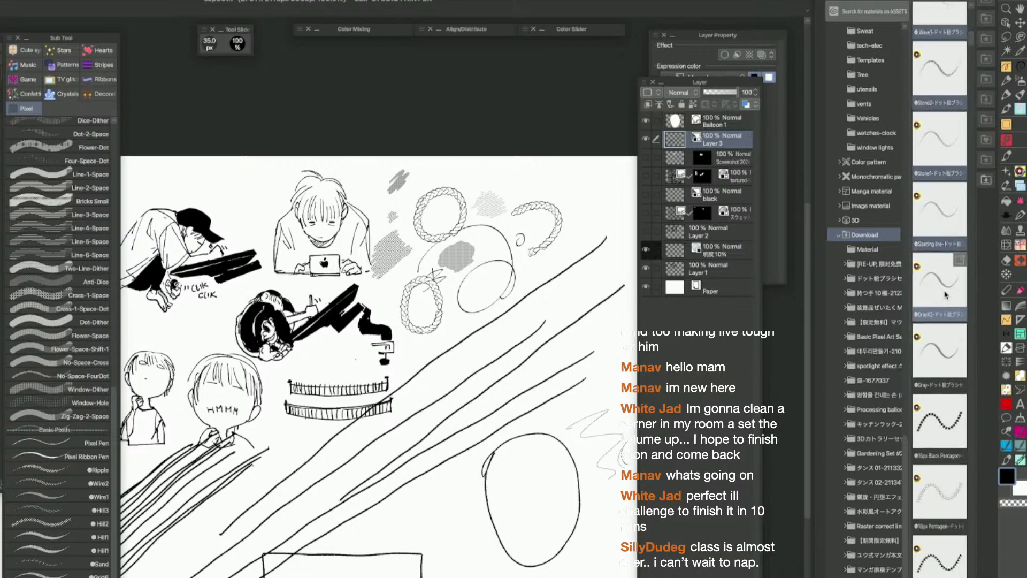
mouse_move(945, 293)
mouse_down()
mouse_move(709, 321)
mouse_move(35, 546)
mouse_up()
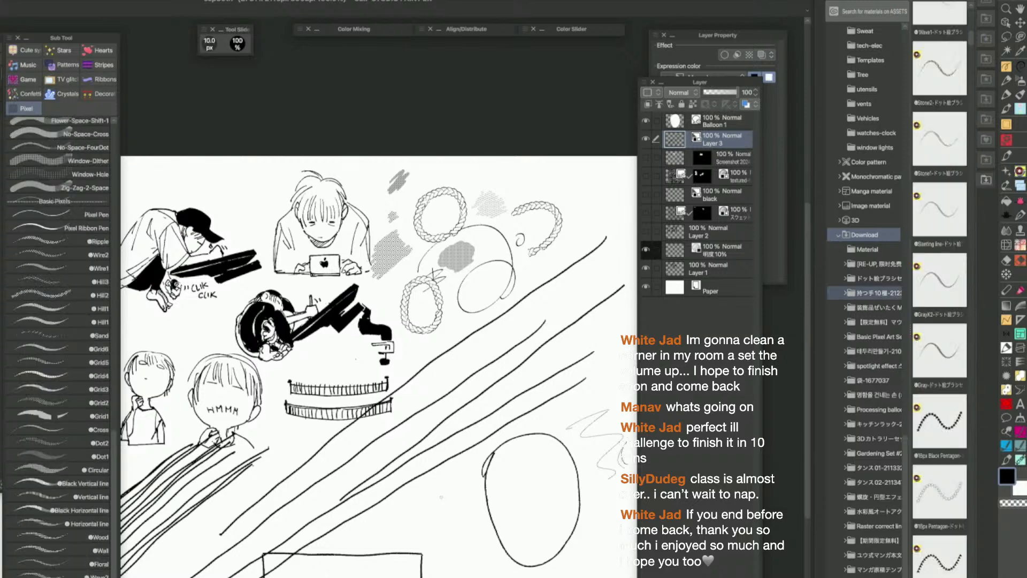
mouse_move(454, 488)
mouse_down()
mouse_move(452, 504)
mouse_move(459, 527)
mouse_up()
key(bracketright)
key(bracketright)
mouse_move(437, 488)
mouse_down()
mouse_move(399, 525)
mouse_move(420, 517)
mouse_up()
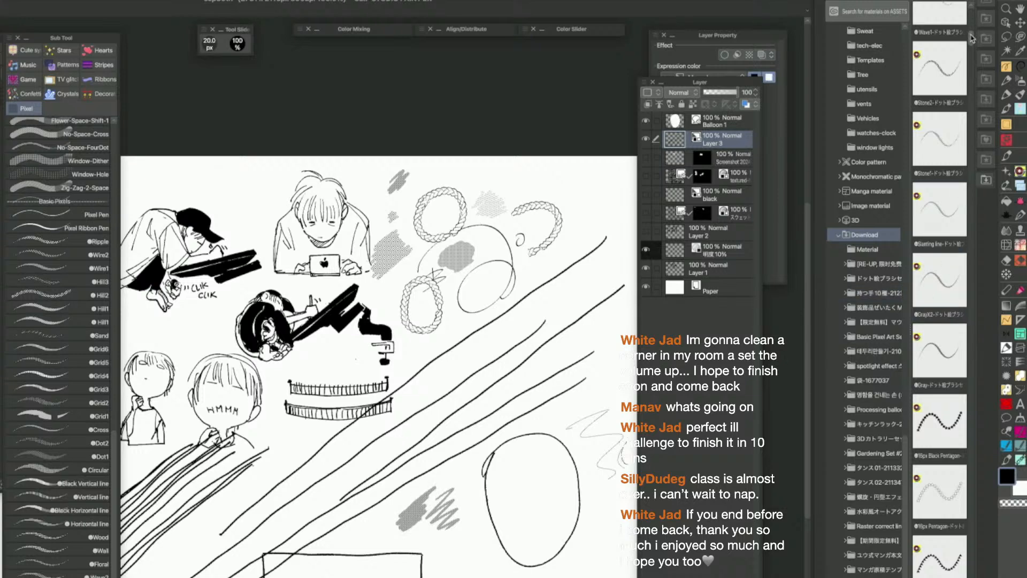
Delete the 17 sorted pixel brush materials, from Cross to GrayX2, from the Download folder
click(952, 341)
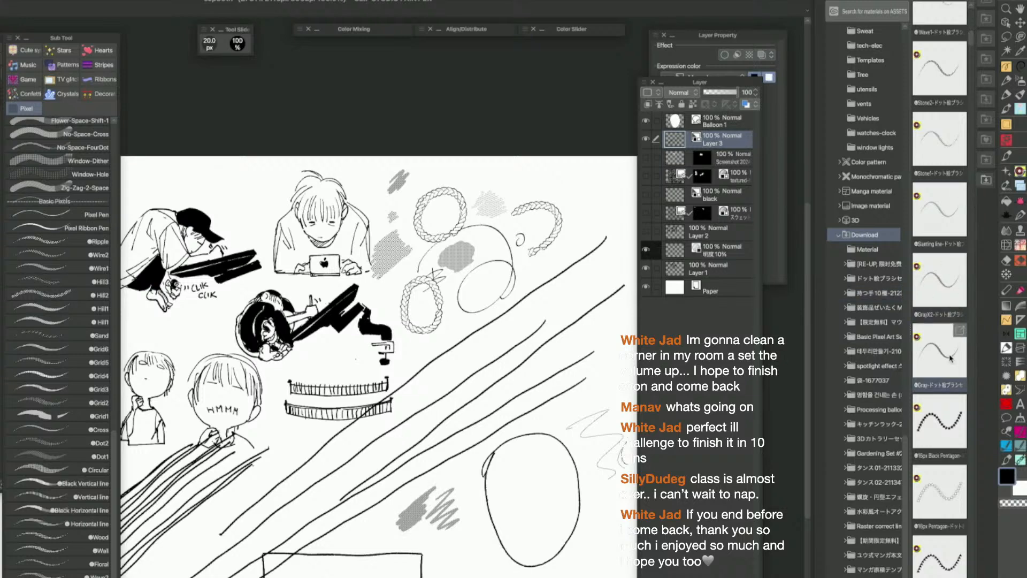
click(951, 299)
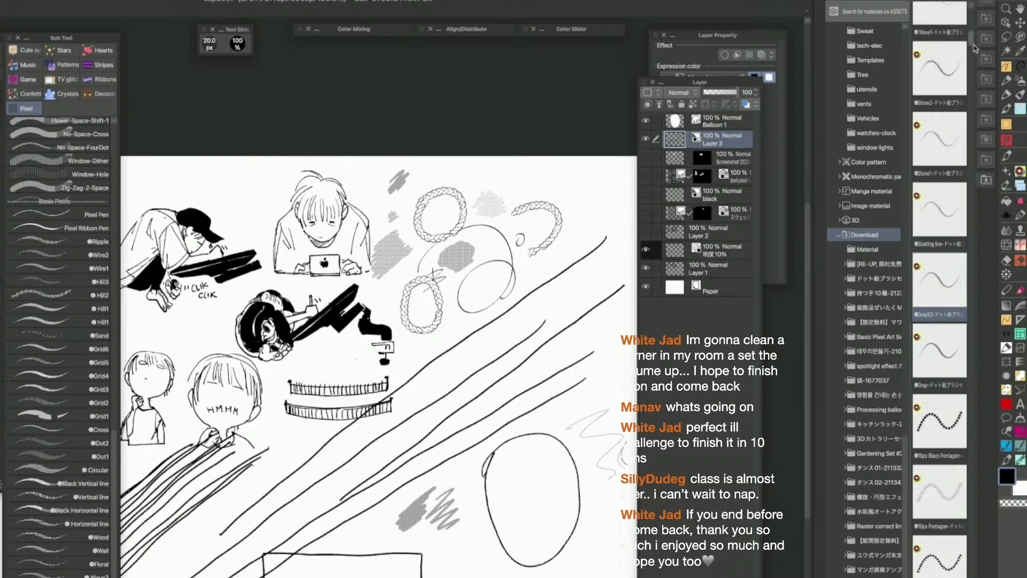
drag(971, 39, 971, 18)
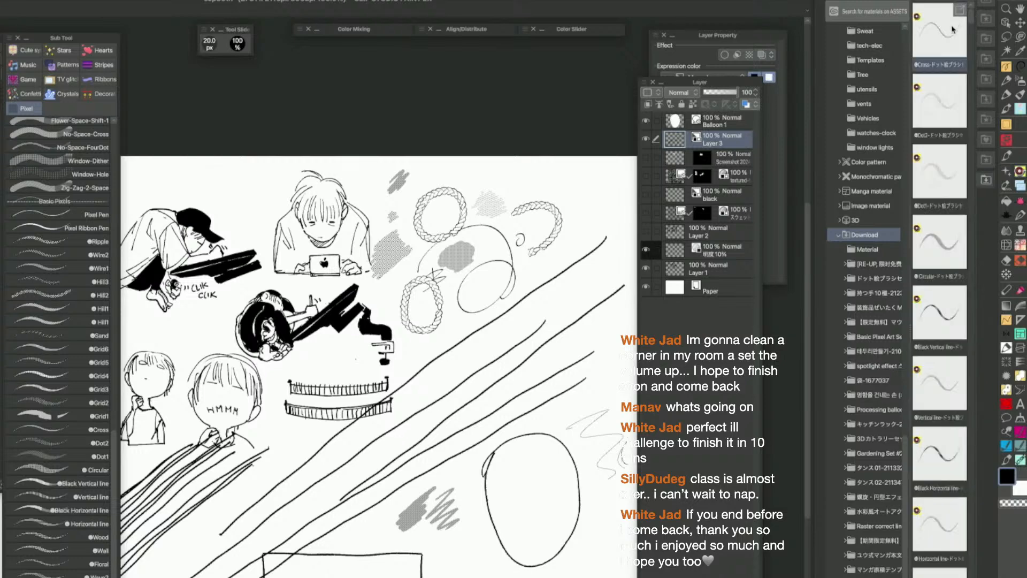
key(Delete)
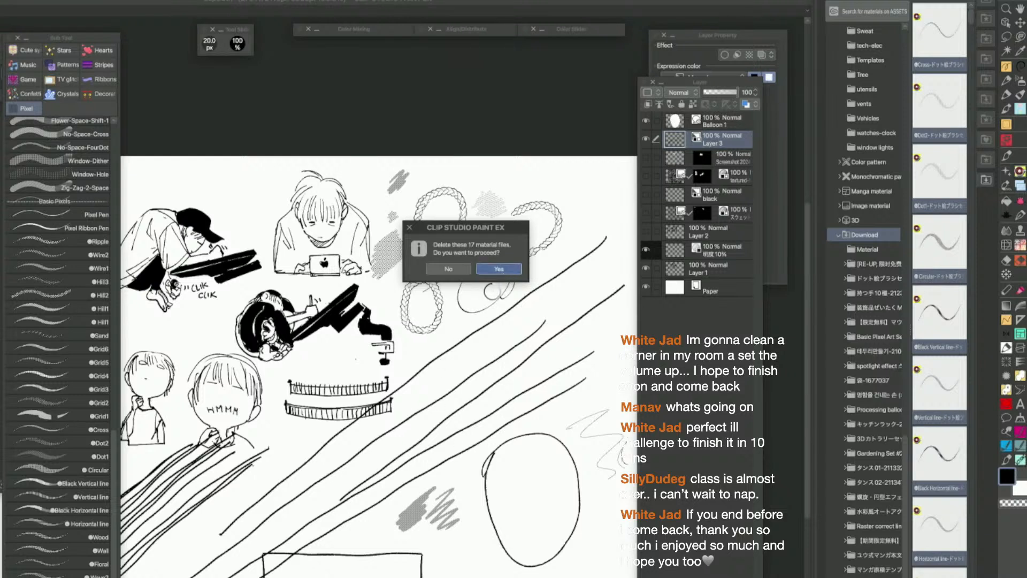
click(504, 268)
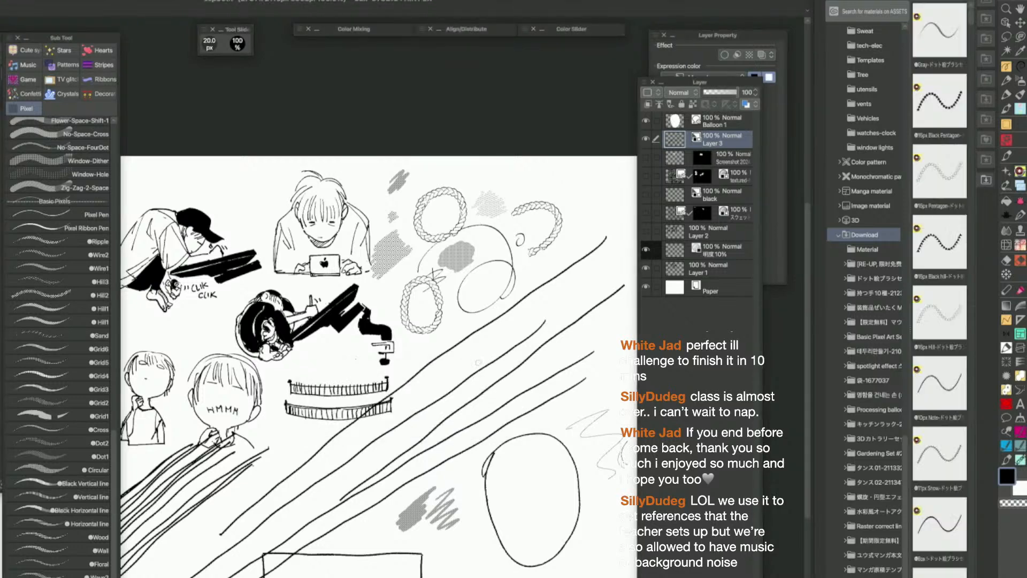
In the ドット絵ブラシセット folder, select the nine brushes from Gray to 8px ? and add them to the Pixel sub tool group
mouse_move(972, 17)
mouse_down()
mouse_move(981, 248)
mouse_move(986, 222)
mouse_up()
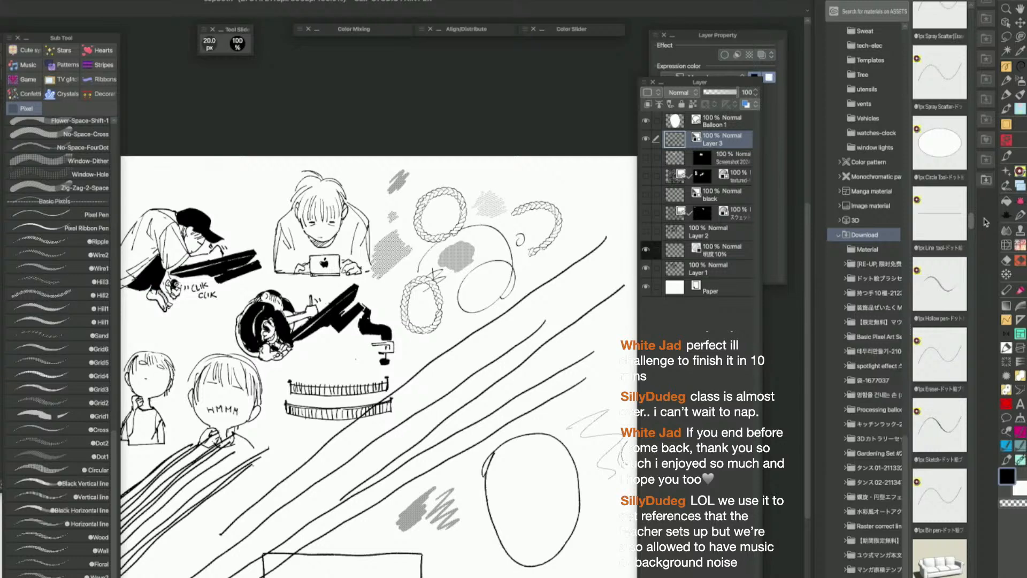
drag(986, 222, 985, 222)
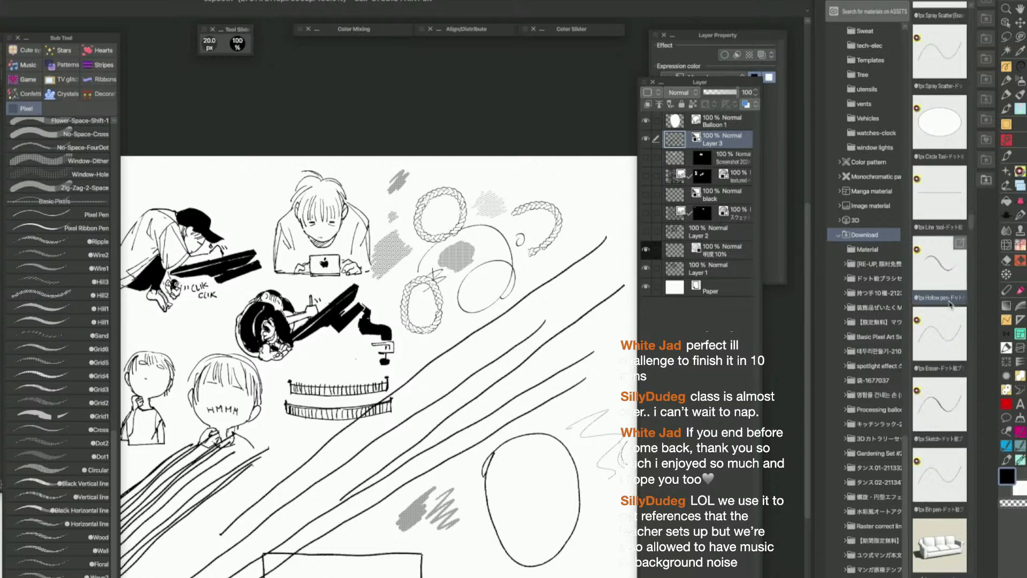
click(941, 492)
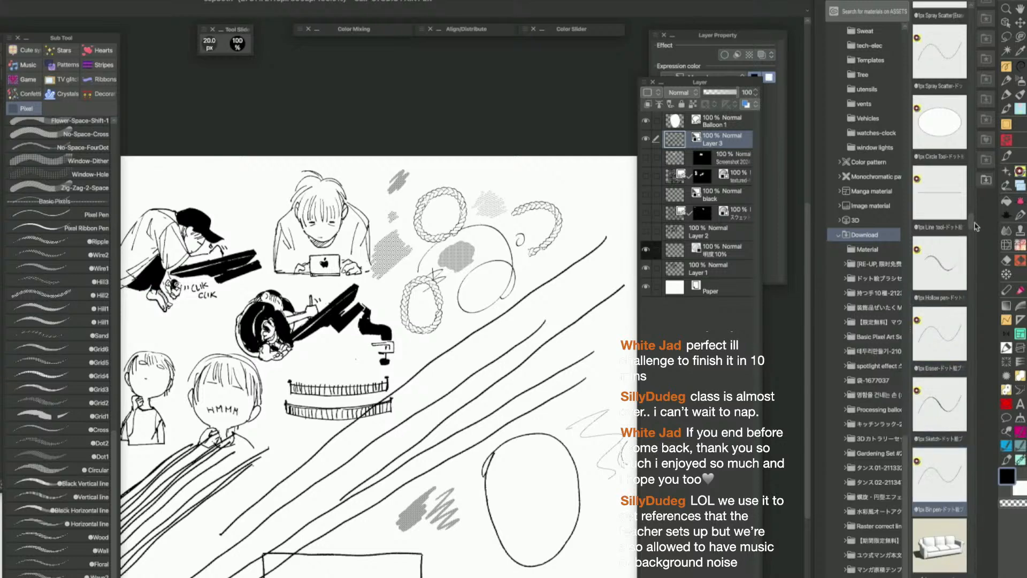
drag(973, 222, 972, 213)
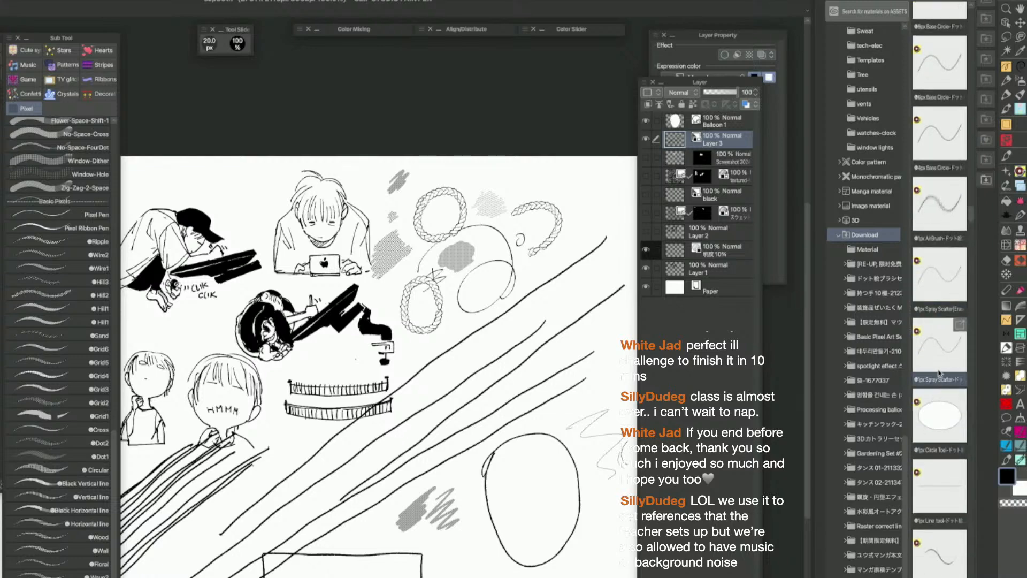
click(944, 428)
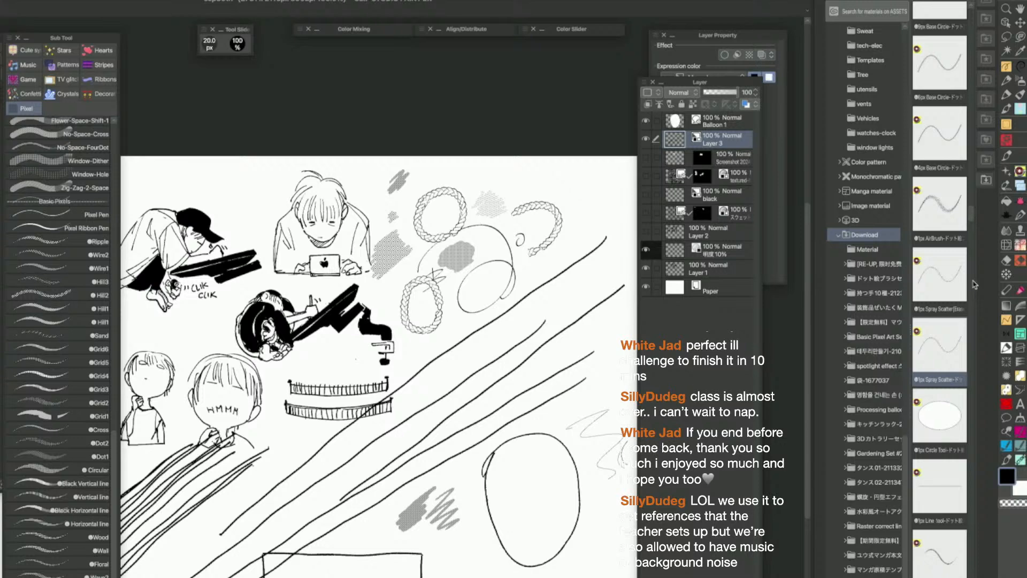
drag(970, 216, 972, 14)
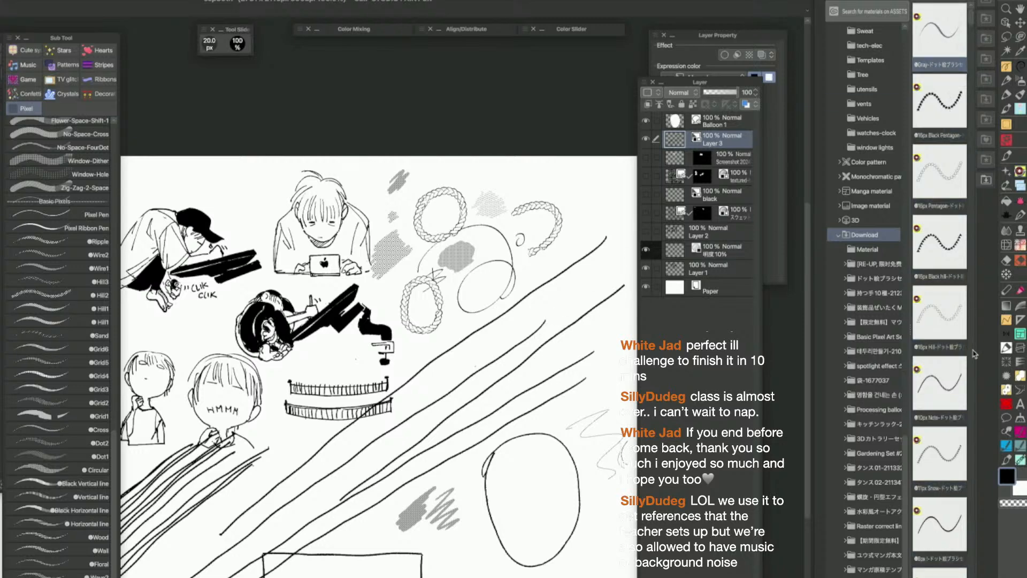
click(881, 278)
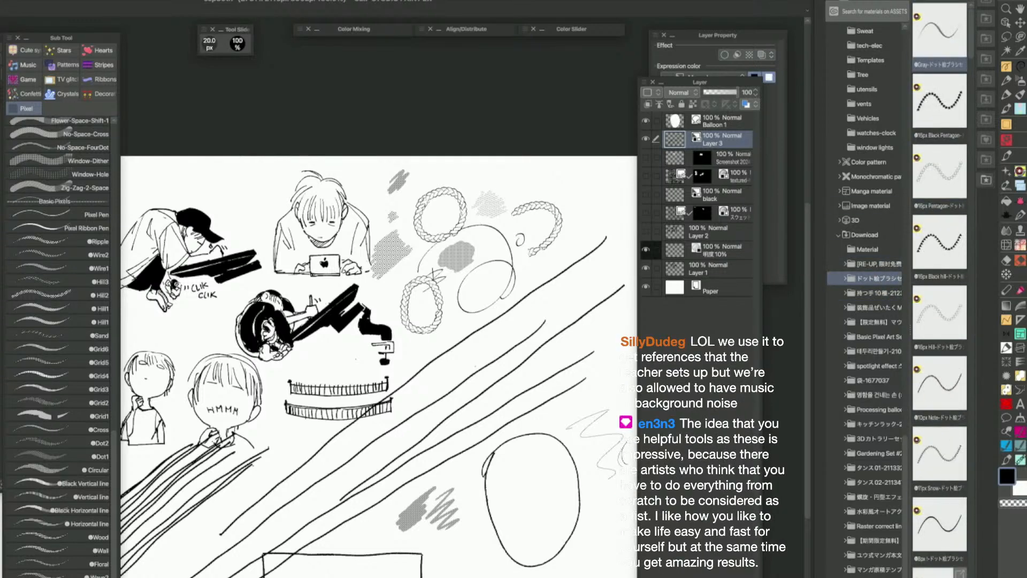
drag(942, 550, 56, 520)
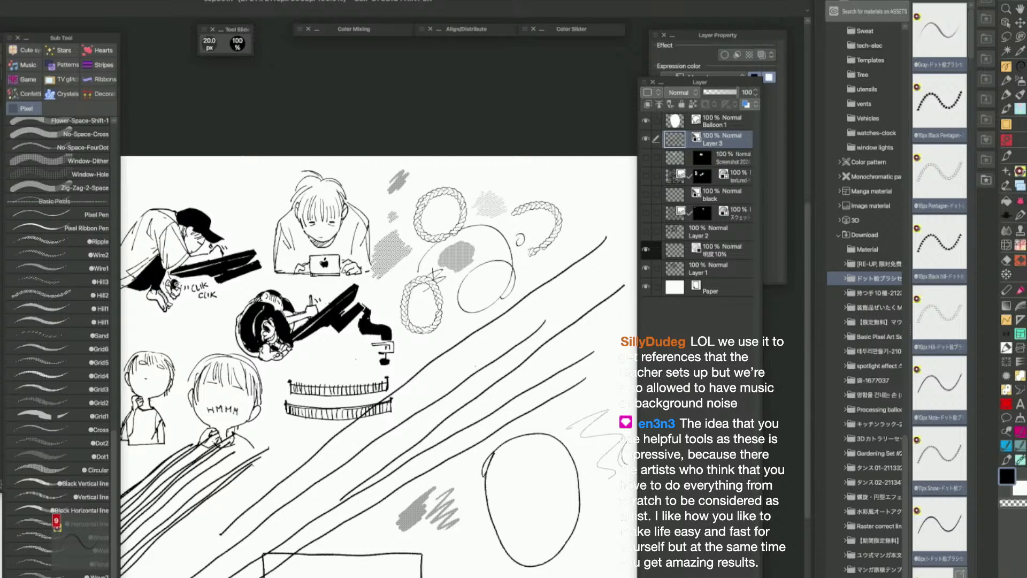
drag(56, 521, 56, 522)
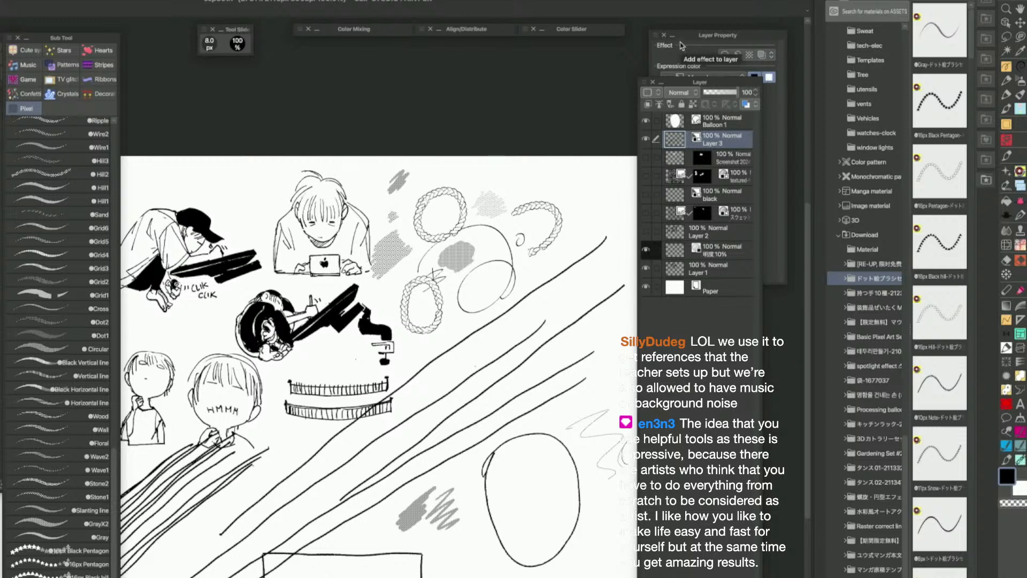
Delete the nine sorted brush materials, from Gray to 8px ?, from the ドット絵ブラシセット folder
click(940, 36)
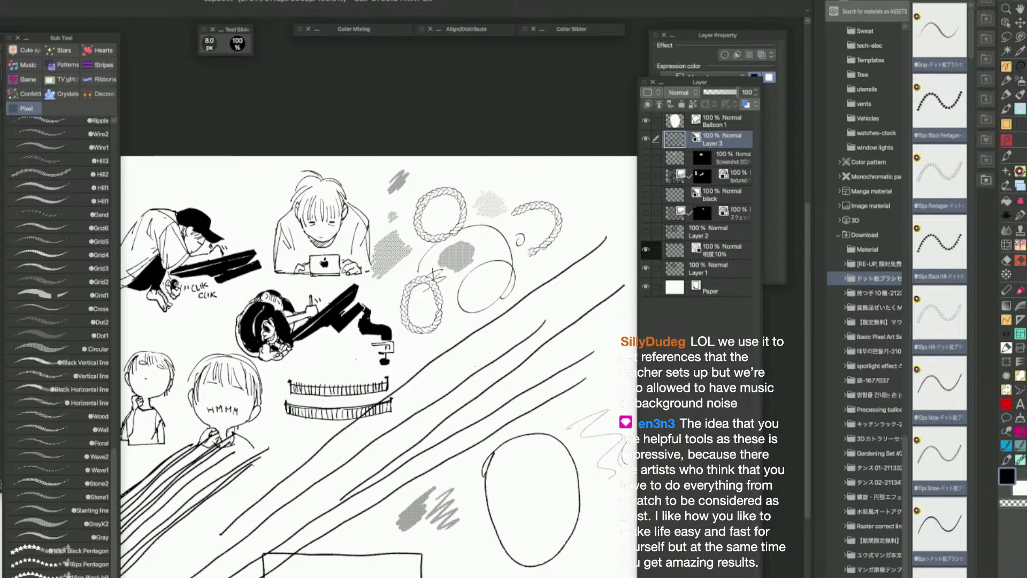
key(Delete)
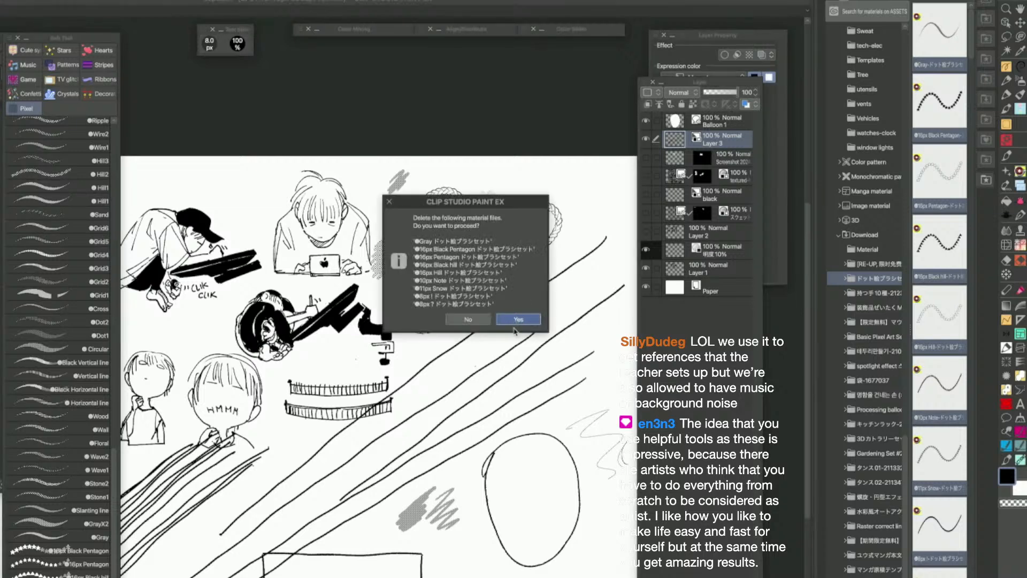
click(515, 321)
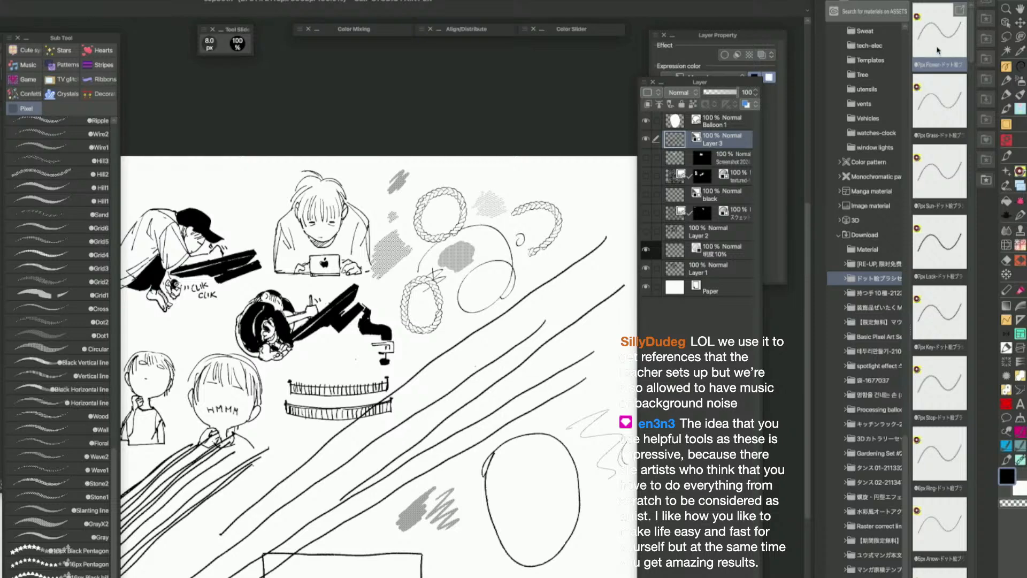
Add the nine brushes from 7px Flower to 8px Concentric Square to the Pixel group and delete their materials from the folder
key(super+a)
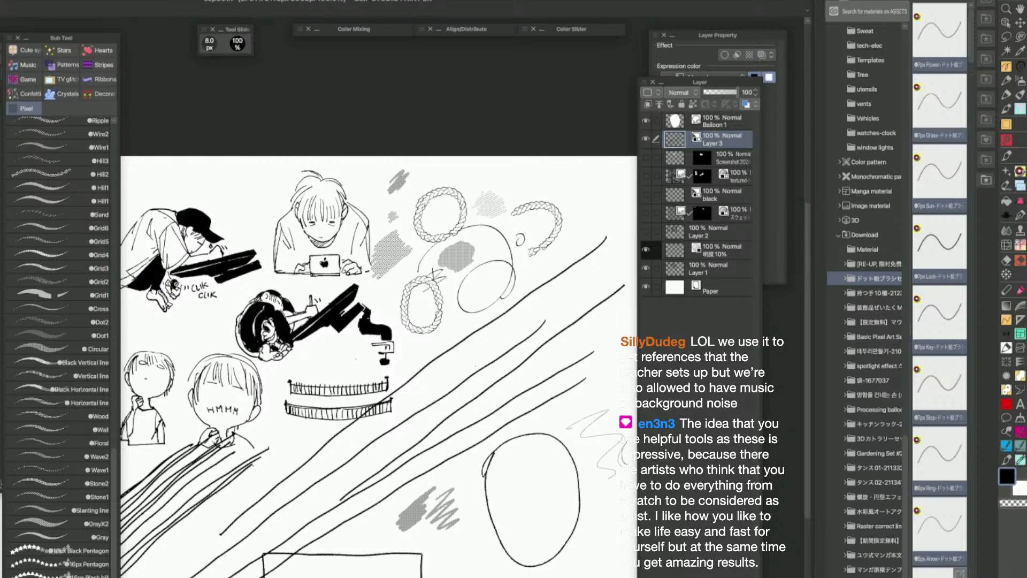
drag(937, 543, 77, 560)
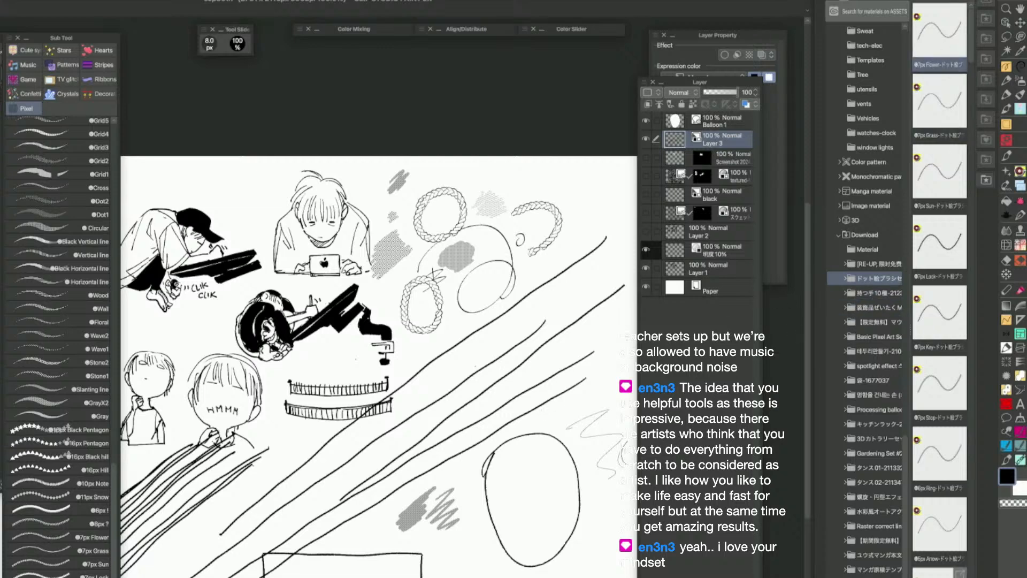
key(Delete)
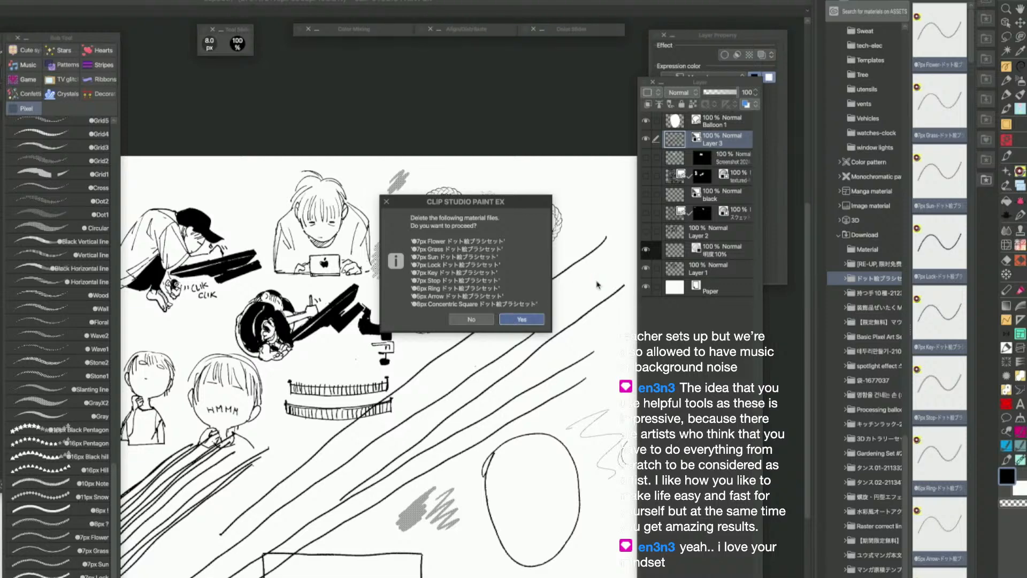
key(Return)
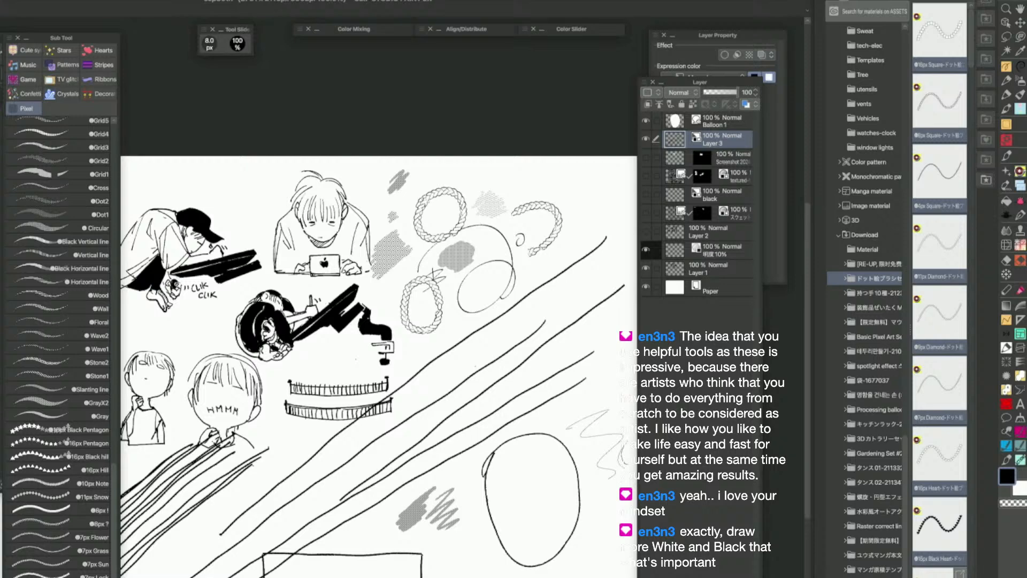
Add the nine brushes from 16px Square to 12px Black Heart to the Pixel group and delete their materials from the folder
drag(940, 527, 42, 530)
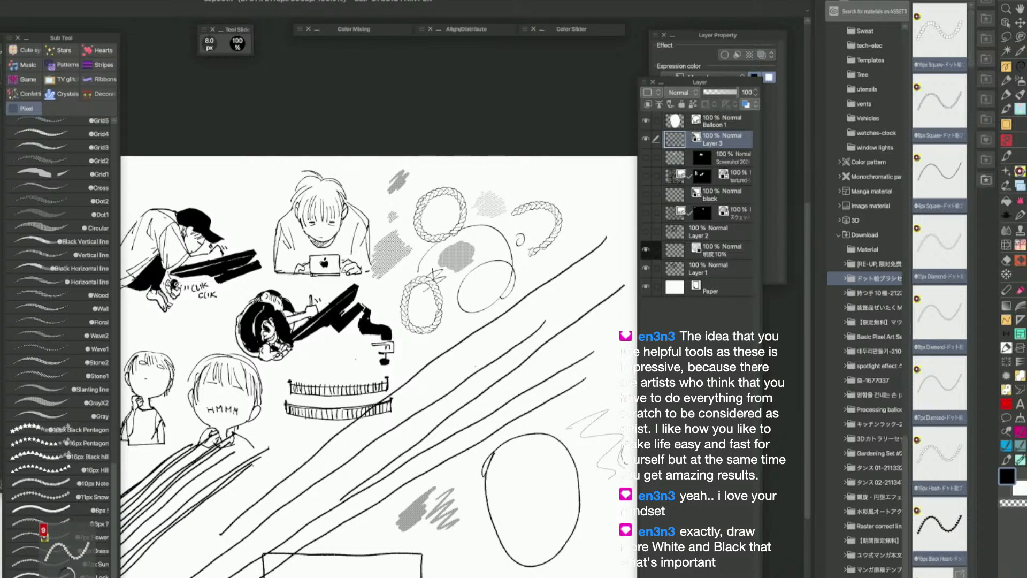
drag(43, 529, 43, 529)
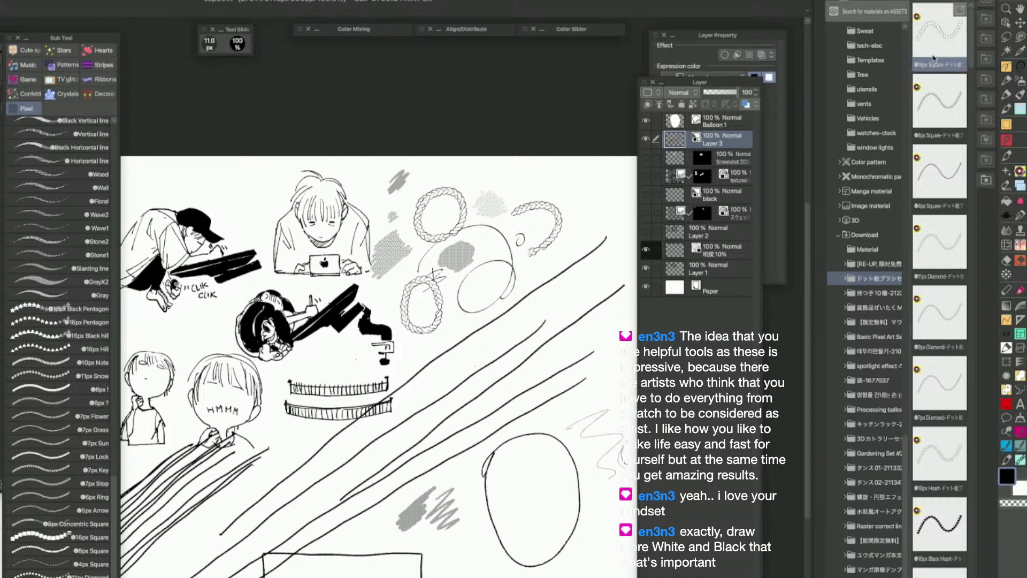
key(Delete)
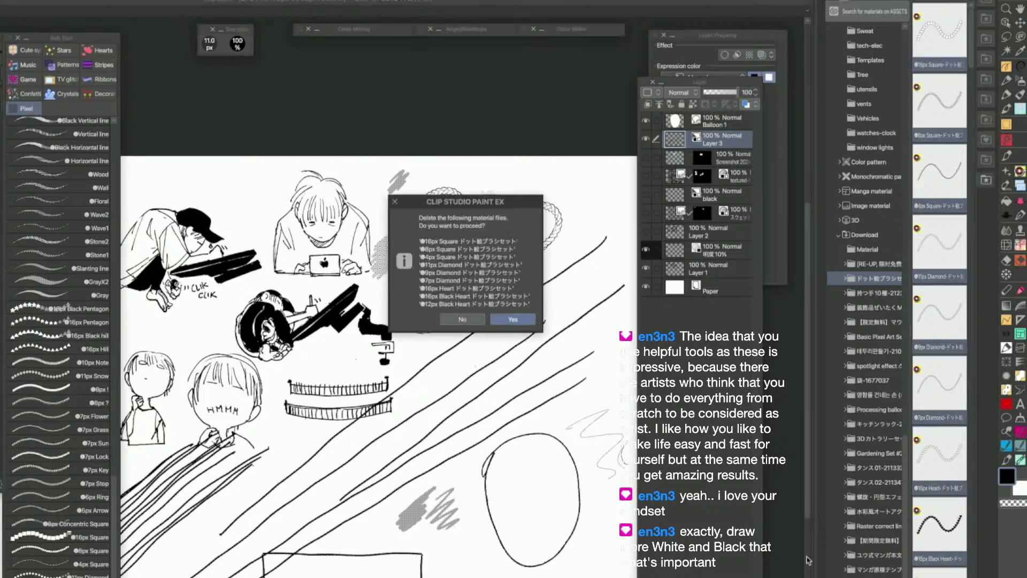
click(507, 320)
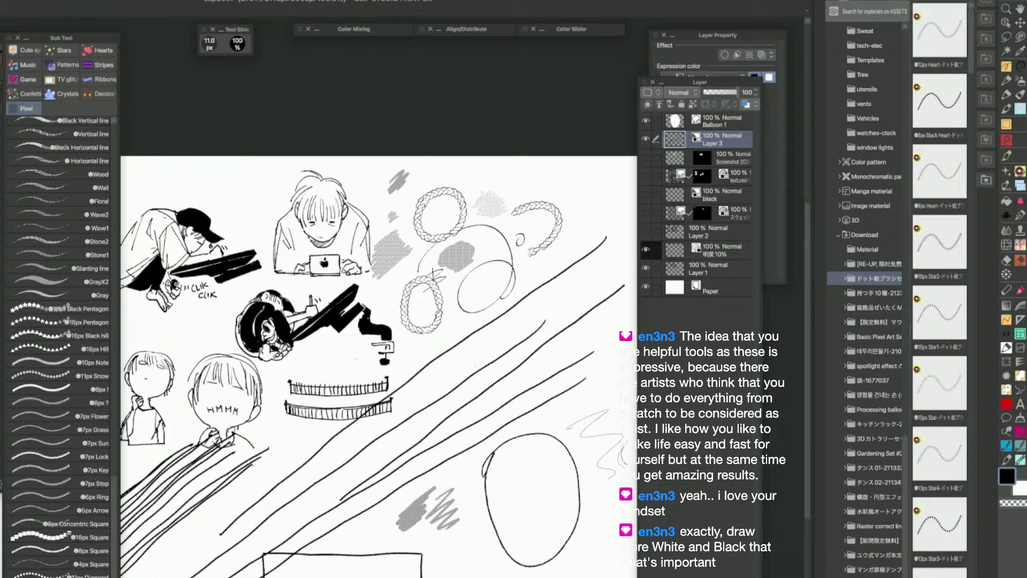
Undo a first test stroke and stamp three overlapping black hearts between the upper diagonal lines with the slightly enlarged heart brush
mouse_move(421, 419)
mouse_down()
mouse_move(479, 382)
mouse_move(507, 395)
mouse_up()
key(super+z)
key(bracketright)
scroll(567, 298, up, 5)
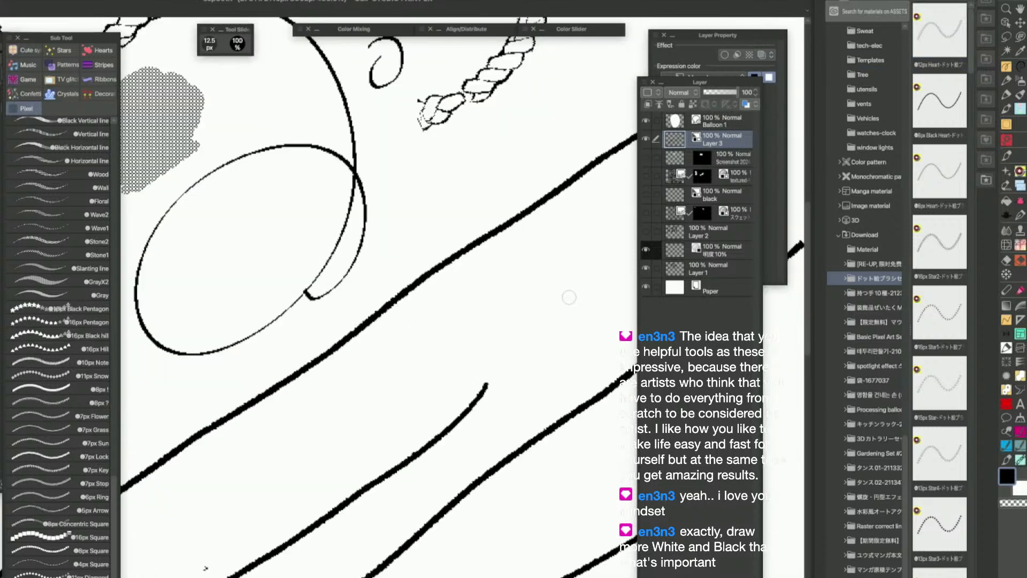
key(bracketright)
click(565, 300)
click(562, 314)
click(569, 314)
Stamp seven small black hearts at 20 px in a loose group between the upper diagonal lines
key(bracketright)
click(466, 329)
click(491, 329)
click(504, 303)
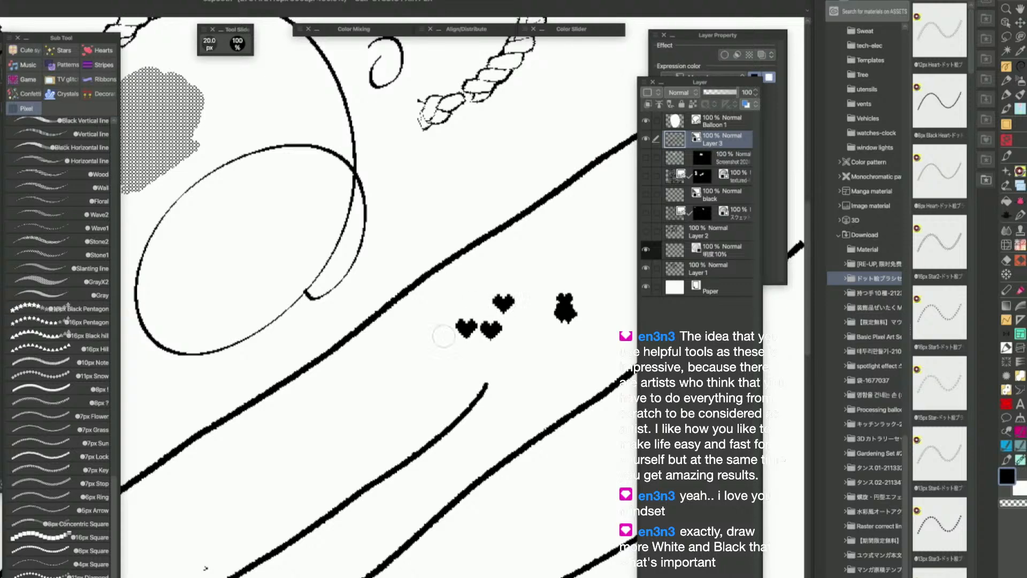
click(434, 348)
click(404, 339)
click(503, 371)
click(515, 390)
Stamp two outlined hearts in the empty area beyond the diagonal lines' upper ends, enlarging the heart brush to 50 px and above
scroll(592, 376, down, 3)
key(space)
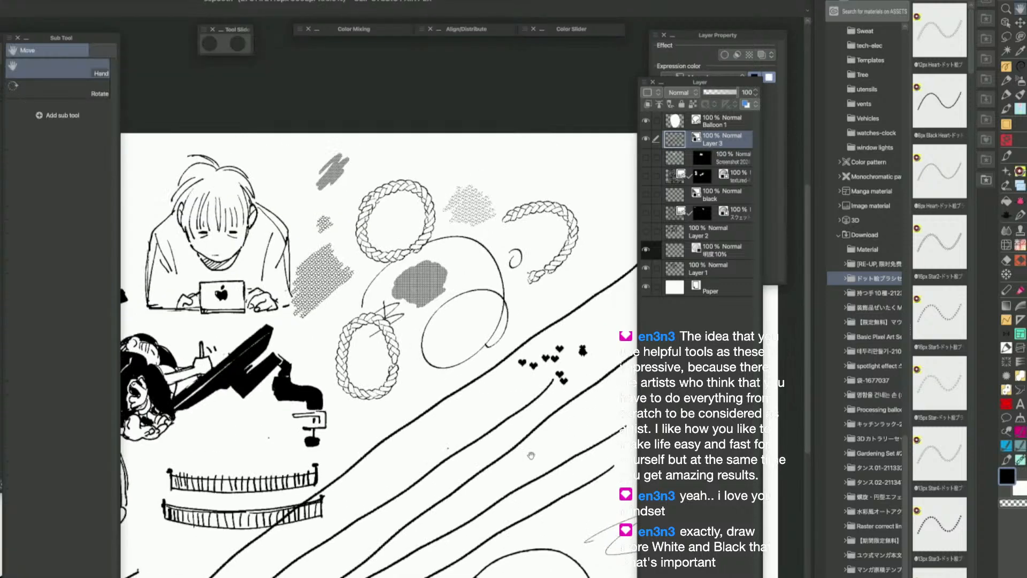
drag(532, 455, 473, 428)
scroll(473, 428, down, 1)
key(bracketright)
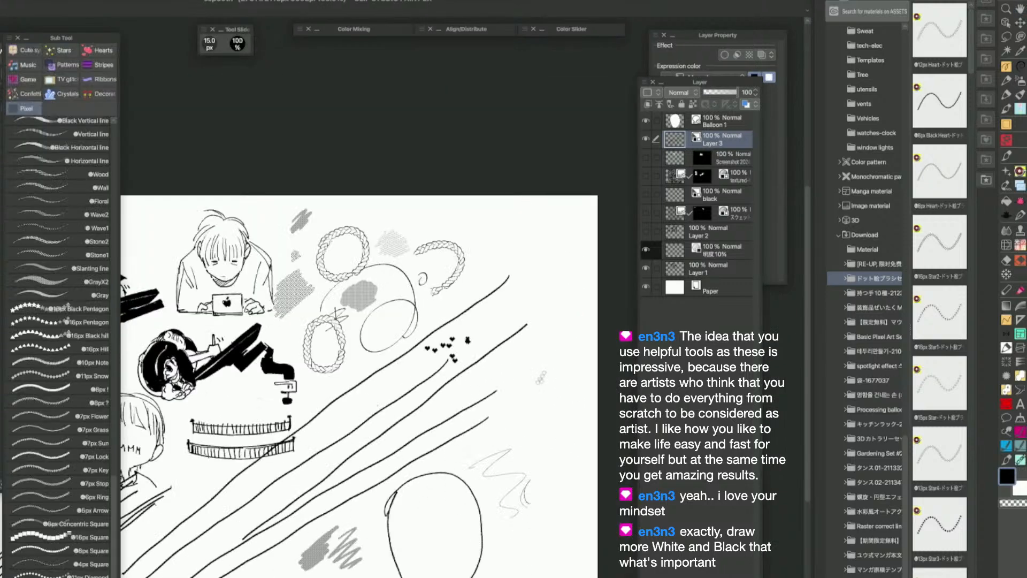
scroll(575, 367, up, 1)
key(bracketright)
key(bracketright)
key(bracketright)
key(bracketright)
key(bracketright)
key(bracketright)
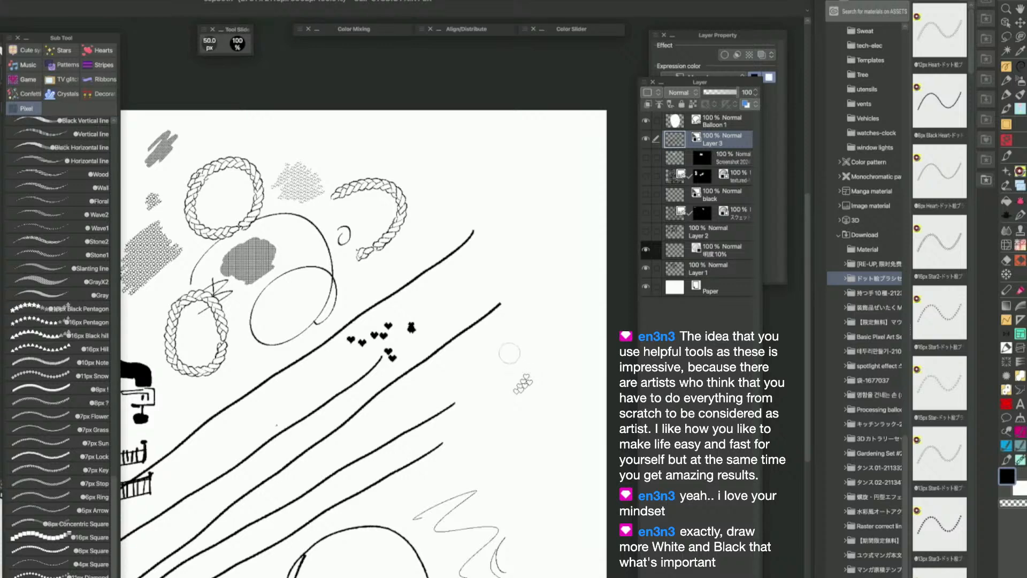
click(509, 349)
key(bracketright)
click(546, 238)
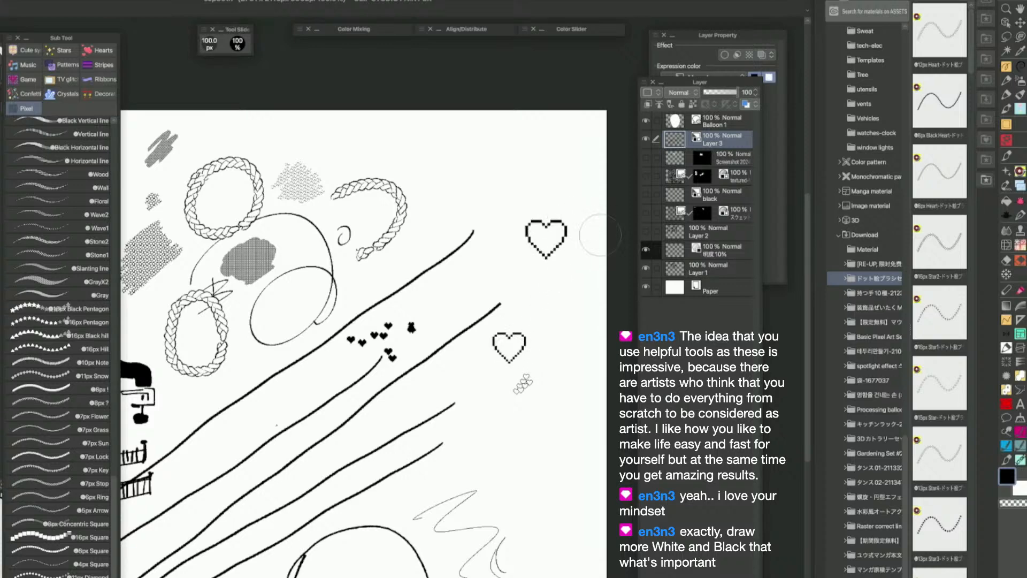
Stamp four outlined hearts at 150 px down the canvas's right side and a larger one over the rectangle's top edge
scroll(589, 246, down, 1)
key(bracketright)
key(bracketright)
click(552, 381)
click(565, 470)
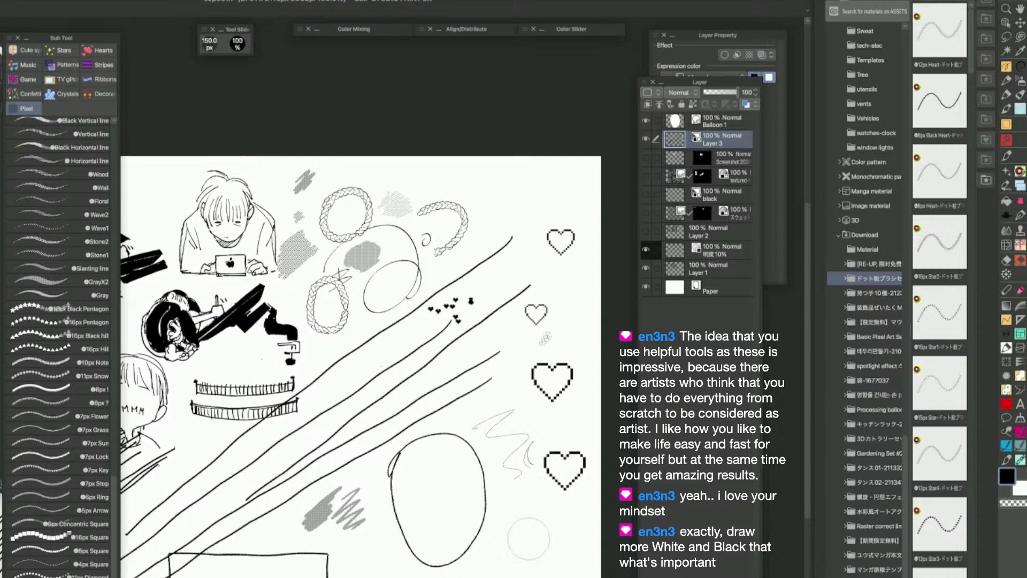
click(519, 551)
click(565, 570)
key(bracketright)
key(bracketright)
key(bracketright)
click(359, 567)
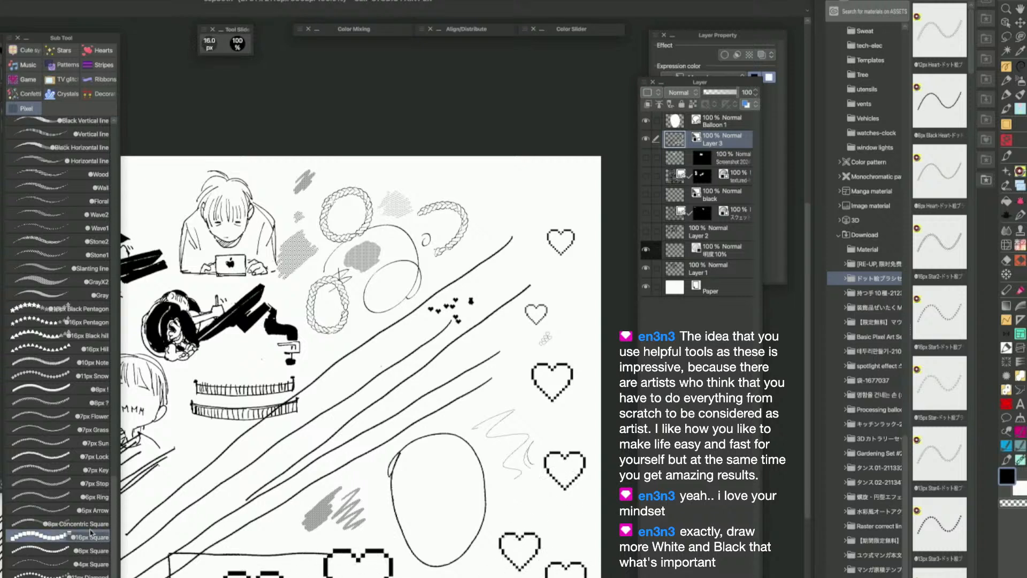
Stamp a square outline above the large oval with the 16px Square brush enlarged to 300 px
click(53, 537)
key(bracketright)
key(bracketright)
key(bracketright)
key(bracketright)
key(bracketright)
key(bracketright)
key(bracketright)
key(bracketright)
key(bracketright)
key(bracketright)
key(bracketright)
key(bracketright)
key(bracketright)
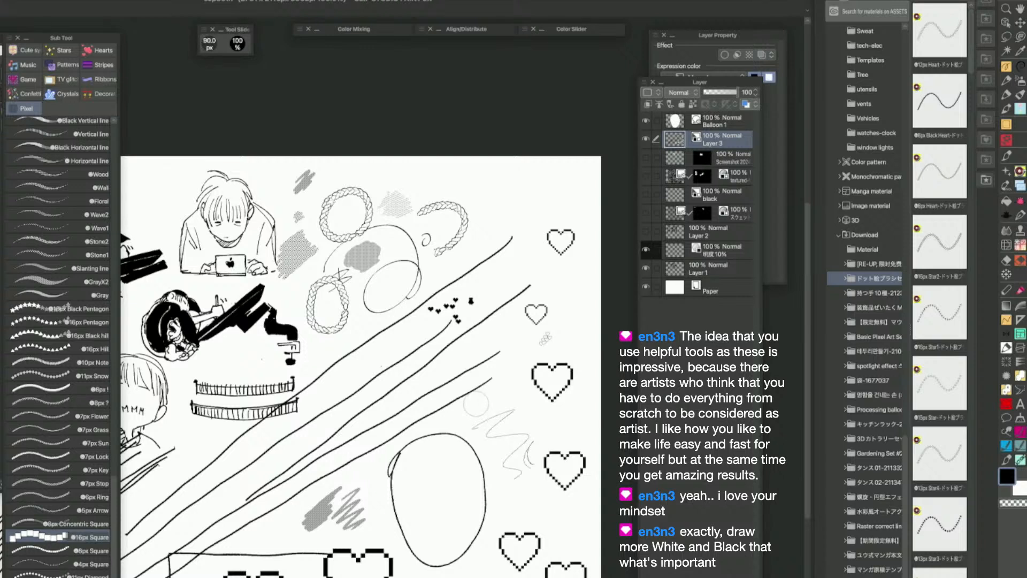
click(478, 403)
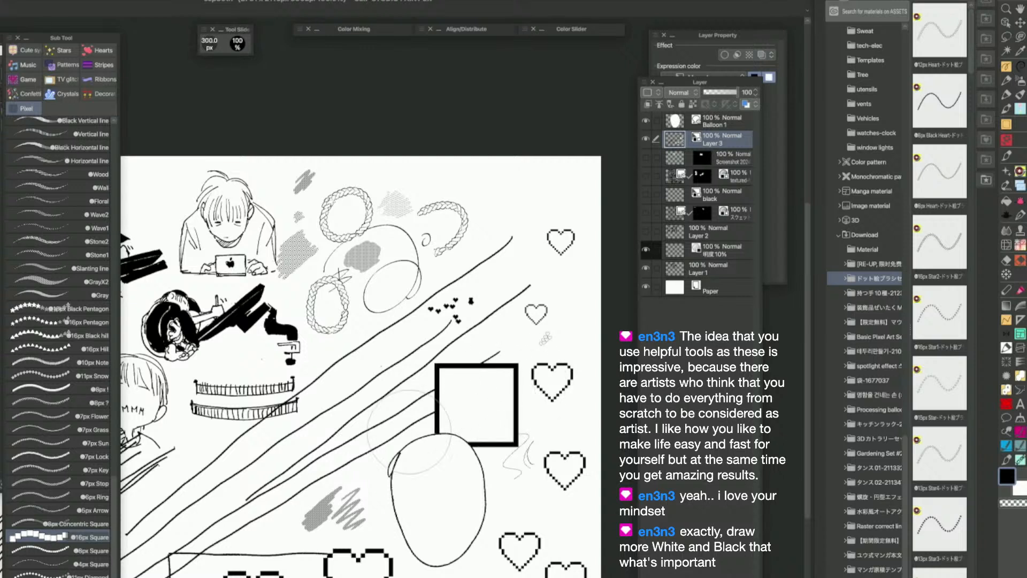
Test the 11px Diamond and 9px Diamond brushes with wavy strokes across the diagonal lines, above the grey scribbles
click(59, 575)
drag(282, 439, 348, 447)
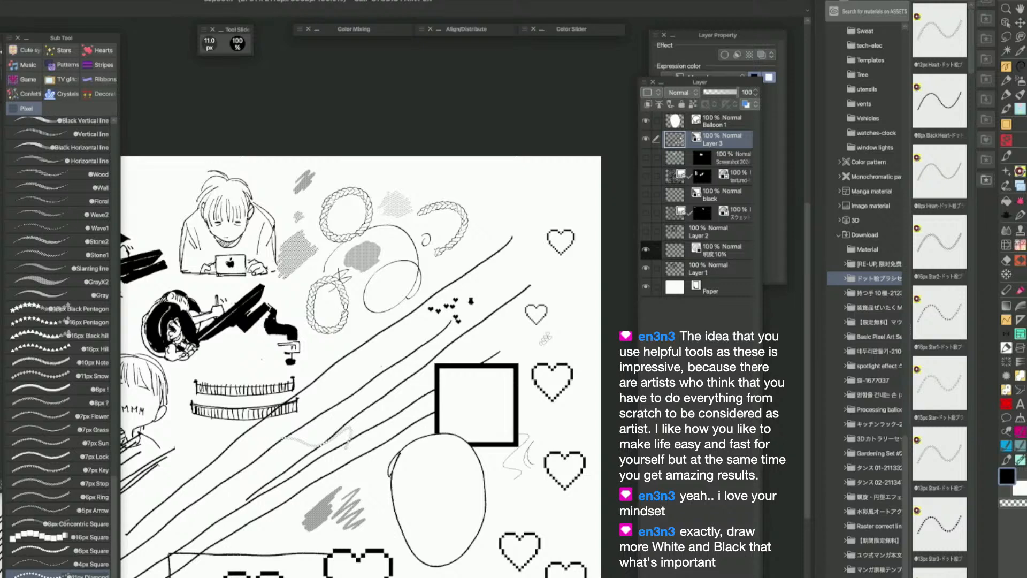
click(59, 577)
drag(260, 451, 379, 443)
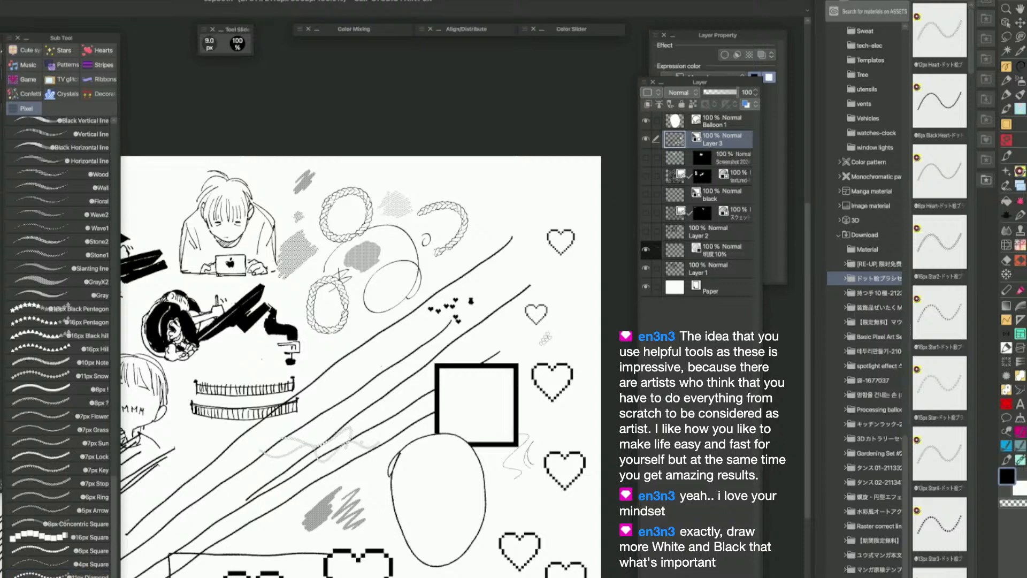
Try stamping two concentric squares at 150 px beside the square outline with the Concentric Square brush
click(59, 524)
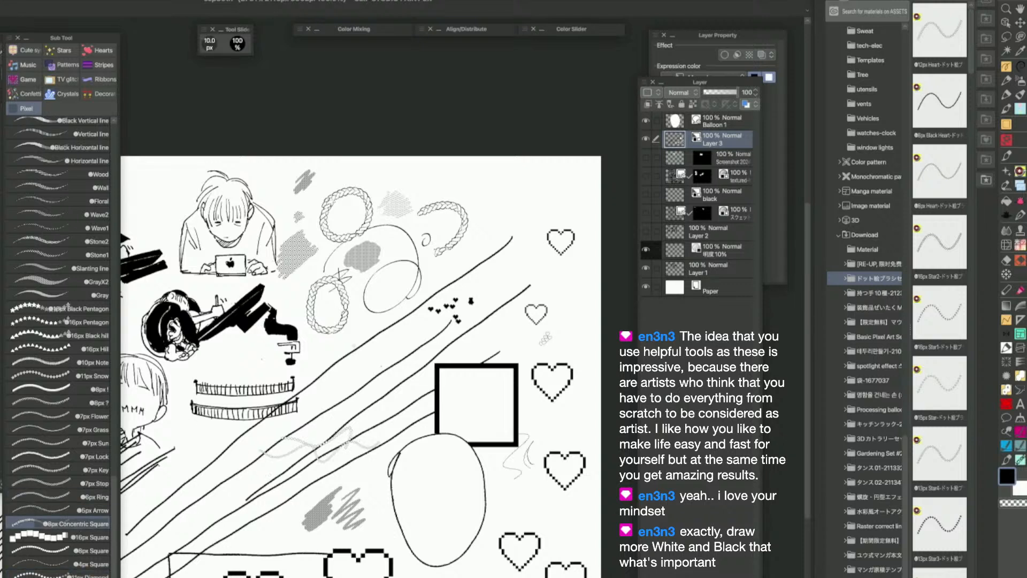
key(bracketright)
key(bracketright)
key(bracketright)
key(bracketright)
key(bracketright)
key(bracketright)
key(bracketright)
key(bracketright)
drag(361, 361, 410, 359)
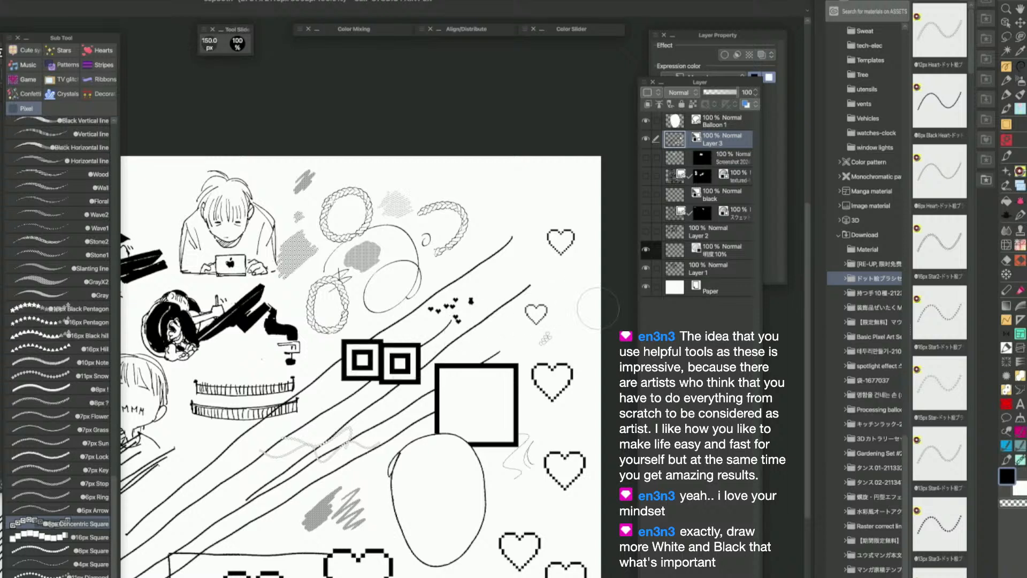
key(super+z)
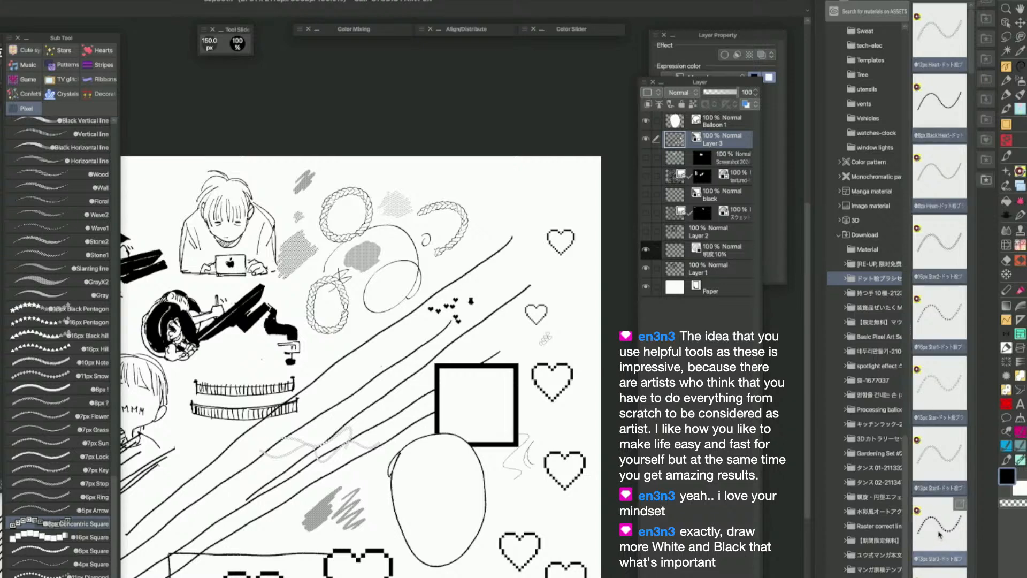
Add the 12px Heart through 13px Star2 brush materials to the Pixel group and stamp star sparkles at 100 px beside the square outline
mouse_move(940, 534)
mouse_down()
mouse_move(787, 486)
mouse_move(64, 546)
mouse_up()
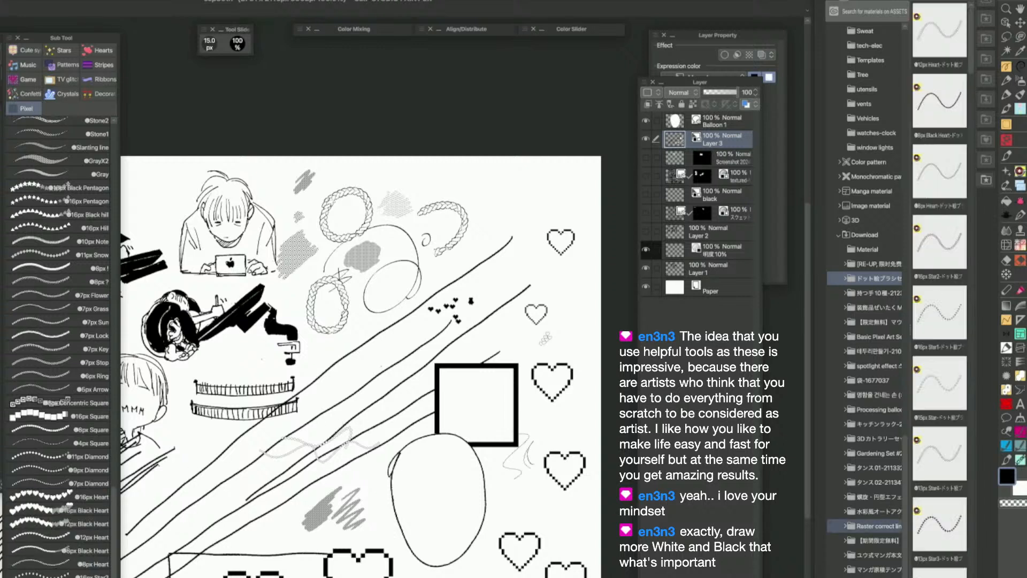
key(bracketright)
key(bracketright)
key(bracketright)
key(bracketright)
key(bracketright)
key(bracketright)
key(bracketright)
key(bracketright)
key(bracketright)
key(bracketright)
drag(371, 358, 401, 362)
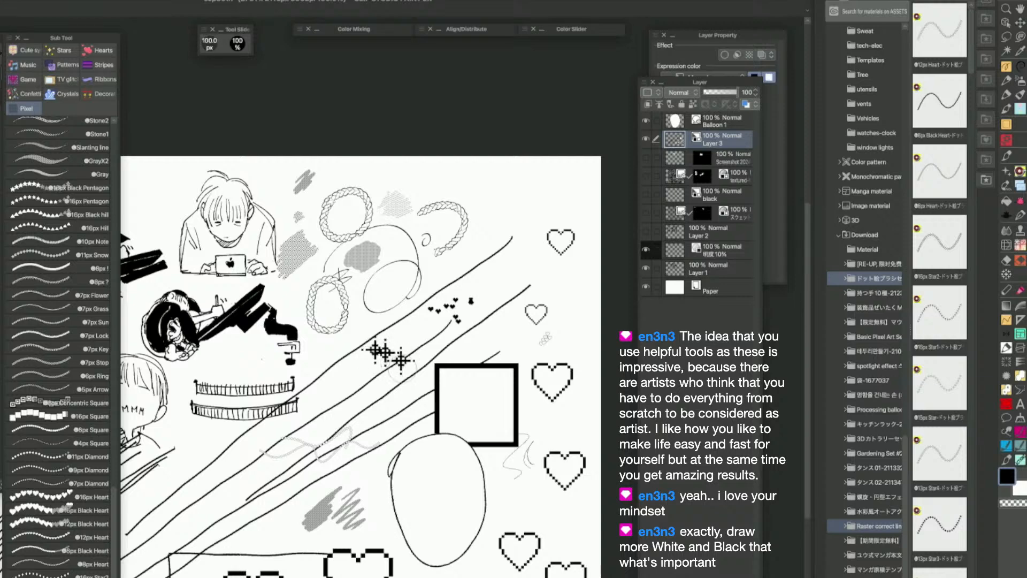
Stamp two black padlocks at 125 px near the upper ends of the diagonal lines with the 7px Lock brush
click(110, 266)
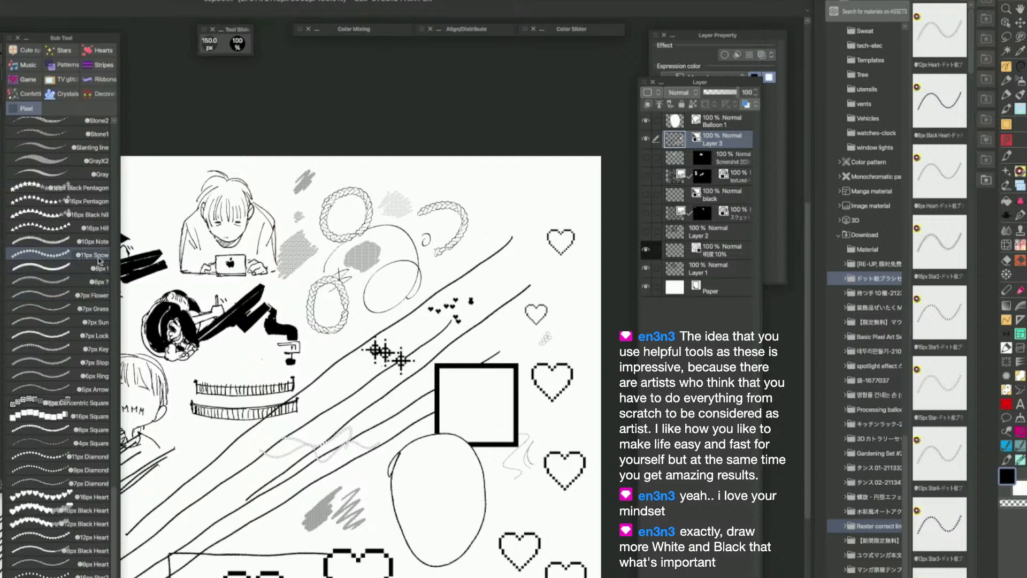
click(99, 260)
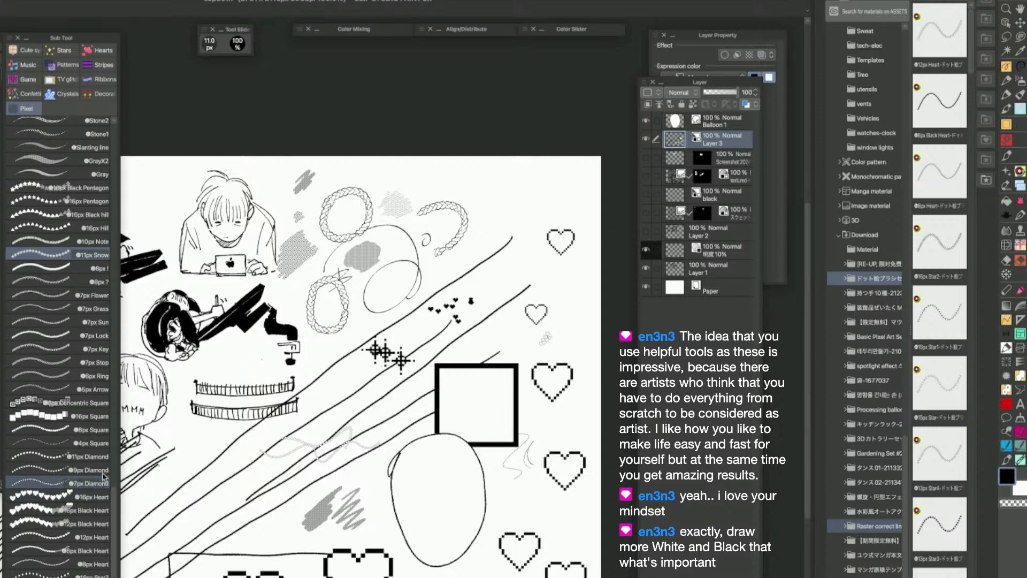
click(96, 323)
click(96, 335)
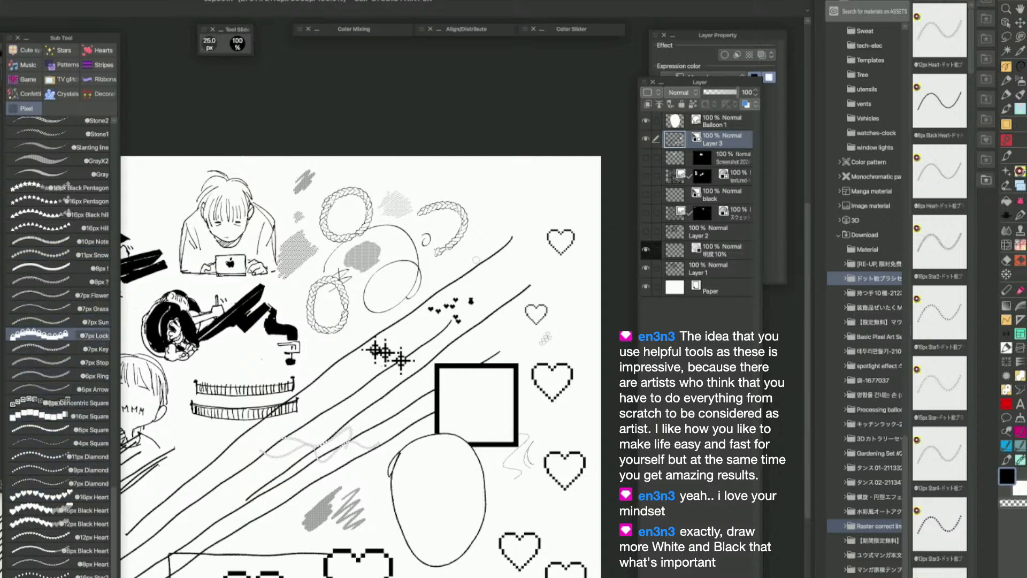
key(])
key(])
key(])
key(])
key(])
key(])
key(])
drag(487, 278, 519, 274)
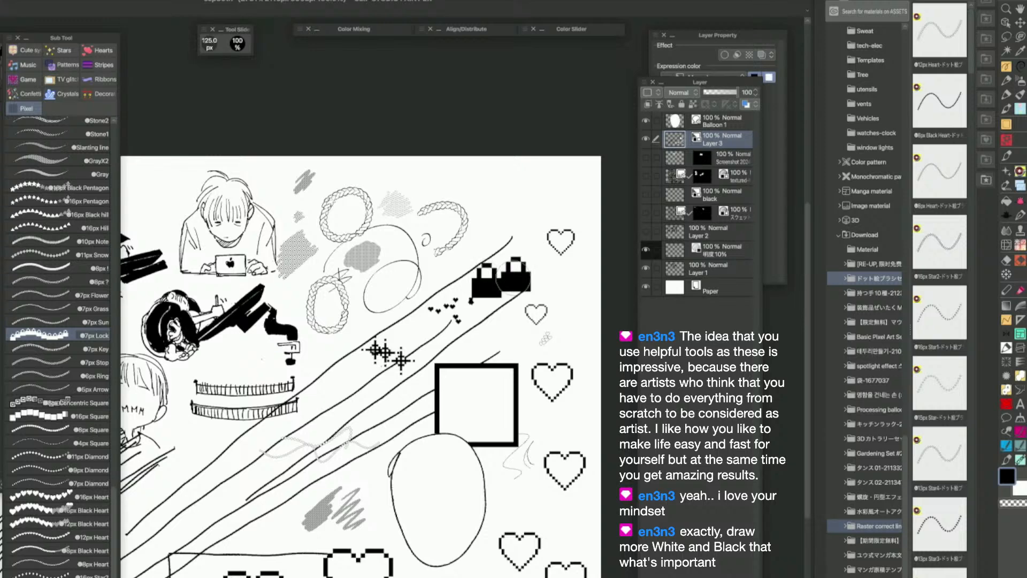
Stamp two more padlocks at 150 px above the first pair
key(])
click(525, 220)
click(468, 241)
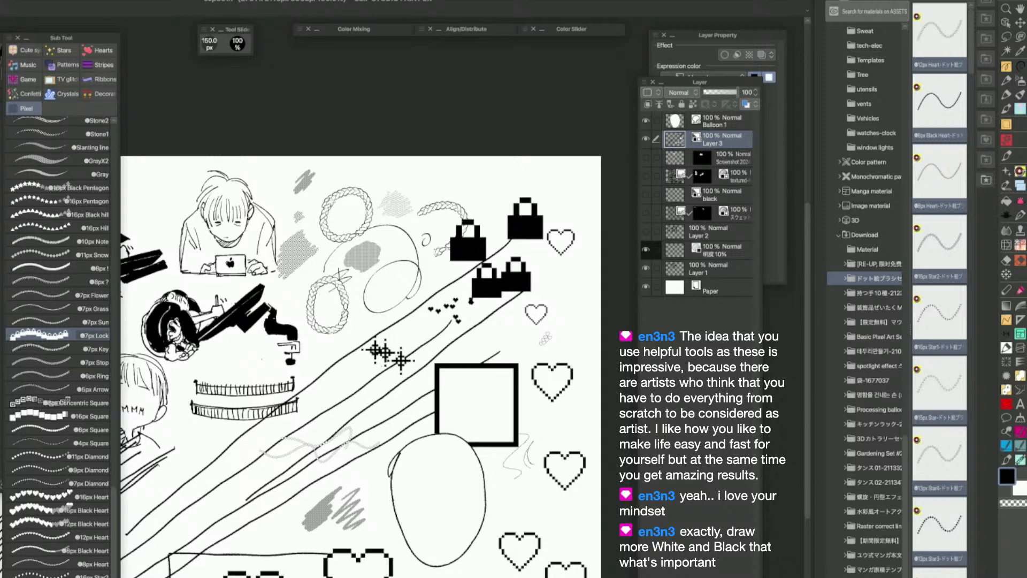
Delete the 12px Heart through 13px Star2 originals and add the 13px Star1 through 42px Concentric Floor brushes to the Pixel group
key(Delete)
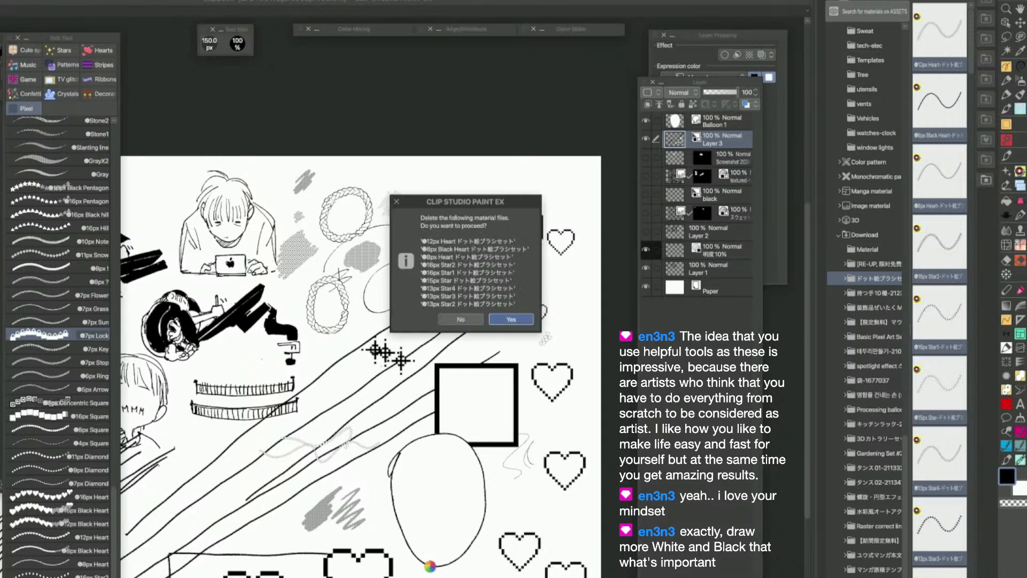
key(Return)
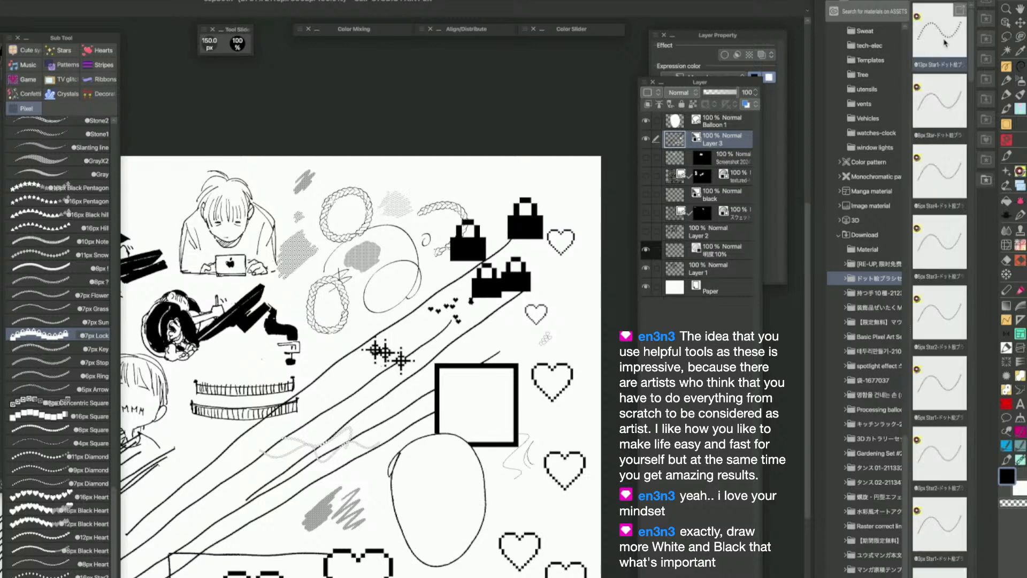
scroll(972, 83, down, 2)
scroll(973, 83, up, 2)
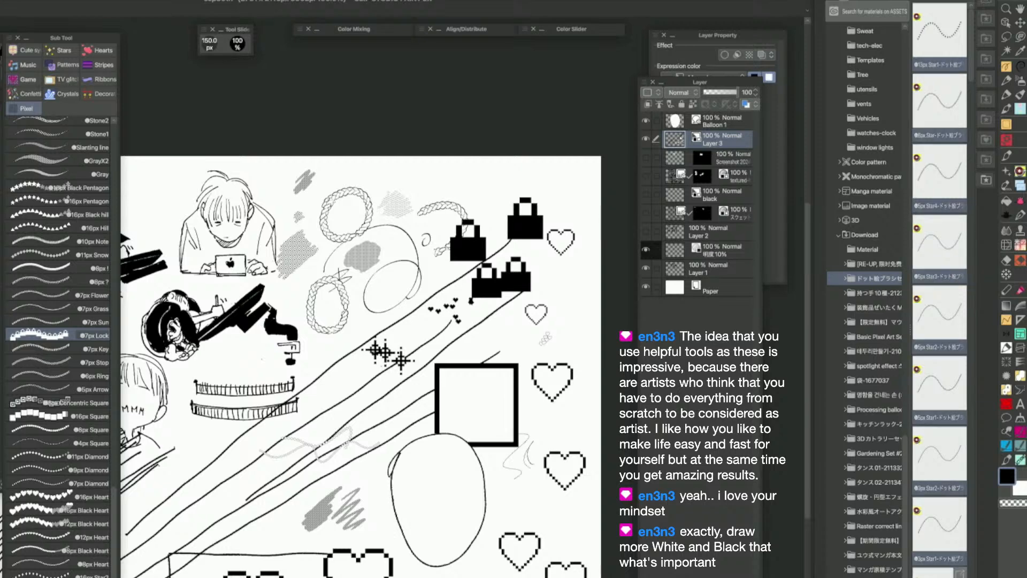
mouse_move(845, 557)
mouse_down()
mouse_move(549, 538)
mouse_move(342, 543)
mouse_move(52, 572)
mouse_up()
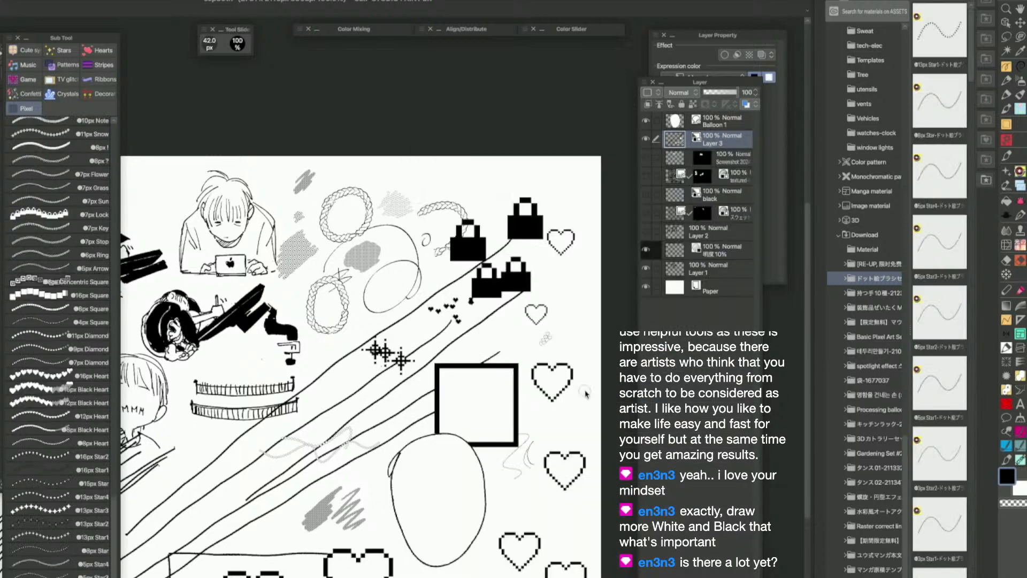
Draw a short stroke at 42 px with the Concentric Floor brush over the grey scribbles beside the large oval
key(q)
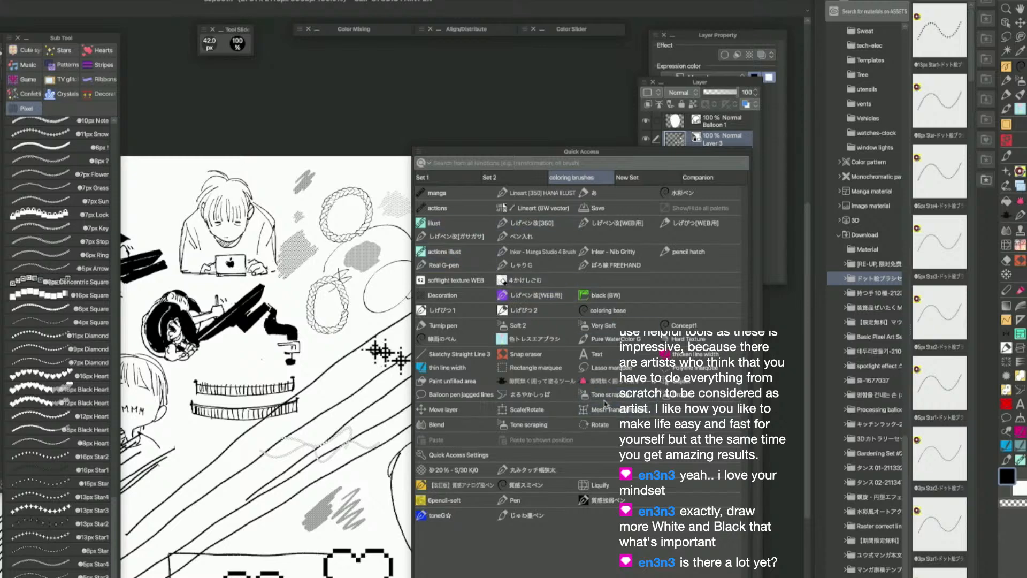
click(421, 195)
drag(323, 503, 388, 496)
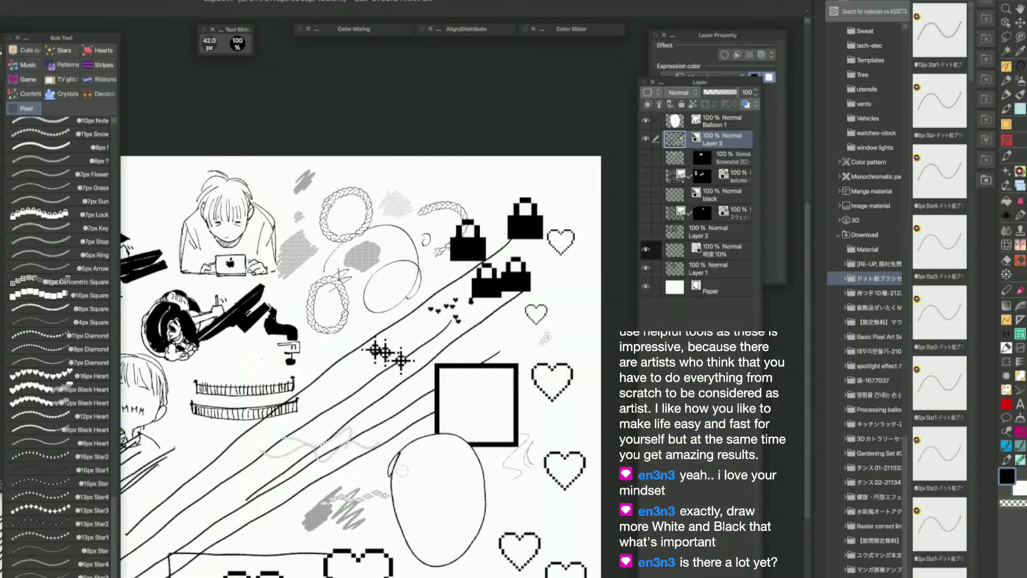
Stamp two enlarged concentric floor tiles around the lower part of the large oval and set the brush size to 200 px
key(])
key(])
key(])
key(])
key(])
key(])
key(])
key(])
key(])
drag(393, 554, 514, 506)
key([)
key([)
key([)
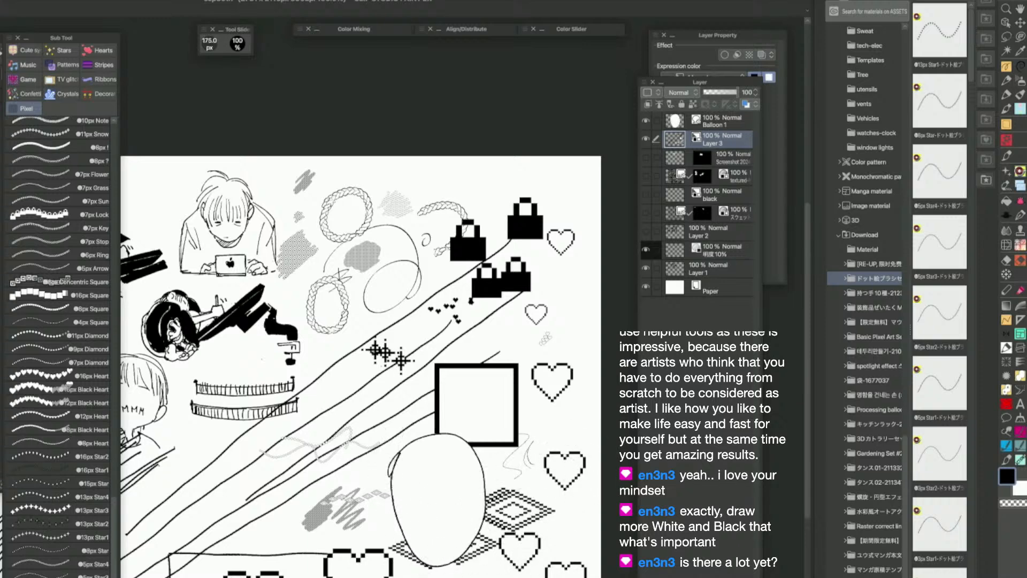
key(])
Delete the 13px Star1 through 42px Concentric Floor originals from the downloaded materials
click(940, 50)
shift+click(941, 575)
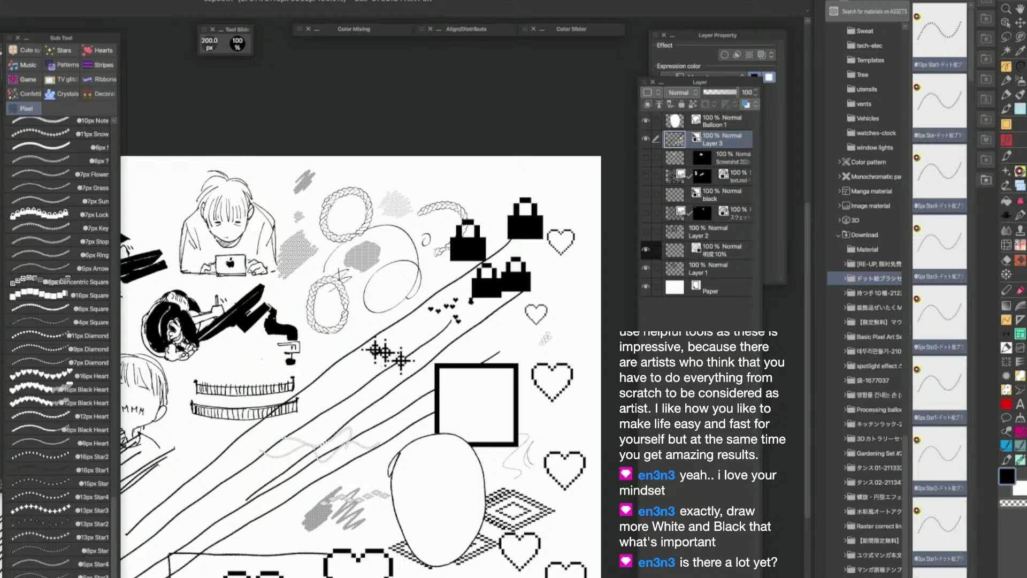
key(Delete)
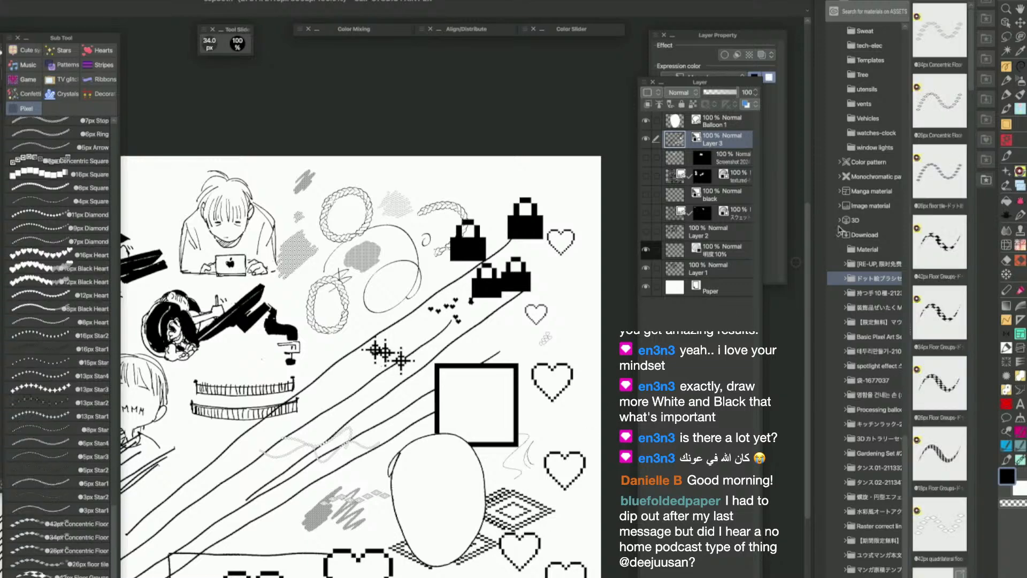
Delete the 34px Concentric Floor through 34px quadrilateral floor originals from the downloaded materials
click(941, 47)
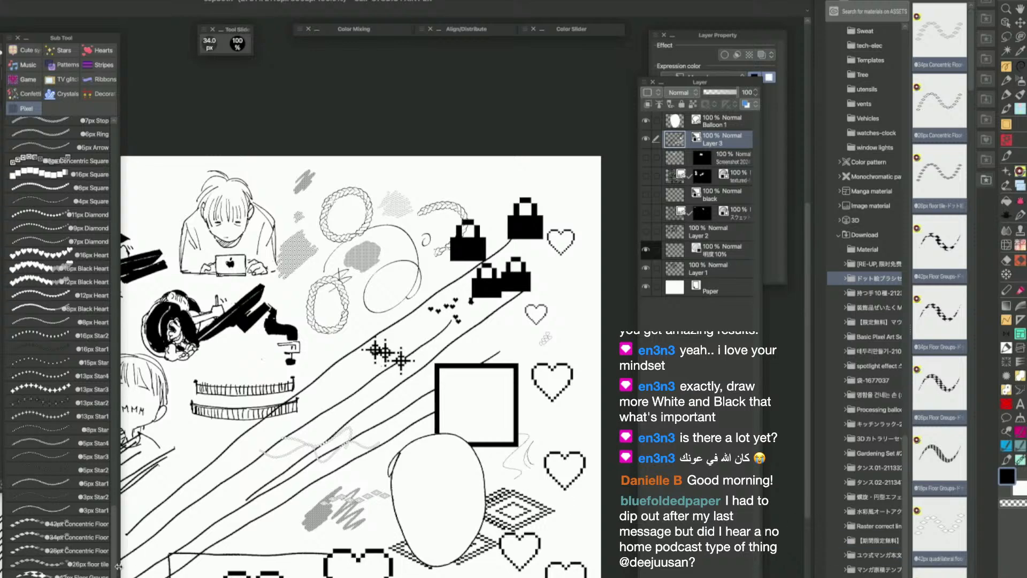
scroll(117, 554, down, 1)
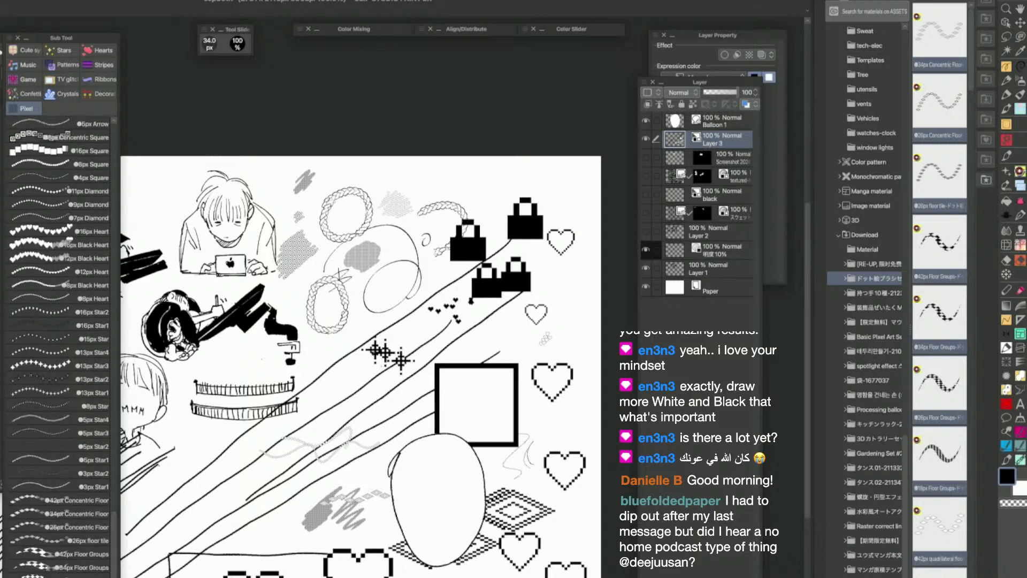
key(Delete)
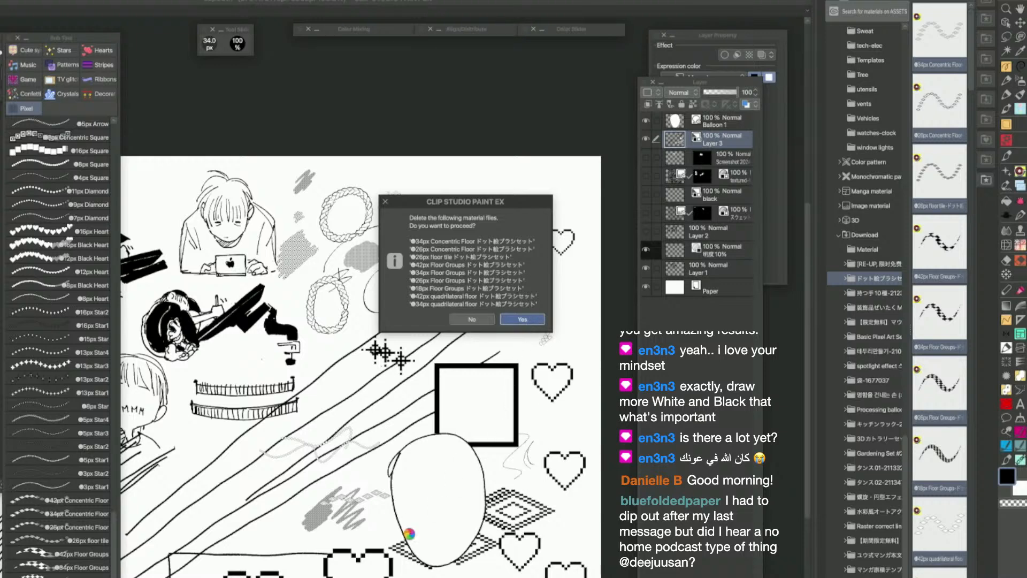
key(Return)
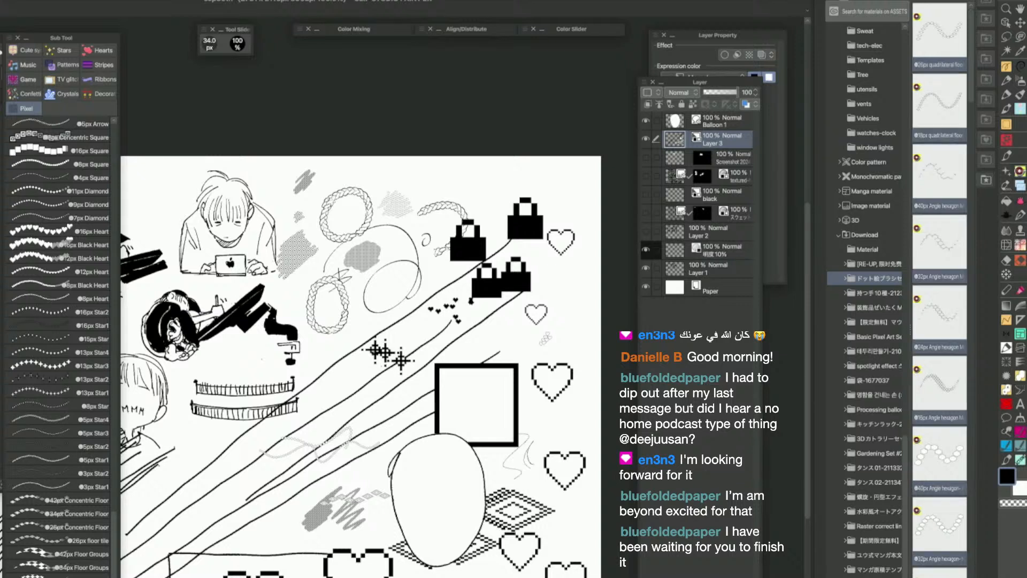
Add the 26px quadrilateral floor through 24px Angle hexagon brushes to the Pixel group and delete their originals
drag(940, 573, 47, 529)
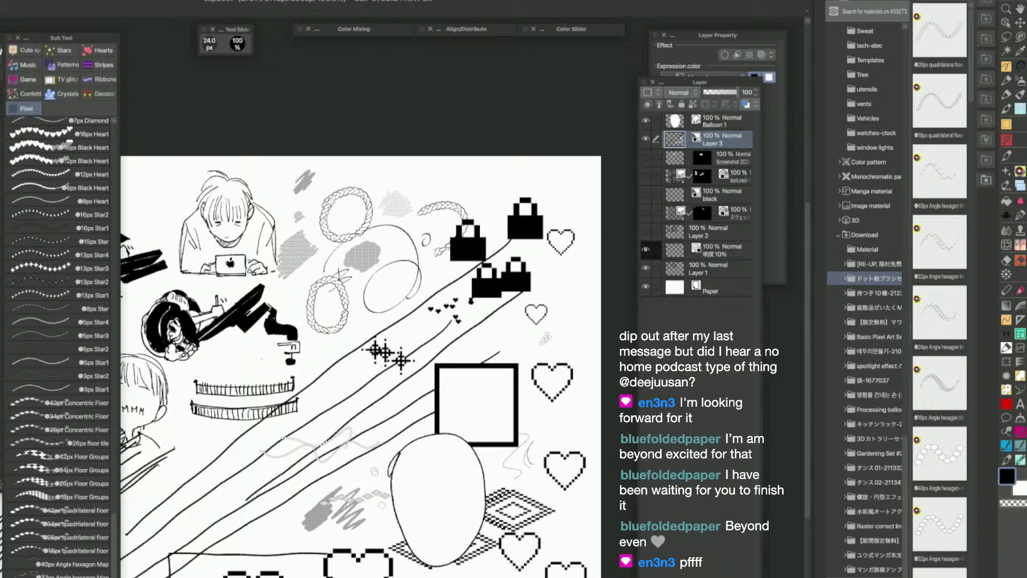
click(939, 56)
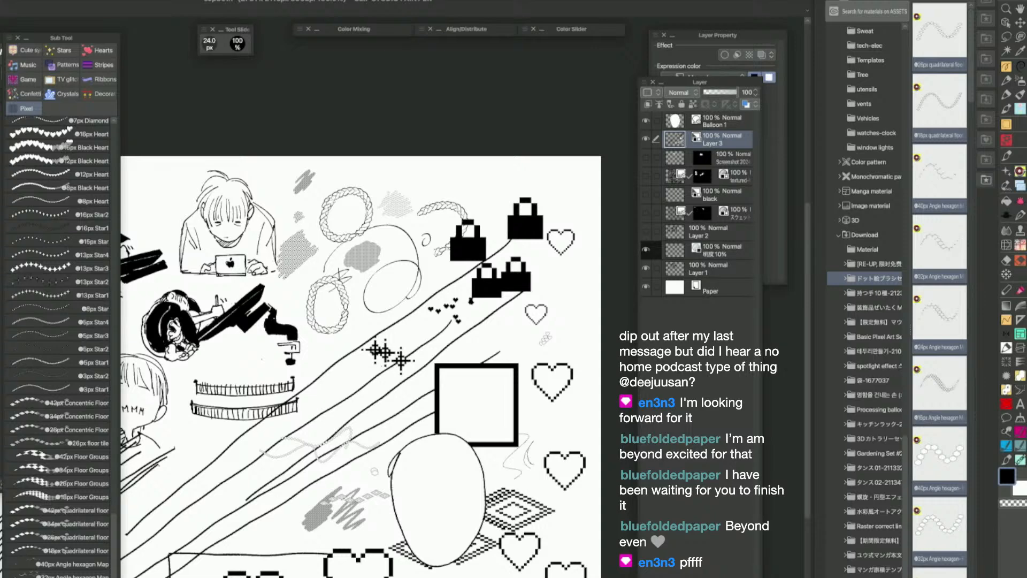
key(Delete)
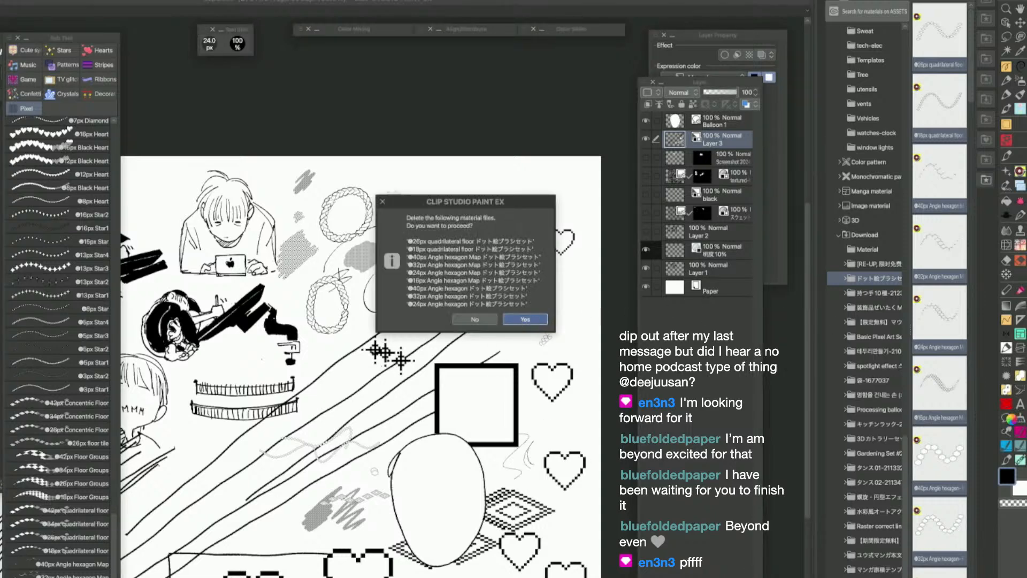
key(Return)
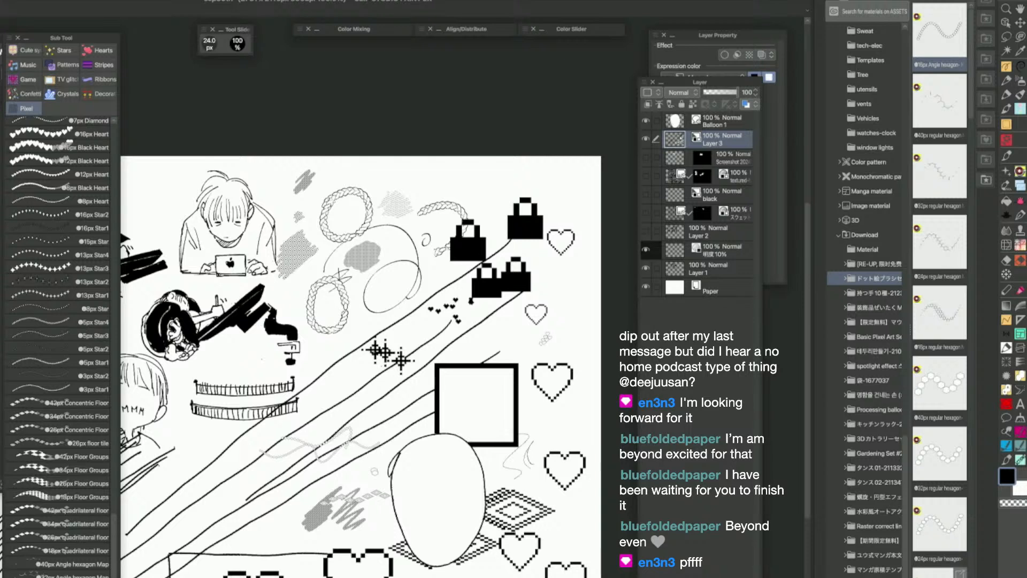
Add the 16px Angle hexagon through 16px regular hexagon brushes to the Pixel group and delete their originals
mouse_move(936, 537)
mouse_down()
mouse_move(771, 555)
mouse_move(55, 538)
mouse_up()
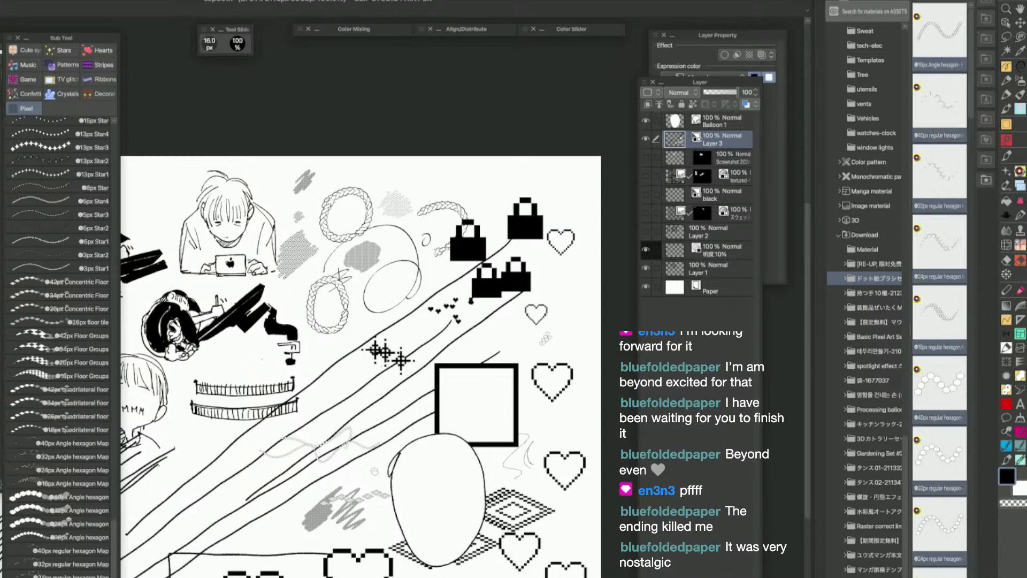
key(Delete)
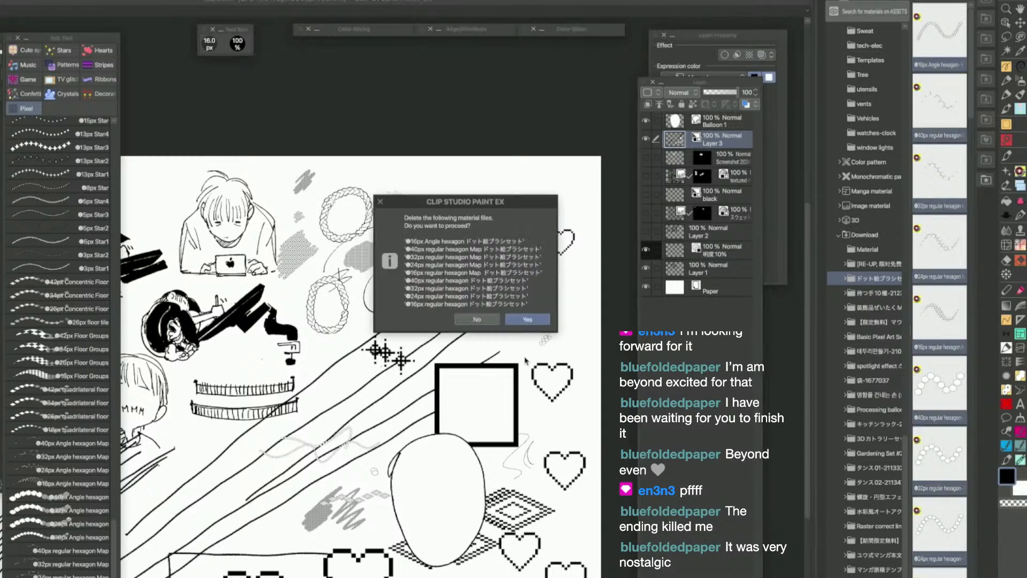
click(529, 320)
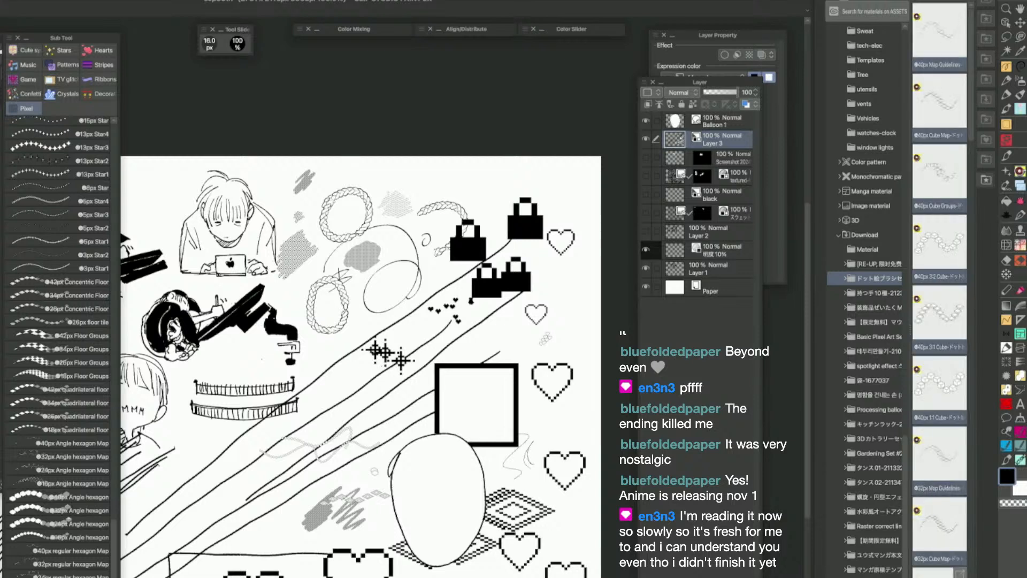
Add the 40px Map Guidelines through 32px Cube Groups brushes to the Pixel group and delete their originals
mouse_move(940, 556)
mouse_down()
mouse_move(889, 562)
mouse_move(386, 449)
mouse_move(67, 557)
mouse_up()
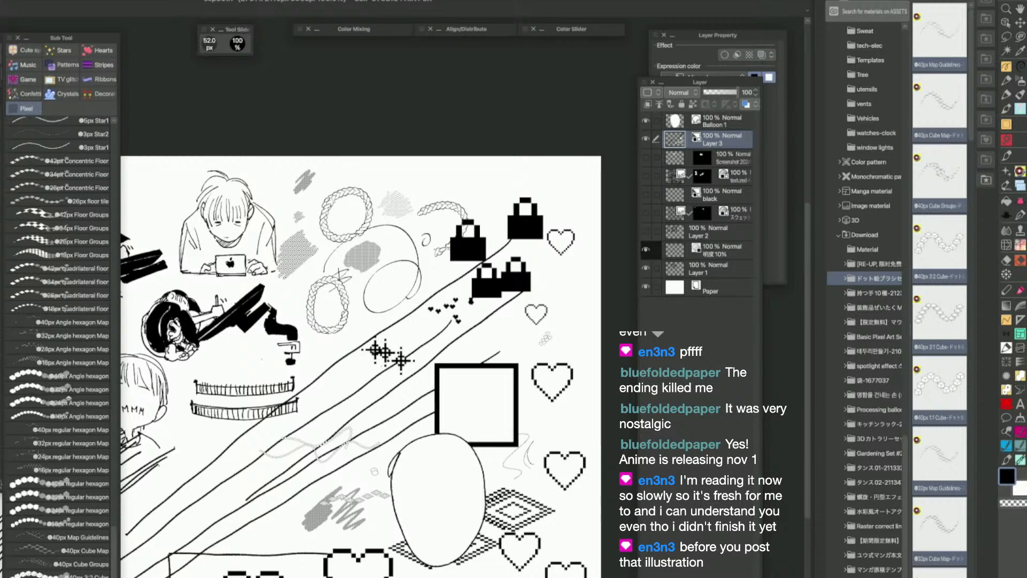
key(Delete)
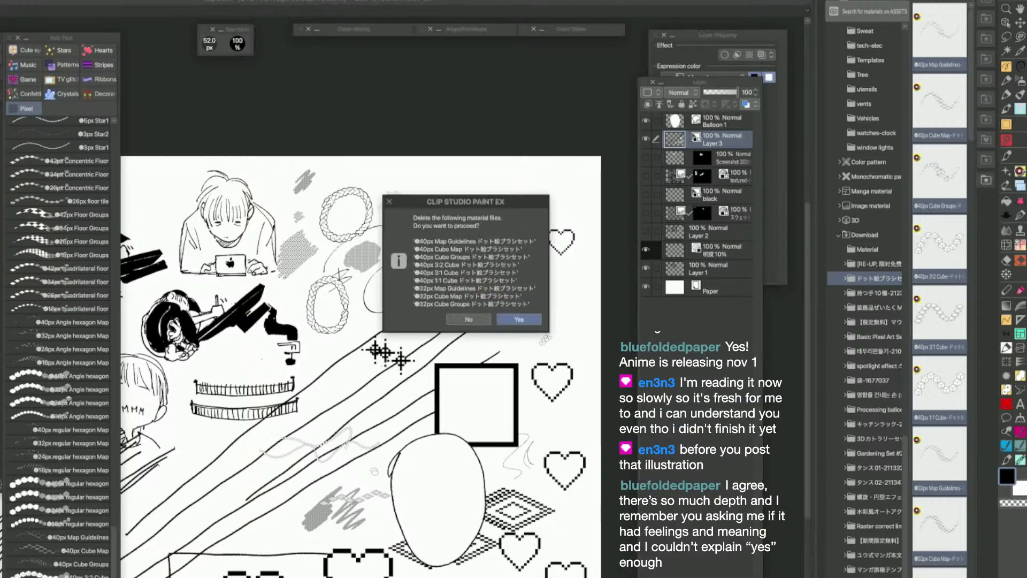
click(515, 319)
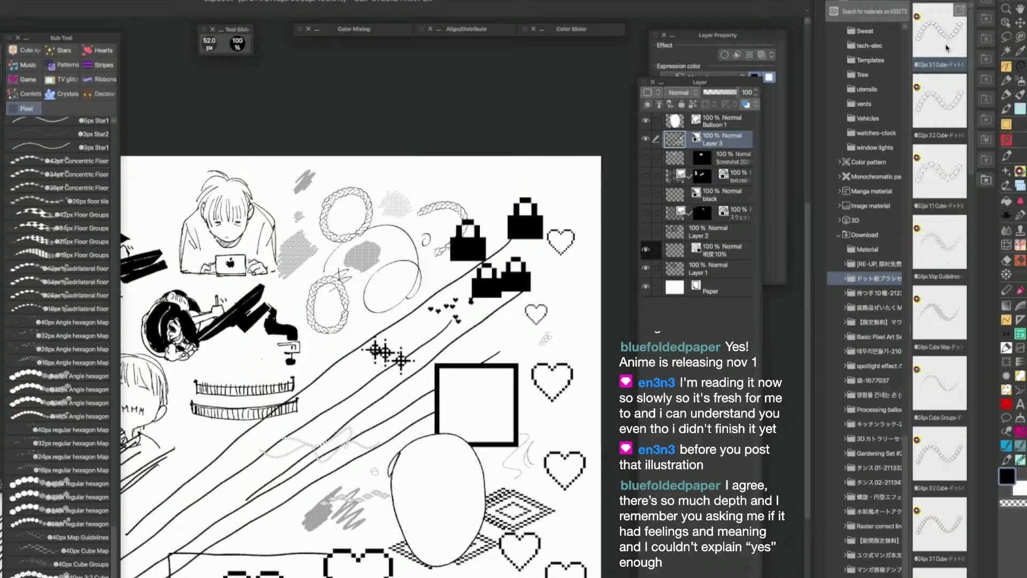
Add the 32px 3:1 Cube through 24px 1:1 Cube brushes to the Pixel group and delete their originals
click(936, 292)
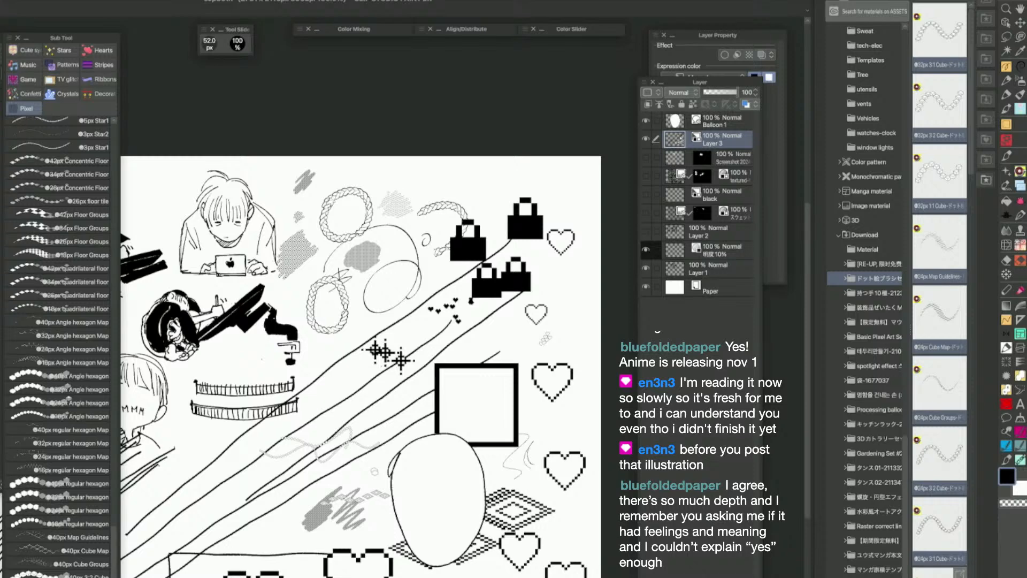
mouse_move(805, 570)
mouse_down()
mouse_move(479, 538)
mouse_move(62, 575)
mouse_up()
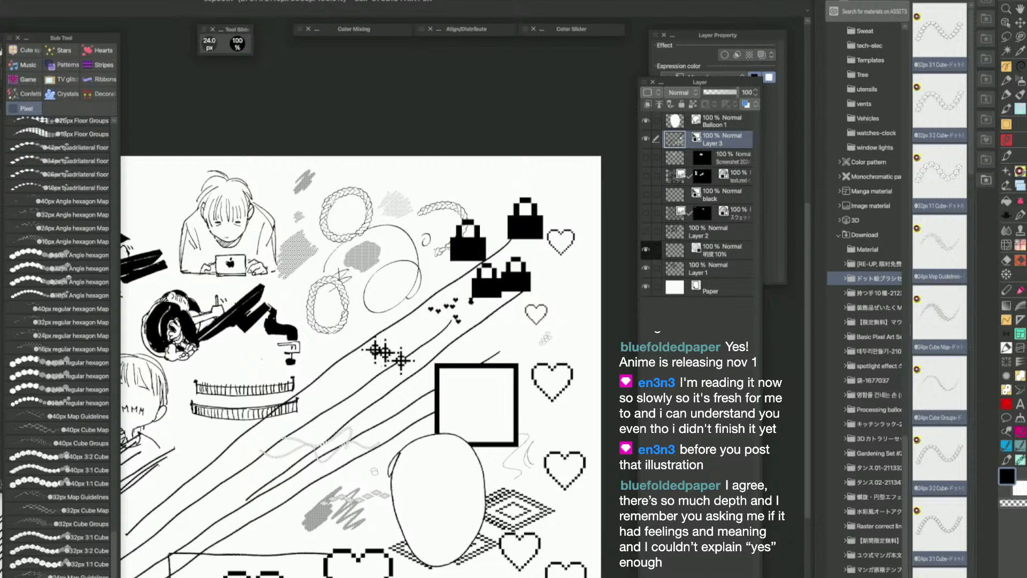
key(Delete)
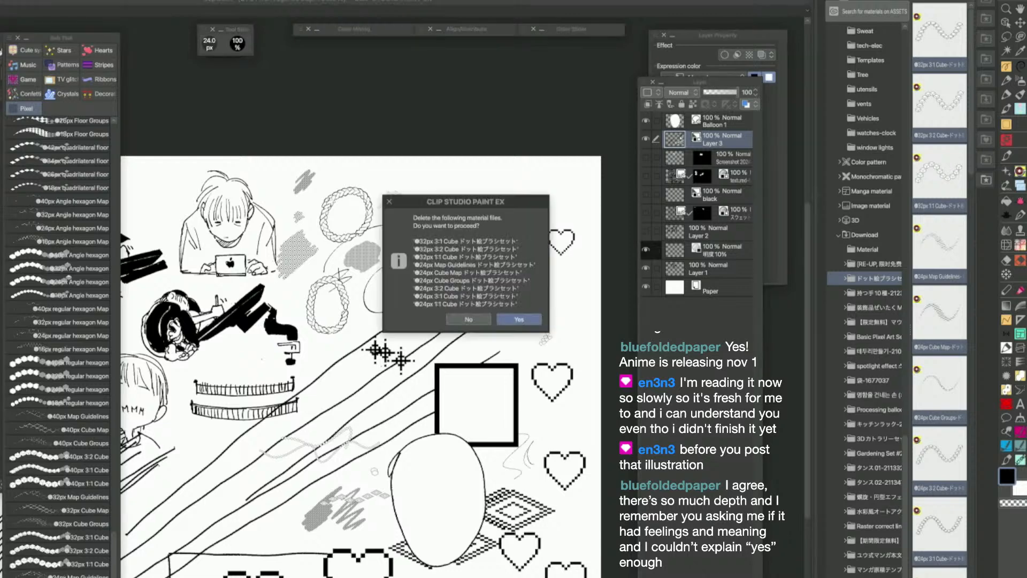
click(525, 326)
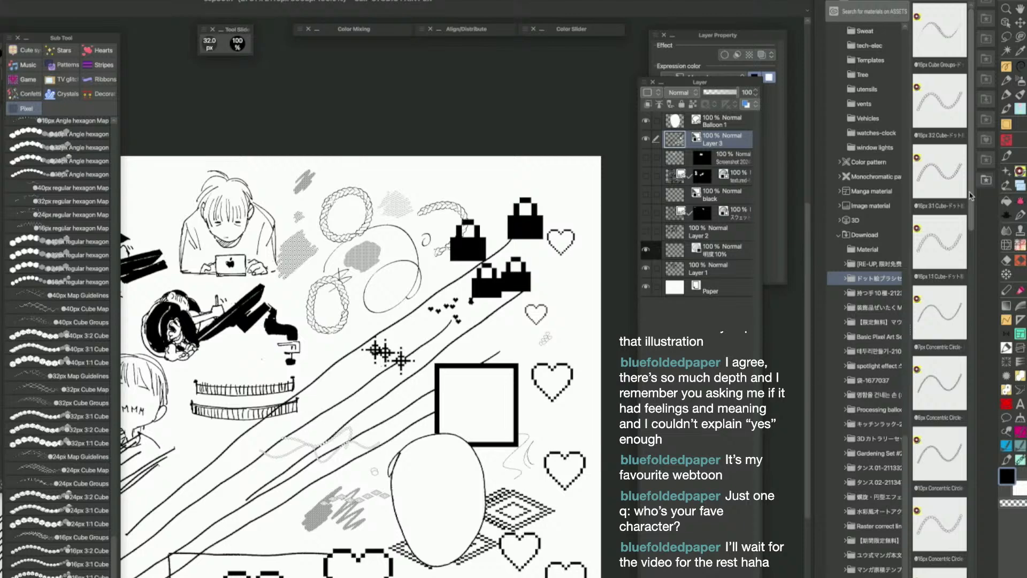
Delete the 16px Cube Groups through 32px Black Circle originals from the downloaded materials
mouse_move(962, 194)
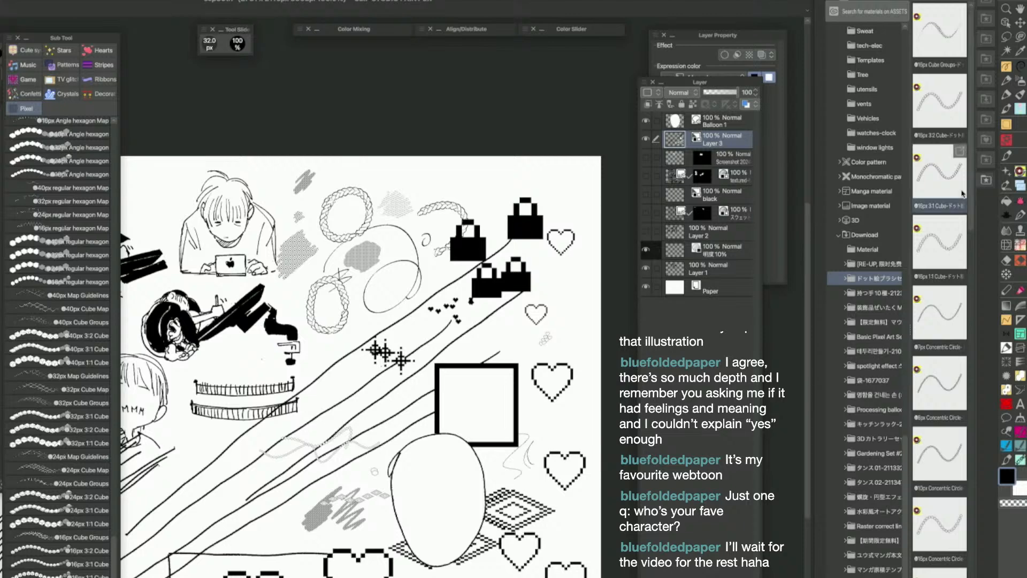
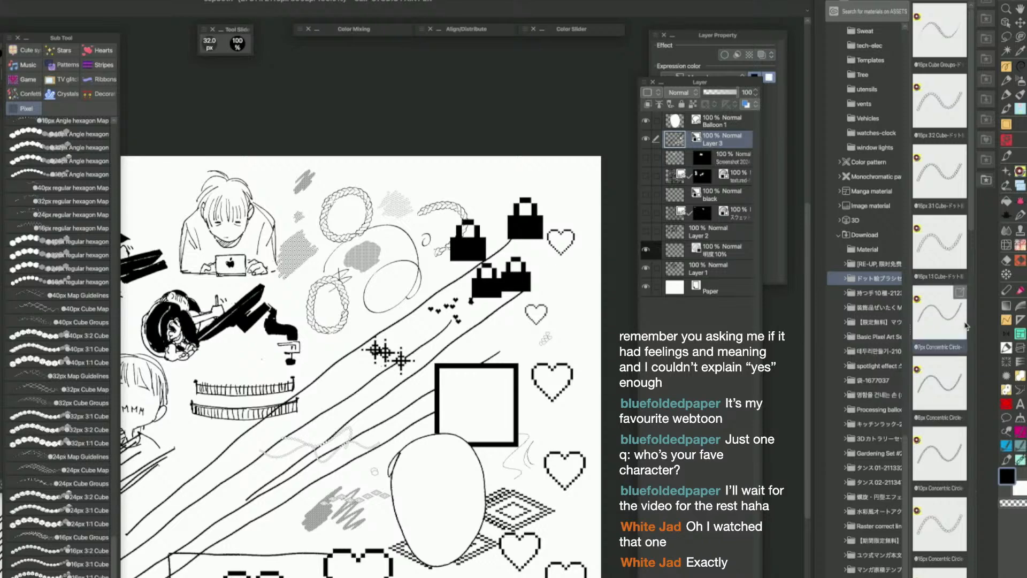
shift+click(943, 575)
click(963, 577)
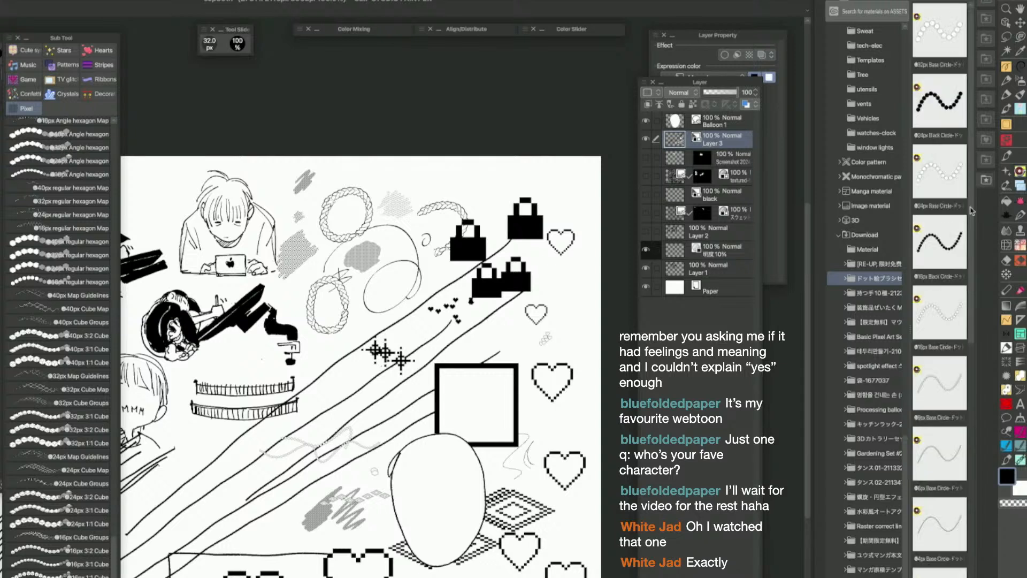
Add the 32px Base Circle through 1px AirBrush brushes to the Pixel group and delete their originals
click(940, 38)
key(super+a)
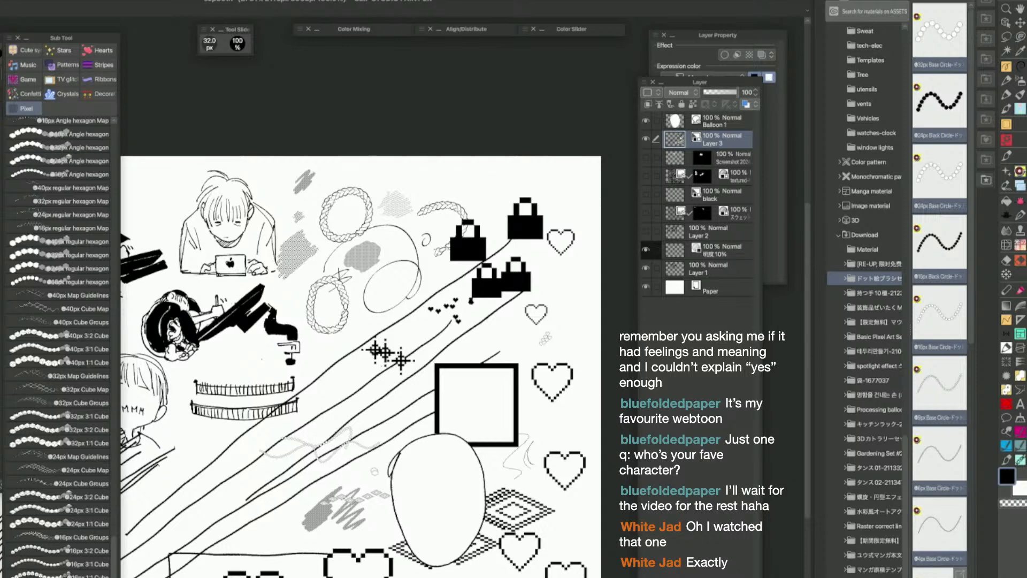
drag(939, 557, 40, 517)
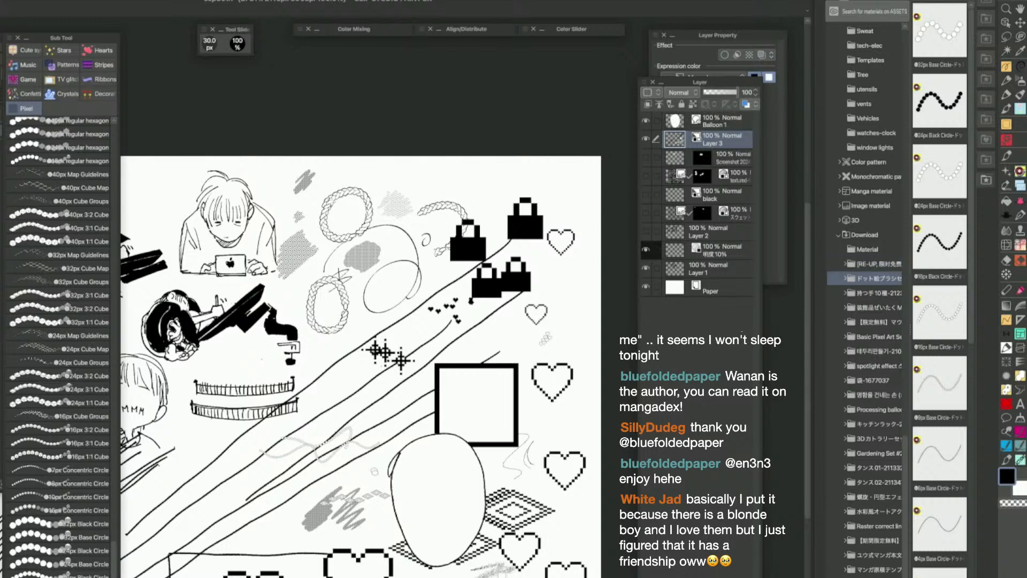
key(bracketright)
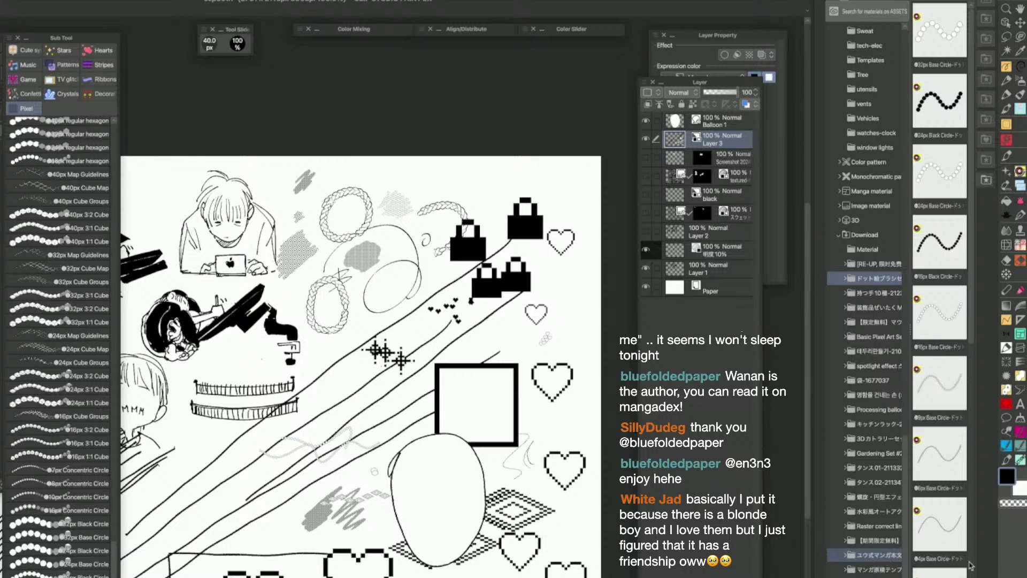
key(ctrl+a)
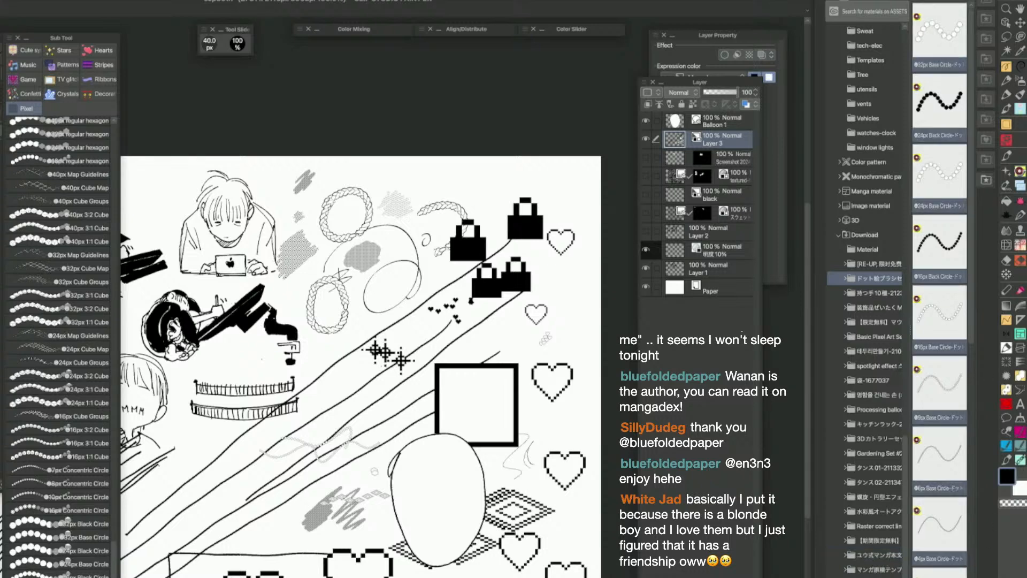
key(Delete)
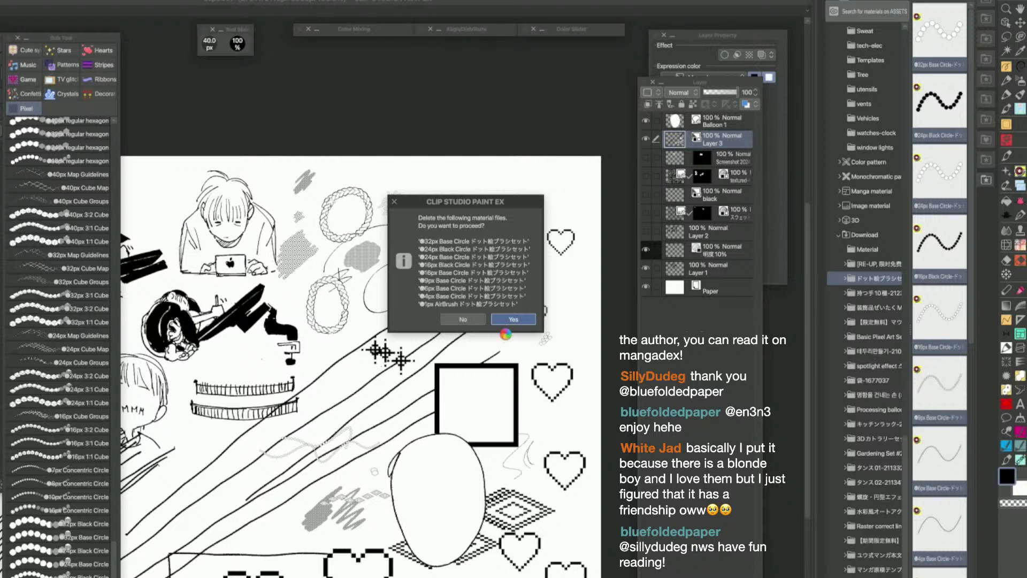
key(Return)
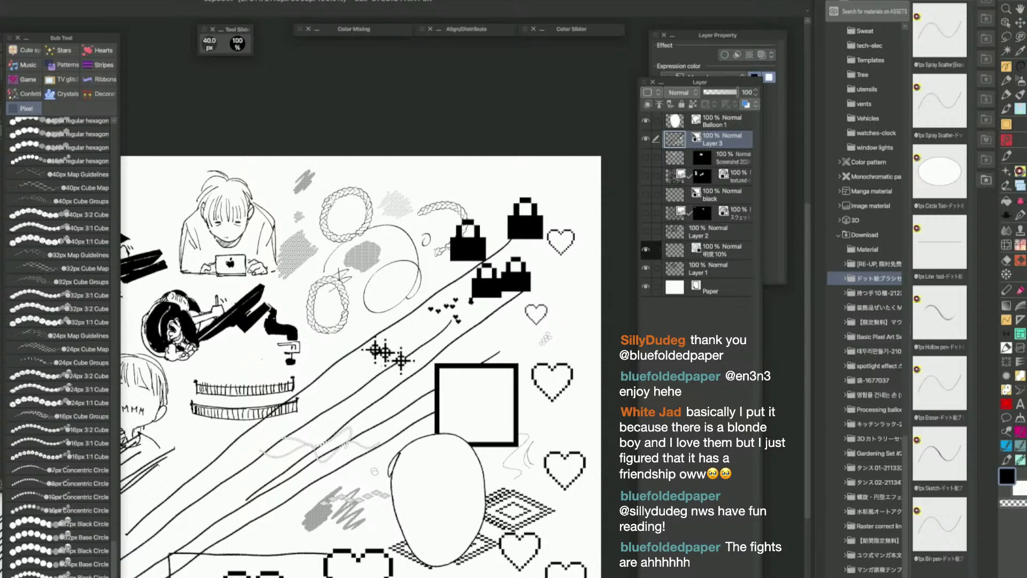
Add the 1px Spray Scatter(Eraser) and 1px Spray Scatter brushes to the Pixel group
click(937, 46)
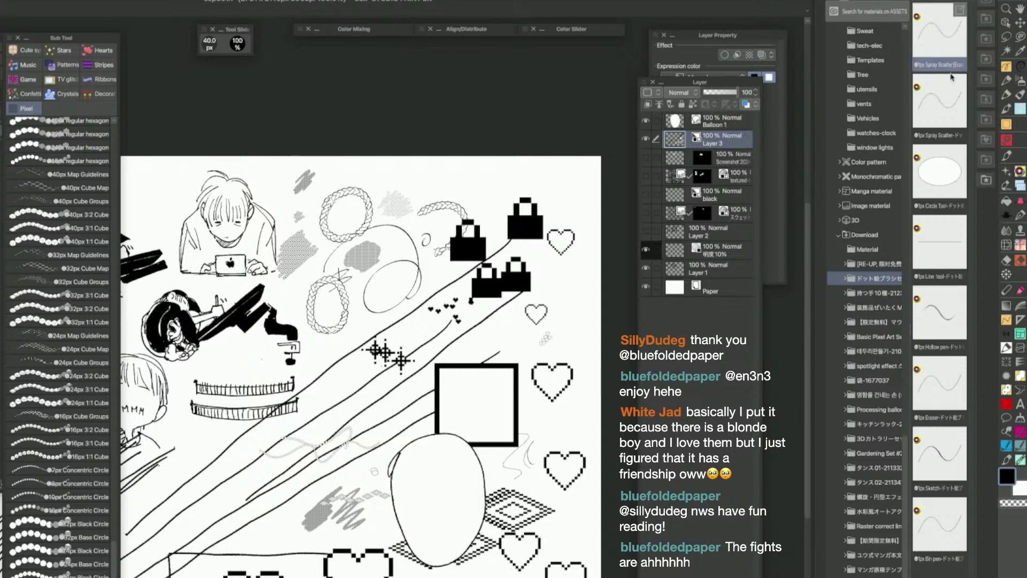
shift+click(945, 110)
mouse_move(933, 126)
mouse_down()
mouse_move(829, 154)
mouse_move(22, 540)
mouse_up()
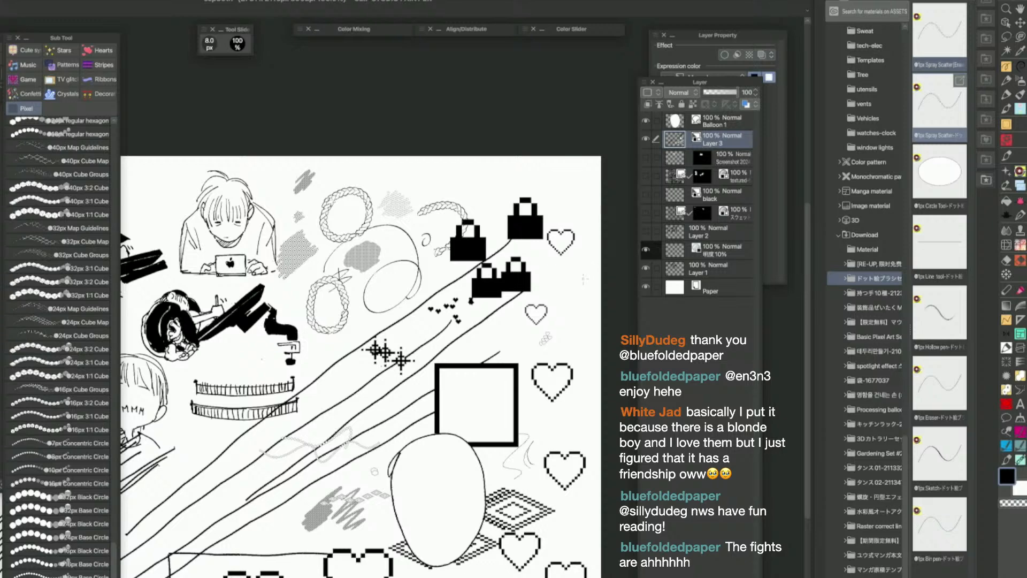
Test the Spray Scatter brush at increasing sizes up to 50 px near the small hearts, and delete the two Spray Scatter originals
key(])
key(])
mouse_move(579, 265)
mouse_down()
mouse_move(571, 284)
mouse_move(582, 324)
mouse_up()
key(])
key(])
key(])
key(])
key(])
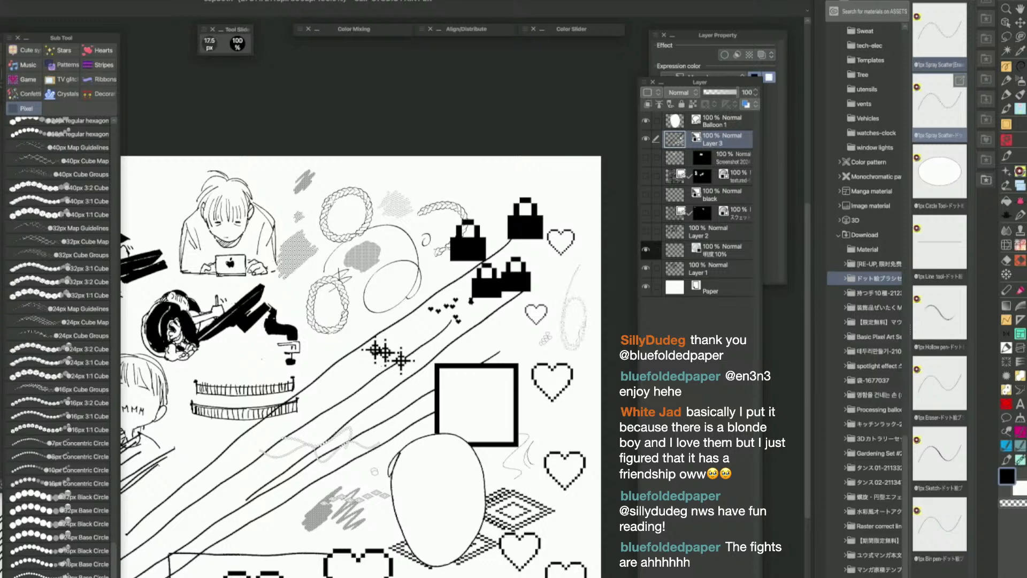
key(])
key(])
drag(559, 292, 542, 251)
scroll(543, 252, down, 3)
key(space)
drag(542, 251, 569, 253)
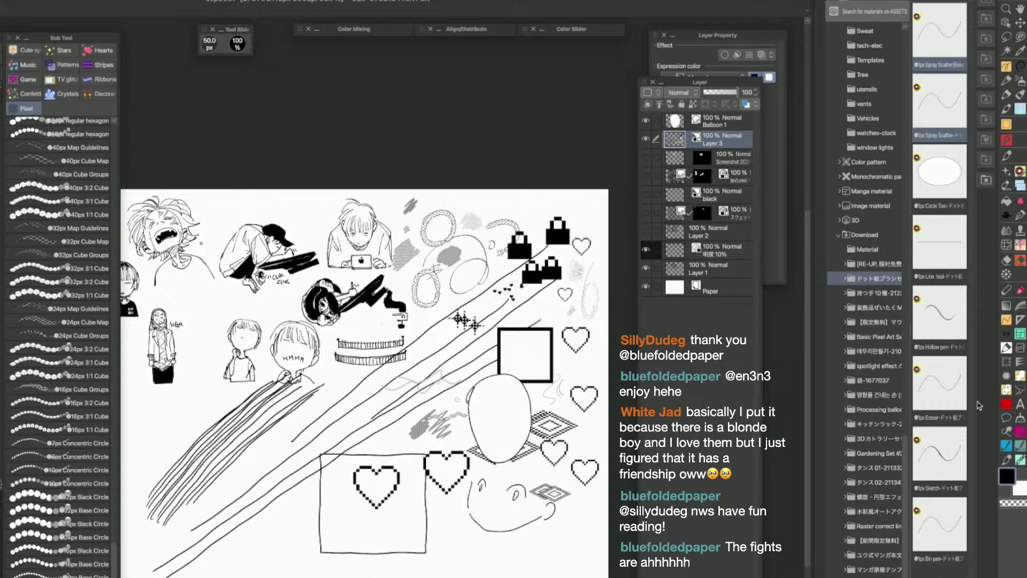
key(Delete)
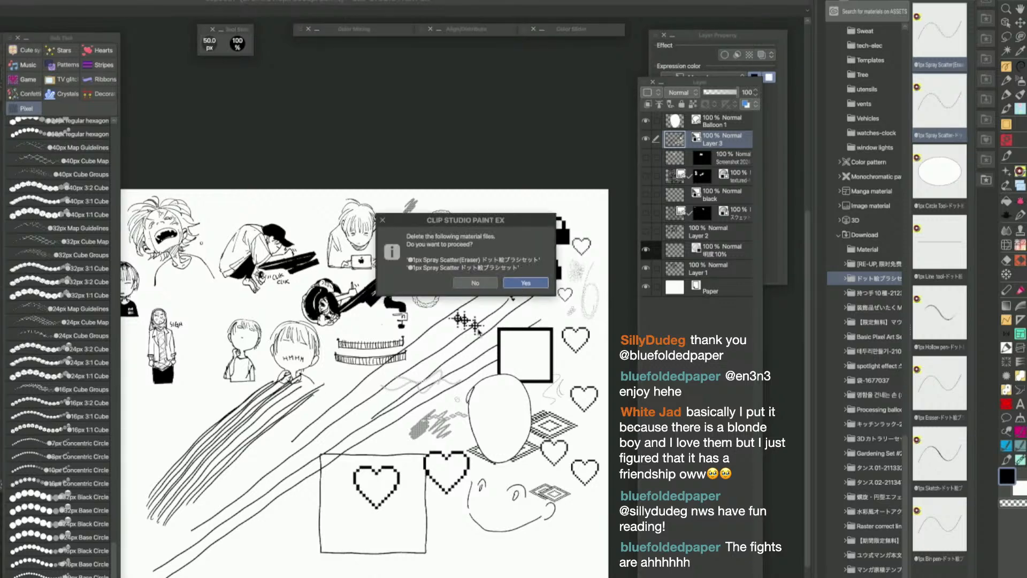
key(Return)
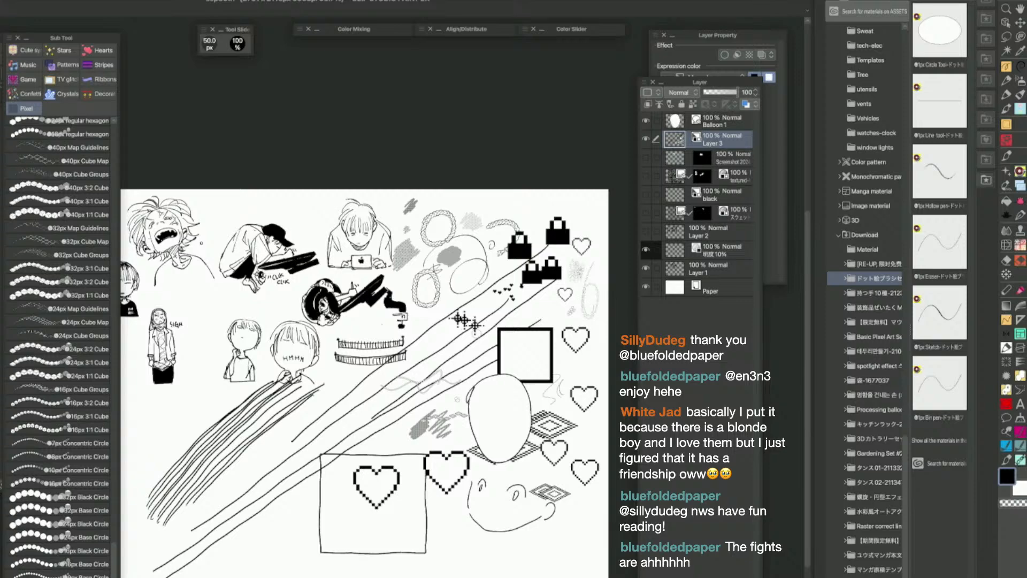
Switch to Finder and browse the Vol10 and fanart folders
key(super+Tab)
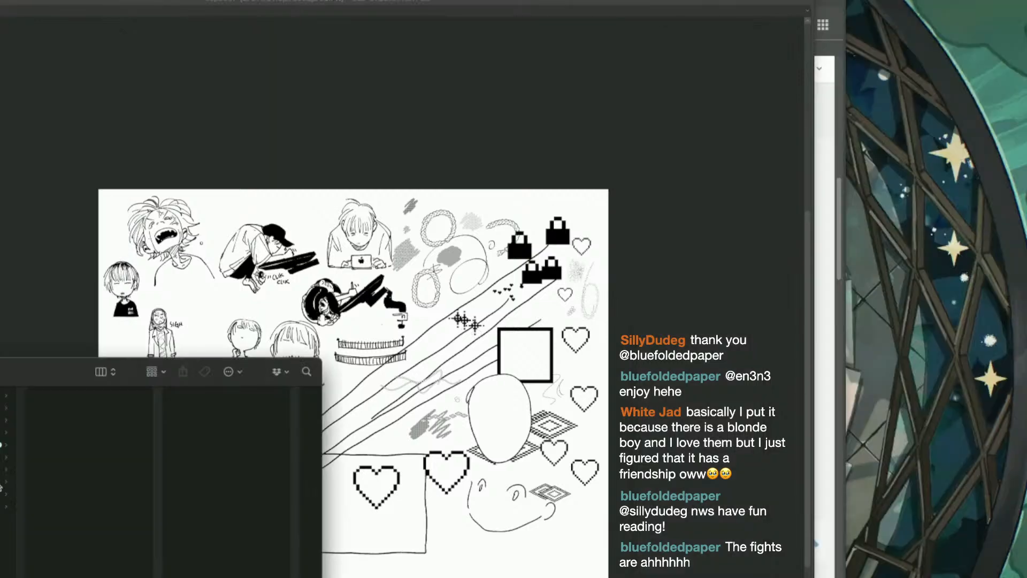
click(4, 395)
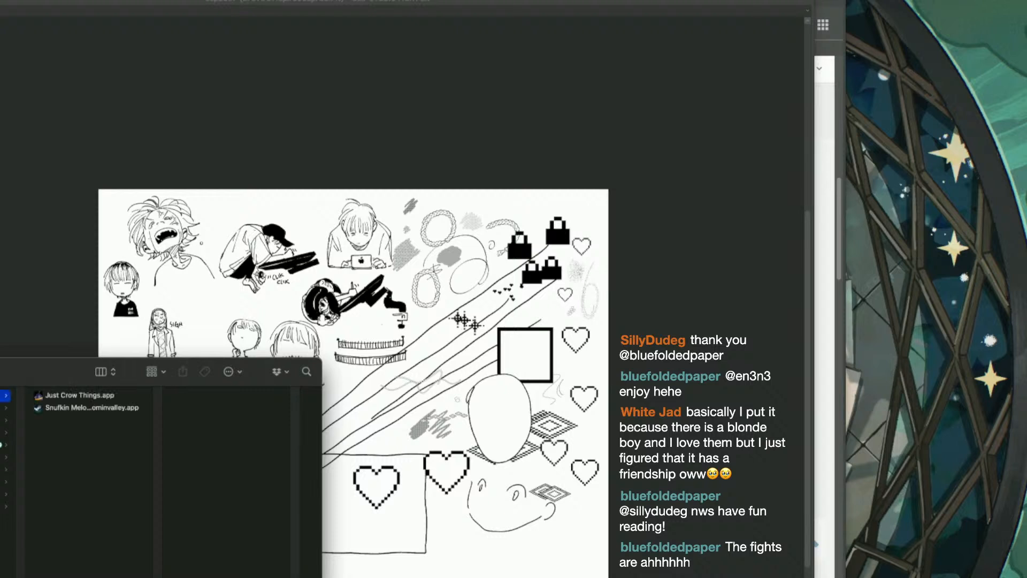
click(4, 535)
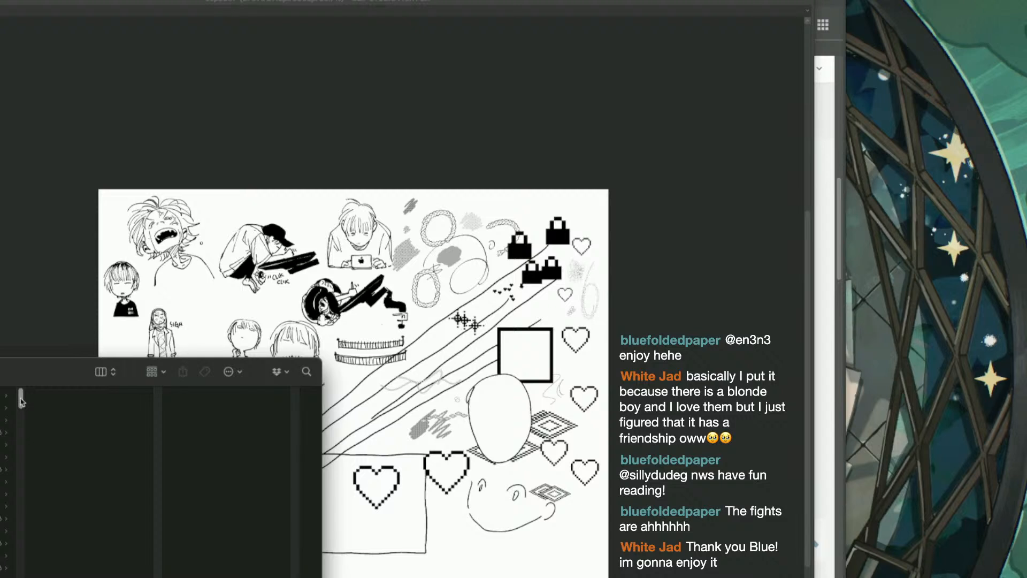
drag(20, 397, 20, 394)
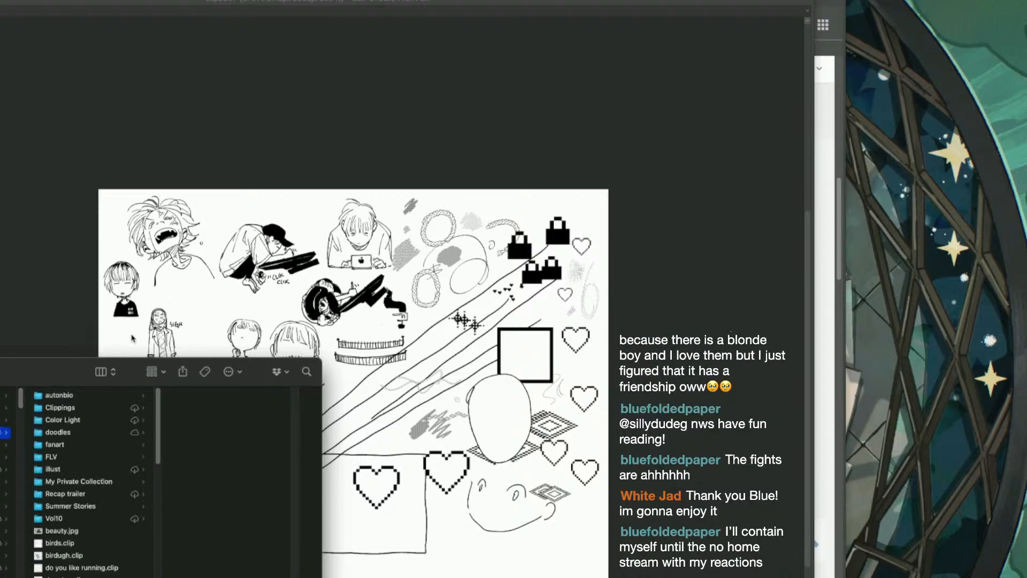
click(97, 515)
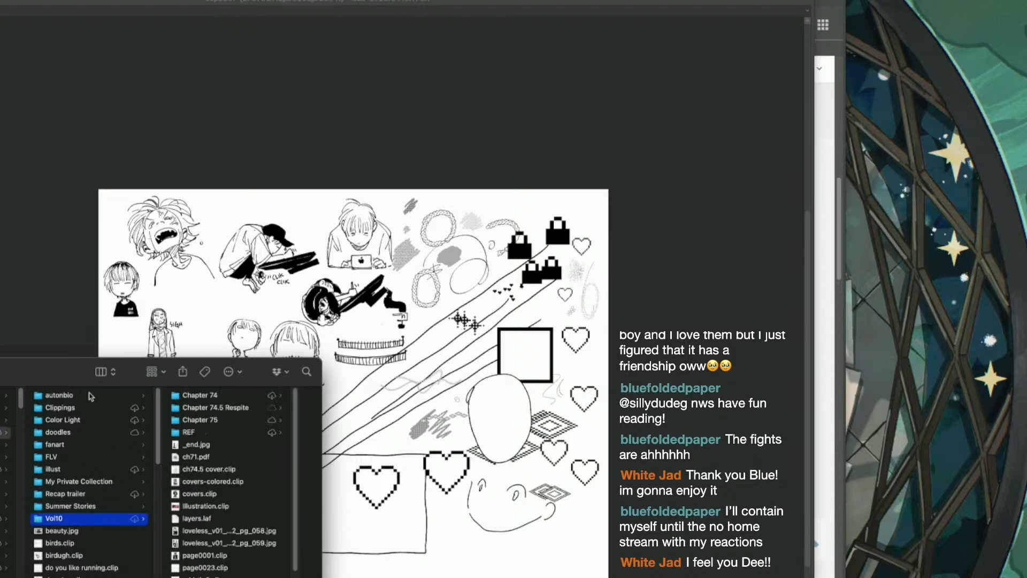
click(97, 445)
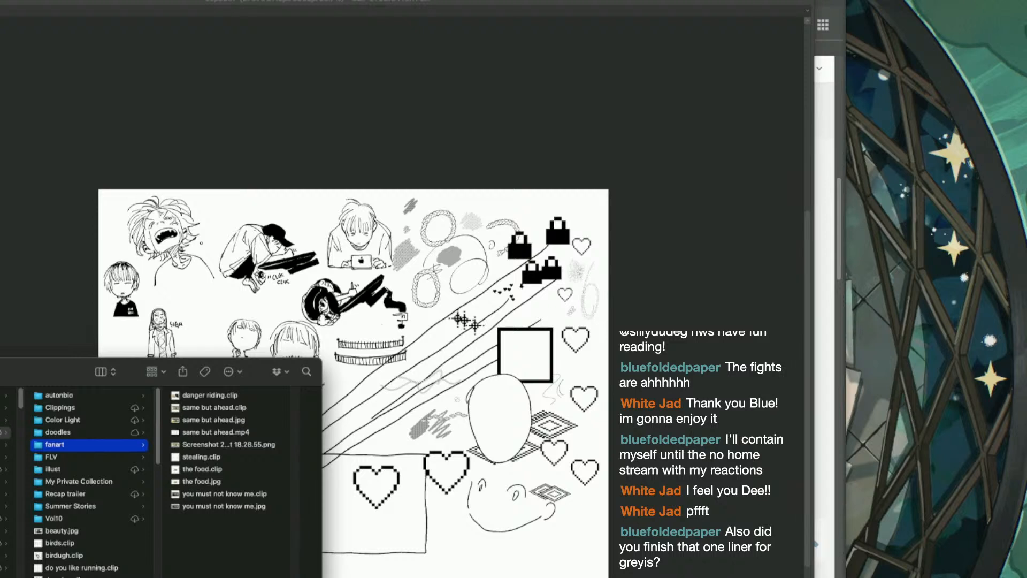
Switch to Notes and read through the logline drafts in the Series Logline note
key(super+Tab)
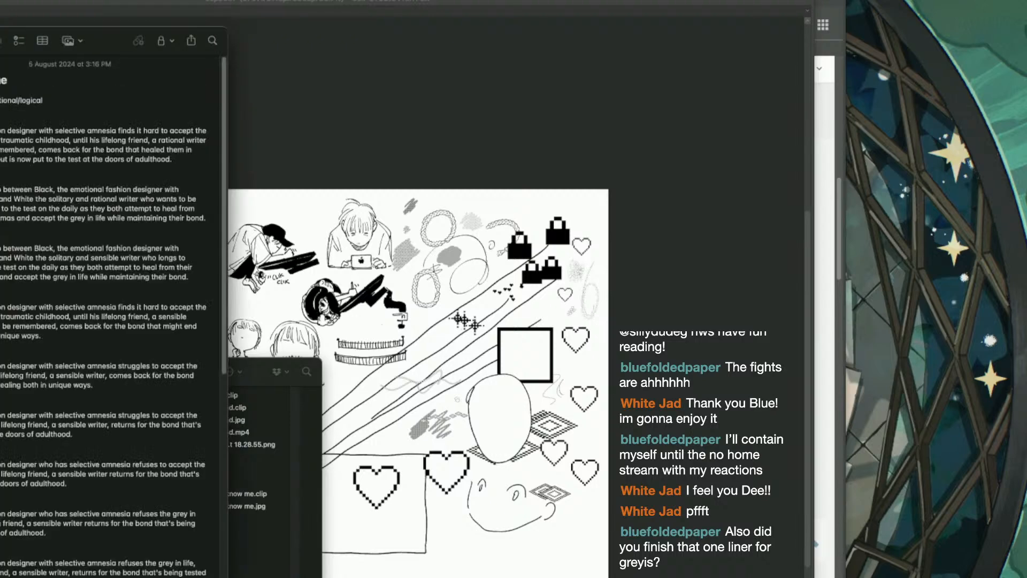
drag(108, 51, 493, 28)
scroll(613, 273, down, 4)
drag(612, 272, 625, 577)
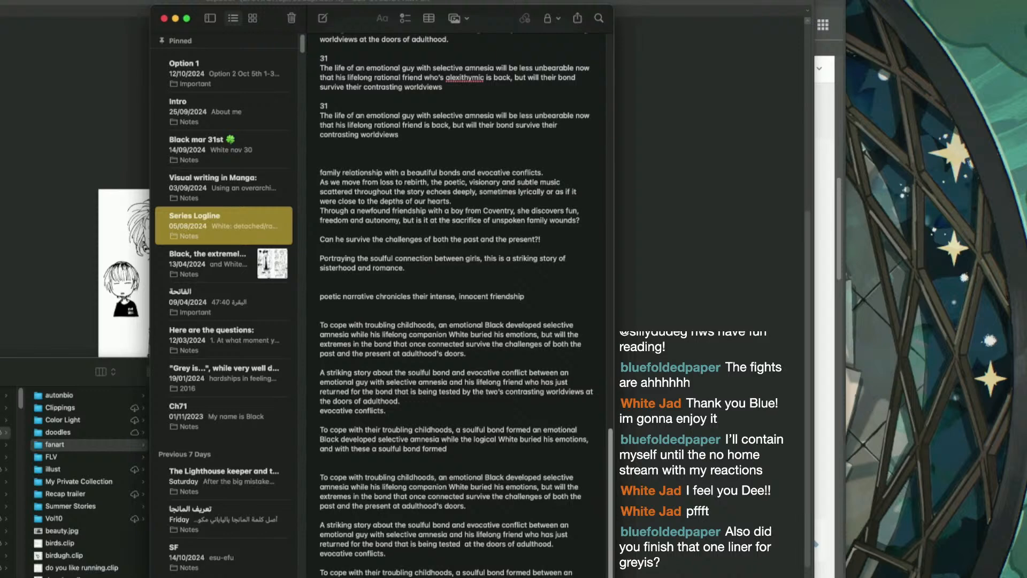
mouse_move(498, 19)
mouse_down()
mouse_move(292, 56)
mouse_move(9, 63)
mouse_up()
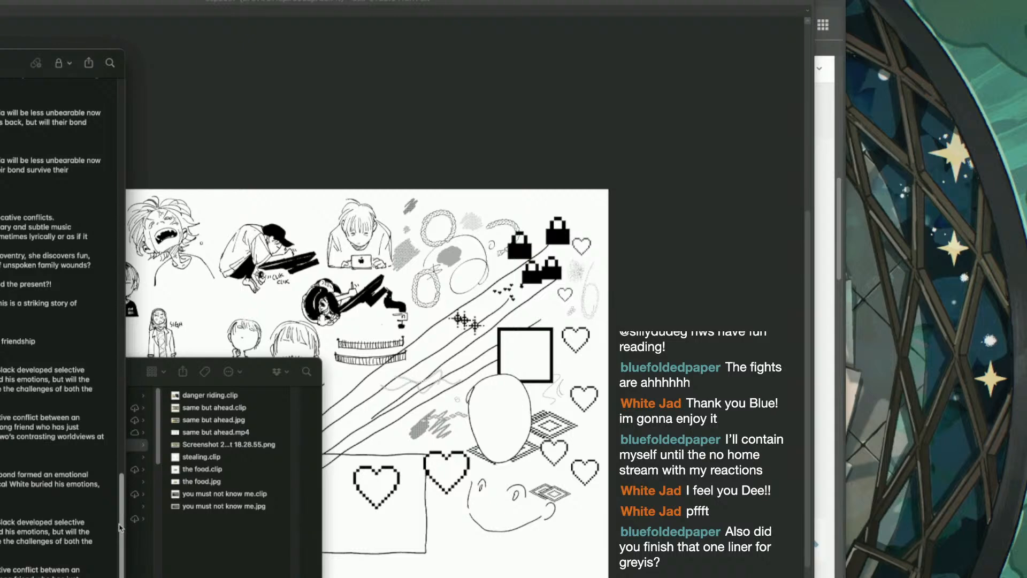
scroll(122, 544, up, 1)
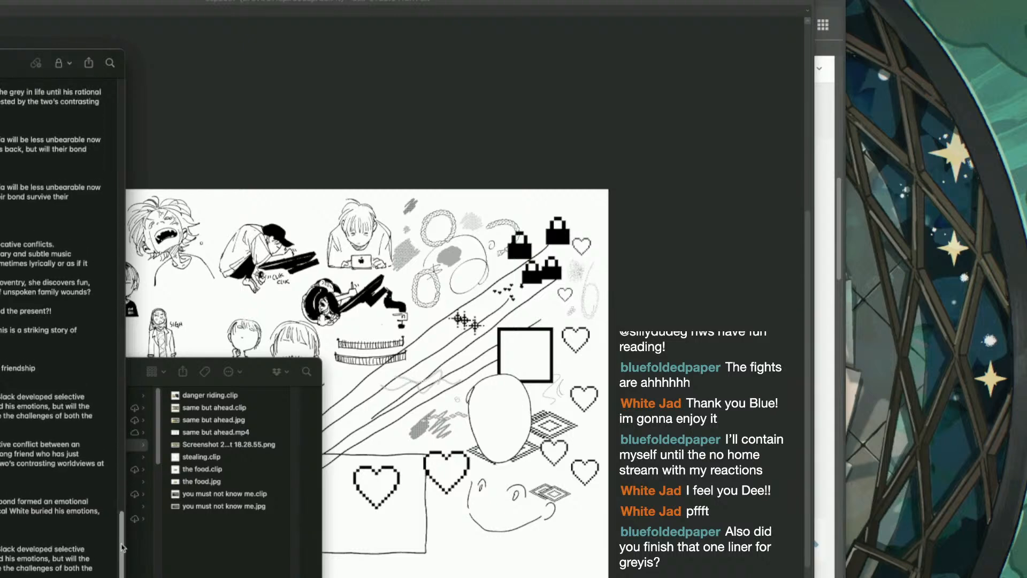
scroll(122, 546, up, 1)
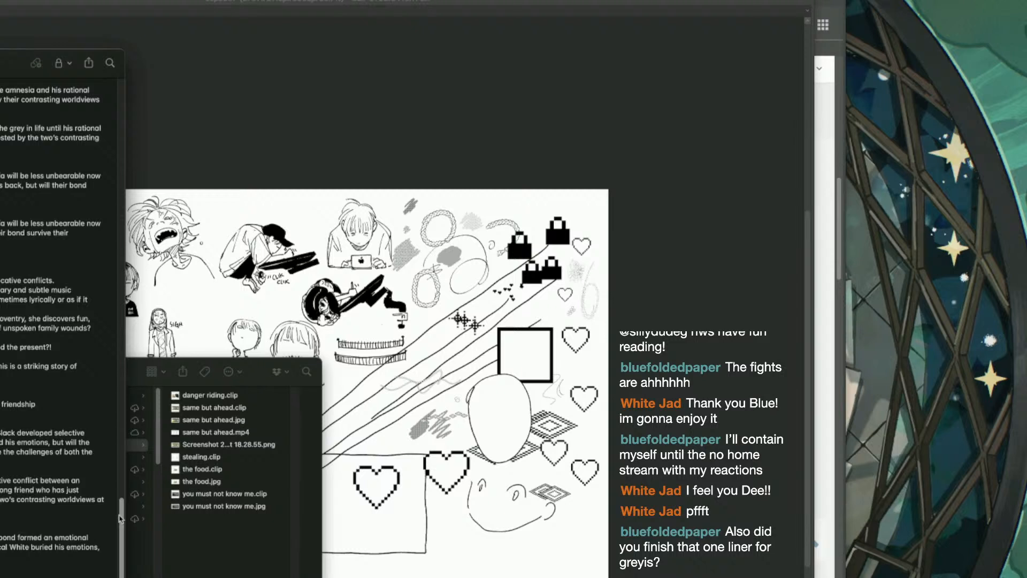
Return to Finder, move its window aside and look through the files in the fanart folder
click(241, 502)
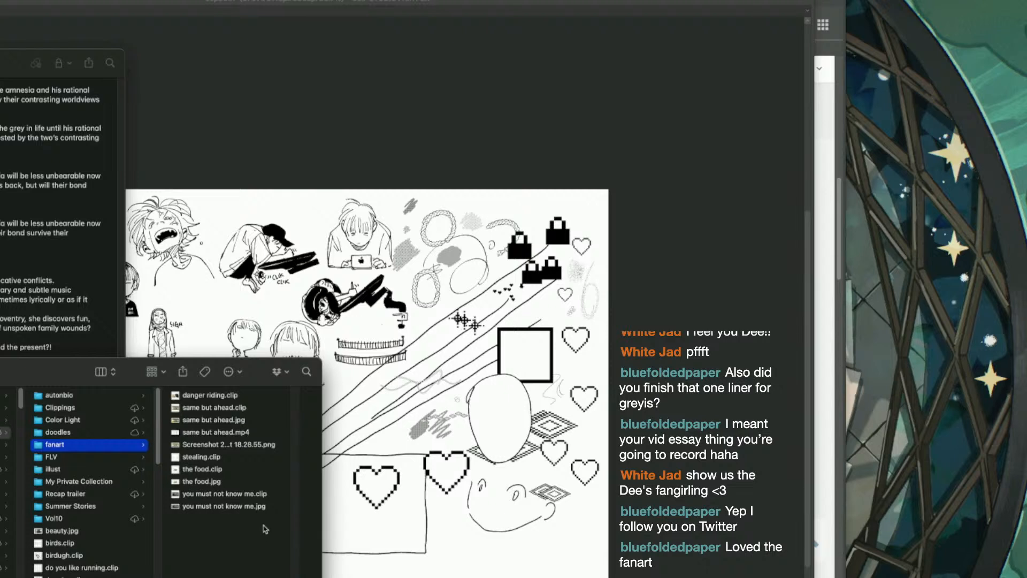
drag(256, 505, 256, 507)
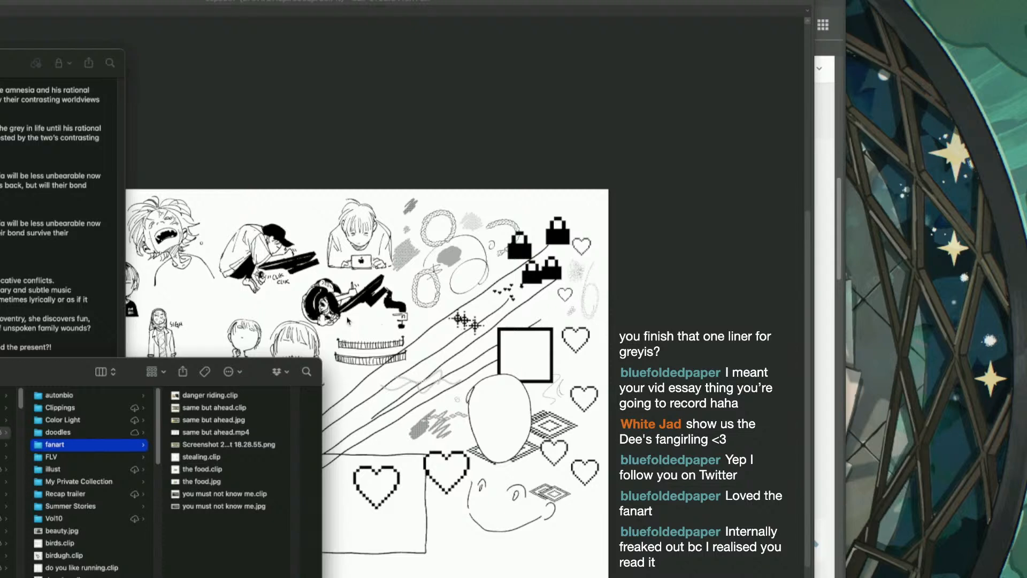
click(306, 372)
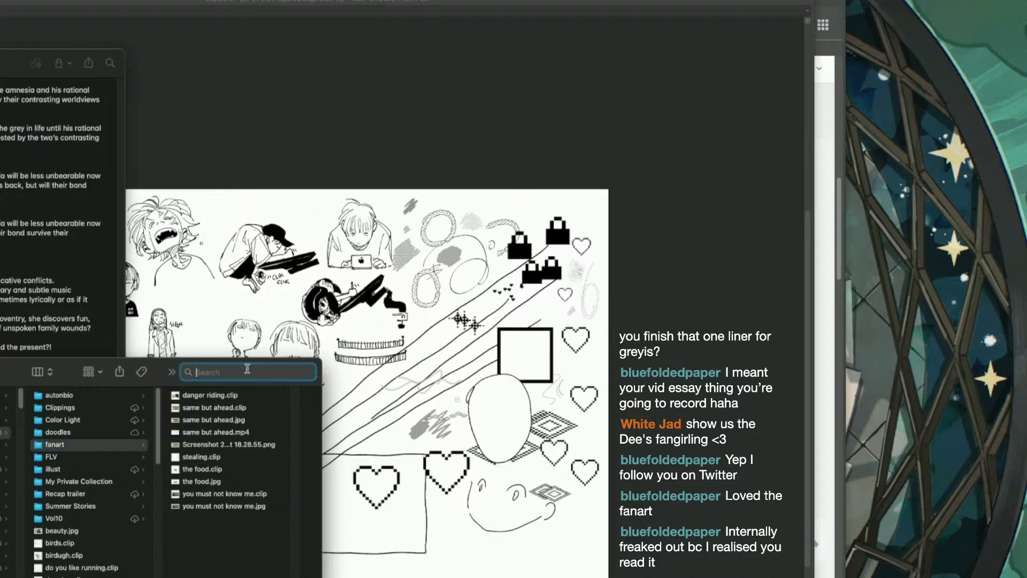
click(174, 380)
drag(322, 359, 94, 269)
scroll(38, 471, right, 4)
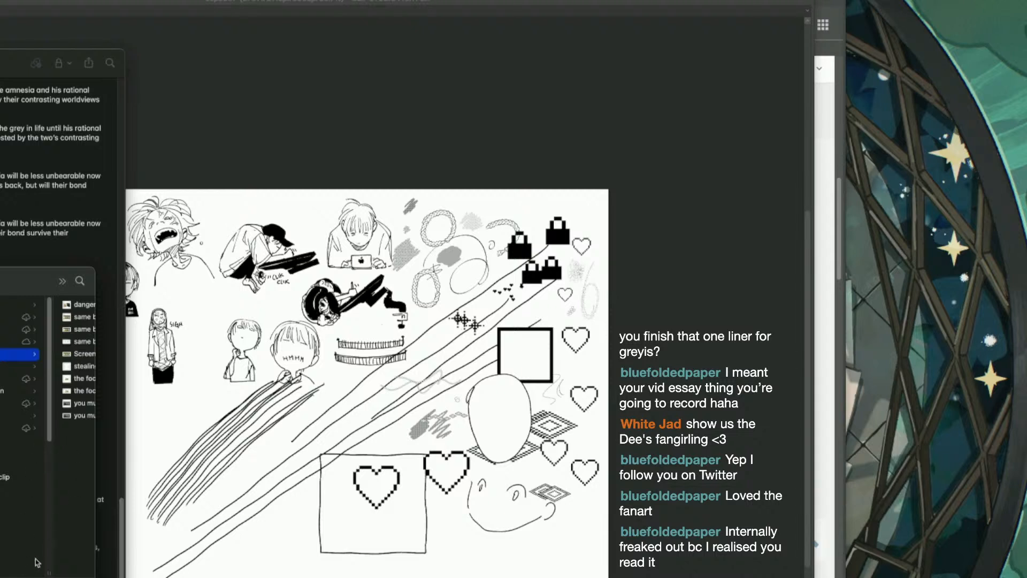
scroll(48, 374, right, 3)
scroll(45, 432, right, 2)
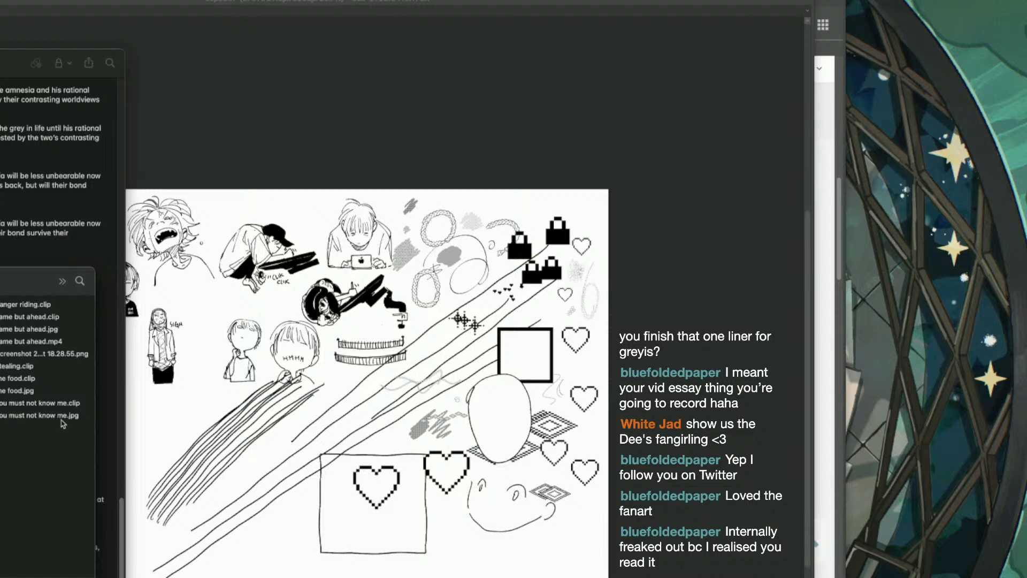
Open you must not know me.jpg from the Finder fanart folder in Clip Studio Paint and view the whole rain scene
drag(60, 422, 522, 222)
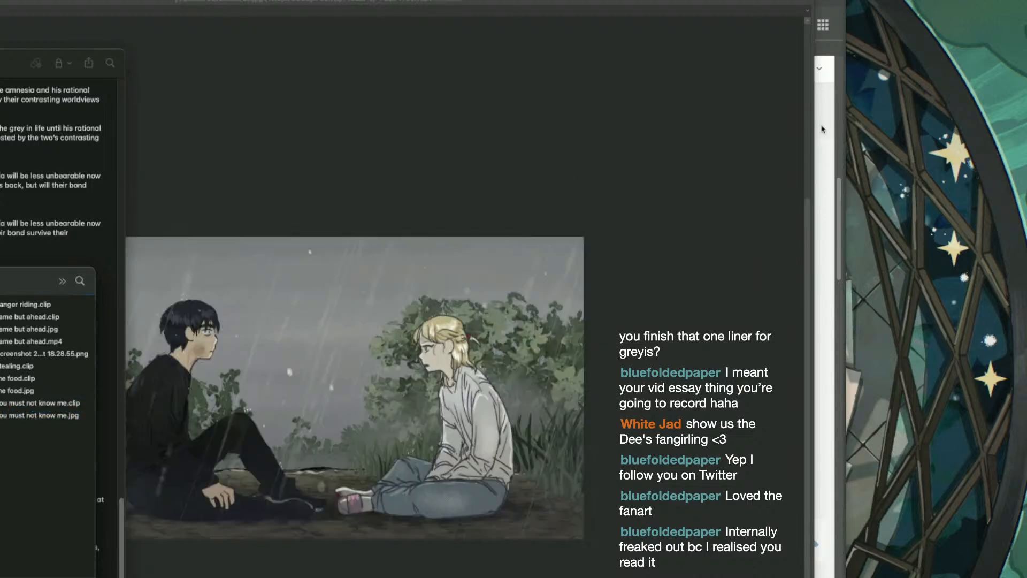
click(722, 245)
drag(393, 487, 464, 469)
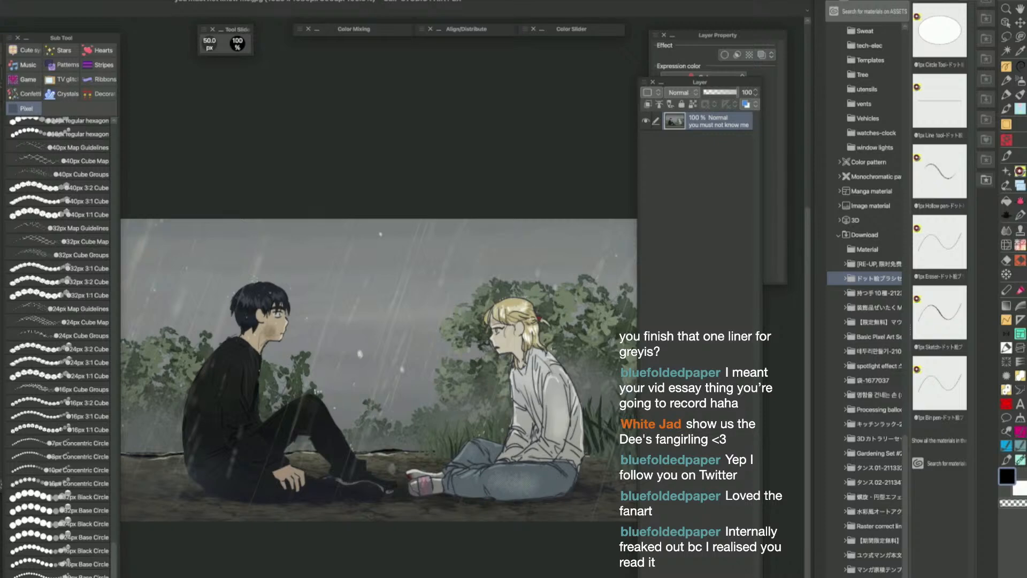
Return to Finder and open the riding .clip file from the fanart folder in Clip Studio Paint
key(Tab)
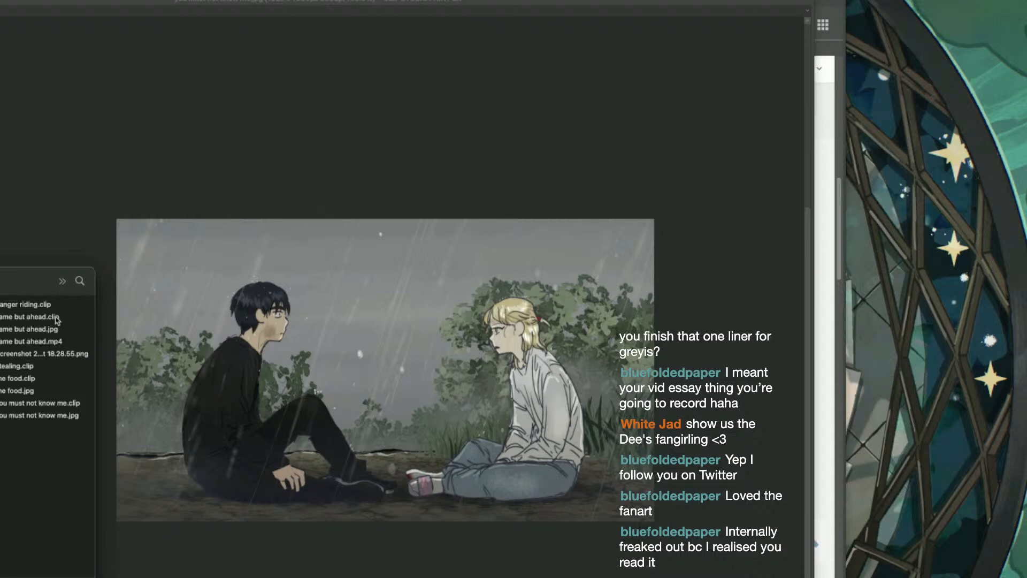
click(38, 307)
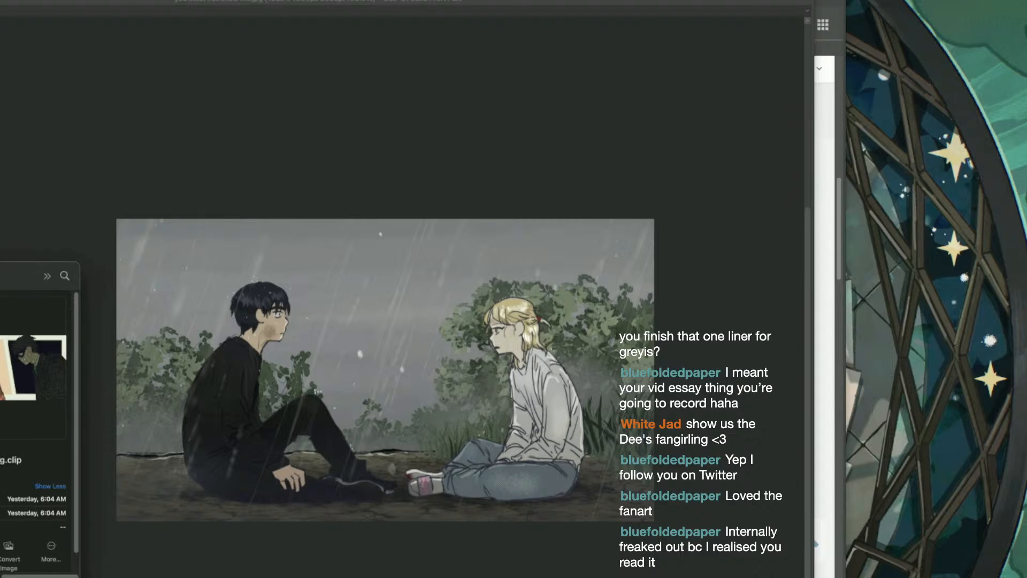
drag(3, 311, 541, 164)
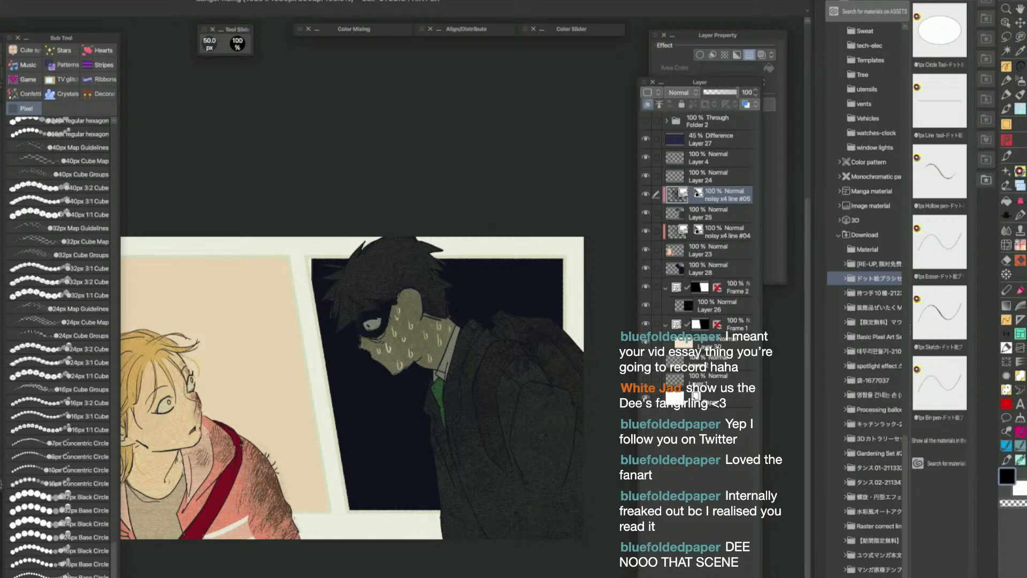
Show the rain scene above the riding comic in split canvas panes, enlarge the lower pane, and compare both drawings
scroll(481, 562, left, 5)
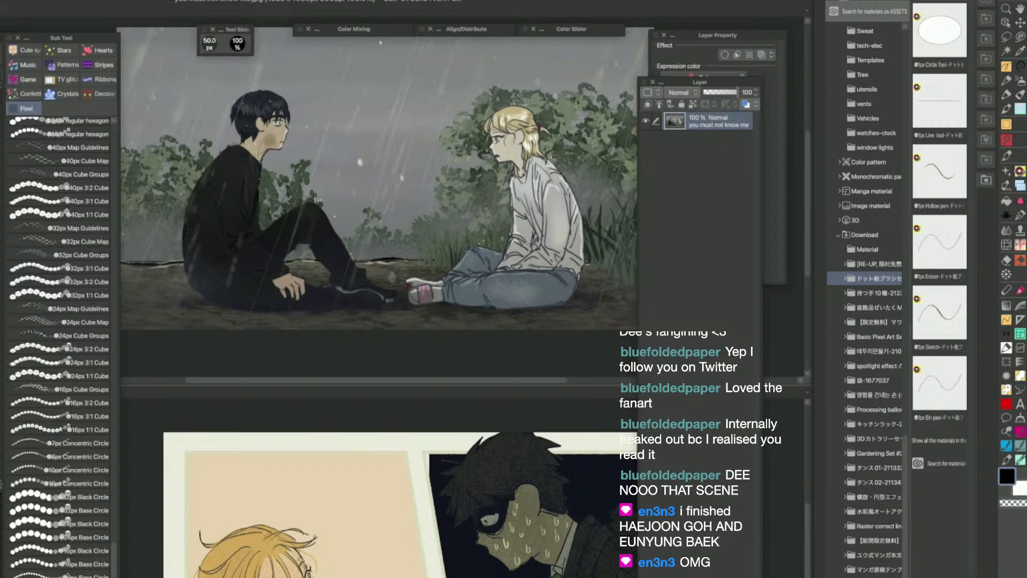
drag(500, 386, 518, 297)
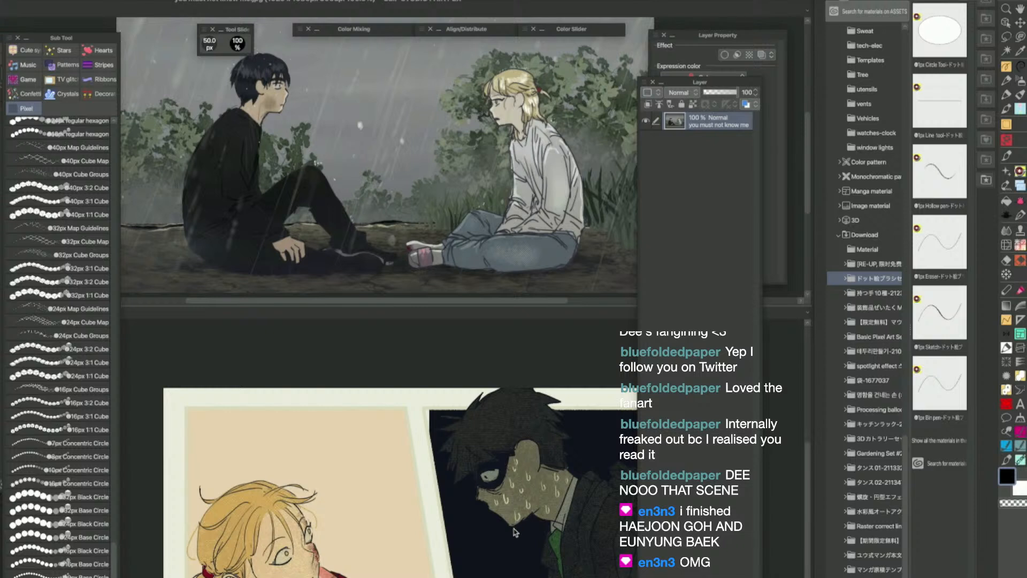
click(515, 532)
drag(500, 501, 484, 452)
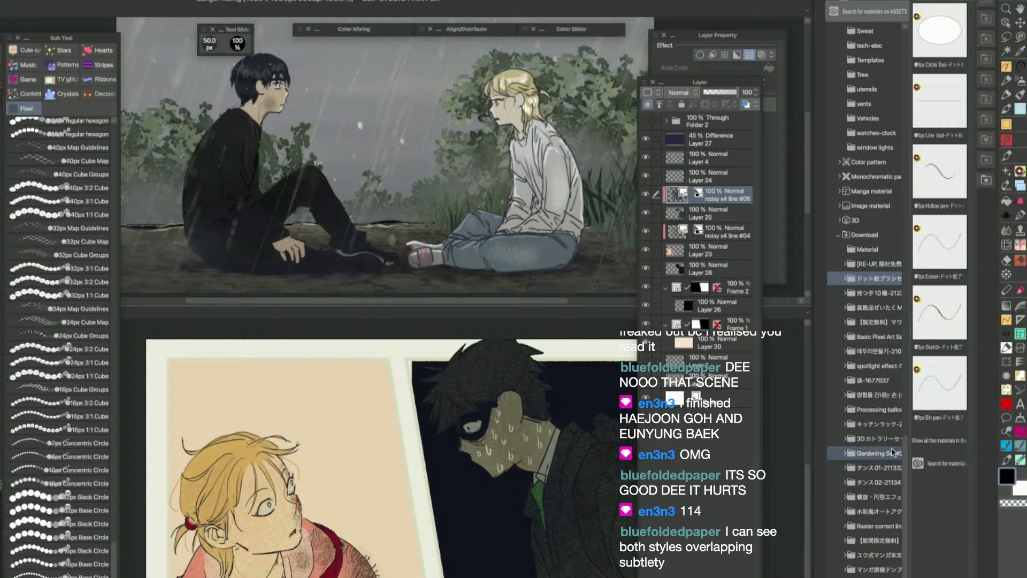
Return to Finder and open stealing.clip from the fanart folder in the lower canvas pane of Clip Studio Paint
key(super+Tab)
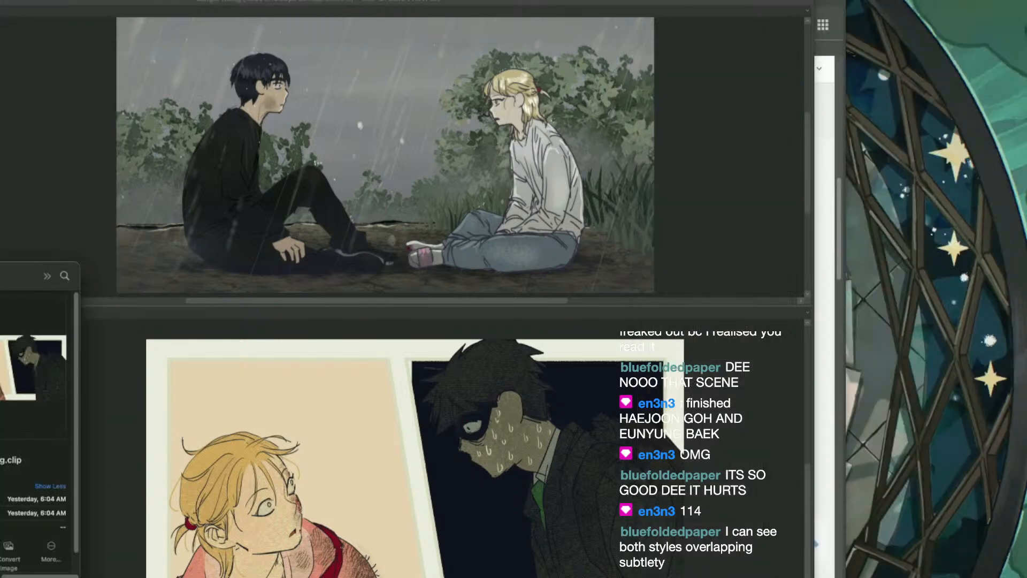
scroll(40, 428, left, 3)
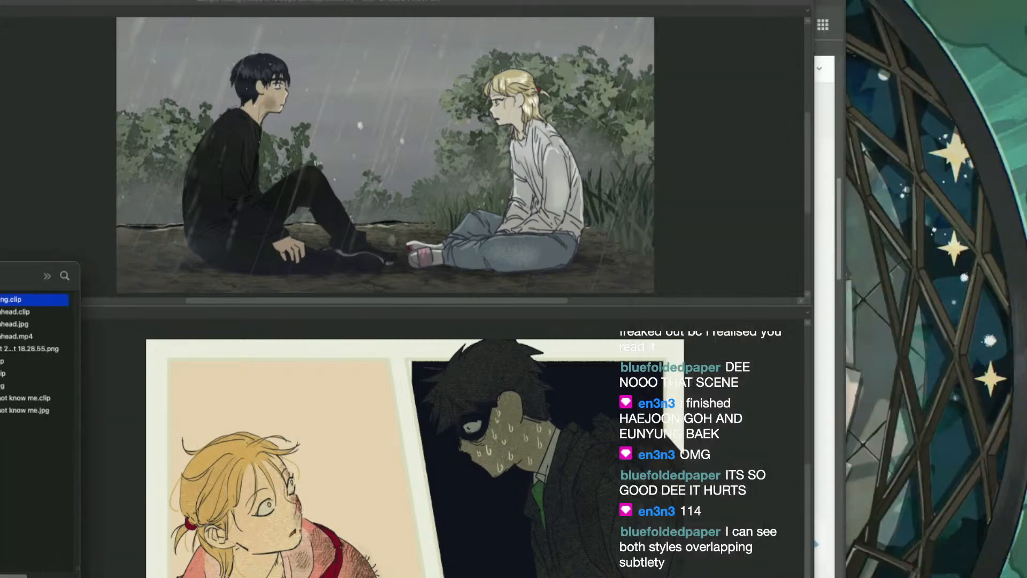
click(11, 362)
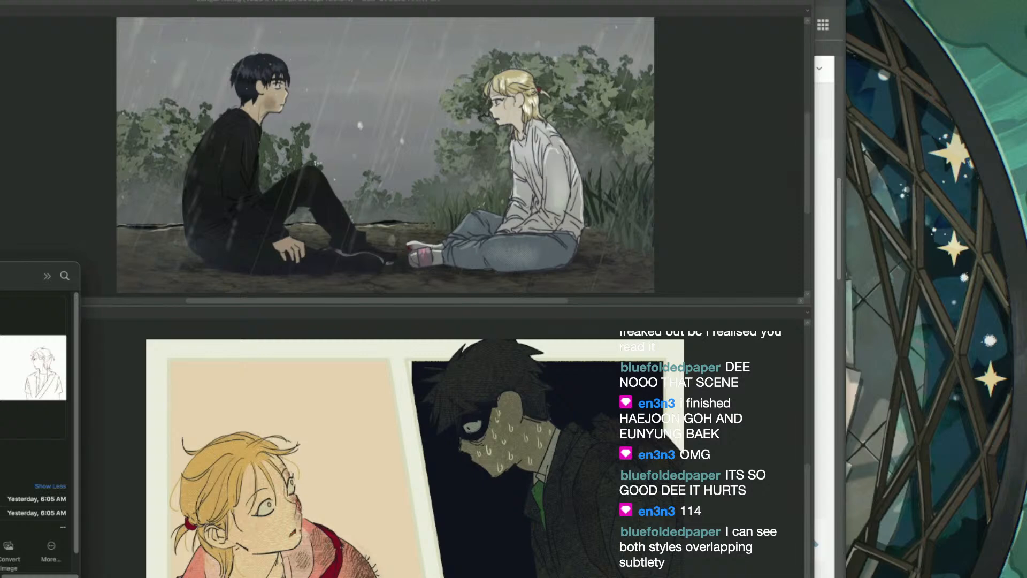
drag(2, 362, 342, 392)
click(722, 558)
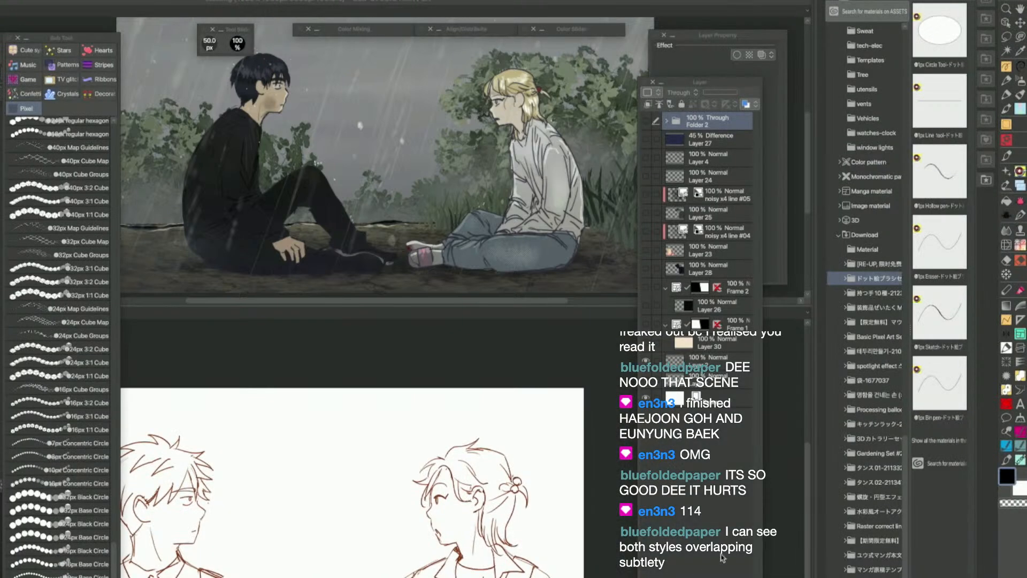
Compare the two sketches of the pair in the stealing drawing and collapse the Layer palette
key(space)
mouse_move(521, 577)
mouse_down()
mouse_move(629, 571)
mouse_move(614, 572)
mouse_up()
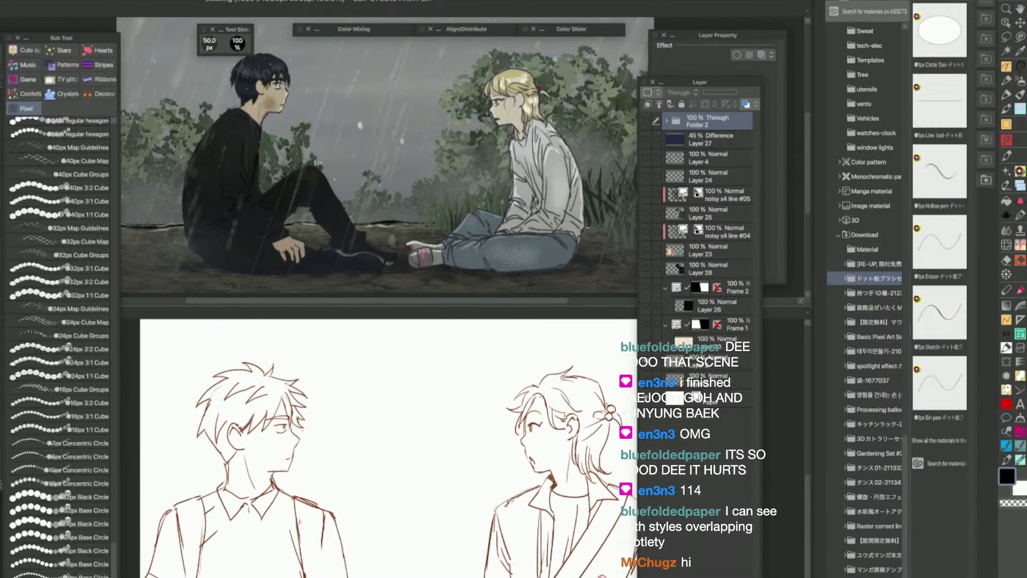
key(ctrl+Tab)
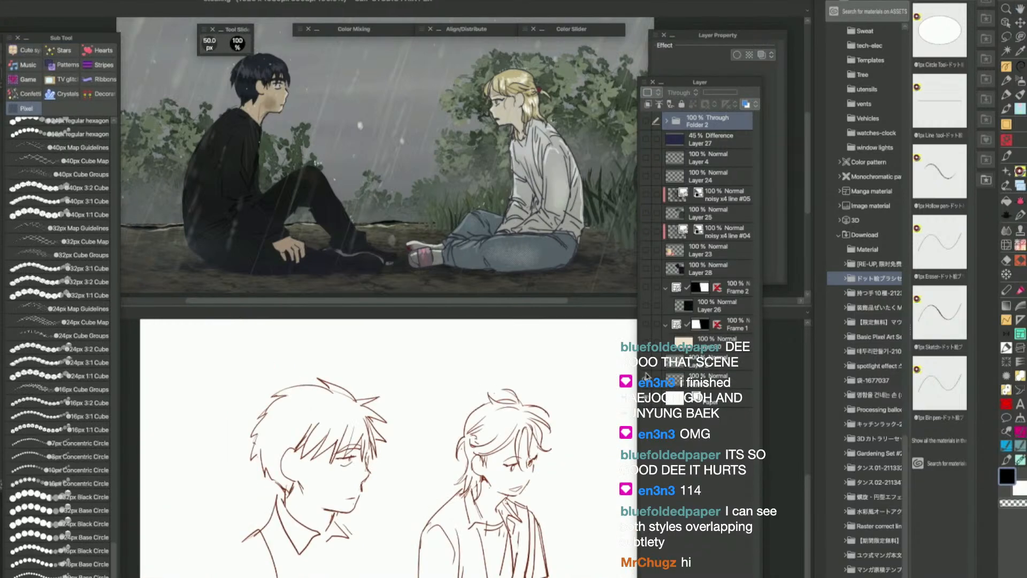
key(ctrl+Tab)
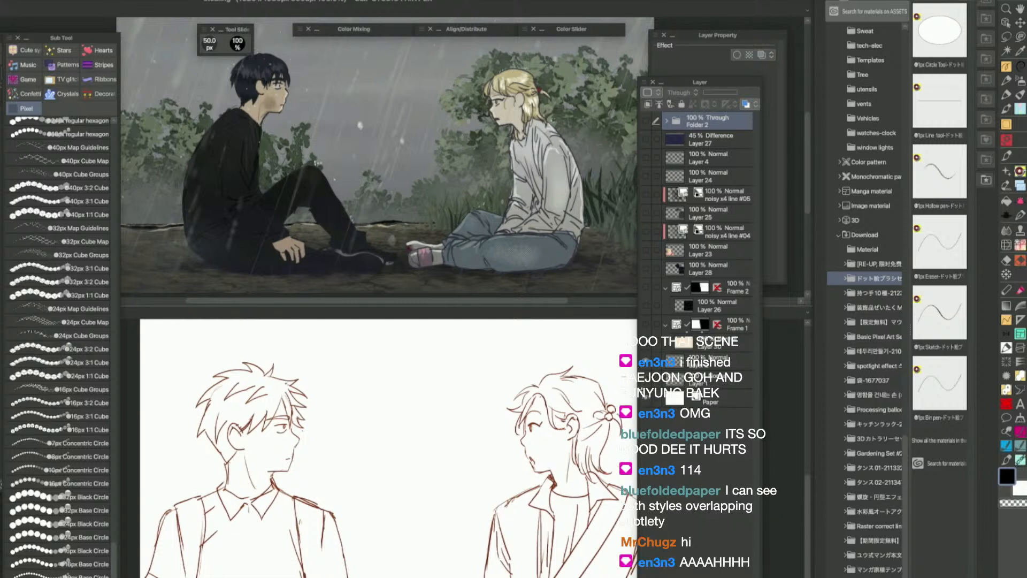
double_click(736, 83)
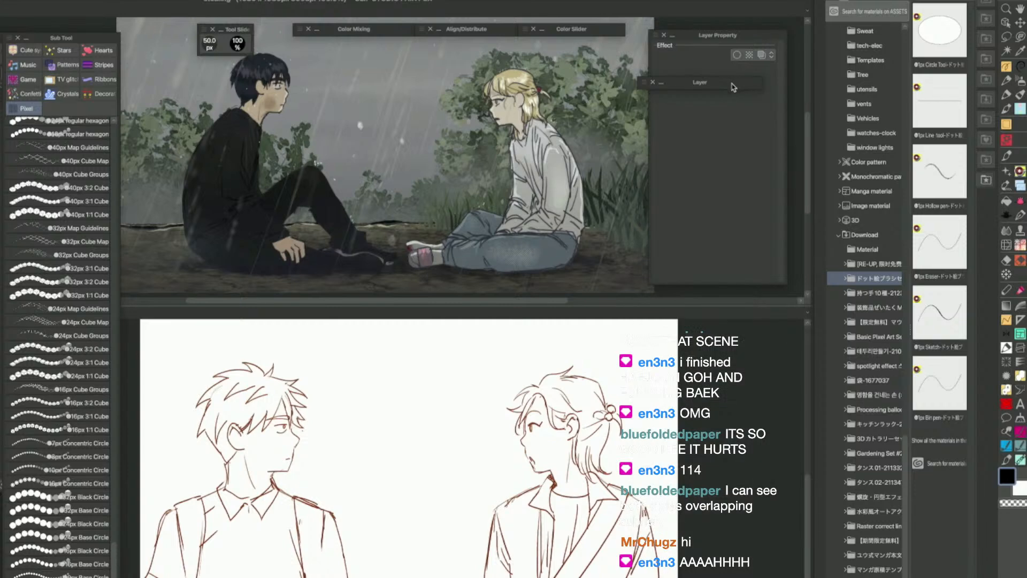
Close the stealing drawing without saving and close the lower canvas pane, keeping the rain scene open
key(ctrl+w)
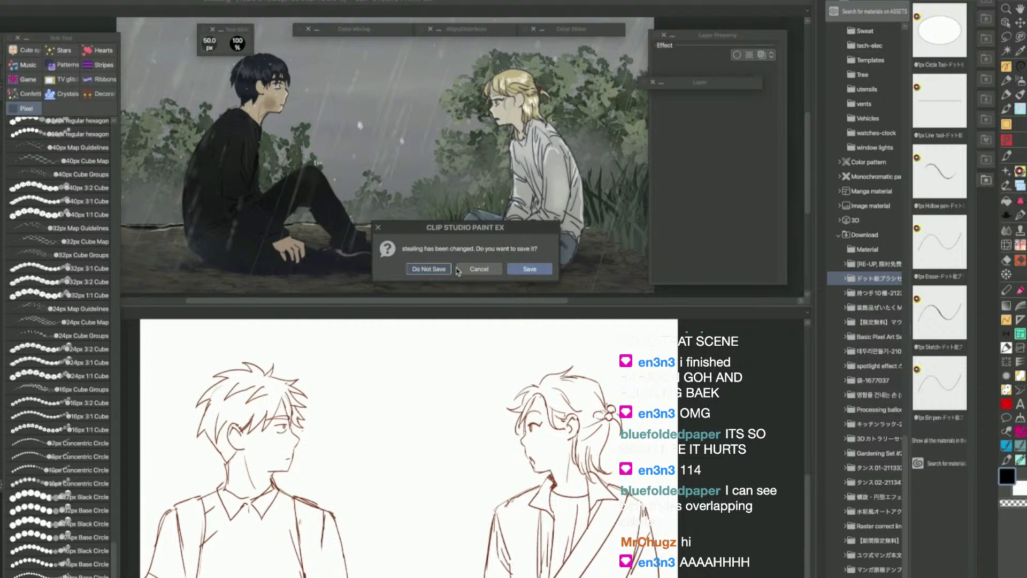
click(431, 270)
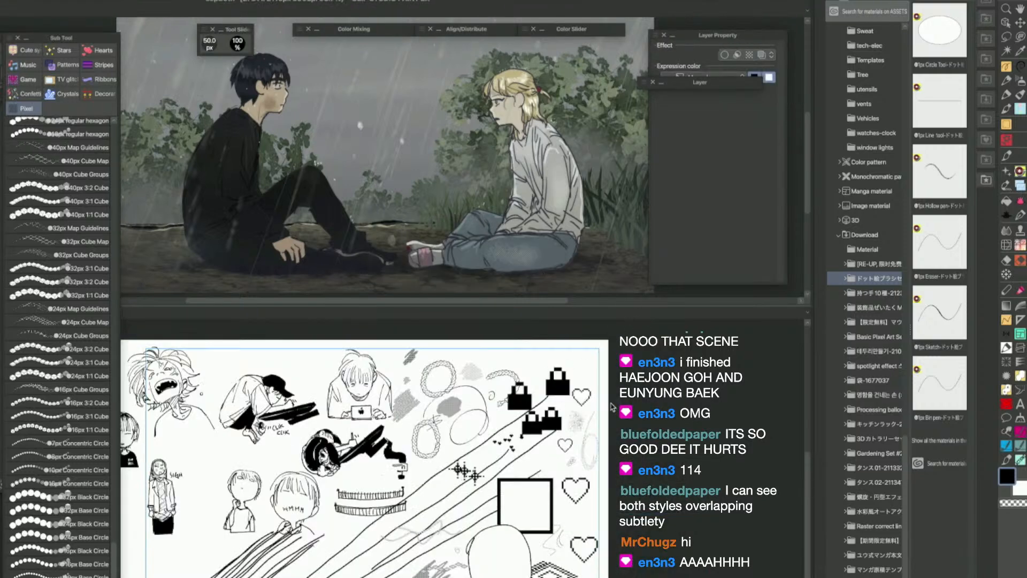
key(ctrl+w)
click(451, 270)
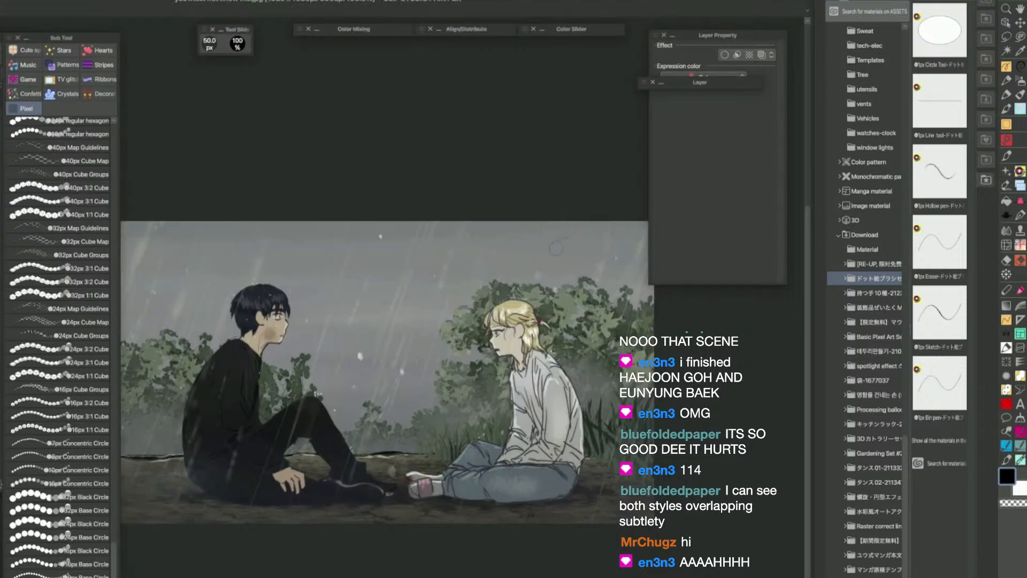